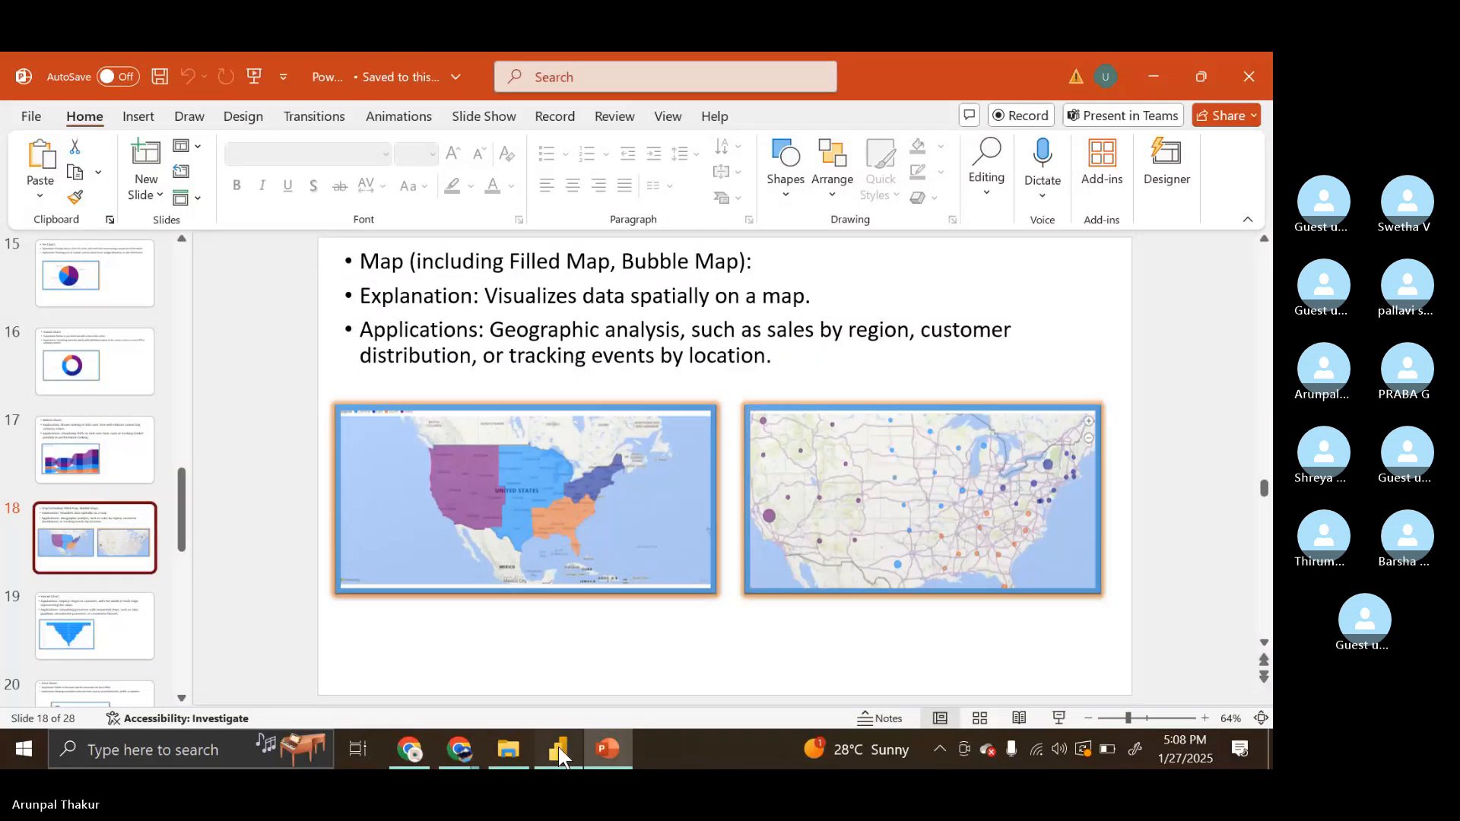
Switch to Power BI Desktop, select the stacked column chart on the Include and Exclude page, and expand the Orders table's fields
click(558, 747)
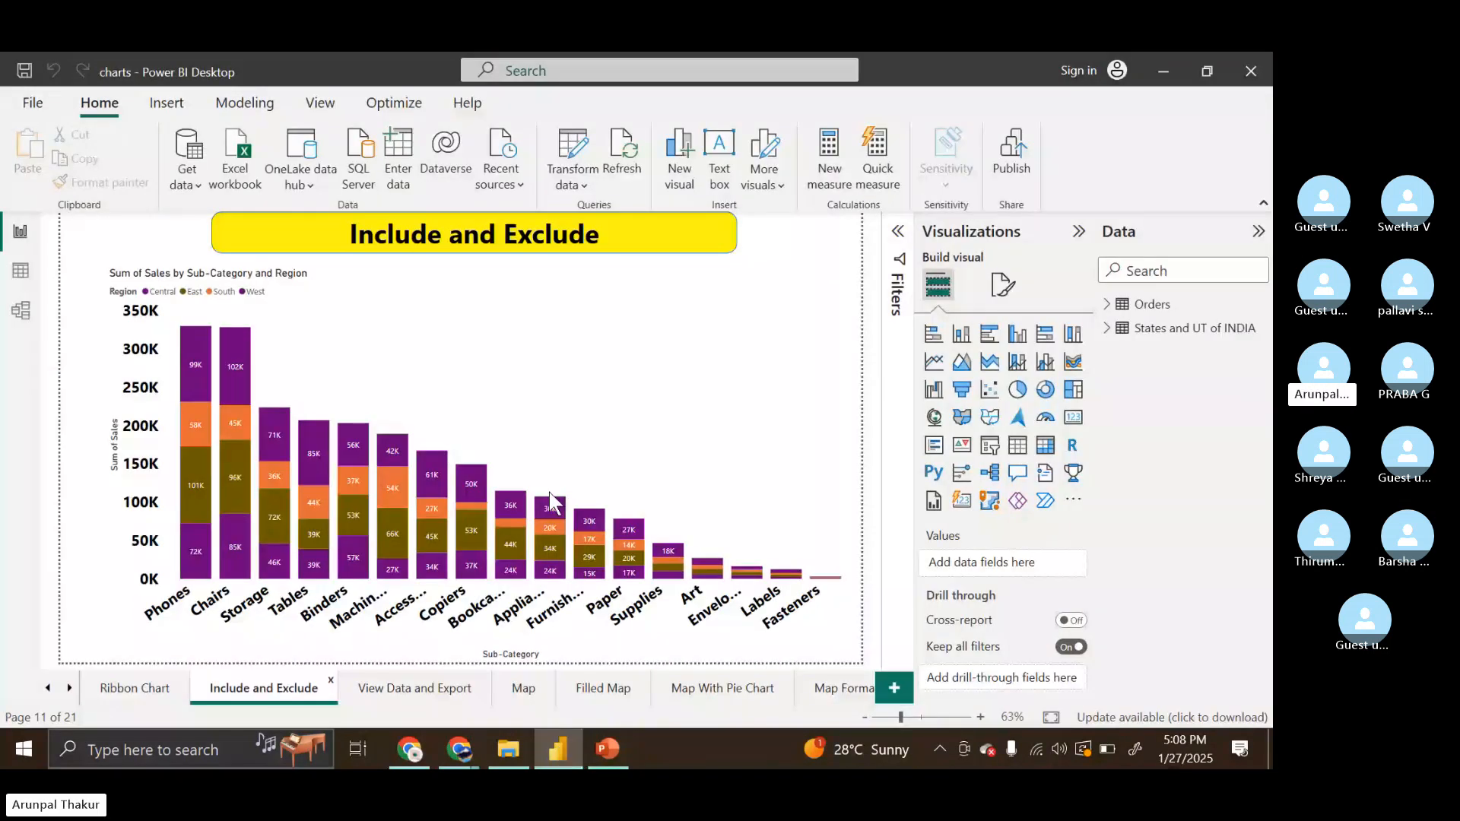
click(574, 422)
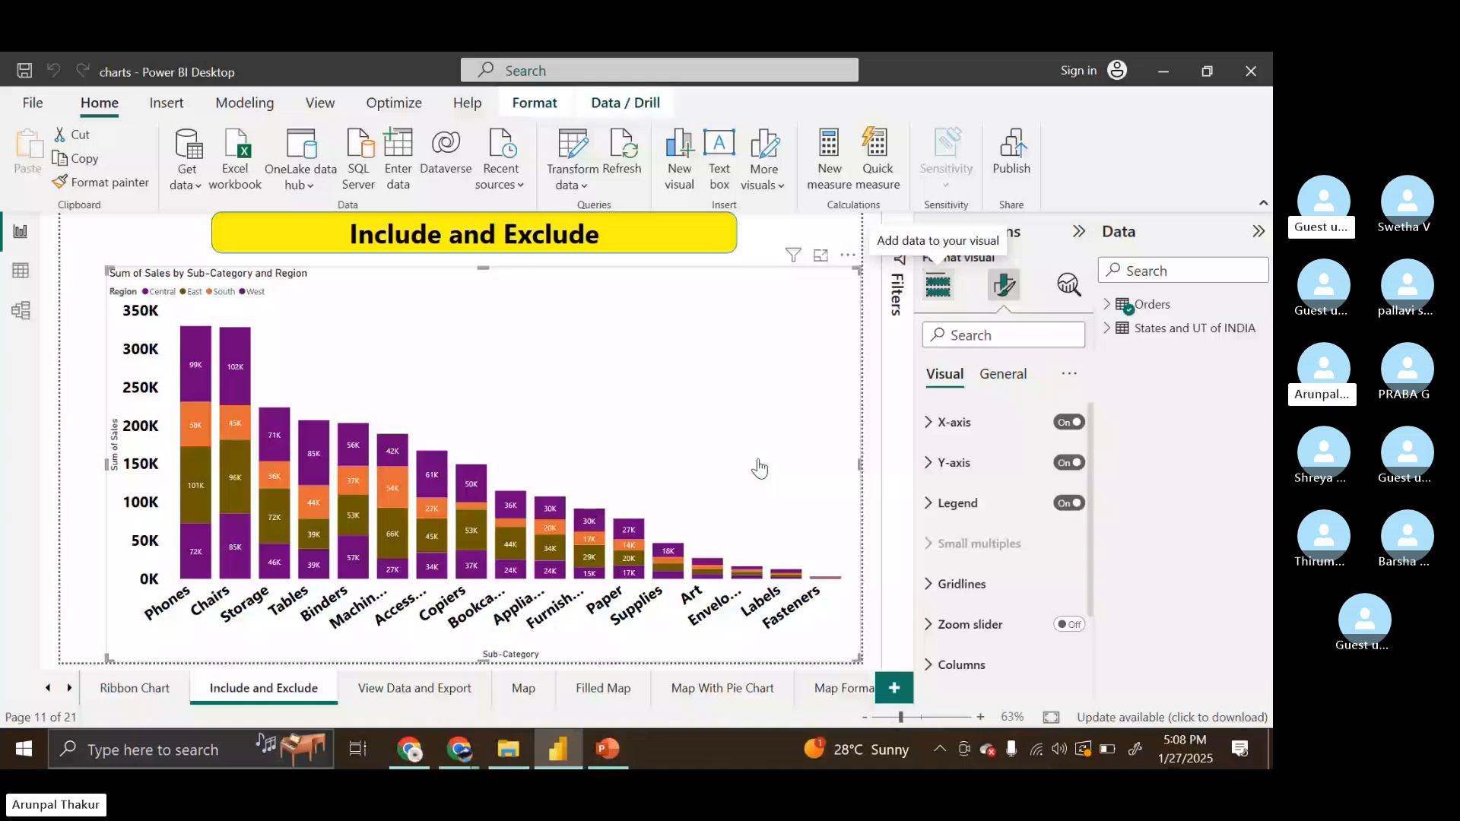
key(alt+Tab)
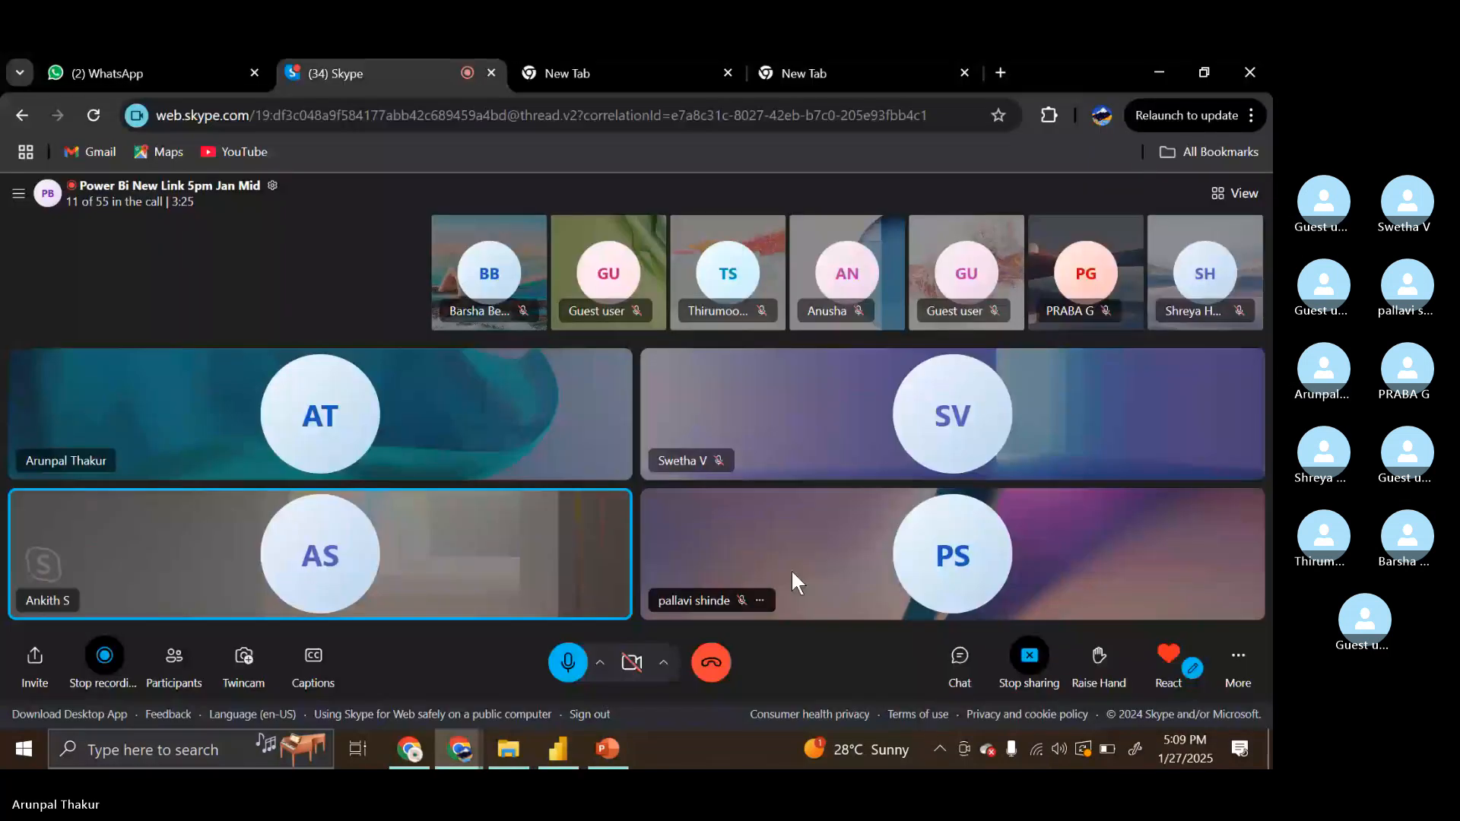
click(559, 751)
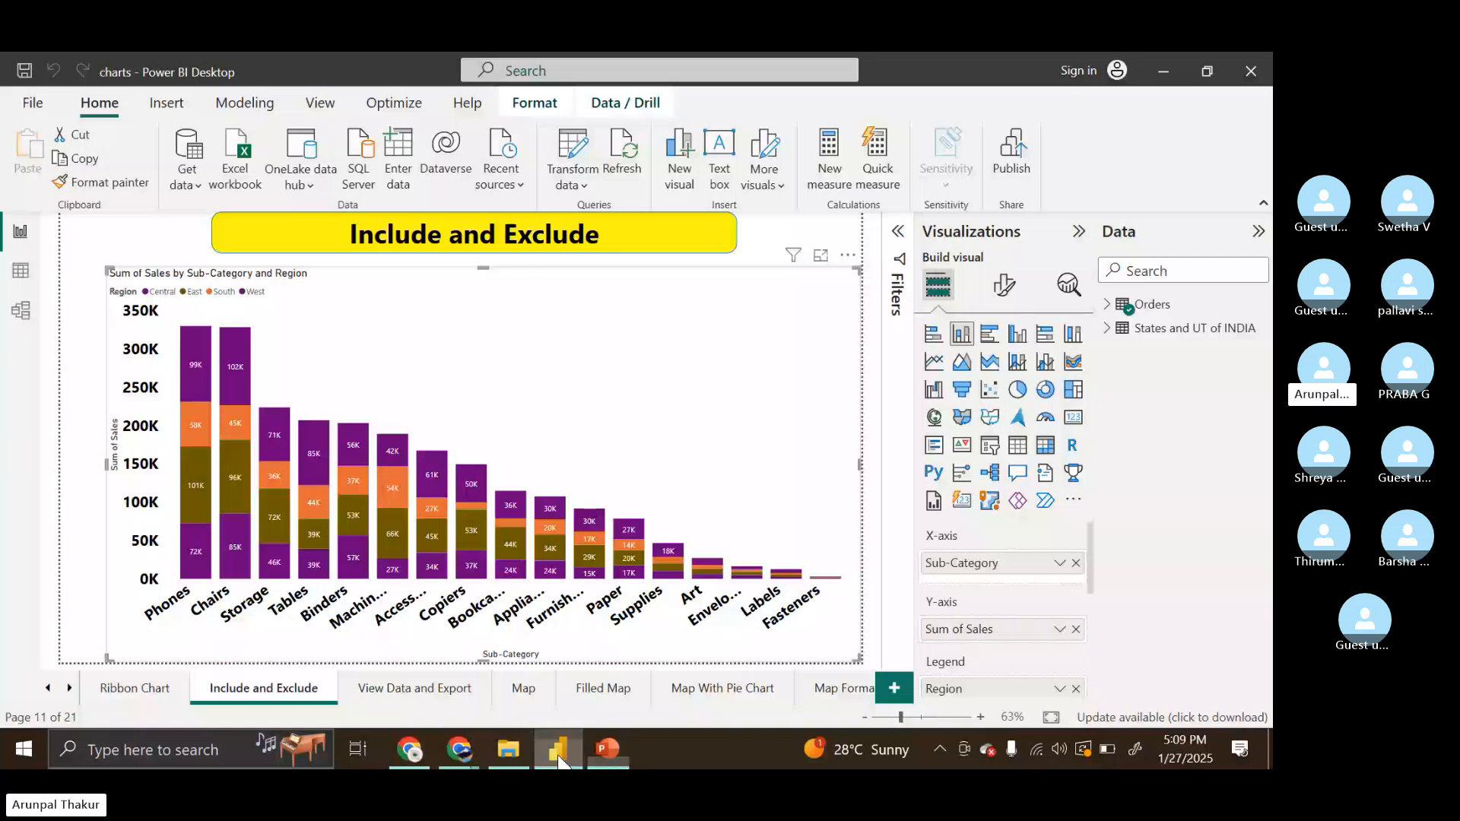
click(1133, 303)
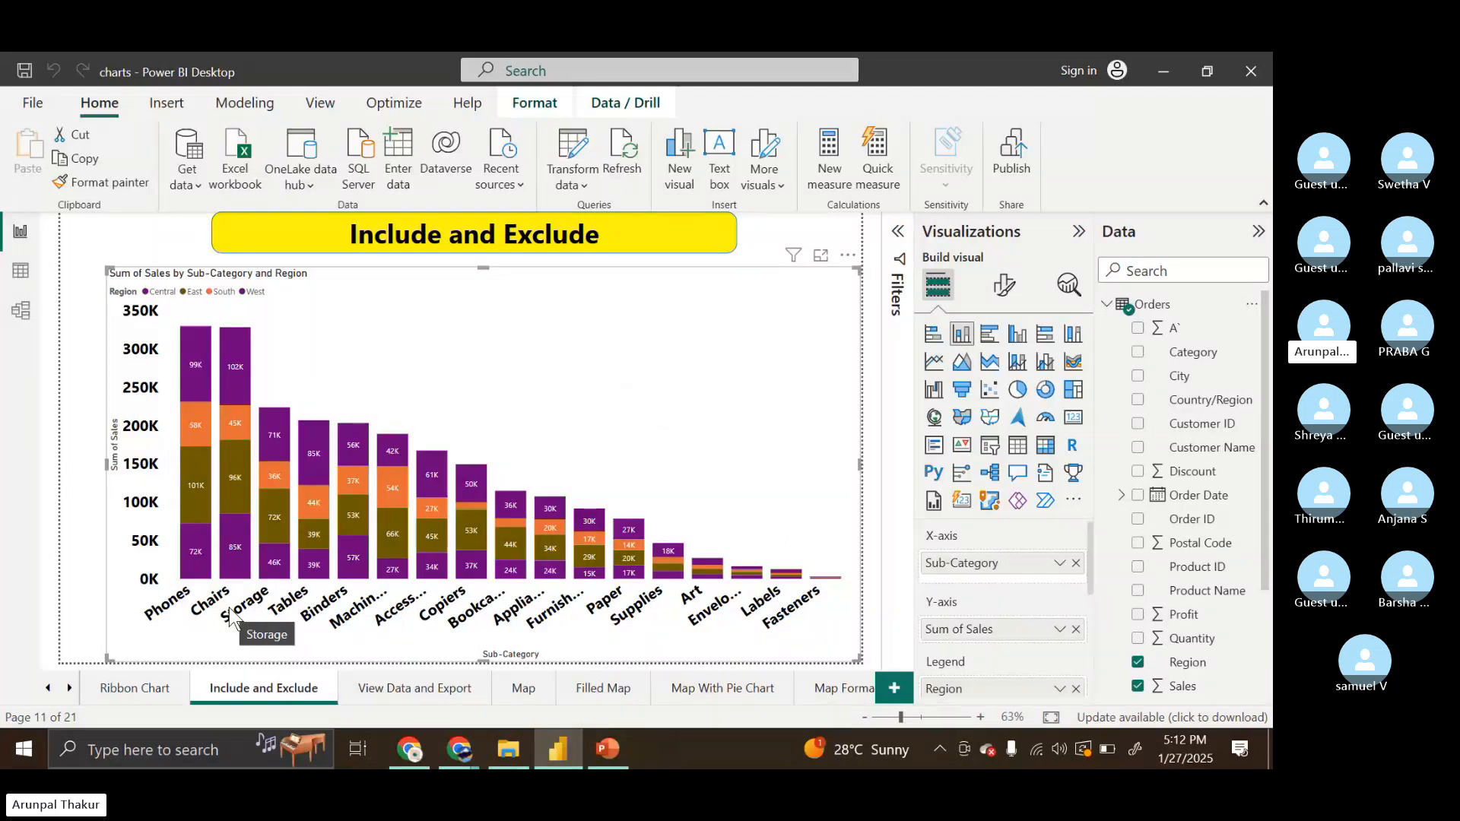
Include only the Phones and Chairs data points in the chart, and undo the inclusion
click(195, 528)
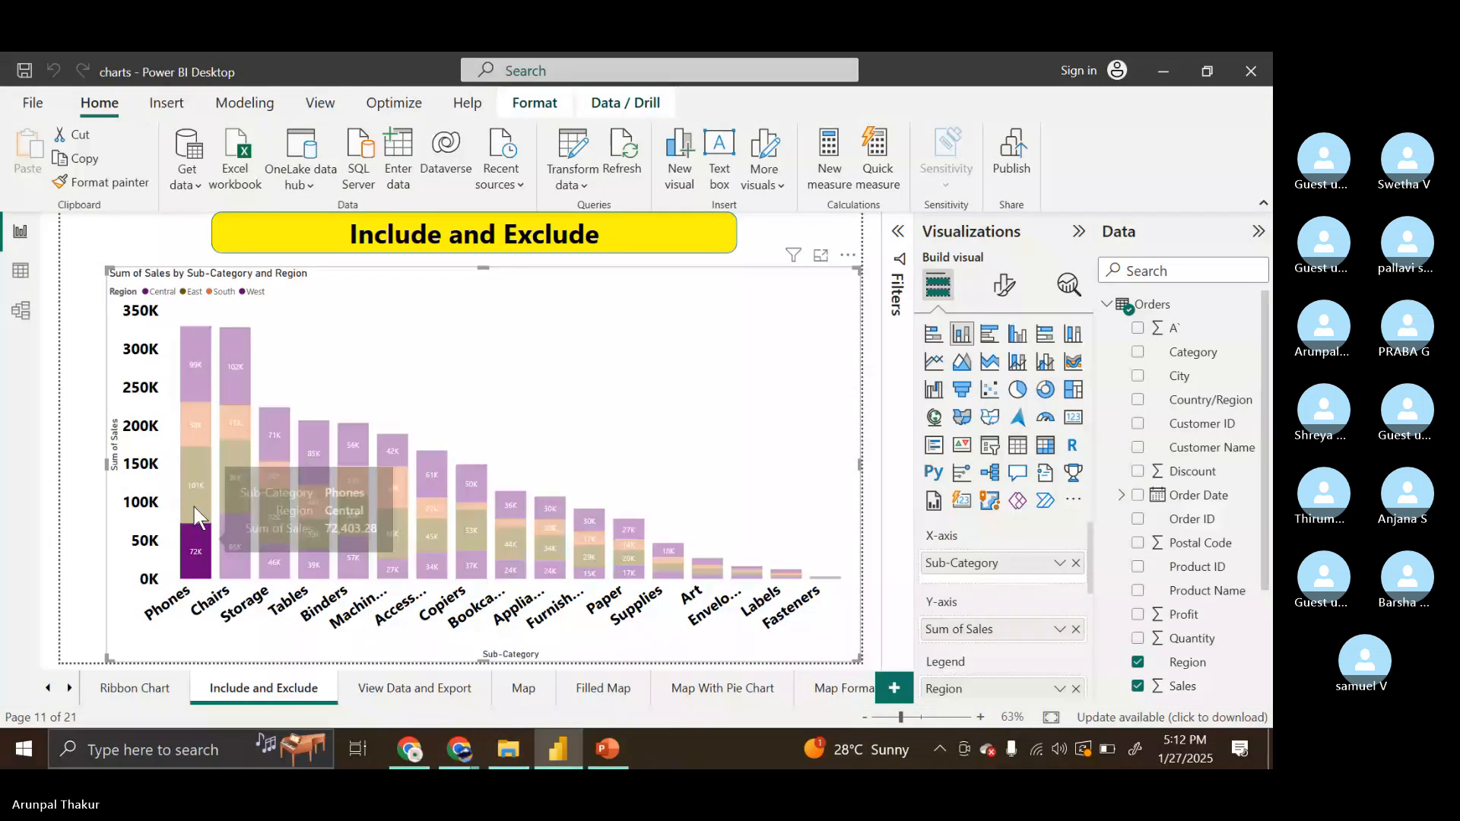
ctrl+click(196, 486)
ctrl+click(195, 426)
ctrl+click(196, 366)
ctrl+click(234, 368)
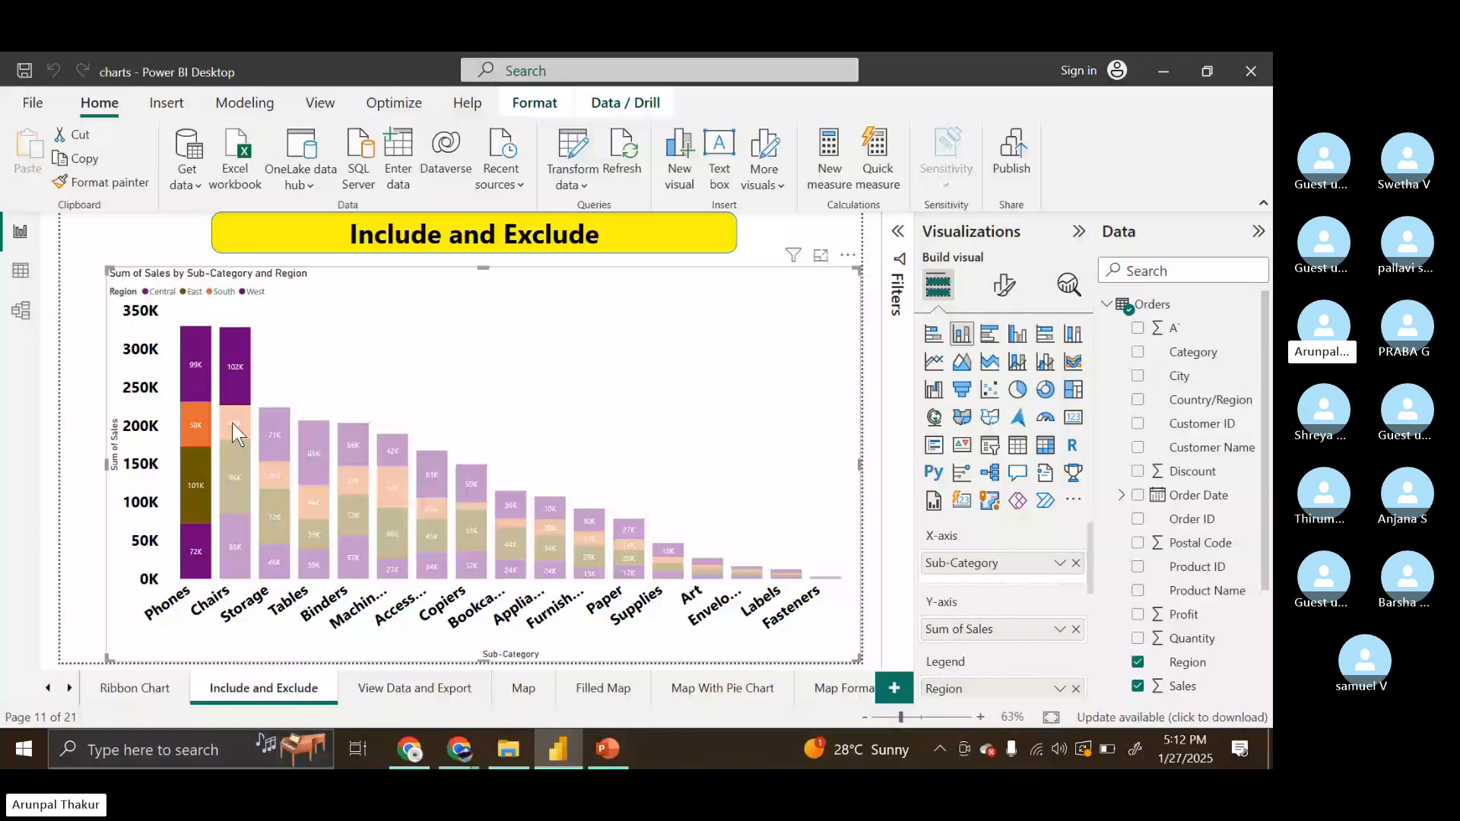
right_click(231, 423)
click(302, 409)
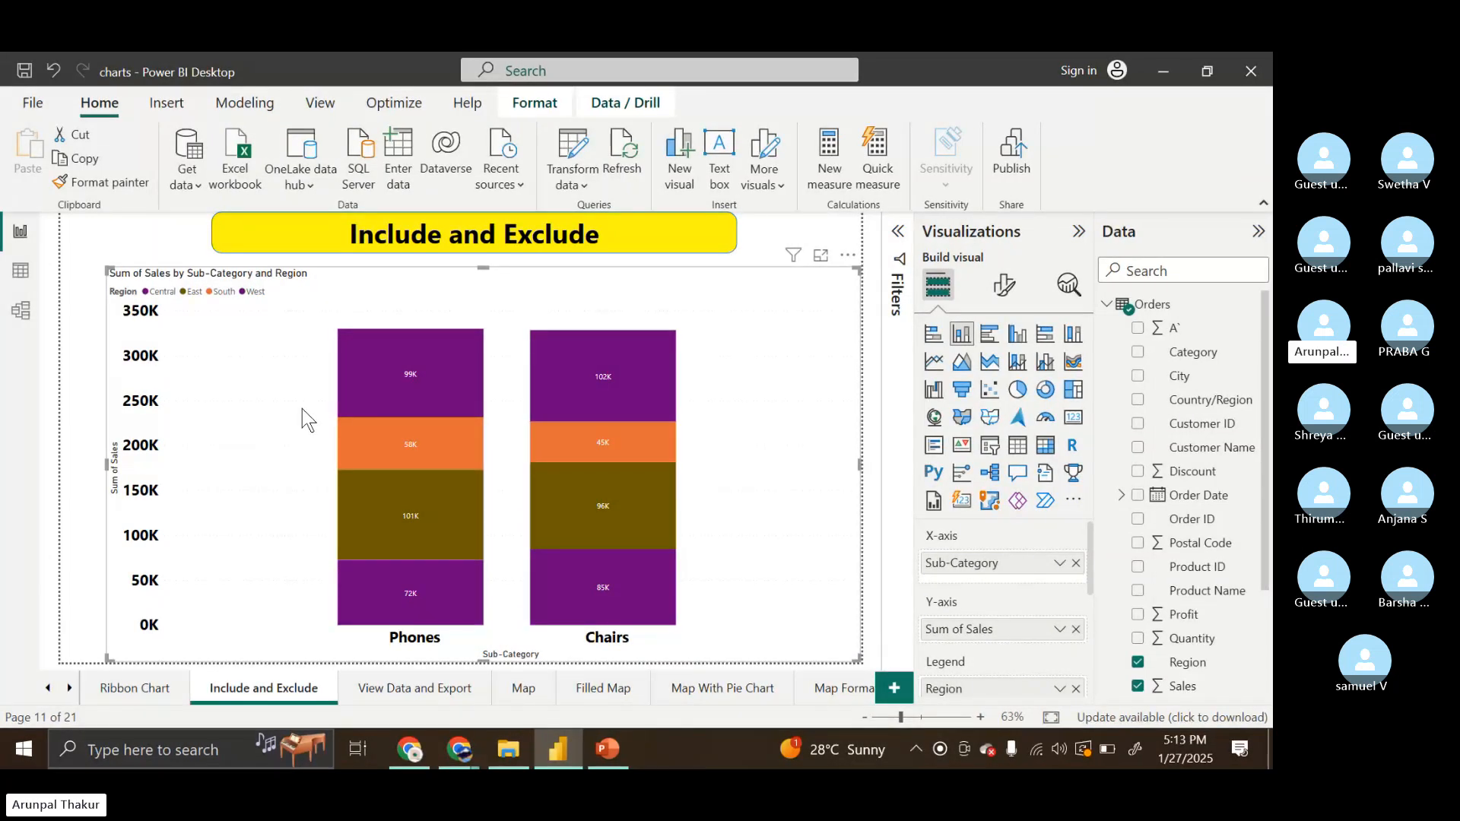
key(ctrl+z)
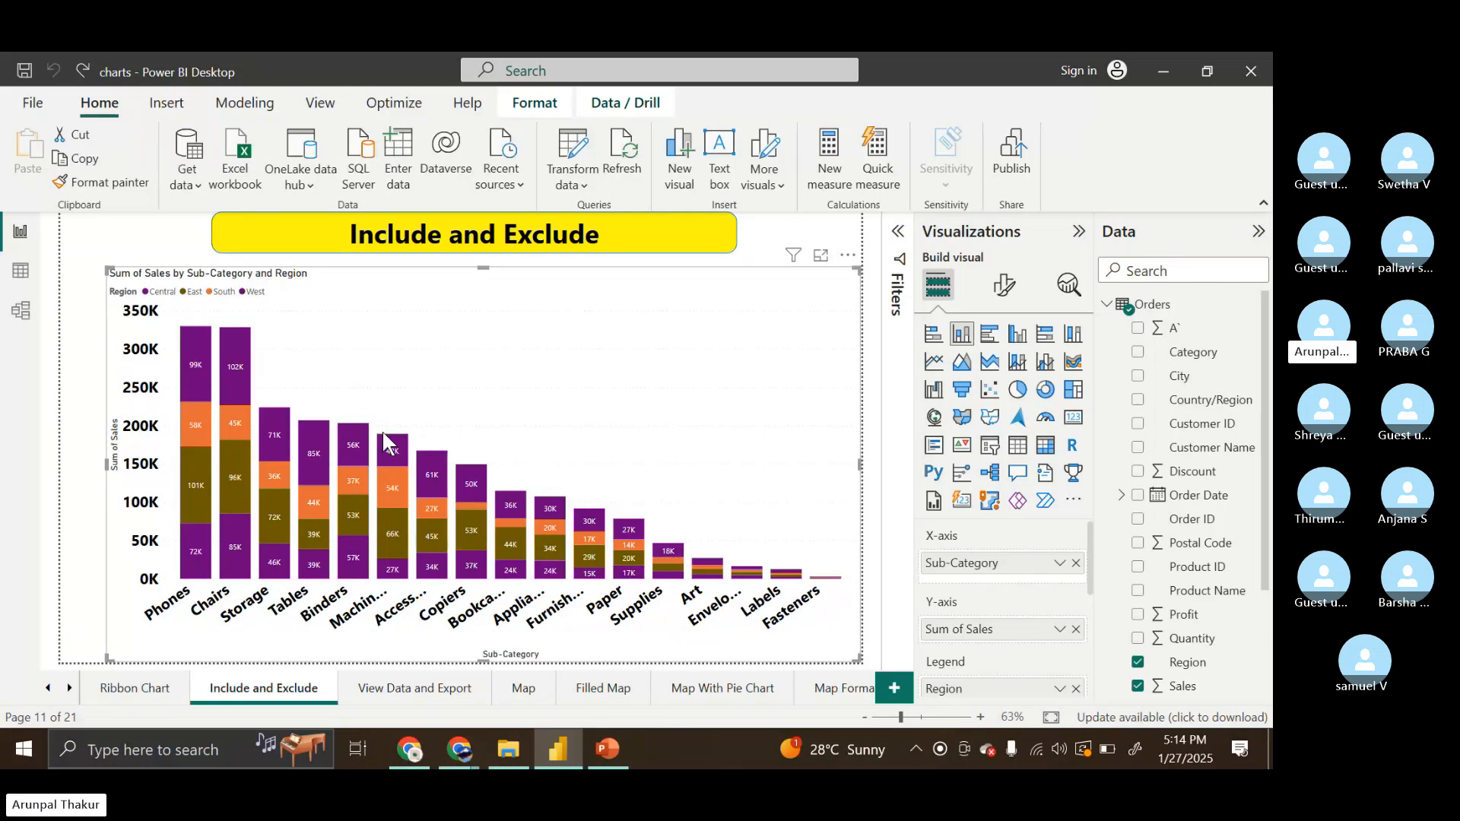
Include only the West and South region segments of Phones, Chairs, Storage and Tables in the chart
click(196, 365)
ctrl+click(231, 358)
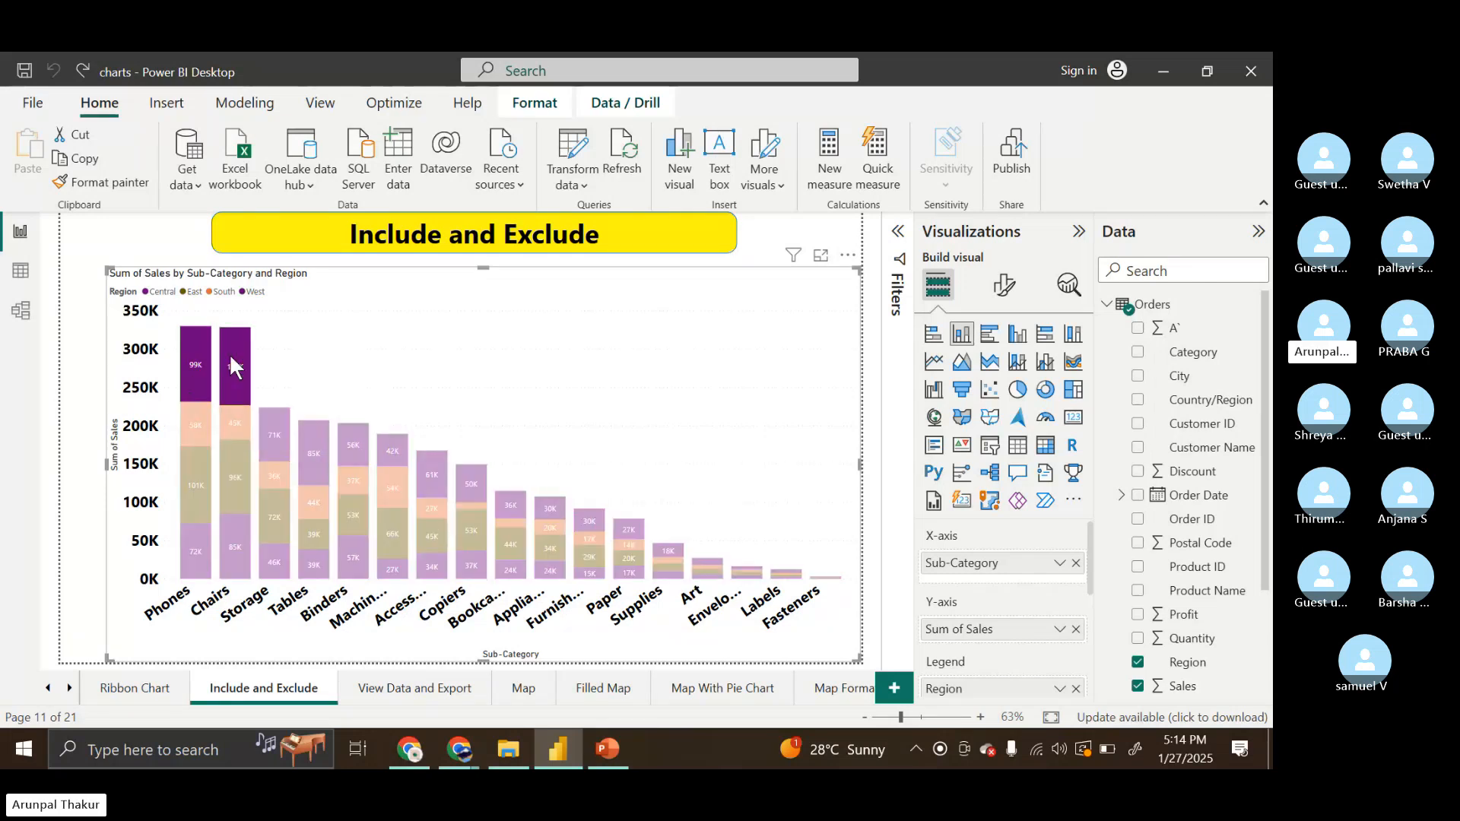
ctrl+click(235, 420)
ctrl+click(281, 429)
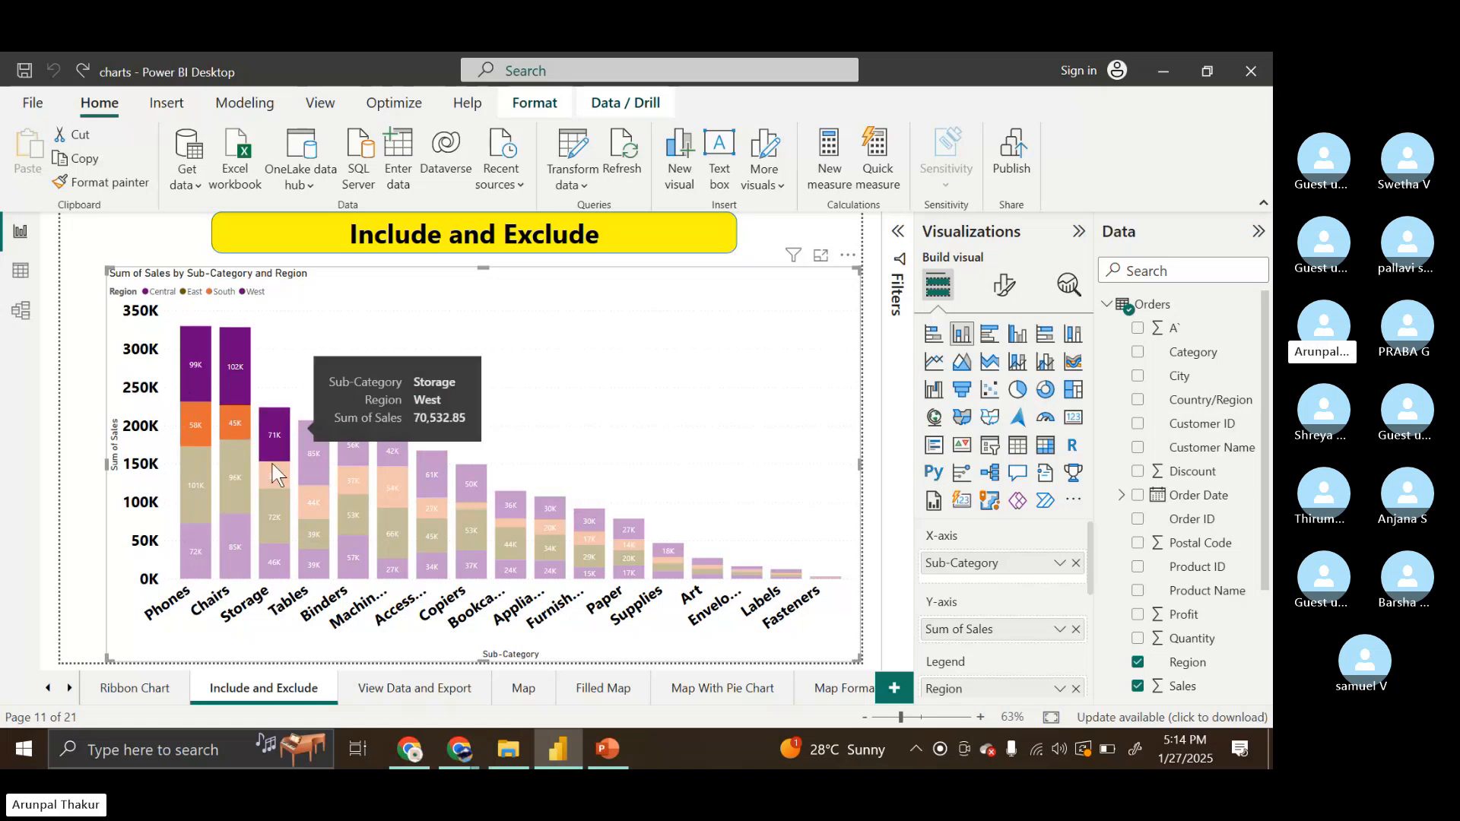
ctrl+click(272, 466)
ctrl+click(311, 449)
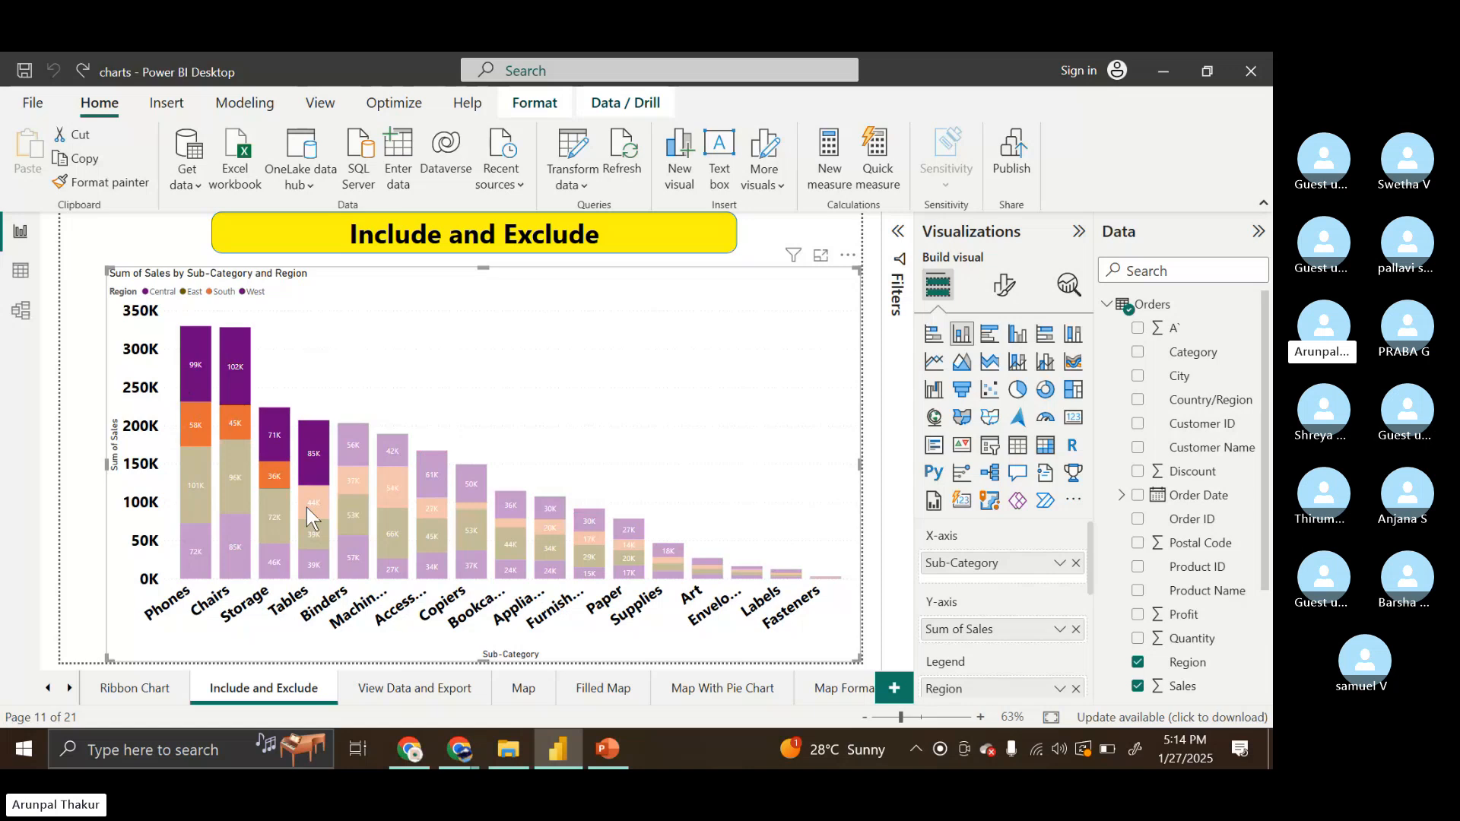
right_click(309, 474)
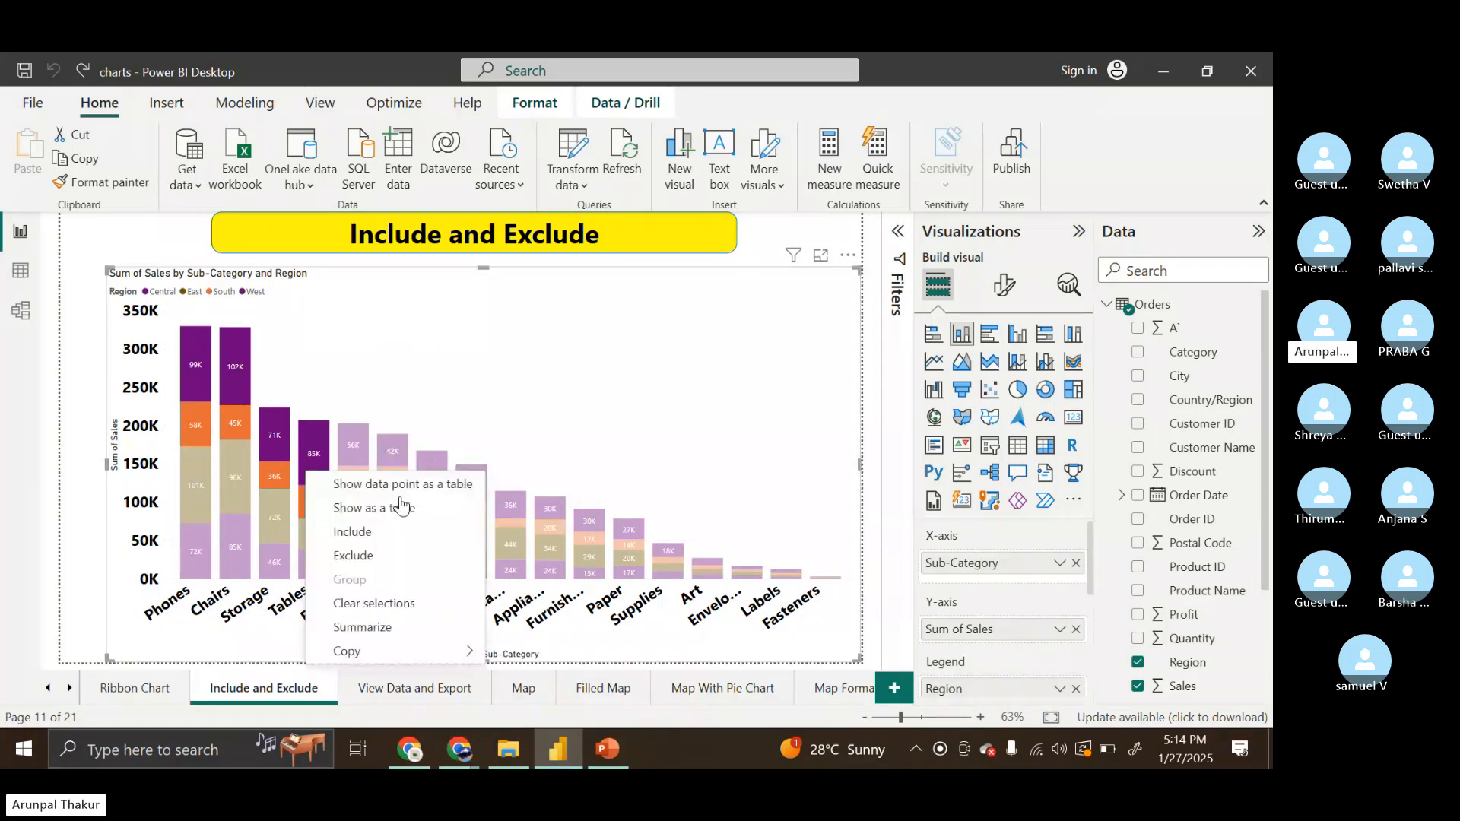
click(401, 545)
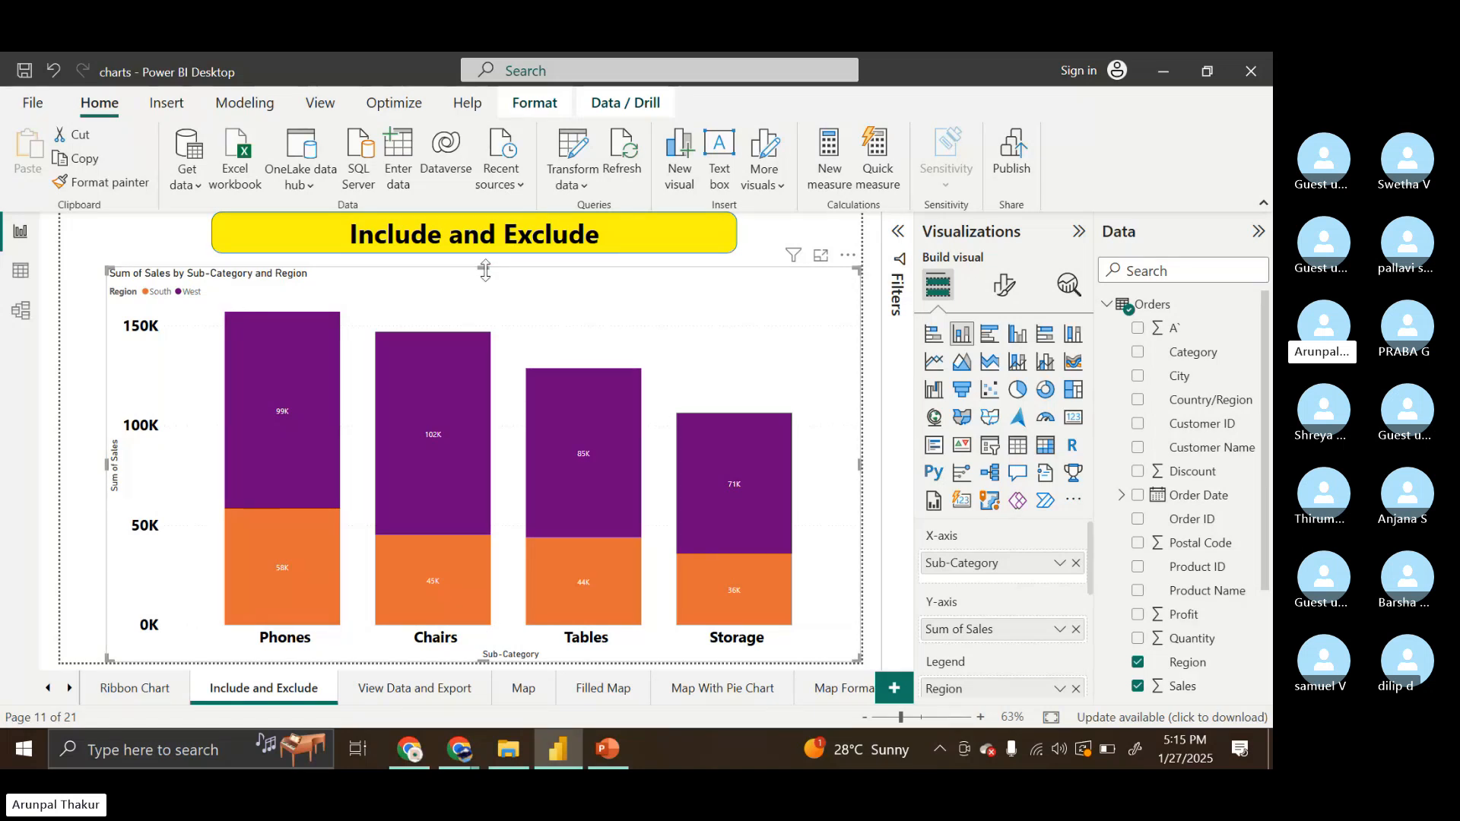
Remove the Included filter from the filters on this visual
click(895, 243)
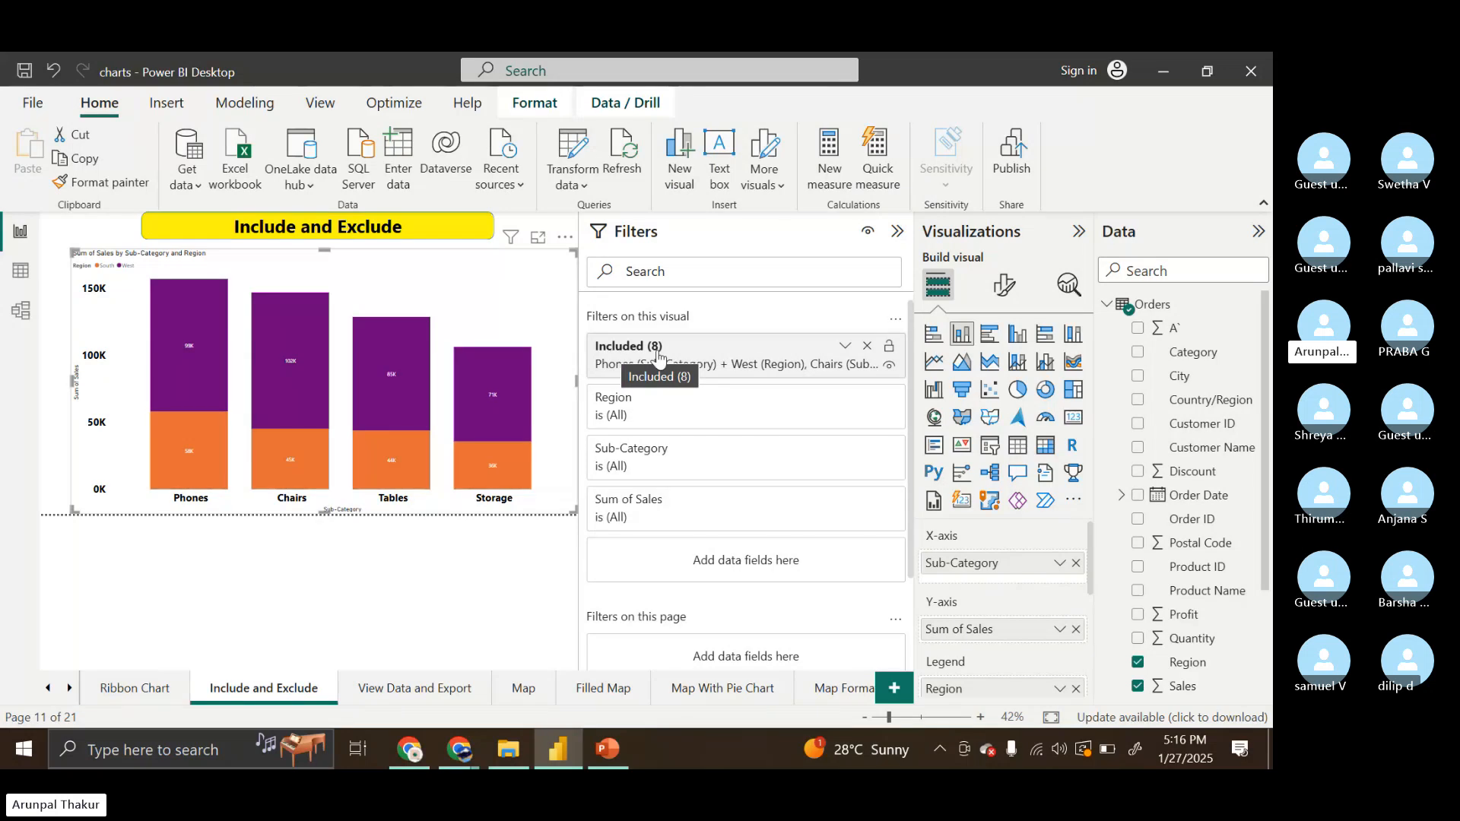
click(867, 347)
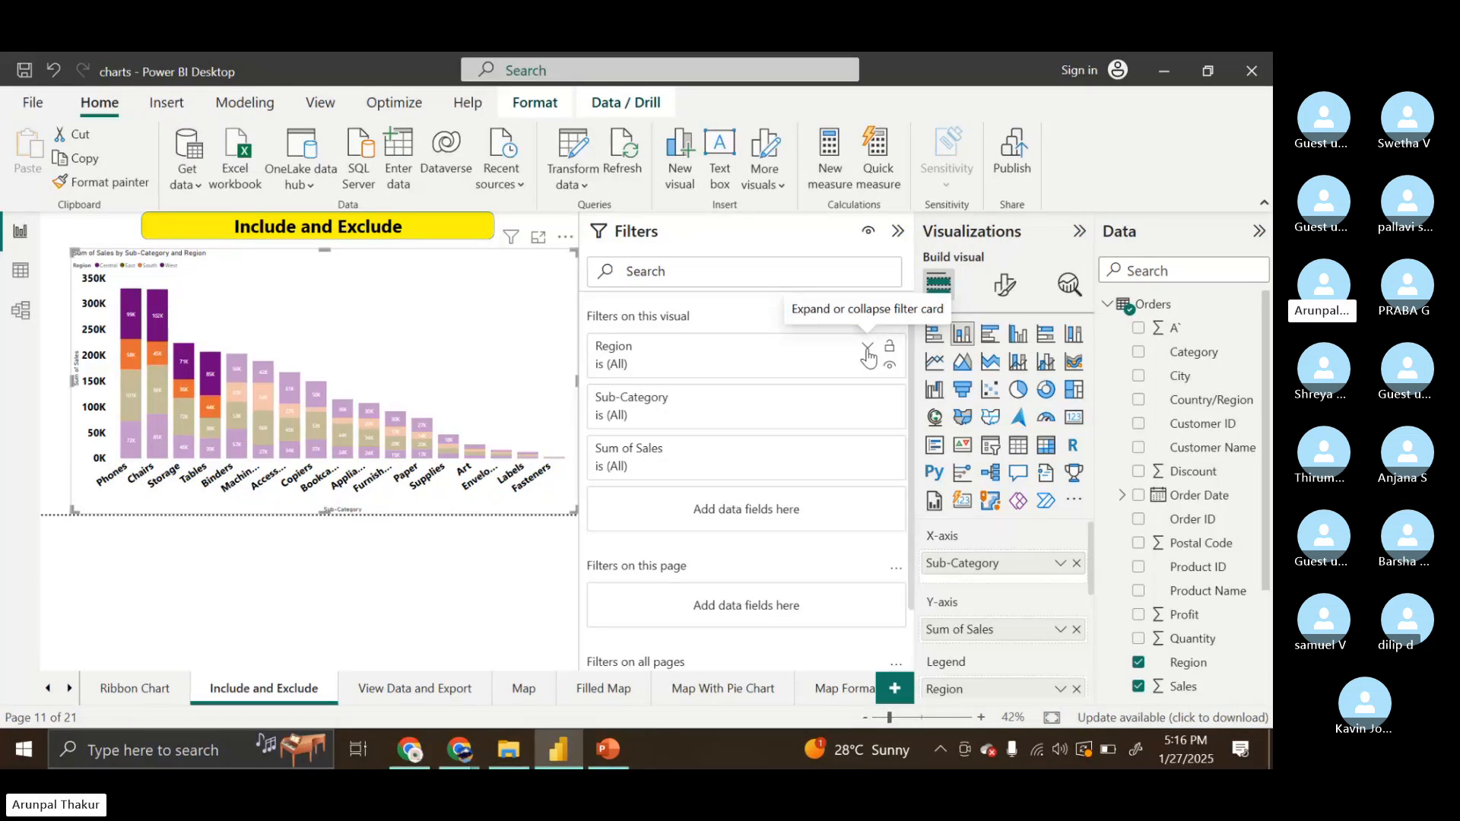
click(898, 232)
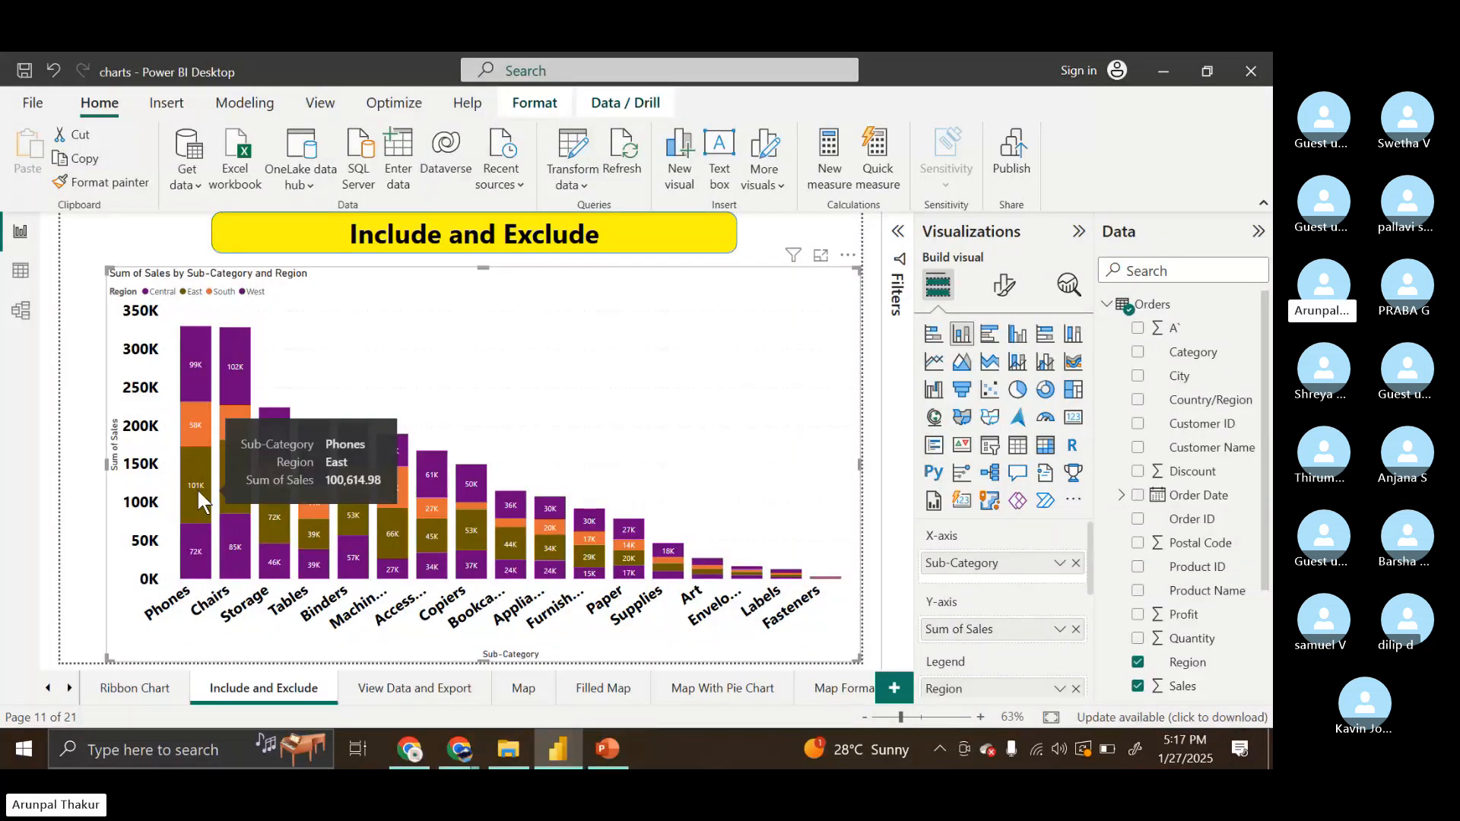
Remove Region from the chart's legend and include only the Phones, Chairs, Storage, Tables and Binders columns
scroll(1022, 642, down, 1)
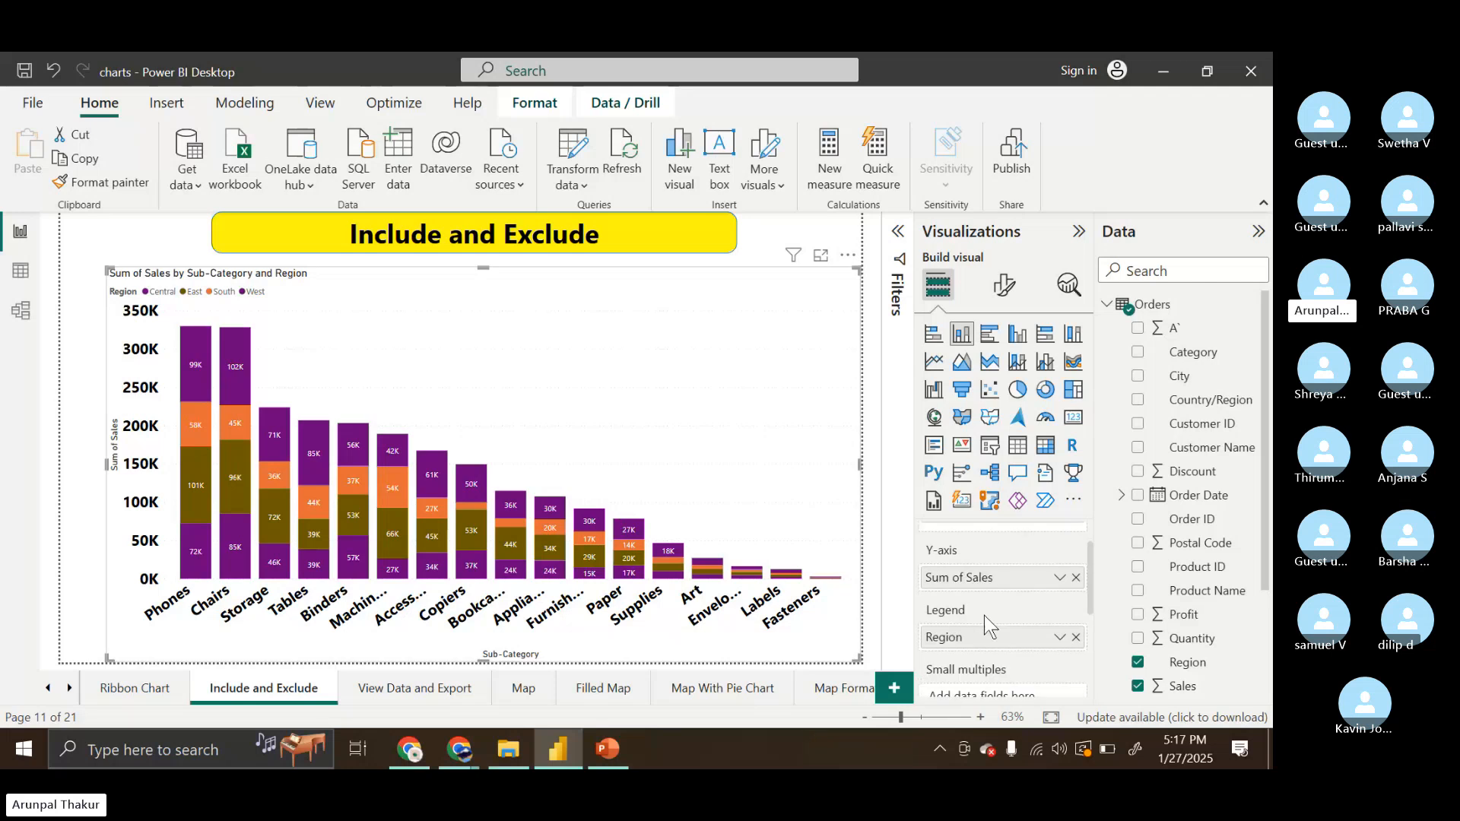
click(1075, 627)
click(186, 536)
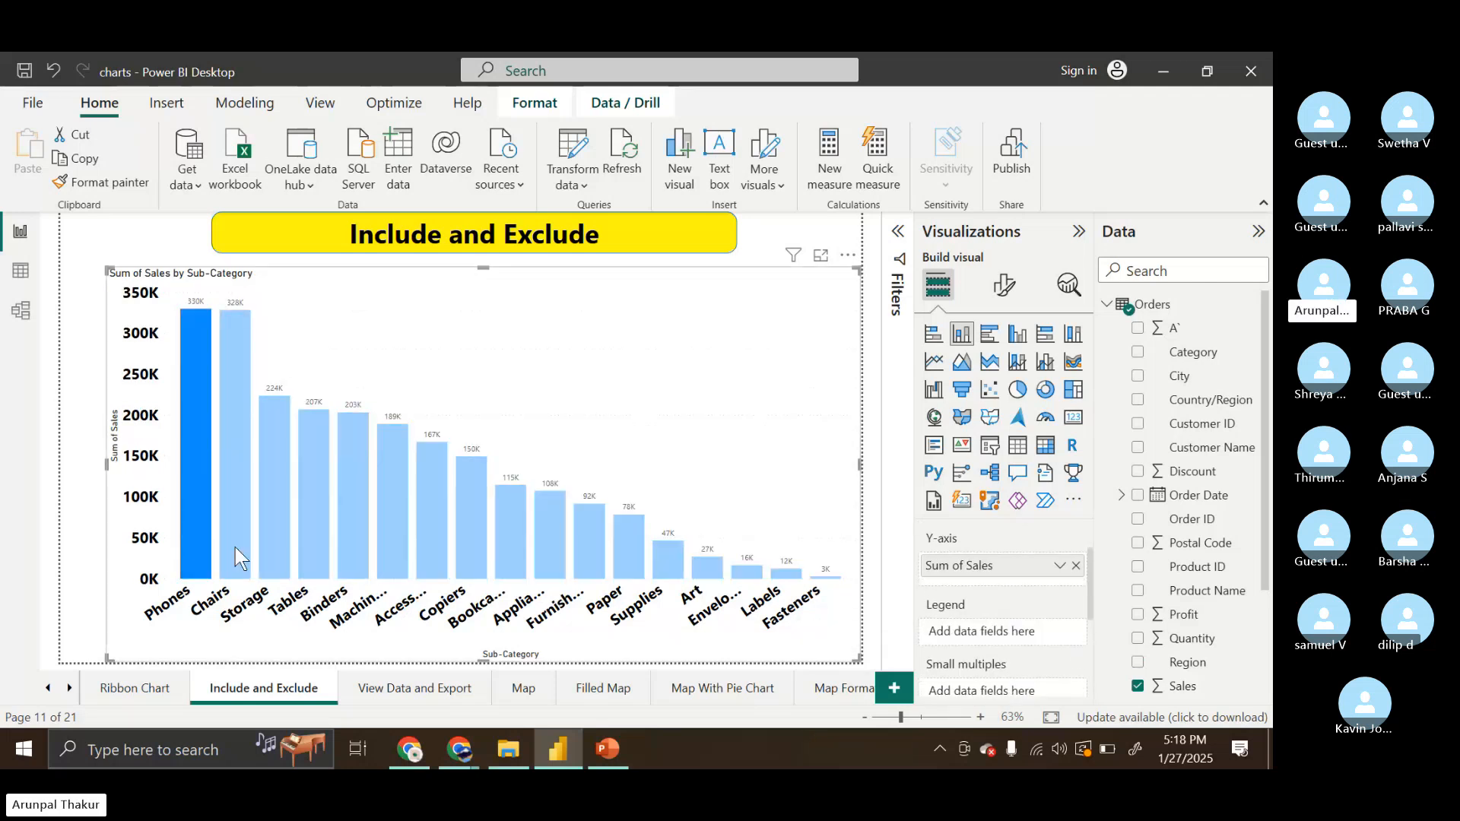
ctrl+click(235, 548)
ctrl+click(267, 556)
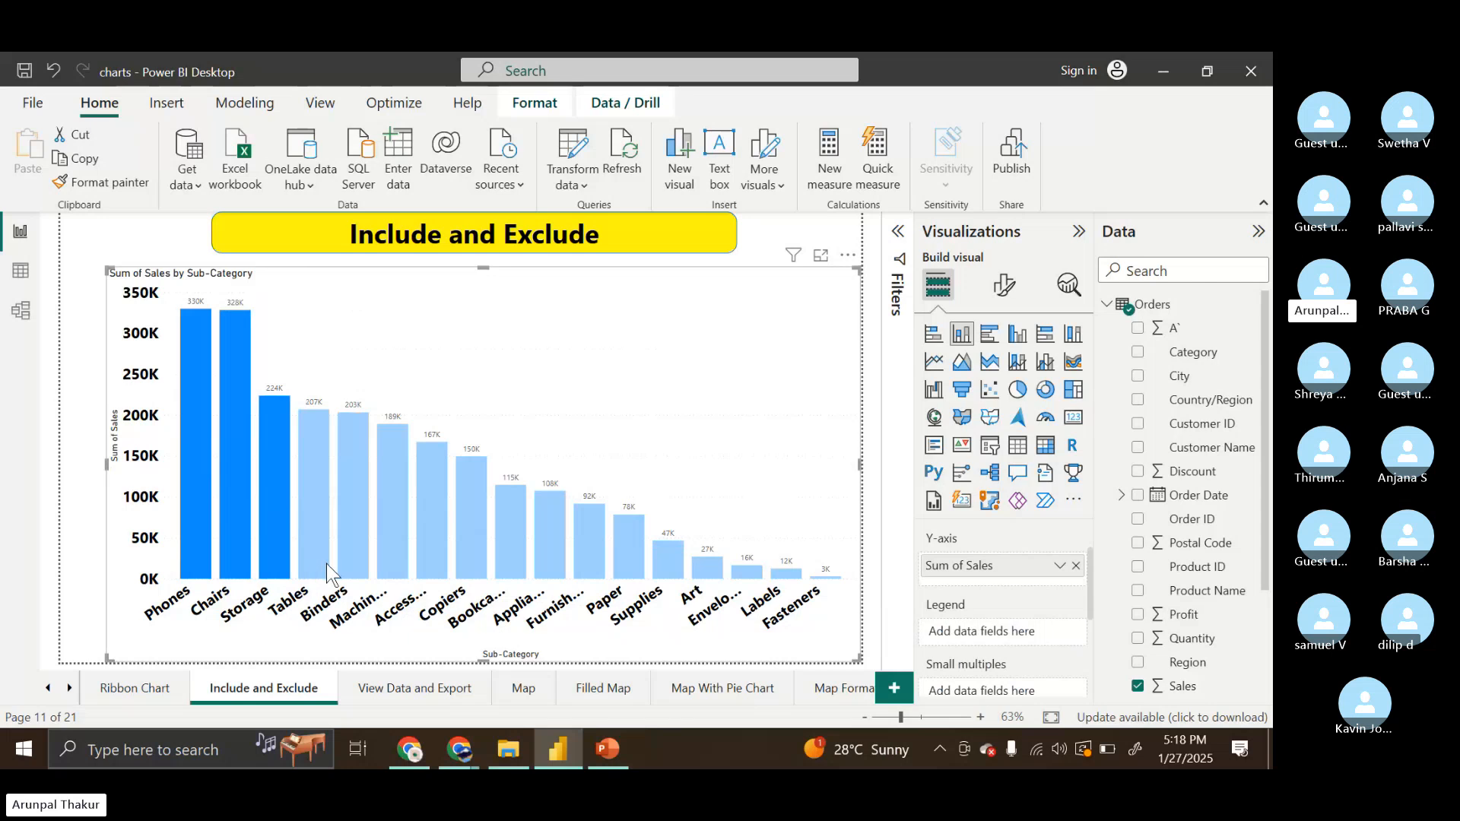
ctrl+click(327, 564)
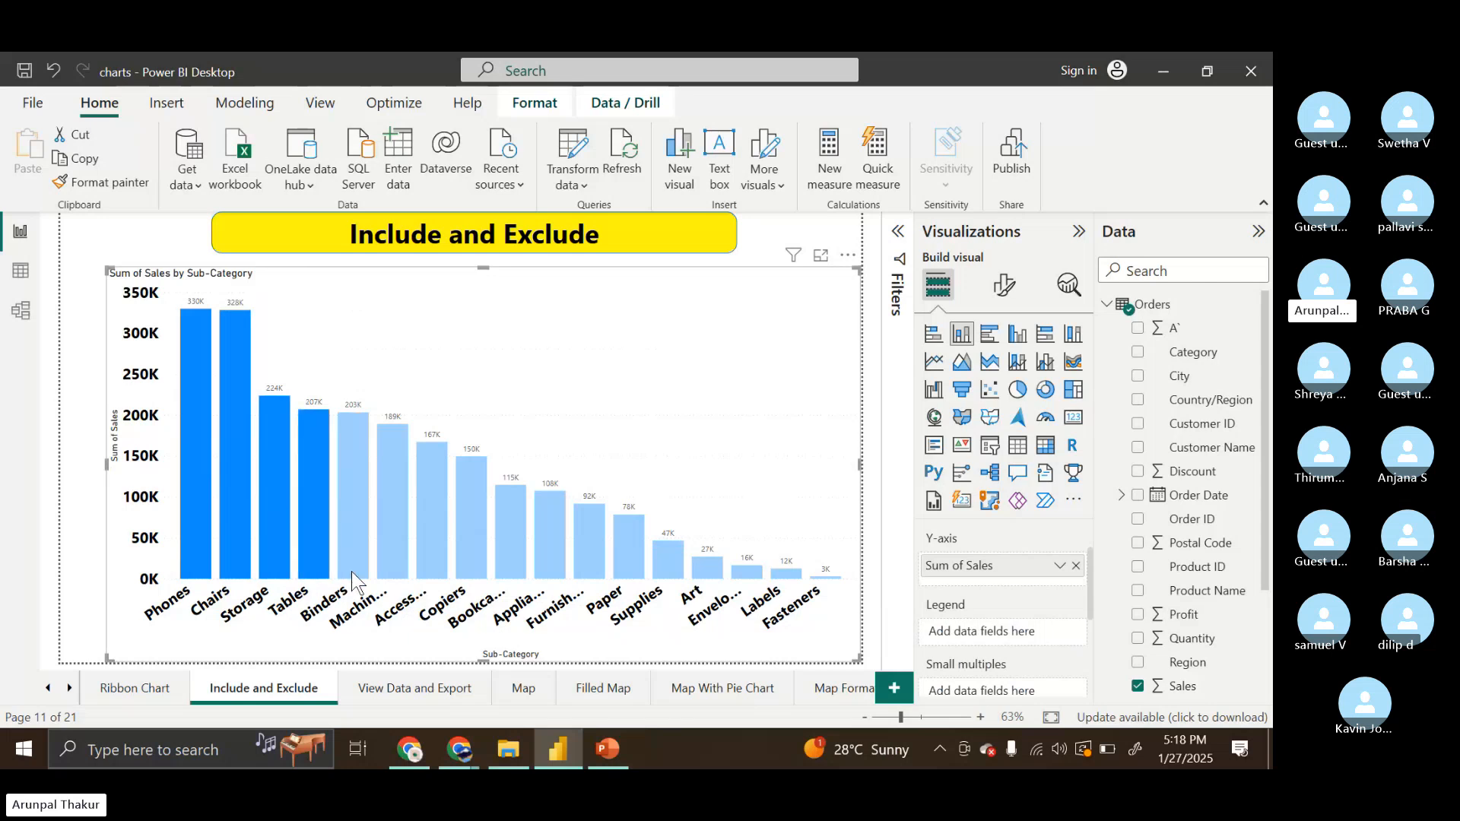
click(351, 572)
ctrl+click(200, 524)
ctrl+click(233, 517)
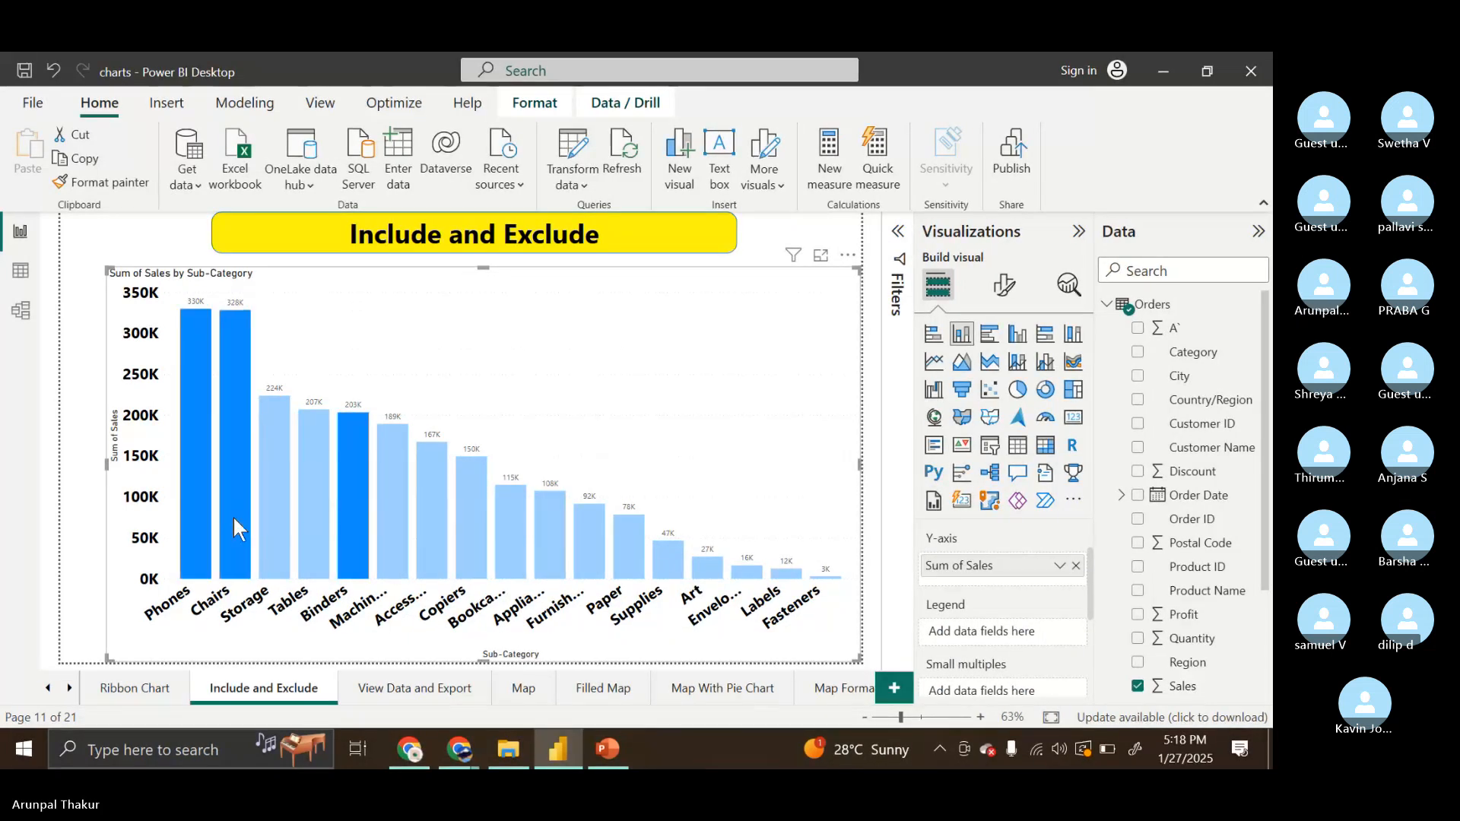
ctrl+click(232, 516)
ctrl+click(234, 518)
ctrl+click(262, 533)
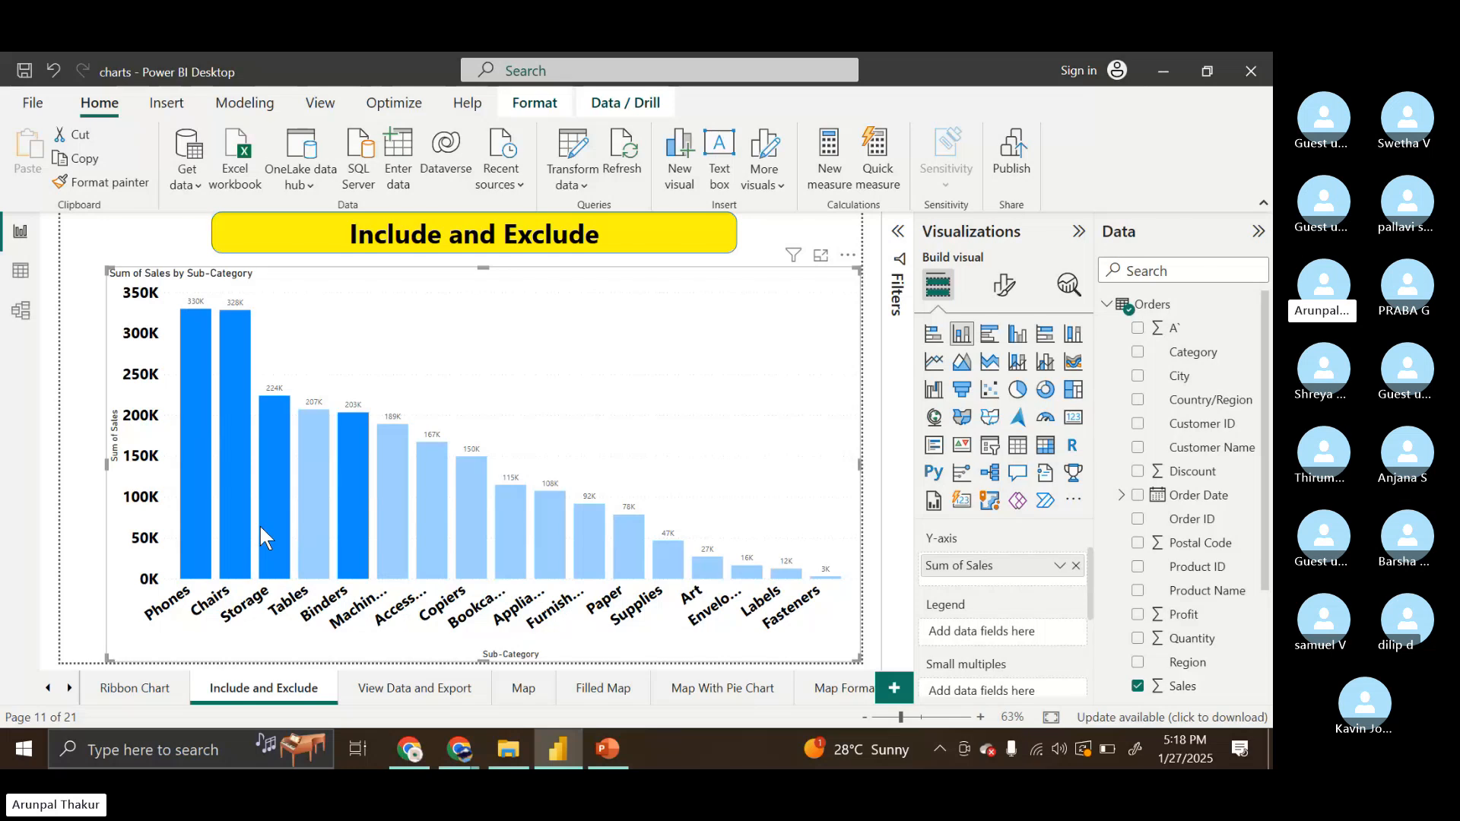
ctrl+click(301, 540)
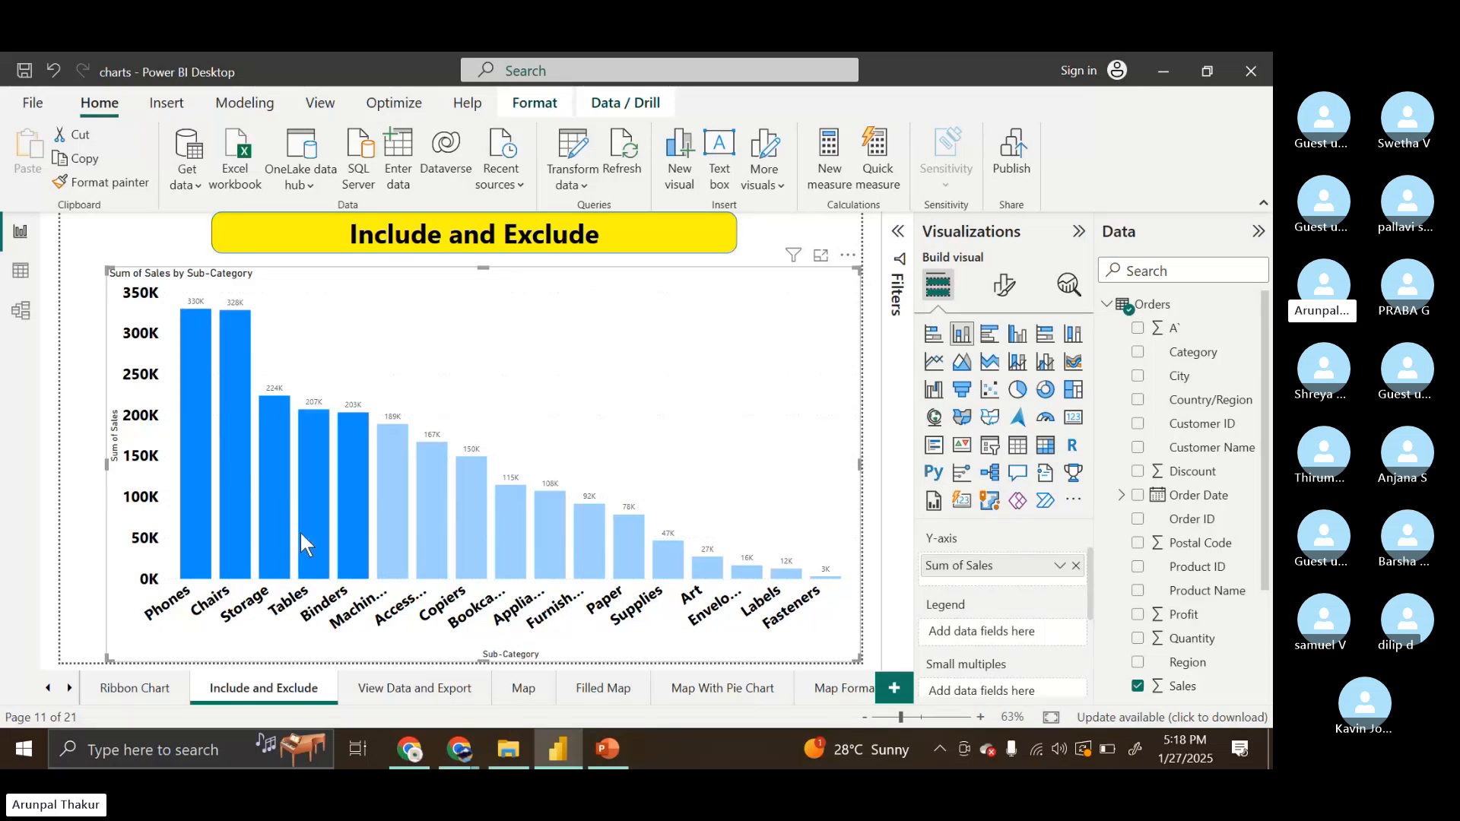
right_click(301, 540)
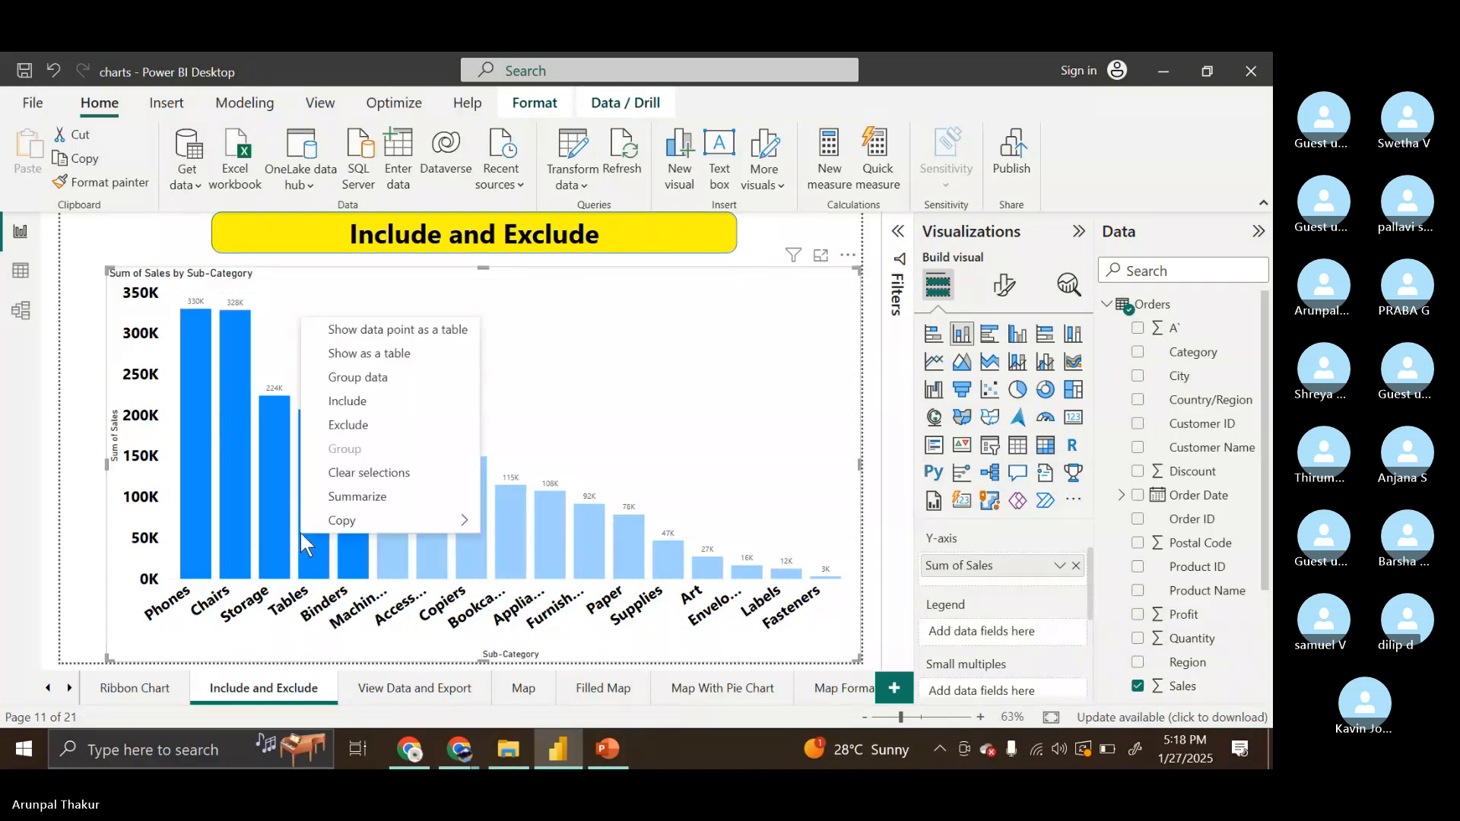
click(347, 401)
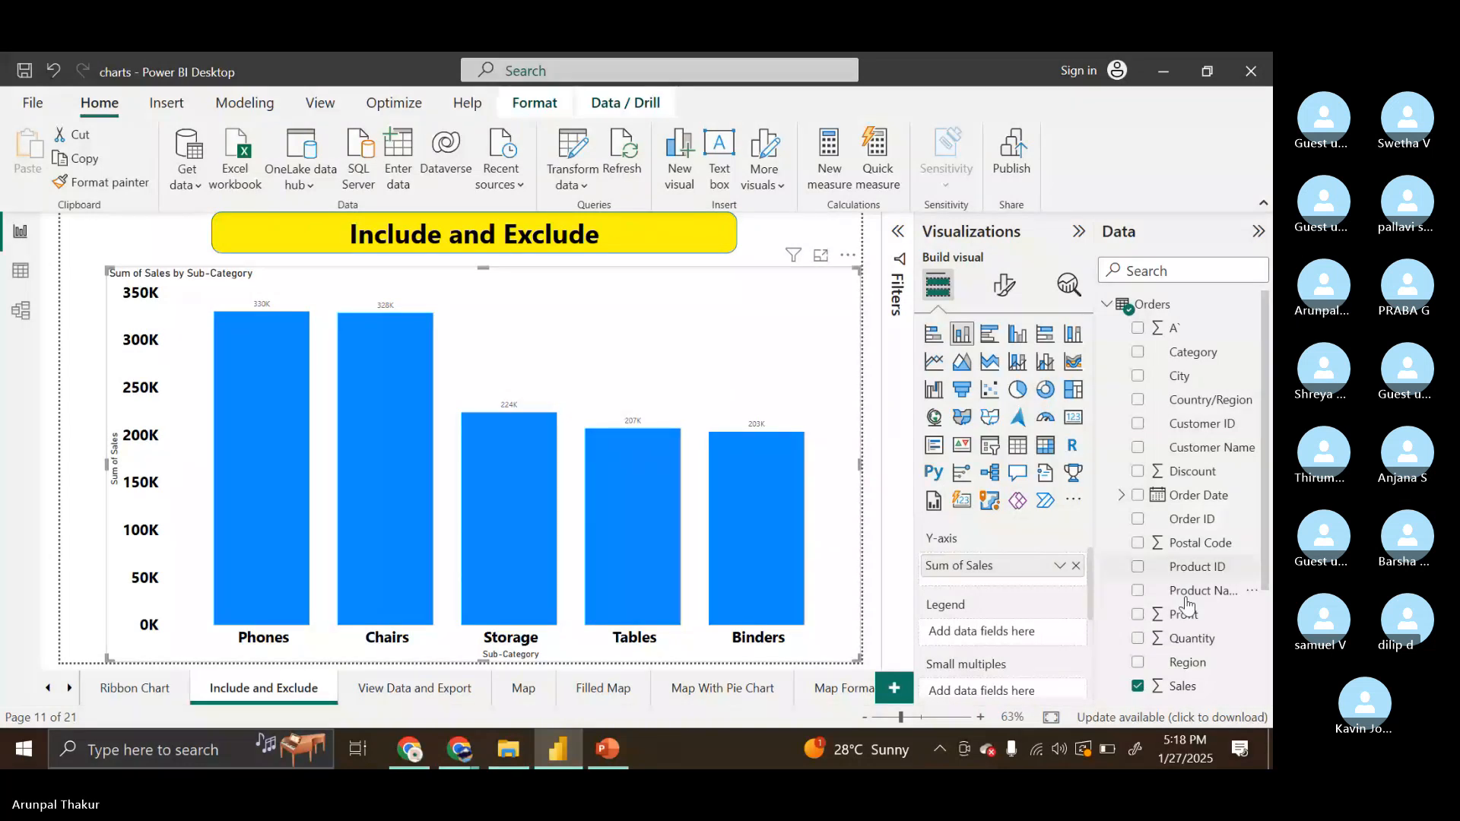
Add Region to the chart's legend, and undo the changes back to before Region was first removed
scroll(1182, 639, down, 1)
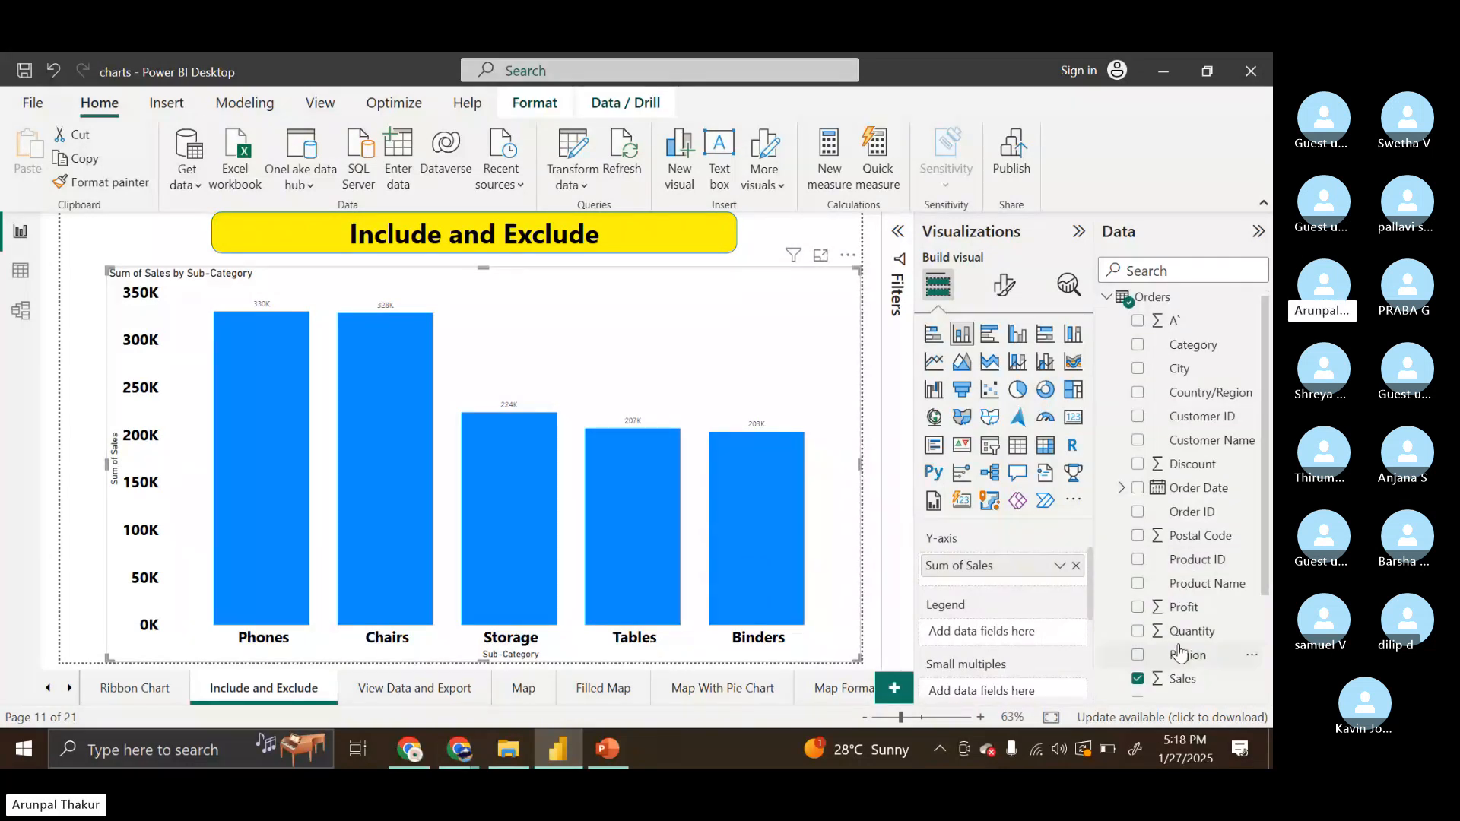
drag(1179, 652, 1005, 635)
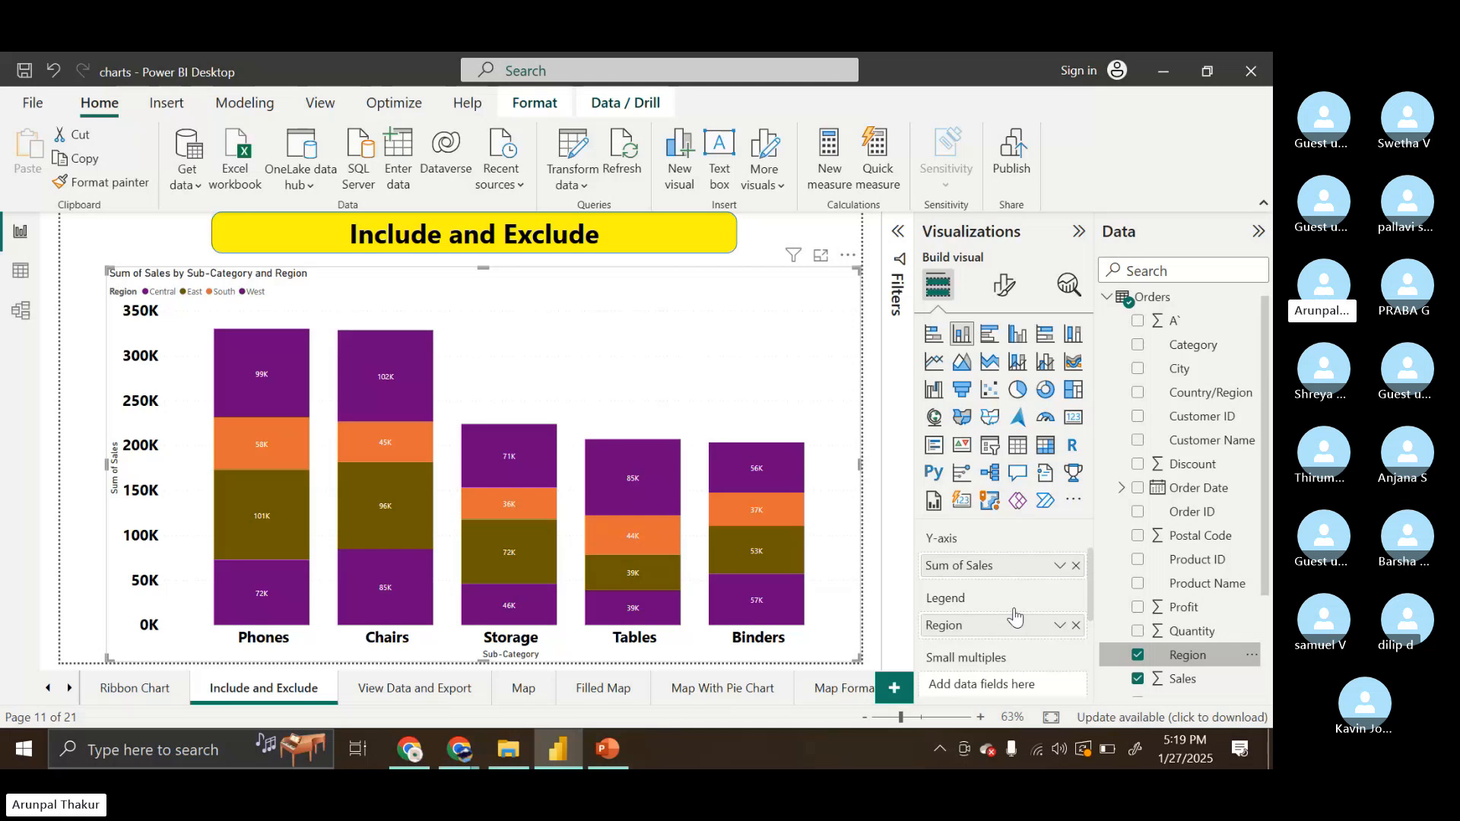
key(ctrl+z)
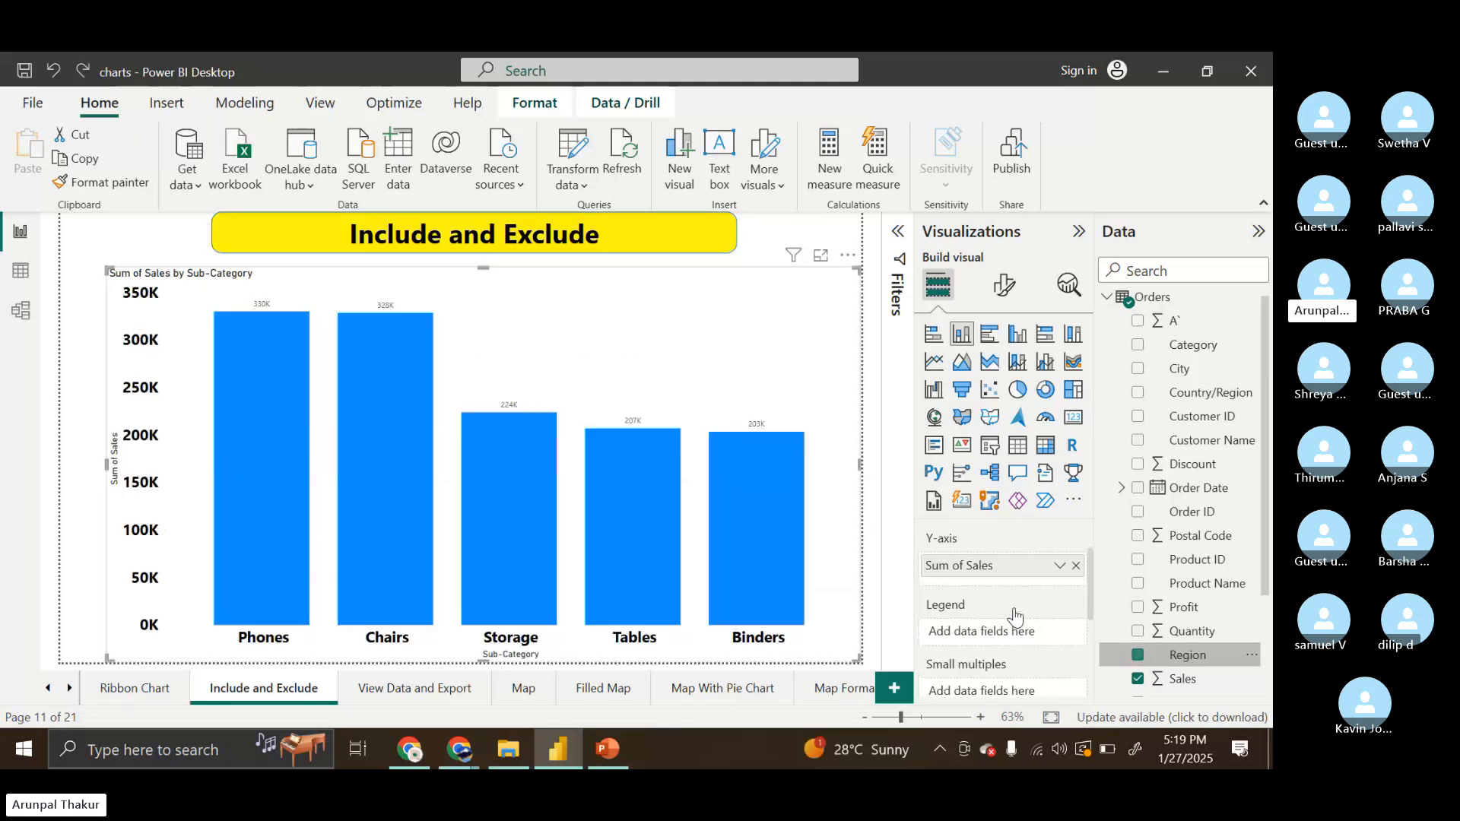
key(ctrl+z)
drag(1016, 618, 1015, 617)
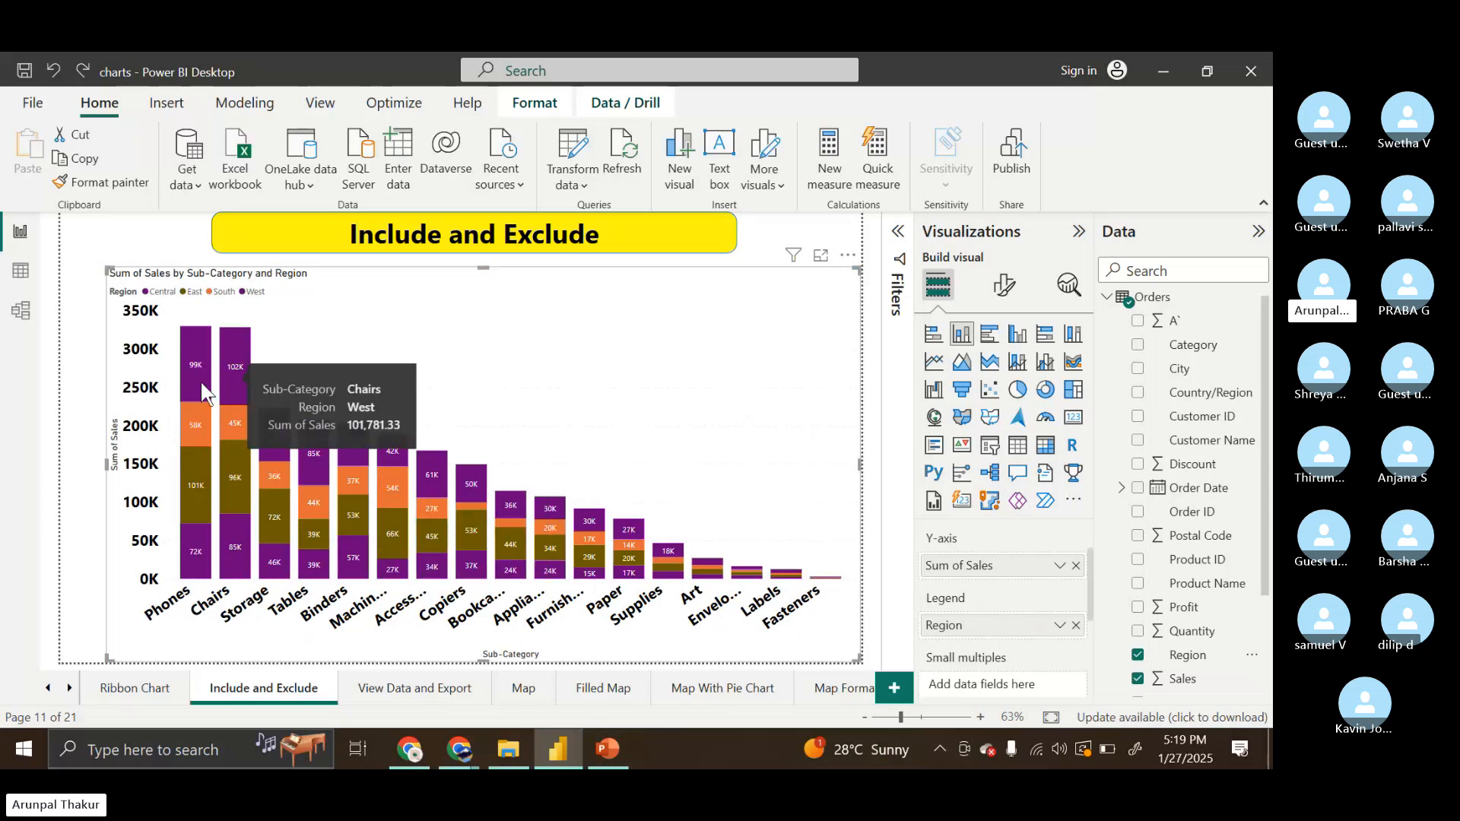
Select all four region segments of Phones and the Central segment of Chairs, and clear the selection
drag(202, 383, 191, 381)
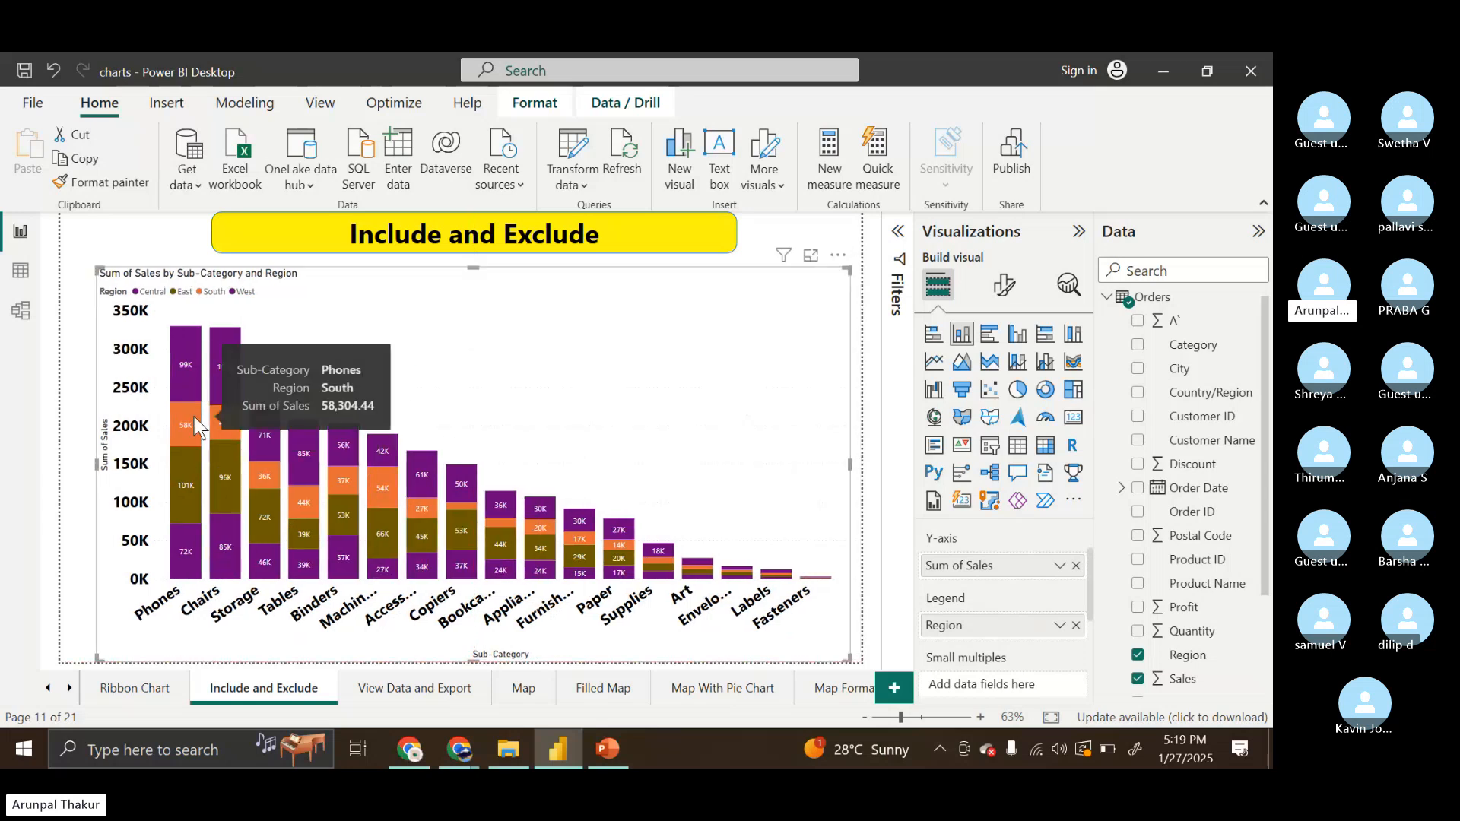
click(195, 417)
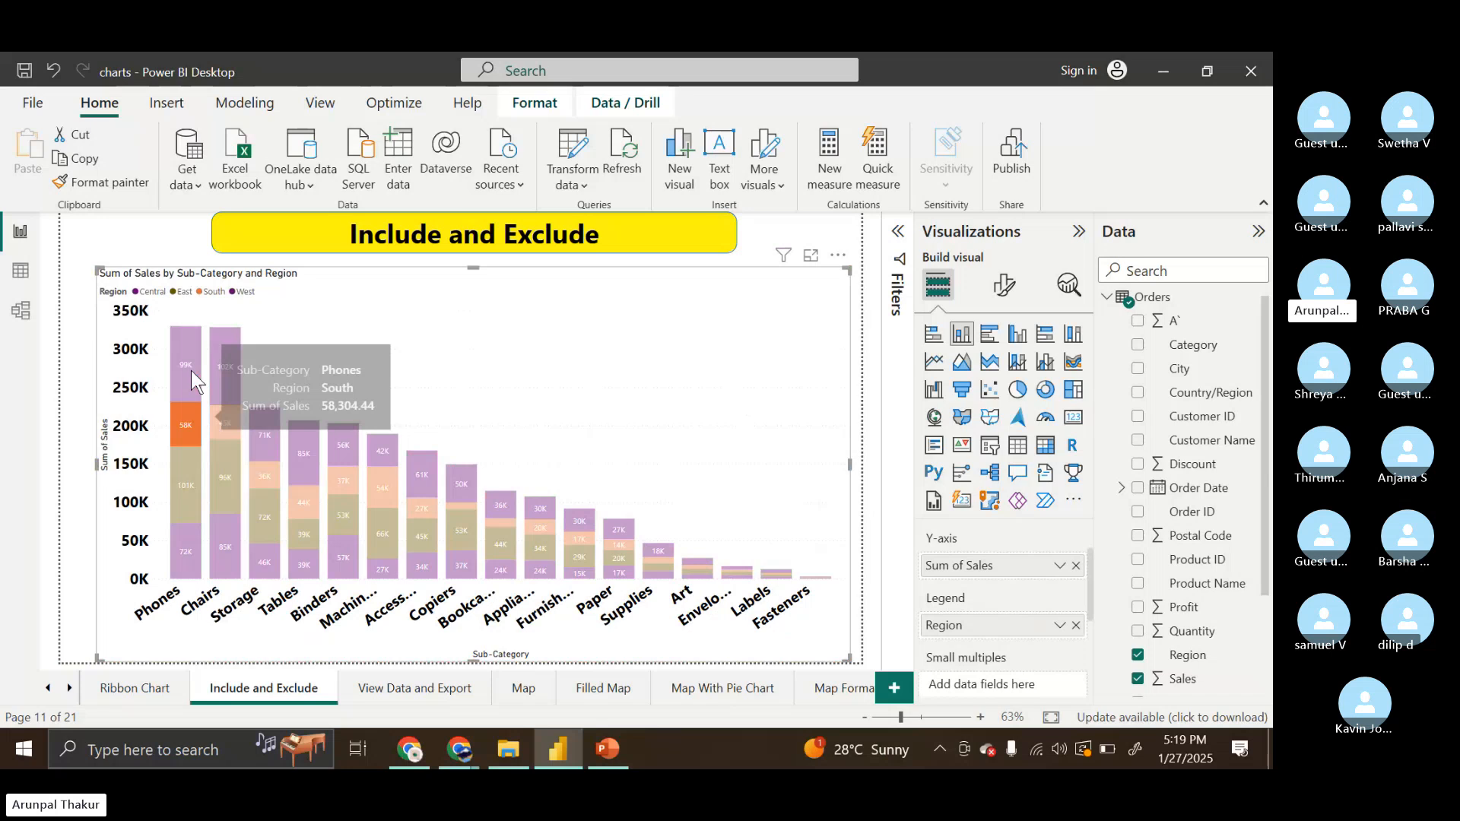
ctrl+click(190, 371)
ctrl+click(183, 482)
ctrl+click(175, 552)
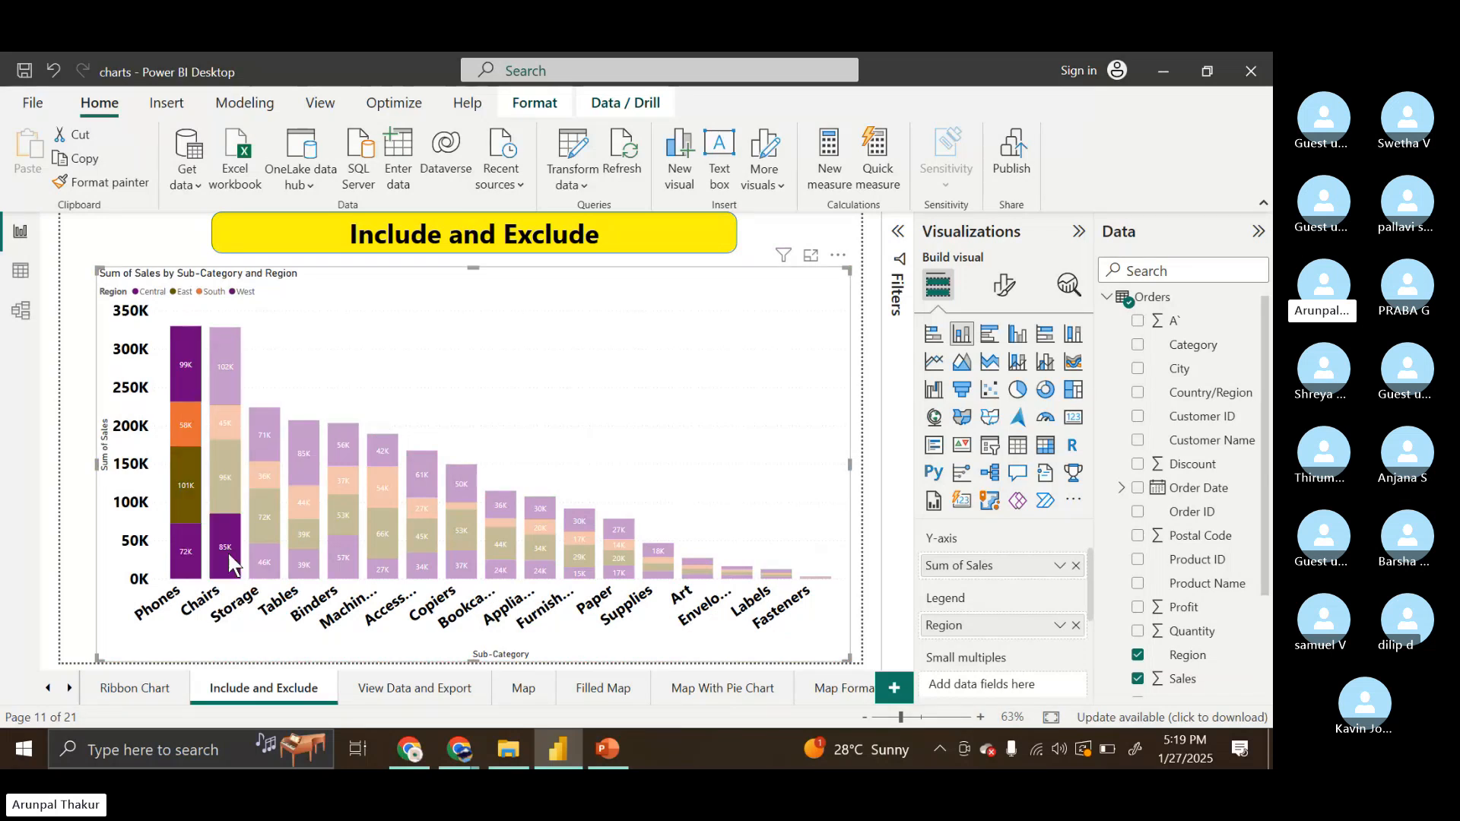
click(285, 557)
Remove the Region field from the stacked column chart's legend
click(1060, 626)
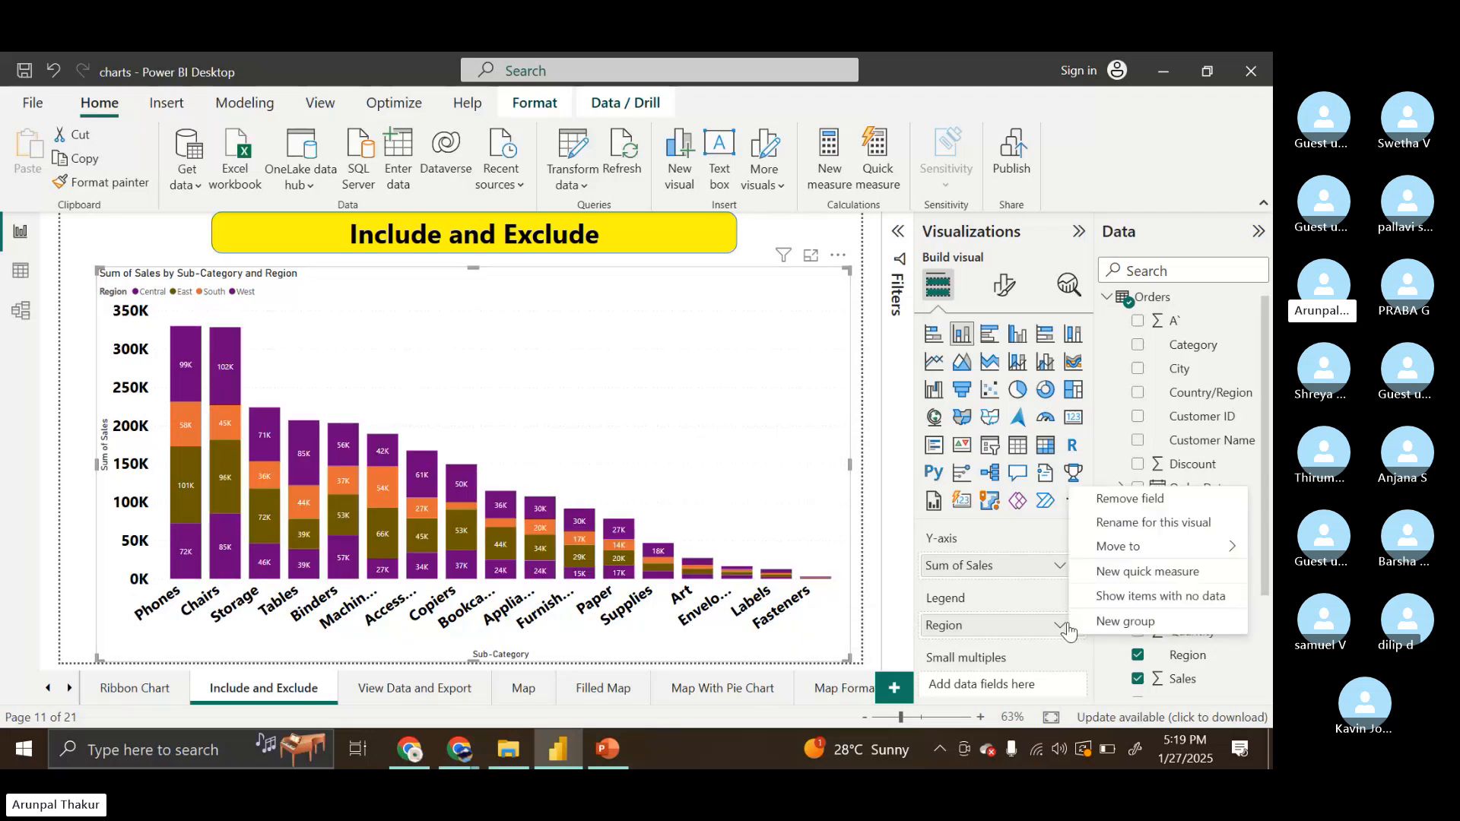
click(1009, 615)
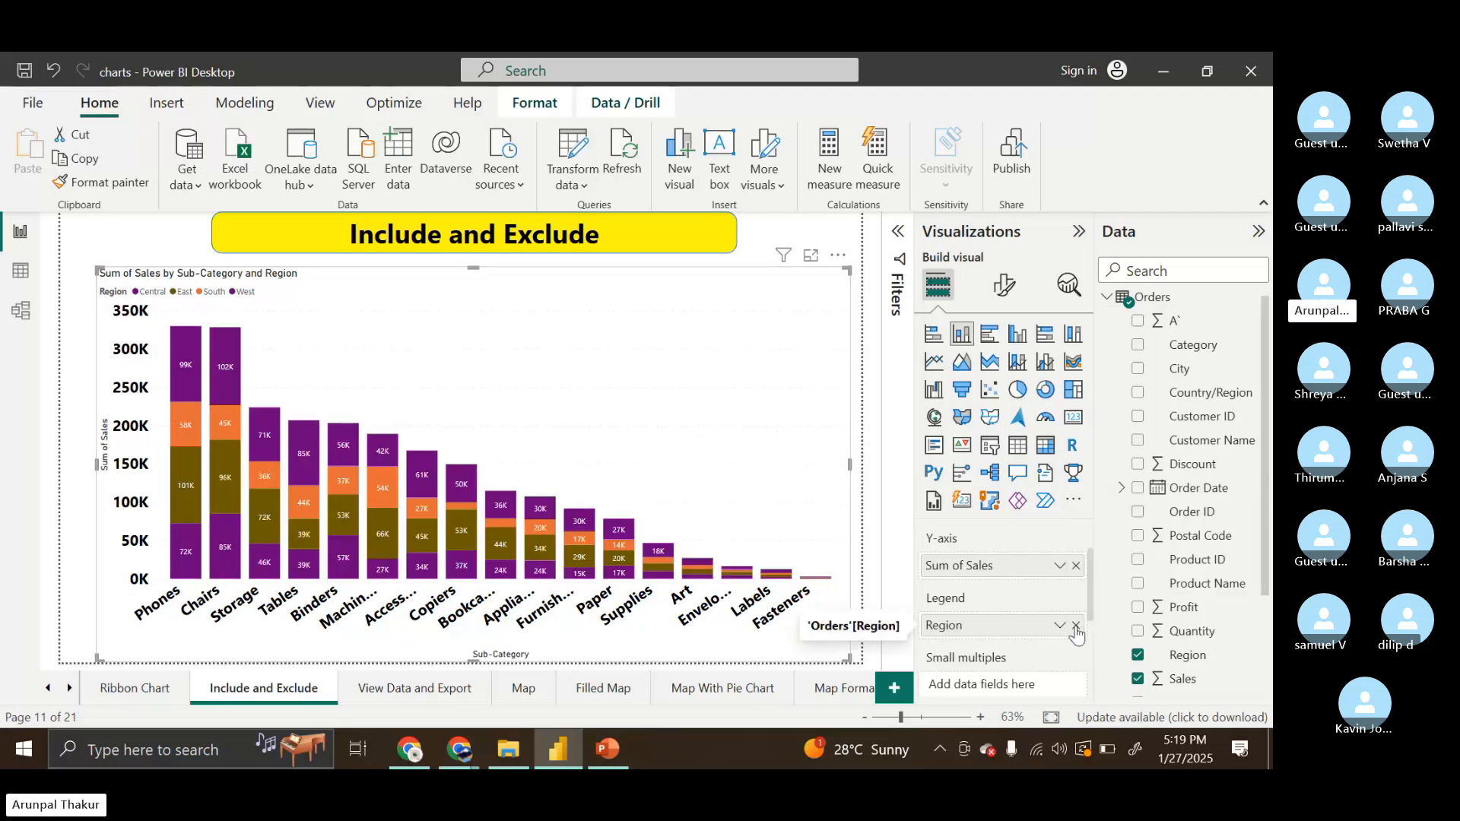
click(1076, 626)
Select the Phones, Chairs, Storage, Tables and Binders columns and include only those in the chart
click(192, 490)
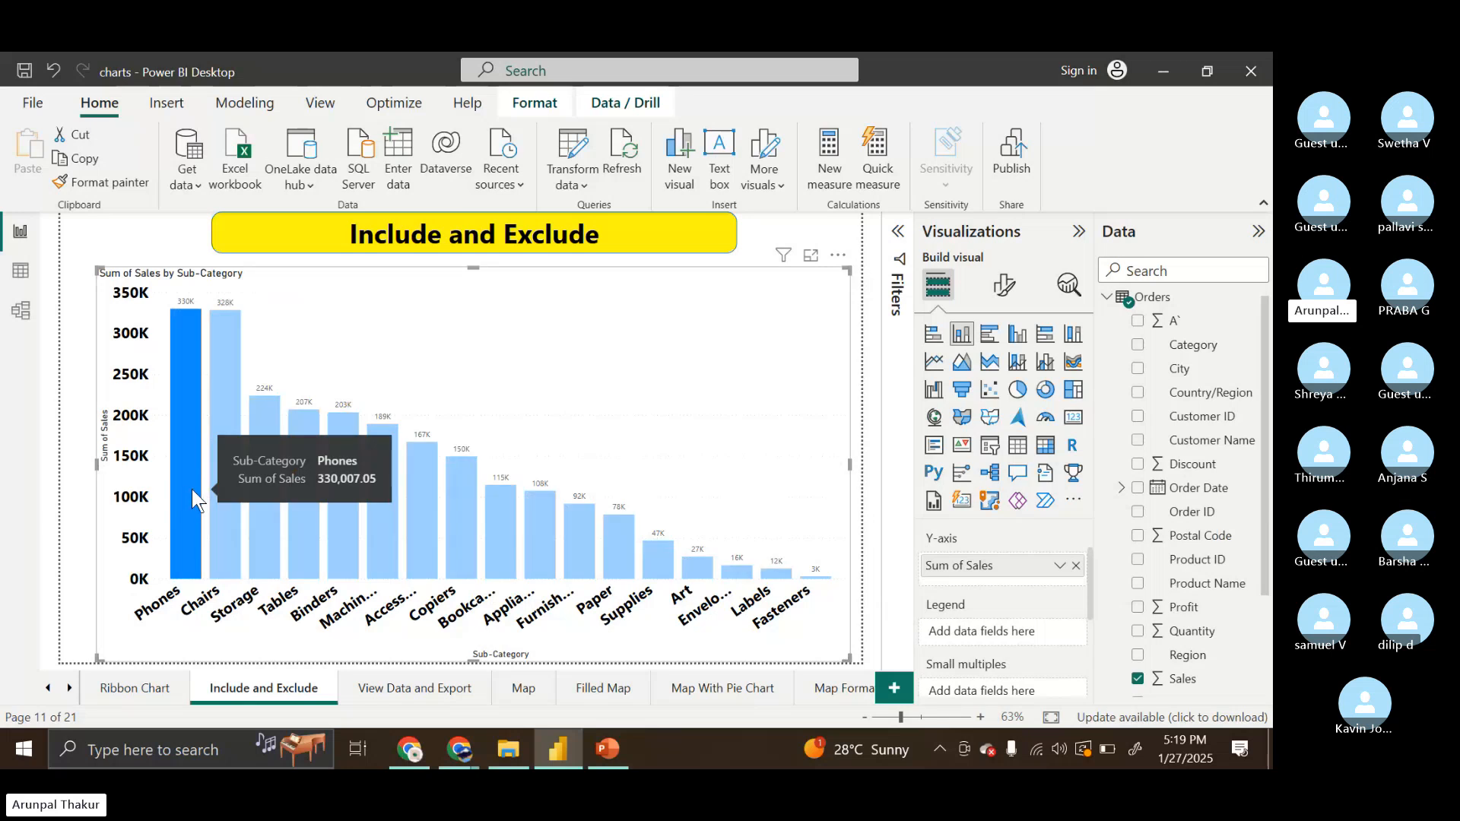
ctrl+click(221, 498)
ctrl+click(265, 511)
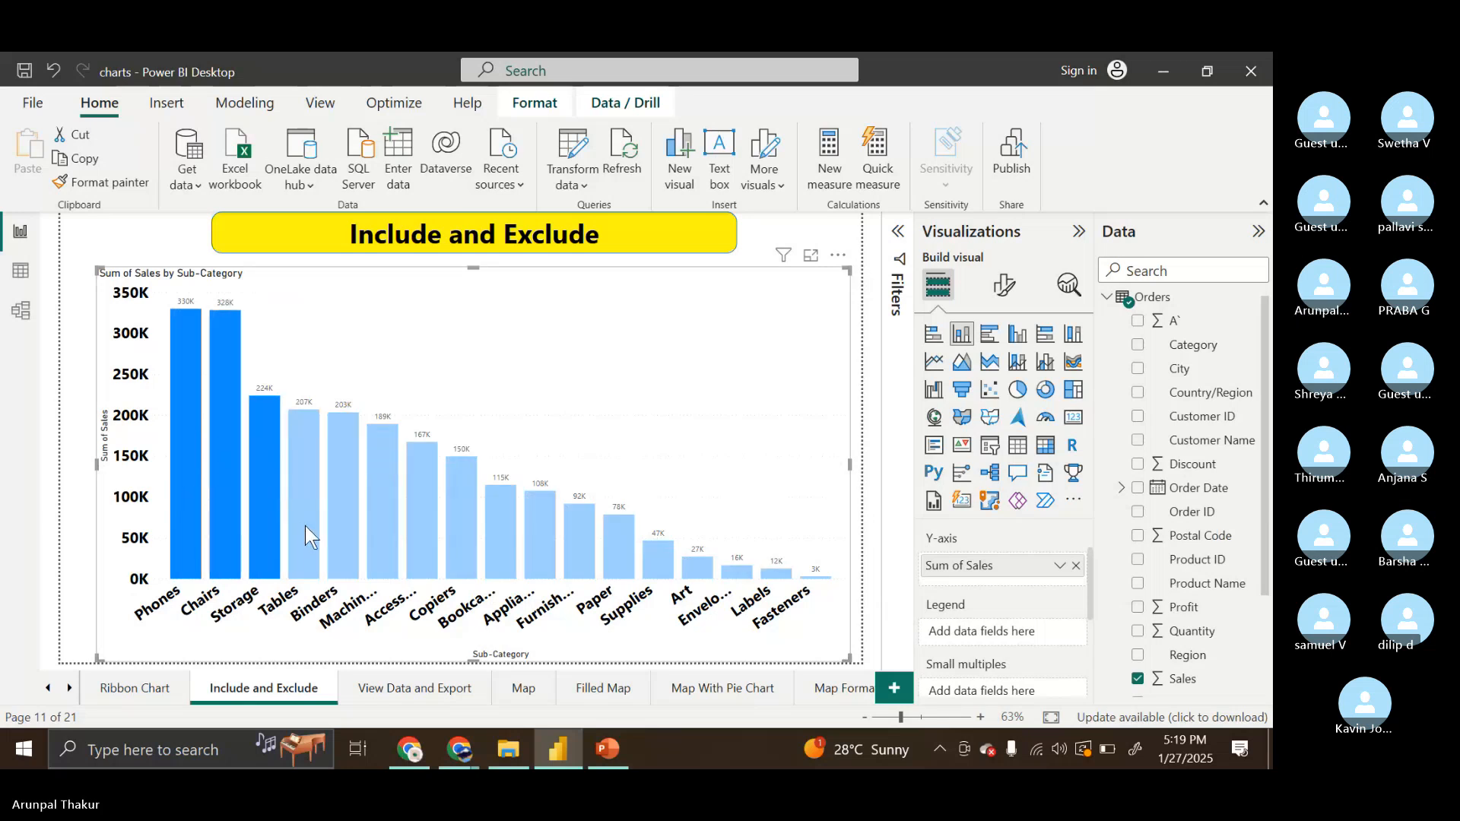
ctrl+click(304, 526)
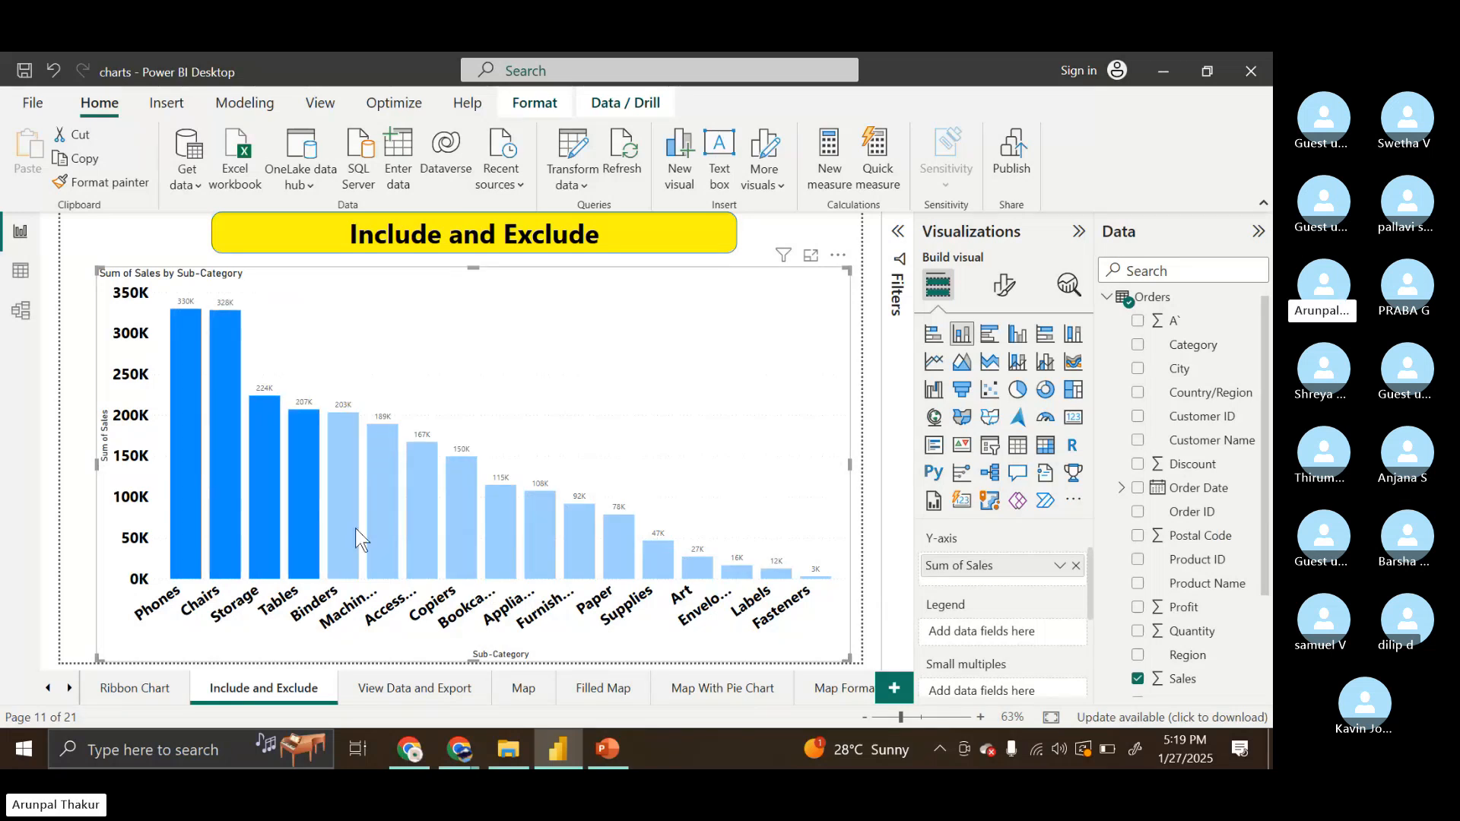
ctrl+click(354, 528)
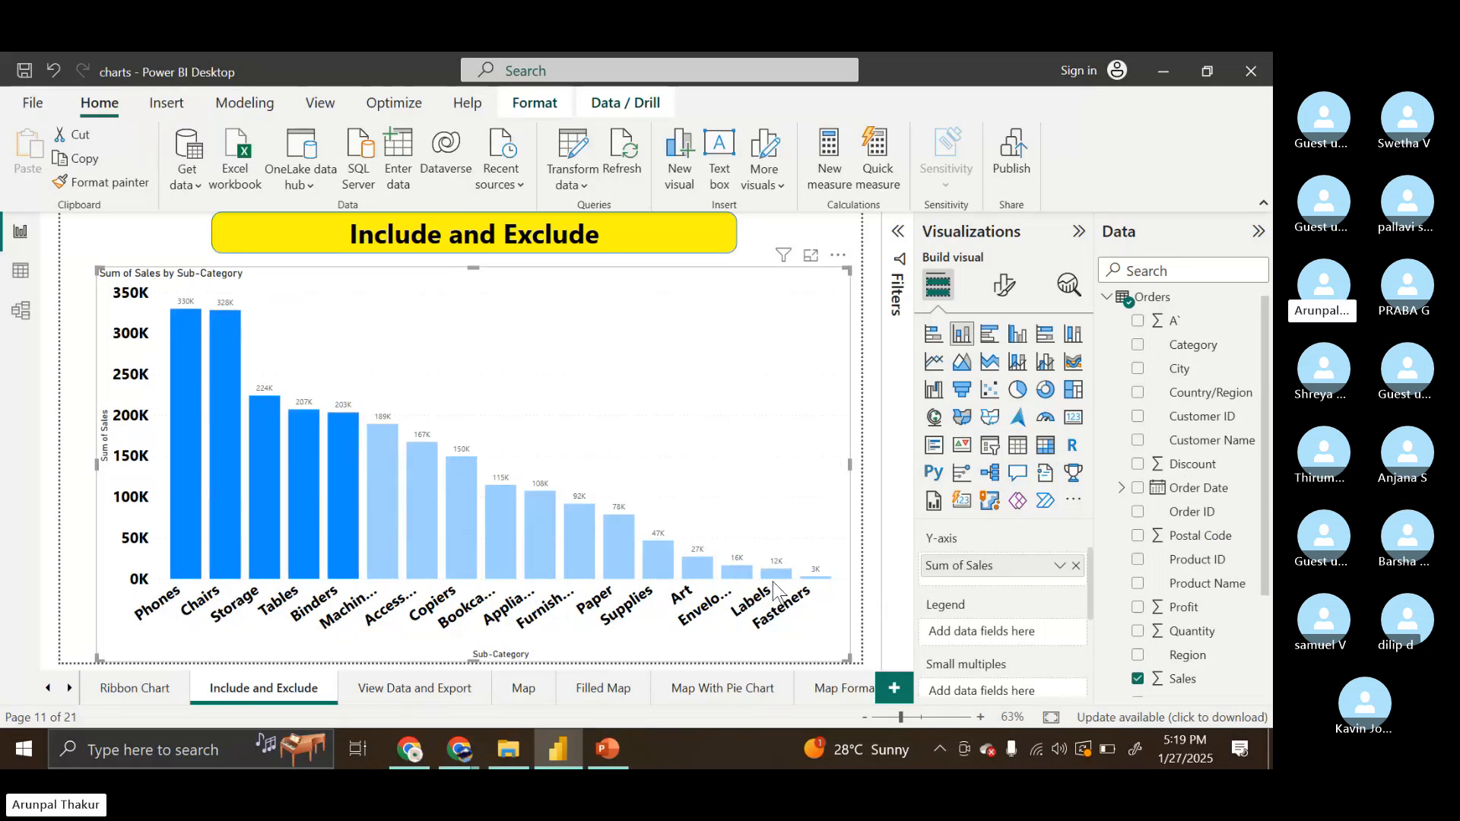
right_click(302, 493)
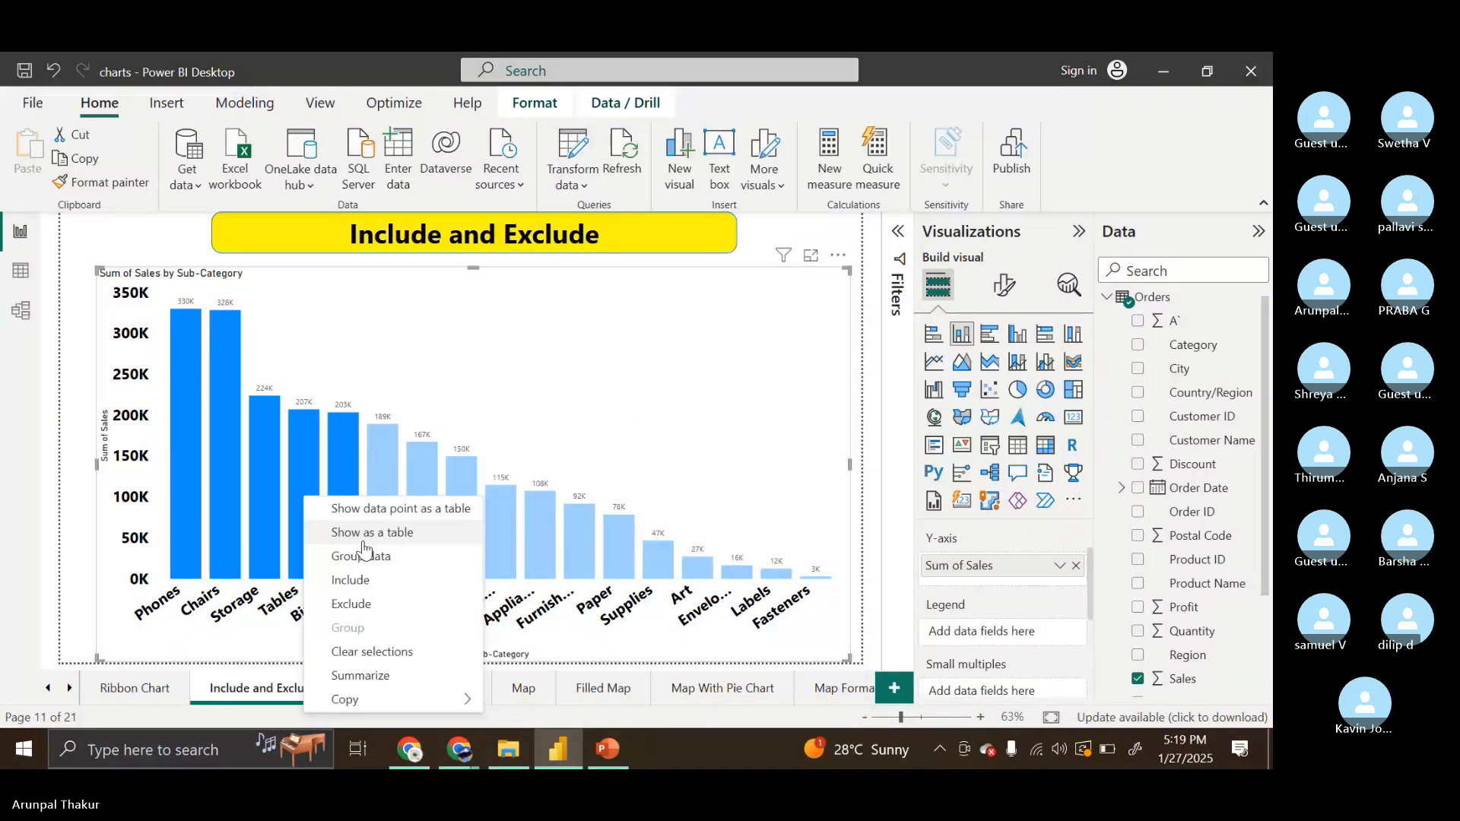
click(349, 577)
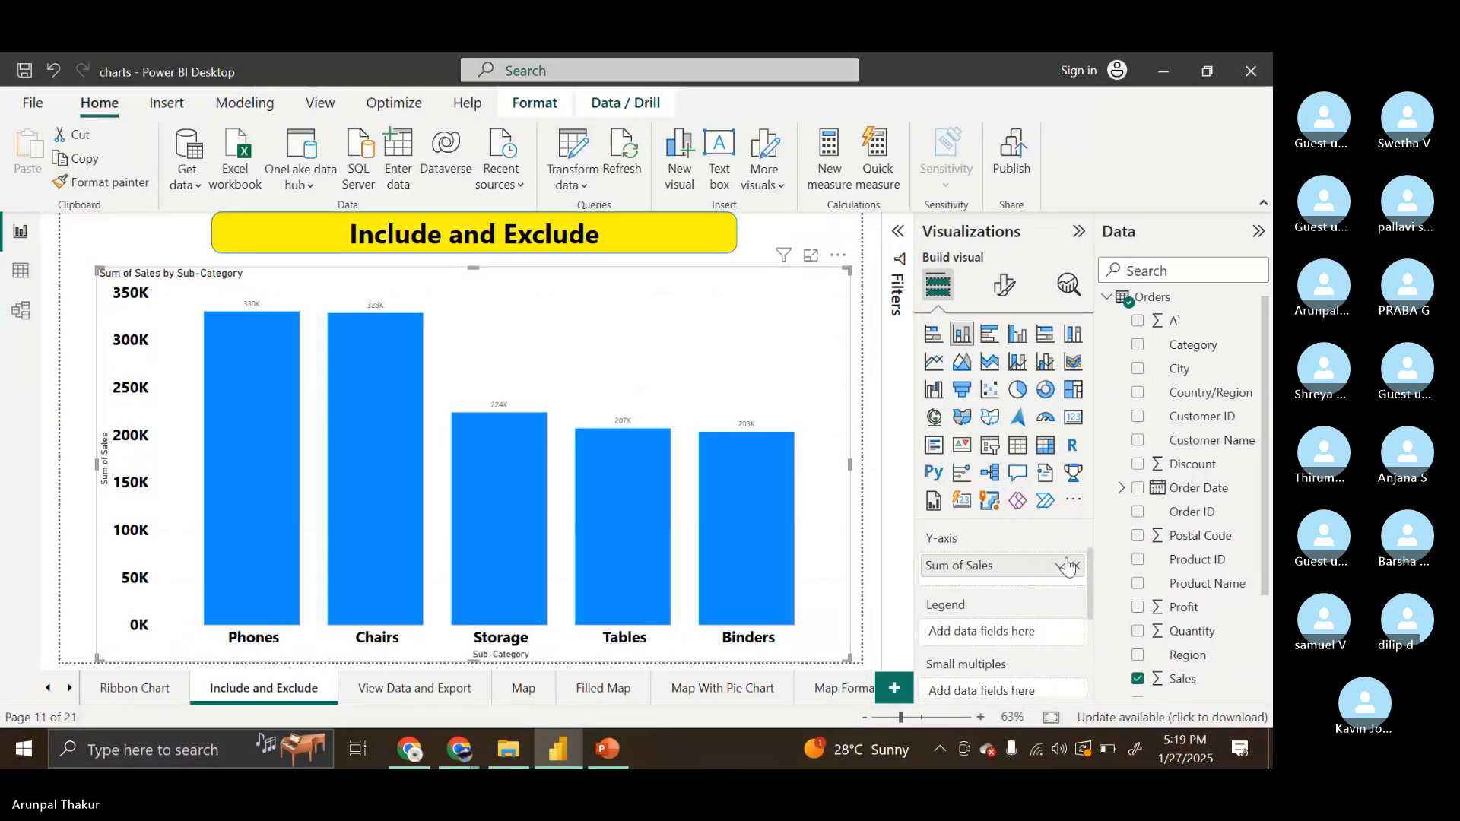
Add Region to the chart's legend, and undo the changes back to before the five columns were included
drag(1200, 654, 1014, 630)
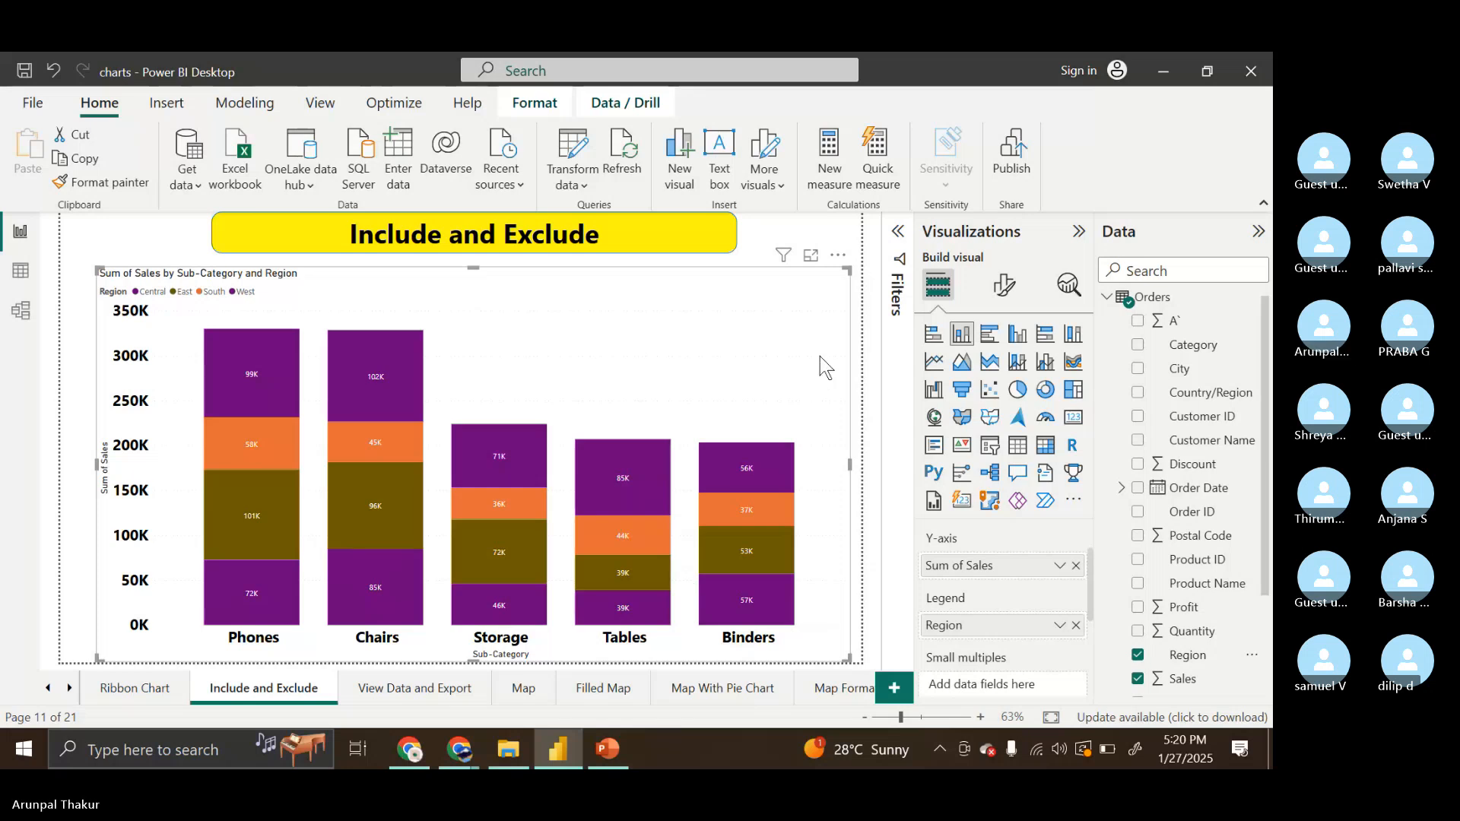
key(ctrl+z)
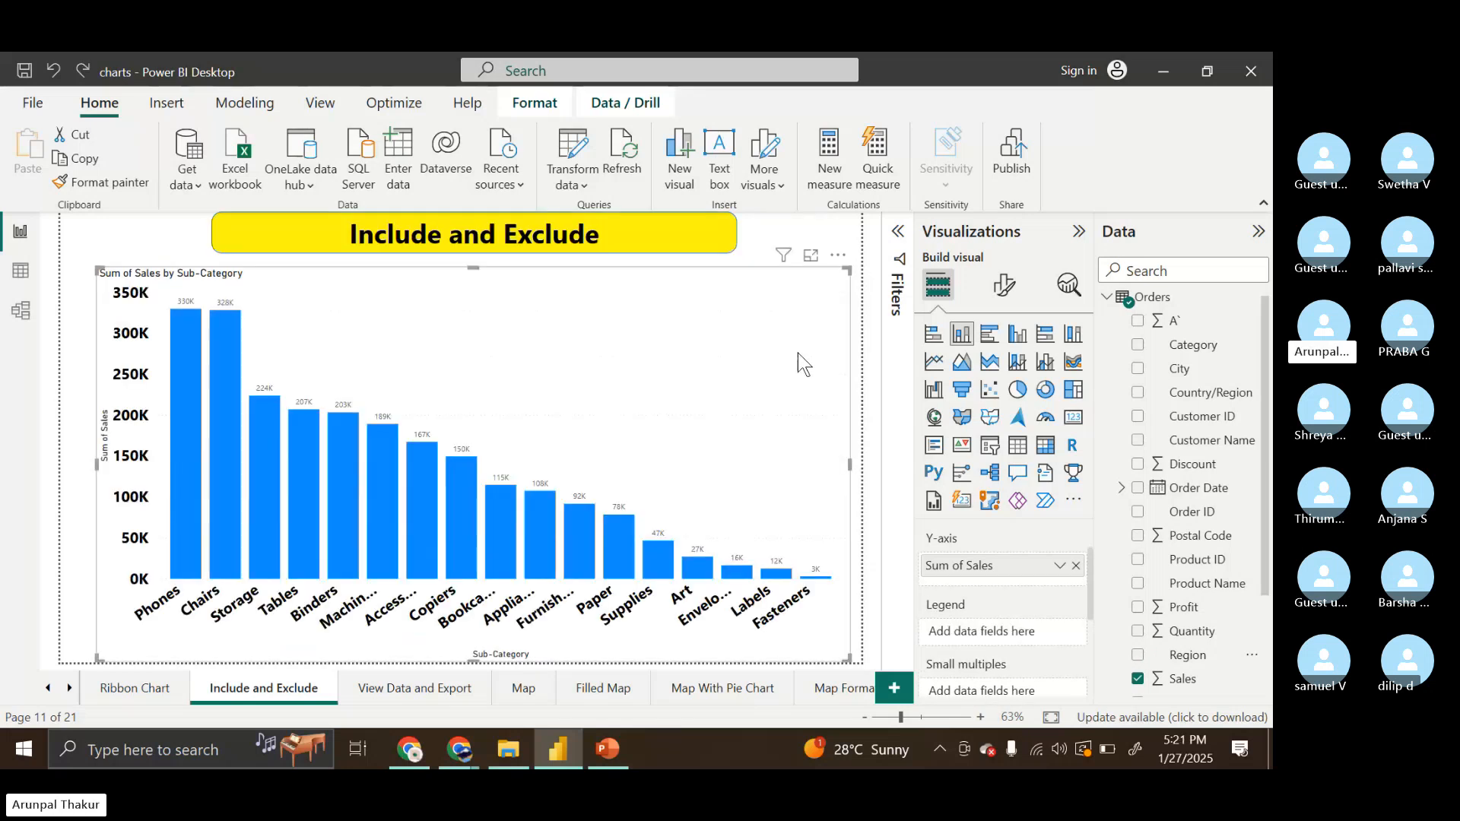
Exclude the Fasteners, Labels, Envelopes, Art, Supplies, Paper and Furnishings columns from the chart and clear the selection
click(814, 581)
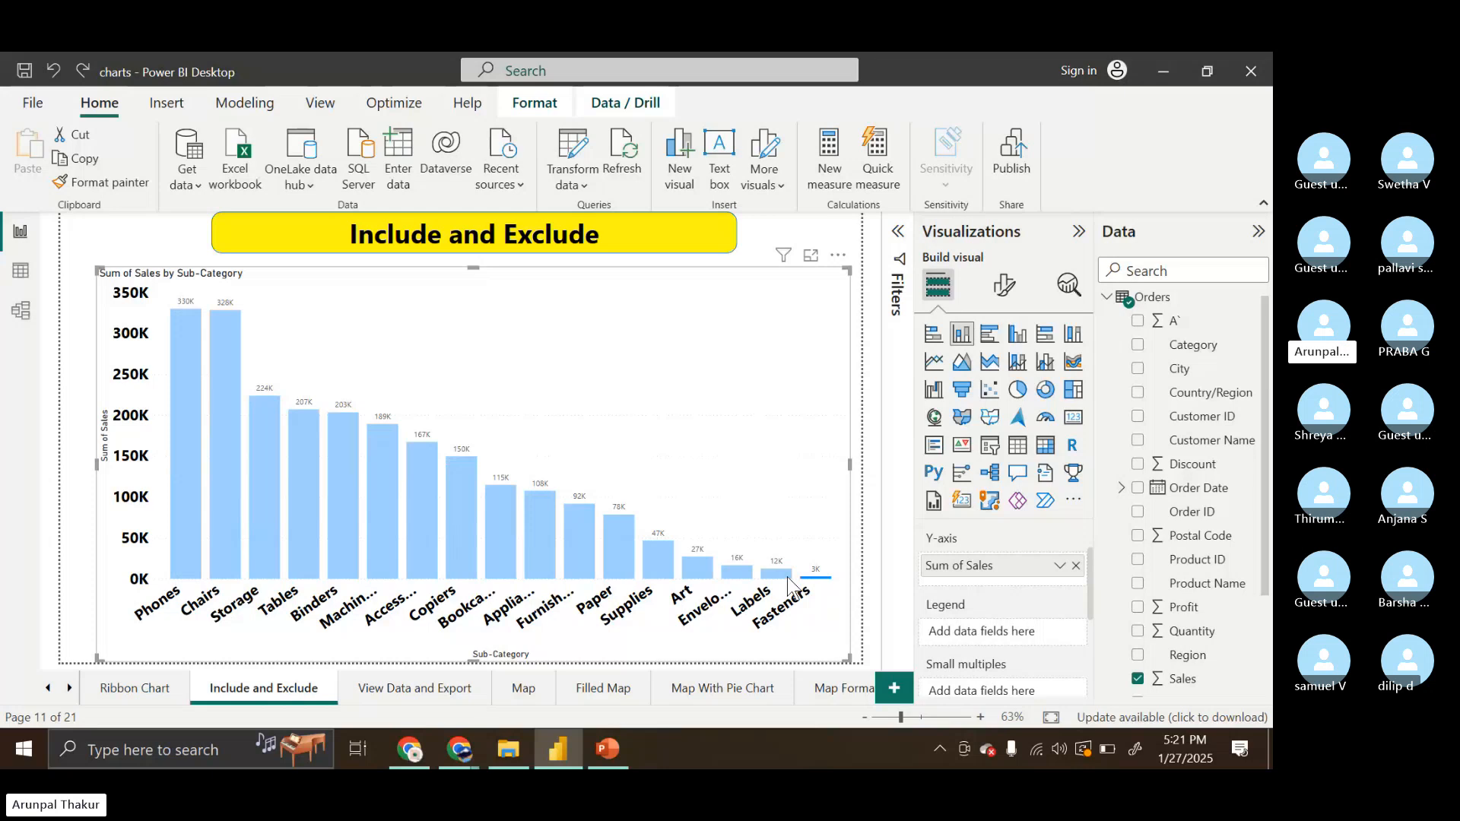
ctrl+click(736, 574)
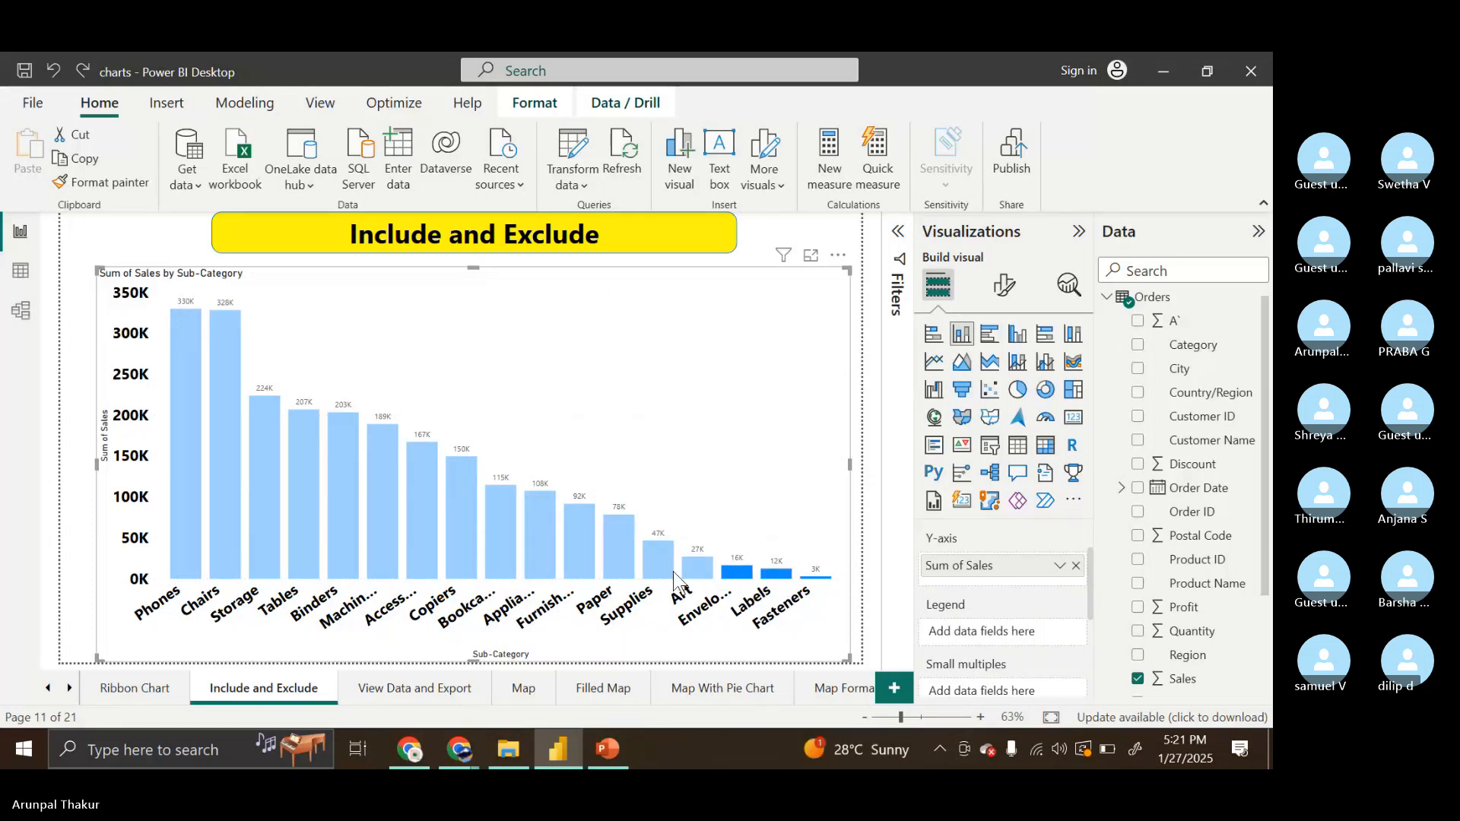
ctrl+click(673, 572)
ctrl+click(692, 572)
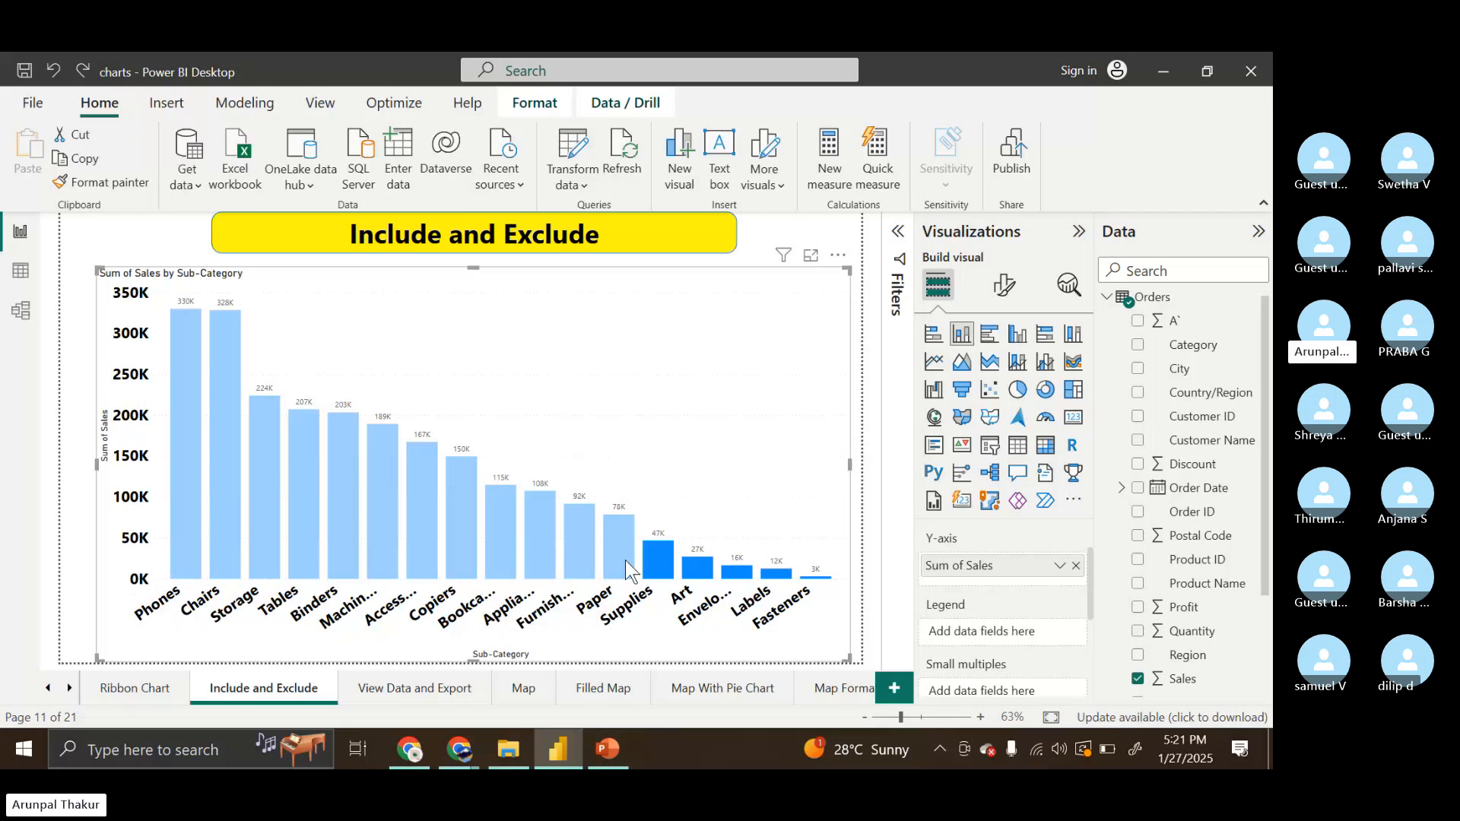
right_click(590, 560)
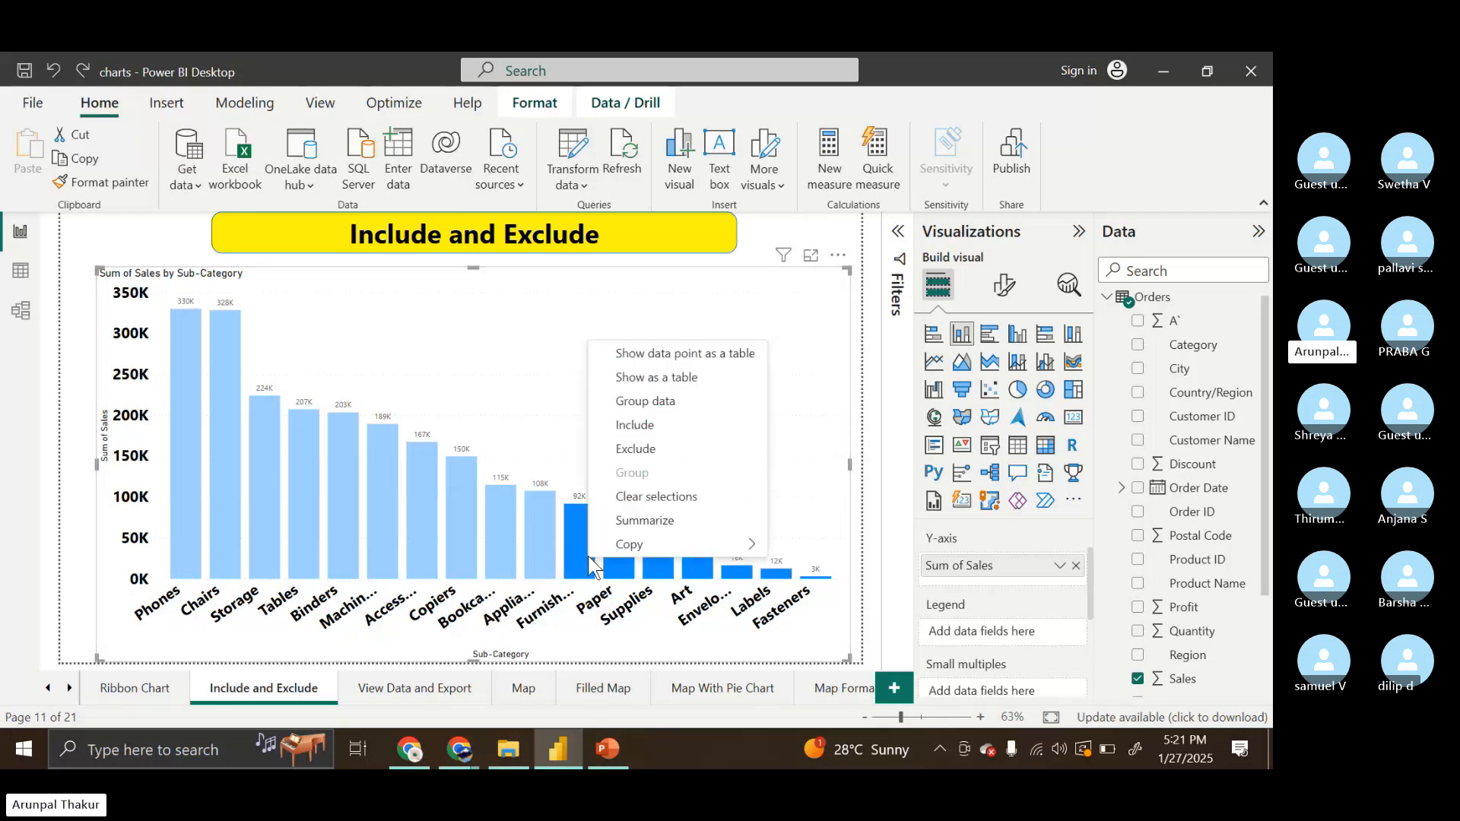
click(643, 450)
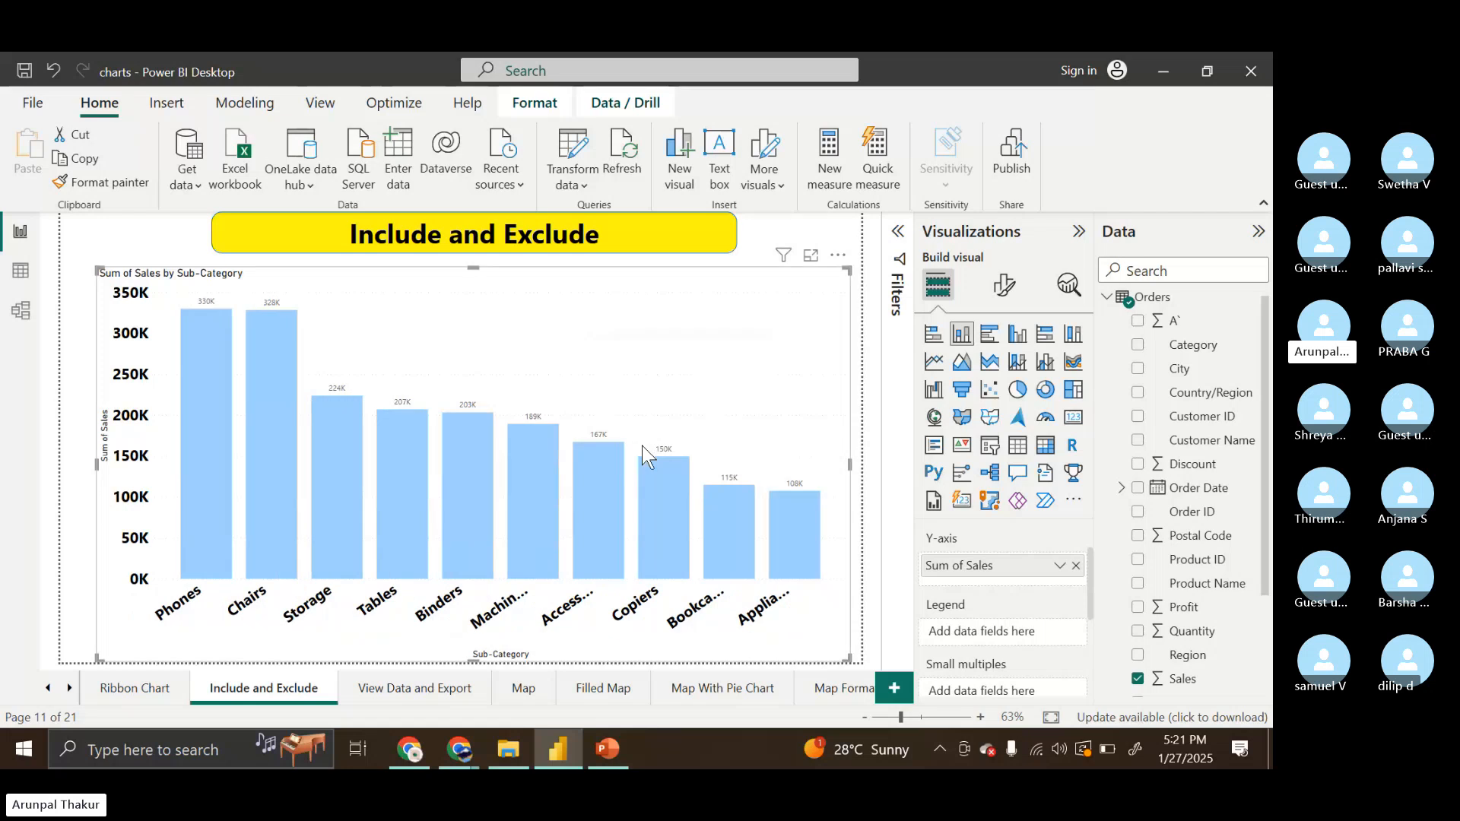
click(651, 374)
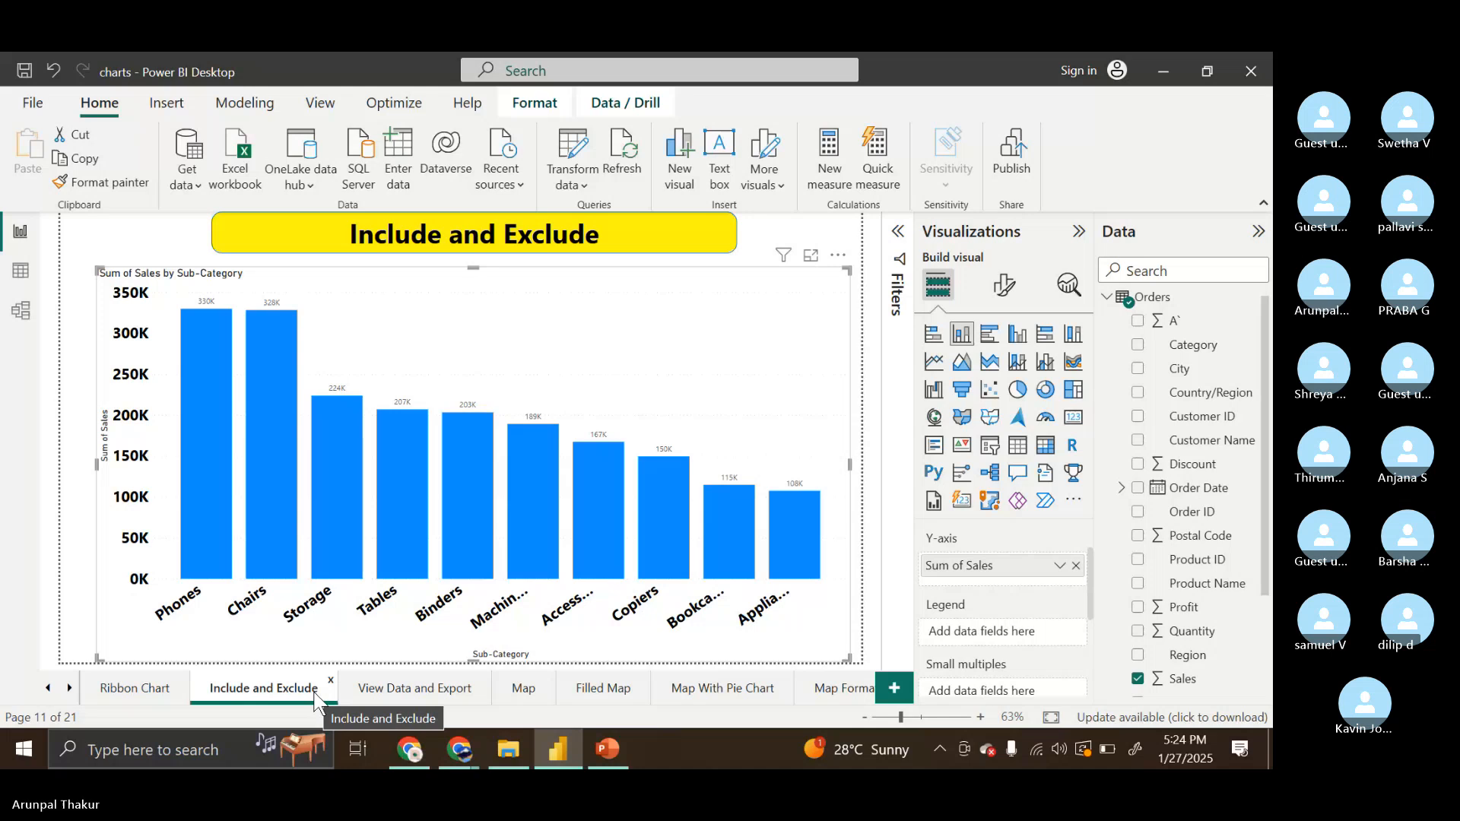
Remove the Excluded filter from the filters on this visual, and check the remaining visual filters
click(898, 231)
click(870, 351)
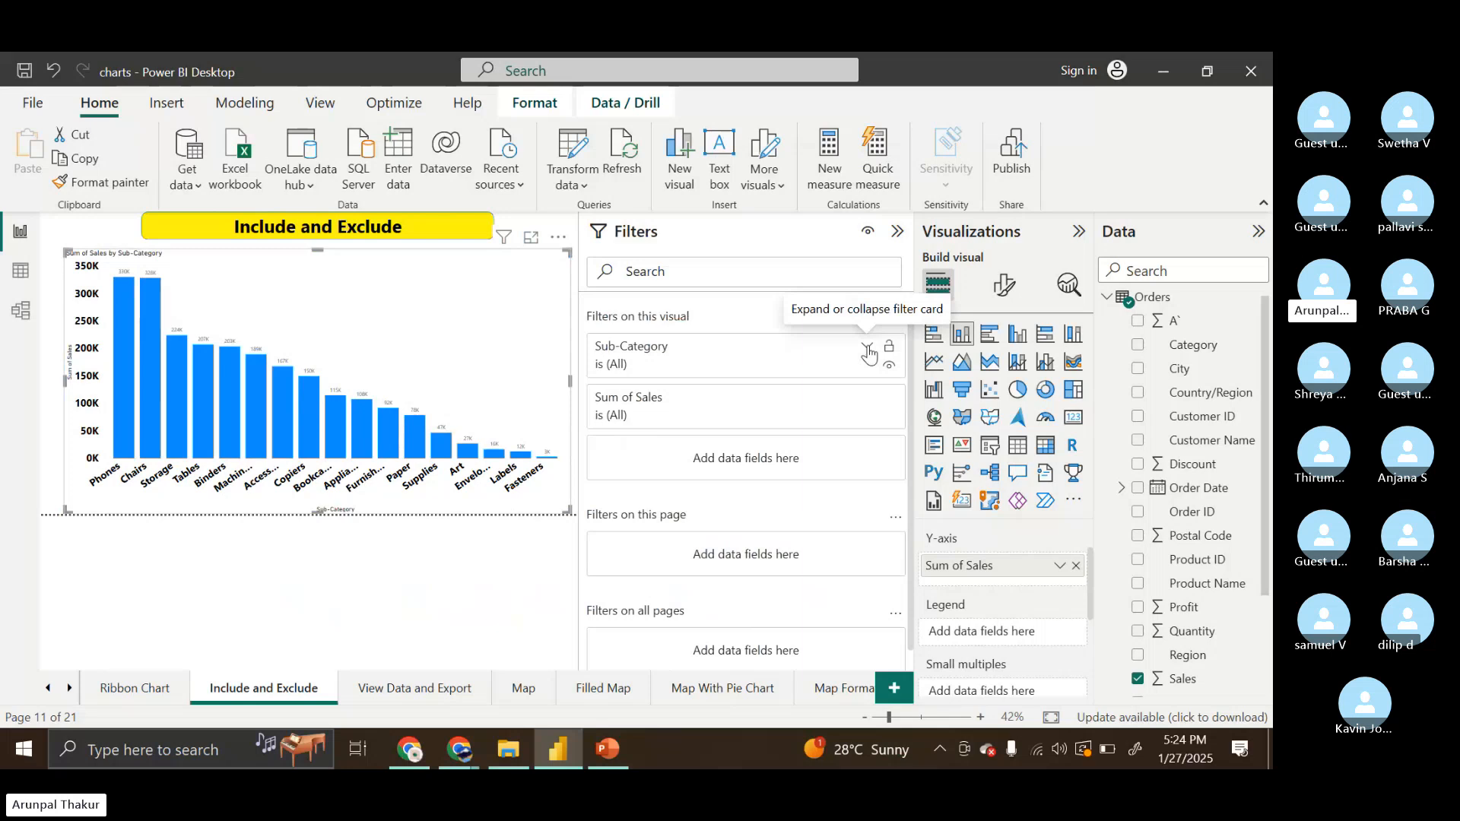
click(897, 232)
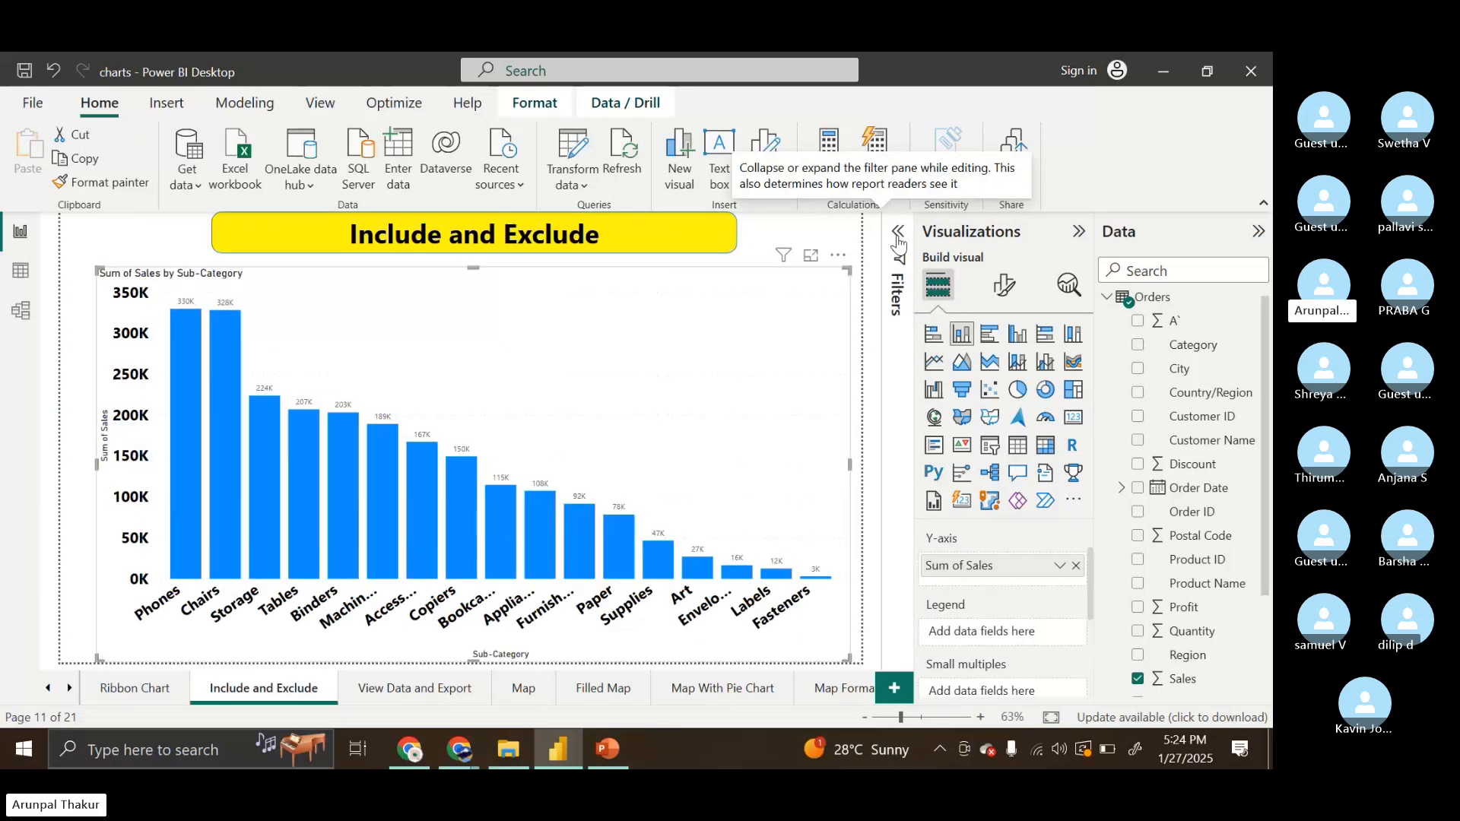
click(898, 236)
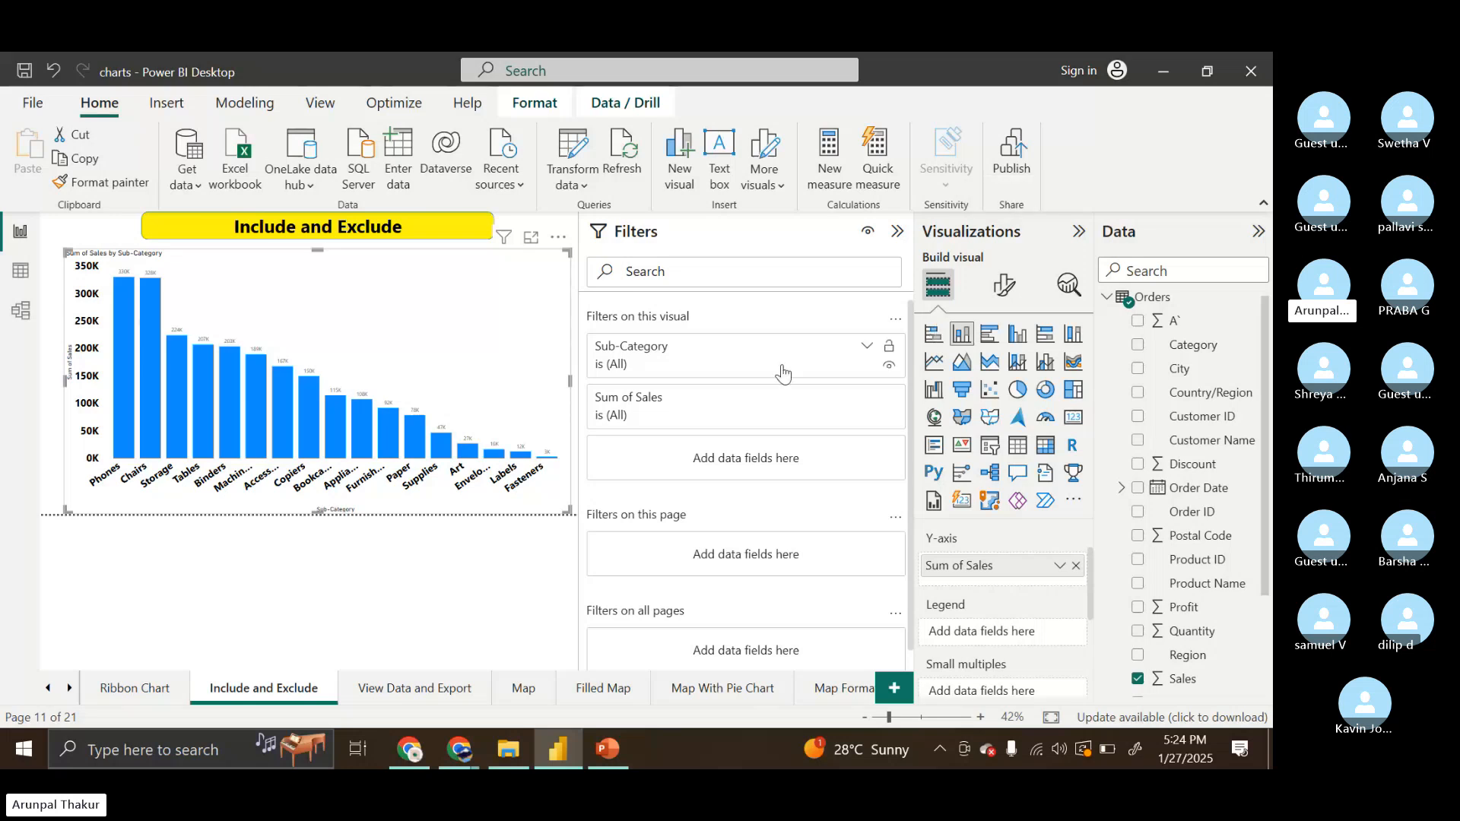
click(897, 232)
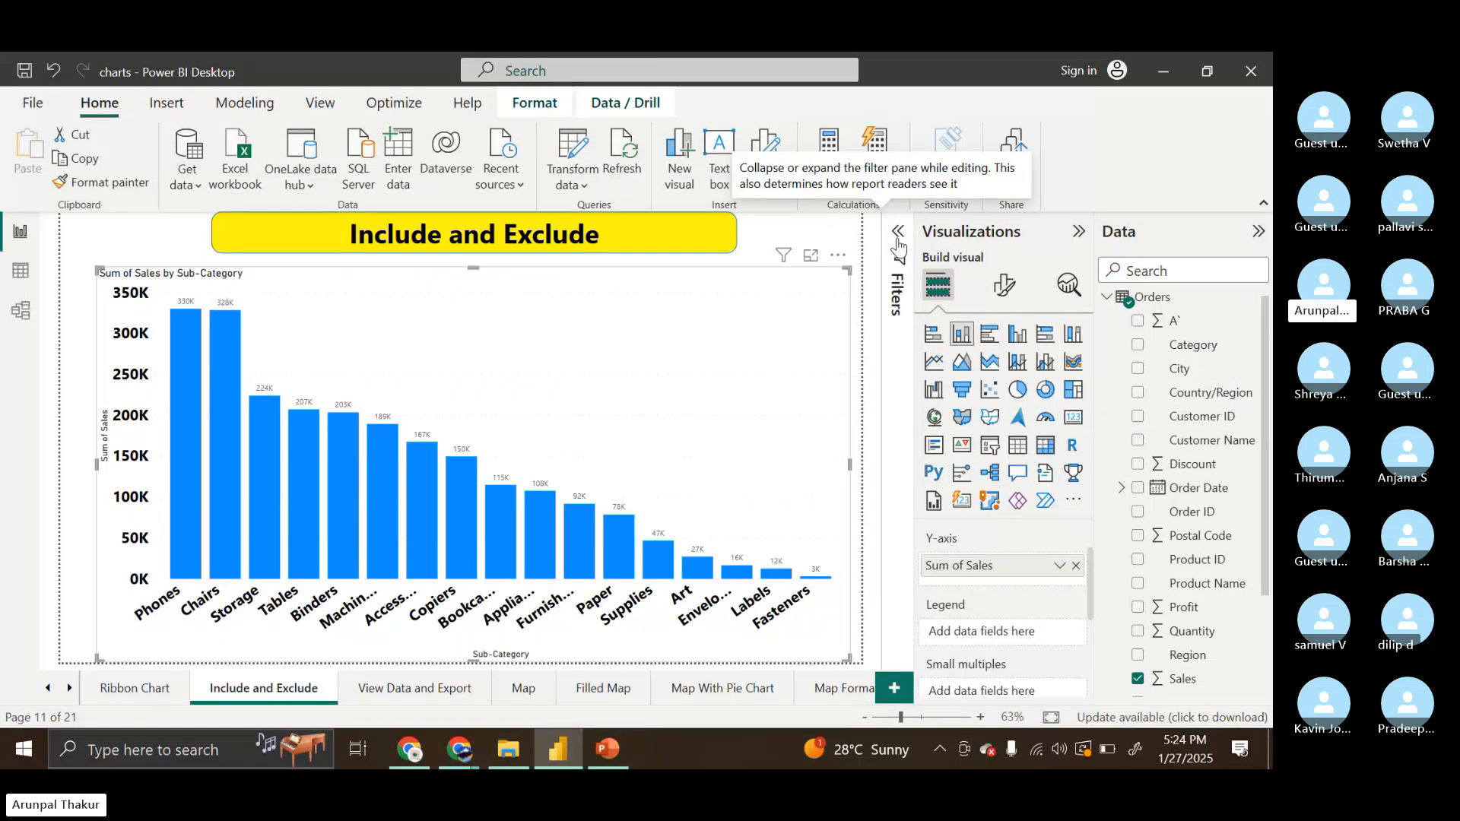
Go to the View Data and Export page and check the sales details of the Central segment of Phones
click(417, 695)
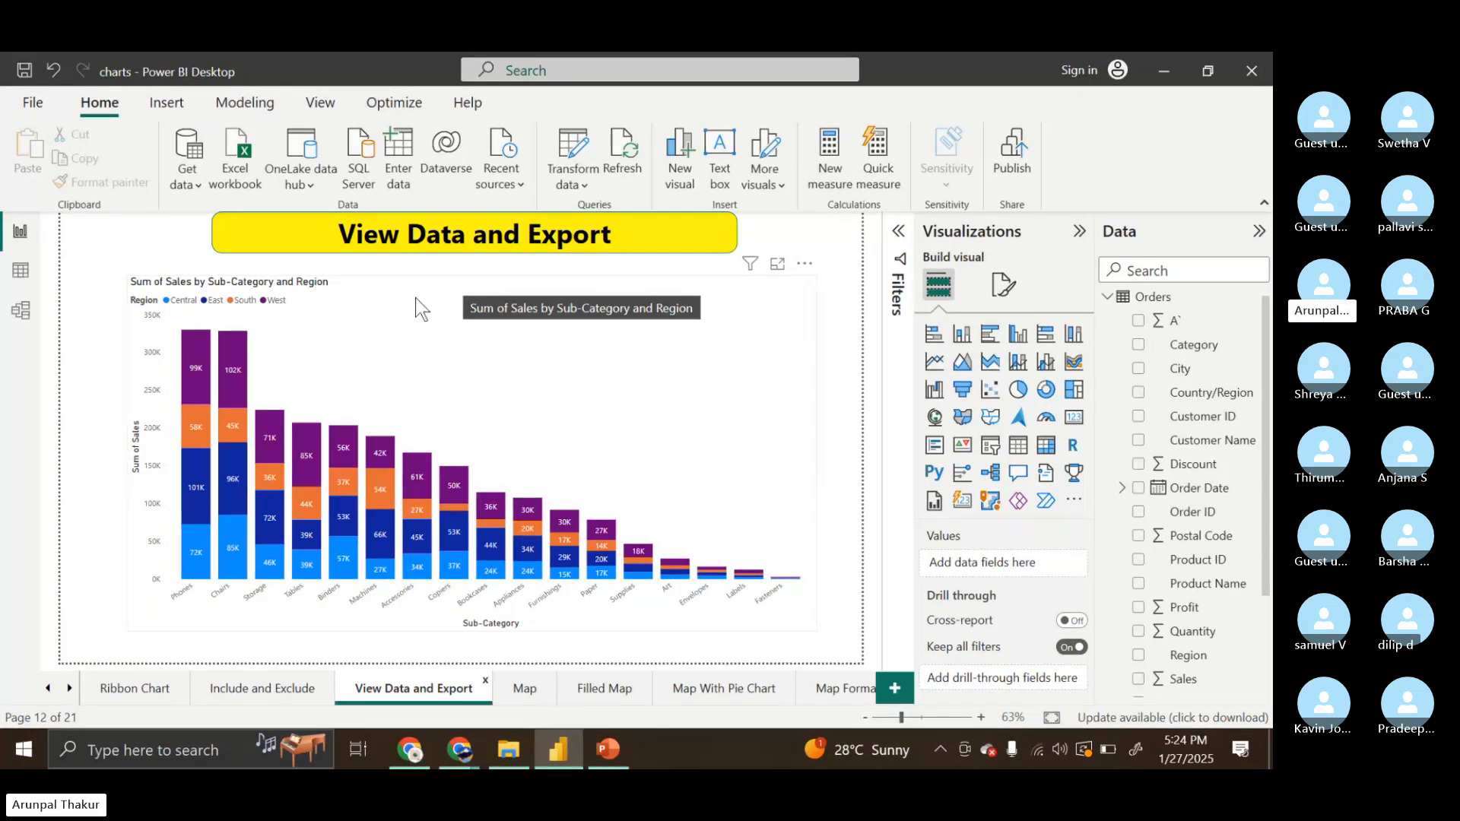
scroll(192, 613, up, 2)
scroll(194, 608, down, 2)
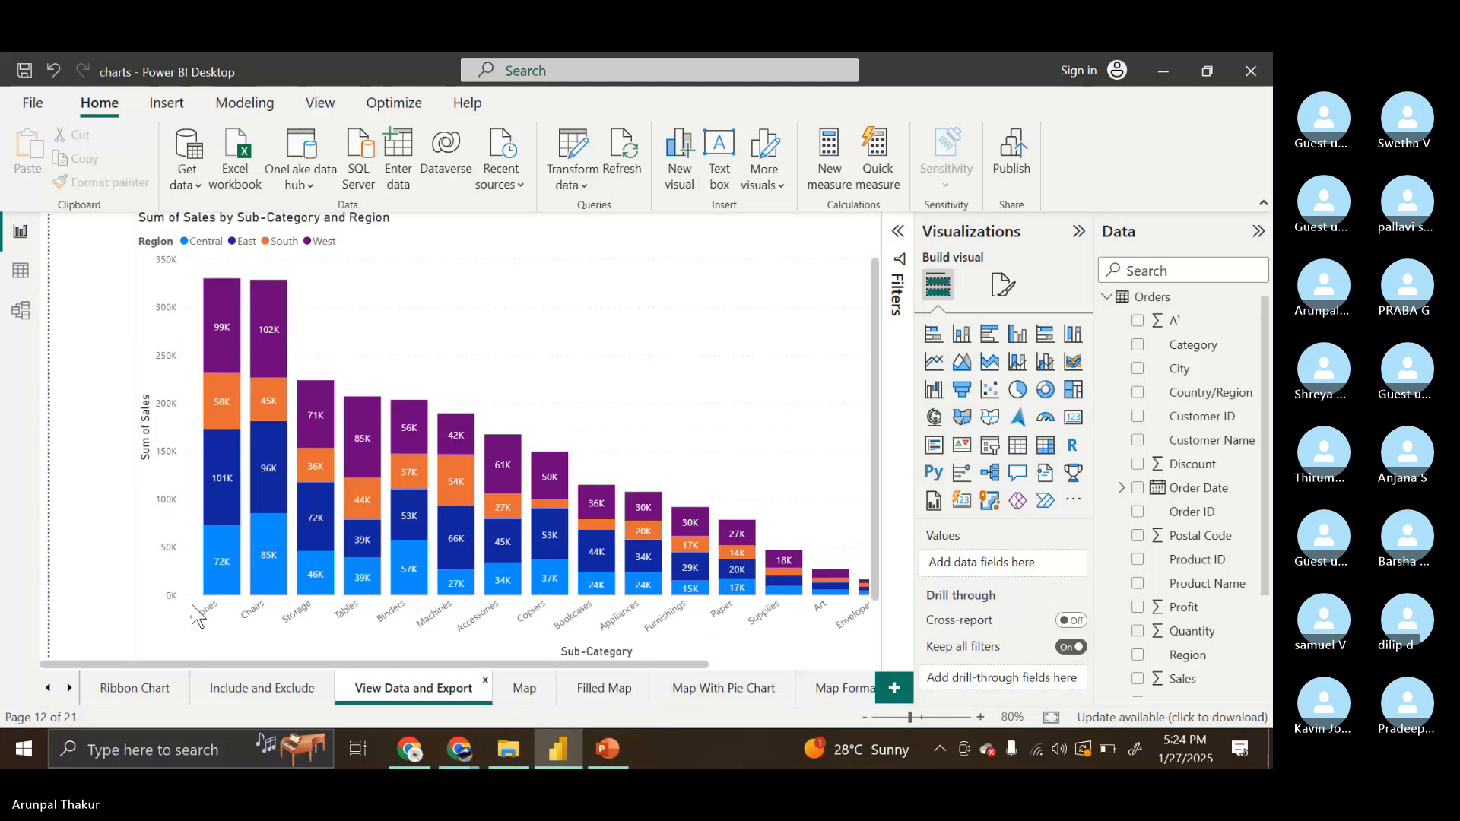
scroll(212, 597, down, 1)
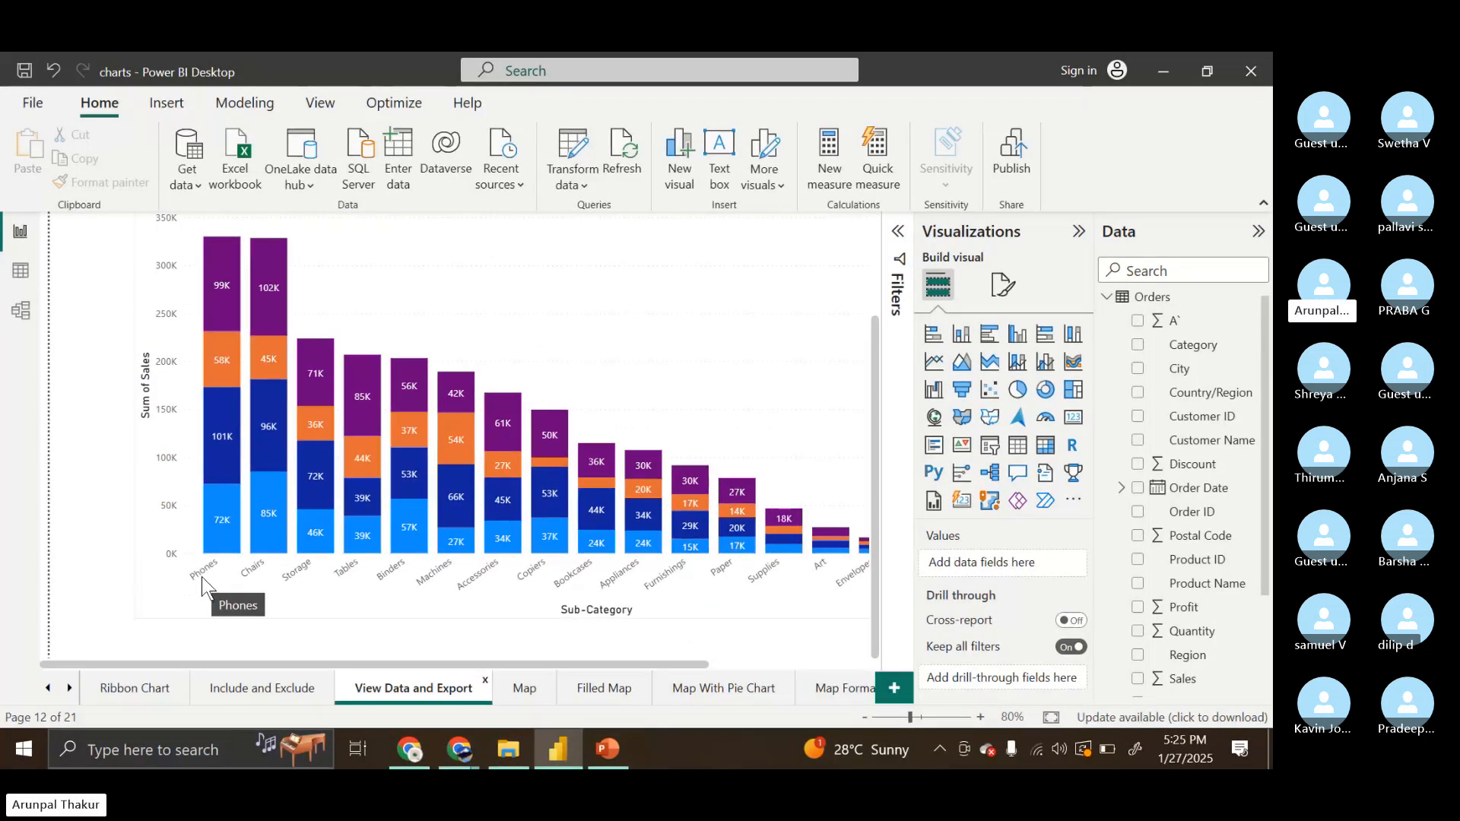
mouse_move(220, 528)
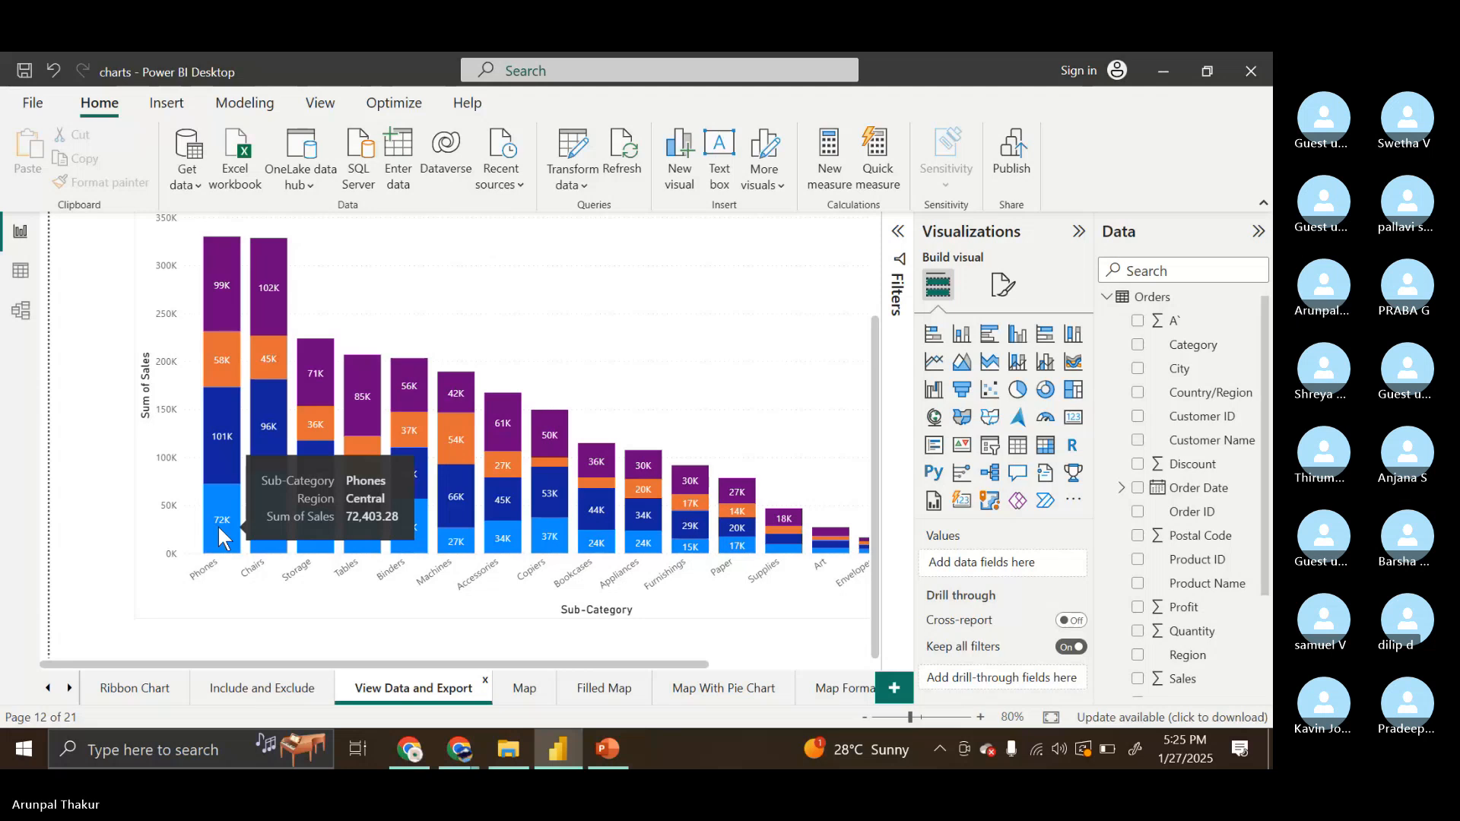
Search Windows for "sample" and open the Sample - Superstore workbook in Excel
click(168, 735)
text(s)
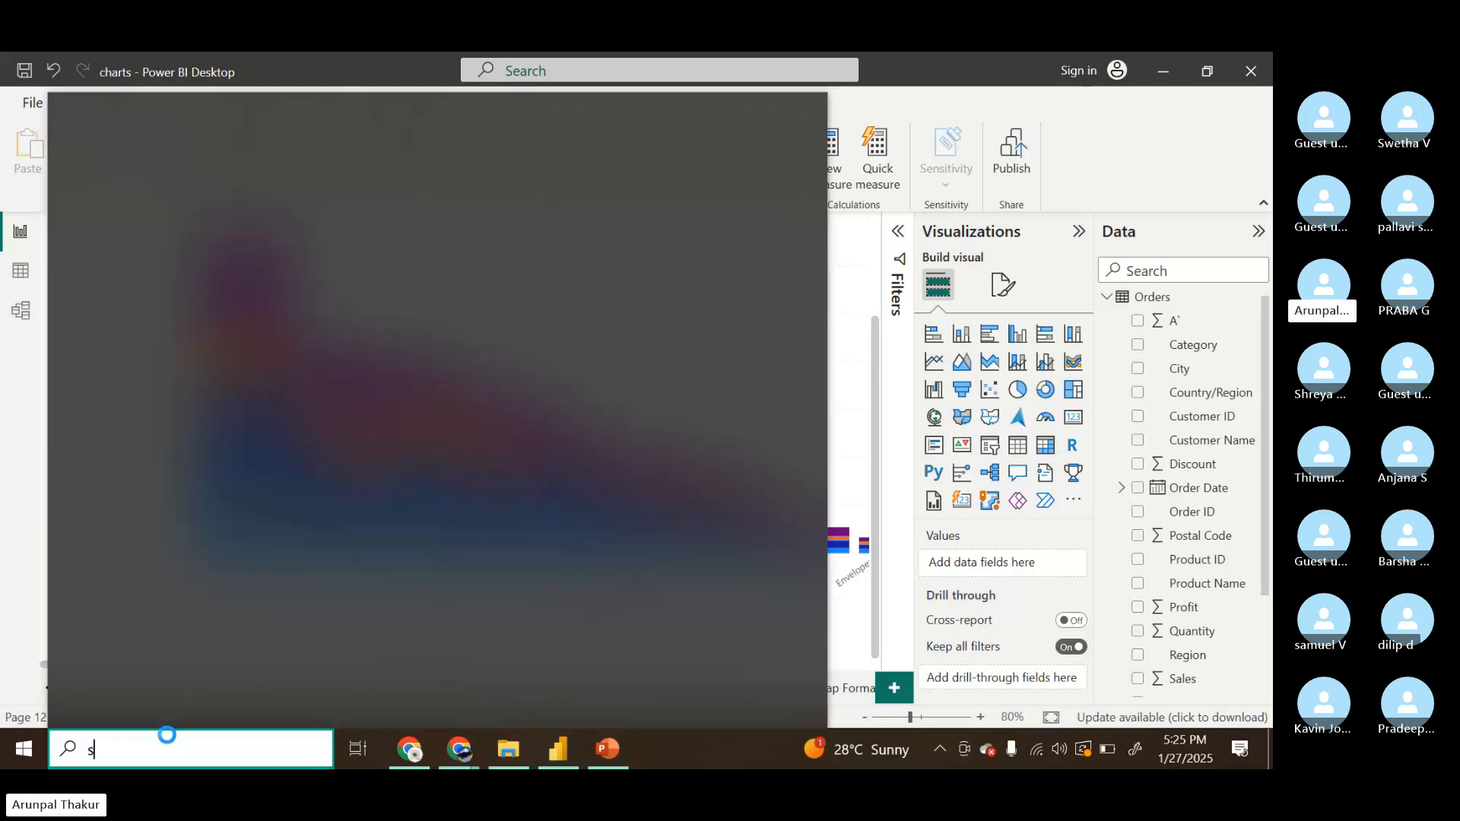
text(ample)
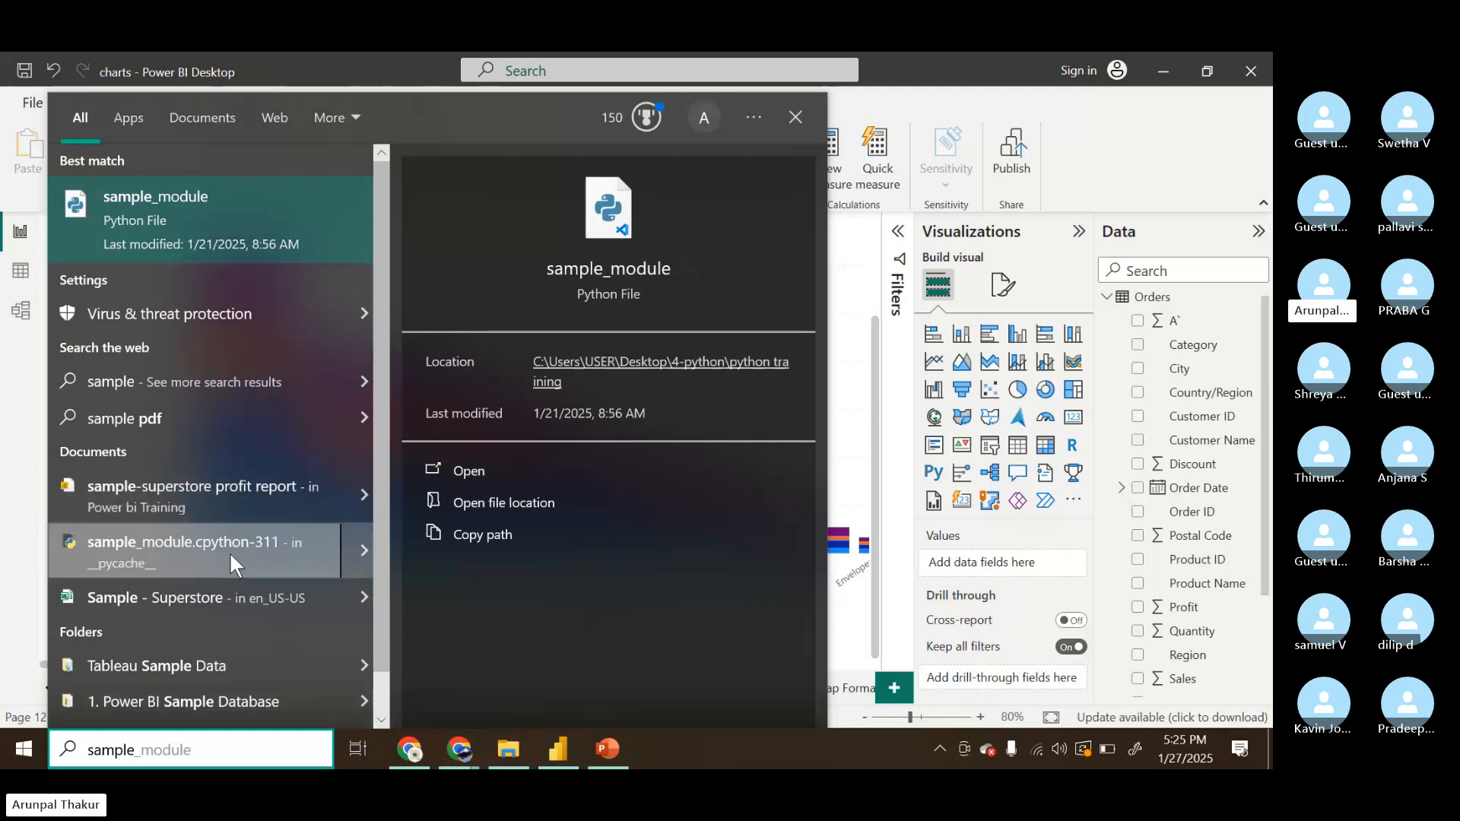
click(218, 611)
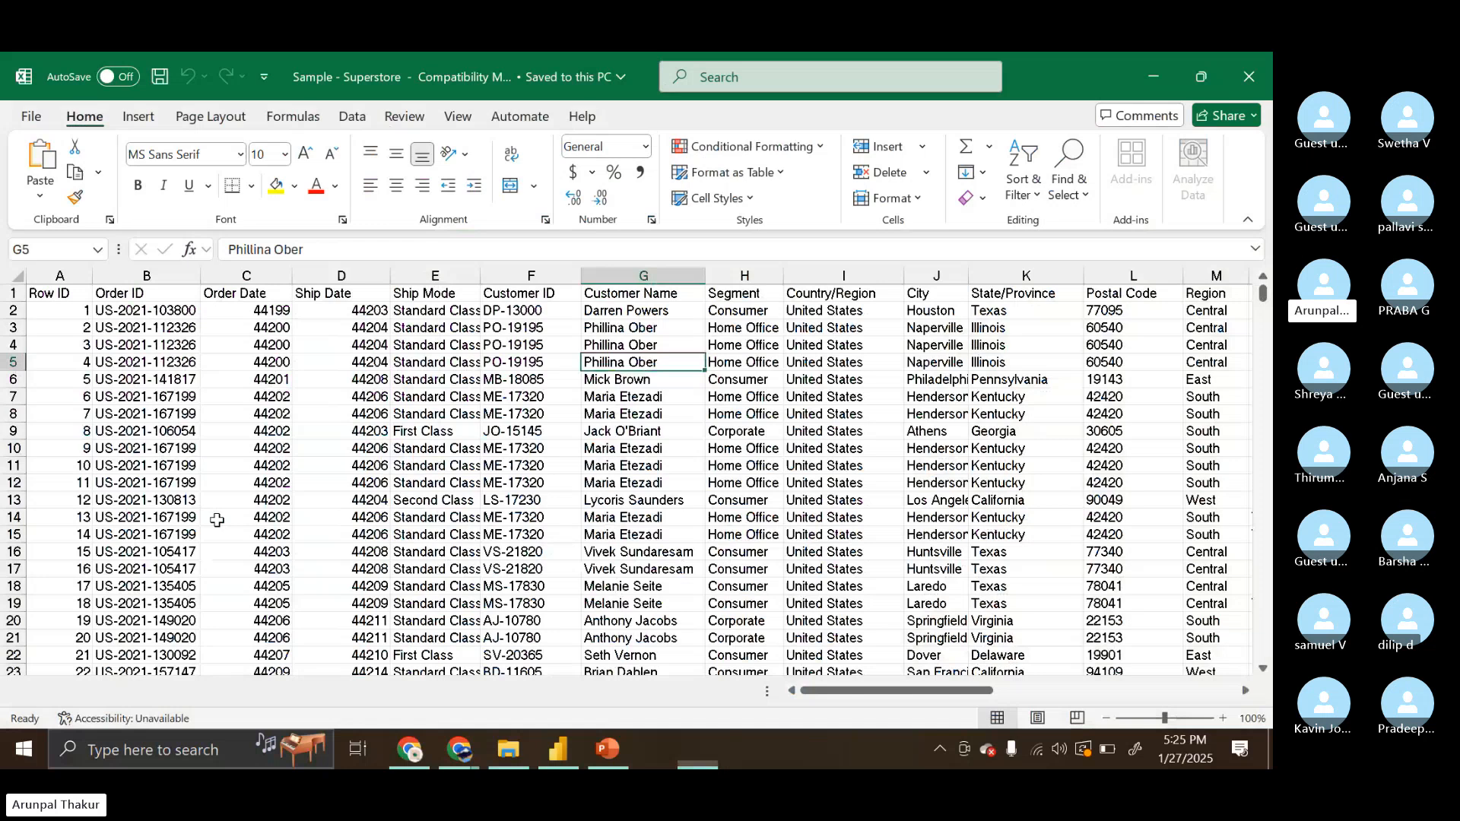
click(1147, 77)
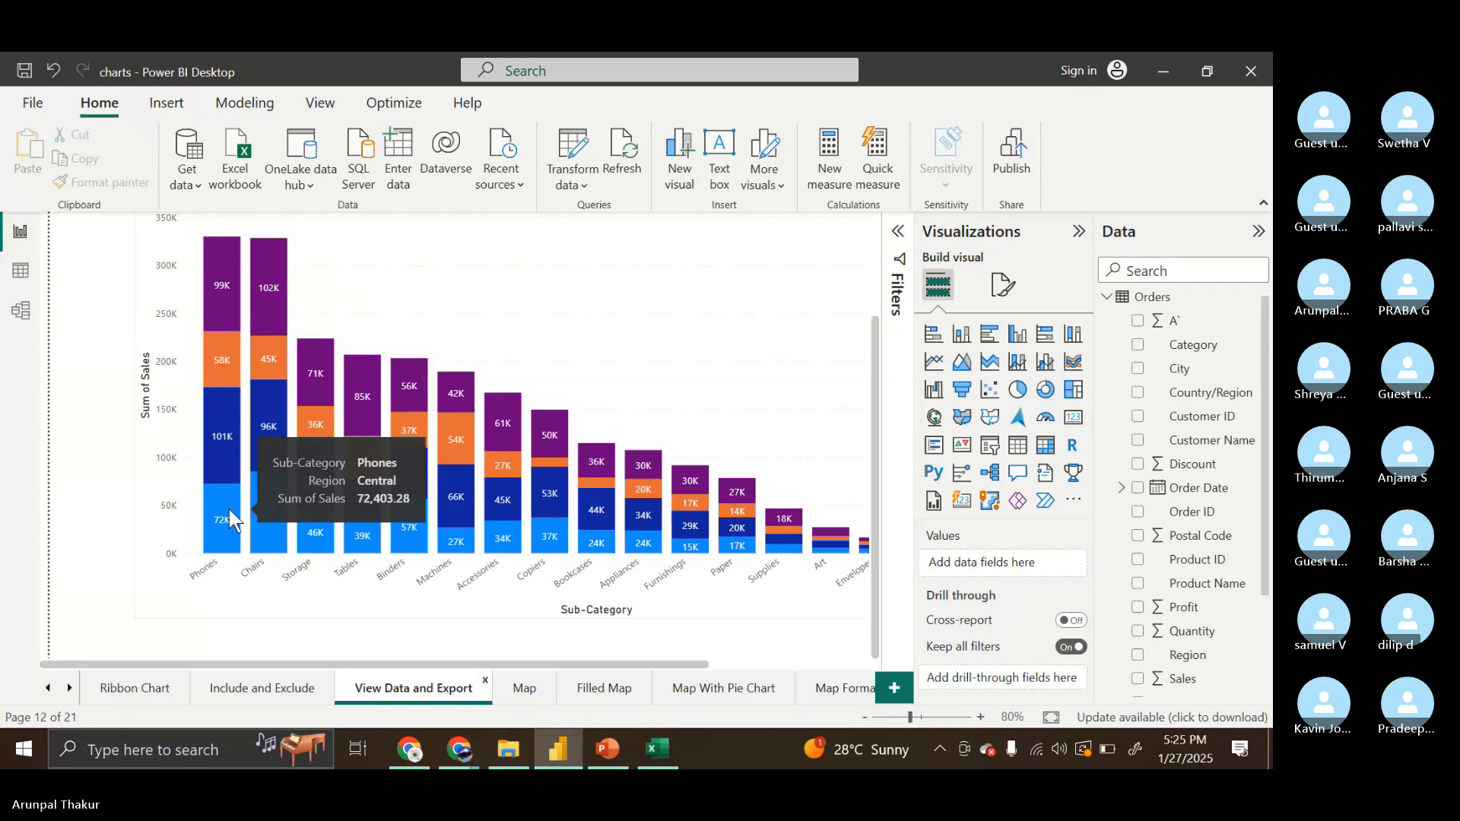
click(655, 751)
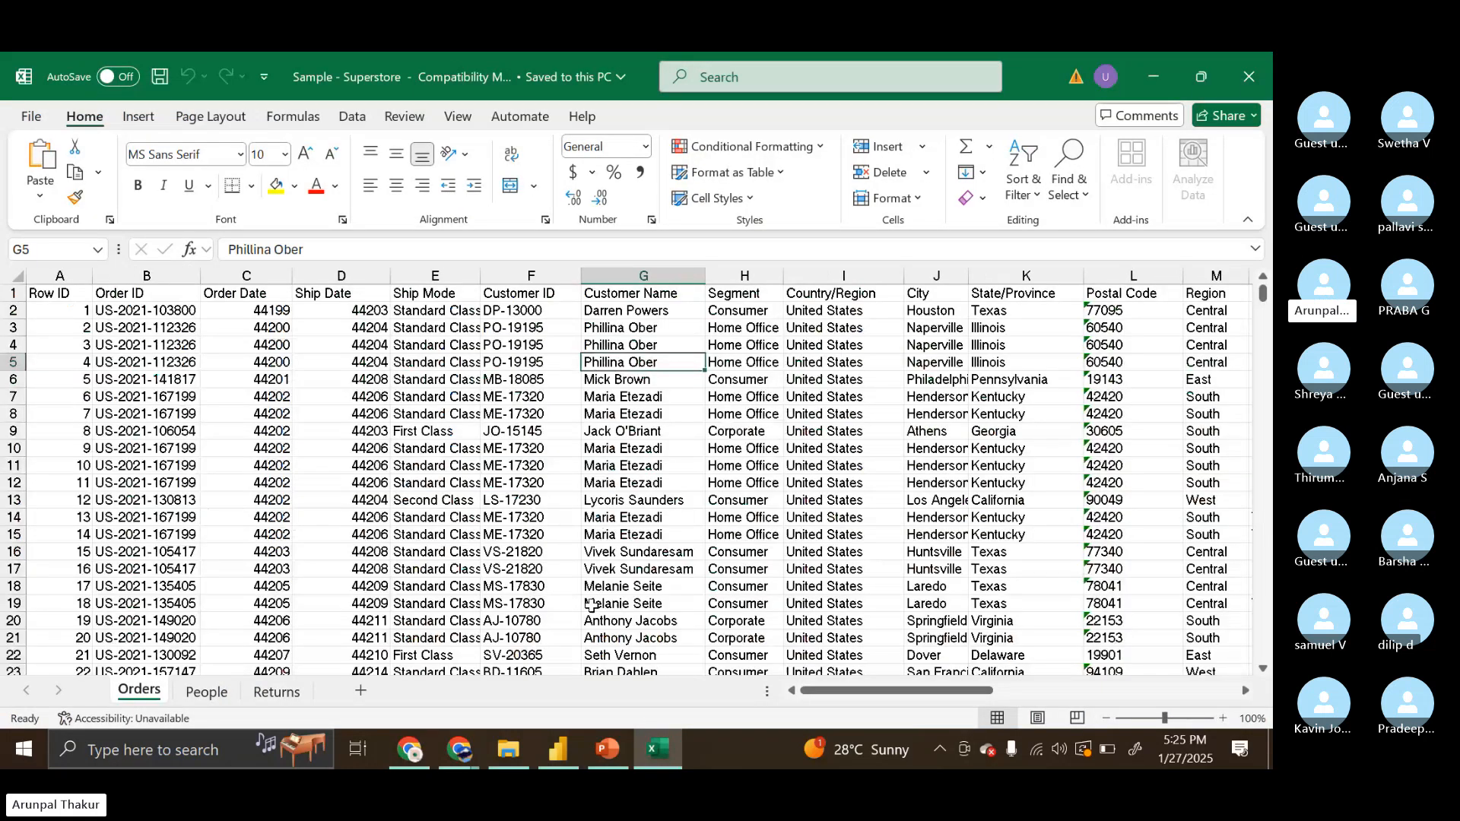
Convert the whole Orders data range $A$1:$U$10195 into a table with headers
key(ctrl+a)
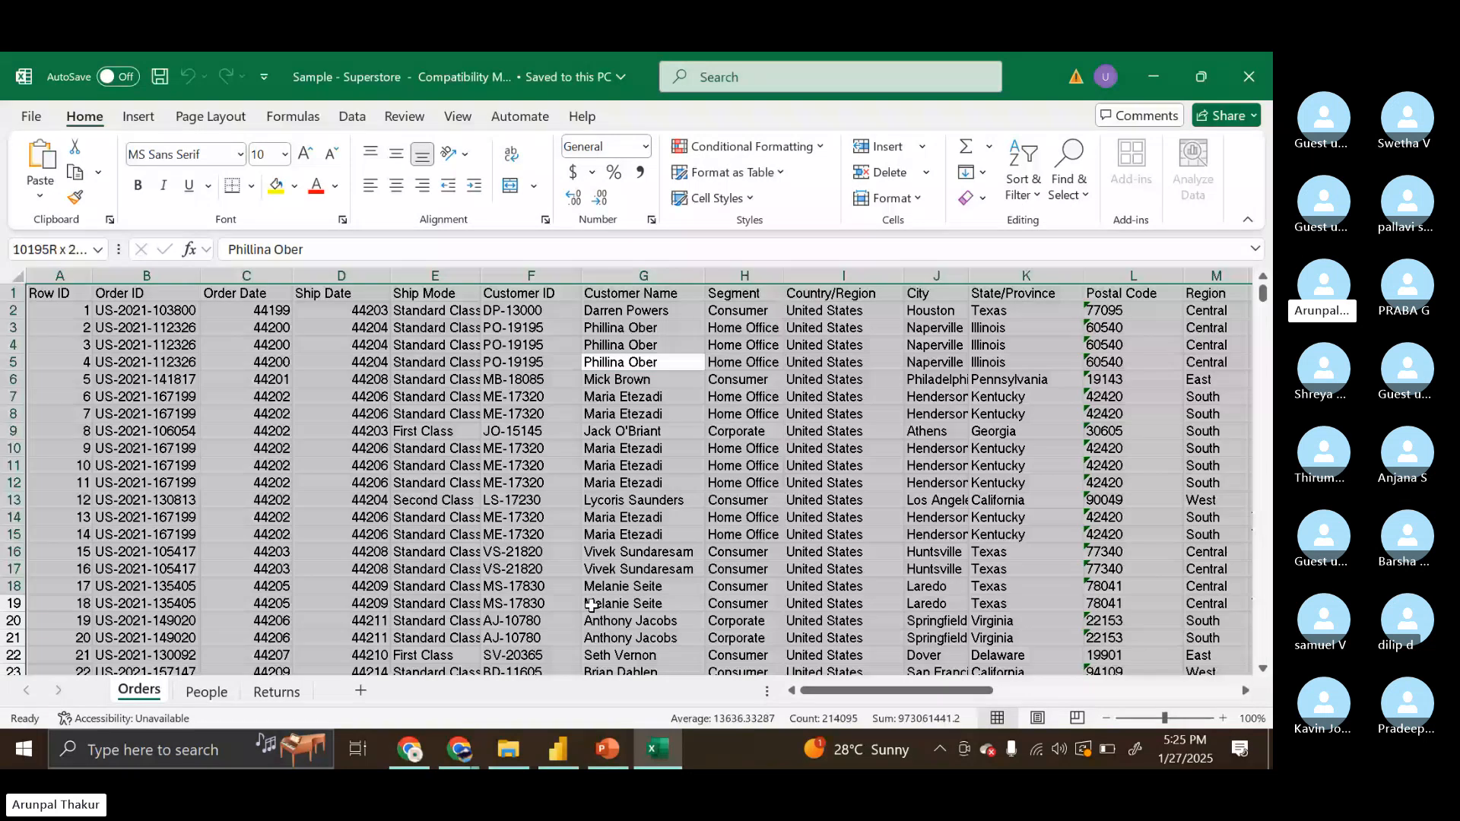
click(135, 117)
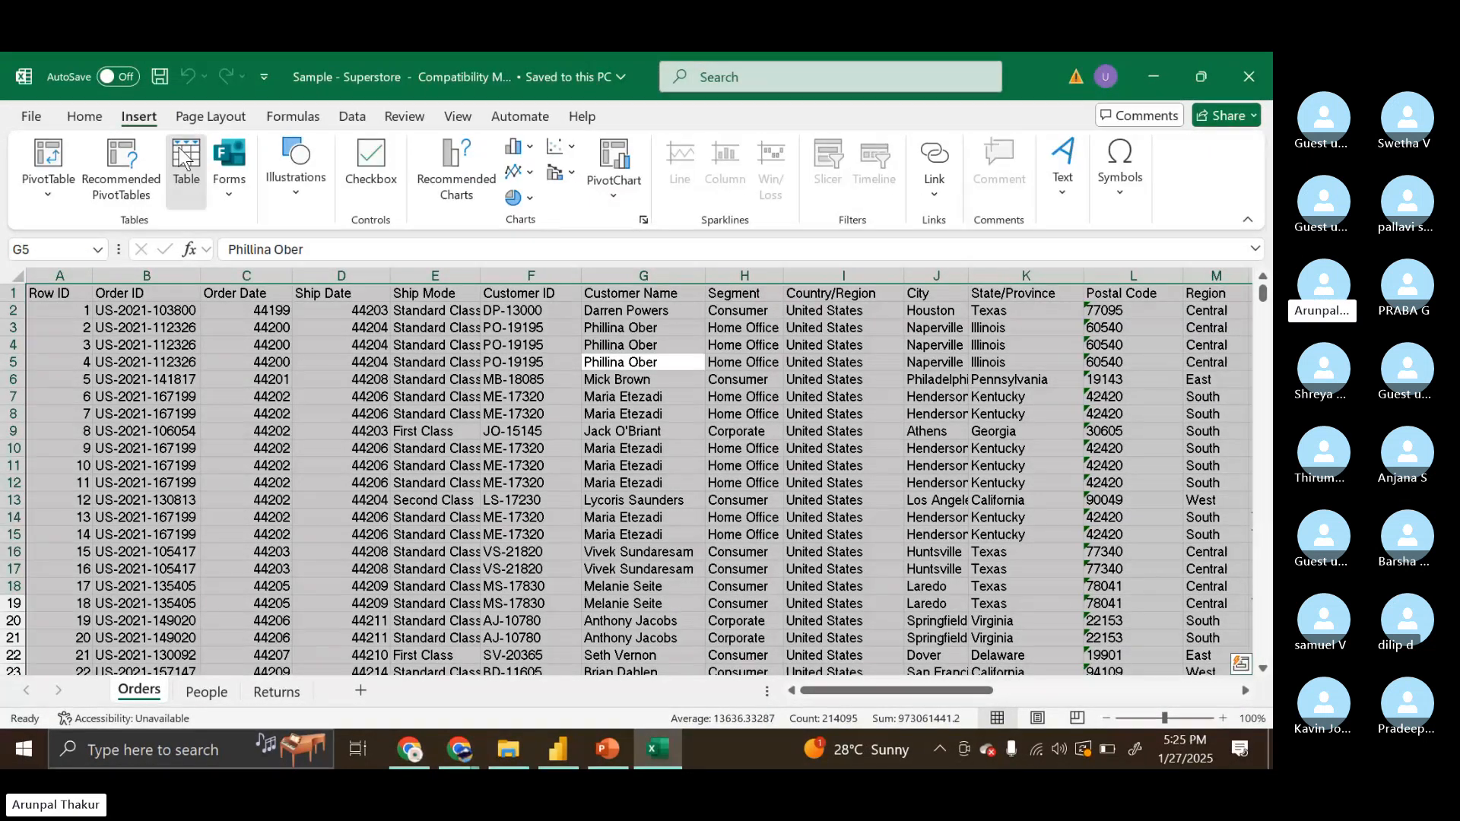
click(185, 161)
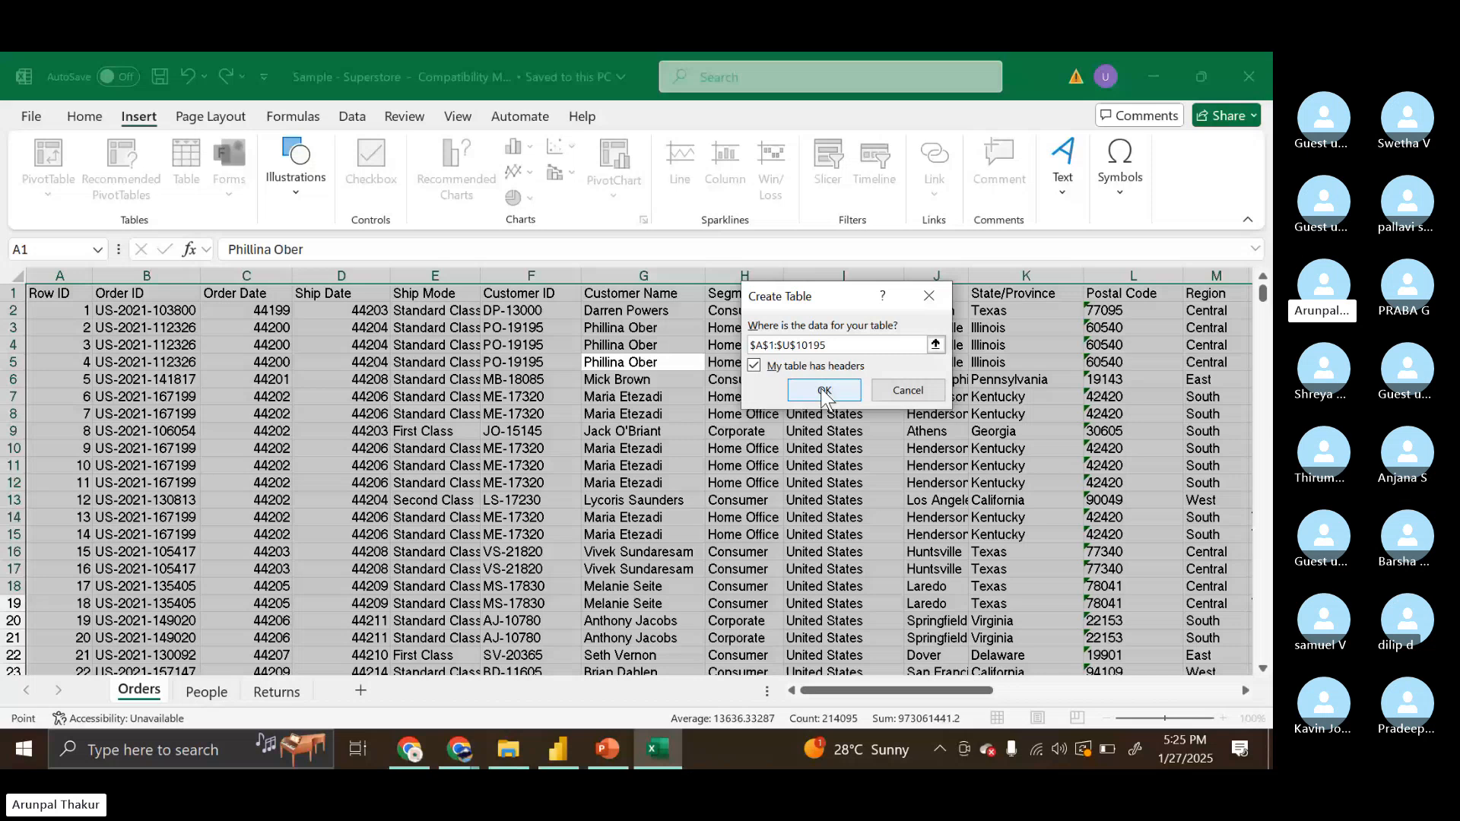
click(824, 390)
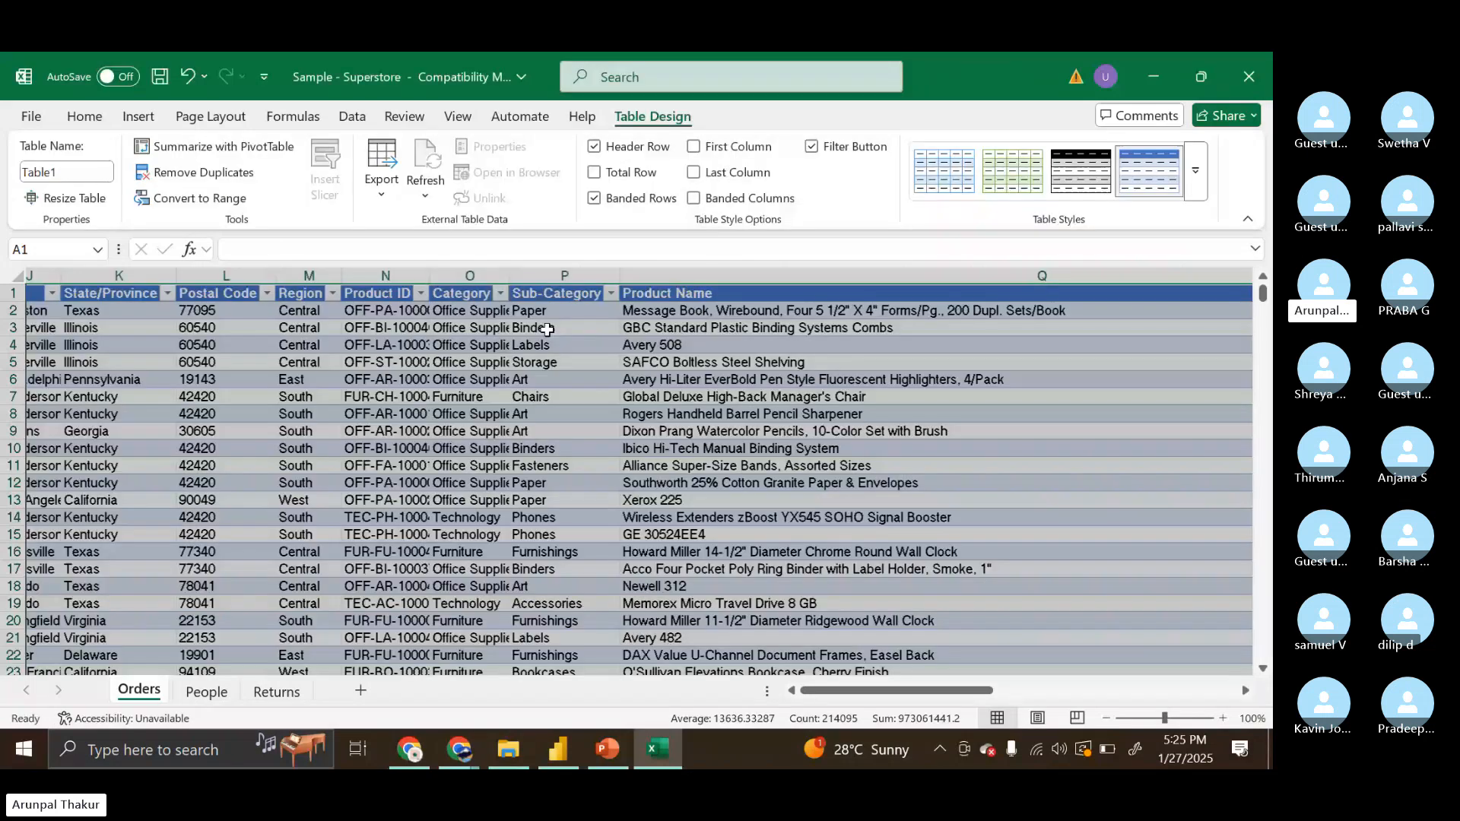
Filter the Orders table's Sub-Category column to show only Phones
click(611, 293)
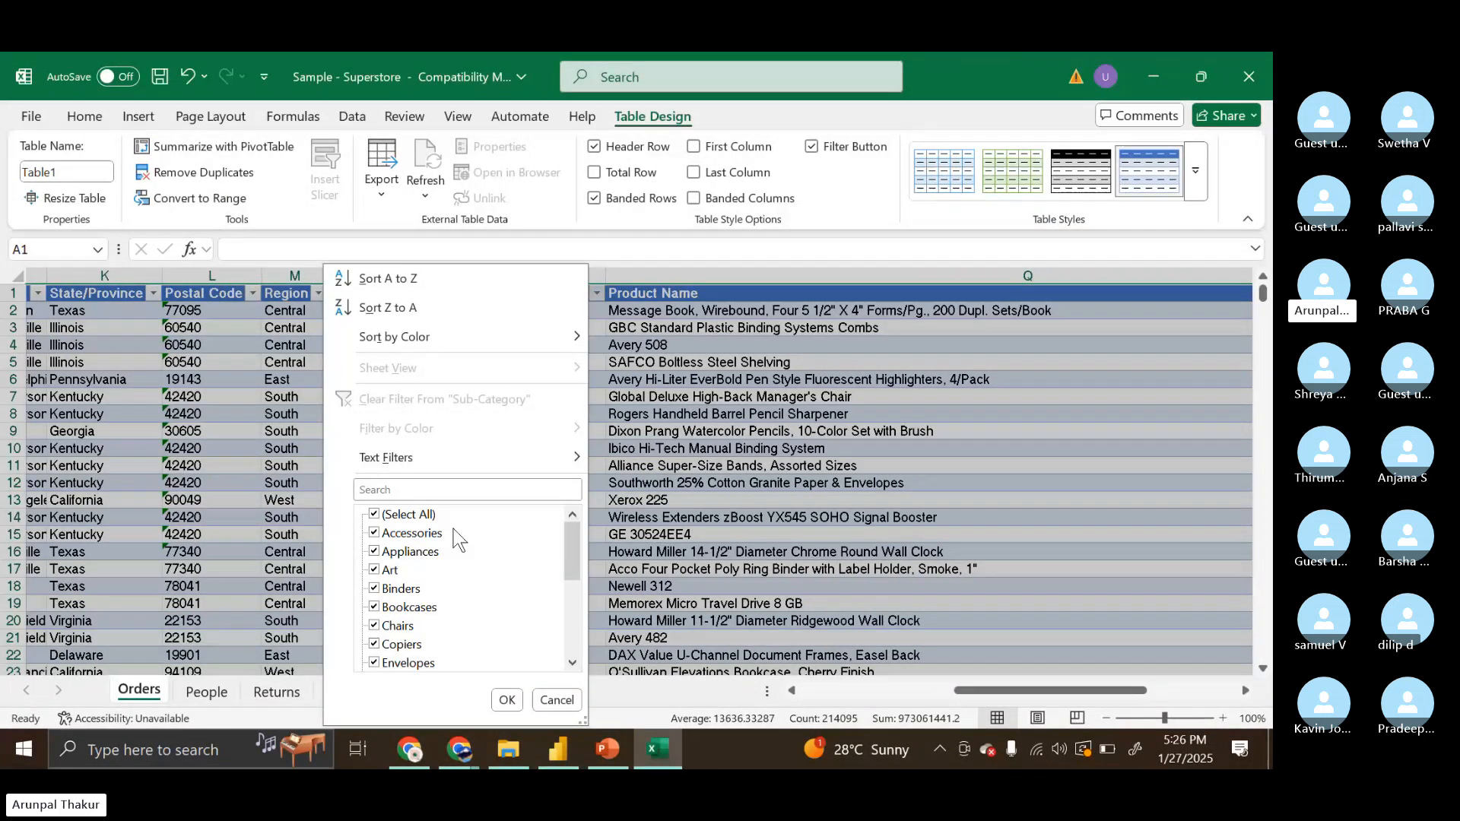
click(403, 515)
scroll(386, 658, down, 3)
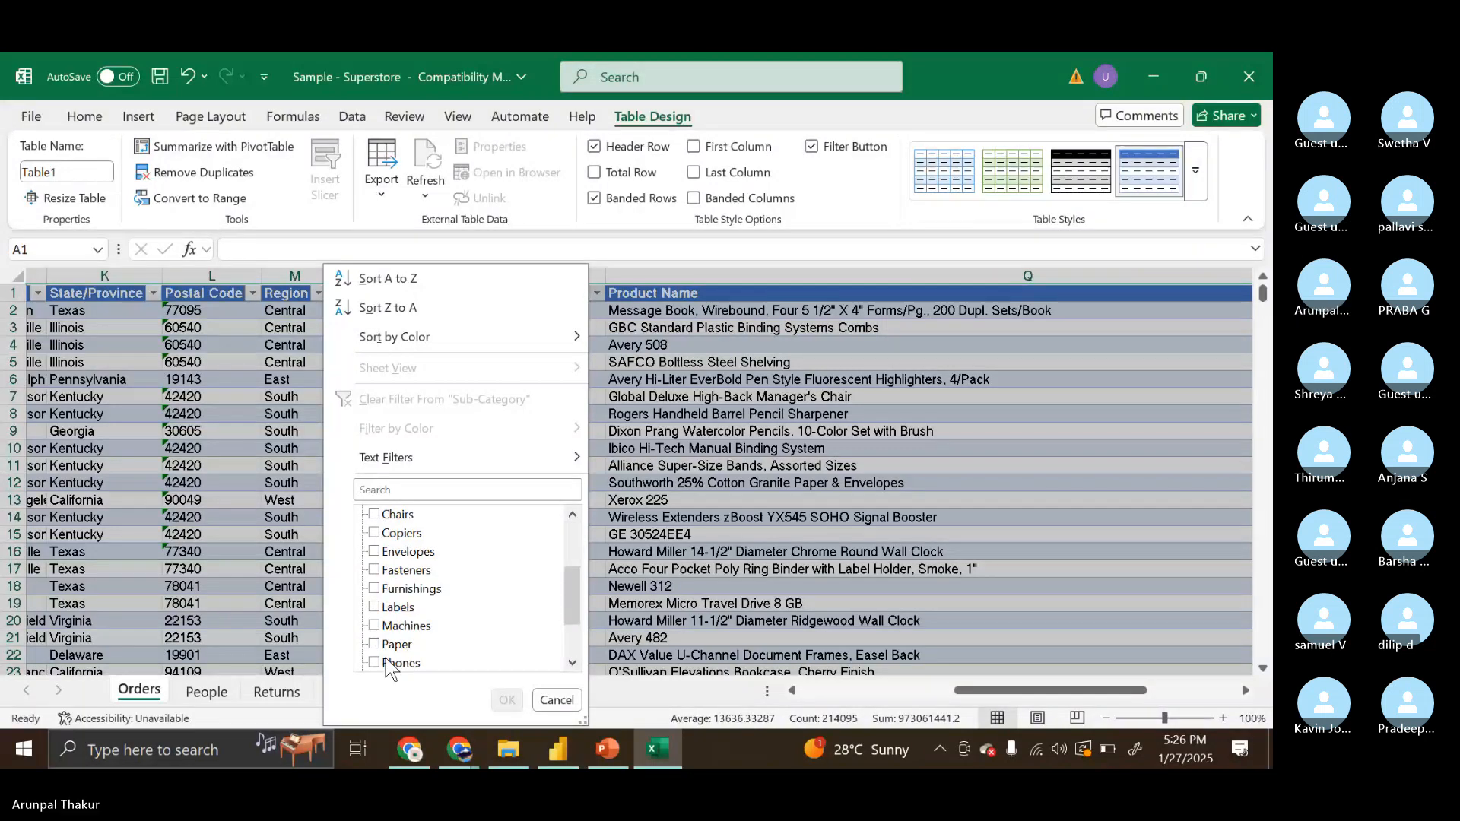
click(385, 658)
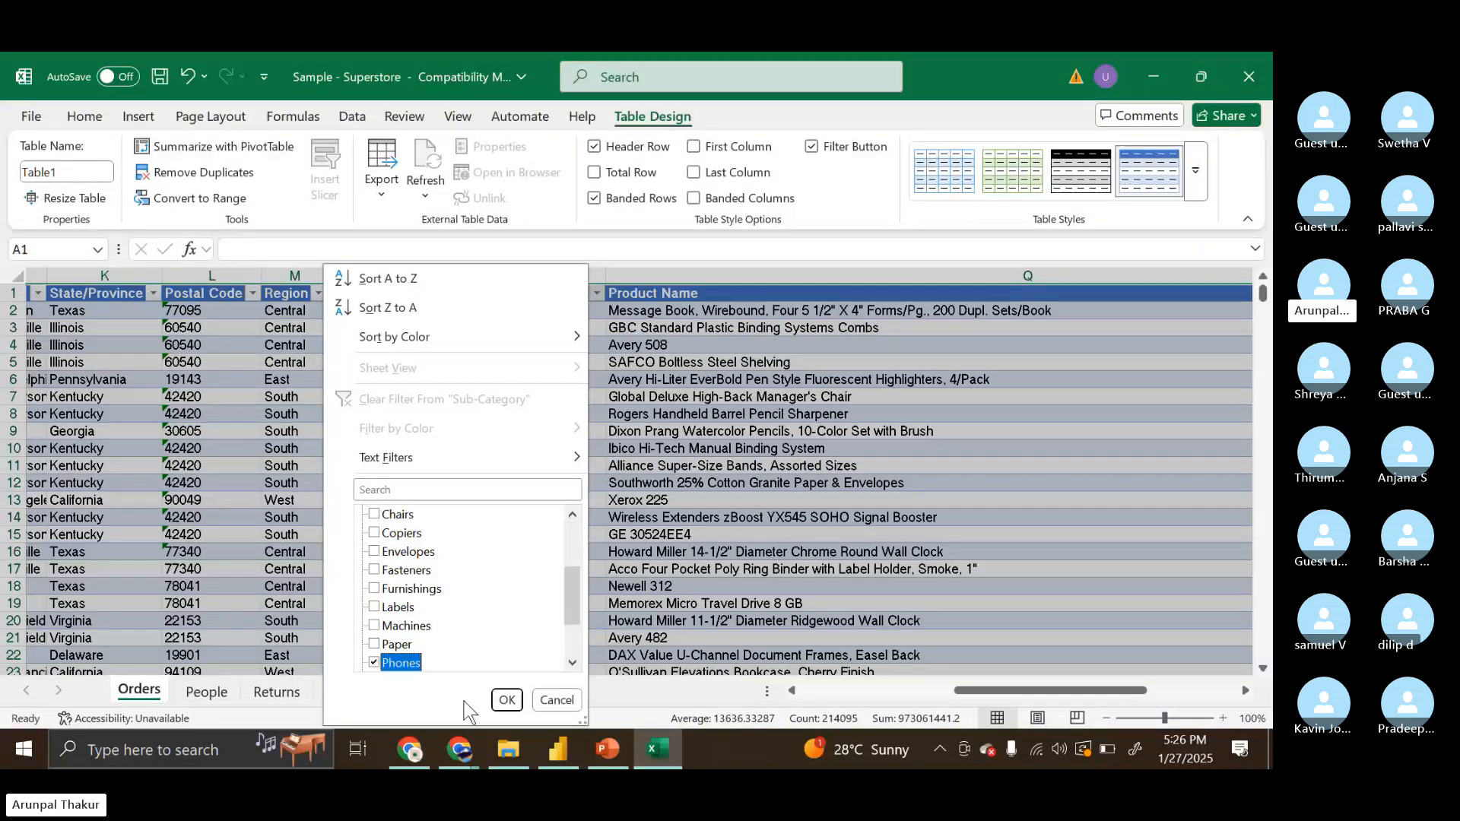
click(507, 701)
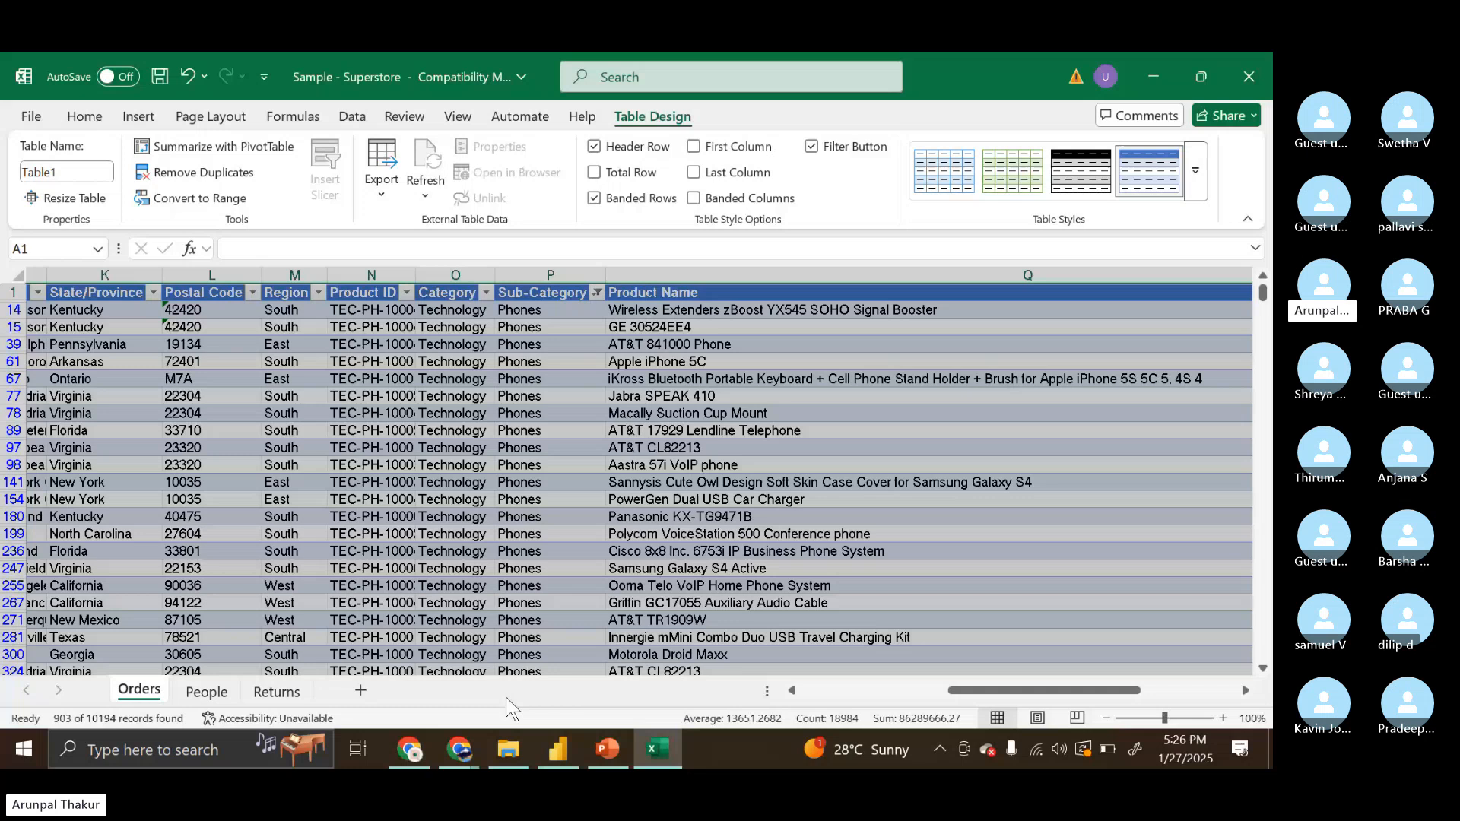
Filter the Region column of the Orders table to show only Central
scroll(470, 482, left, 10)
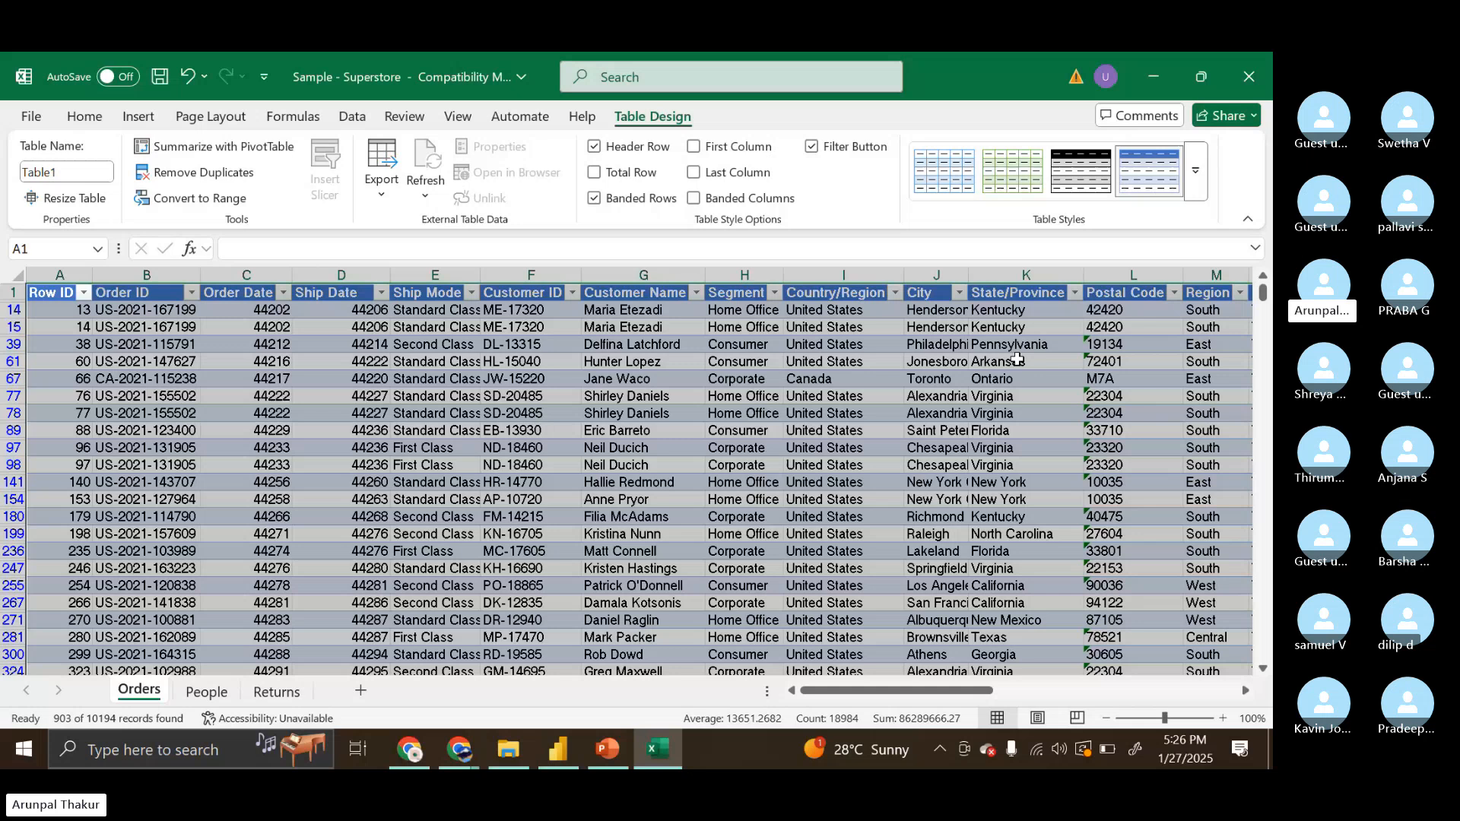
scroll(1018, 360, right, 2)
scroll(1175, 308, left, 2)
click(1240, 293)
click(1016, 514)
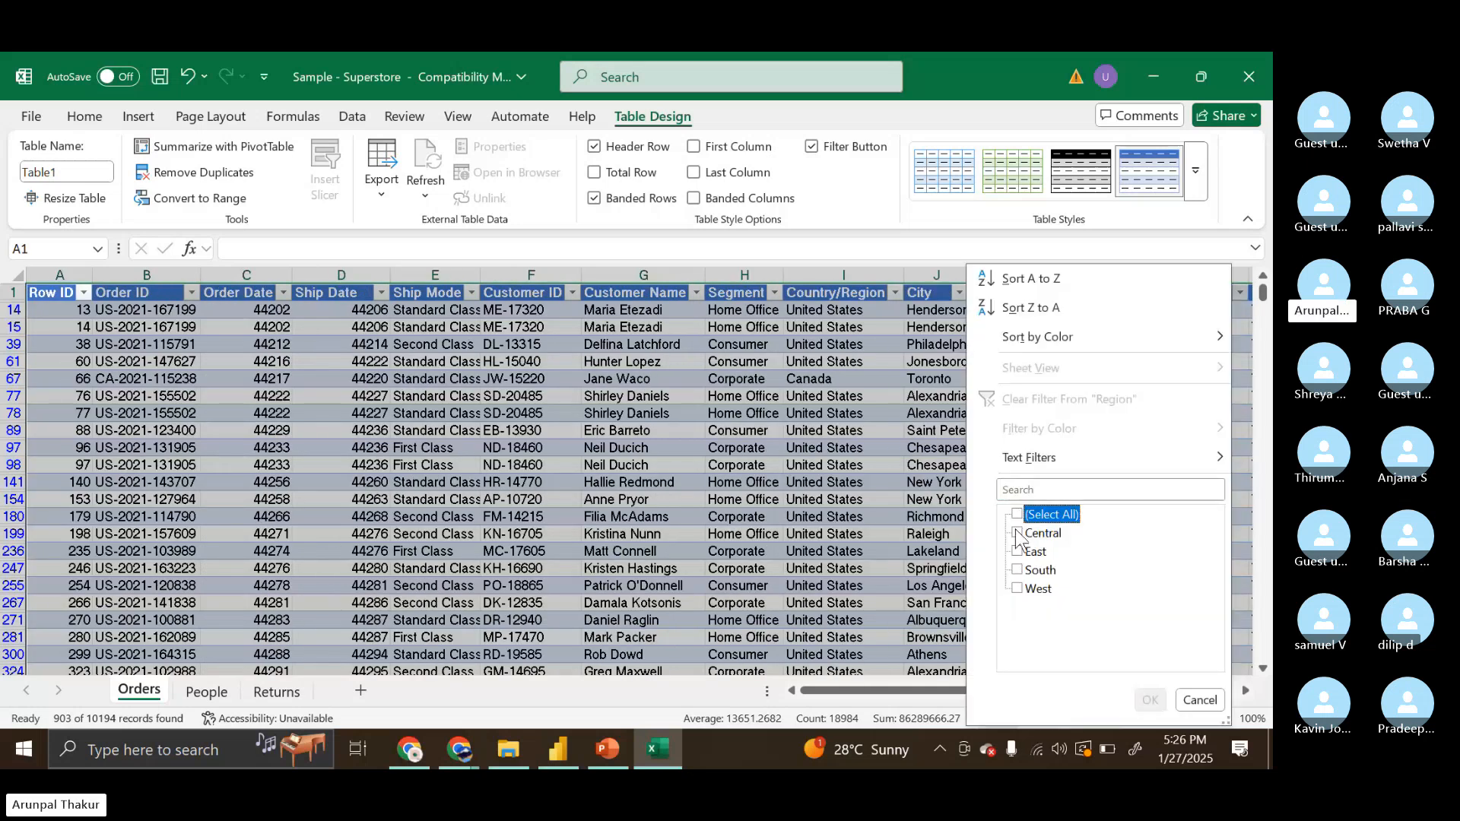
click(1019, 536)
click(1019, 536)
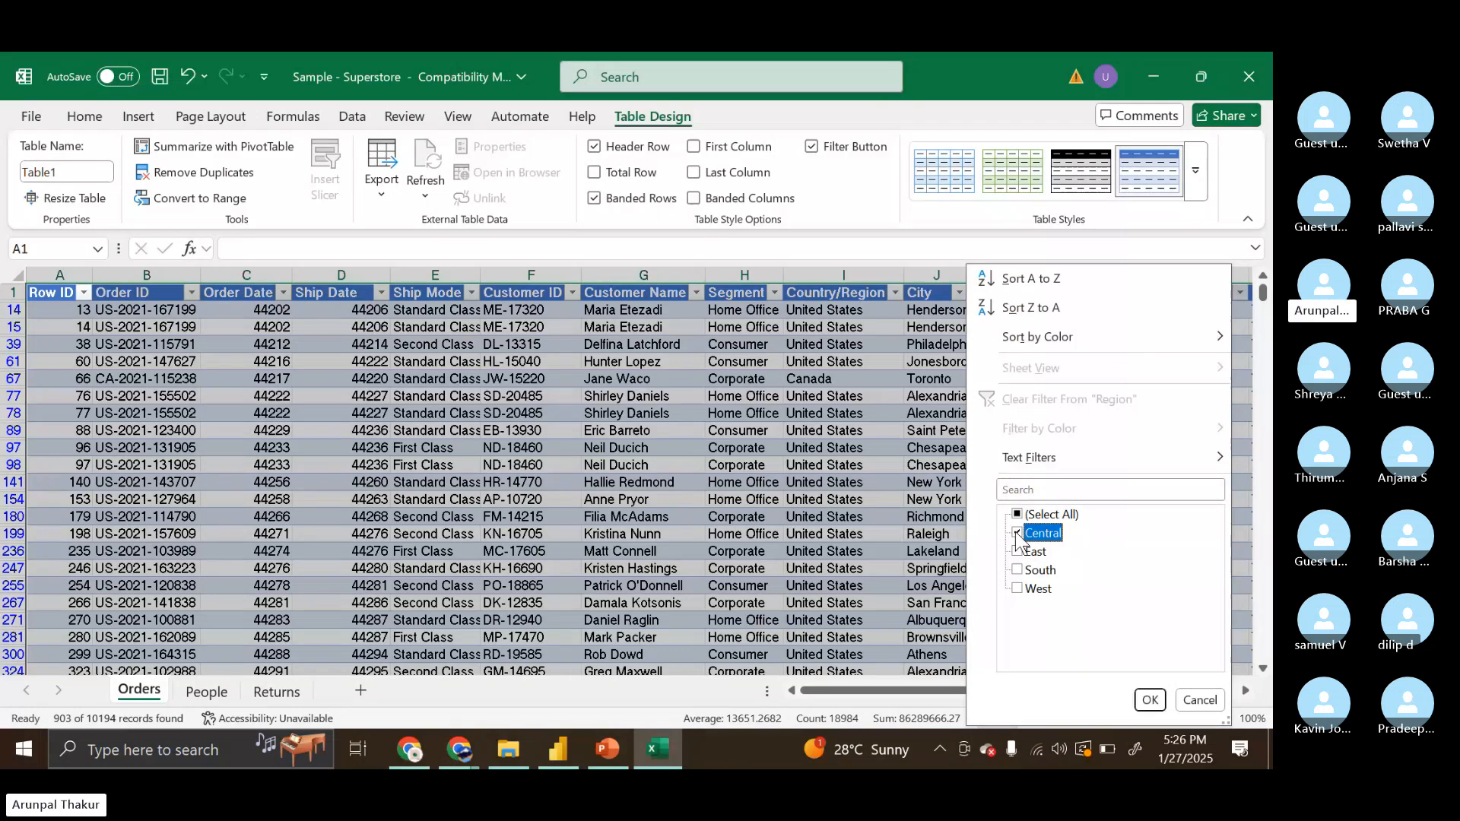
click(1150, 701)
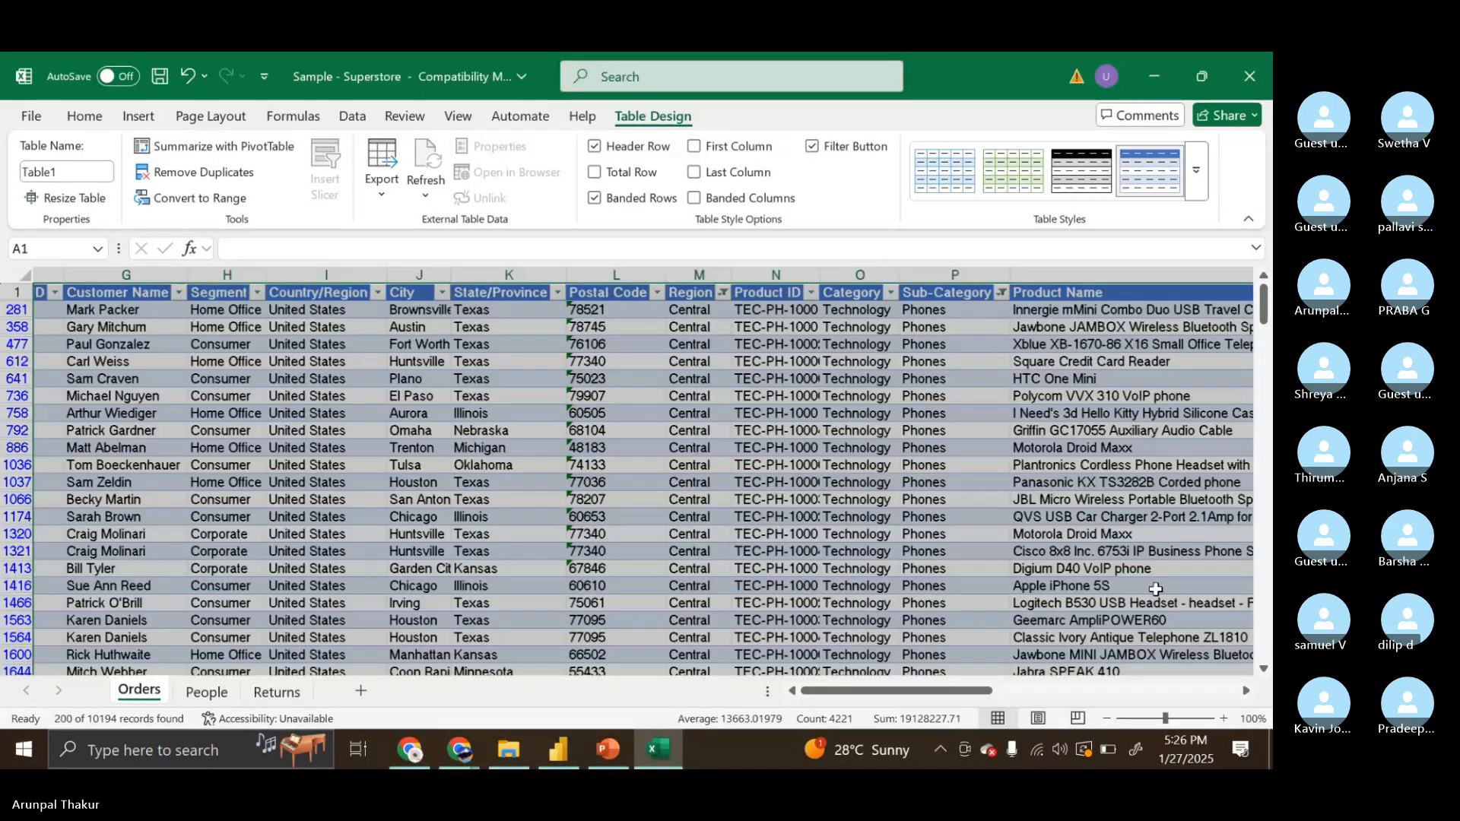
Select all filtered Sales values from R281 down and compare their sum with the Phones Central segment in Power BI
scroll(1156, 589, right, 10)
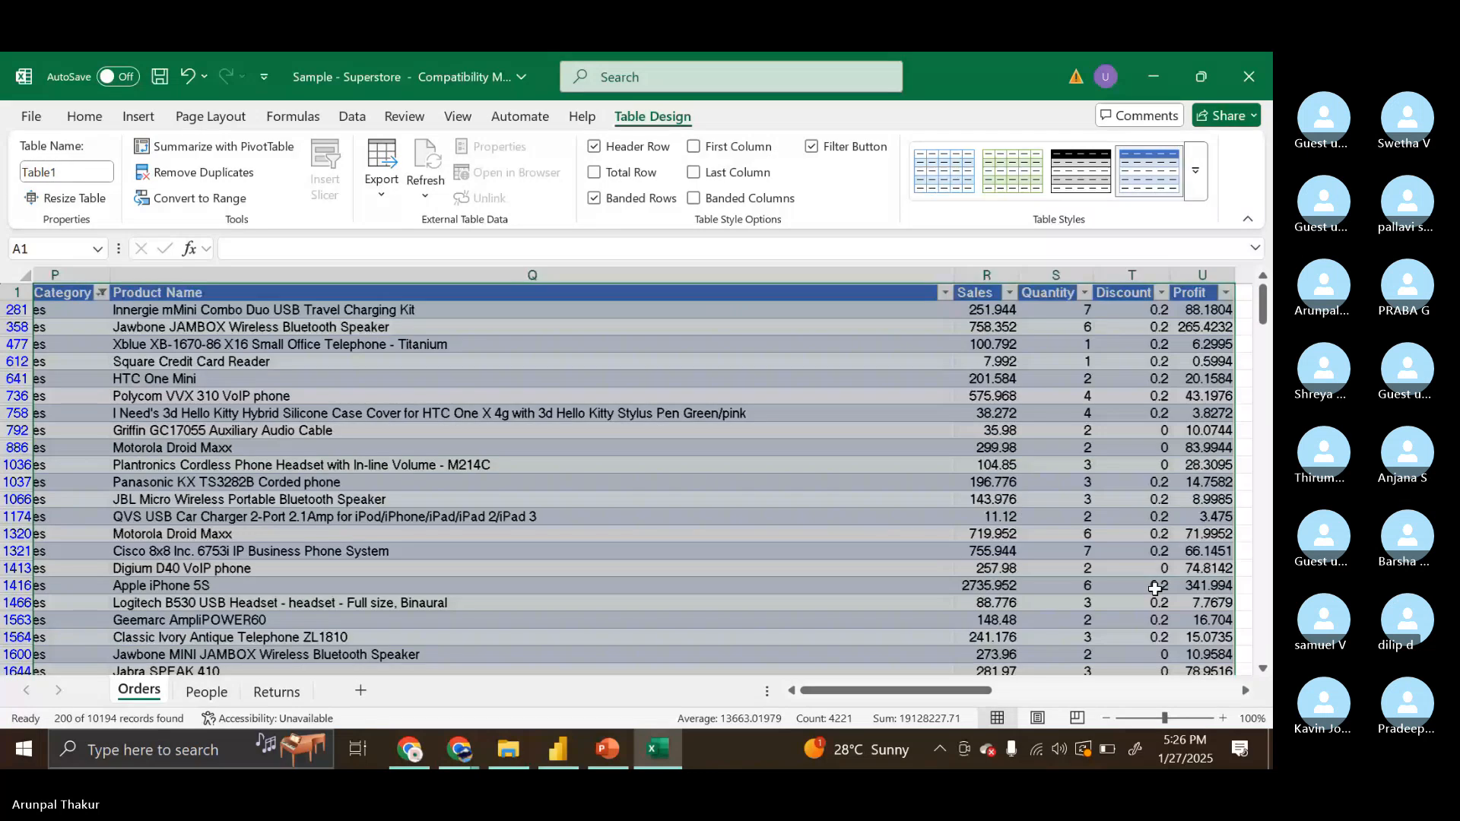
click(754, 309)
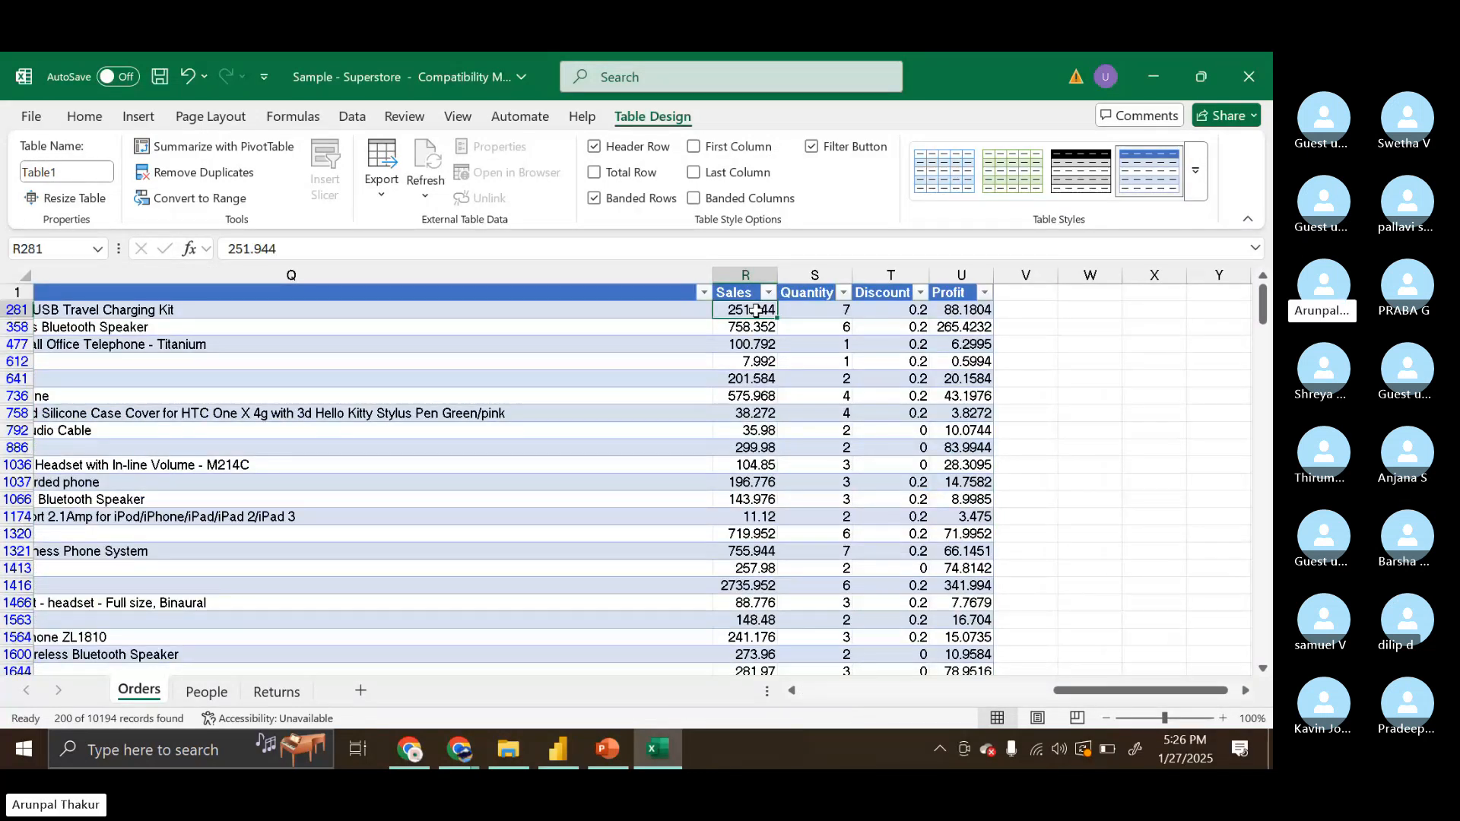
key(ctrl+shift+Down)
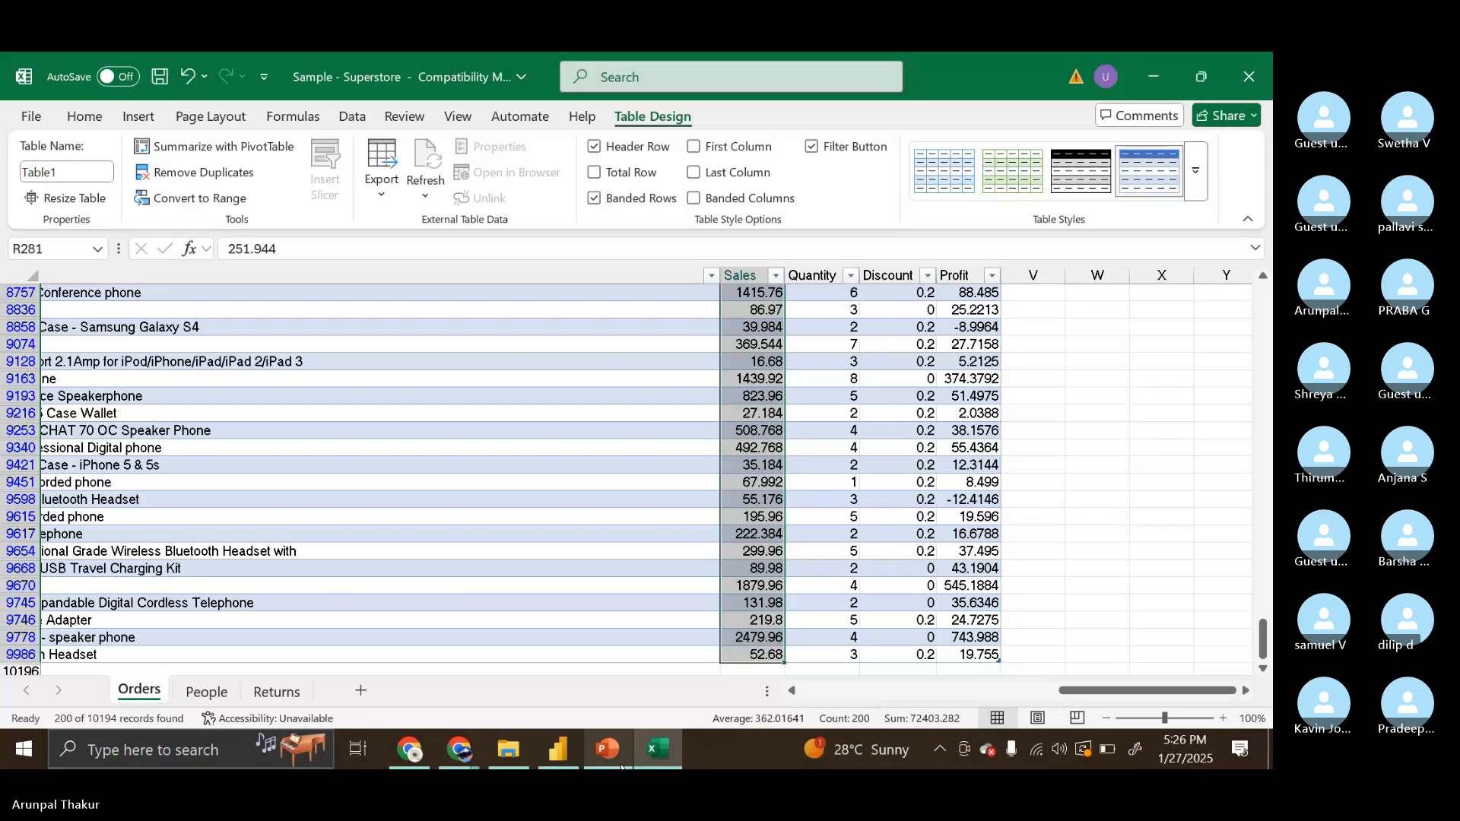
mouse_move(622, 766)
mouse_move(581, 706)
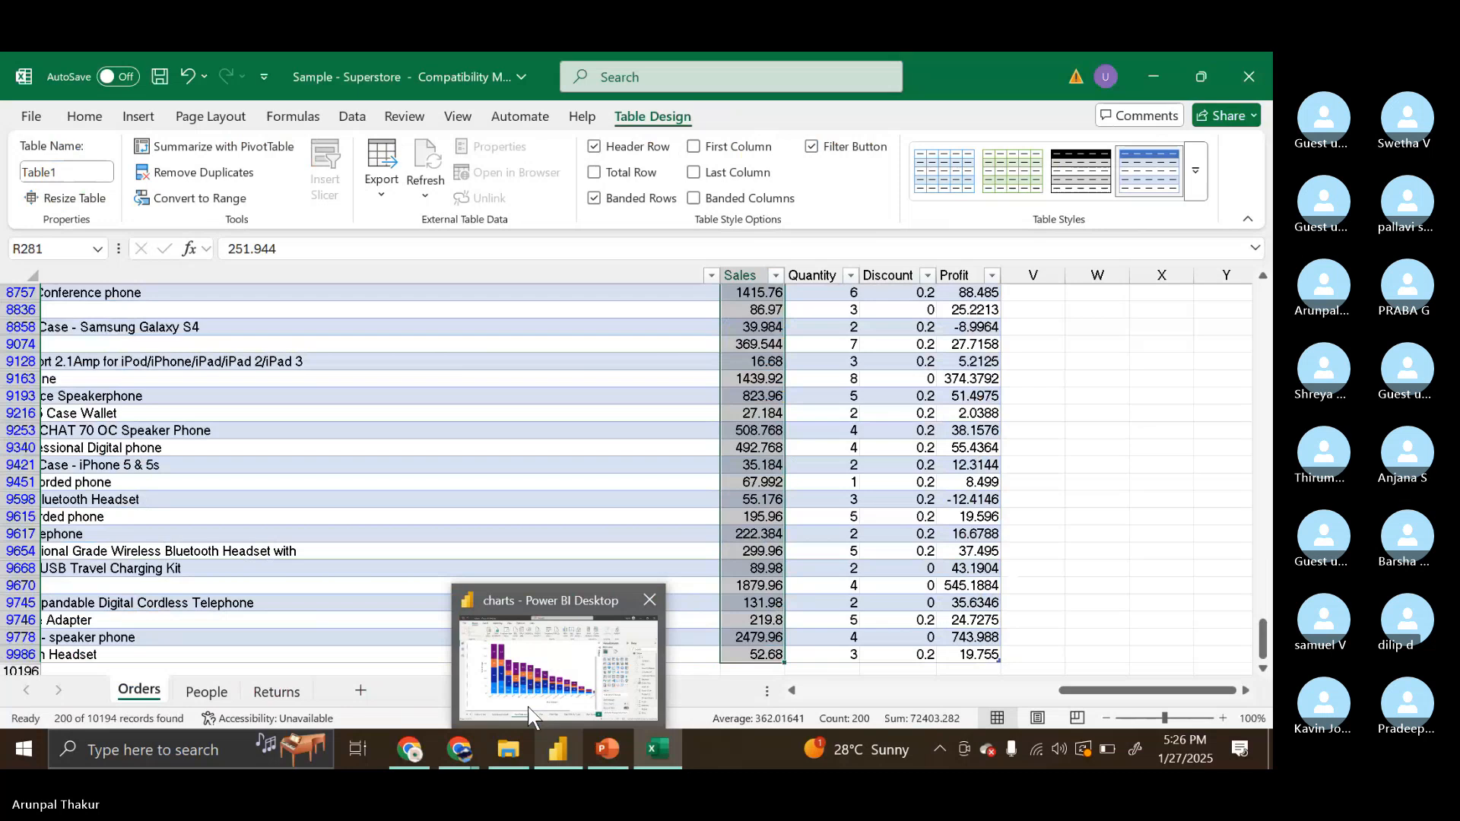
click(529, 711)
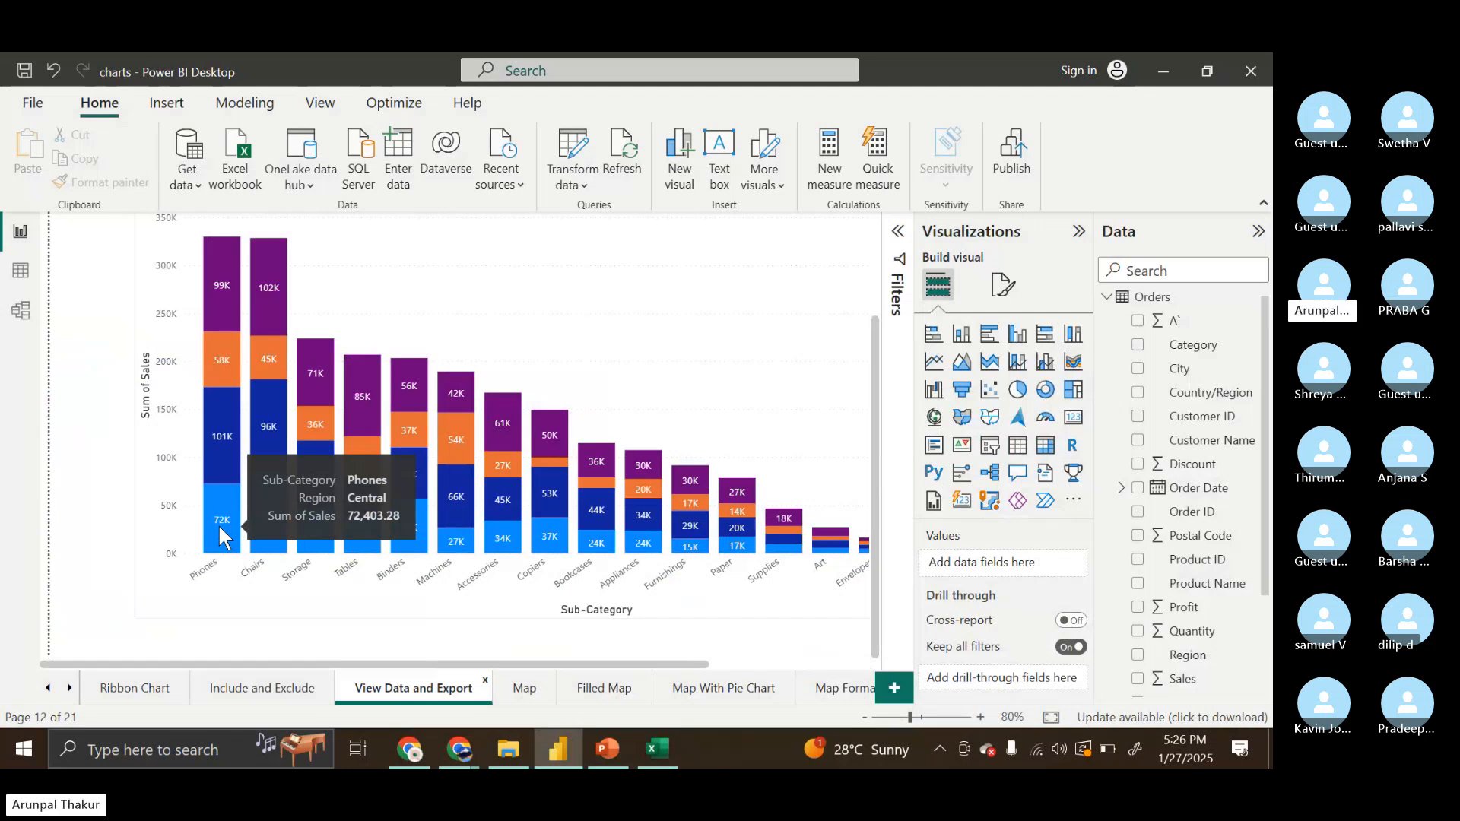
Return to Excel and close the Sample - Superstore workbook without saving the changes
click(658, 753)
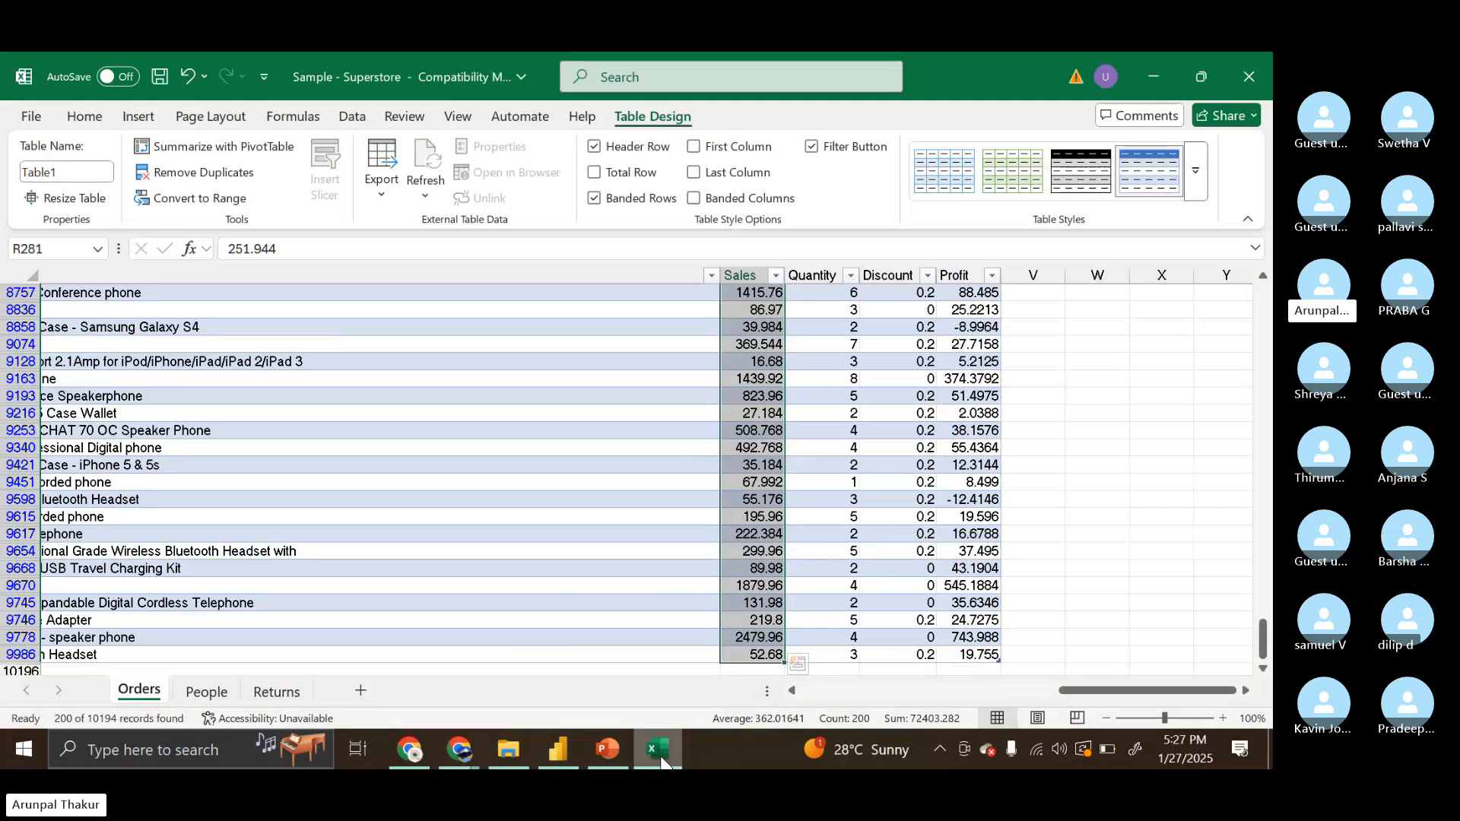
click(1258, 72)
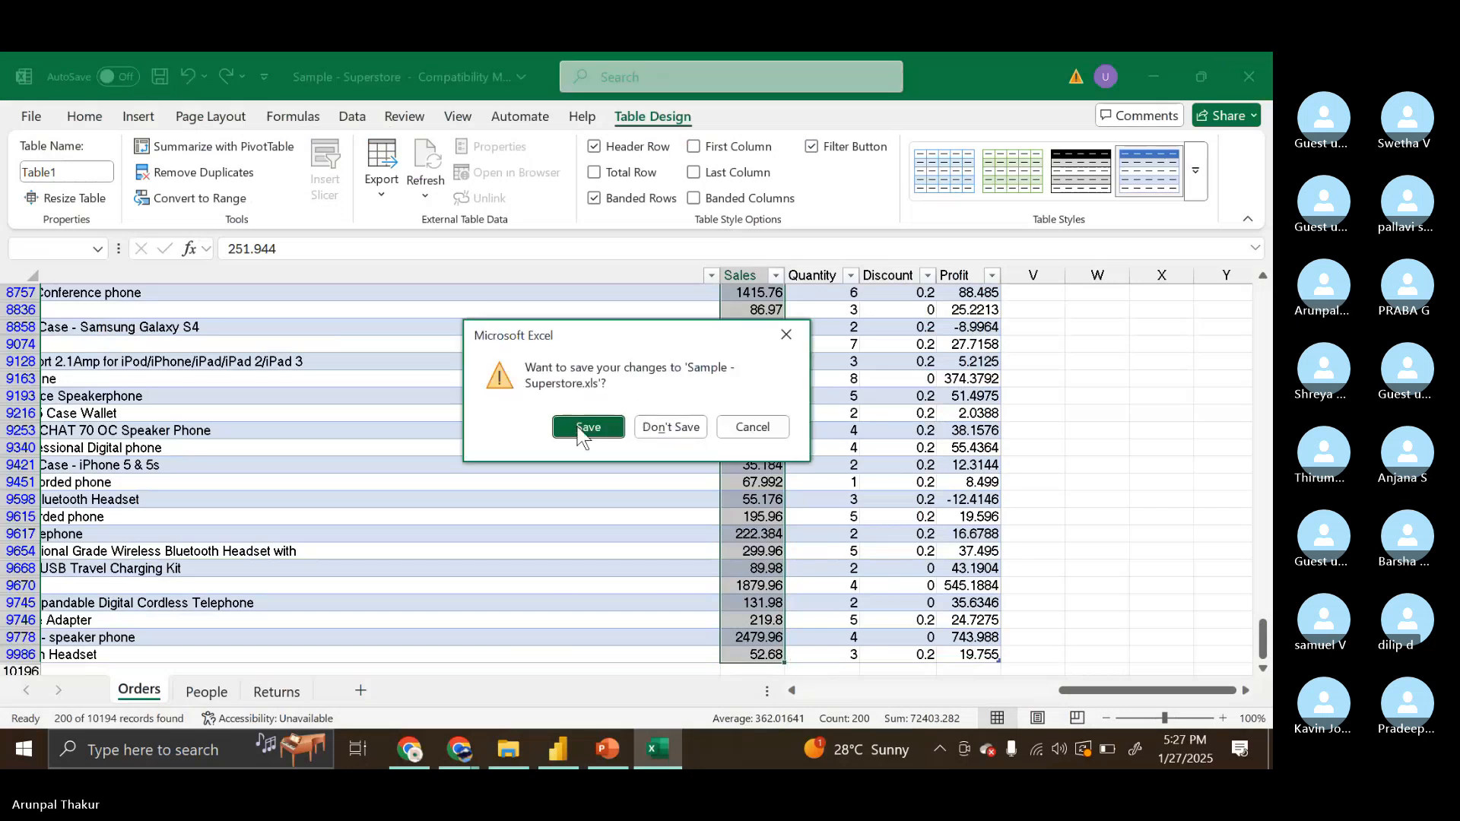
click(654, 428)
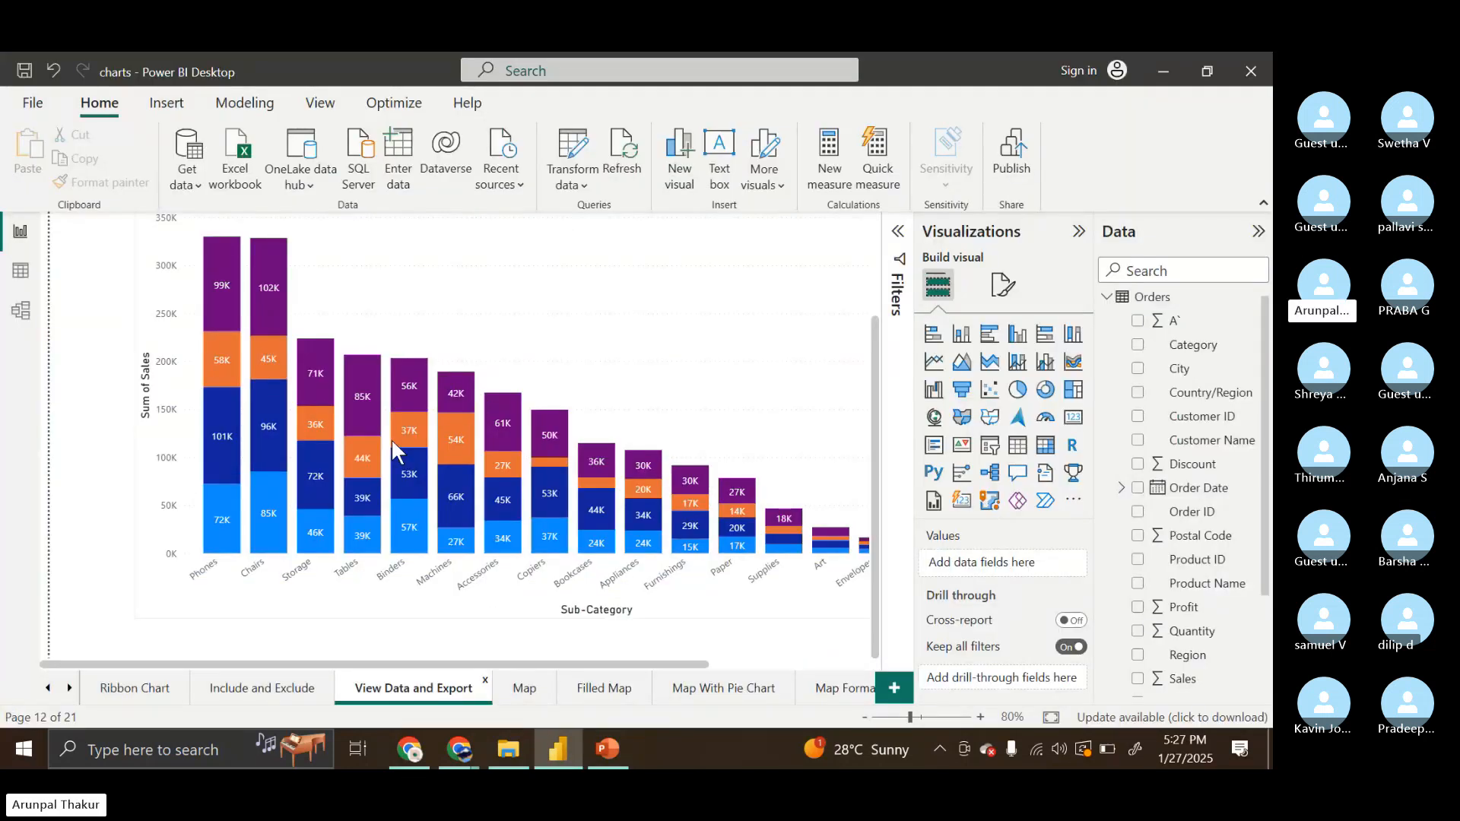
Show the data point for the Central segment of the Phones column as a table
mouse_move(226, 542)
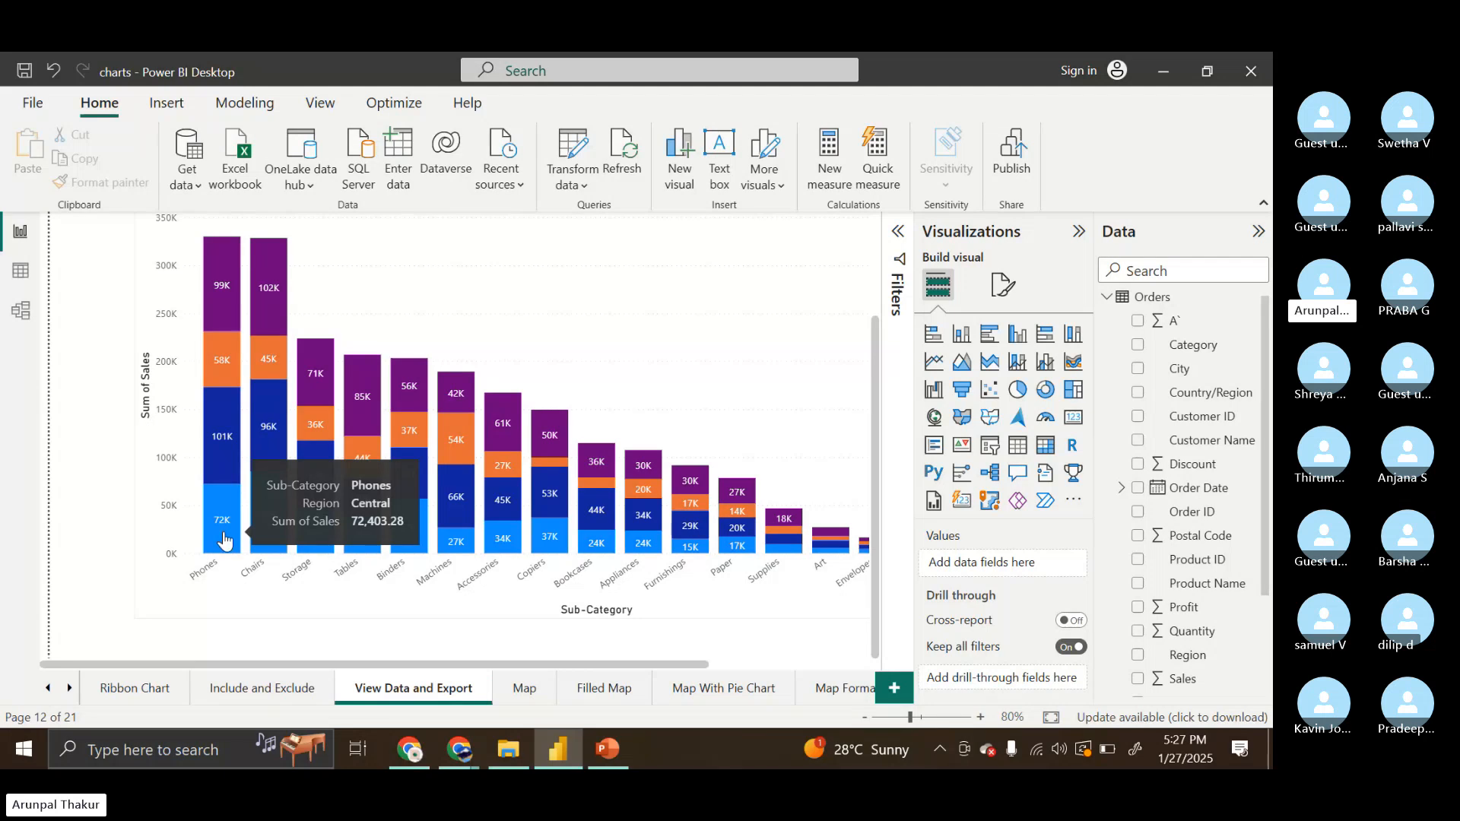
right_click(225, 541)
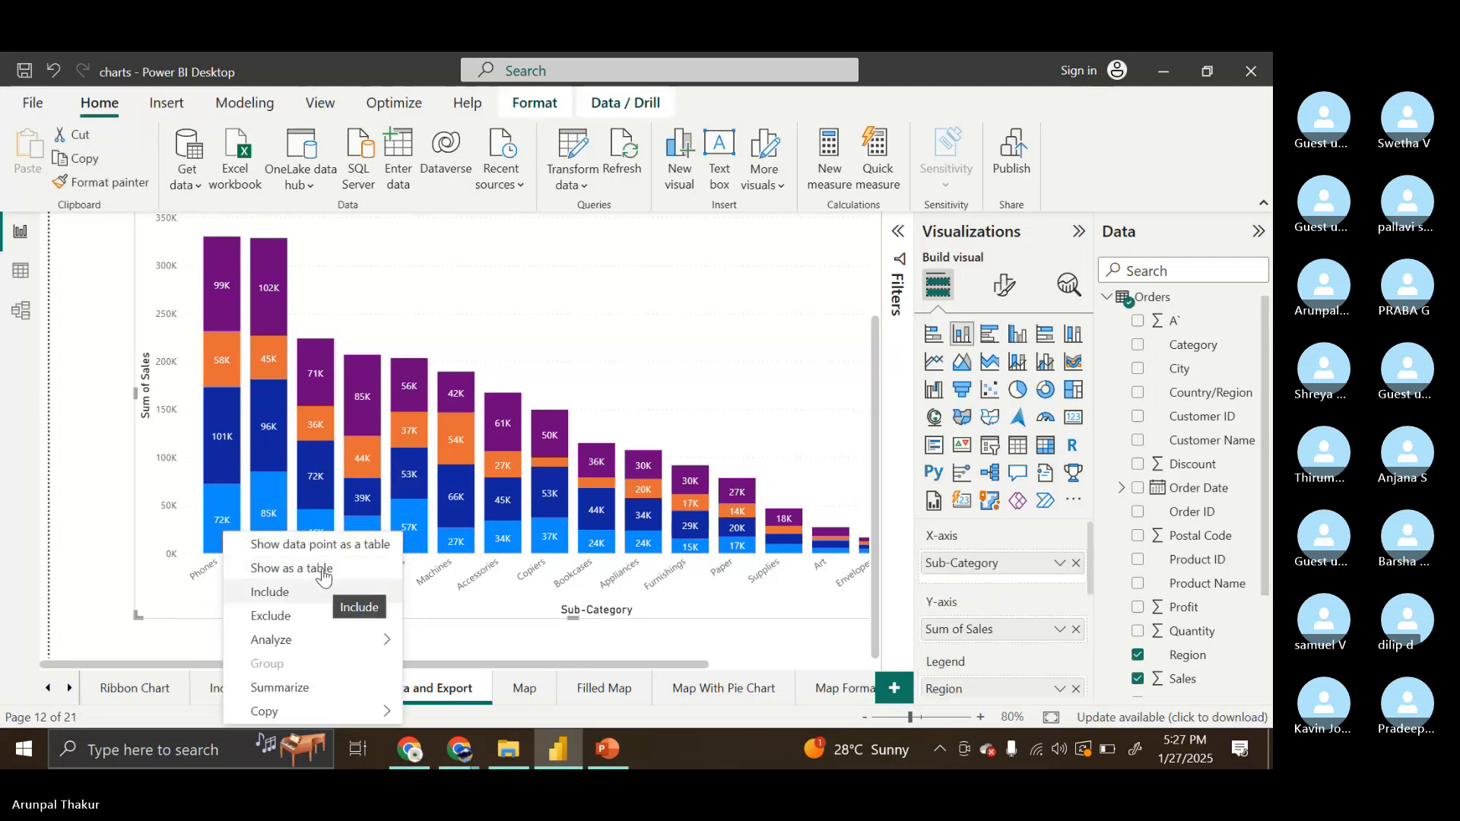
click(323, 545)
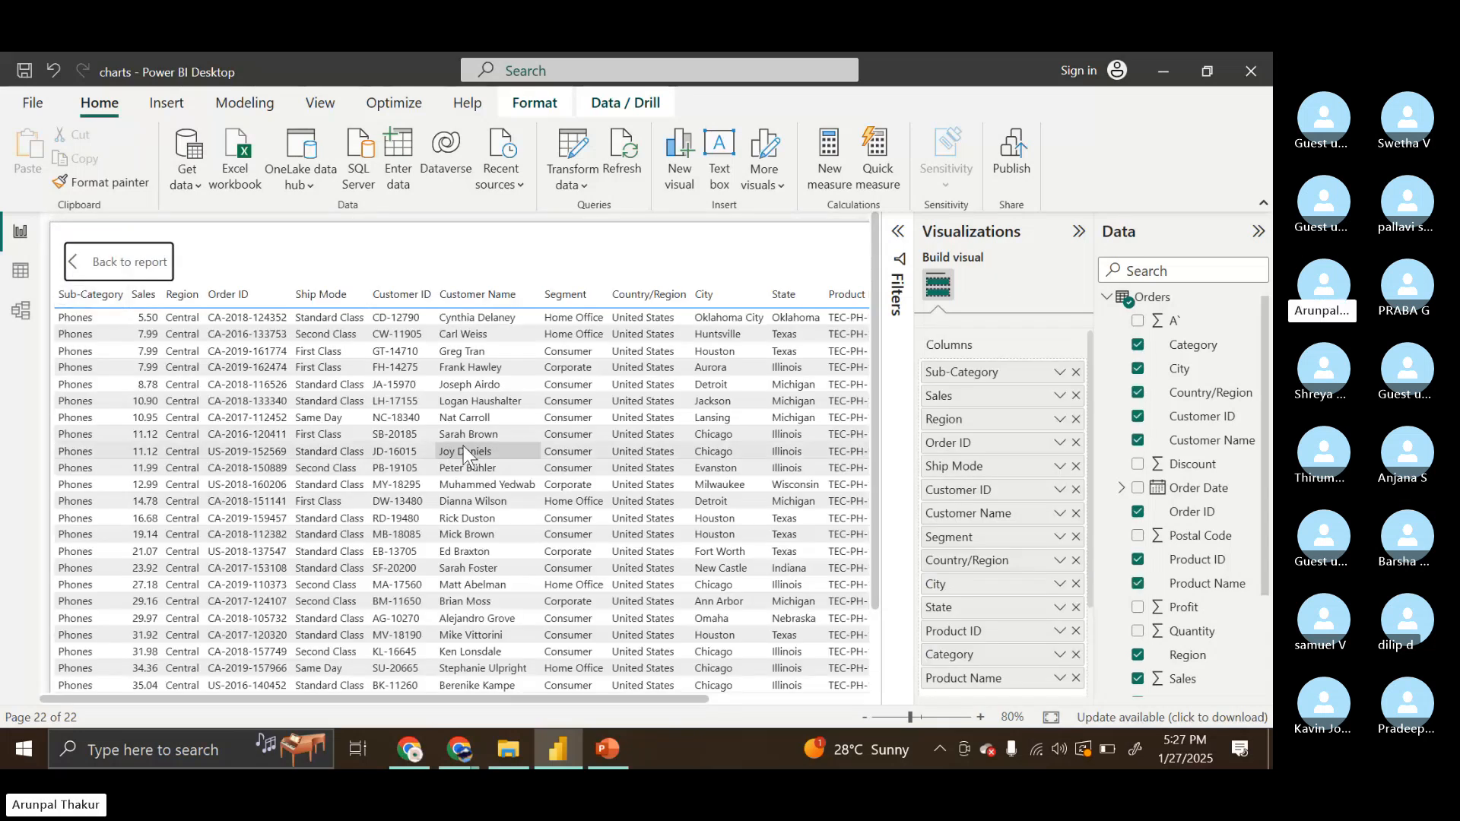
Examine the order, customer and product details of the underlying Phones rows, and go back to the report
scroll(463, 446, right, 1)
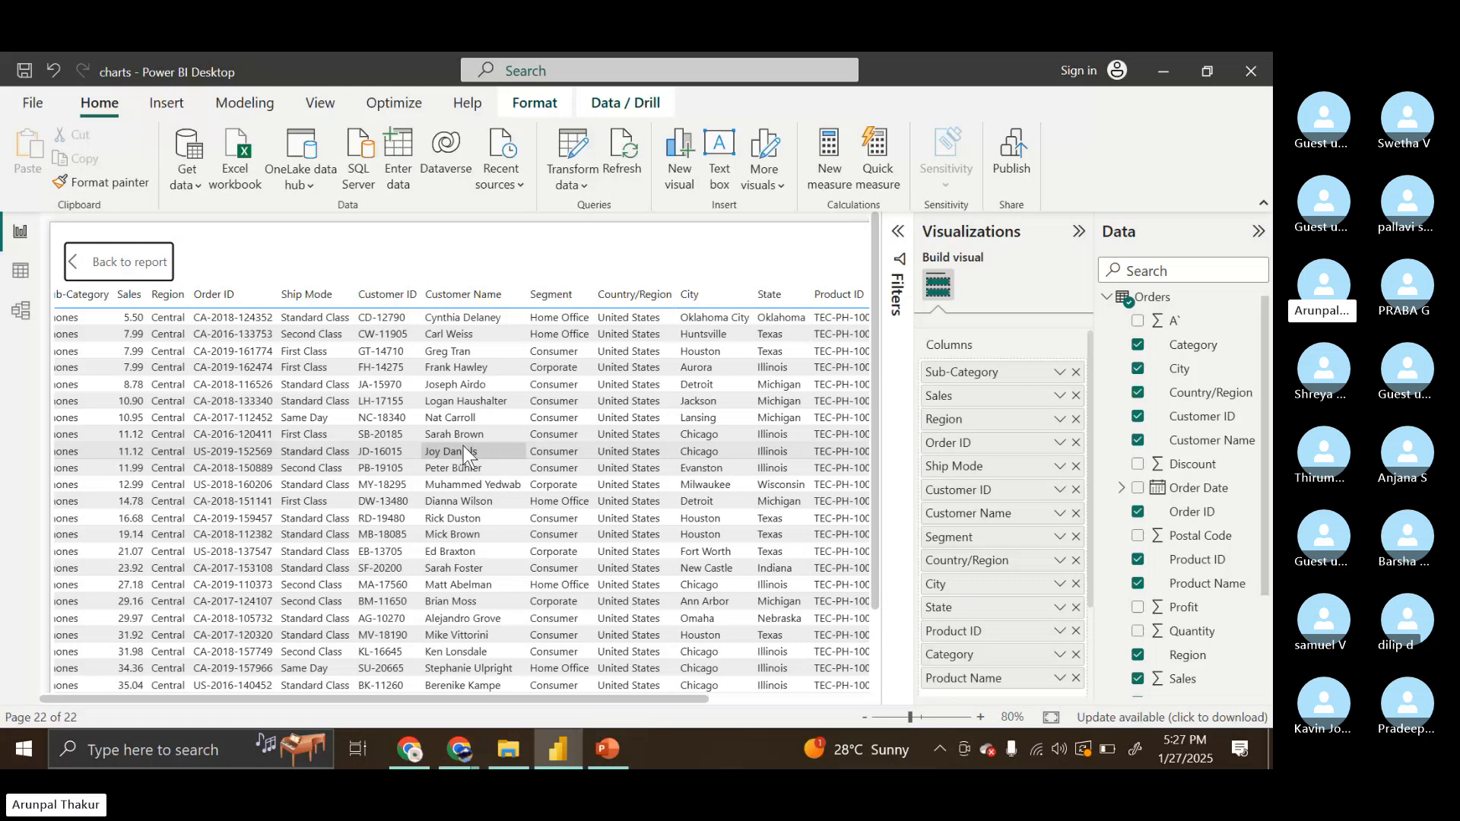
scroll(463, 446, left, 1)
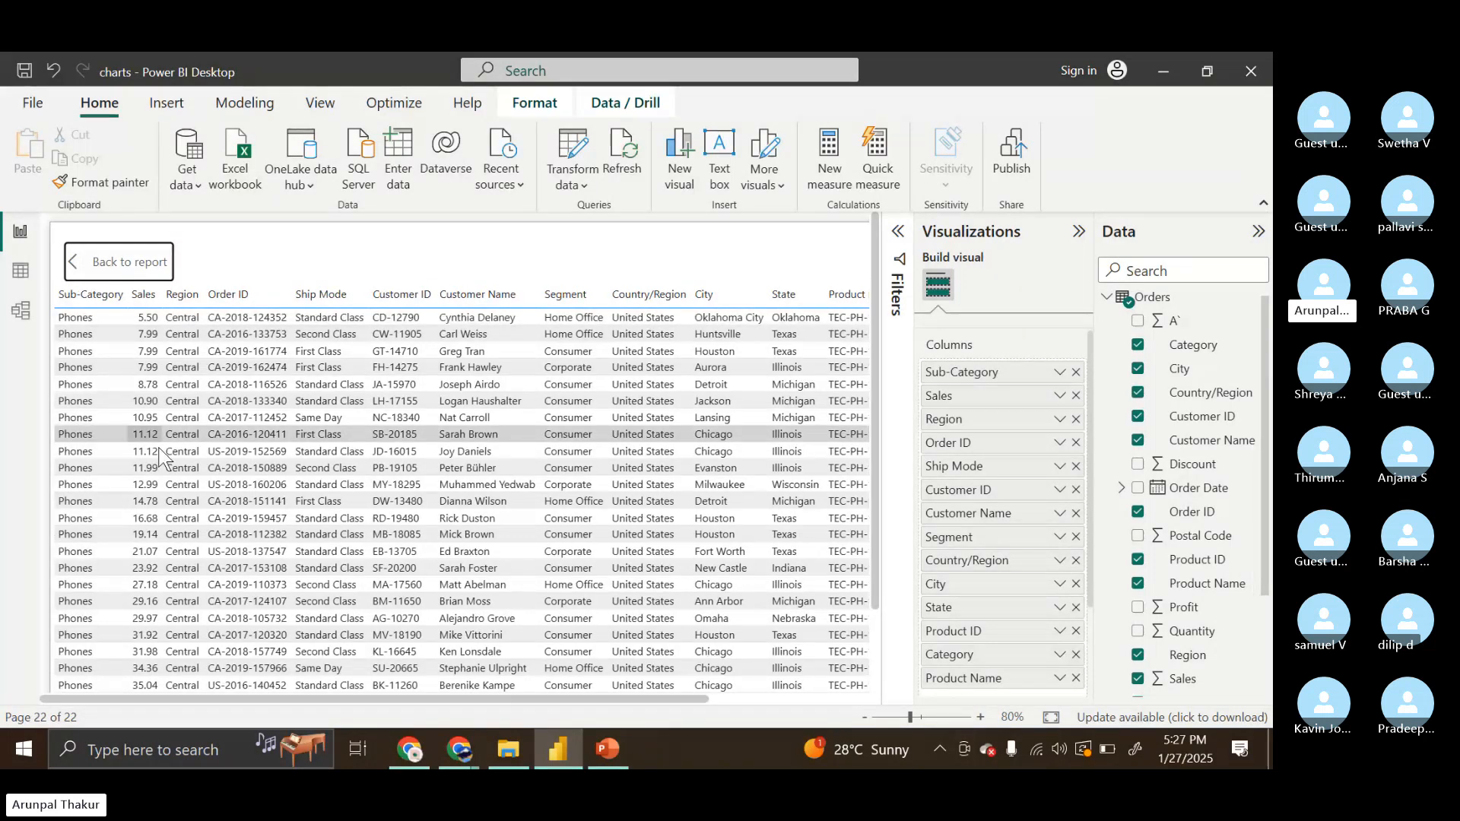
scroll(464, 545, right, 5)
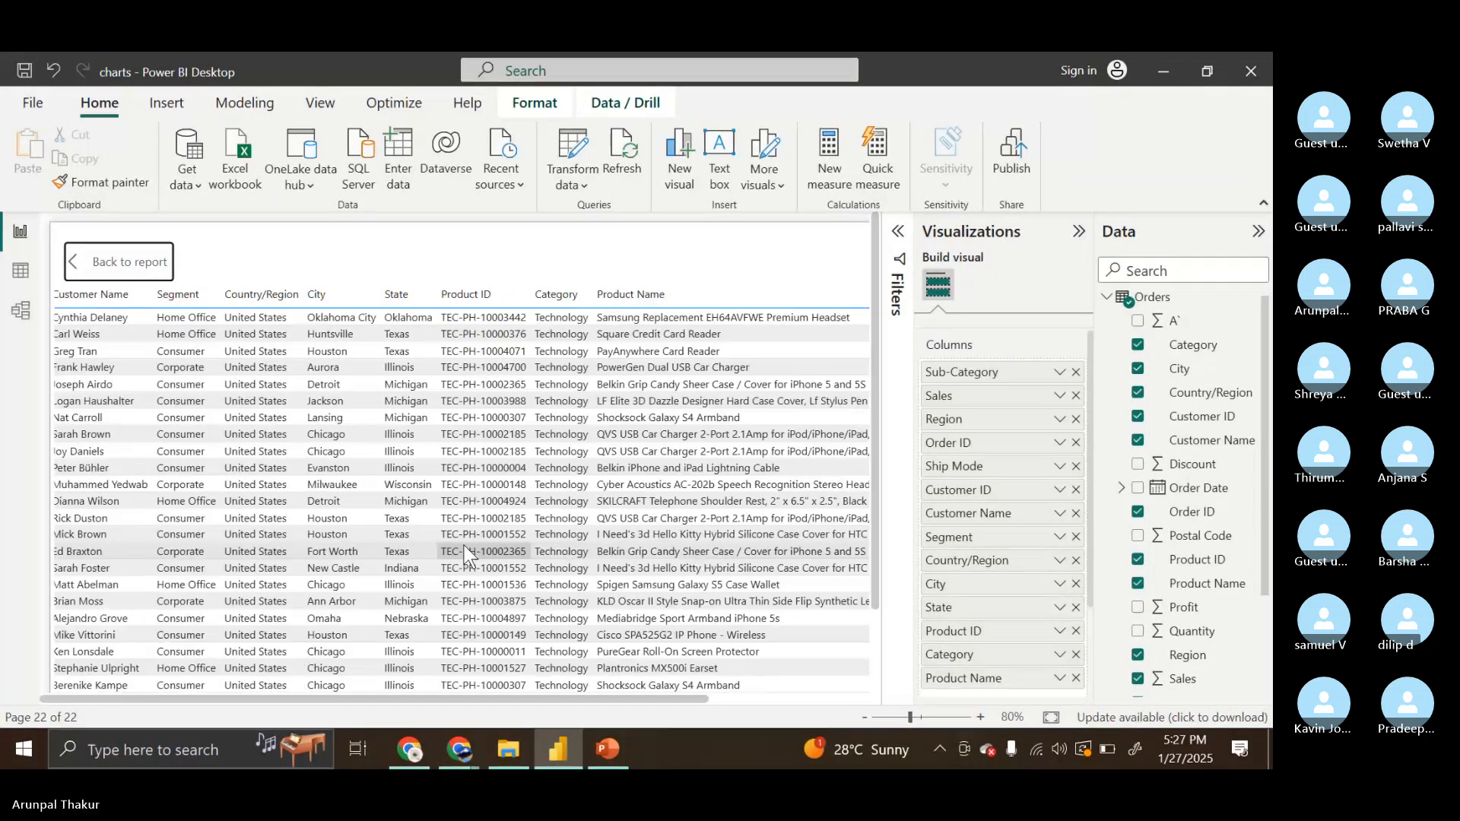
scroll(578, 488, left, 5)
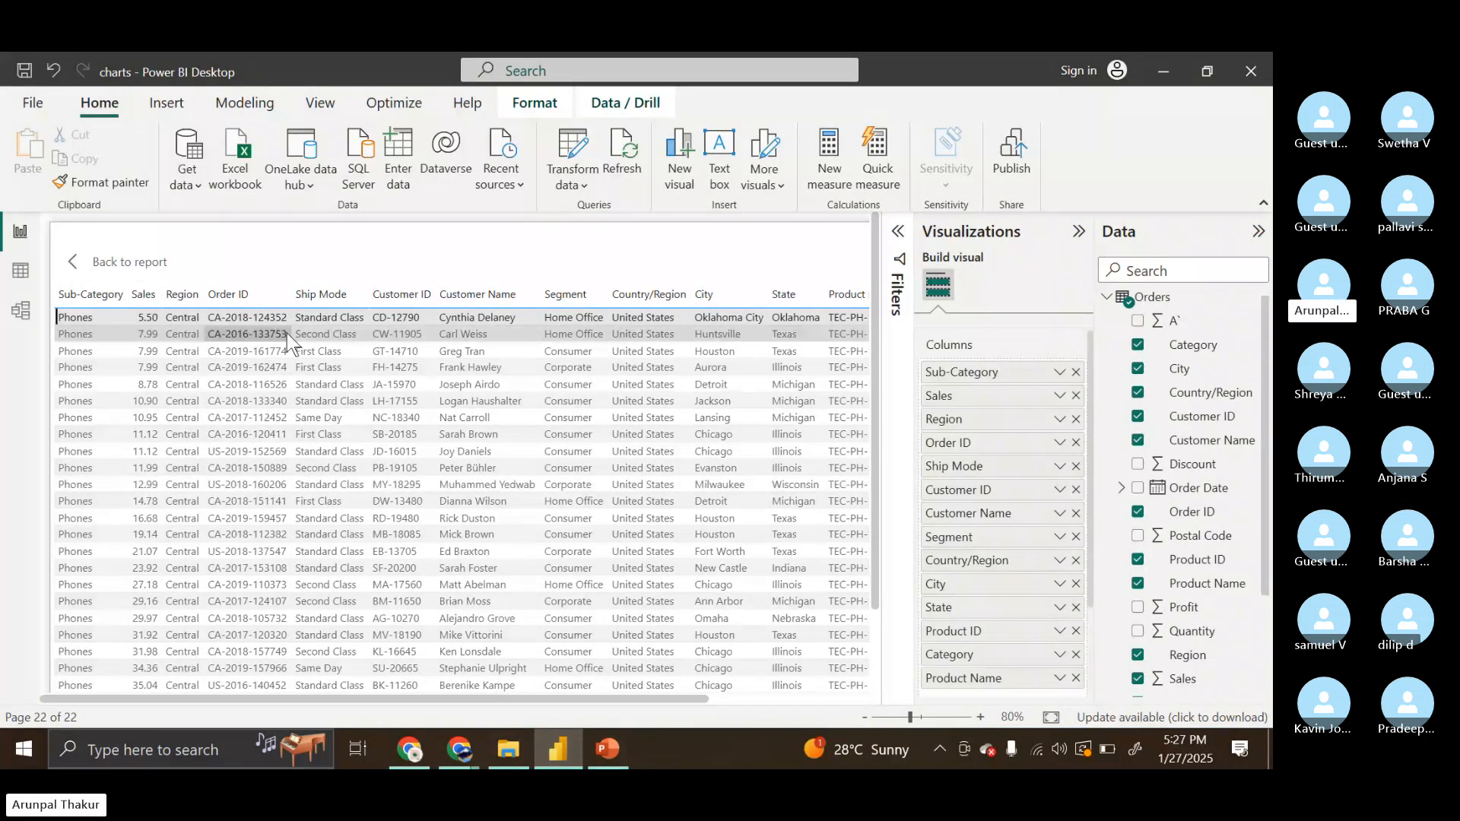
scroll(286, 333, down, 5)
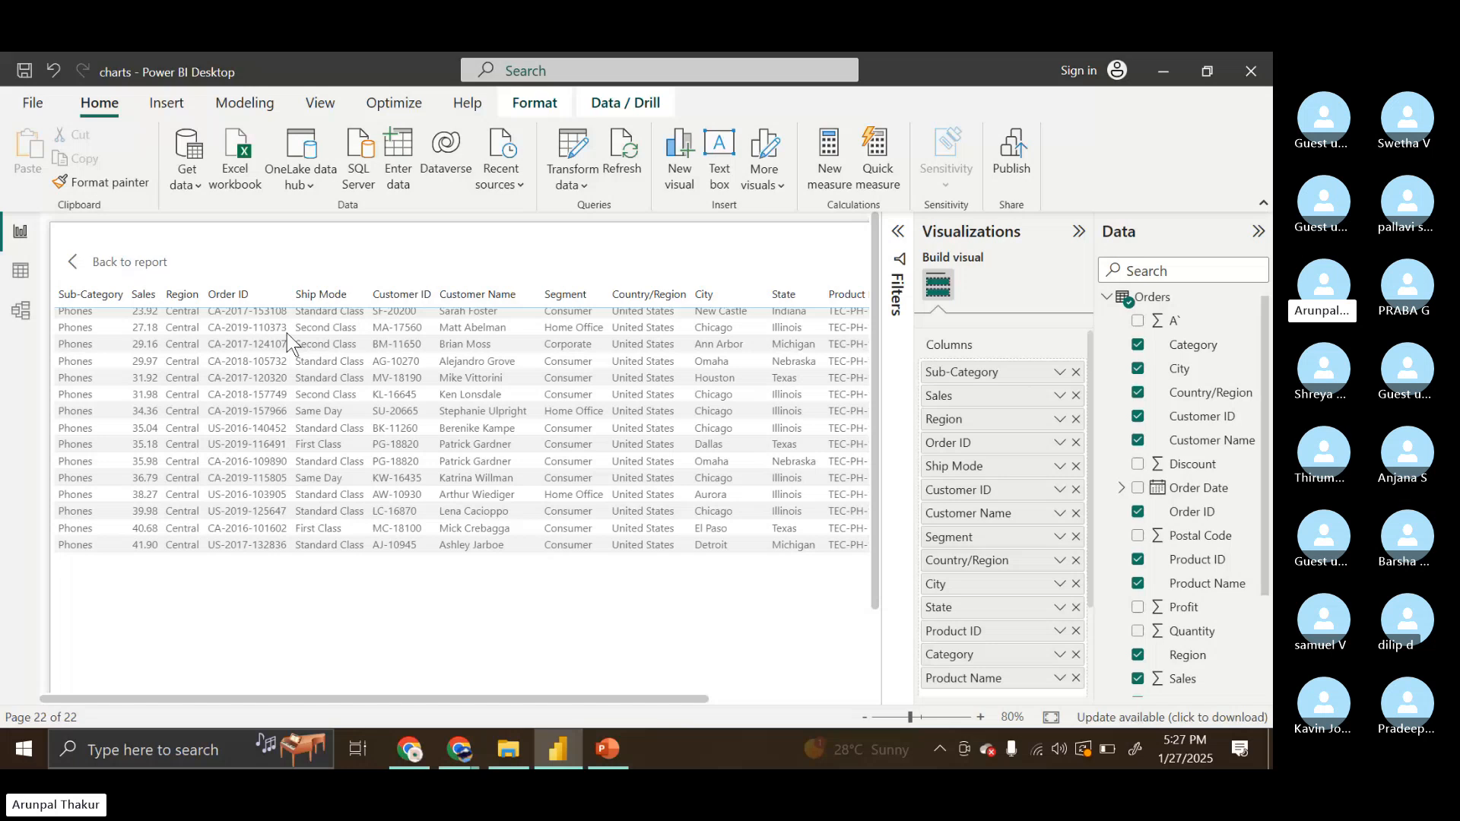
scroll(286, 333, down, 2)
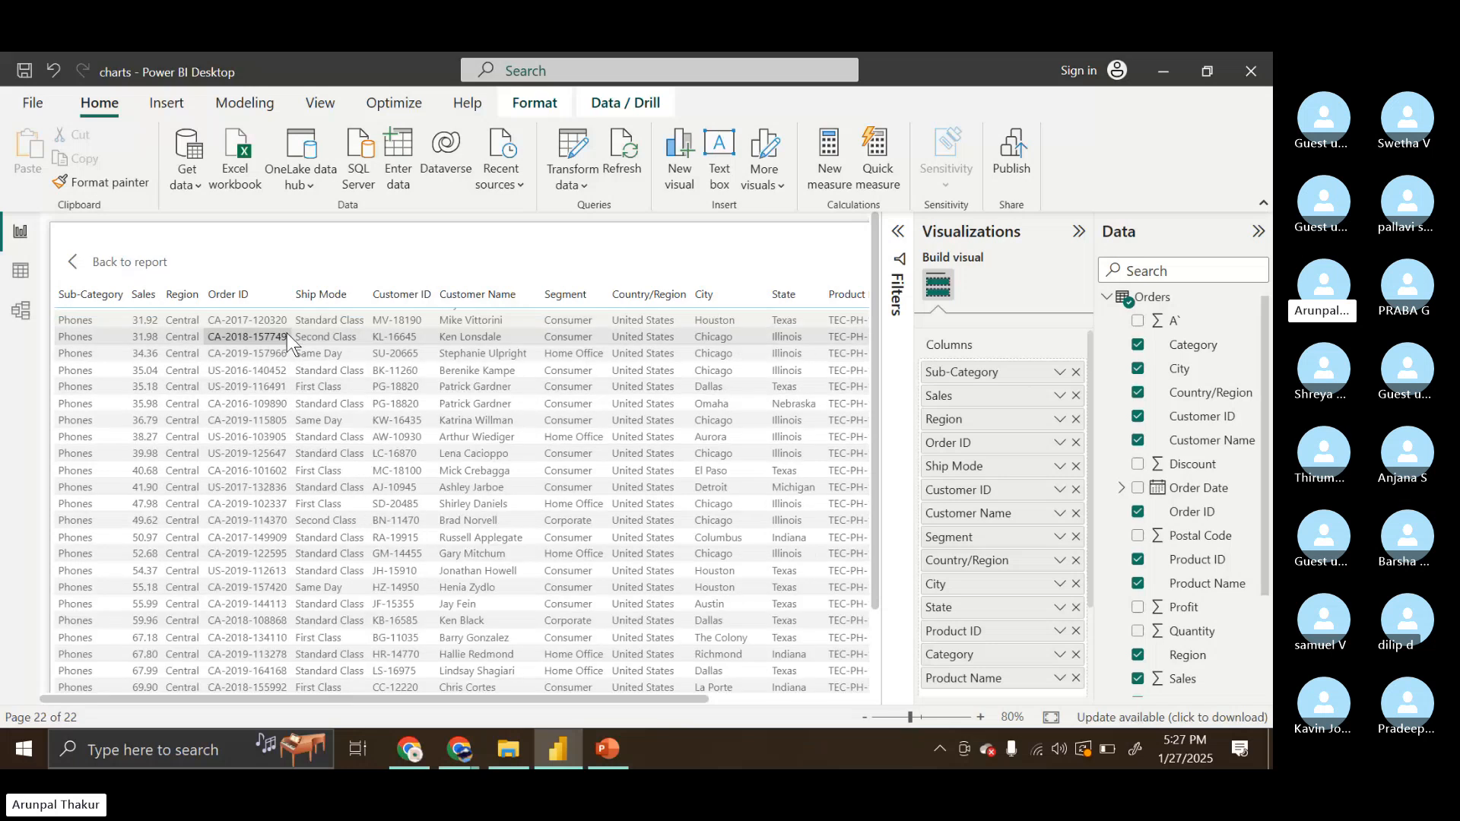
scroll(727, 326, up, 6)
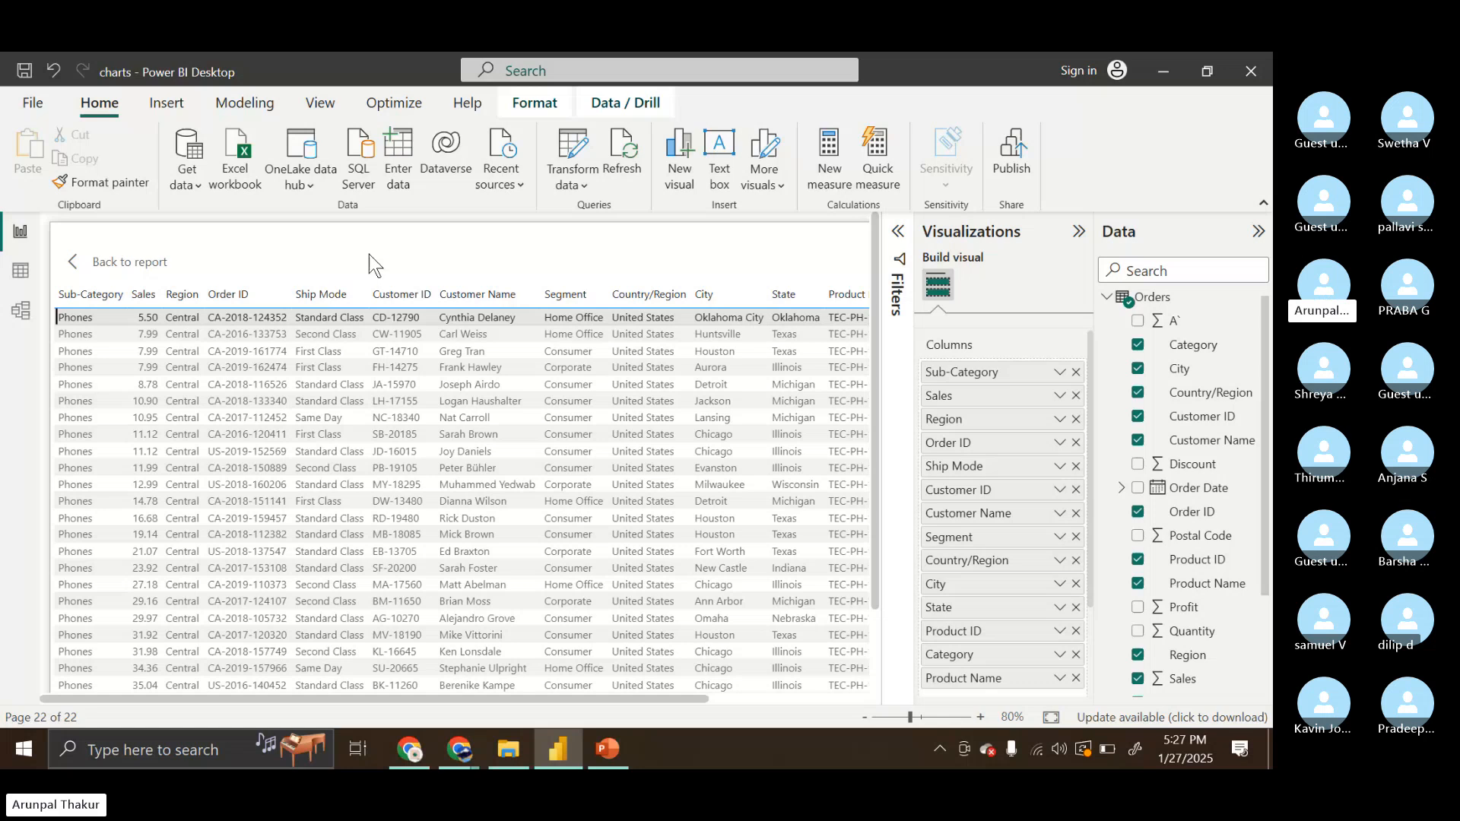
click(127, 262)
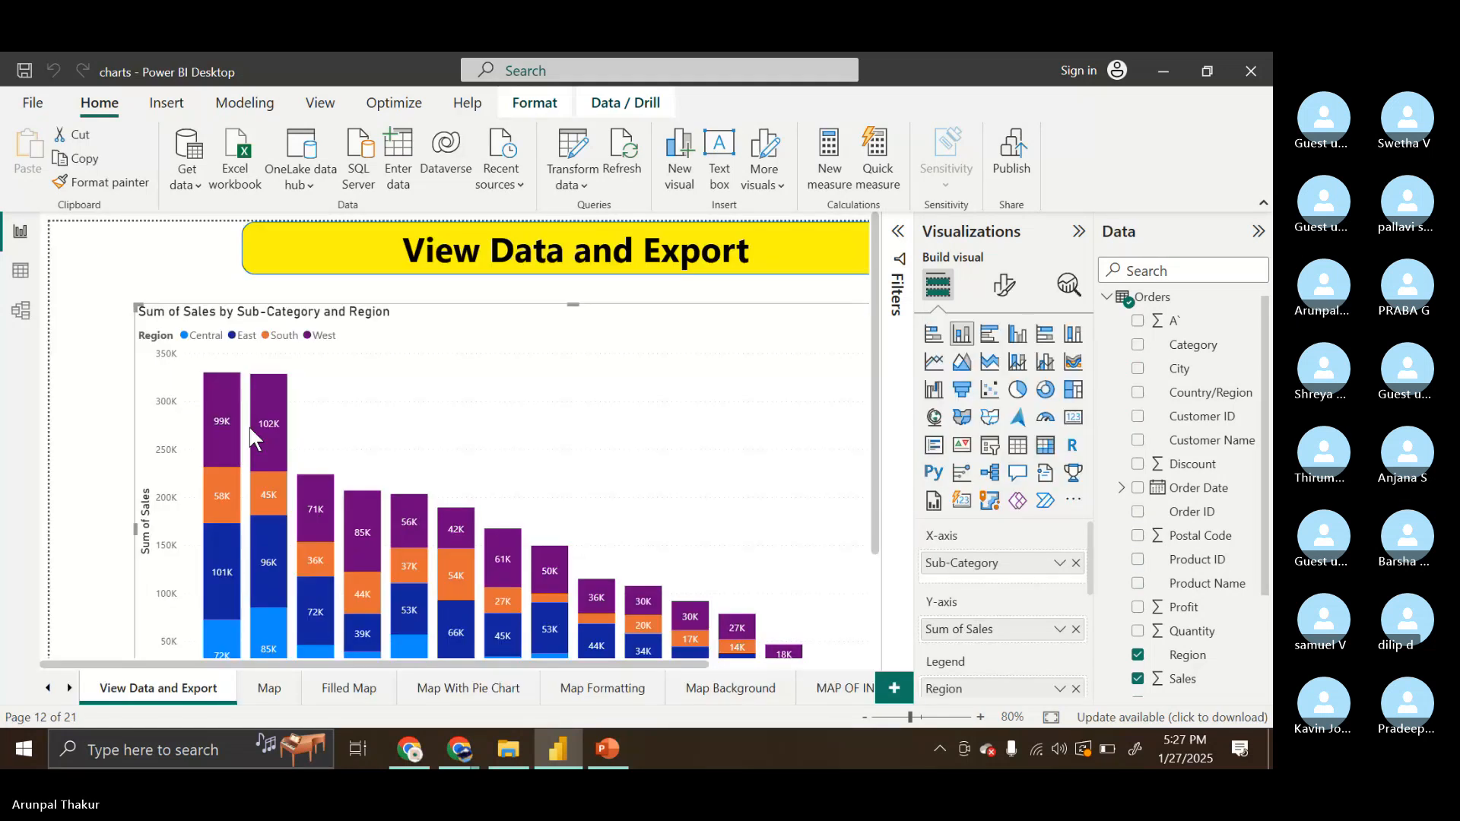
Show the whole Sum of Sales by Sub-Category and Region chart as a table, and go back to the report
scroll(251, 438, down, 3)
right_click(221, 525)
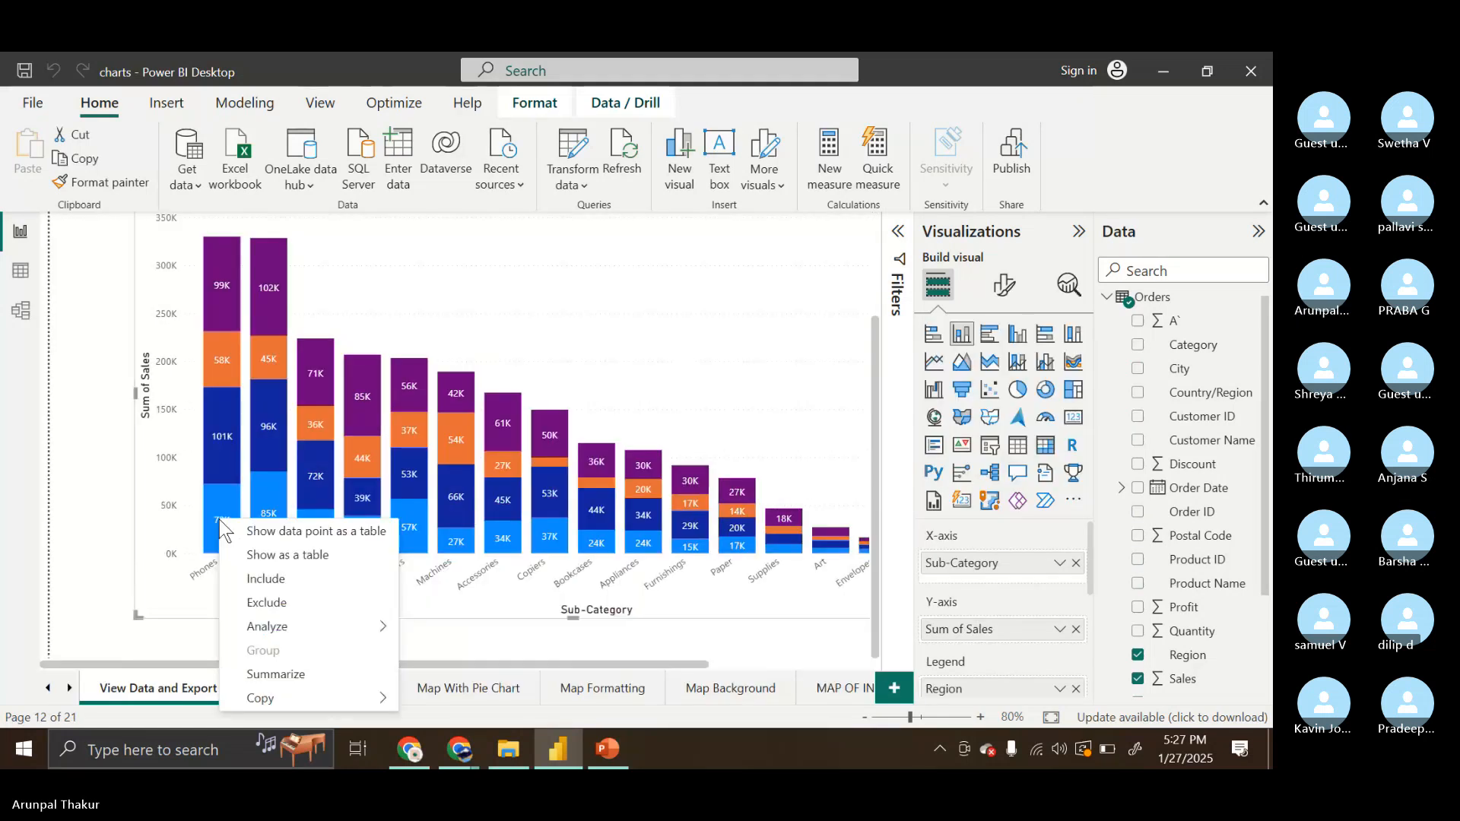
click(292, 556)
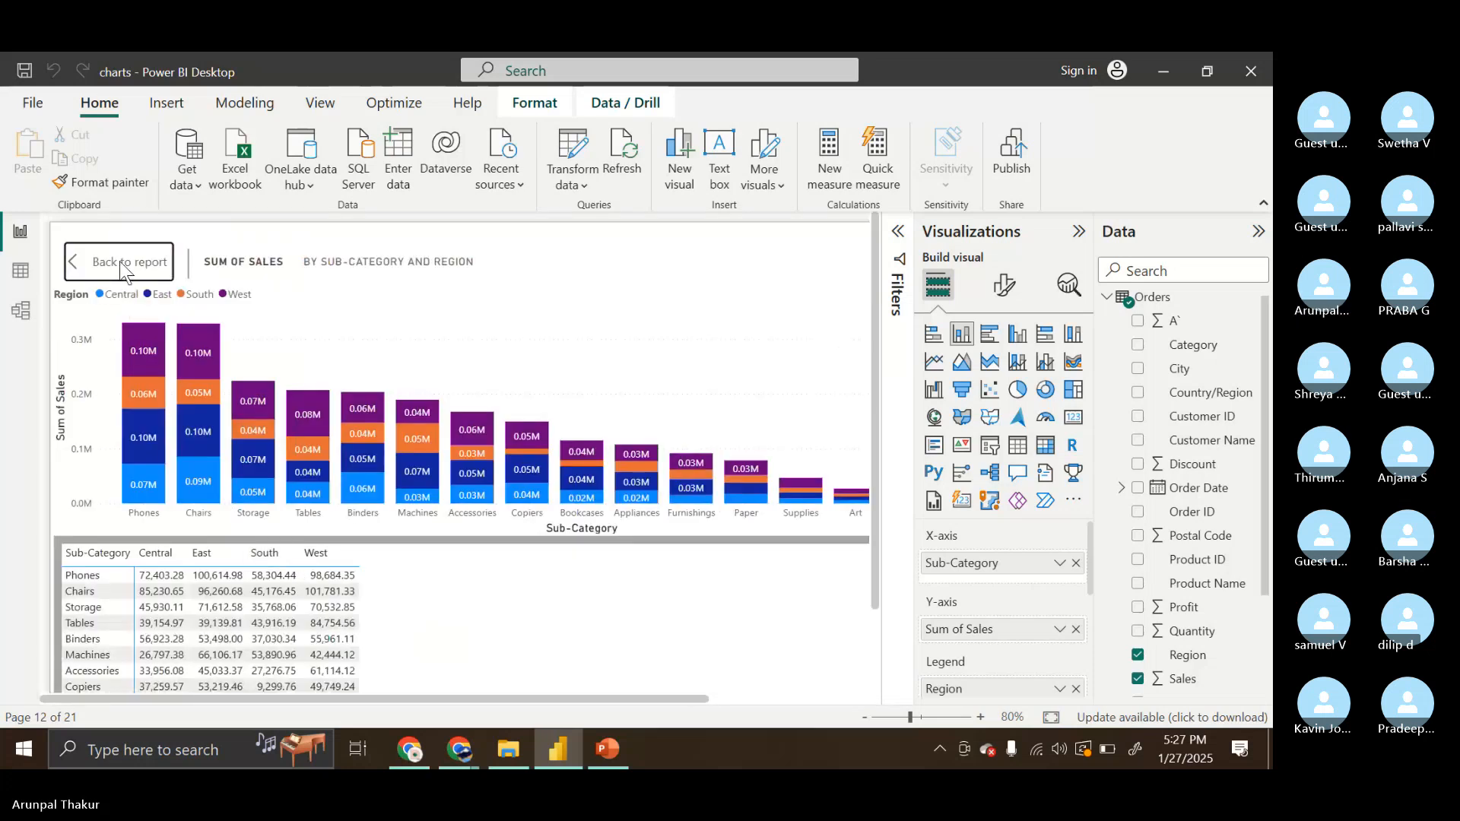
click(122, 266)
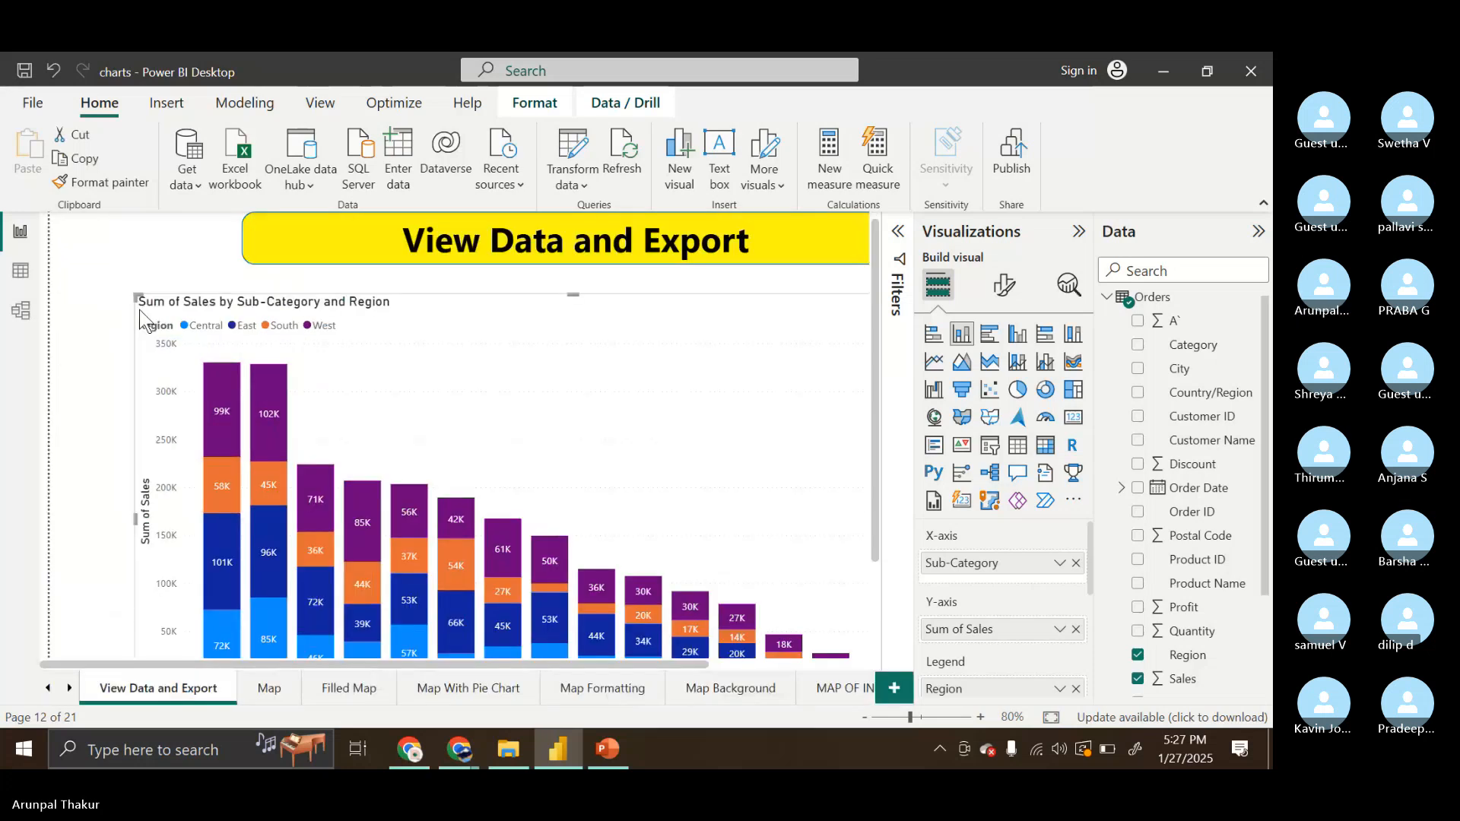
Reopen the data point table for the Phones Central segment, check its product columns and return to the report
right_click(207, 615)
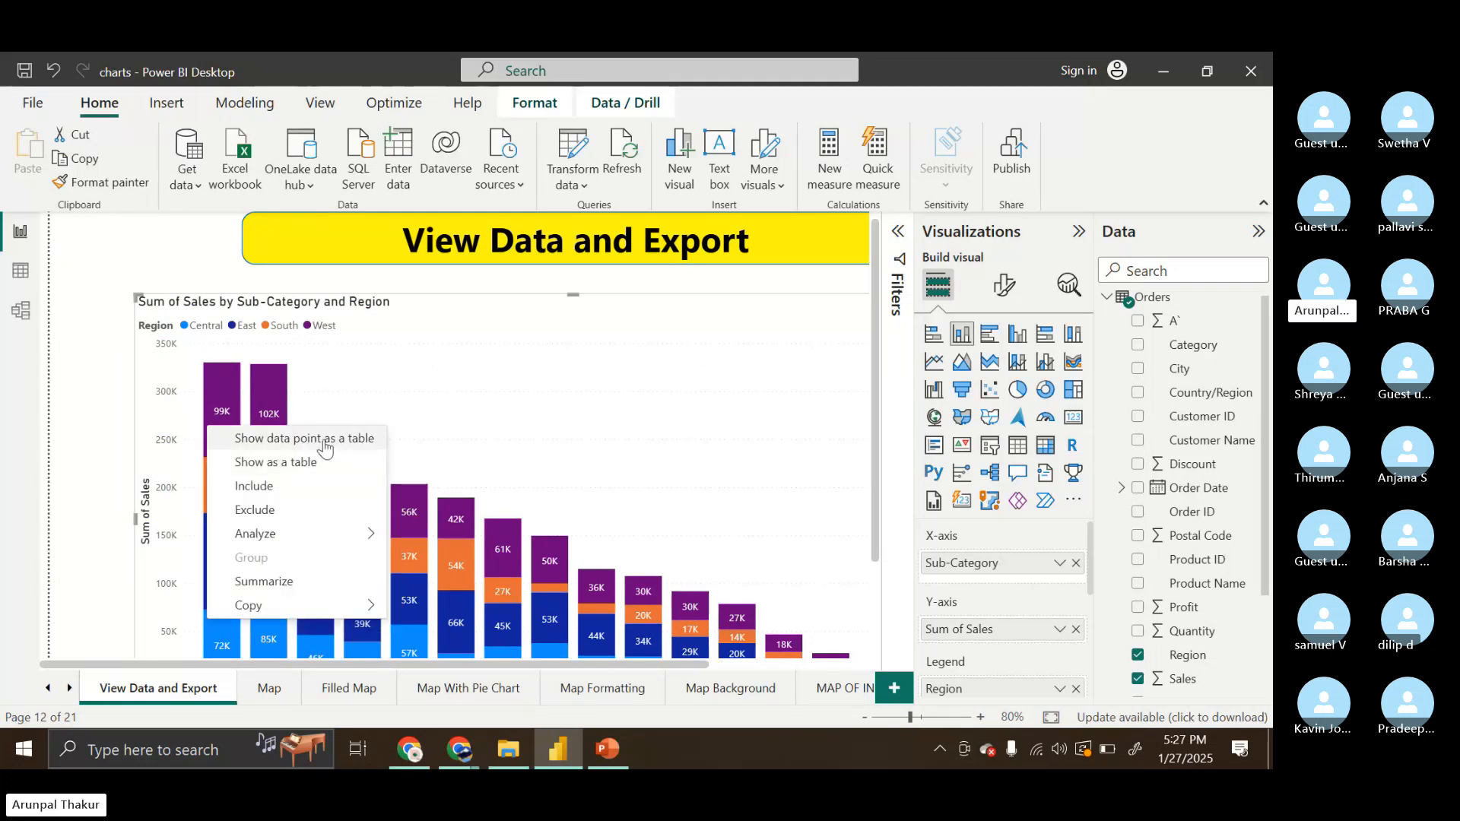
mouse_move(333, 535)
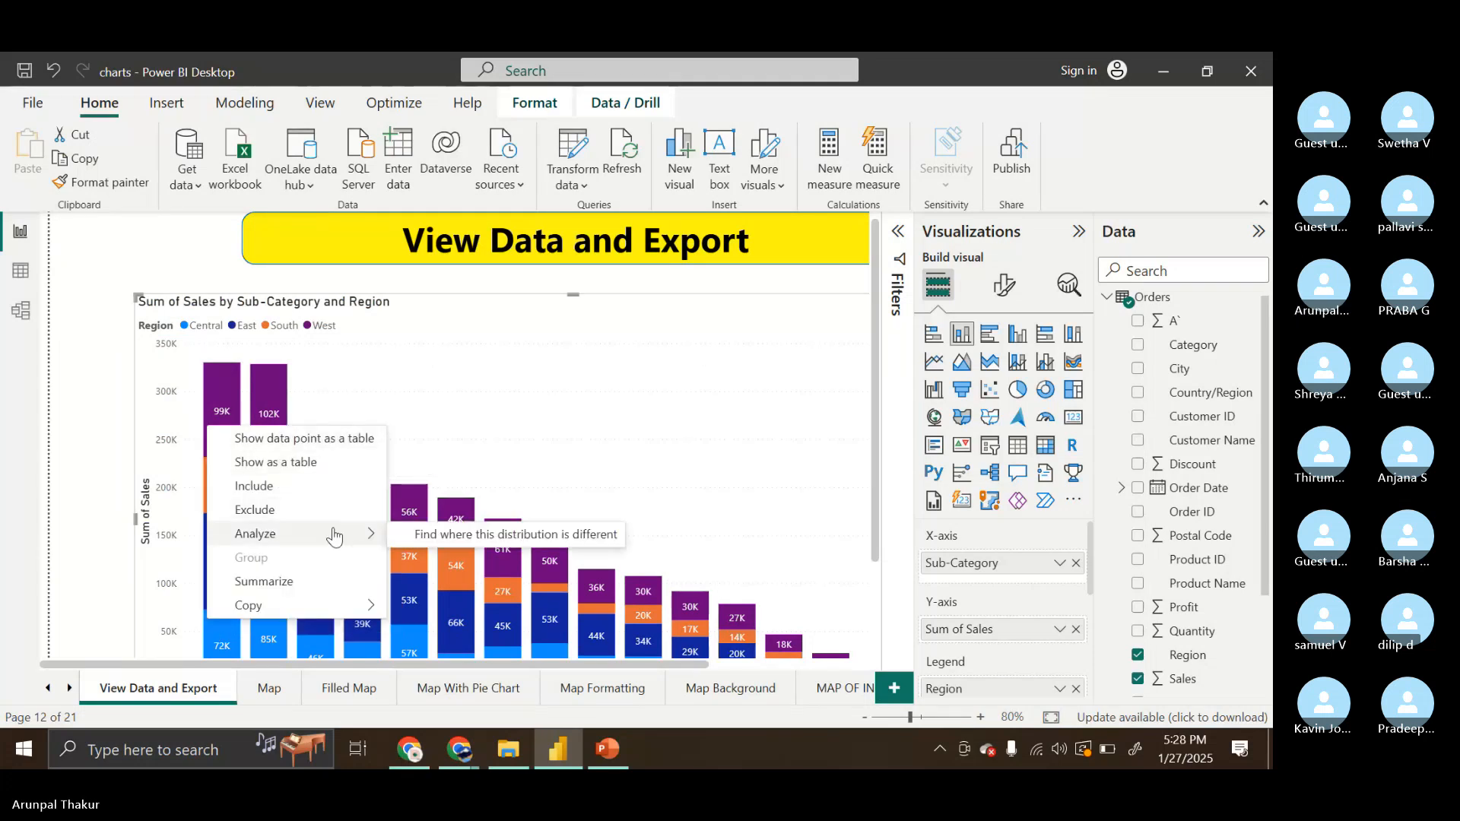
click(303, 438)
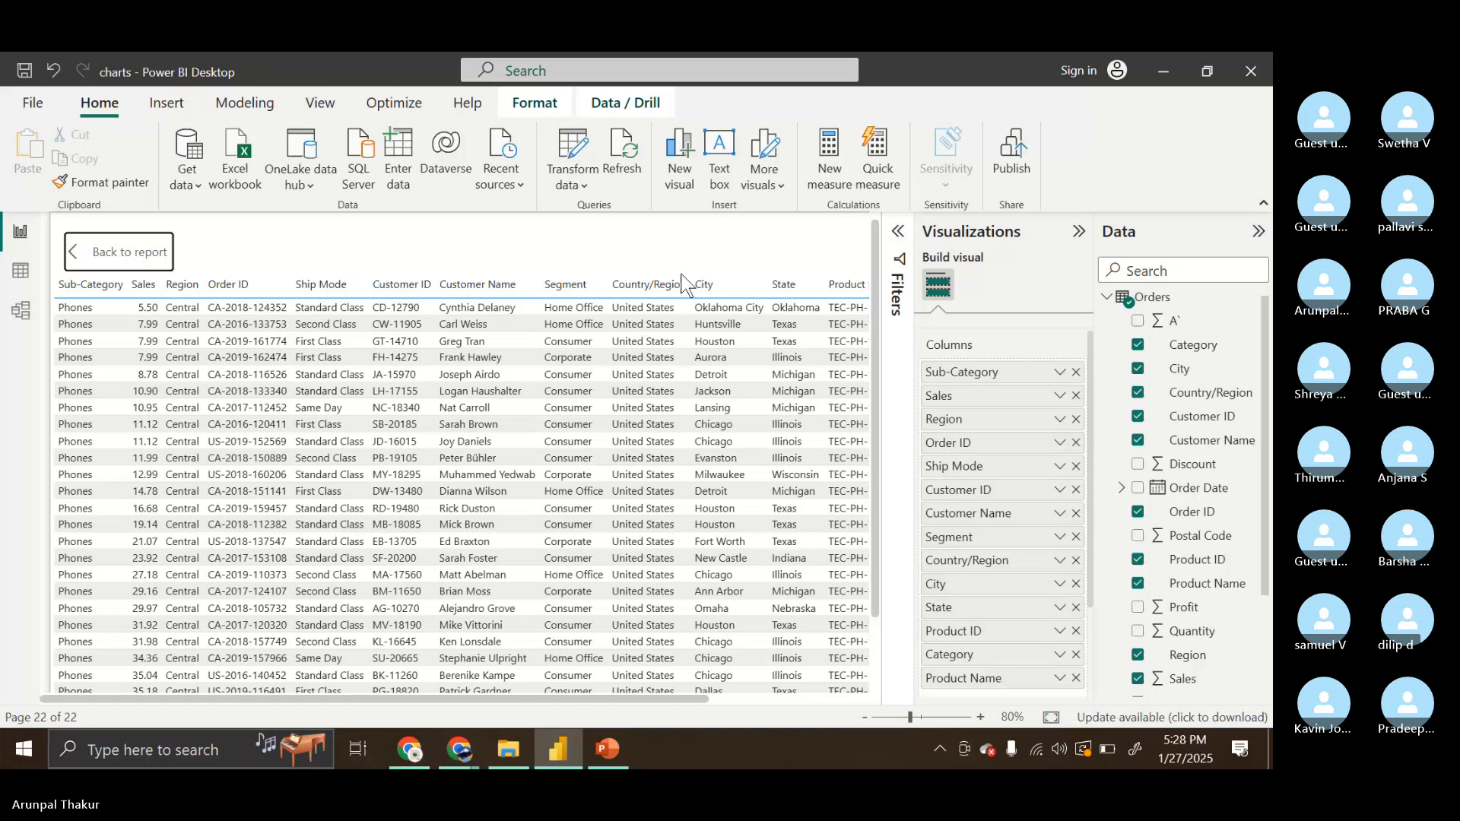
scroll(683, 282, right, 5)
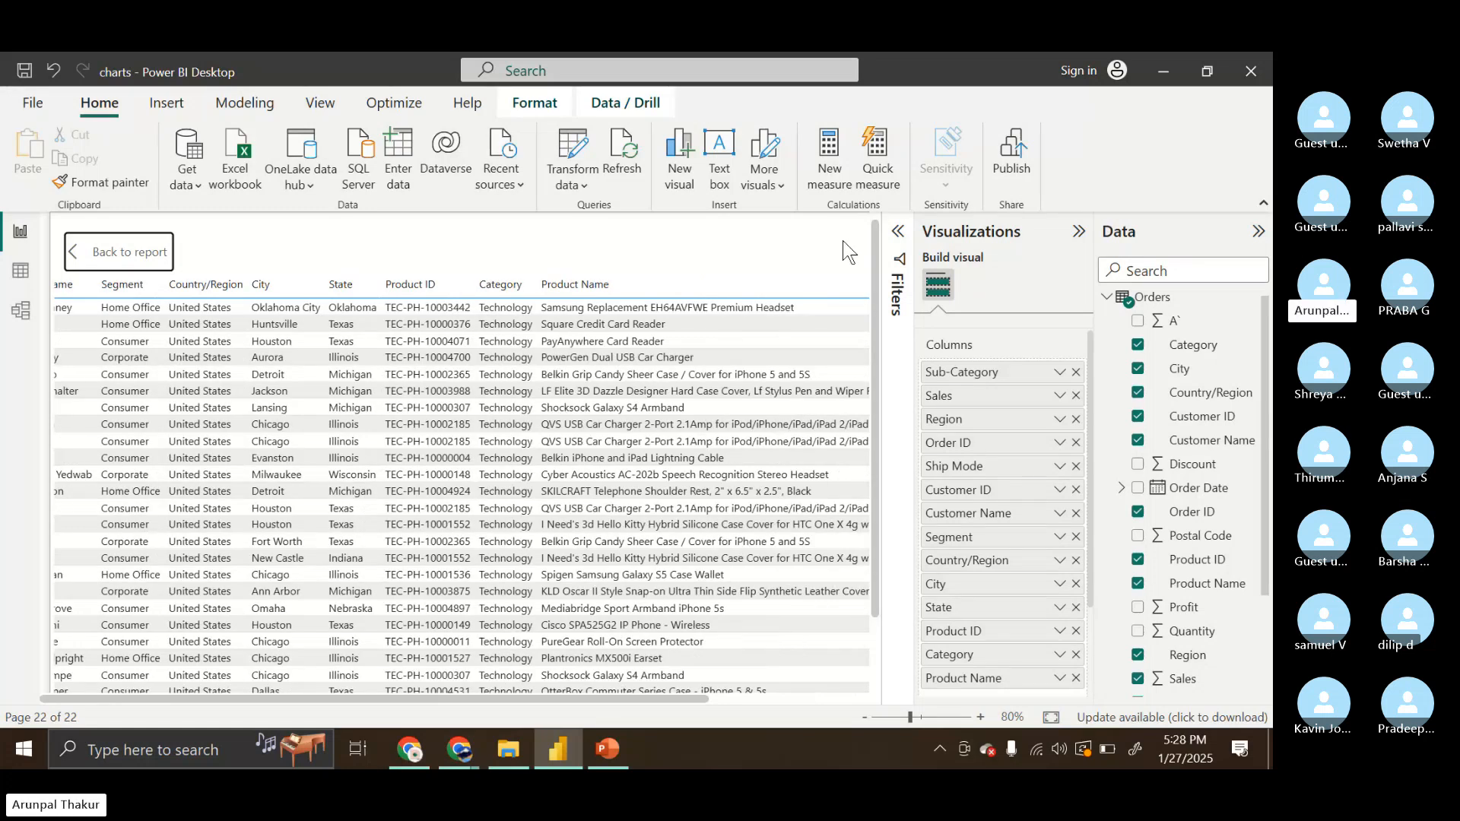
click(151, 254)
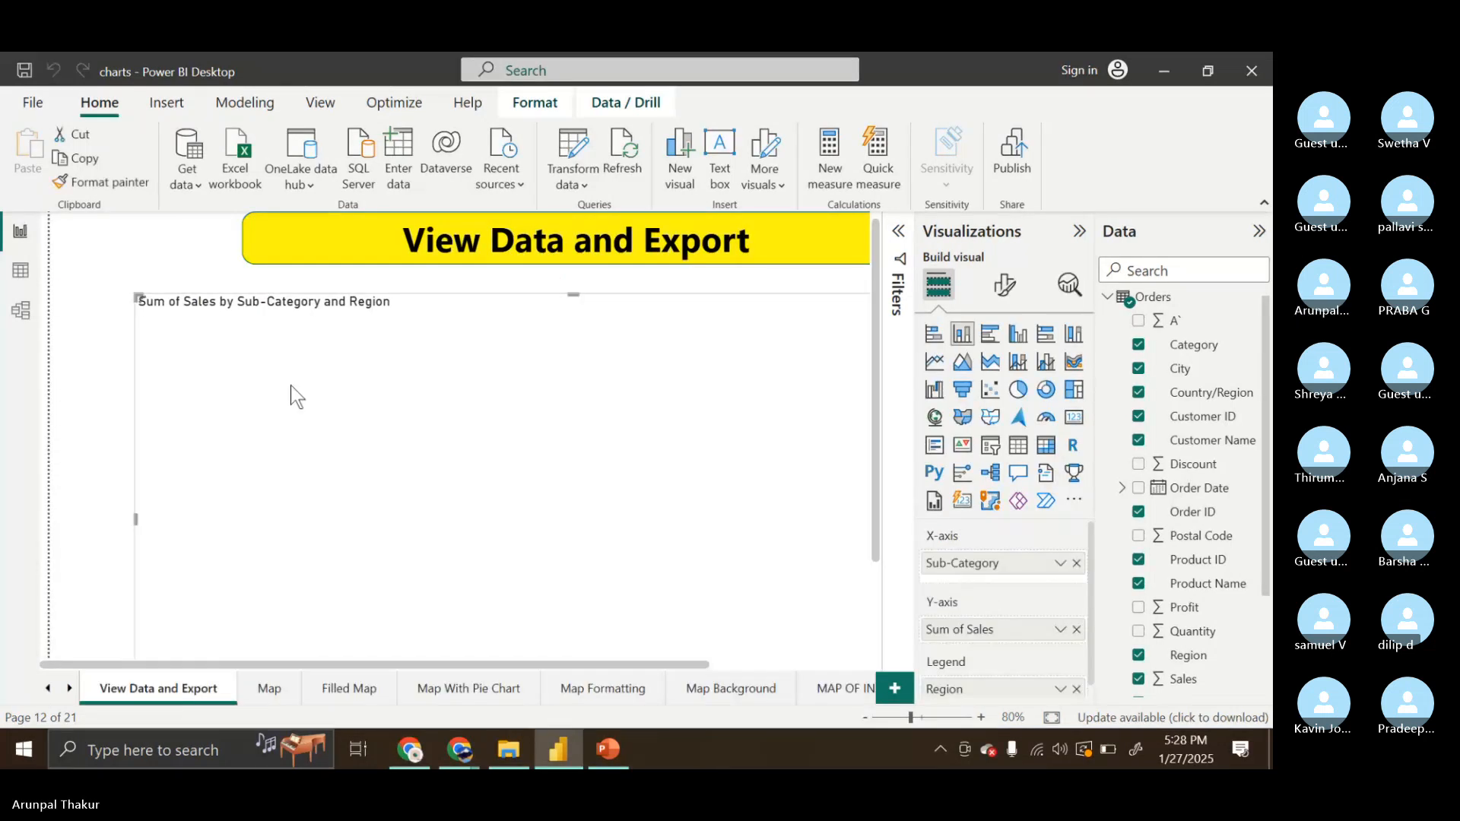
Select the Central segment of the Phones column, display the chart as a table, look it over and return to the report
scroll(730, 373, down, 4)
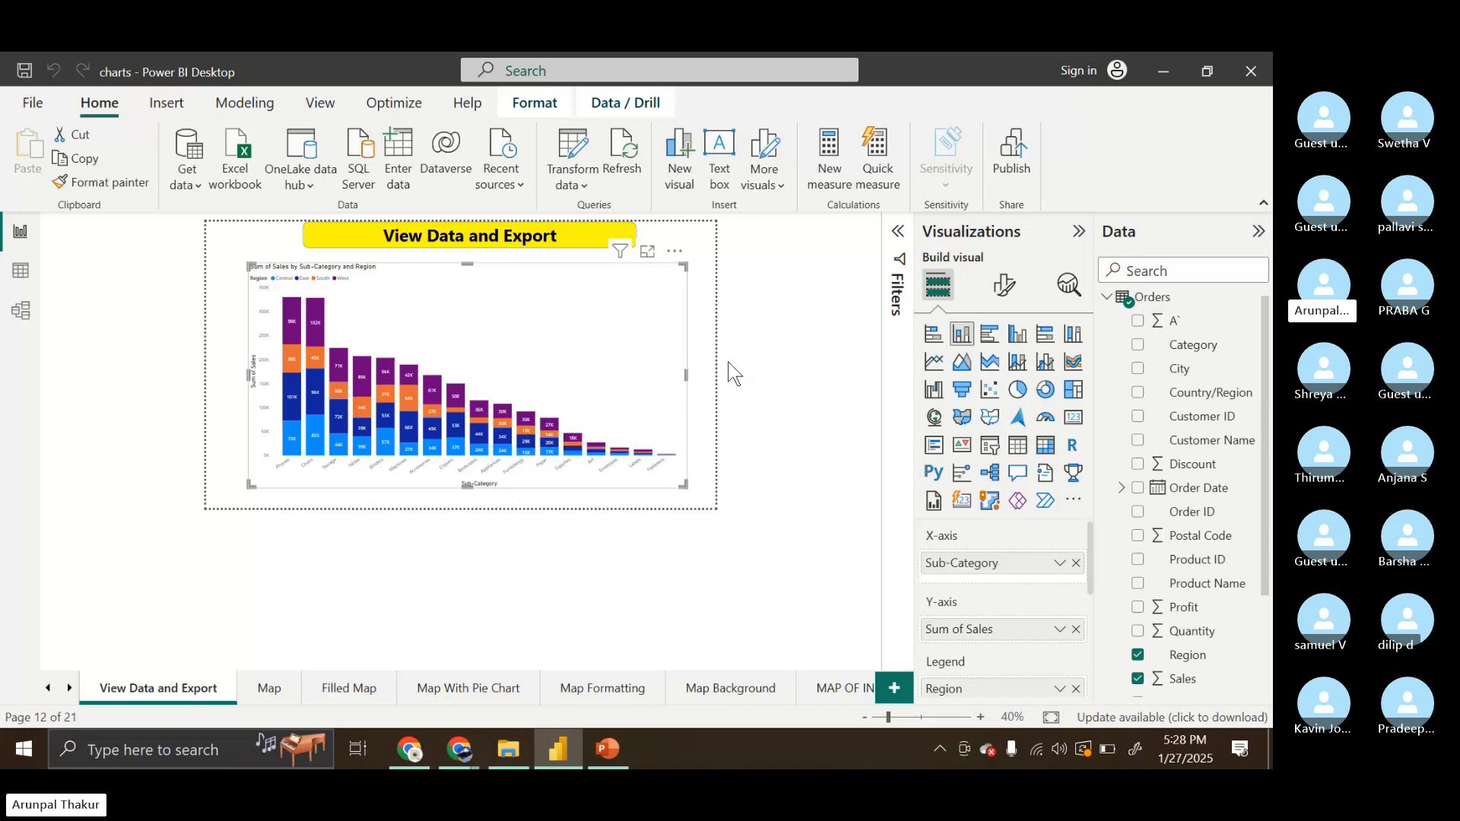
scroll(729, 372, up, 3)
right_click(200, 603)
click(200, 603)
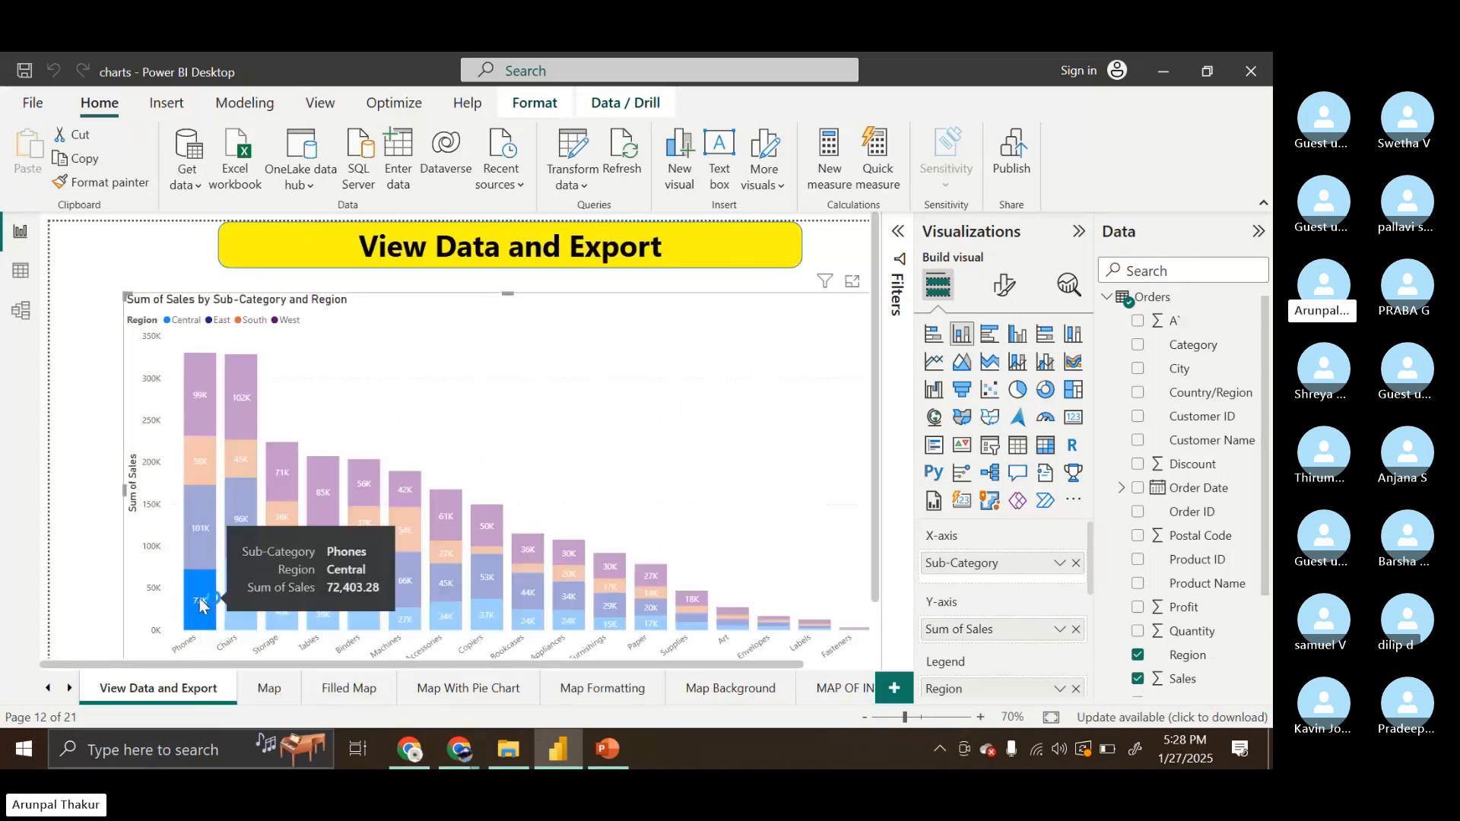
right_click(201, 603)
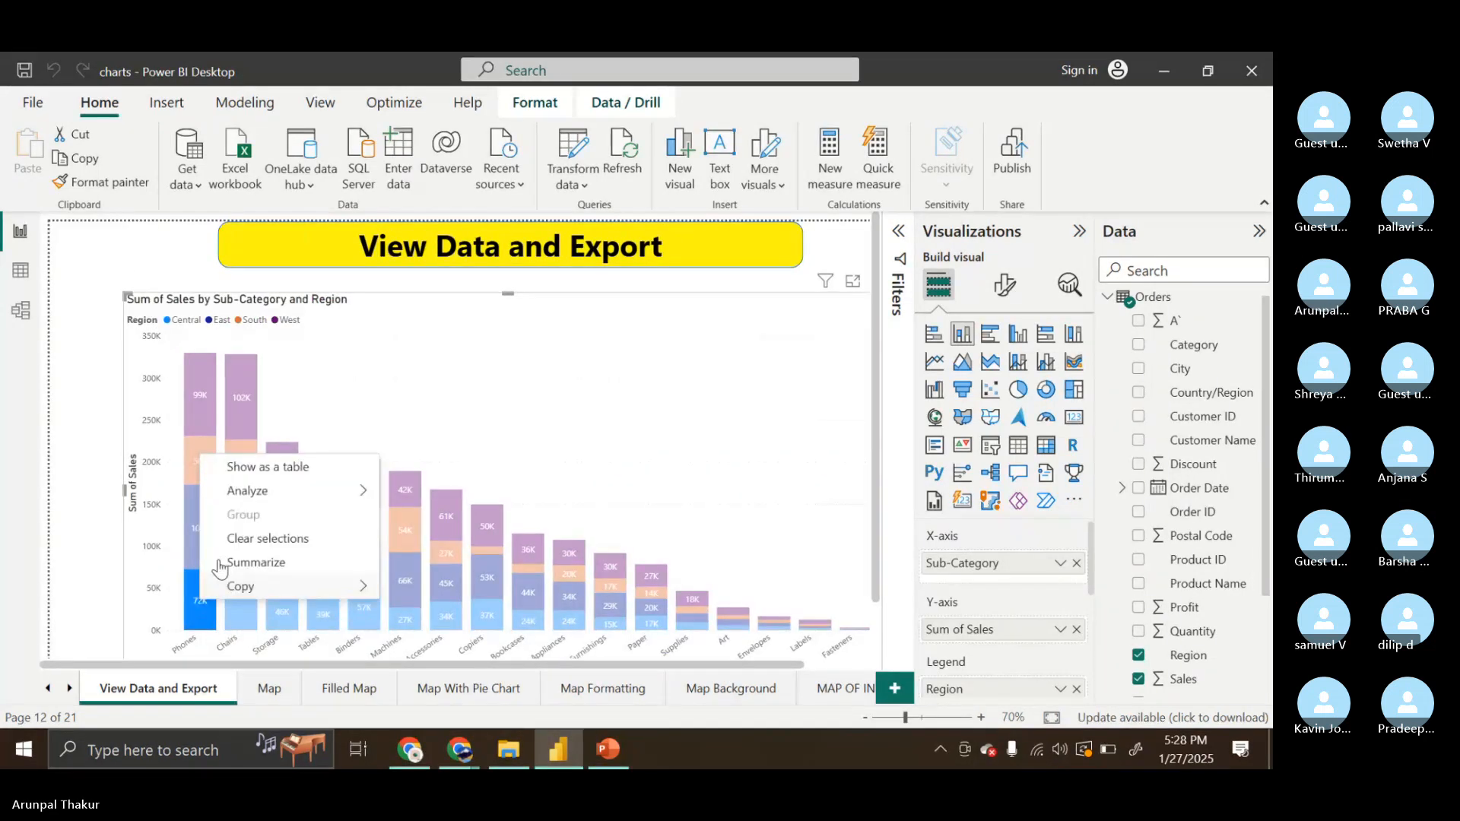
click(310, 473)
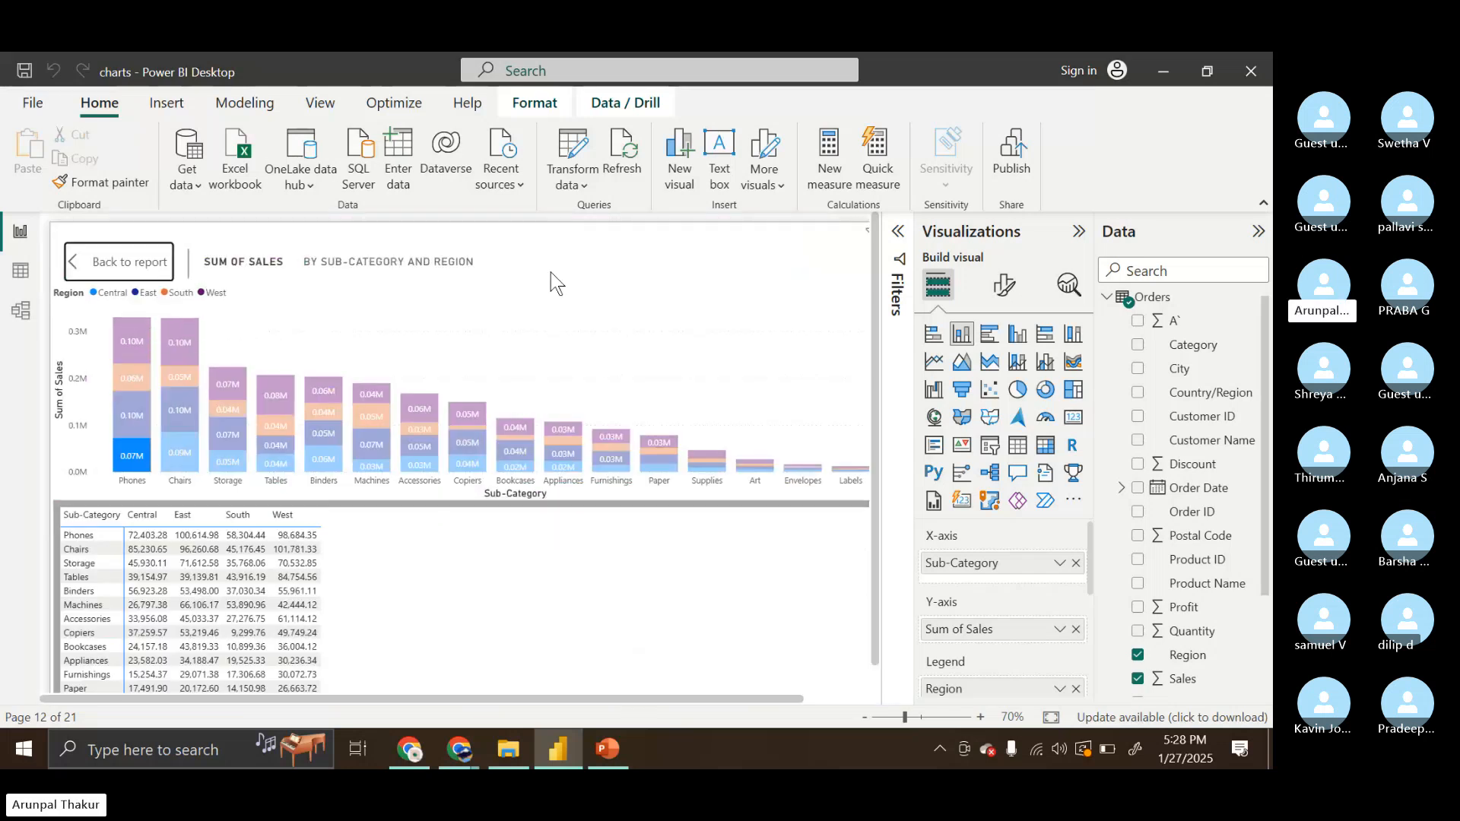
scroll(838, 261, right, 1)
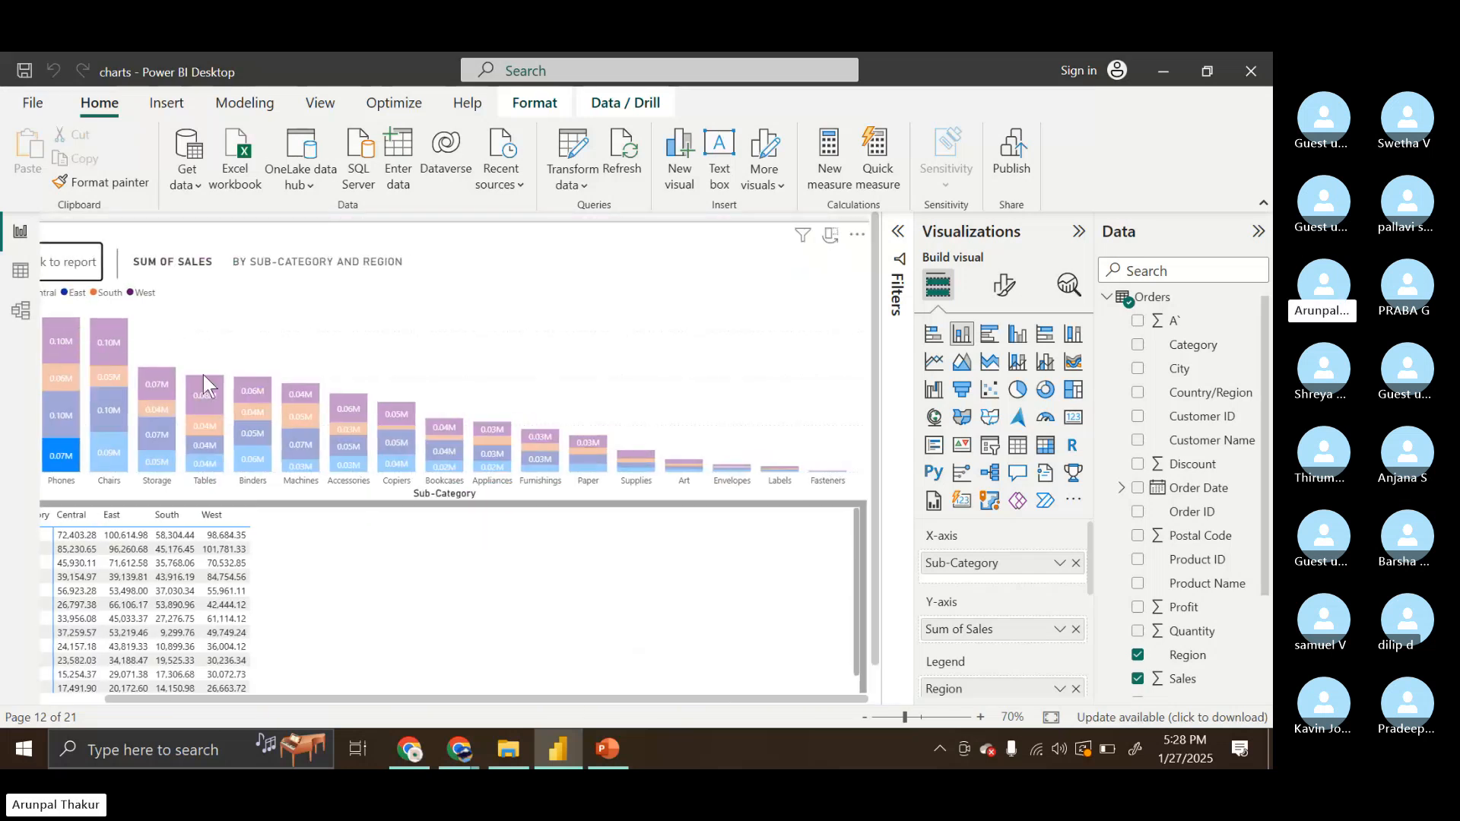
scroll(151, 337, left, 1)
scroll(150, 338, left, 1)
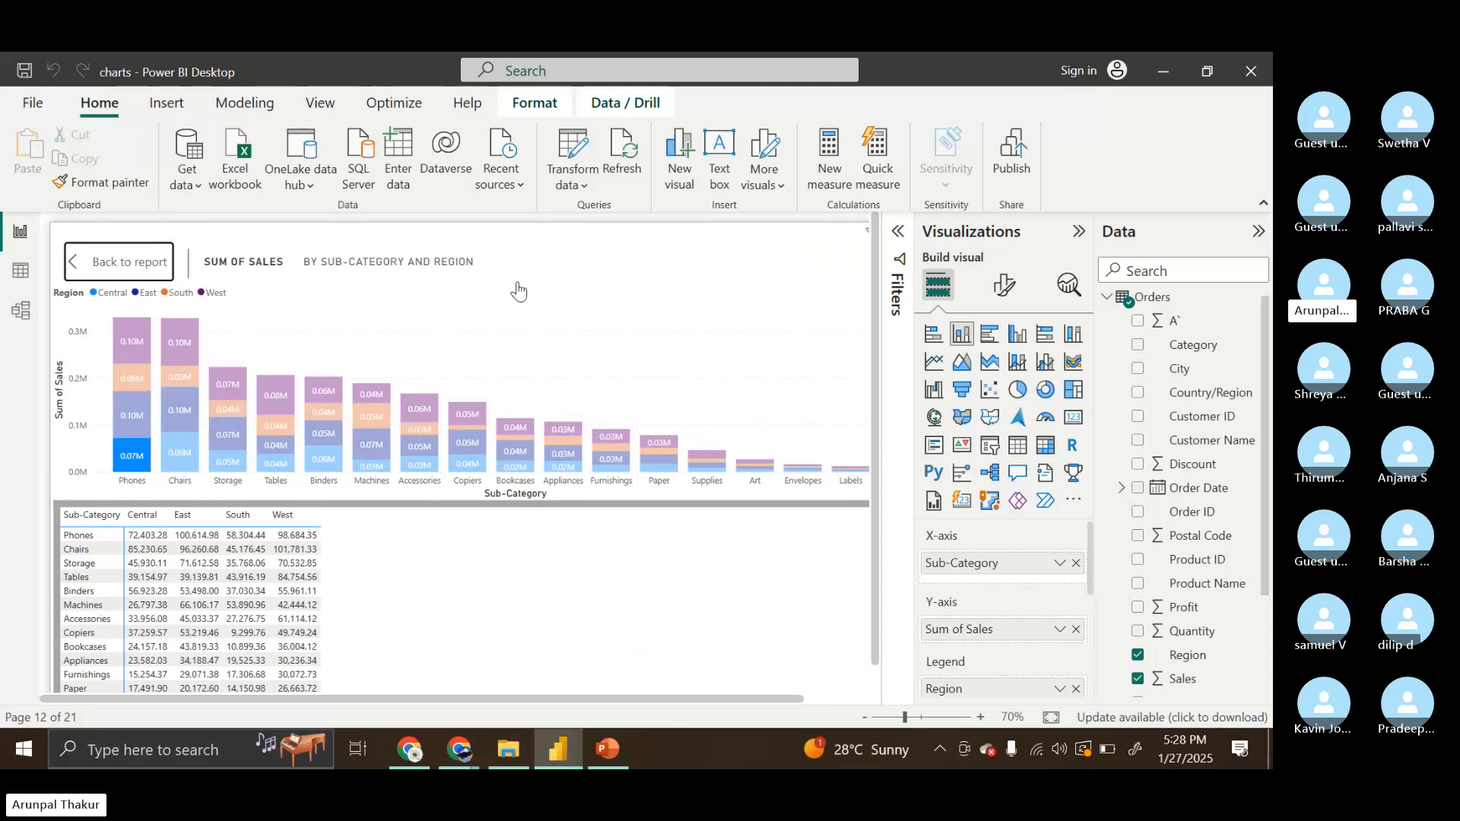
key(Escape)
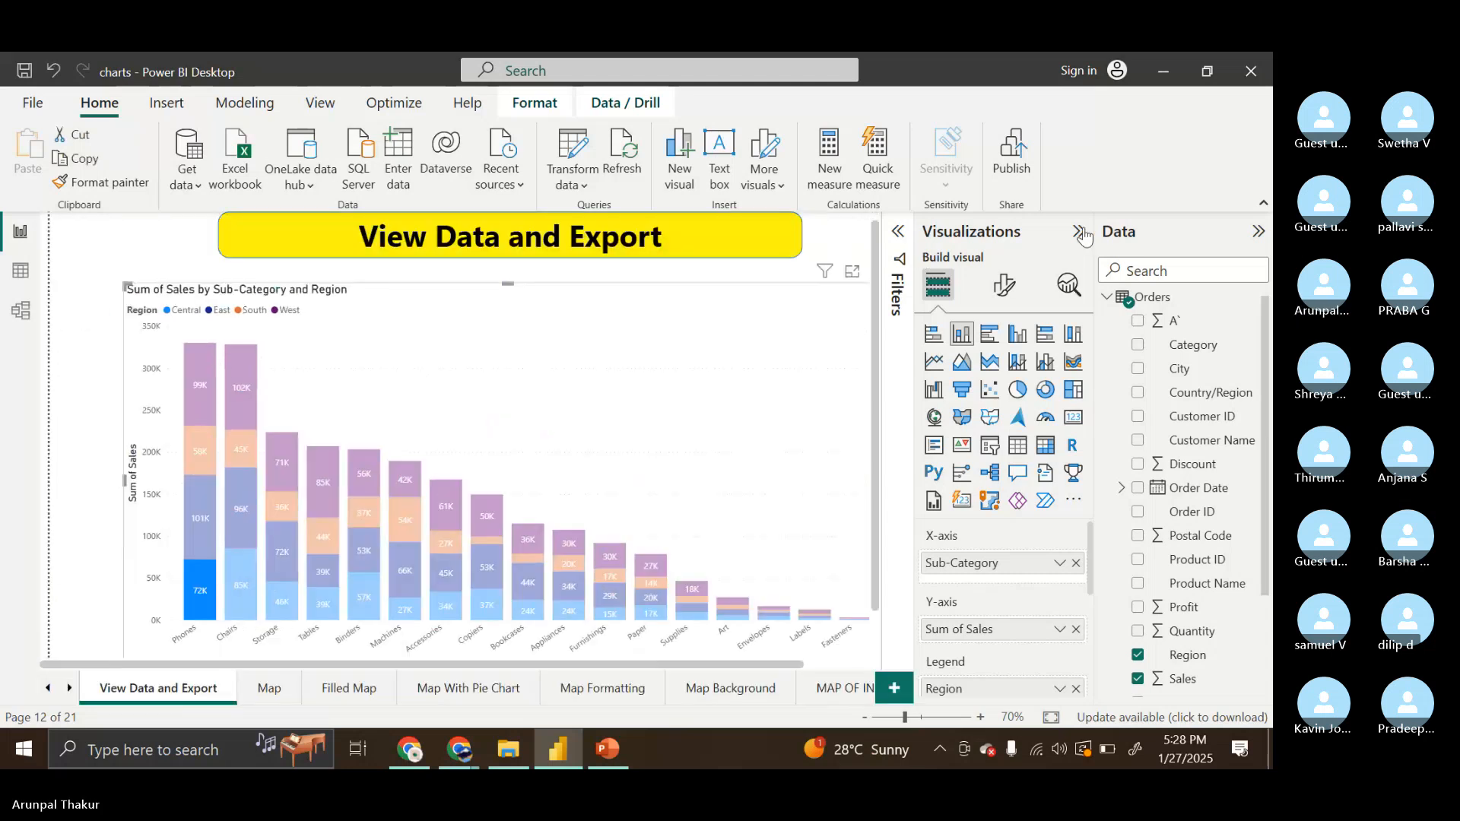
Collapse the Visualizations pane and show the data point for the Phones Central segment as a table
click(1079, 231)
right_click(250, 594)
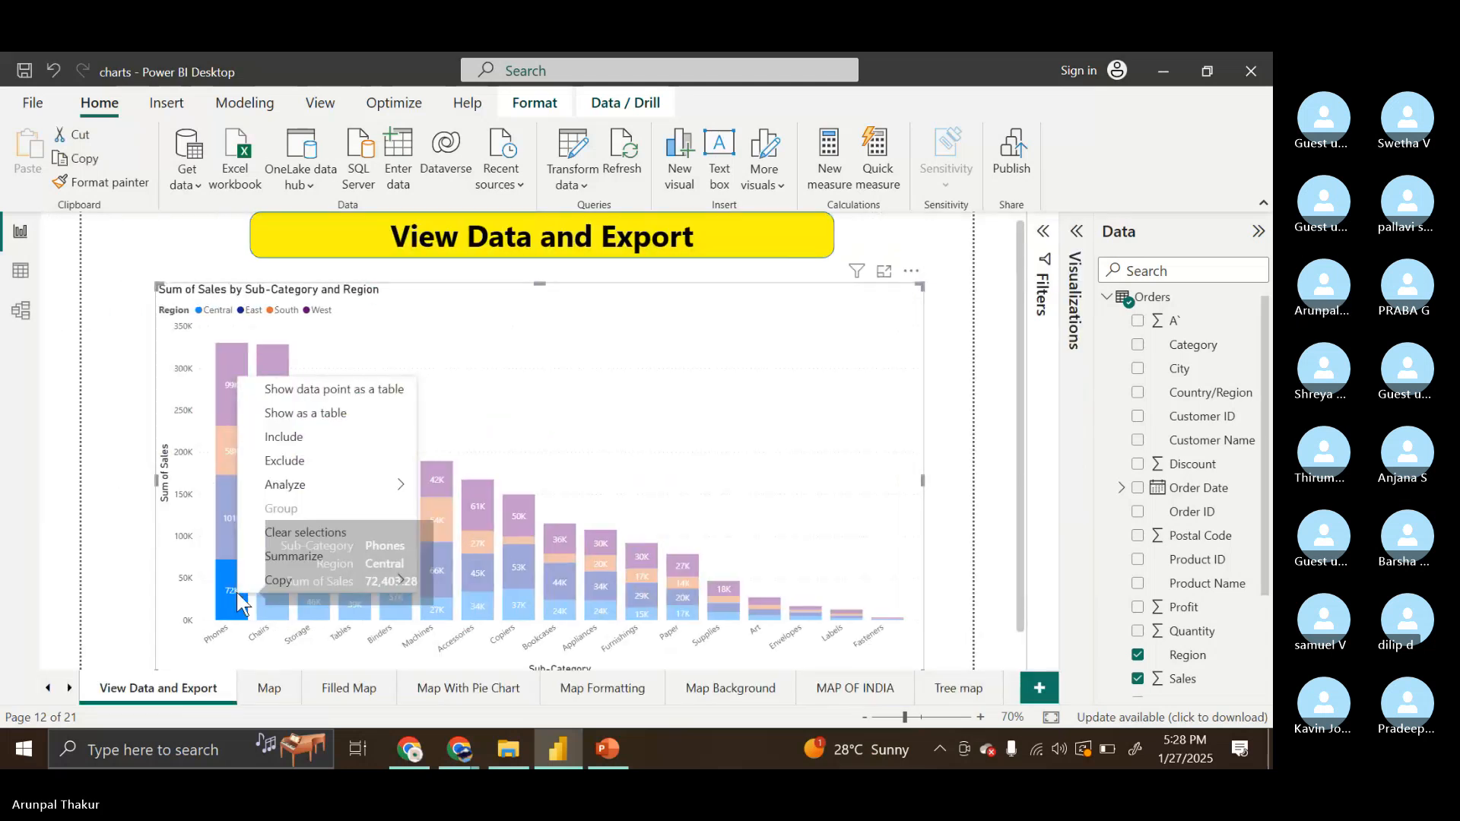
click(336, 398)
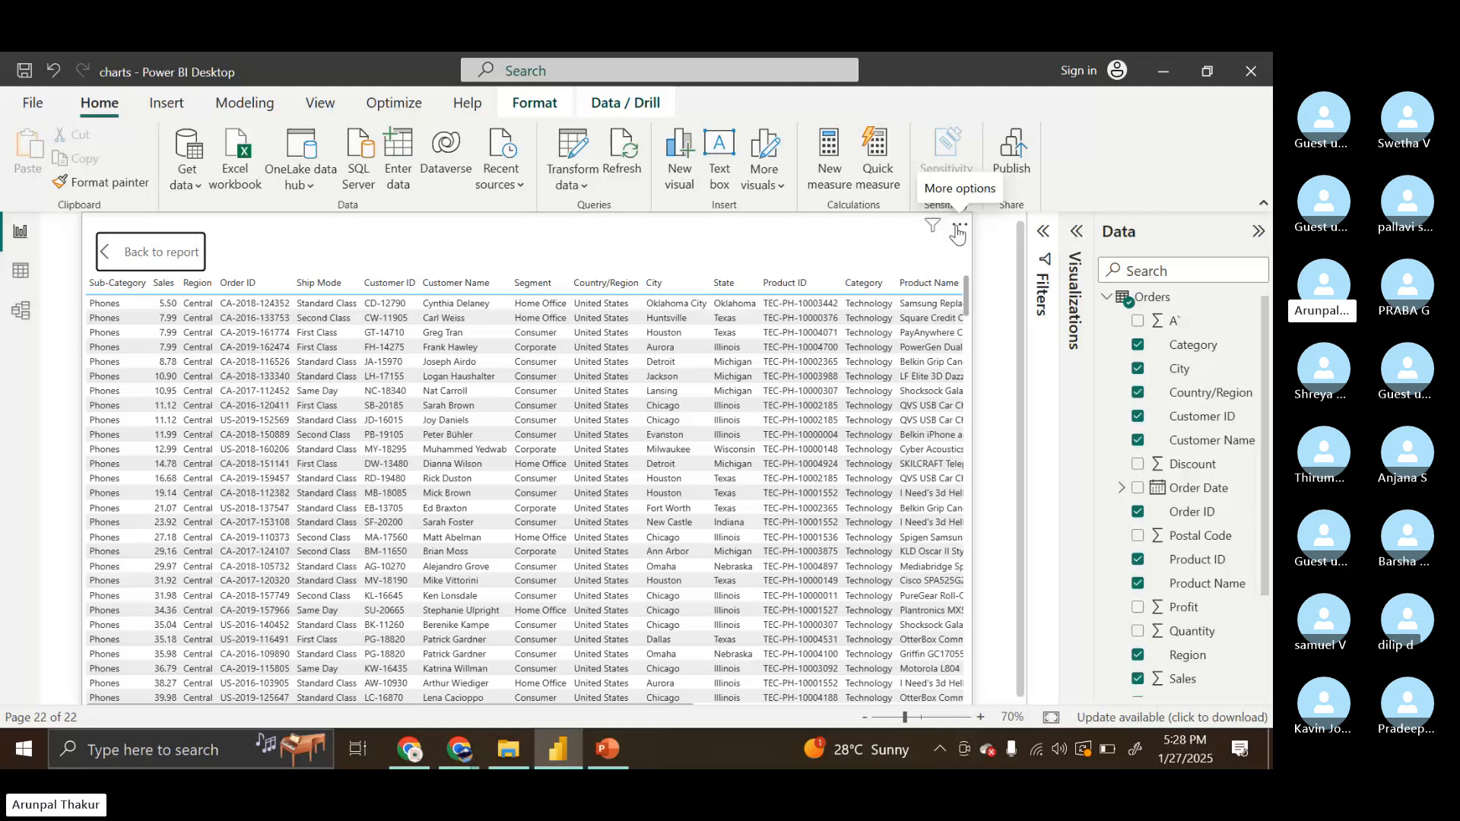
click(1044, 232)
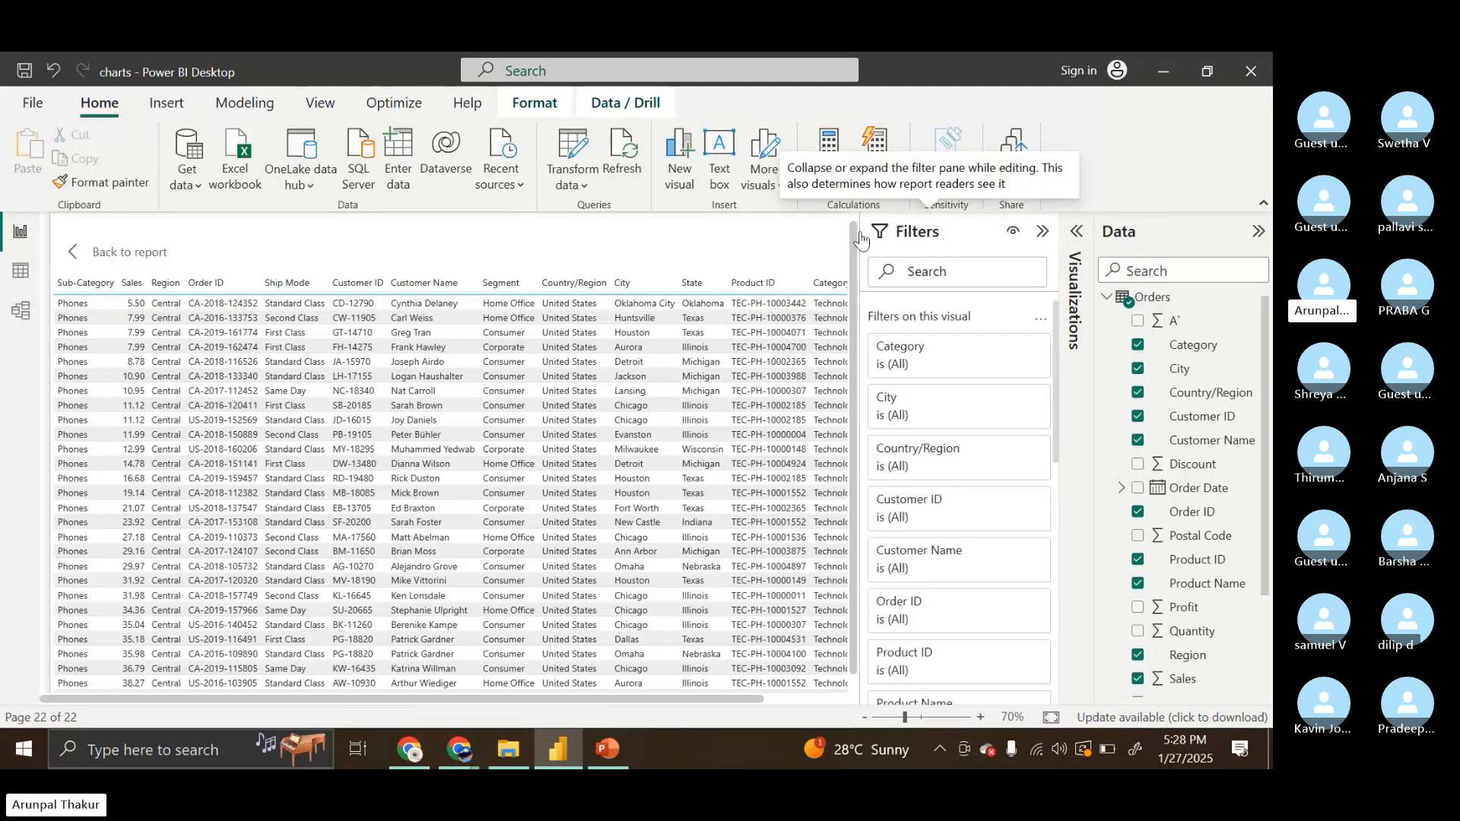
click(1042, 231)
Export the data point table to the Desktop as a CSV file named "sub-cat phones"
click(961, 226)
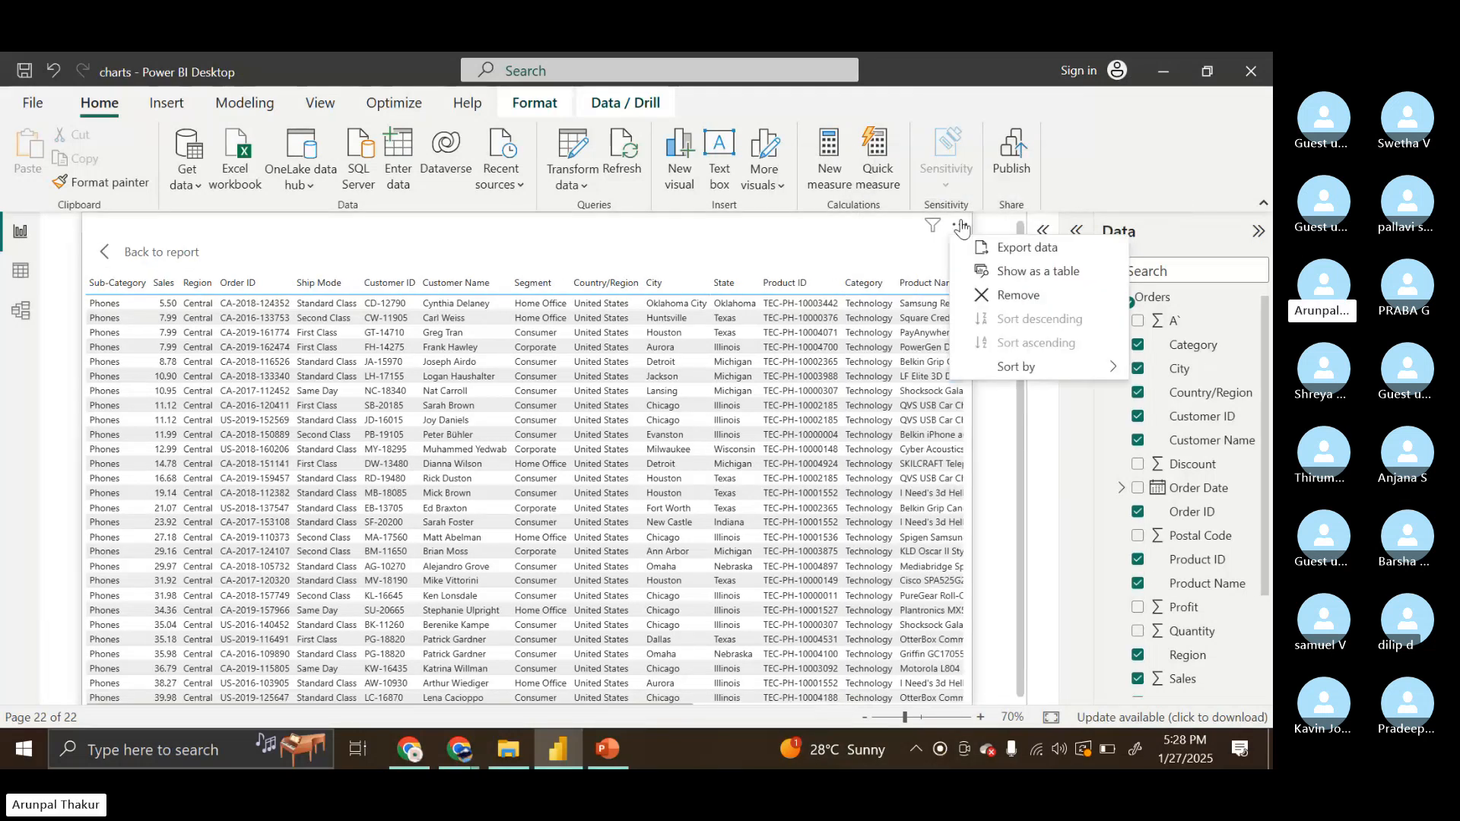
click(1024, 250)
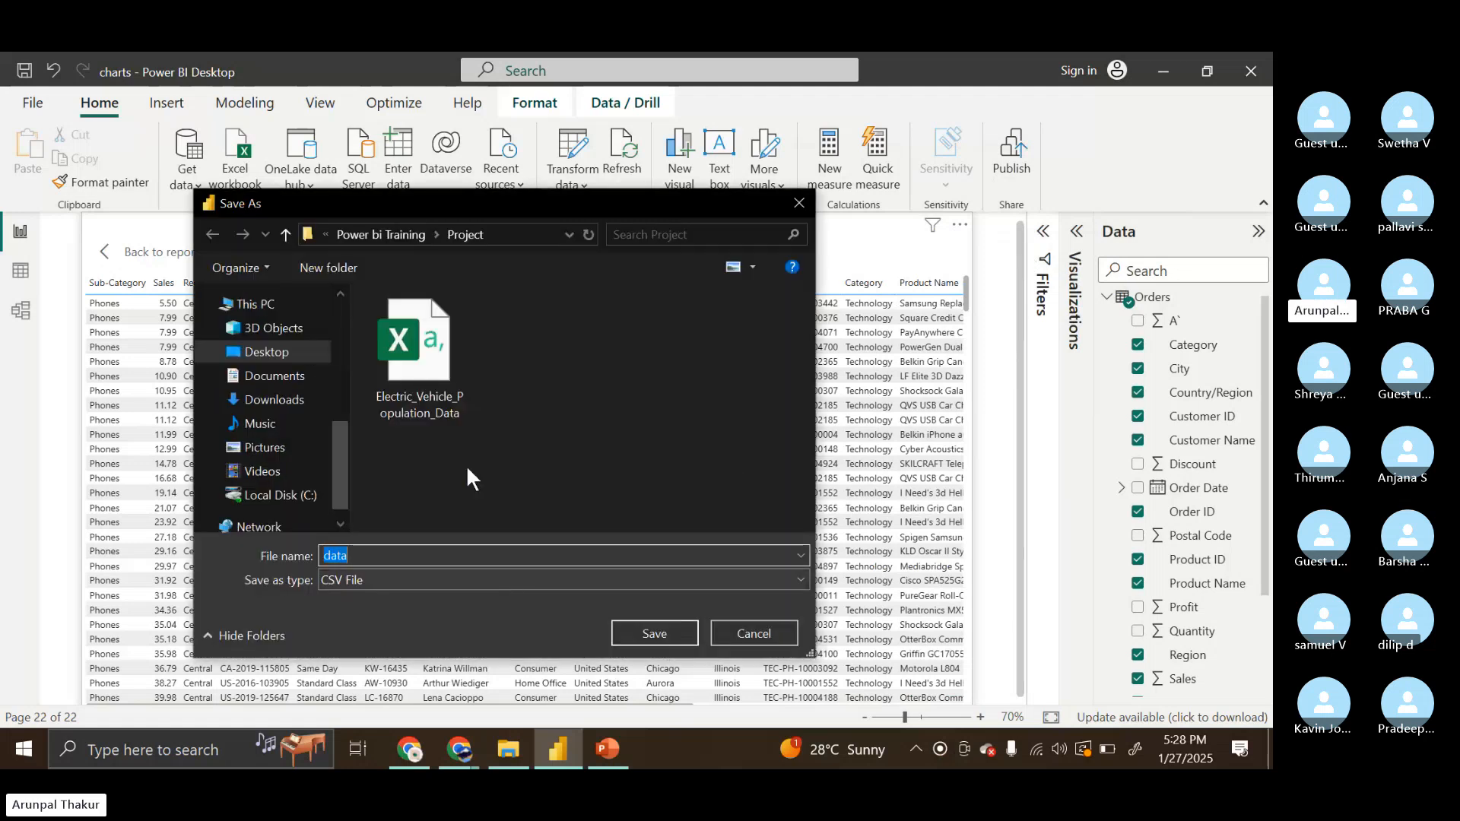
click(272, 356)
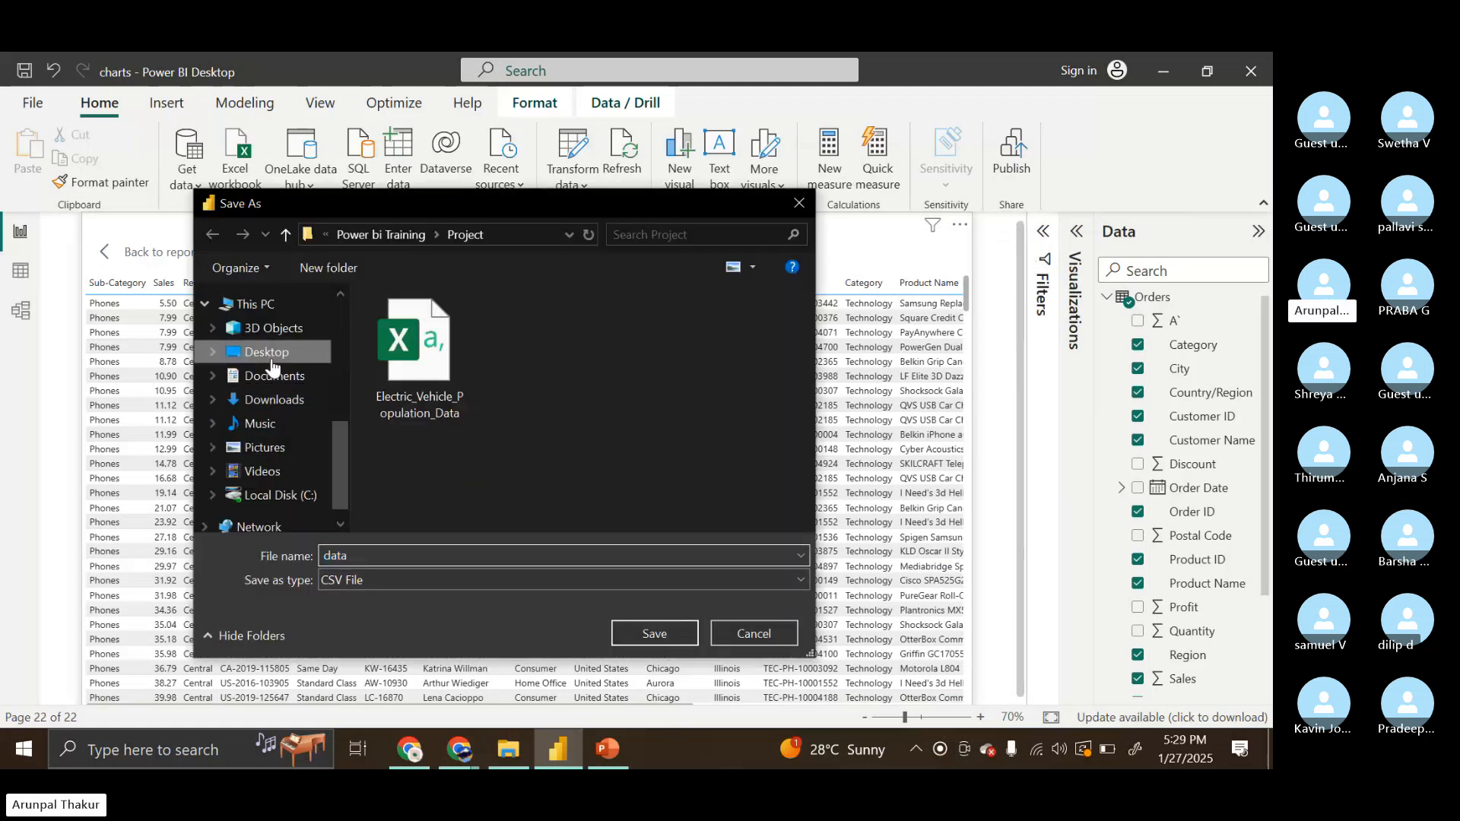
click(370, 563)
key(BackSpace)
text(sub-)
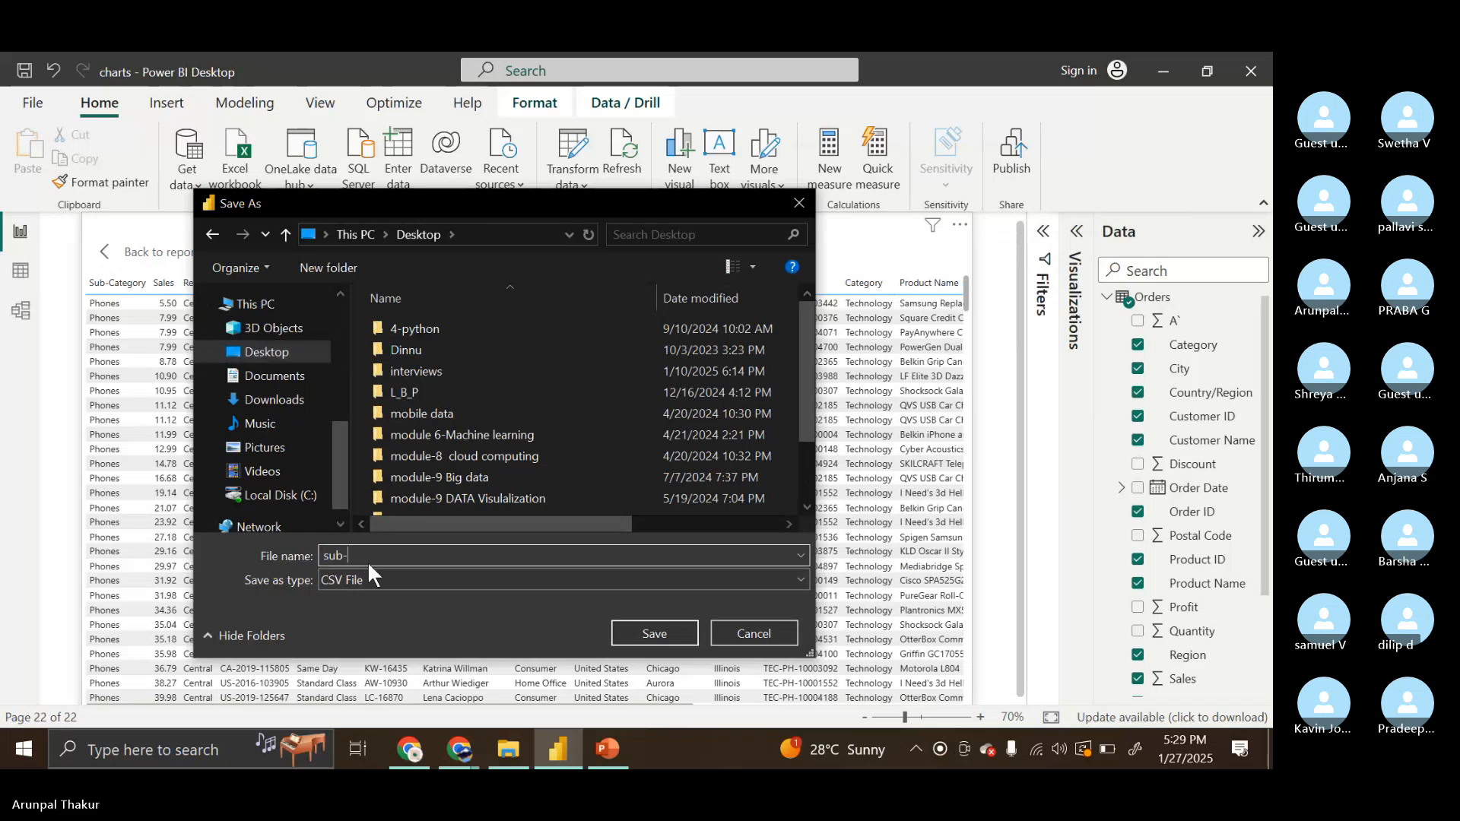
text(cat p)
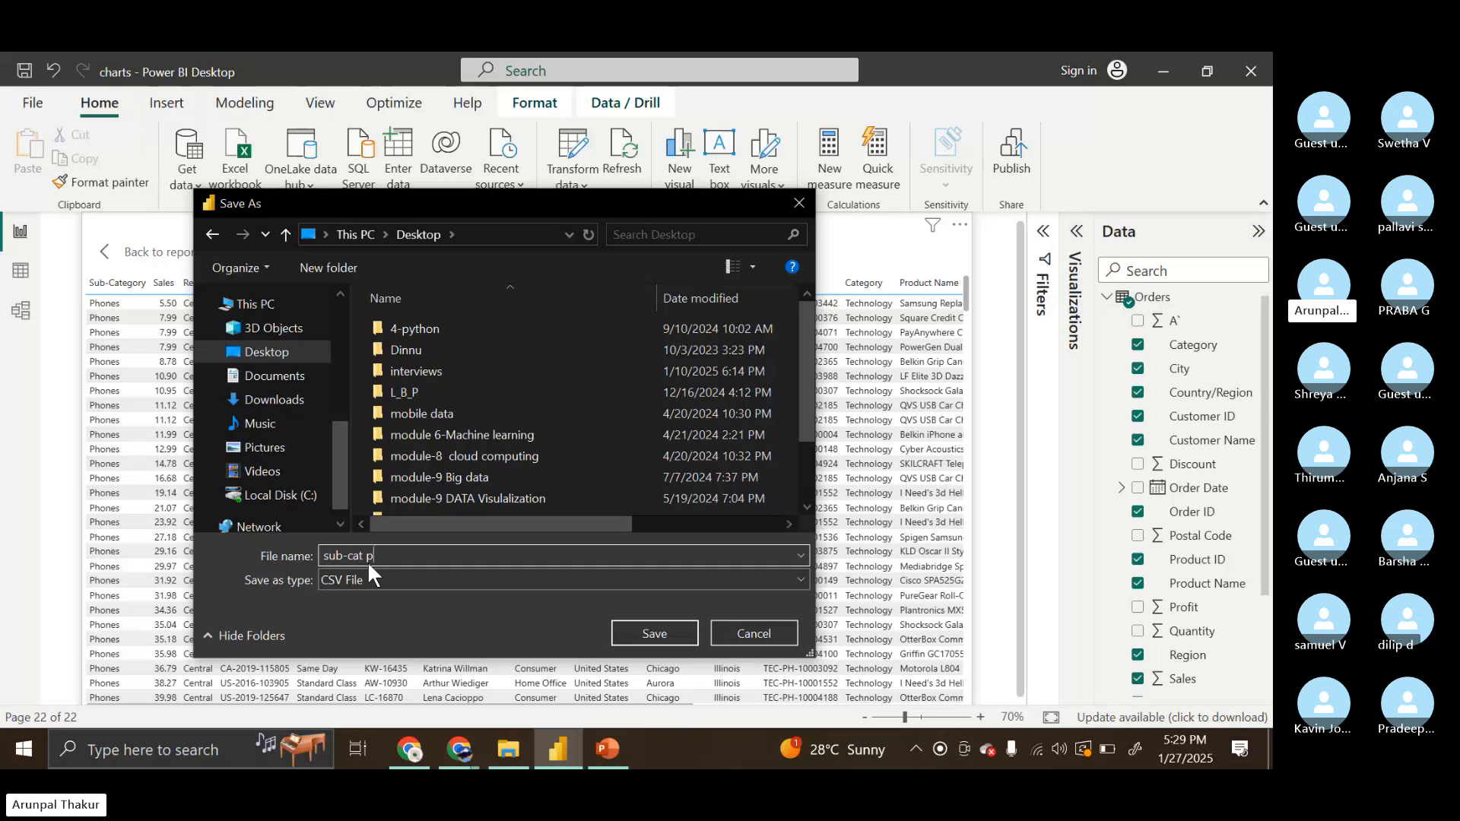
text(hones)
click(683, 634)
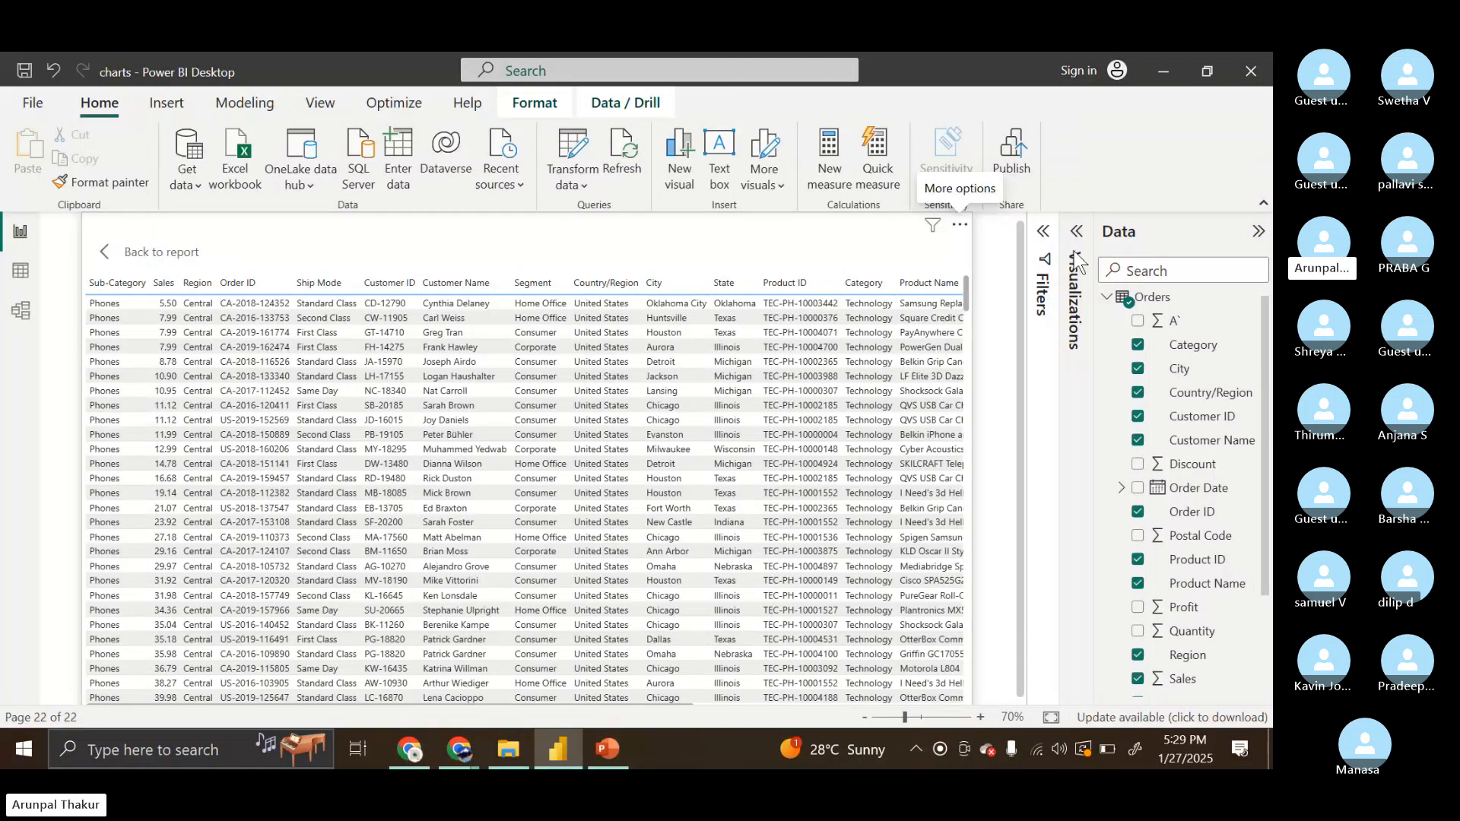
Minimise the open windows, open the exported sub-cat phones file in Excel without converting its data, examine its rows and close it
click(1153, 76)
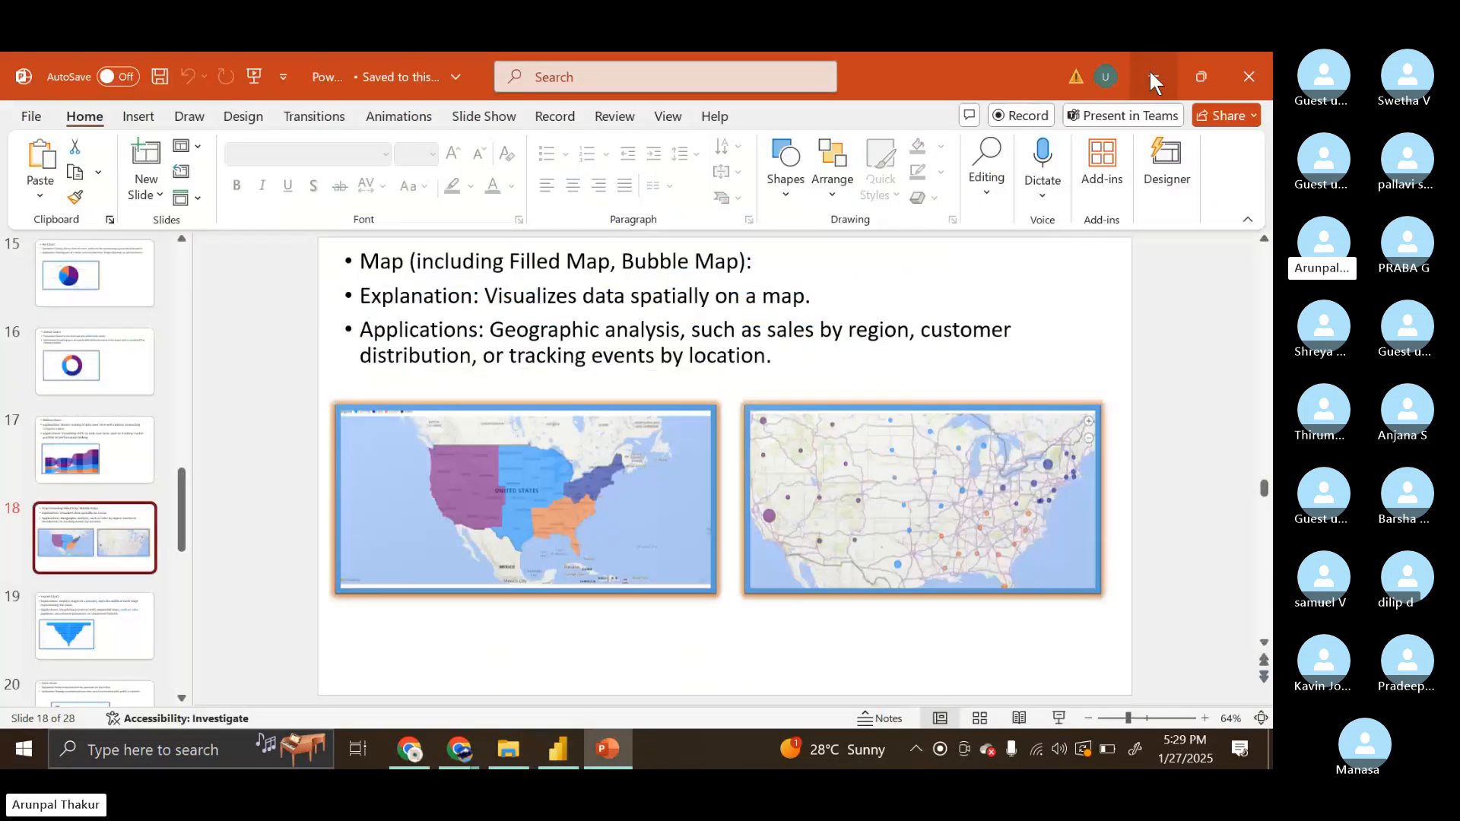
click(1150, 74)
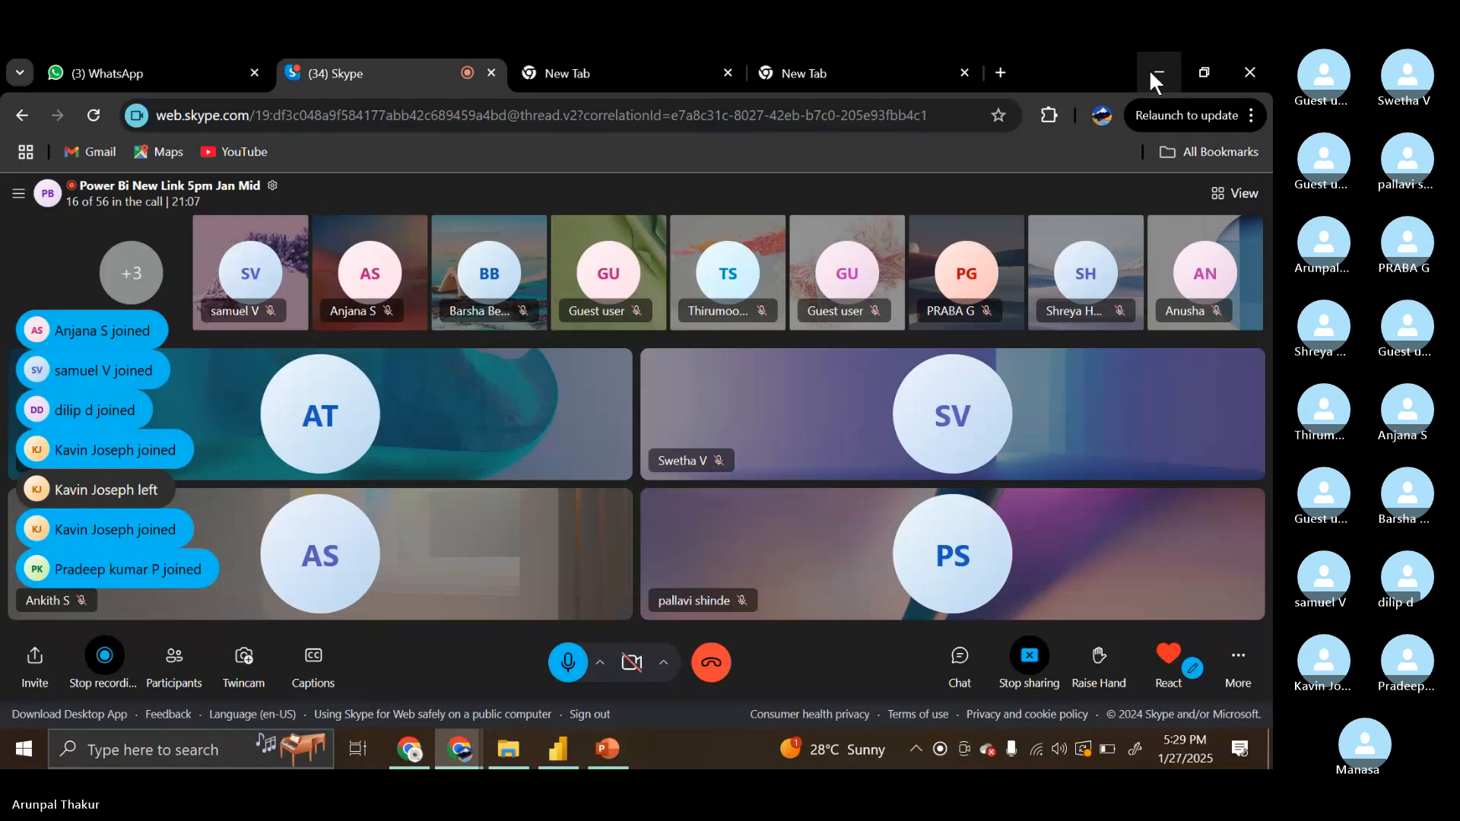
click(1155, 78)
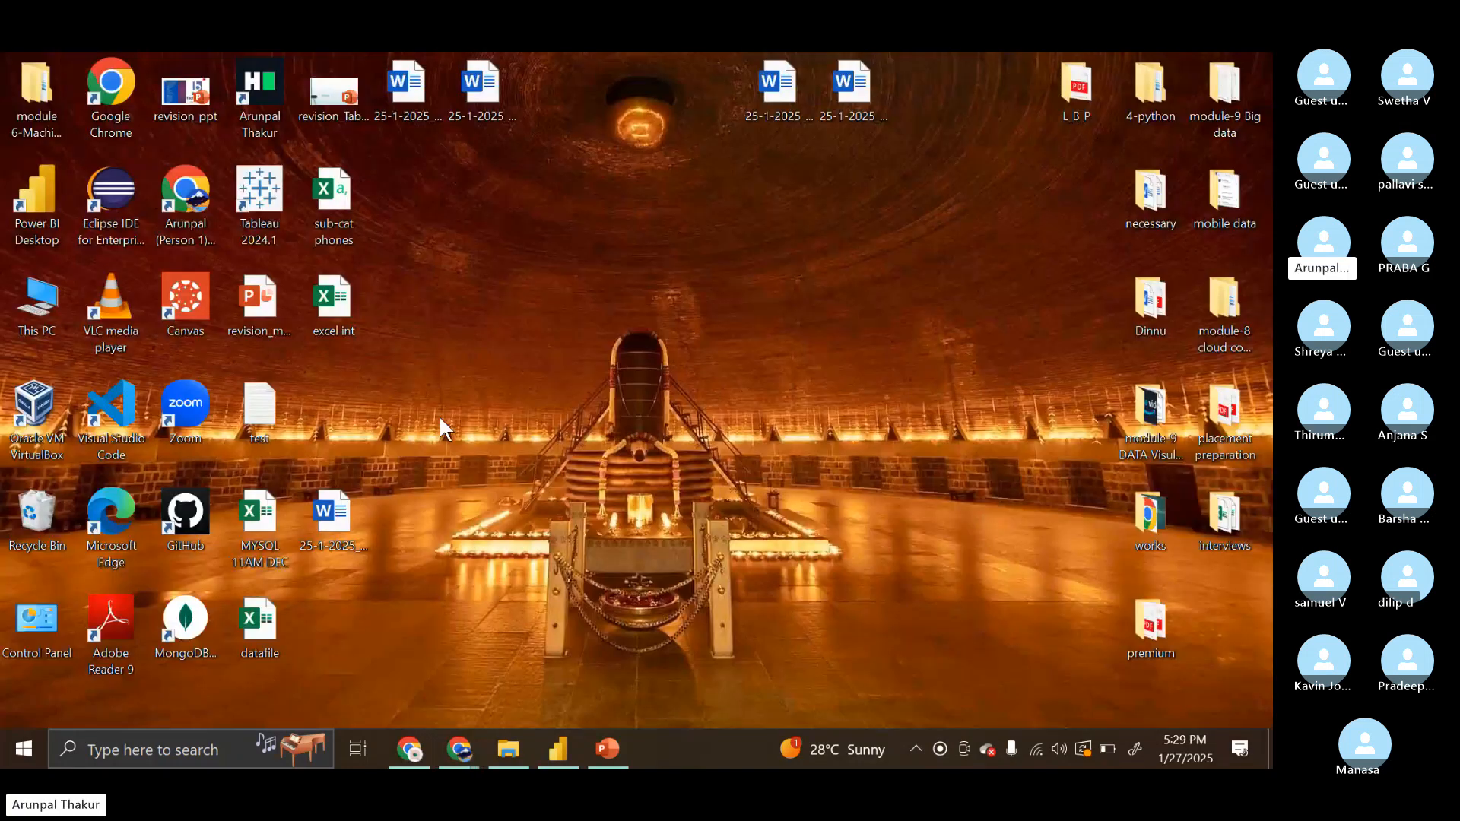
double_click(337, 178)
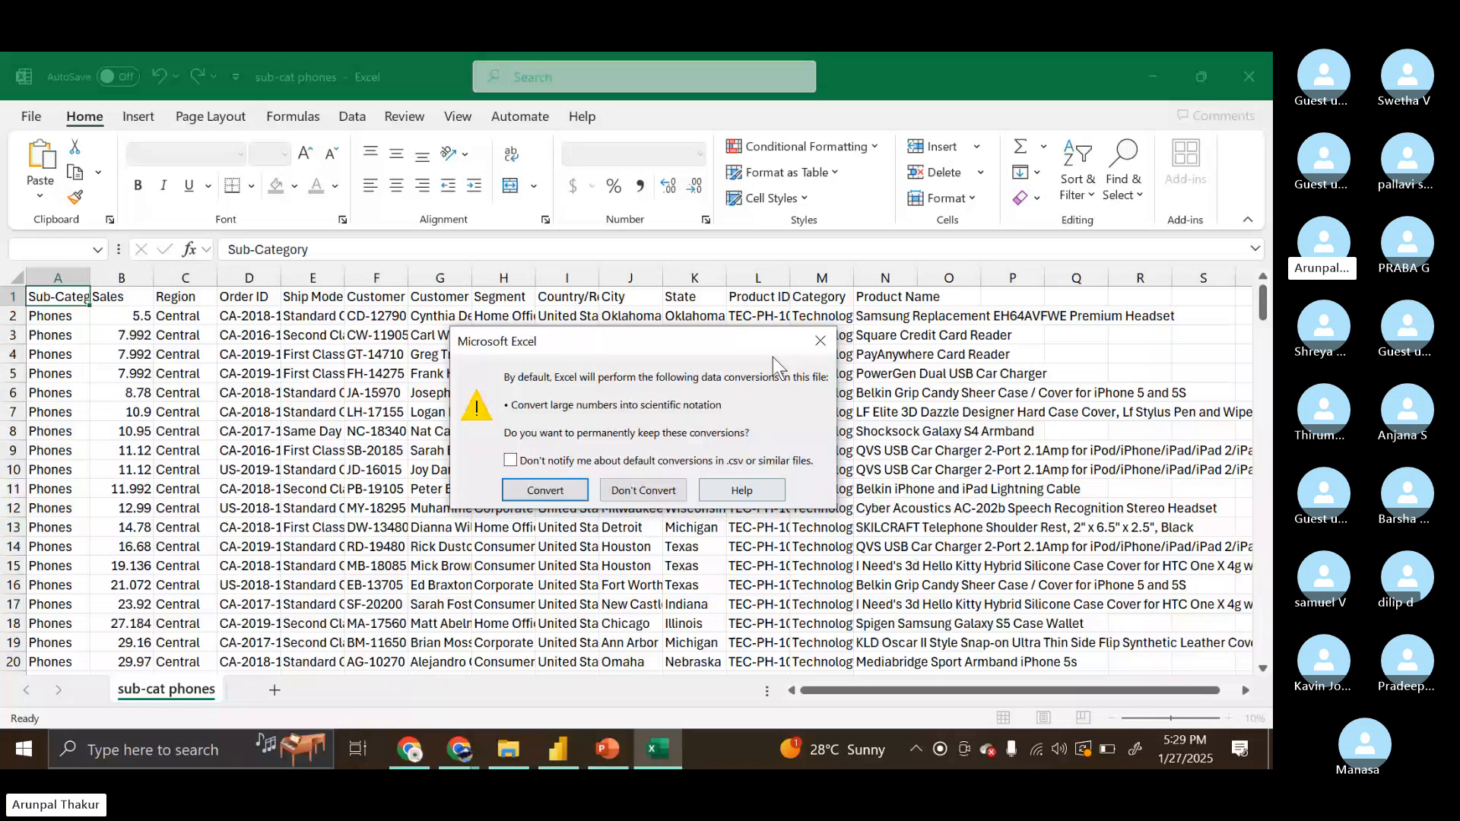
click(817, 339)
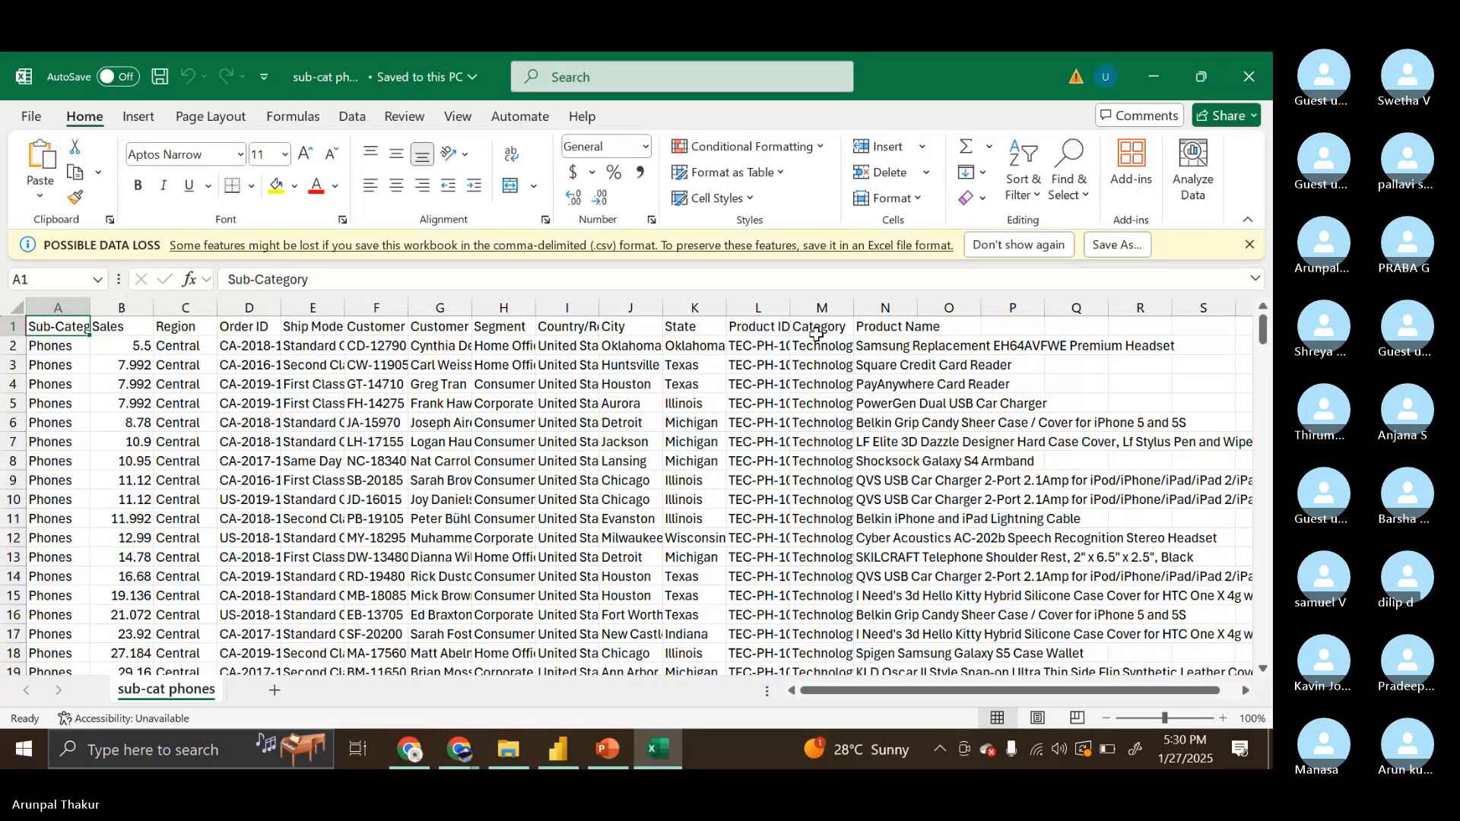
click(1253, 62)
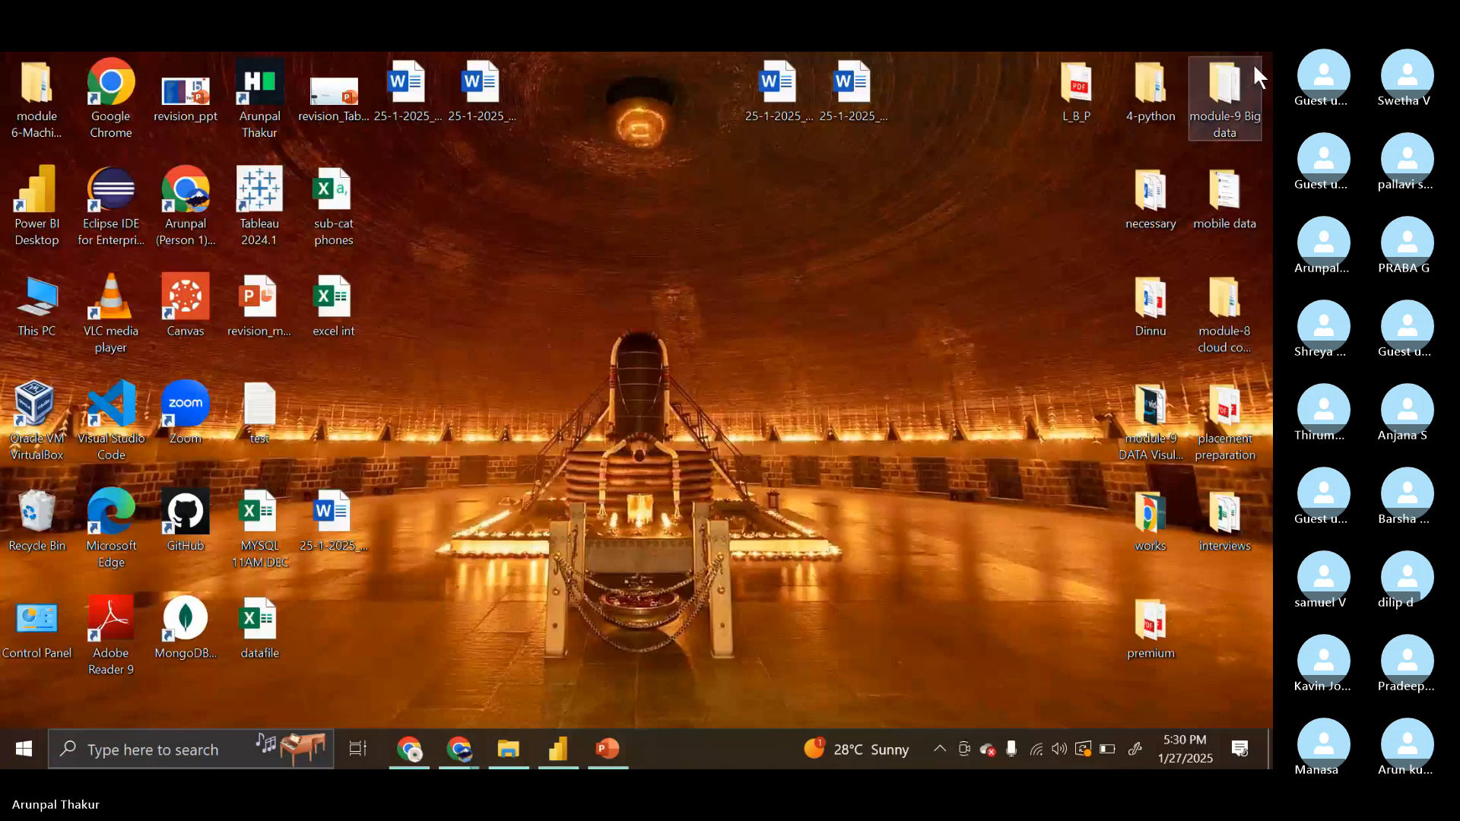
Switch back to Power BI and leave the data point table for the View Data and Export report page
right_click(349, 201)
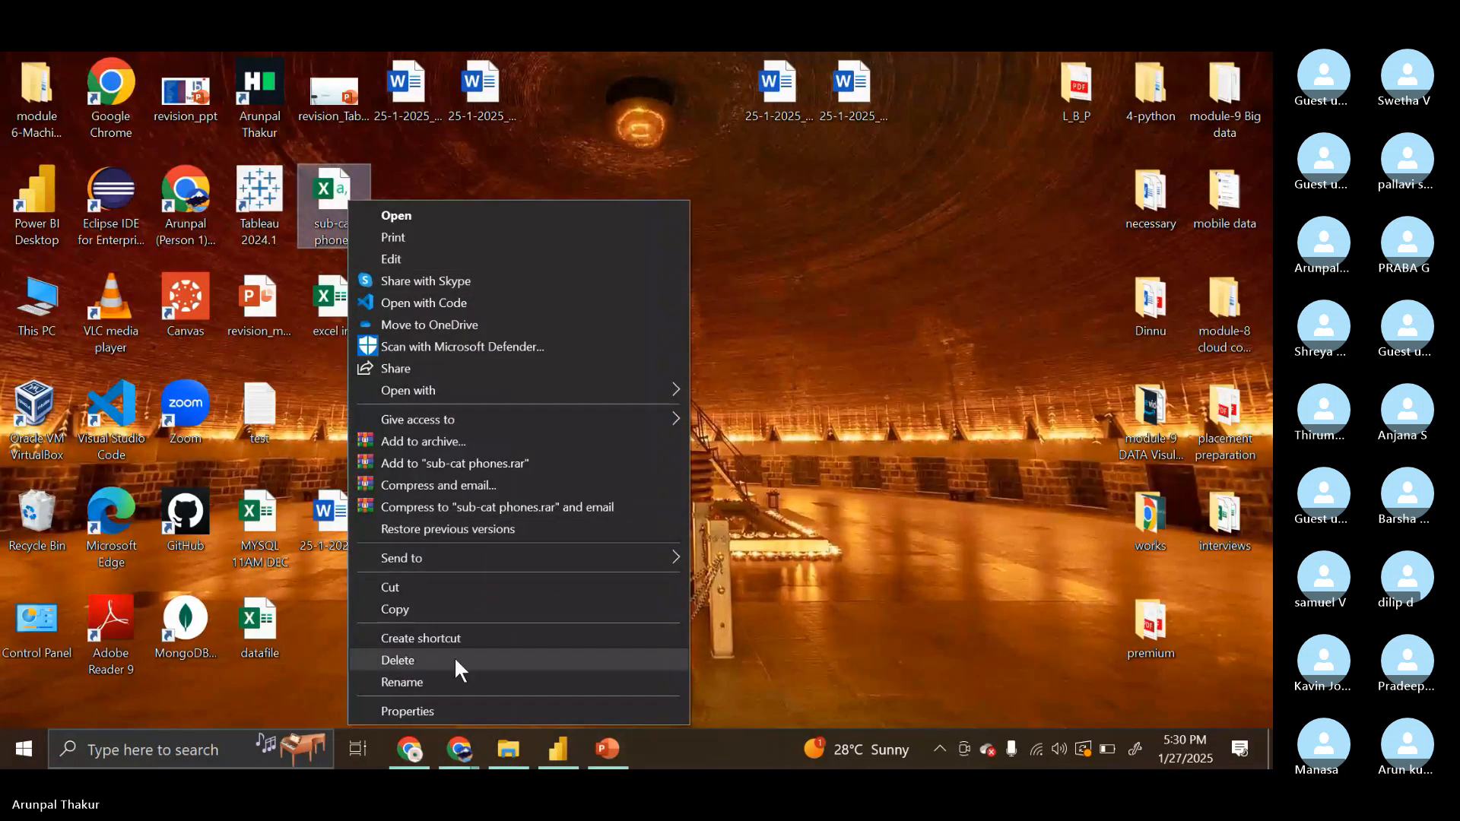
click(562, 748)
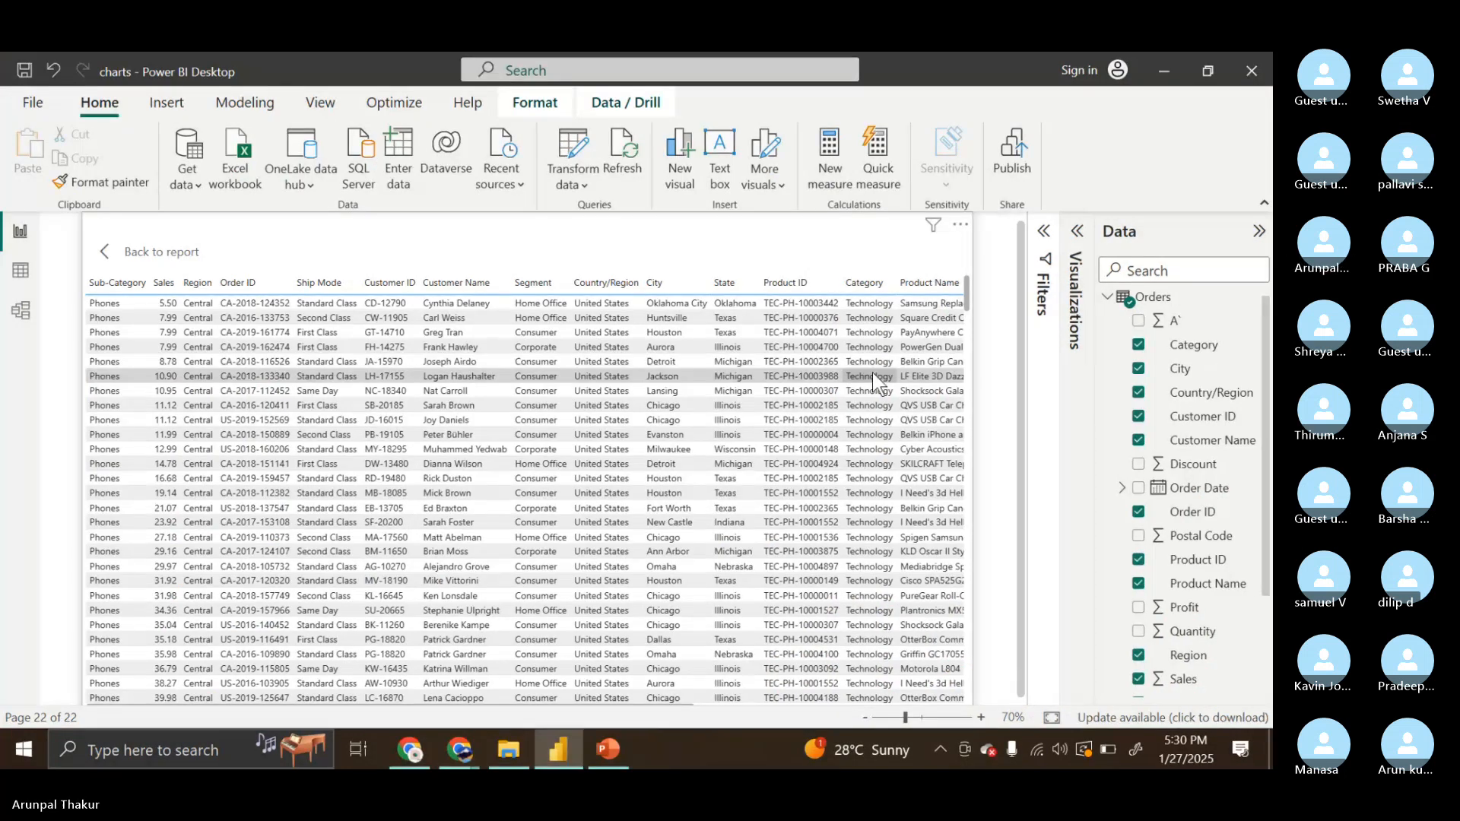
click(229, 256)
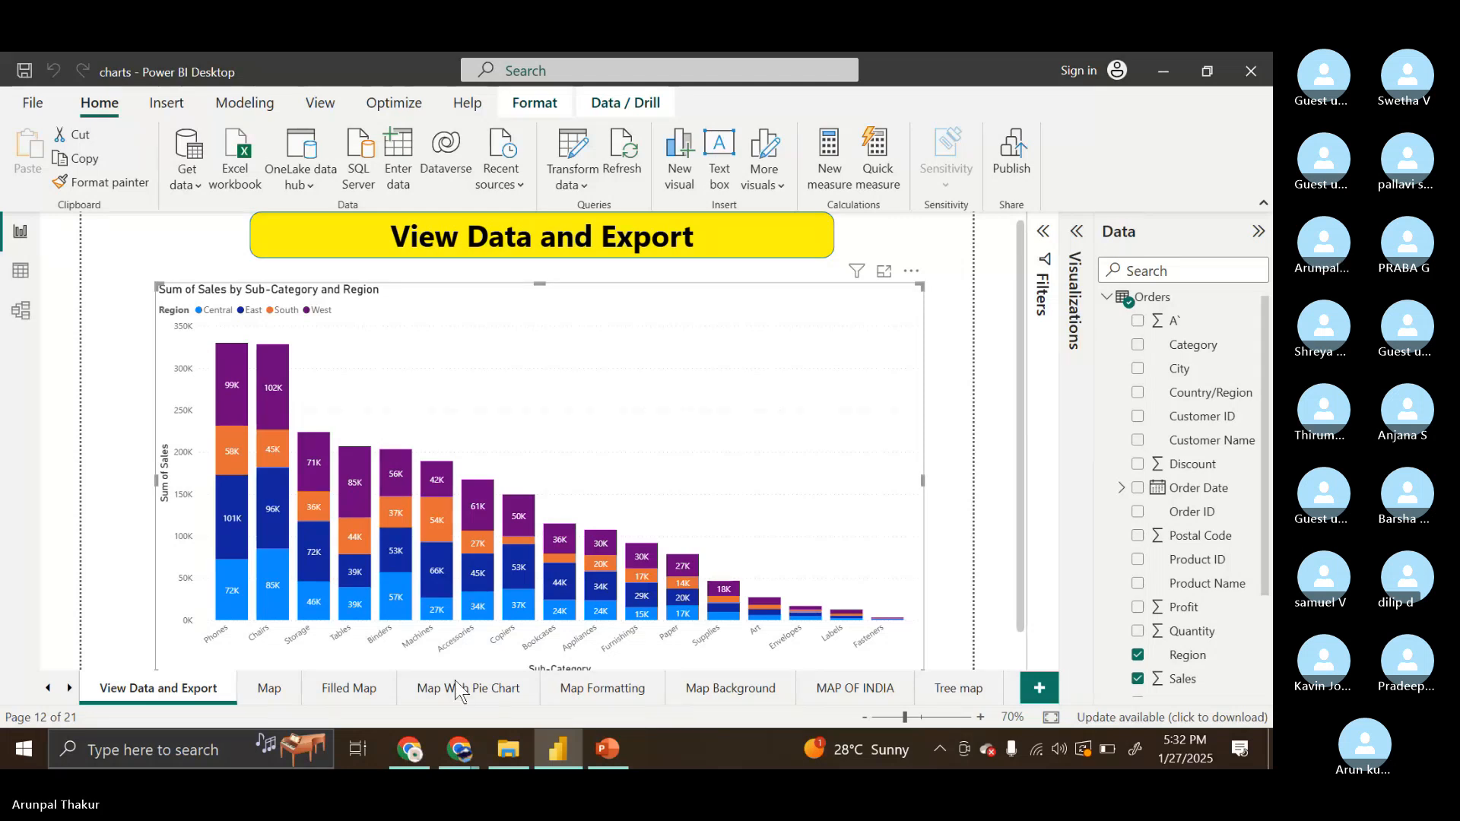
View the map on the Map page, and remove the State map visual from the Filled Map page
click(265, 689)
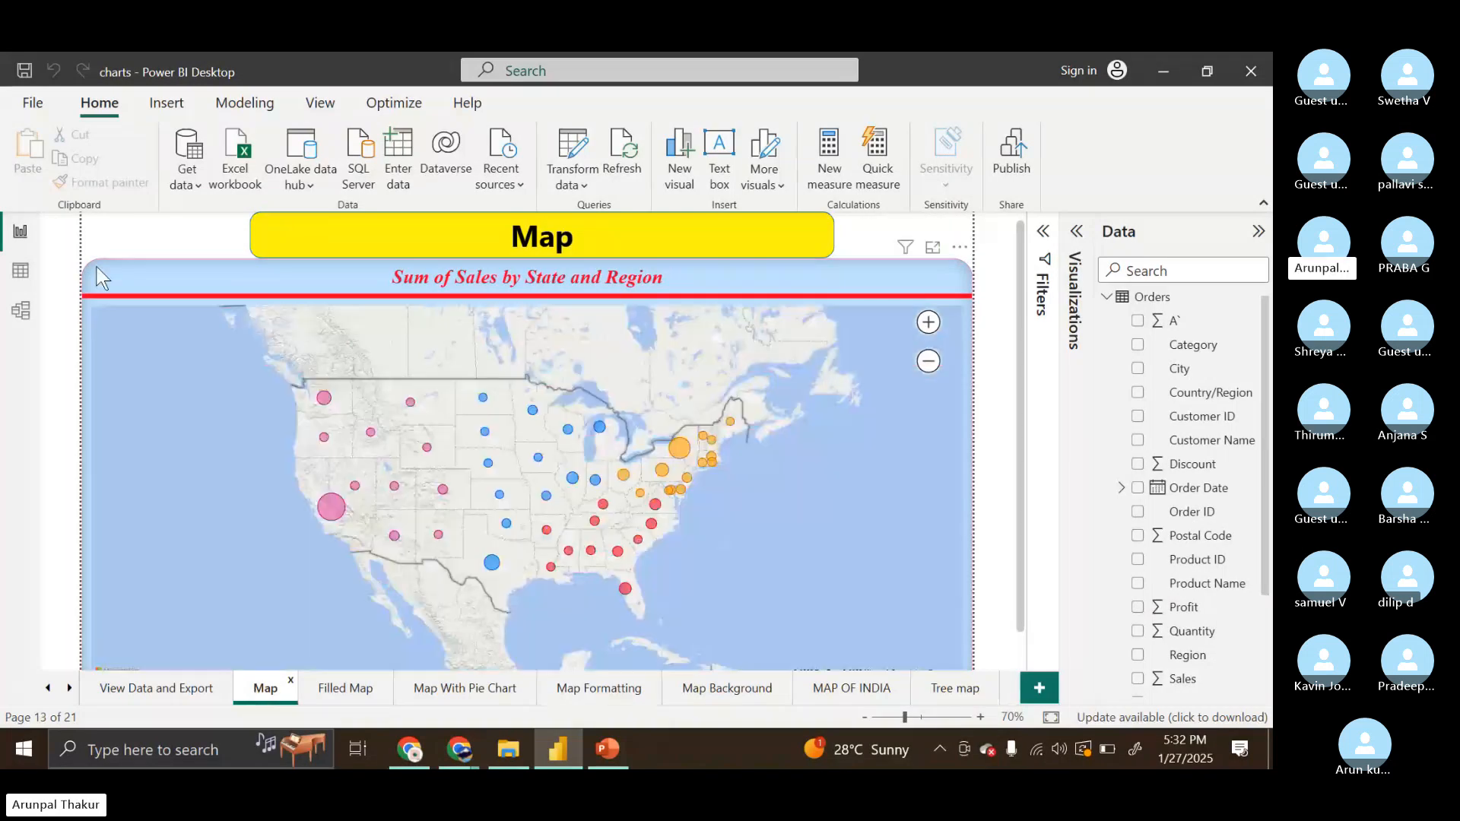
click(103, 278)
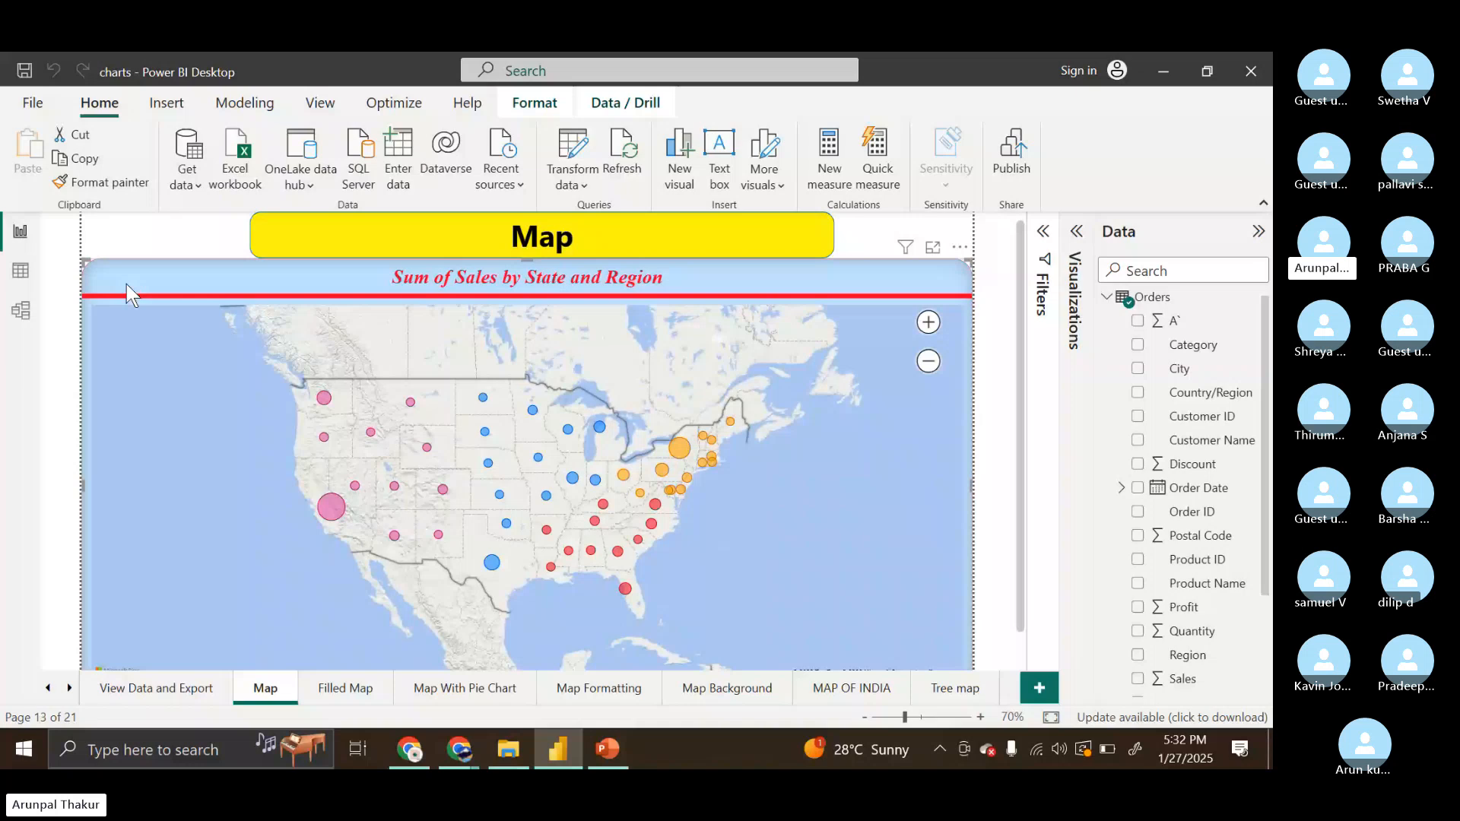
click(373, 684)
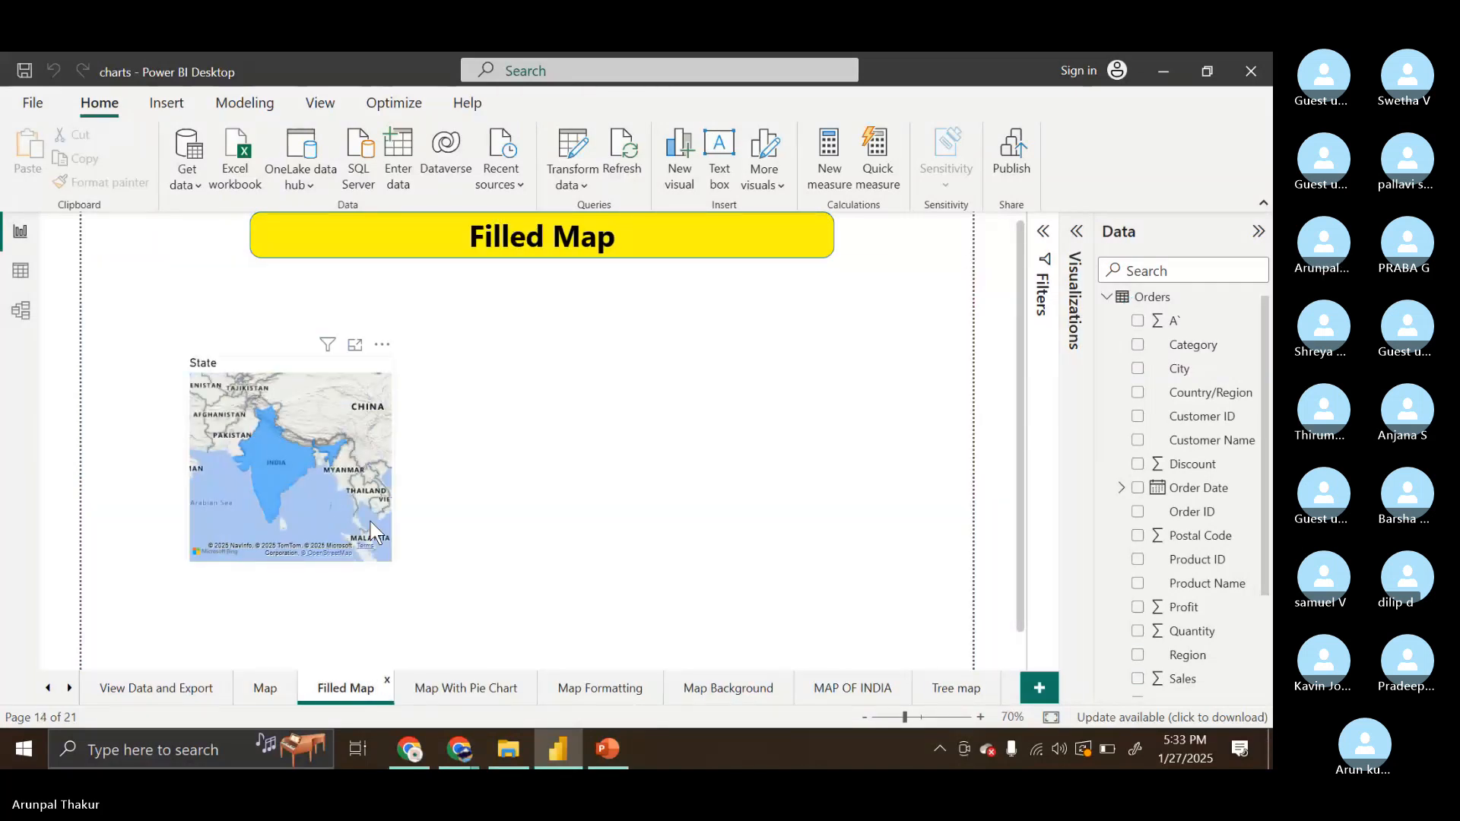
click(382, 346)
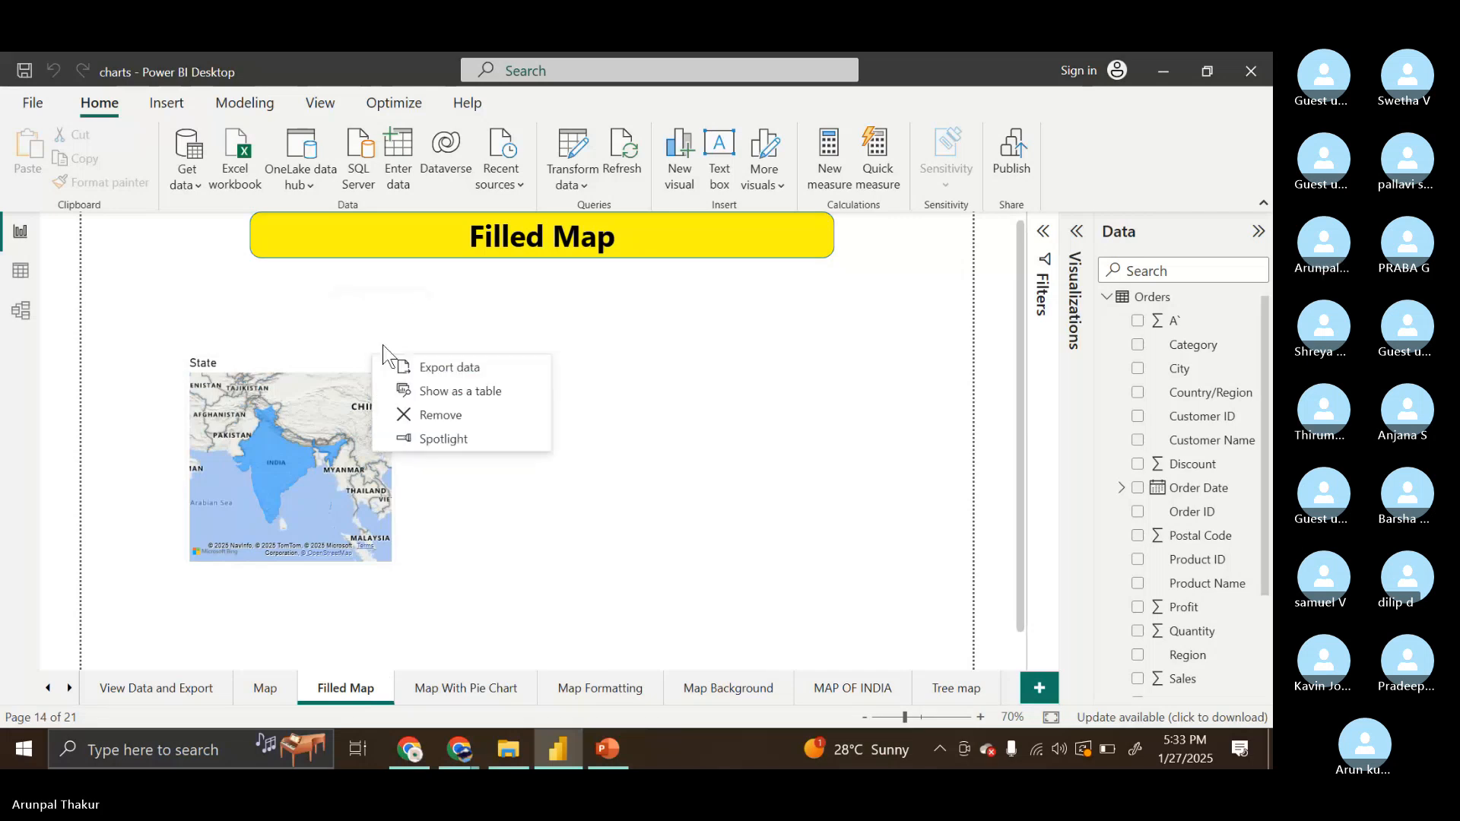
click(441, 414)
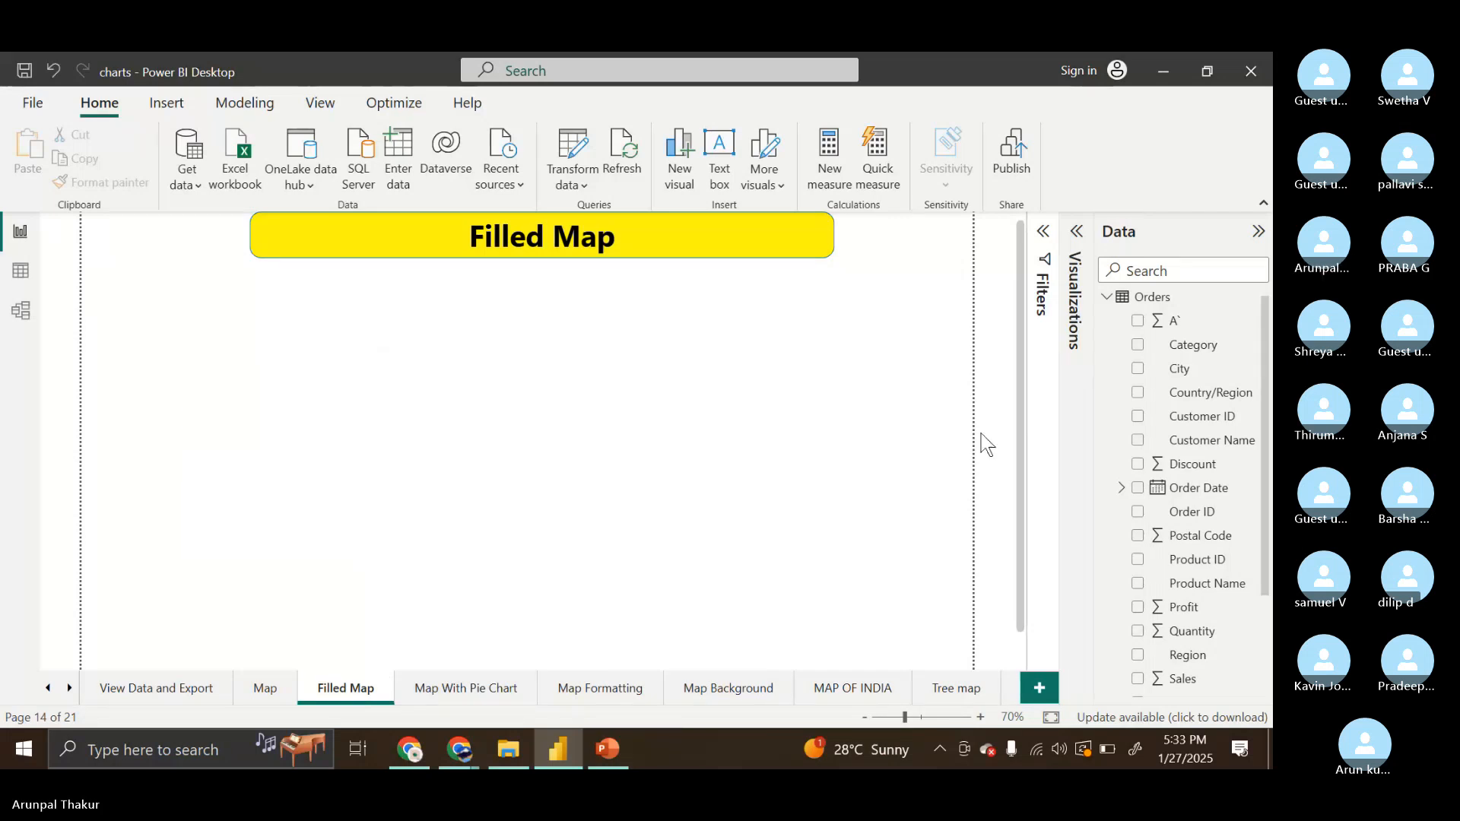
On the Map page, shrink the Sum of Sales by State and Region map to less than half the page width, leaving space beside it
click(266, 689)
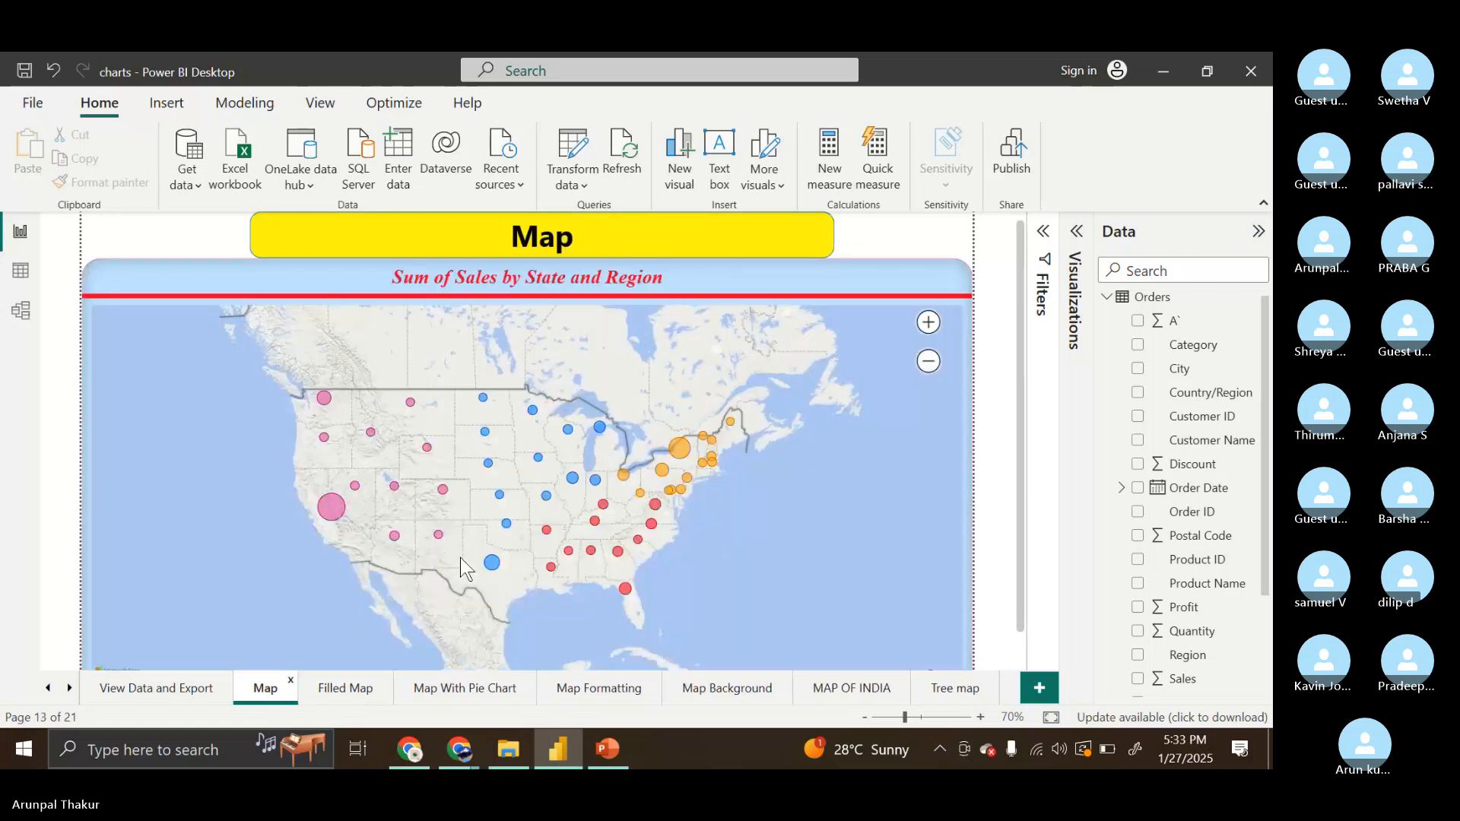
click(122, 250)
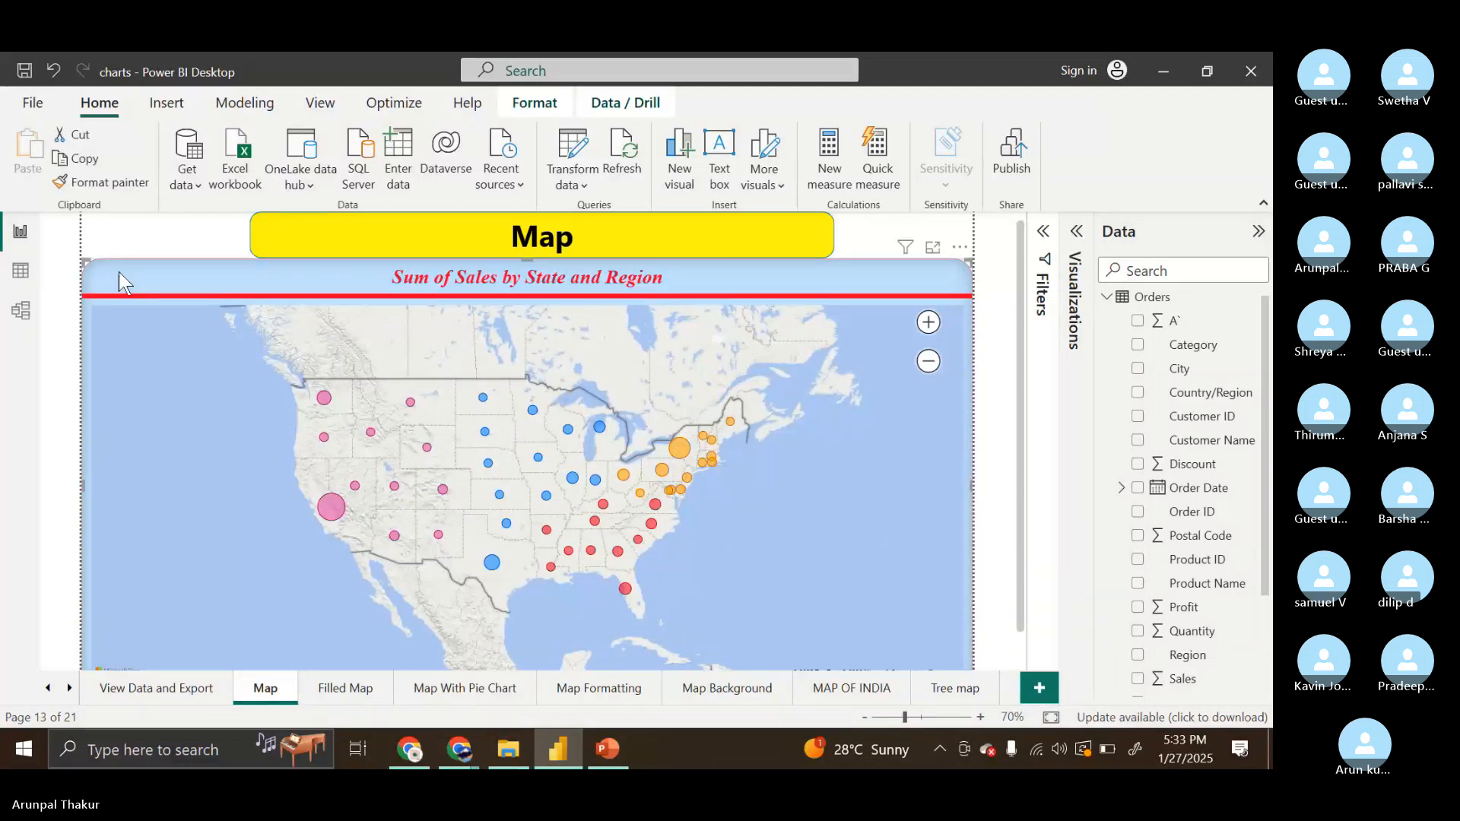
drag(119, 272, 249, 295)
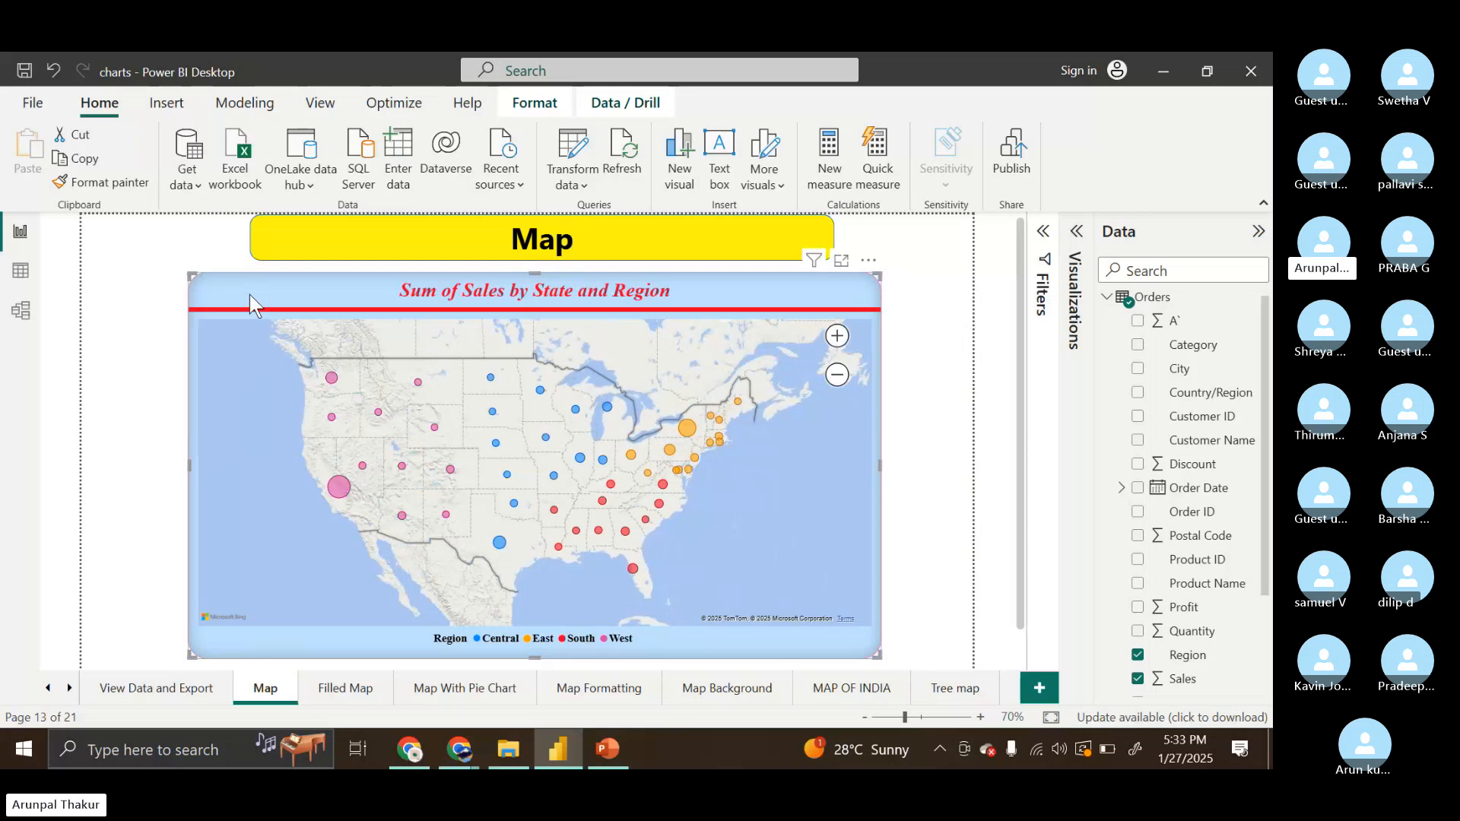
scroll(800, 619, down, 1)
drag(880, 638, 736, 586)
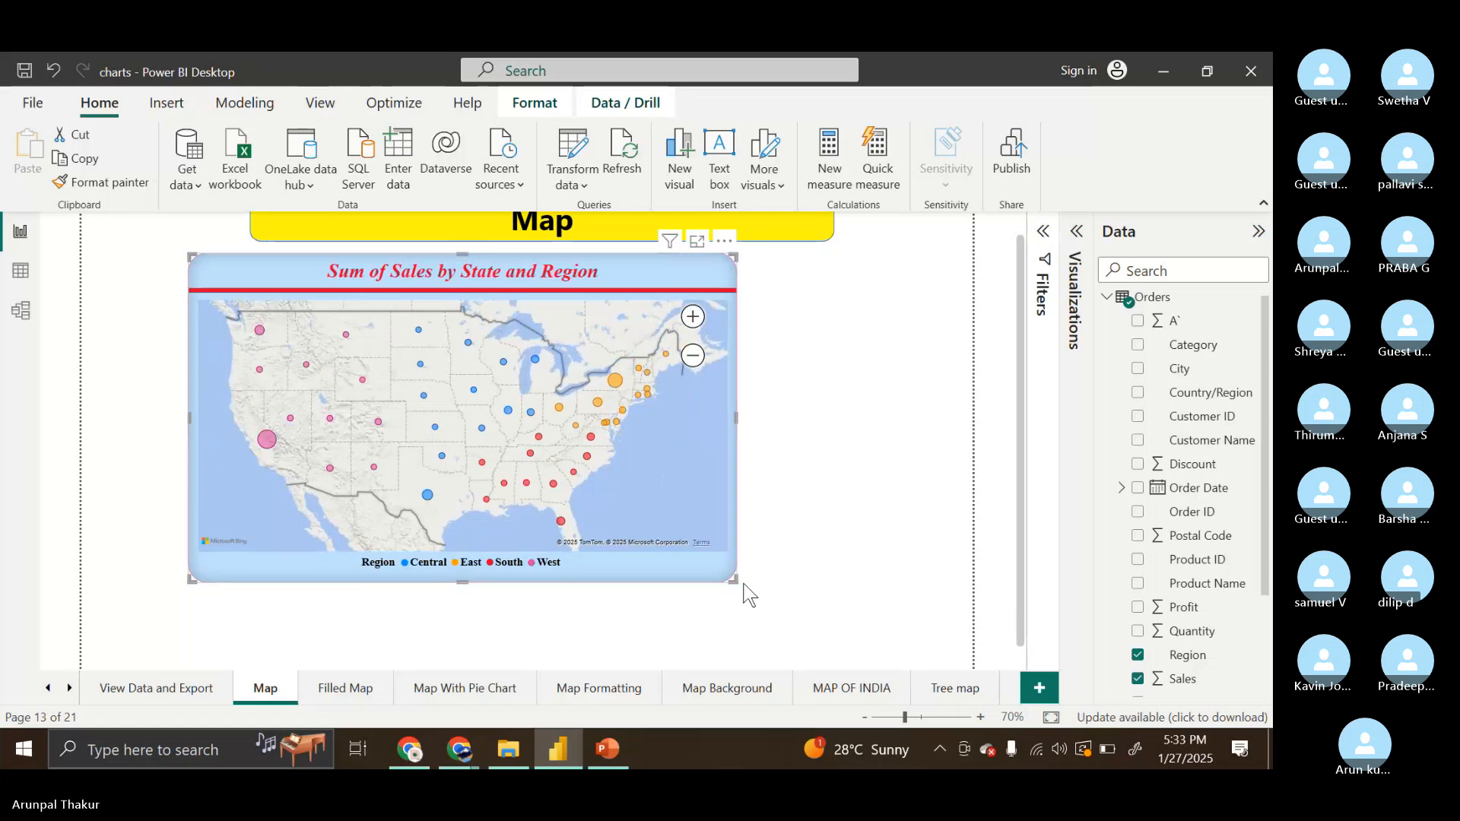
drag(735, 578, 620, 575)
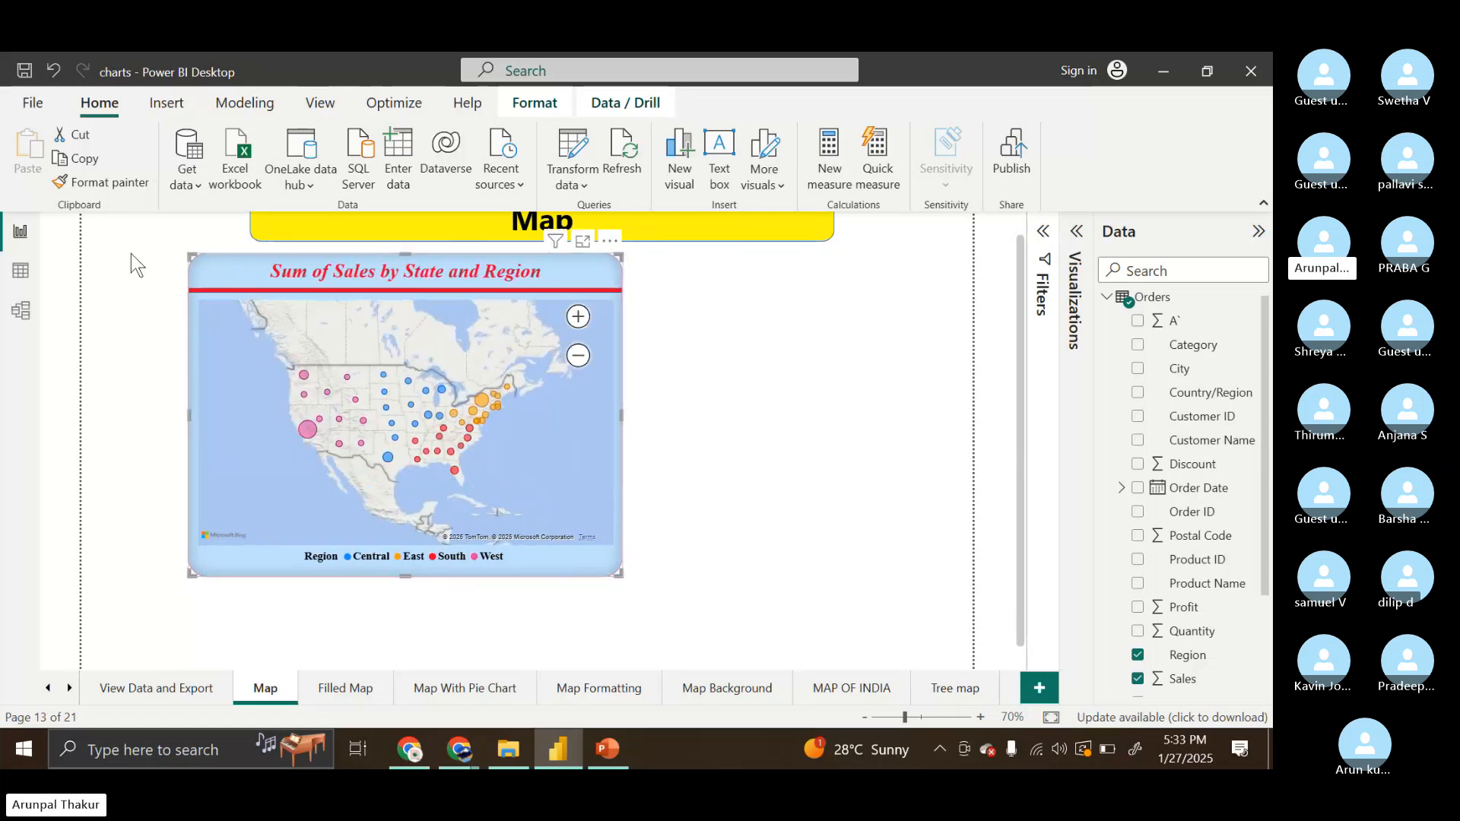
Move the Sum of Sales by State and Region map to the page's left edge and deselect it
drag(201, 269, 68, 261)
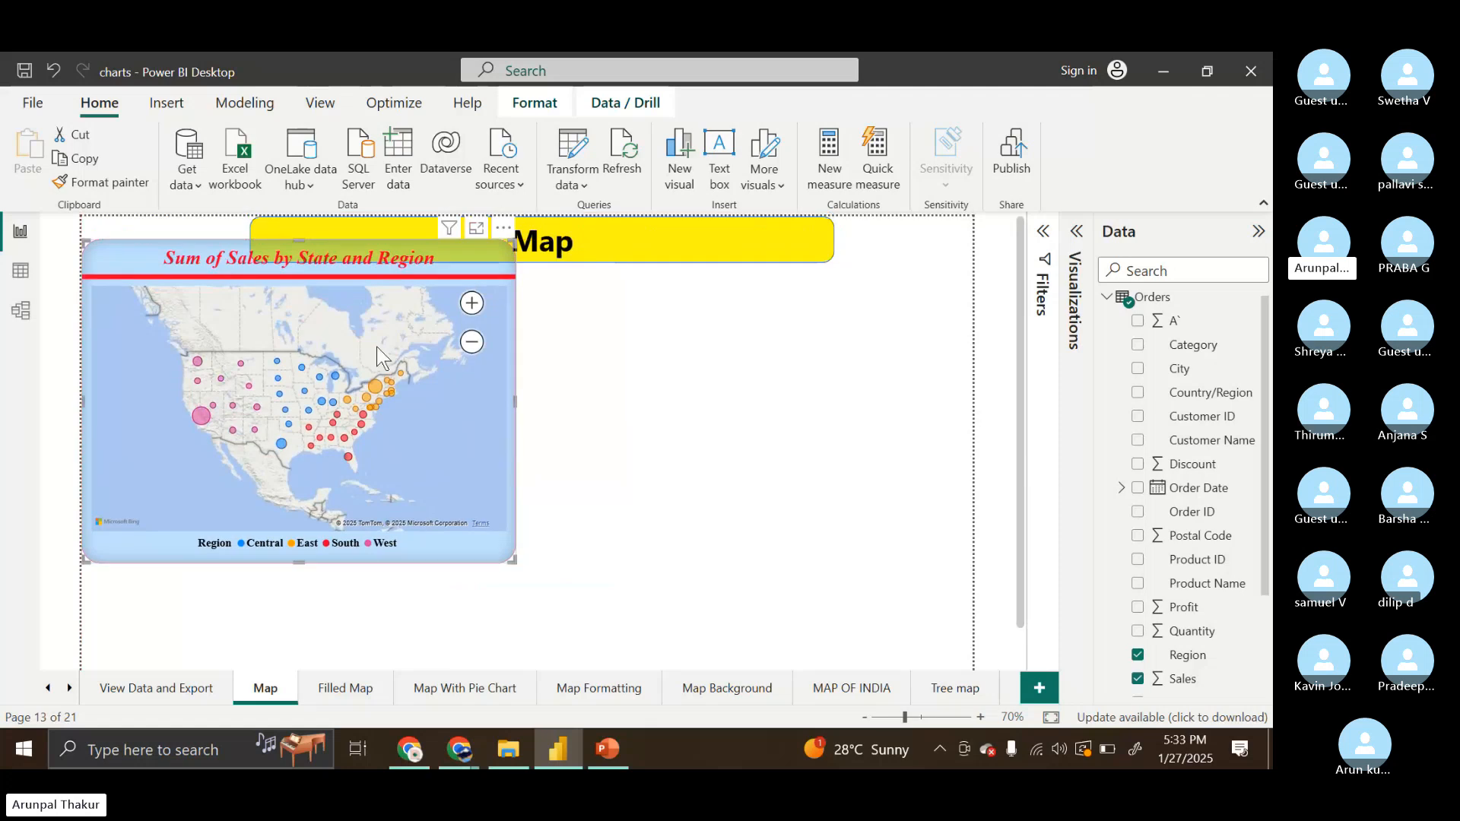
click(1074, 233)
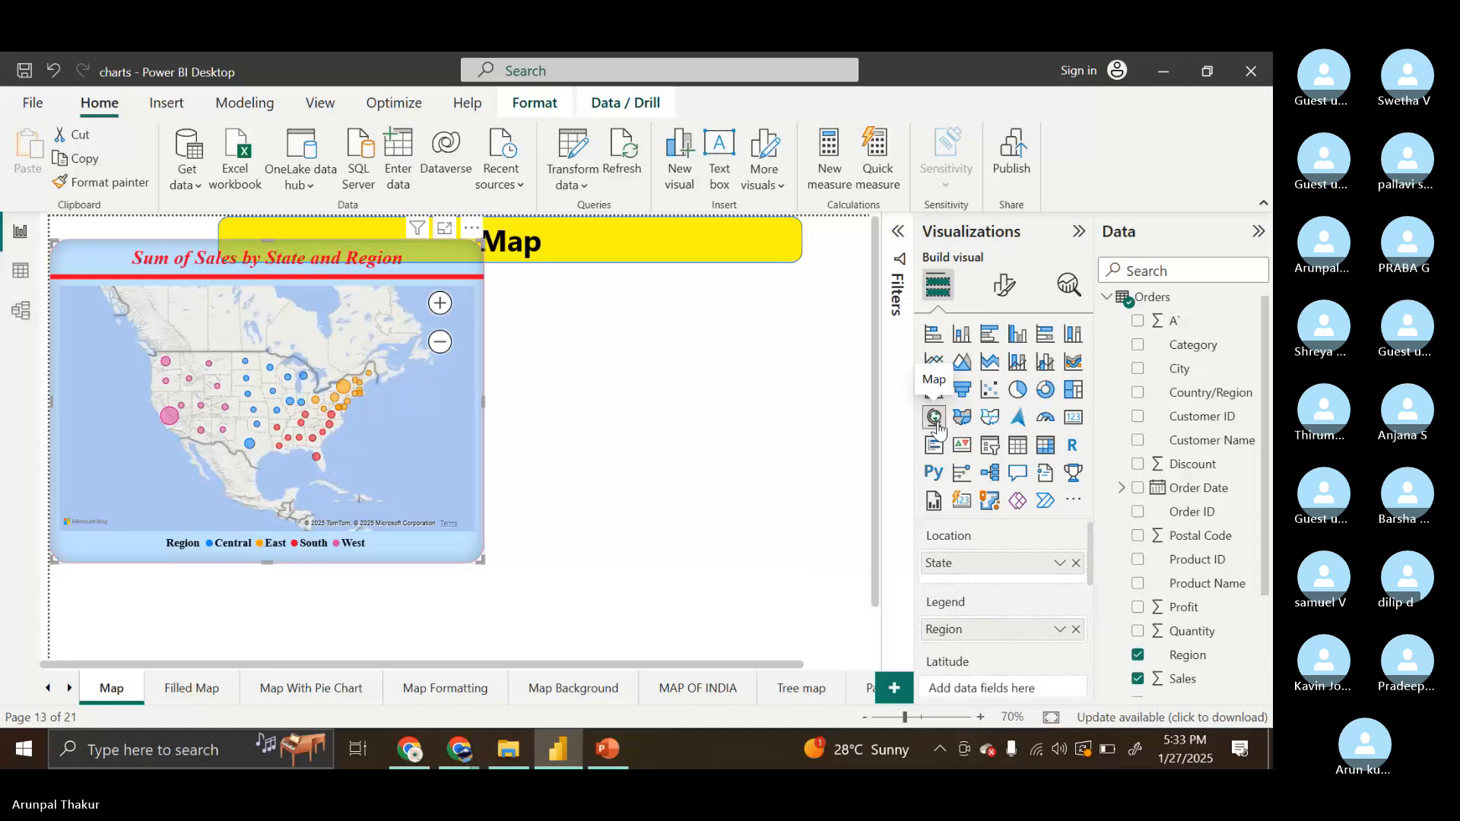
click(519, 549)
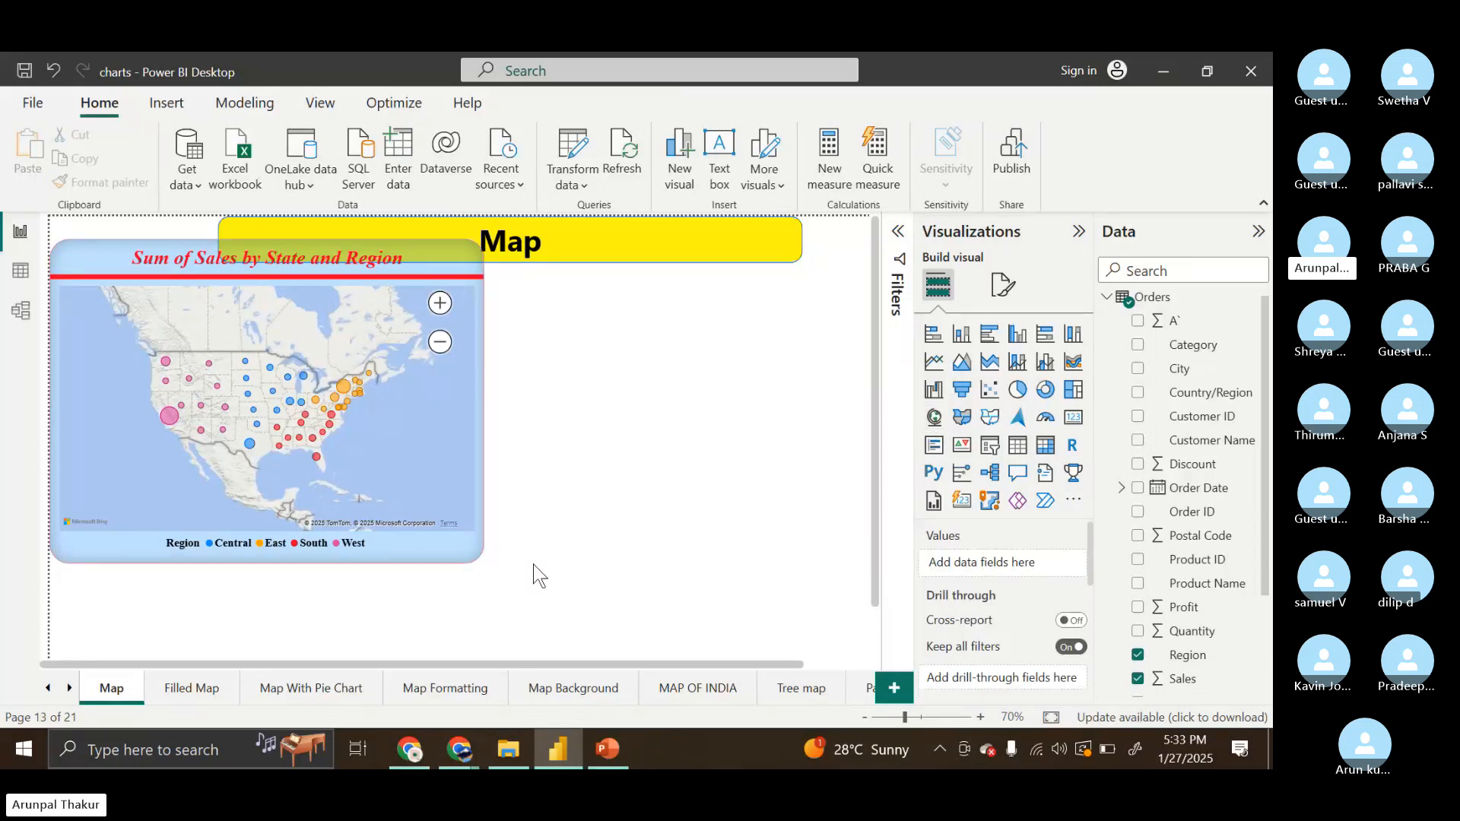
Insert an empty Map visual, place it beside the existing map and stretch it down to match that map's lower edge
click(935, 420)
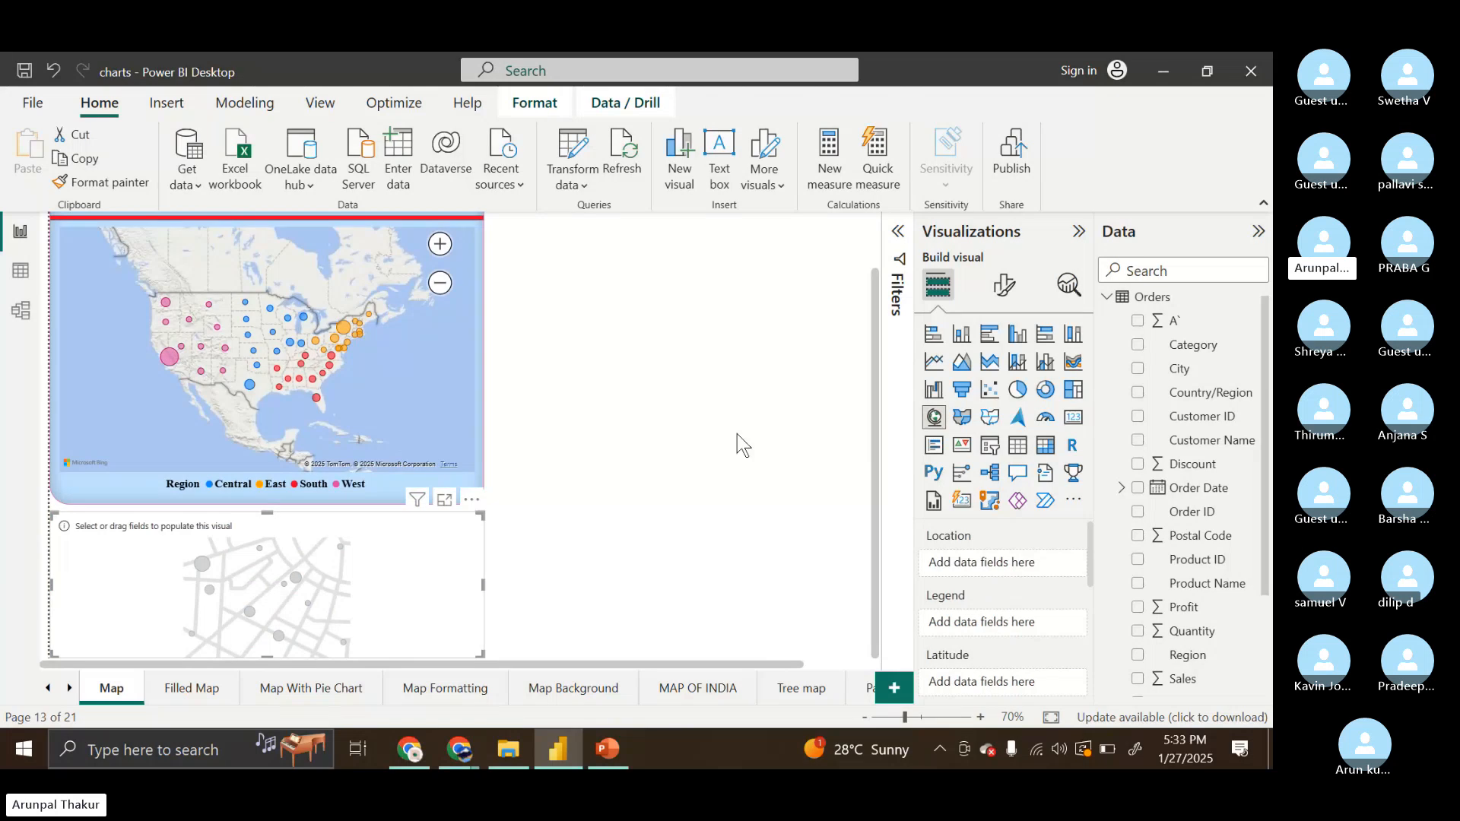
drag(273, 542, 695, 216)
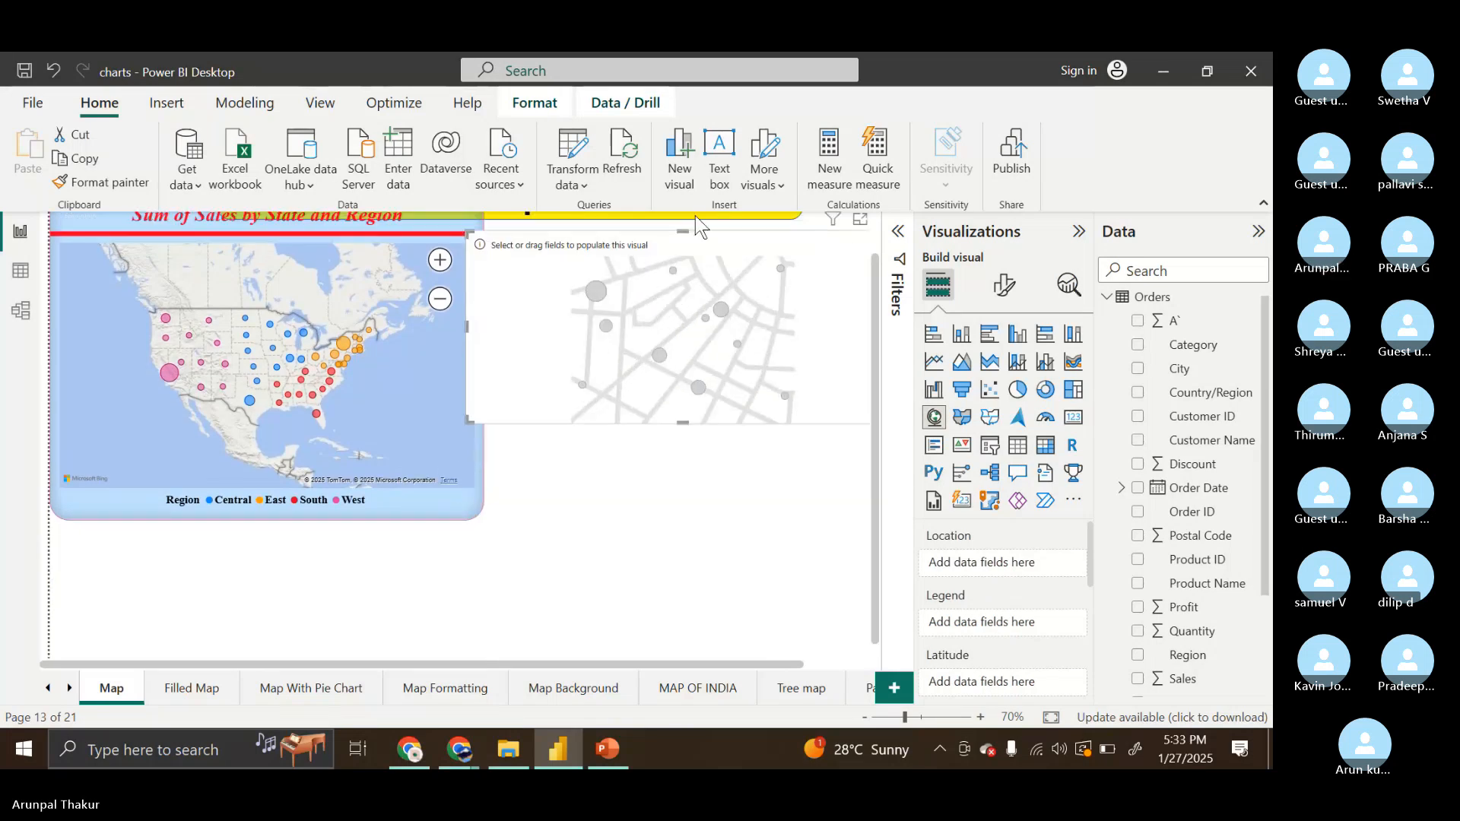
click(691, 228)
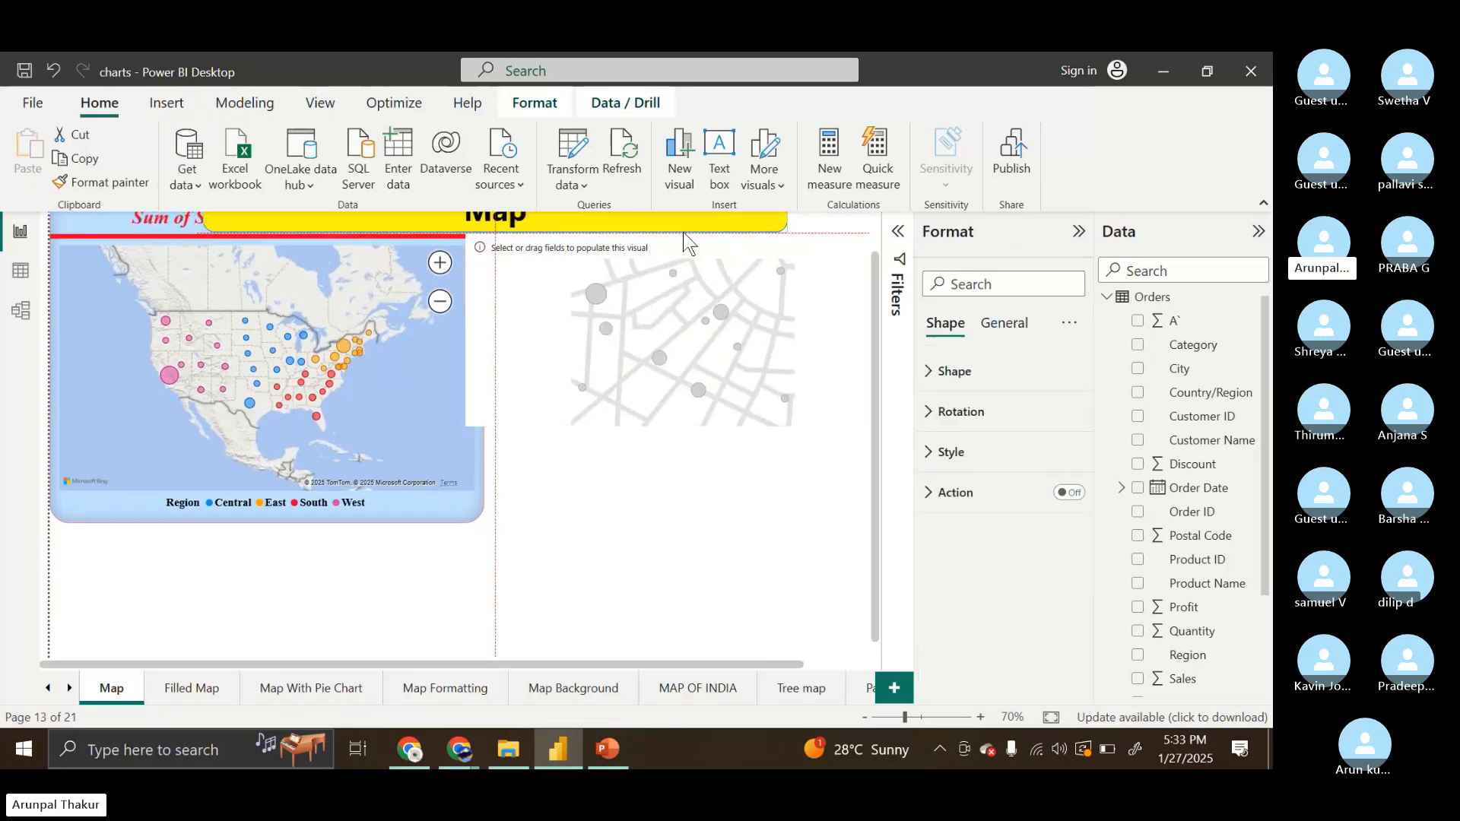
click(654, 296)
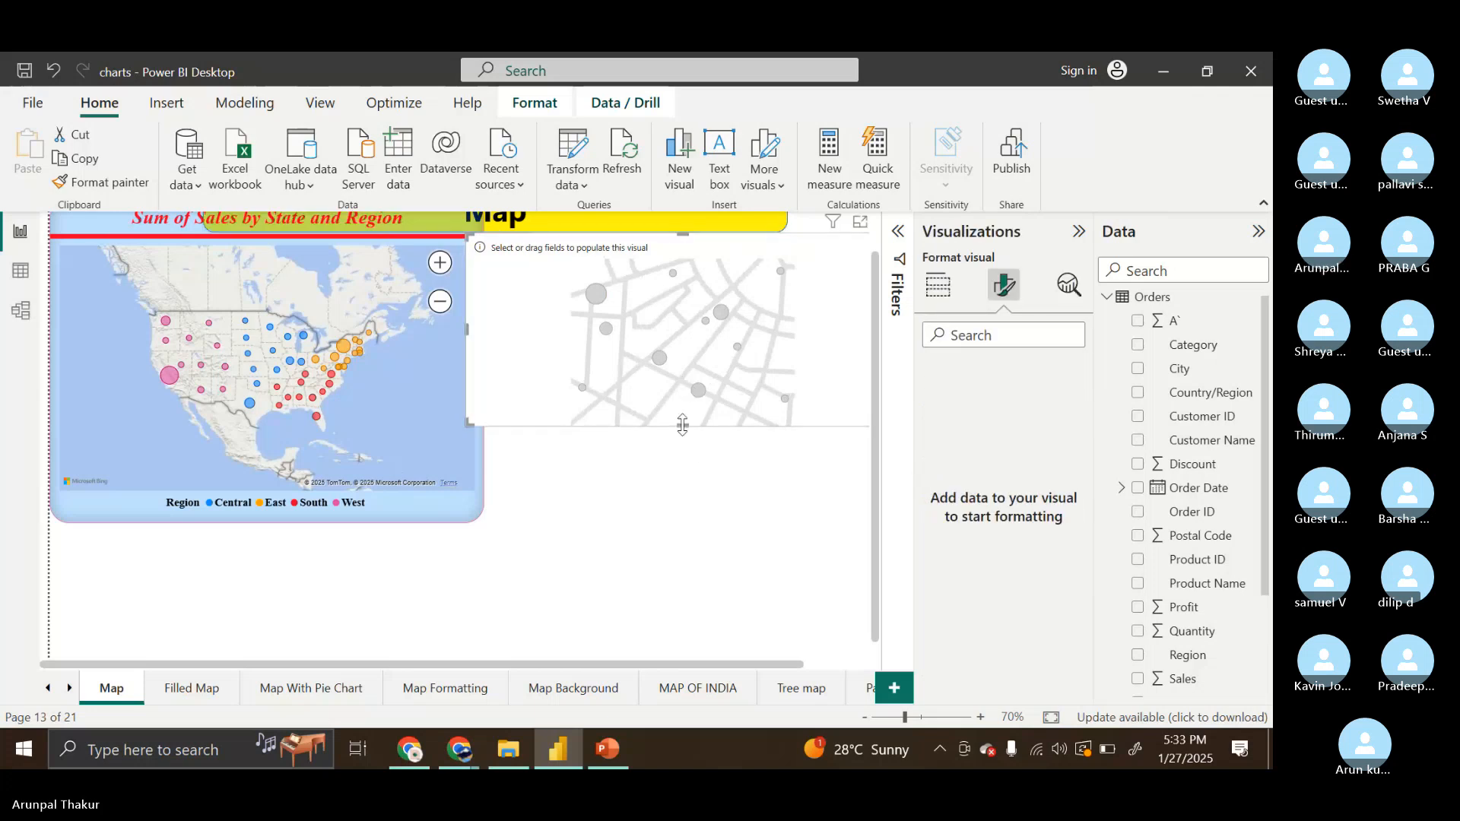
drag(682, 426, 679, 522)
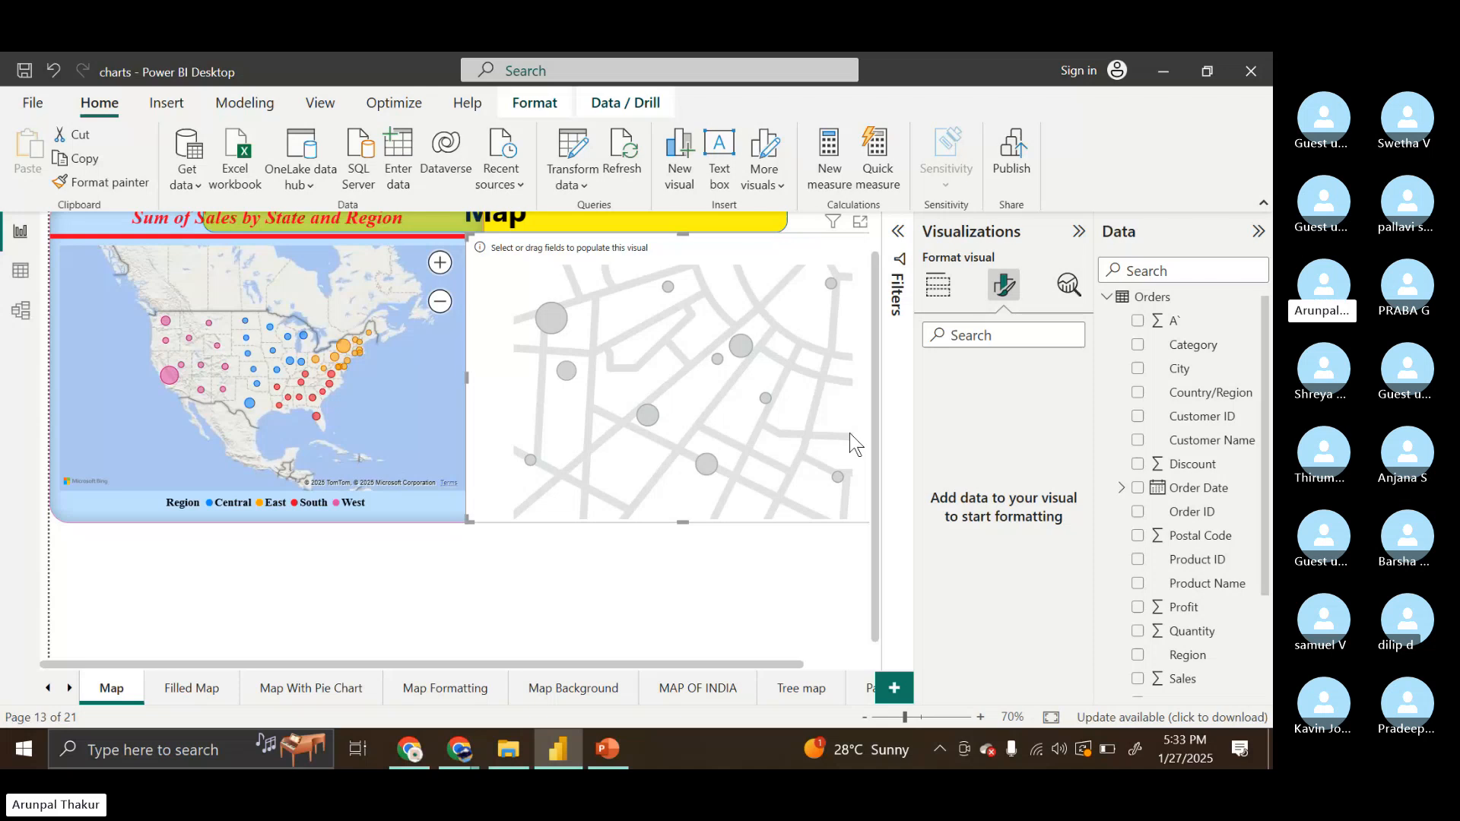
click(799, 578)
click(798, 467)
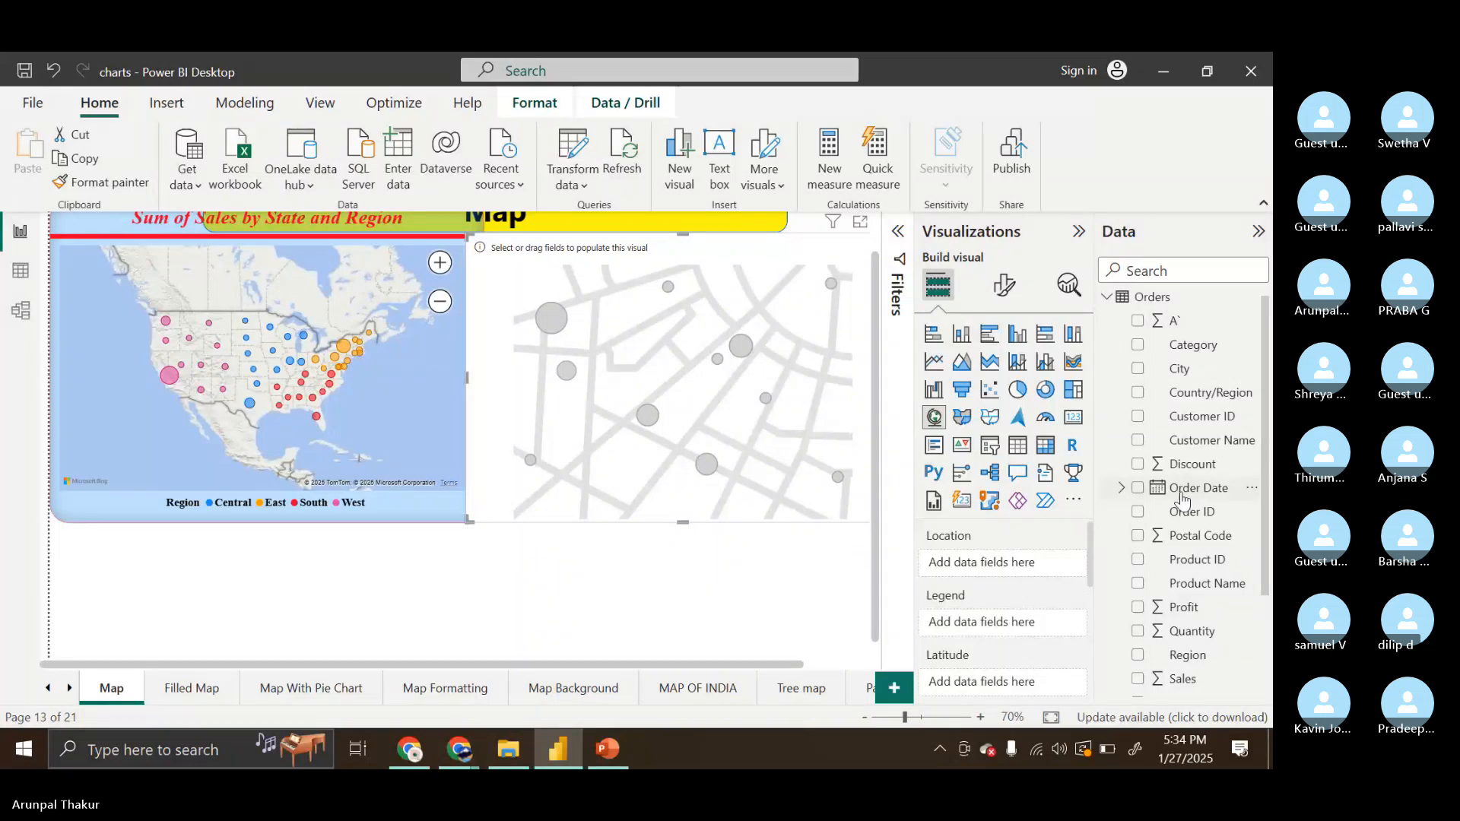
Assign State as the new map's location and Sales as its bubble size
scroll(1180, 377, down, 1)
scroll(1179, 378, down, 3)
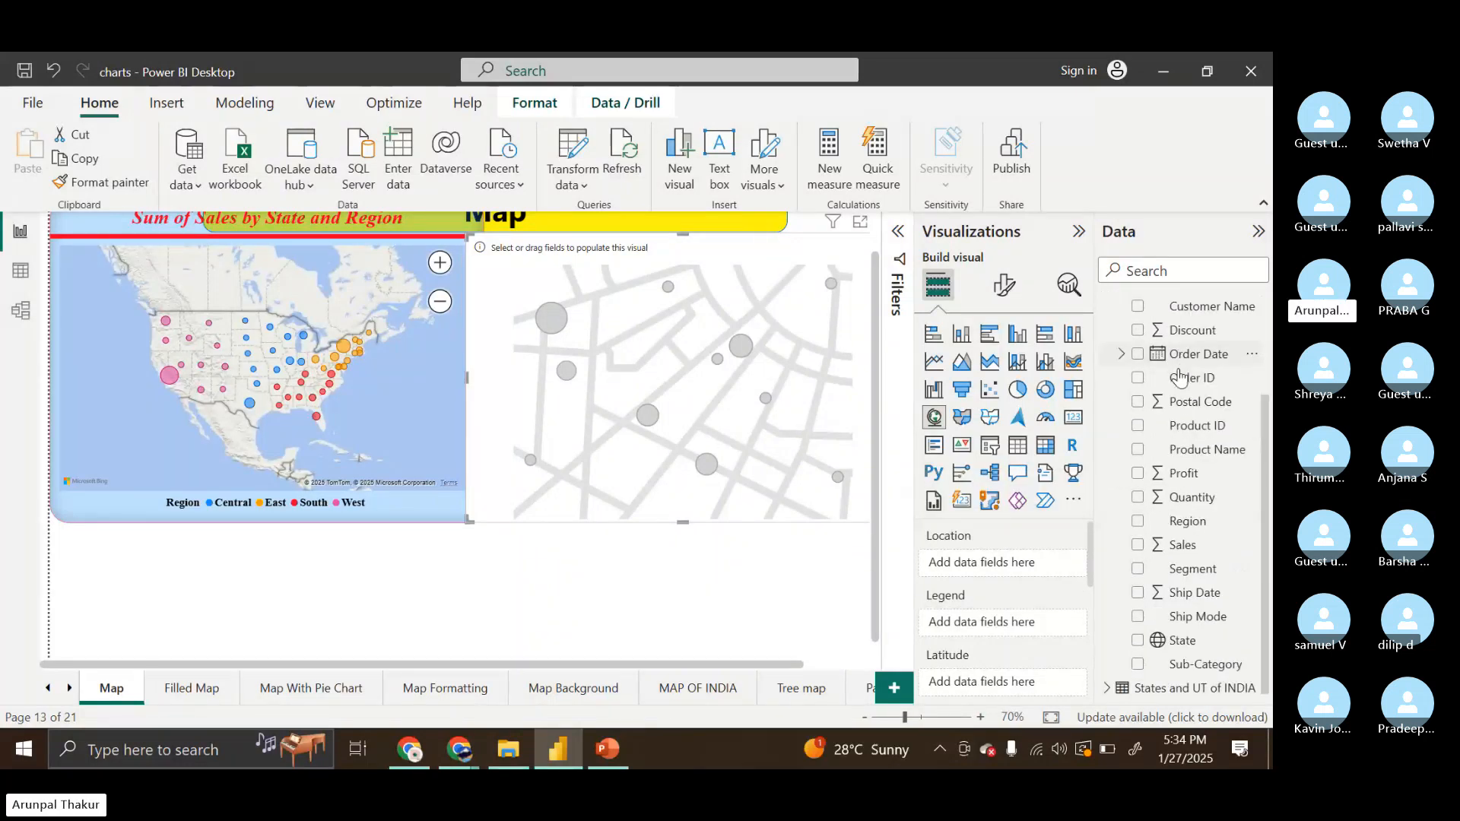
drag(1184, 637, 1008, 560)
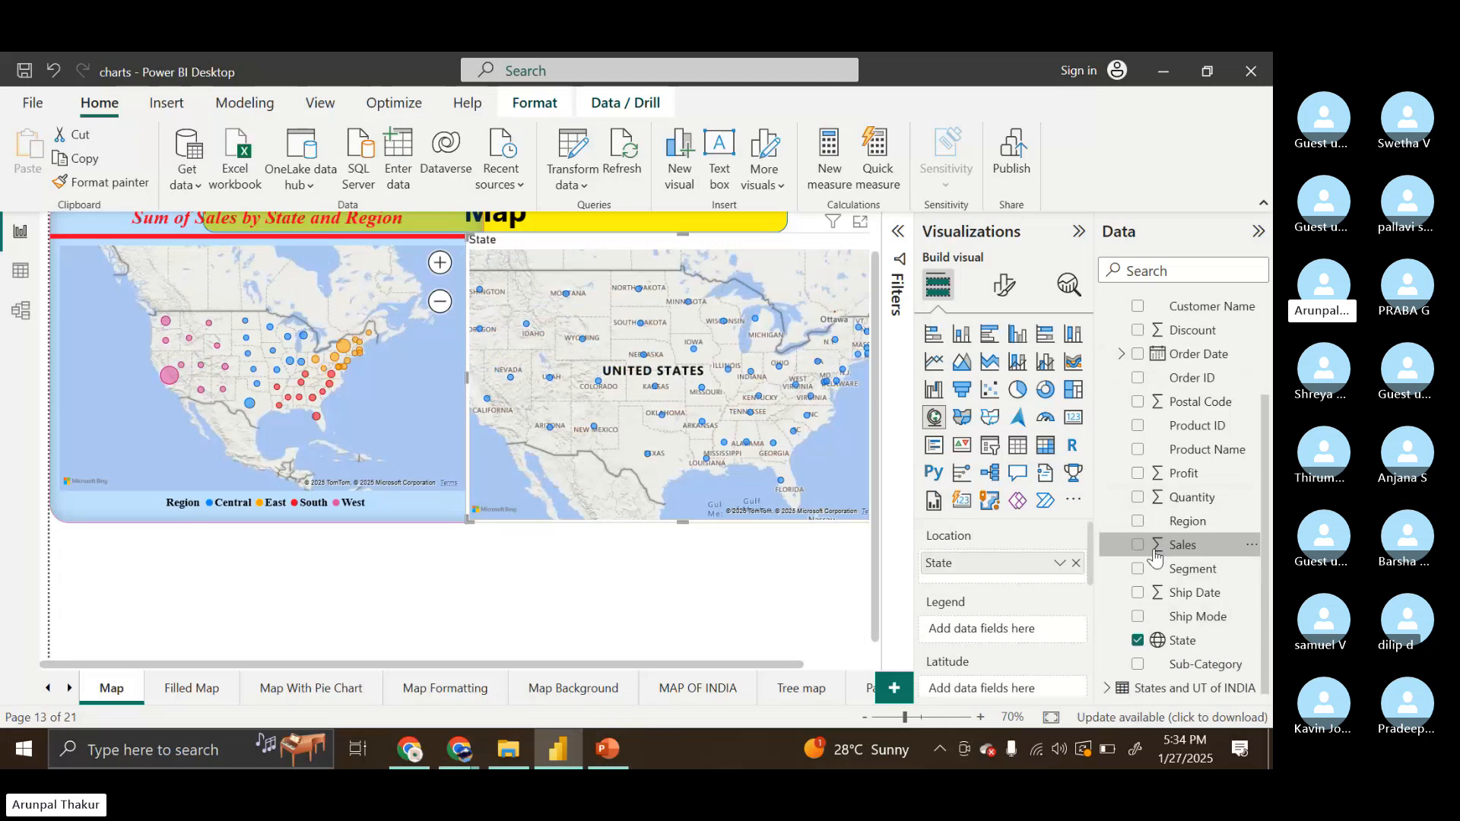
click(1166, 552)
scroll(994, 605, down, 3)
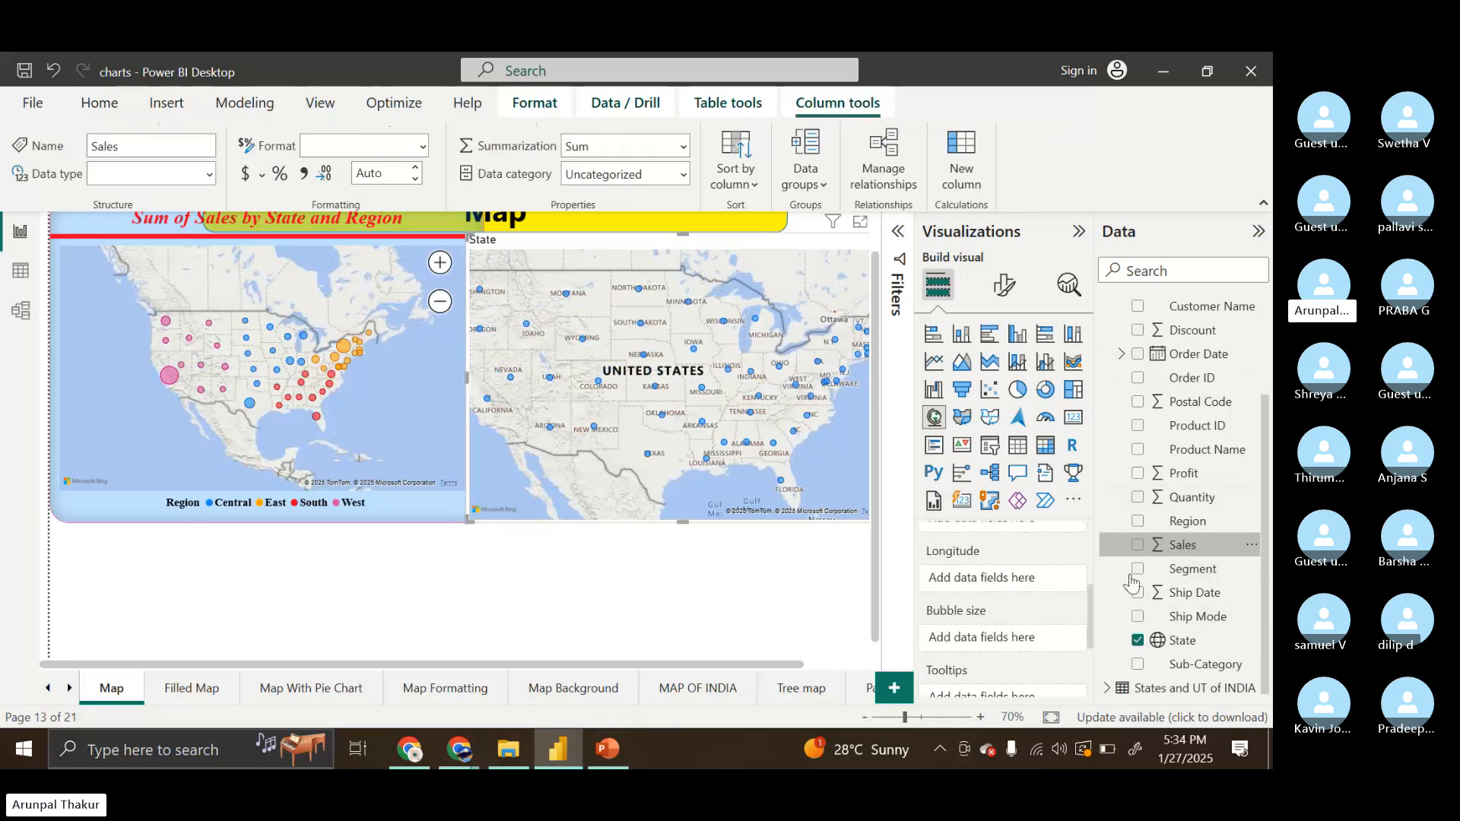
drag(1187, 545, 995, 642)
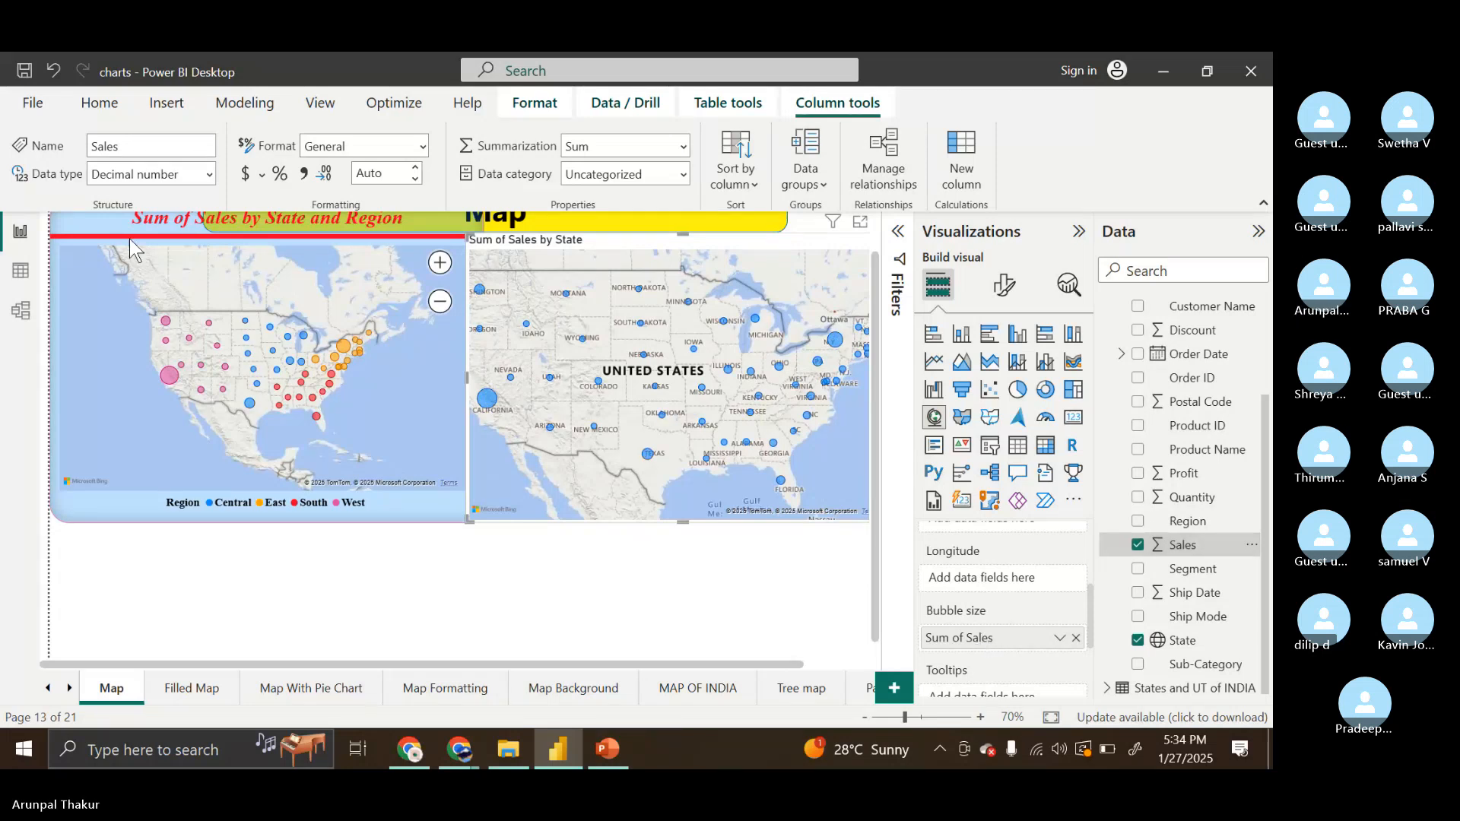
Shift the State and Region map down the page and enlarge the Sum of Sales by State map to fill most of the page
drag(129, 238, 130, 379)
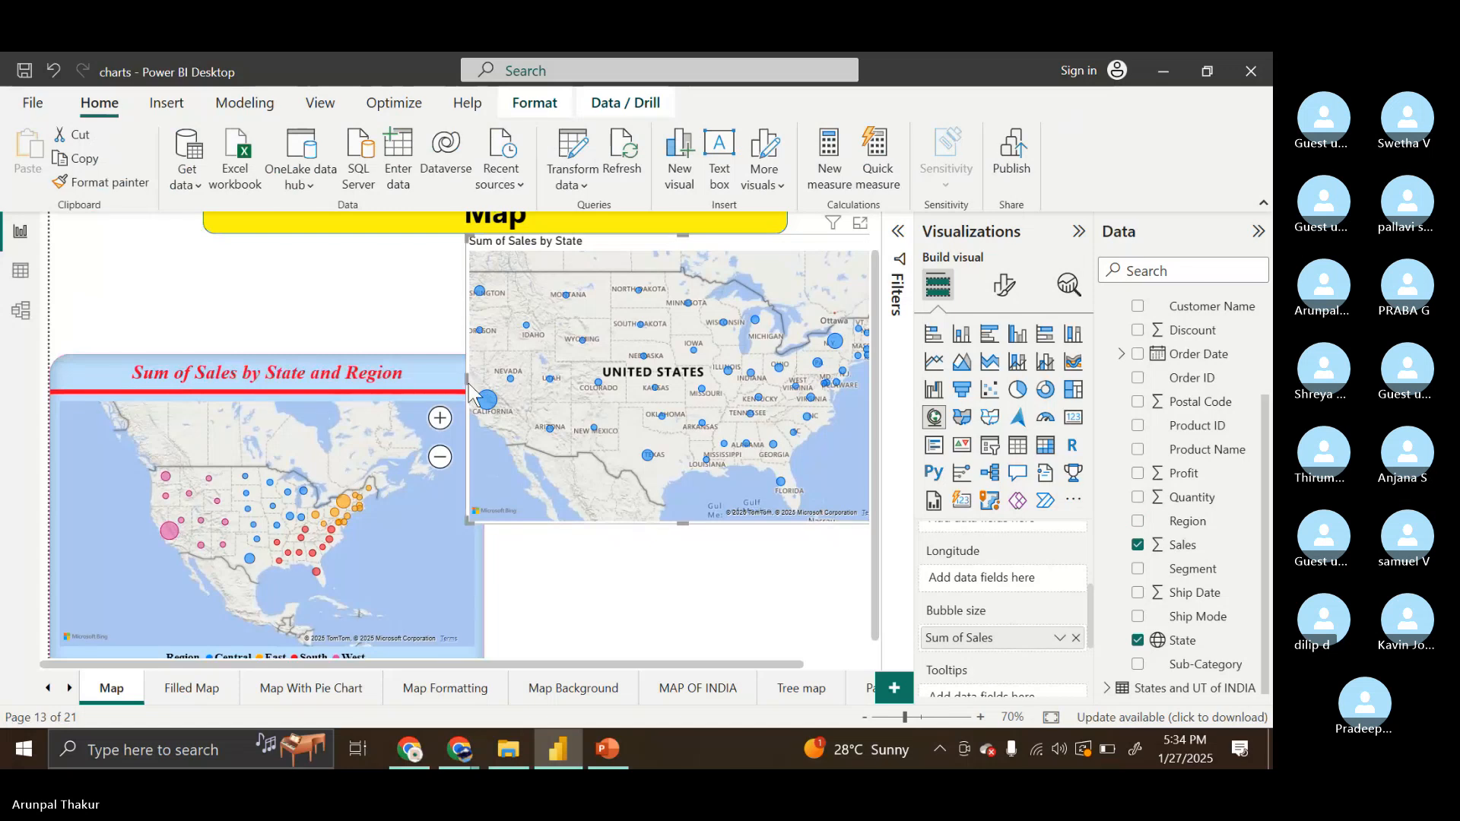
drag(469, 393, 83, 403)
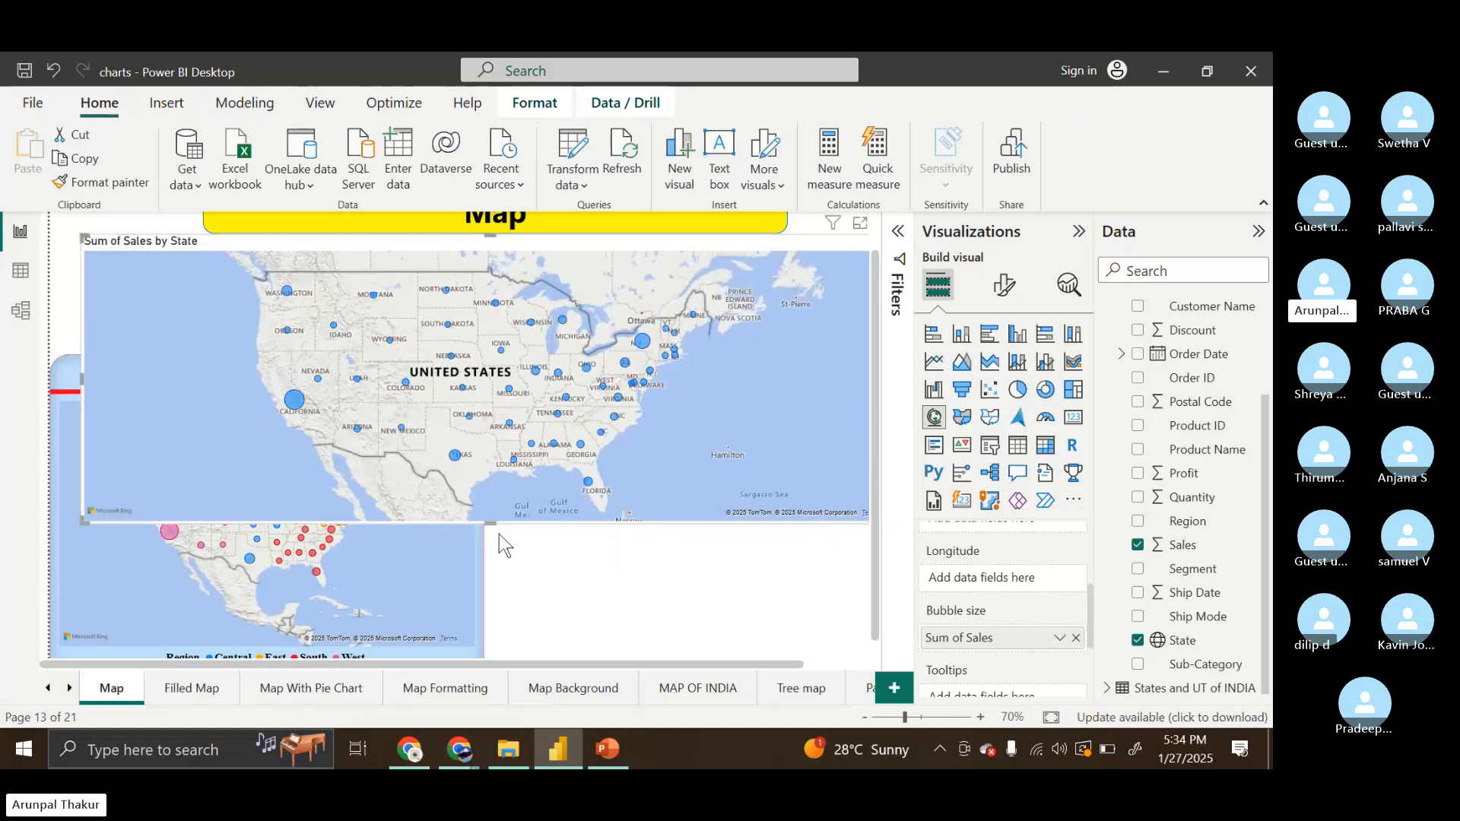
drag(491, 524, 475, 609)
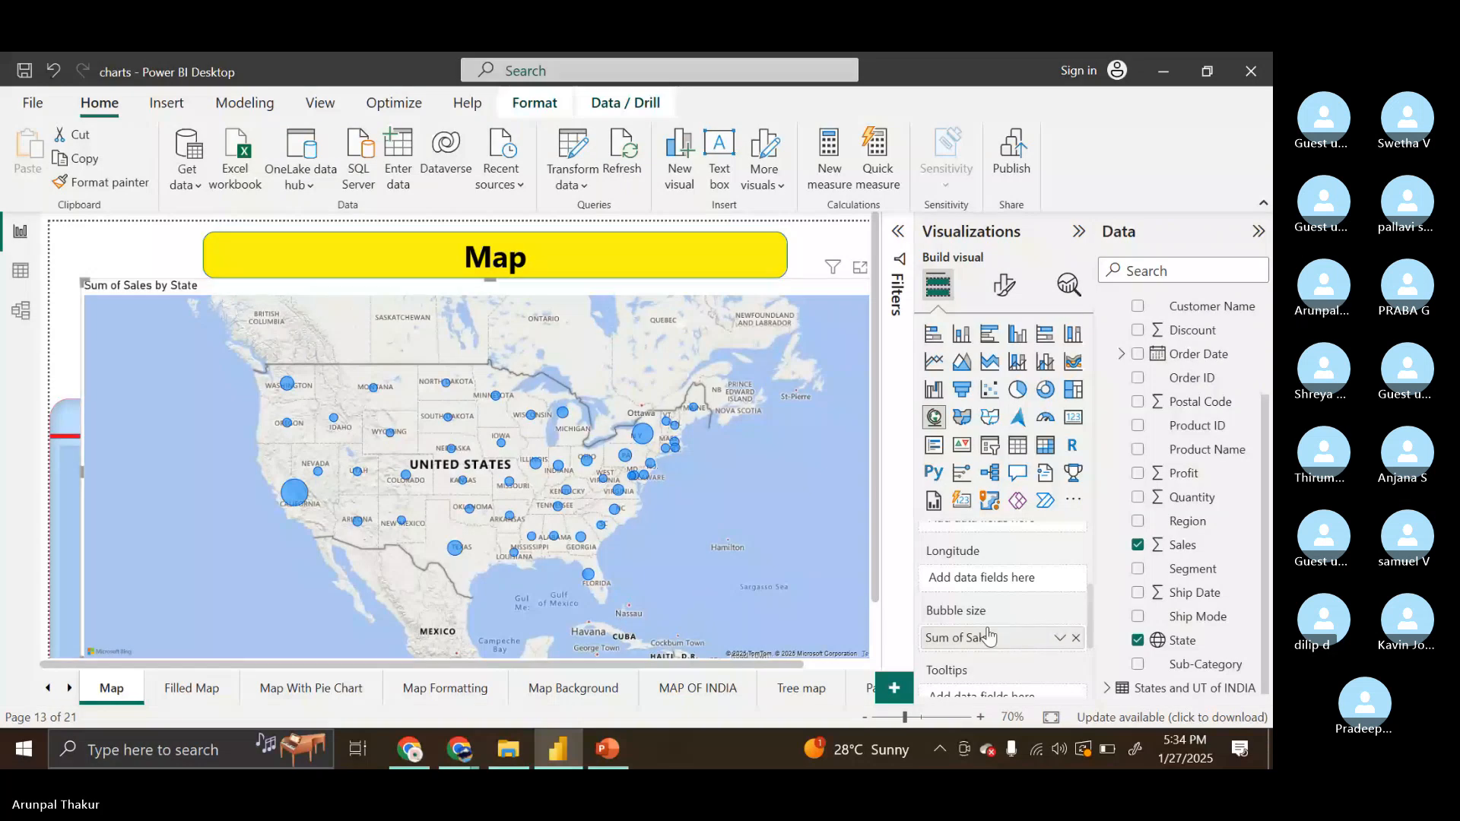
Examine which fields the Sum of Sales by State map uses for location and bubble size
scroll(989, 637, up, 3)
scroll(1111, 549, up, 3)
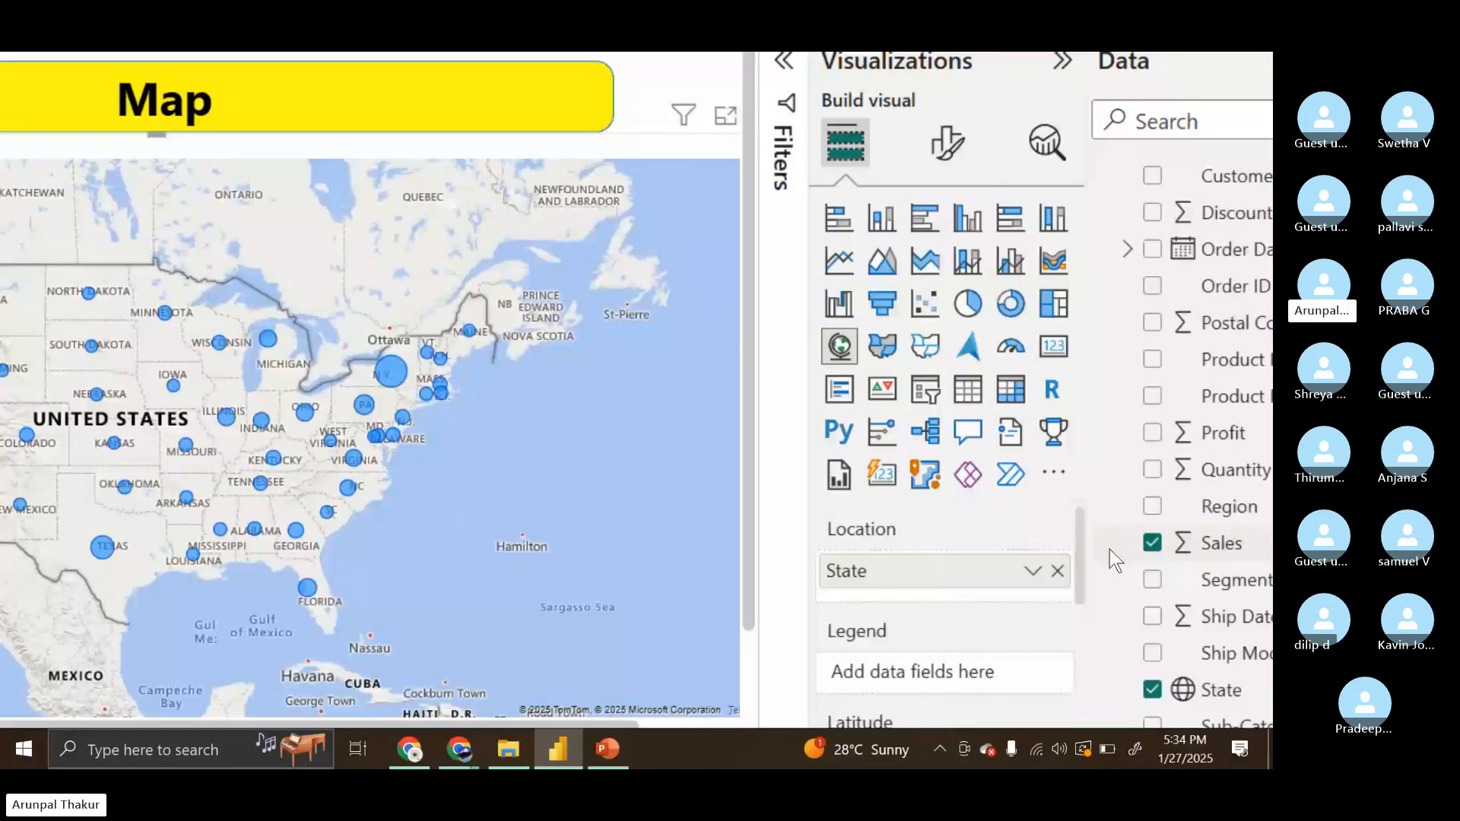
scroll(983, 673, down, 3)
scroll(983, 672, up, 3)
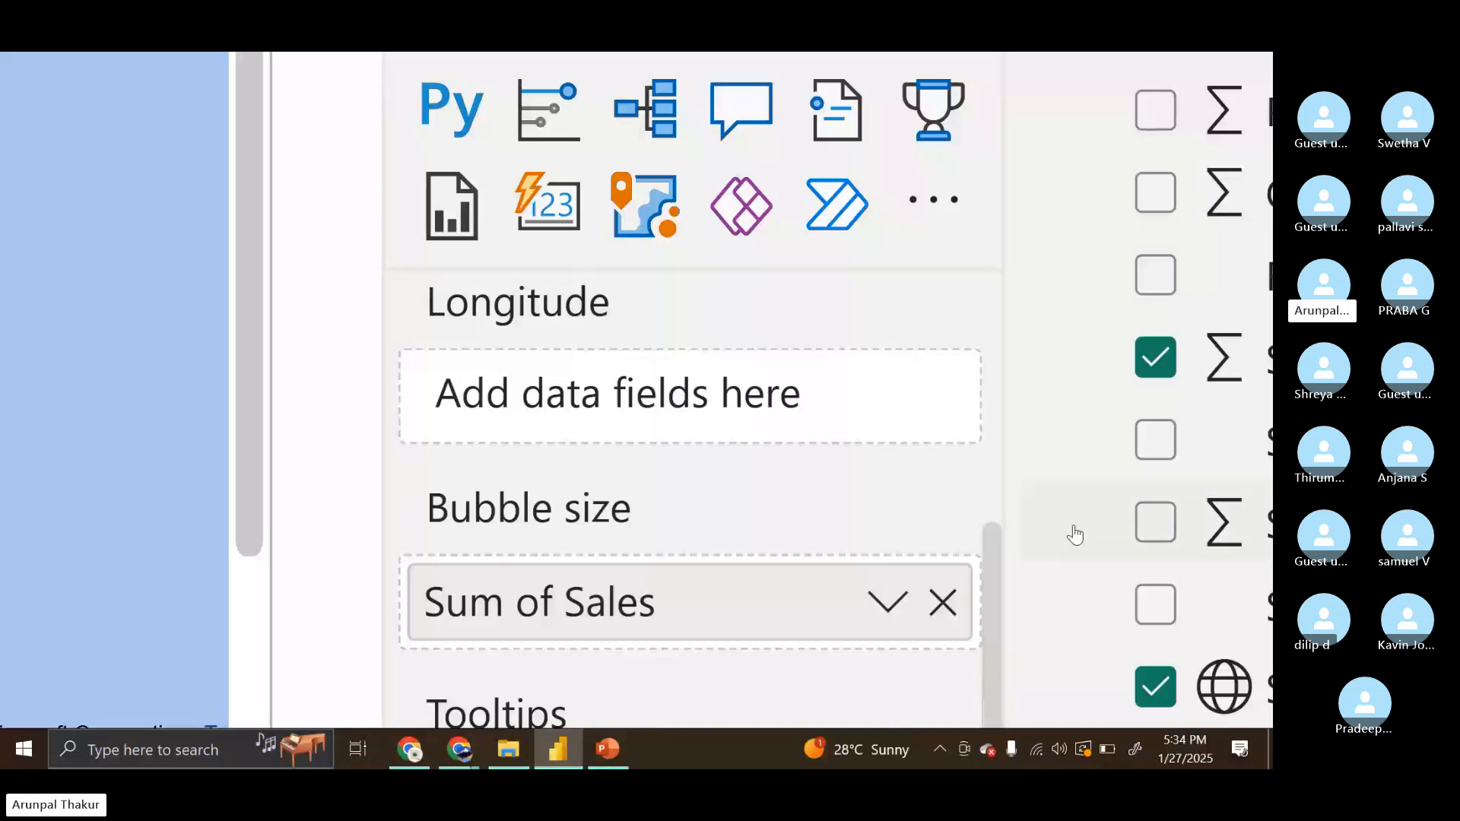
scroll(1084, 399, down, 3)
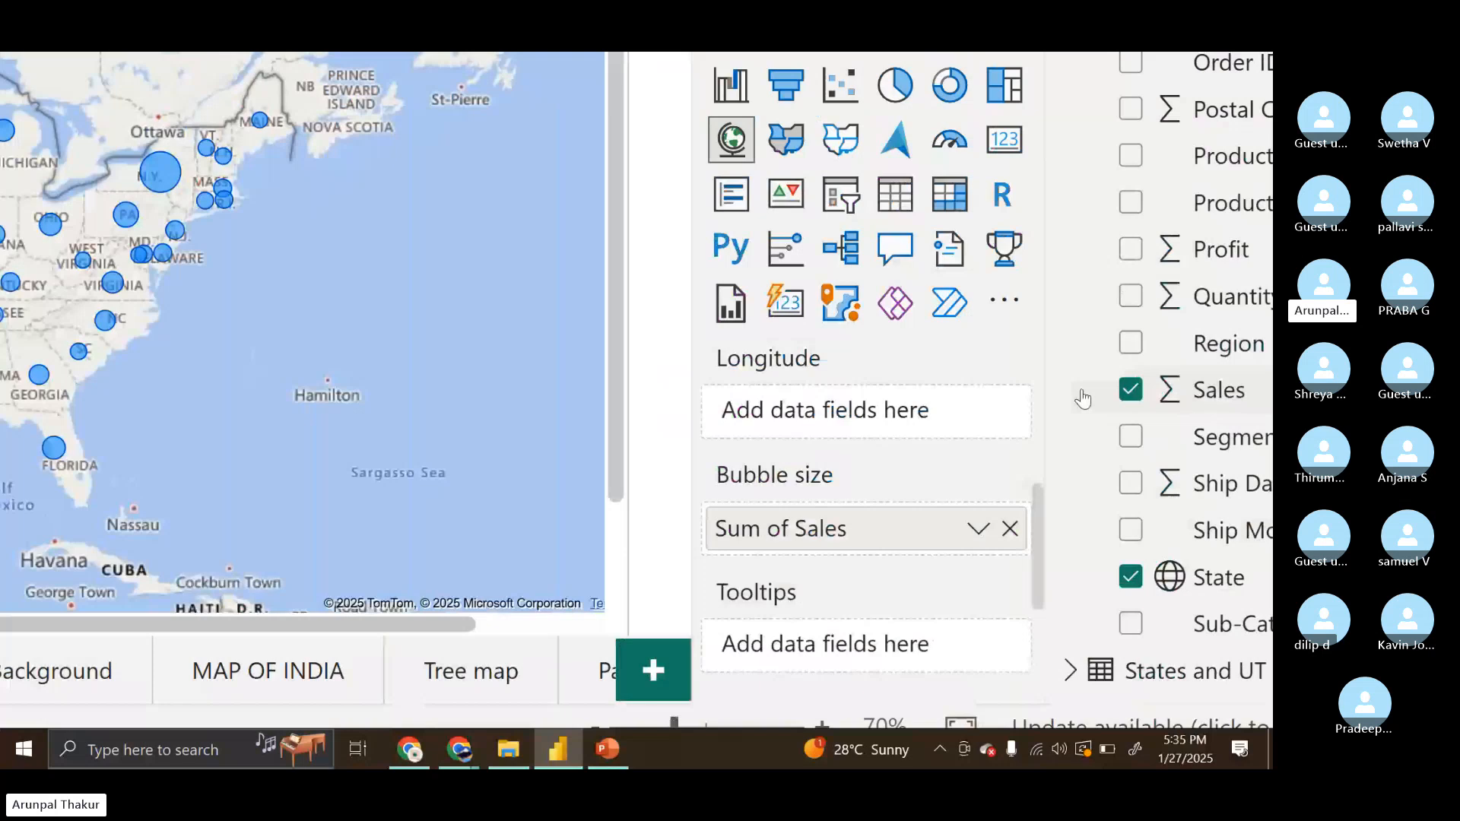
scroll(1084, 399, down, 3)
click(26, 110)
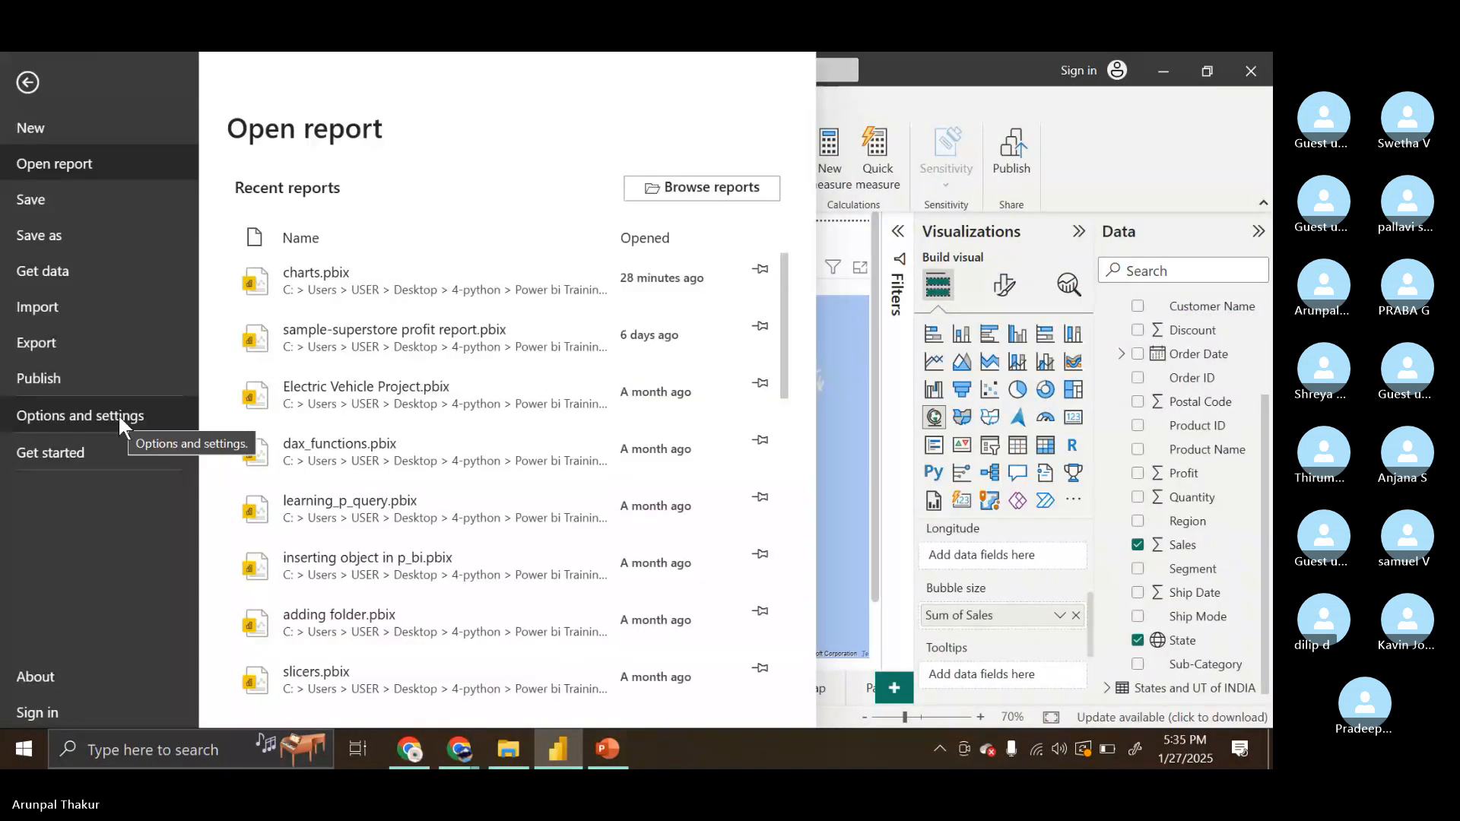
click(122, 414)
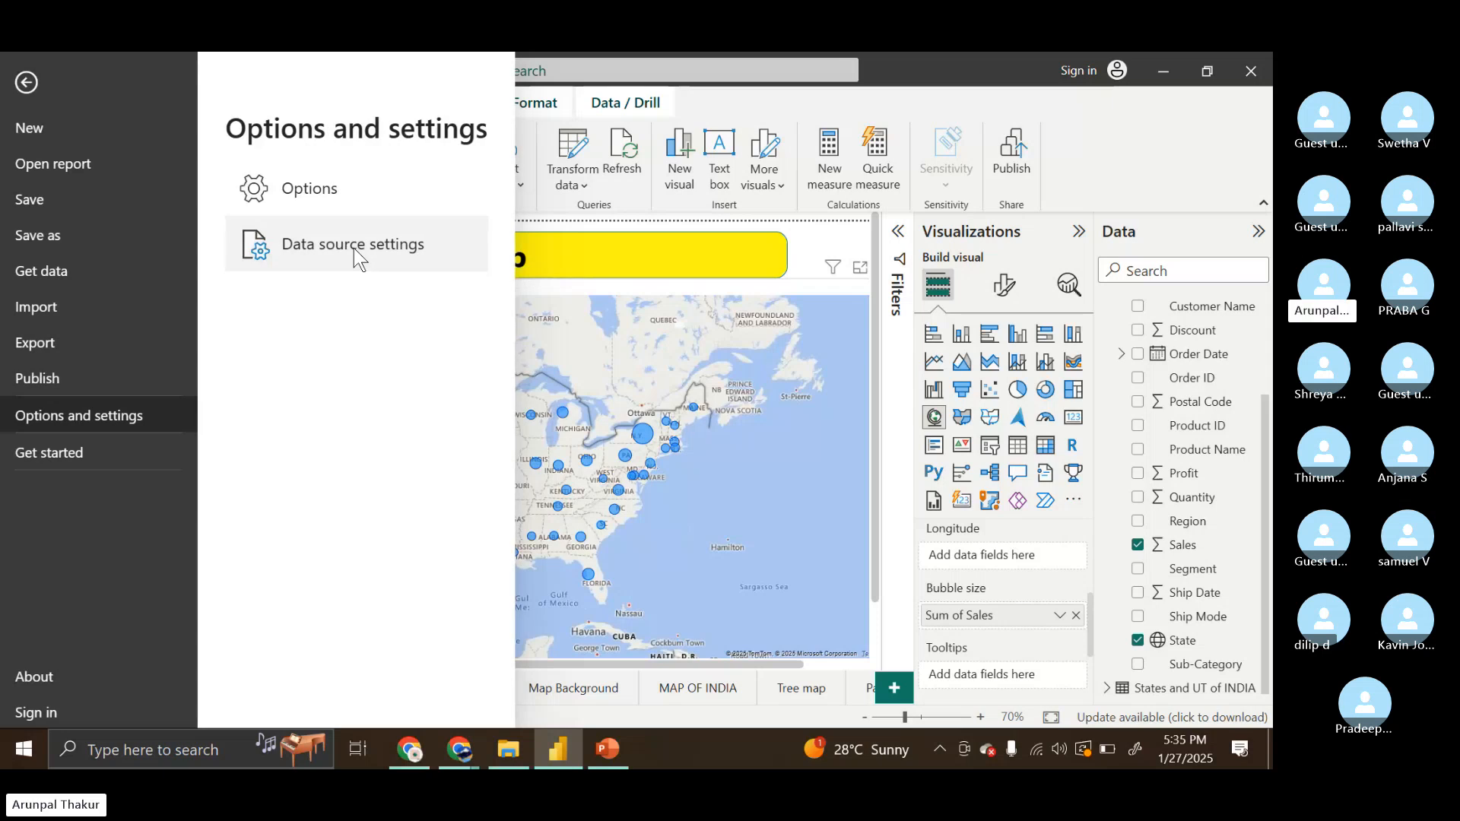
key(Escape)
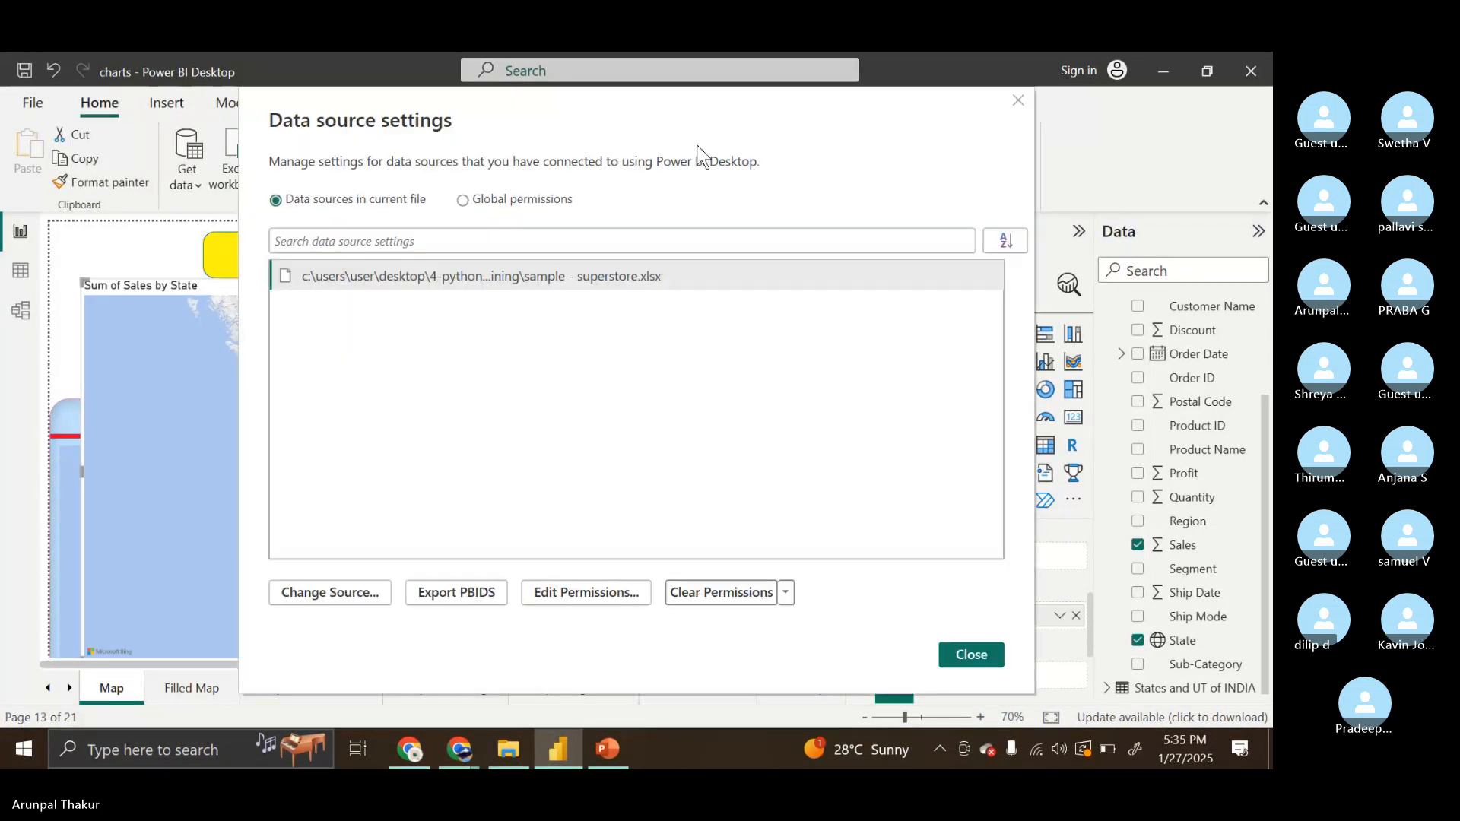
click(1017, 104)
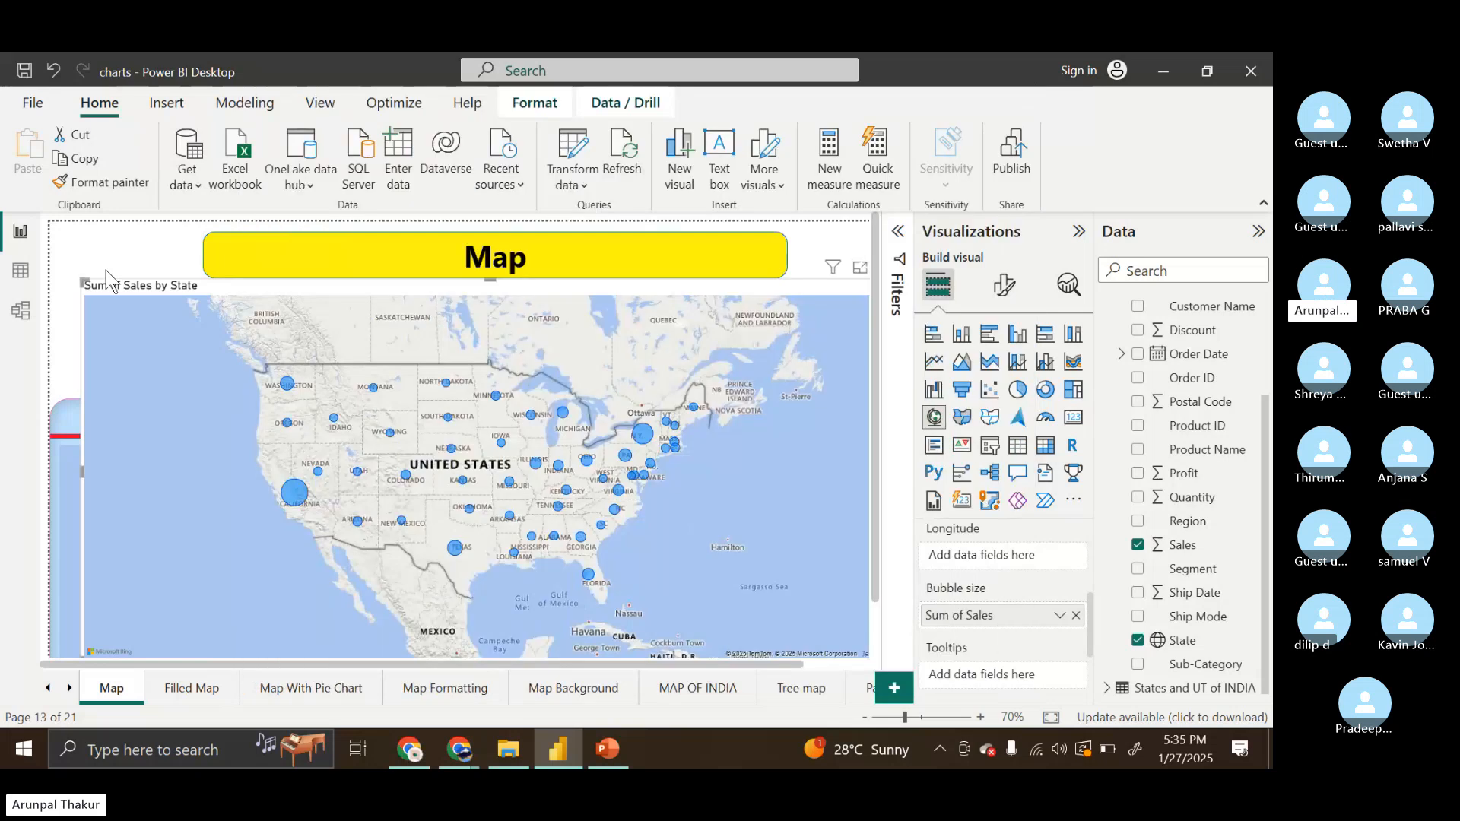
click(43, 109)
click(62, 408)
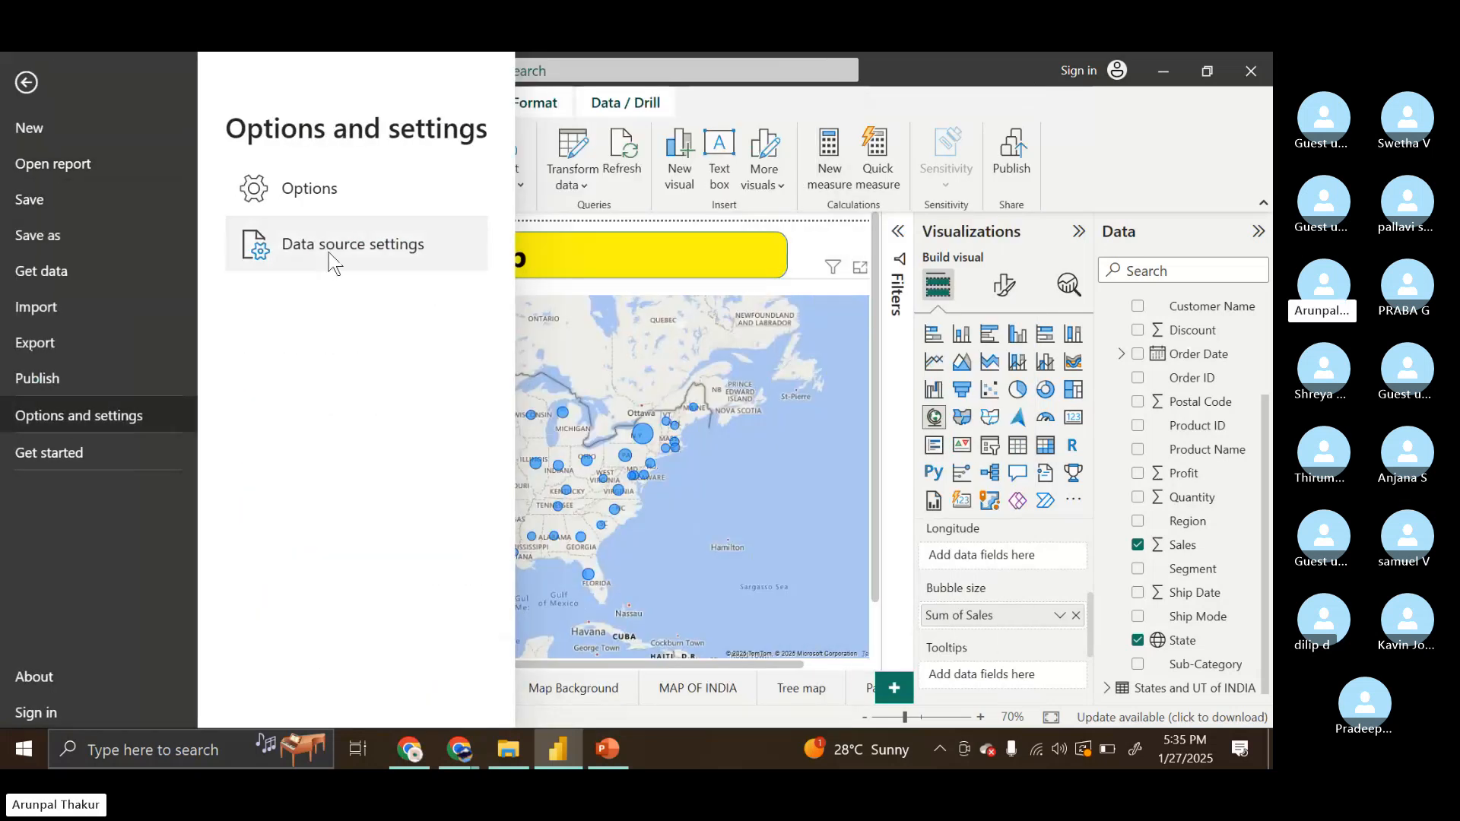
click(327, 252)
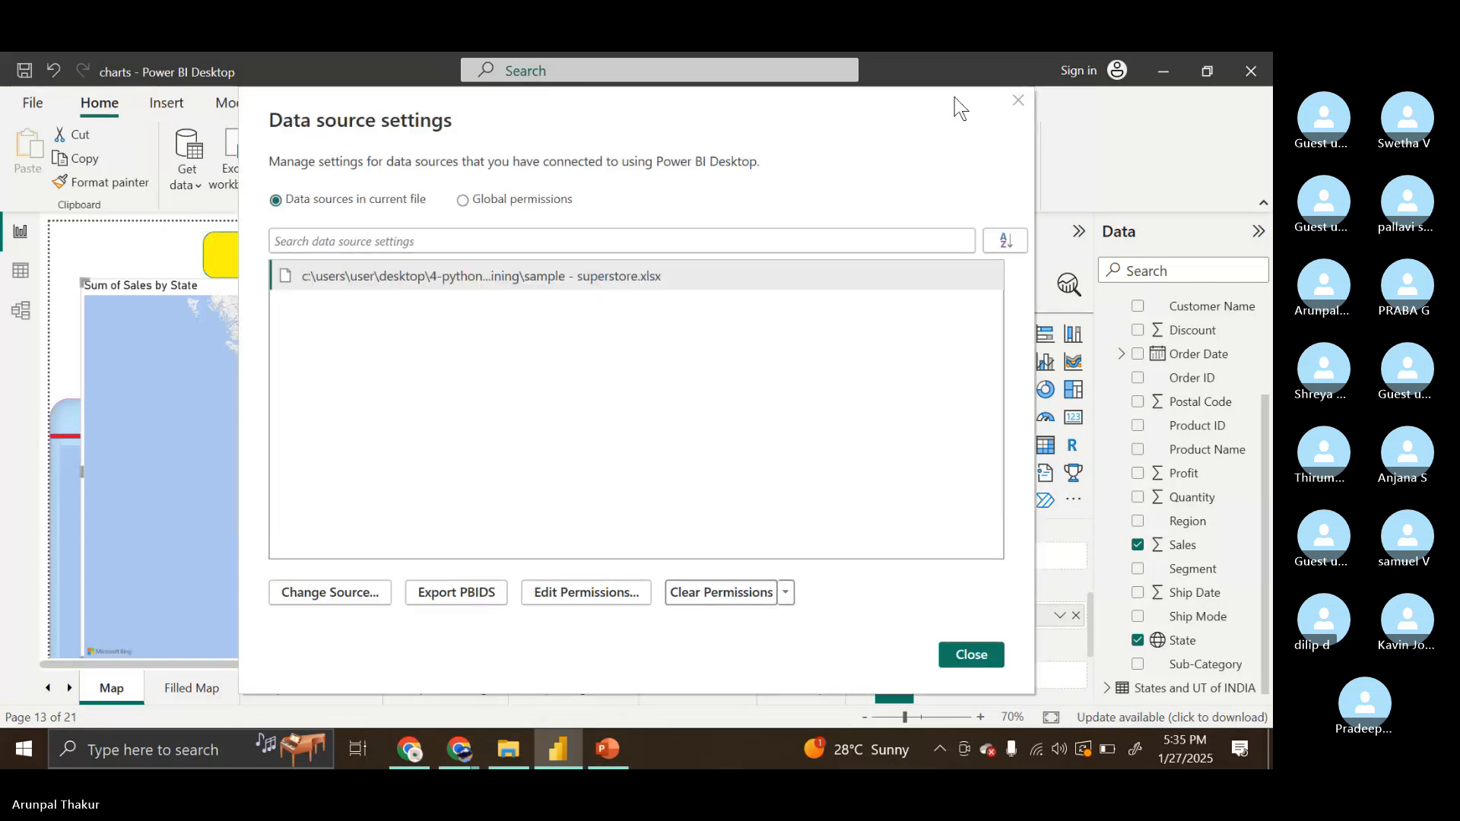
click(1017, 102)
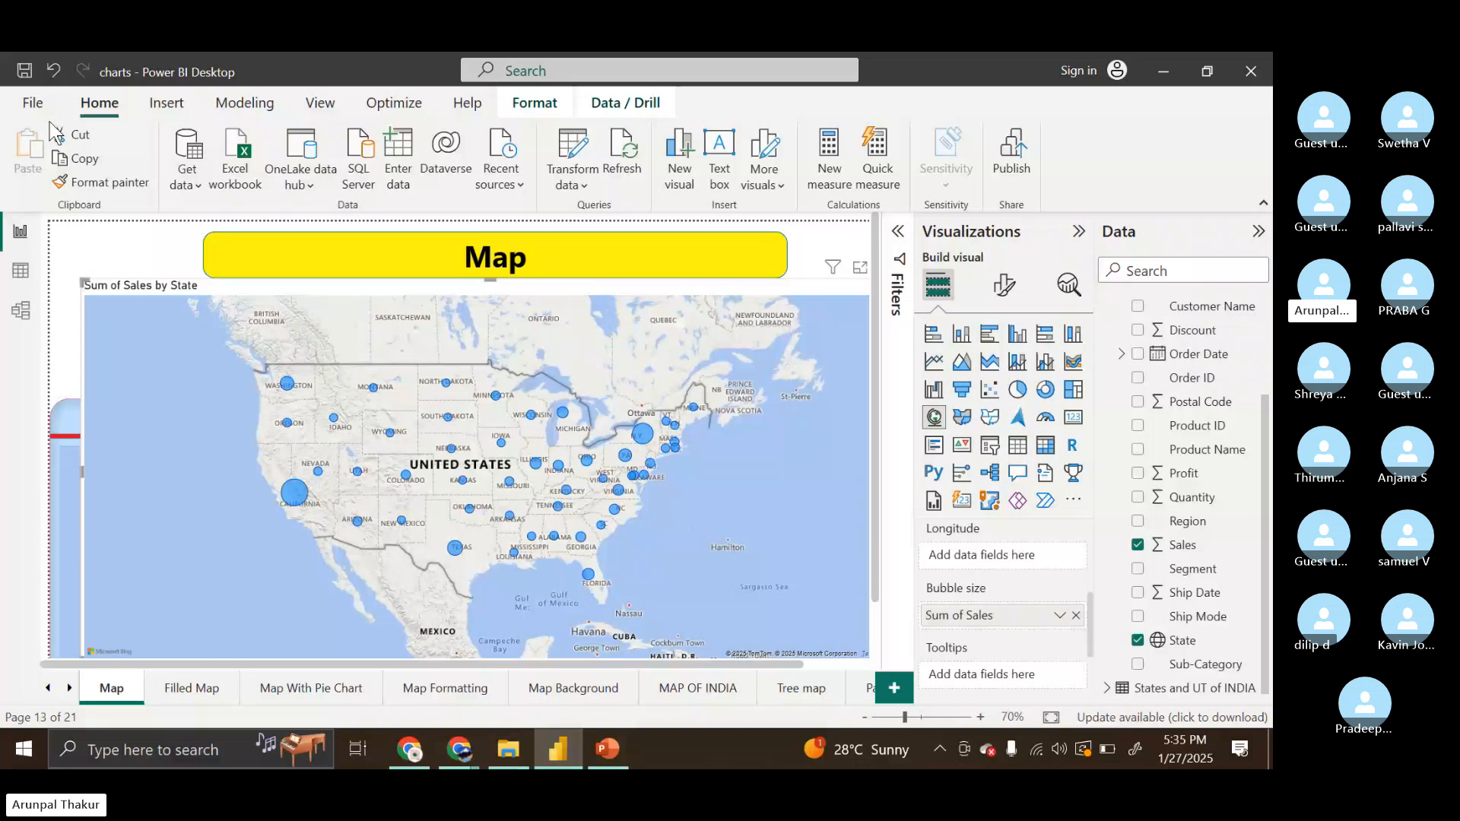
Check the Use Map and Filled Map visuals setting in the global Security options, and leave the options without changes
click(33, 104)
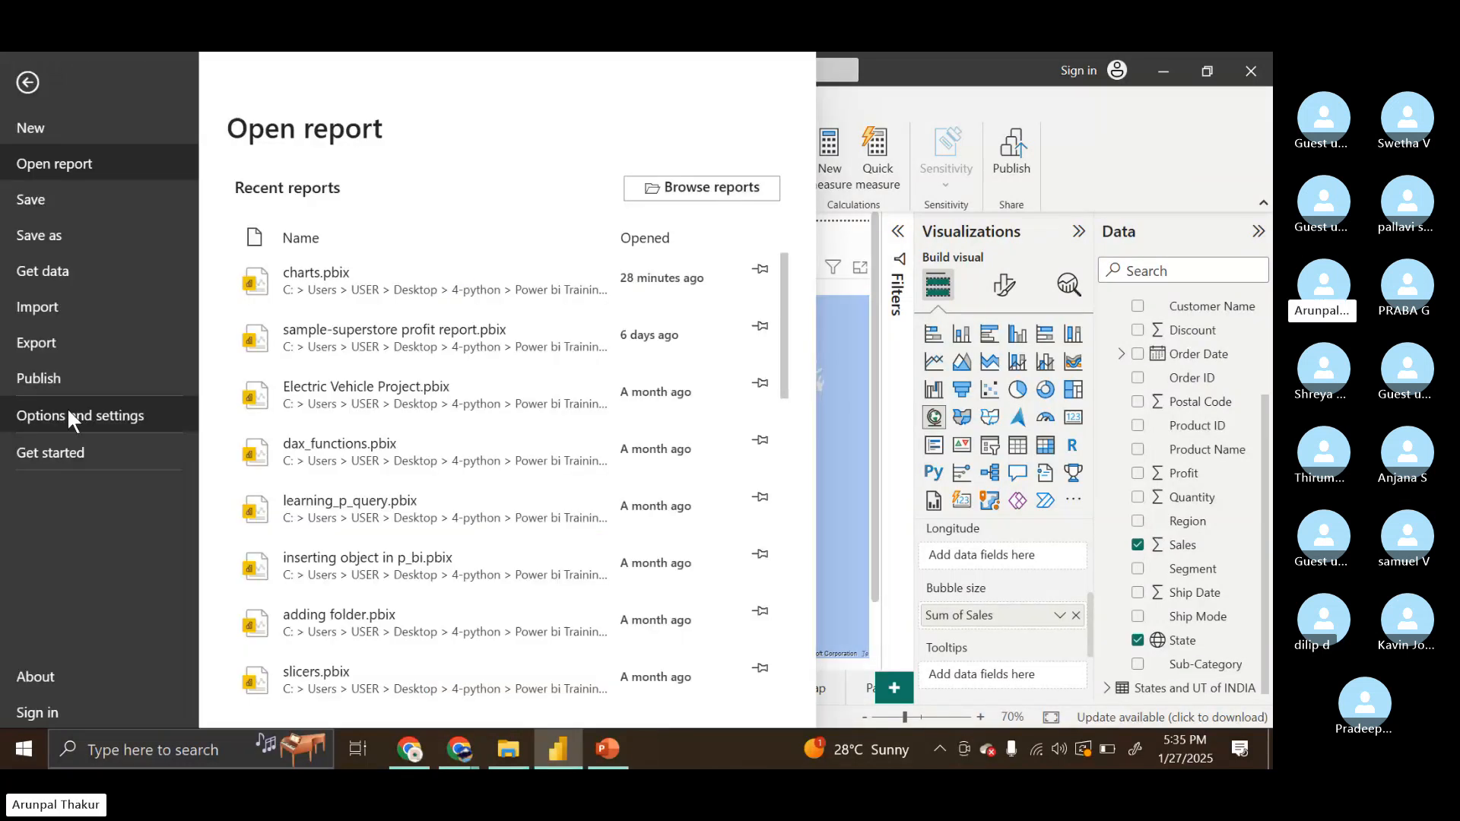
click(68, 418)
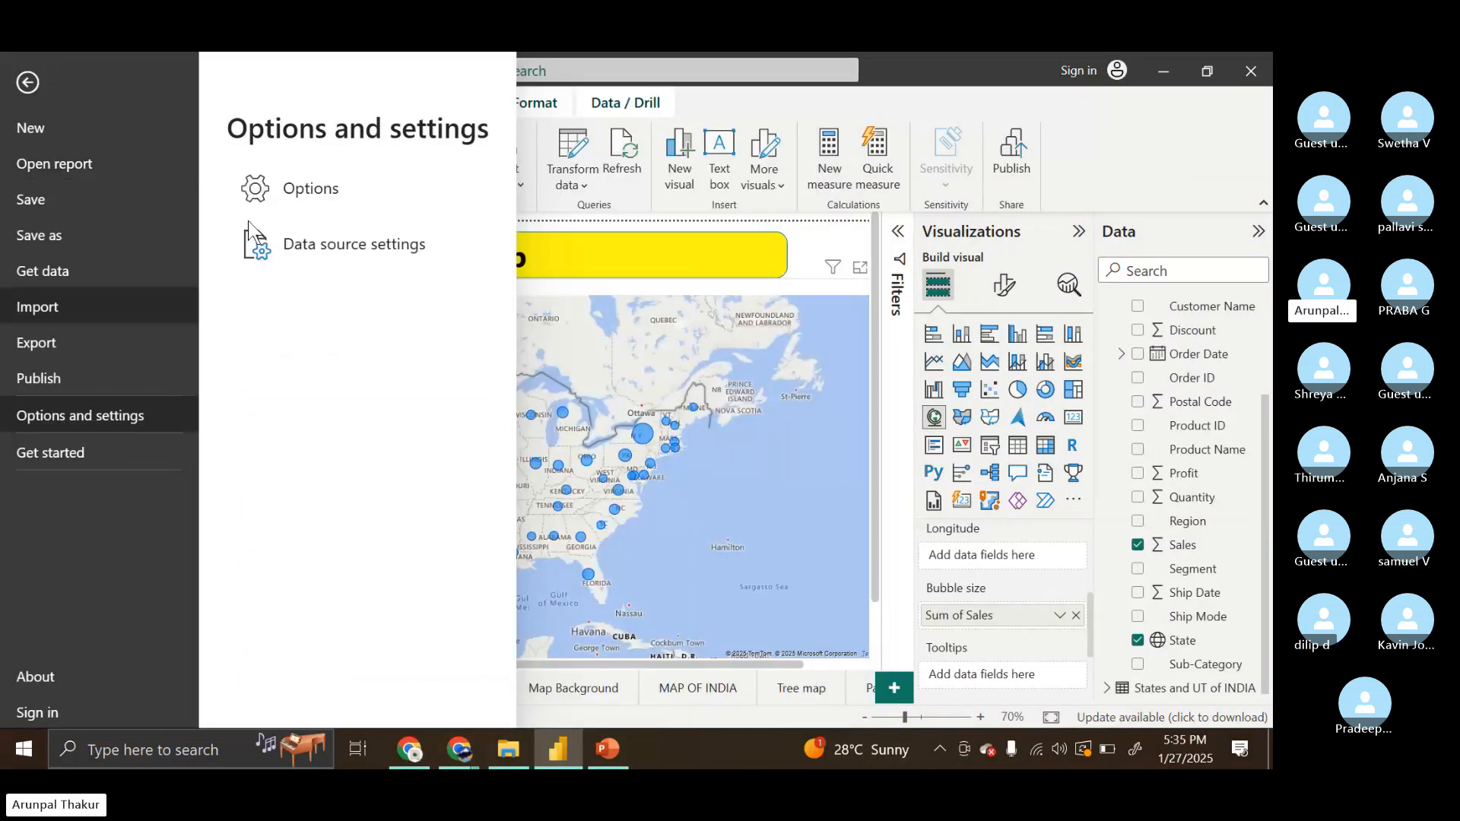
click(344, 191)
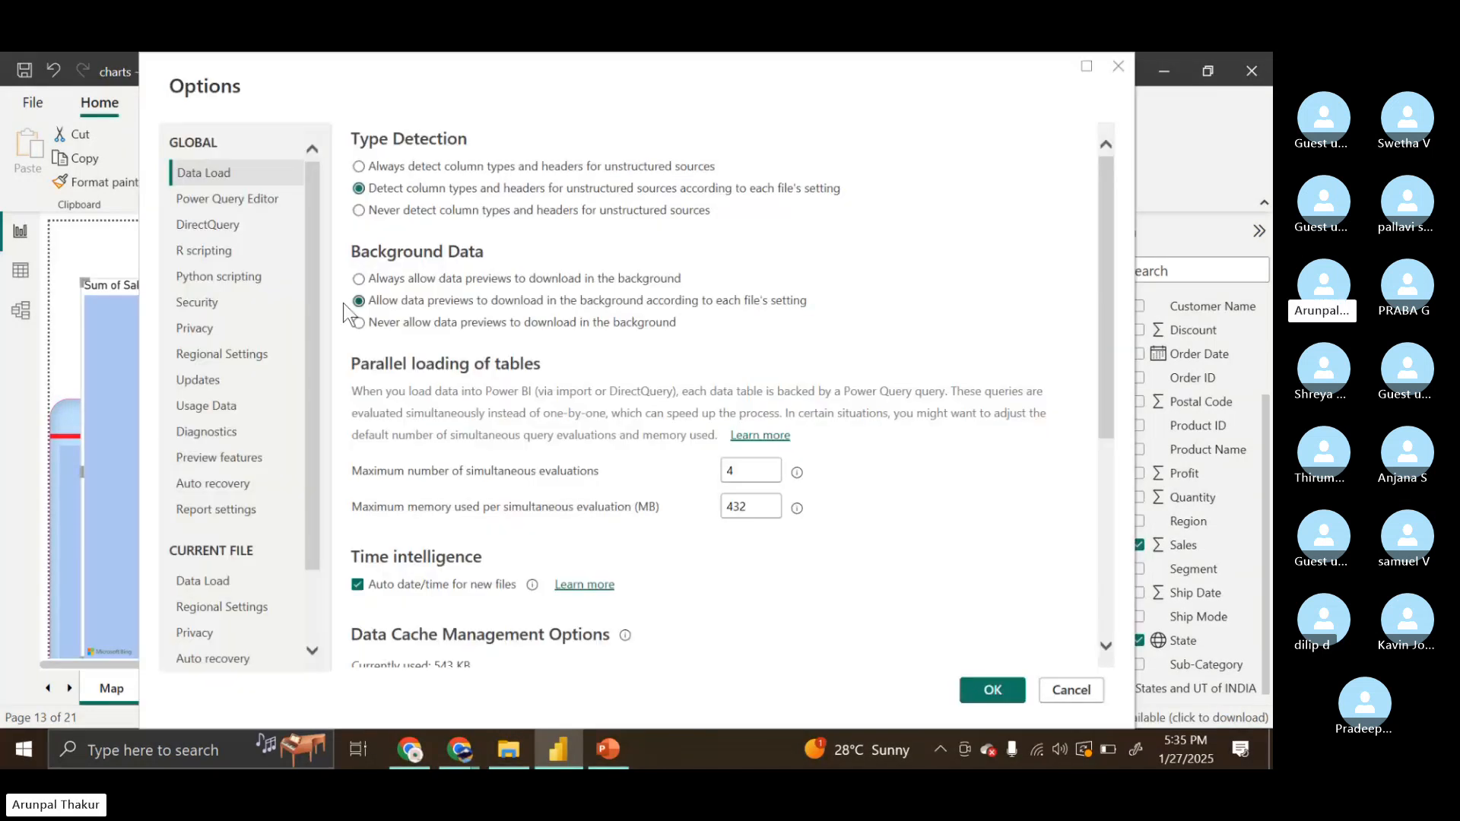
click(248, 326)
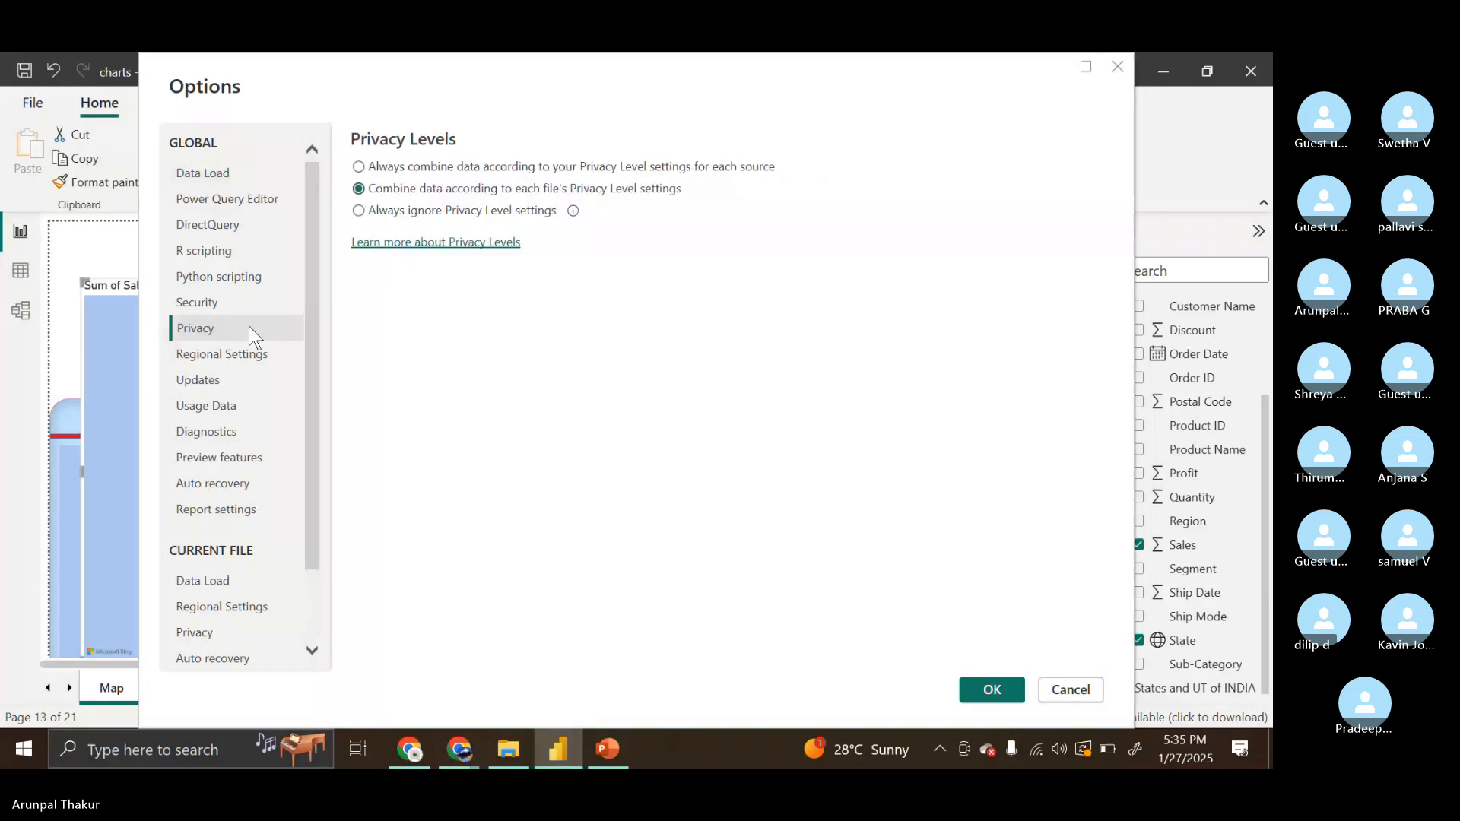
click(233, 303)
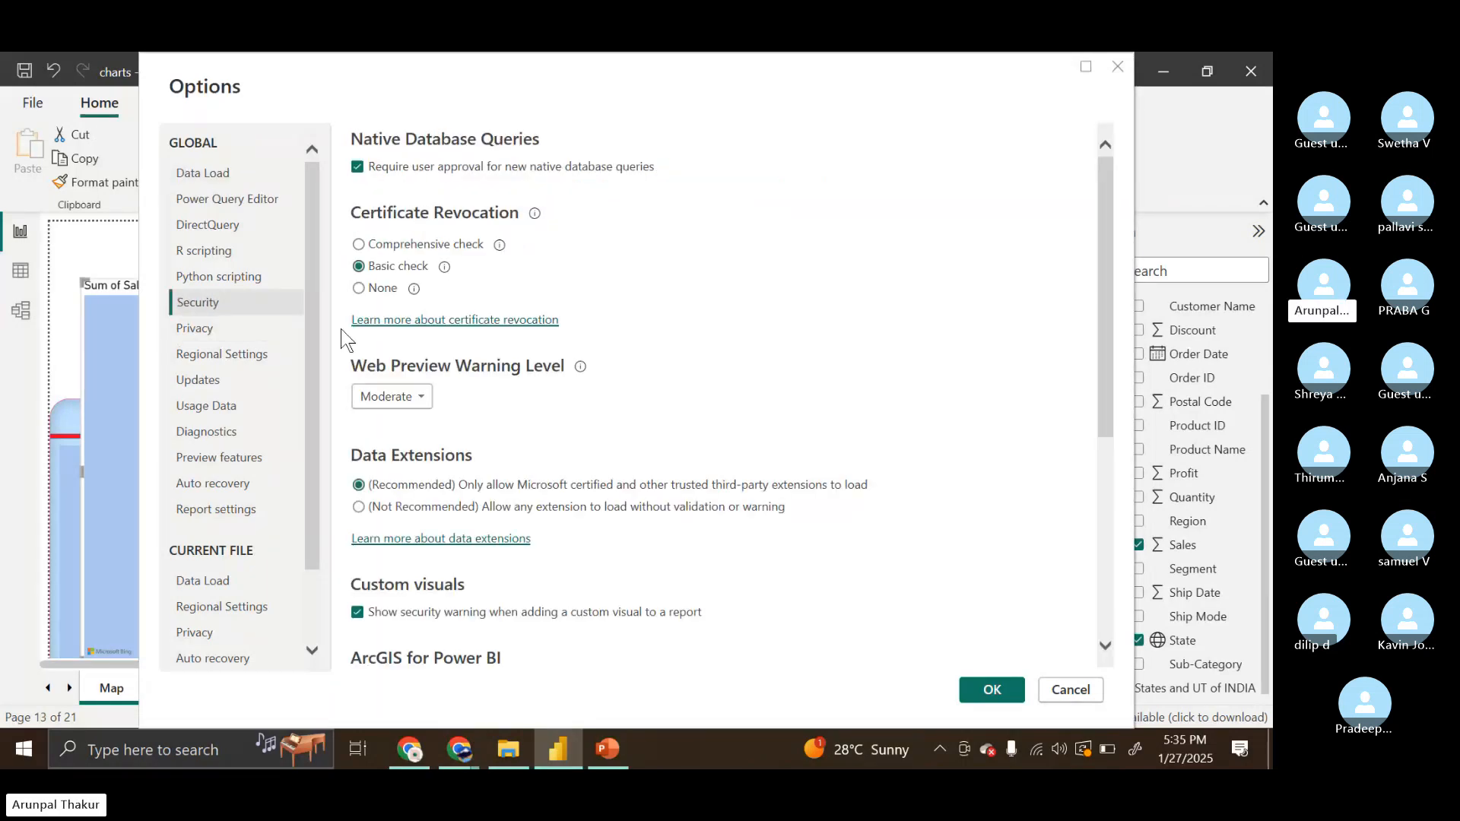
scroll(435, 341, down, 5)
scroll(456, 403, down, 1)
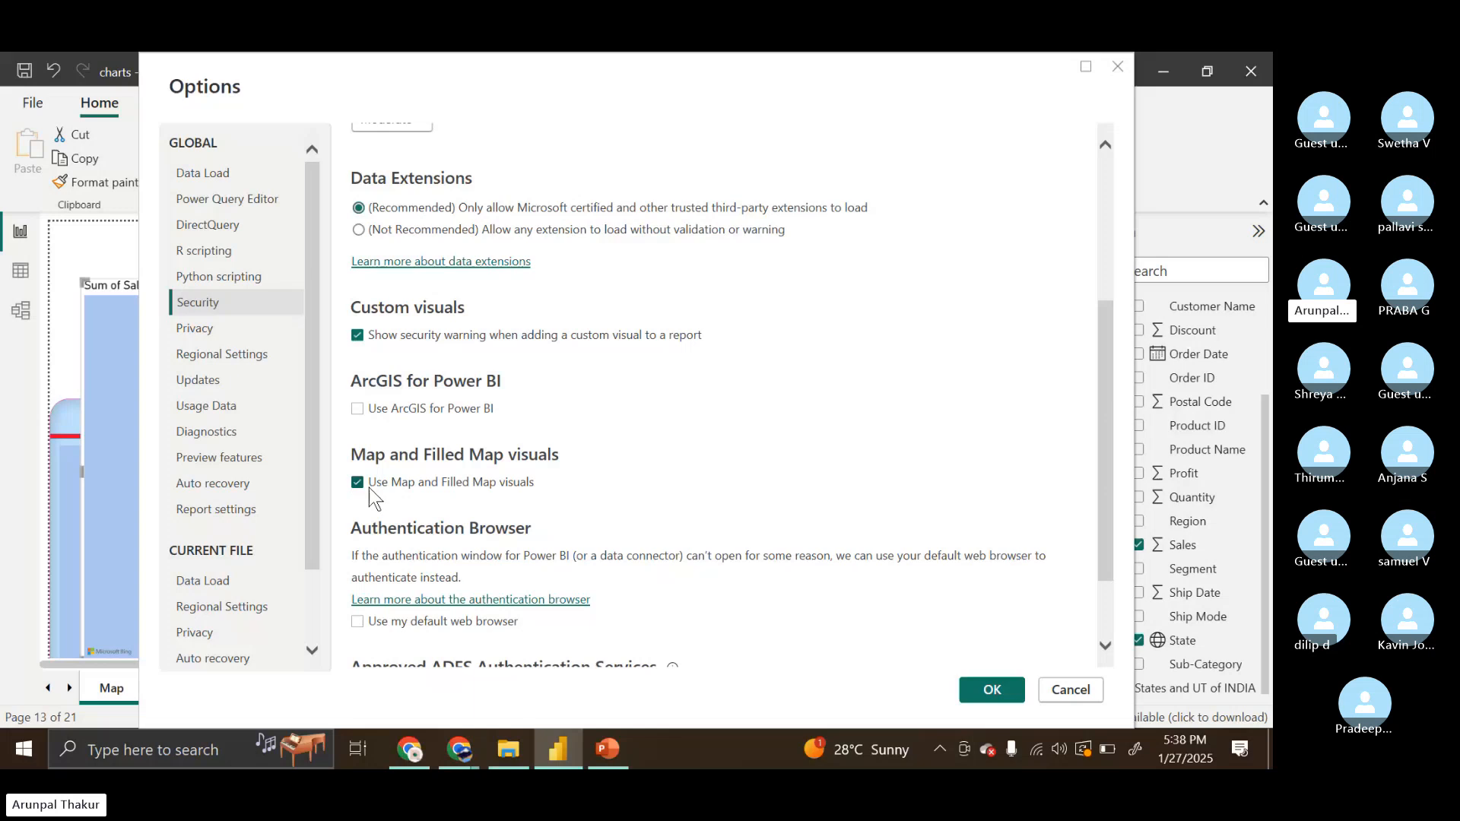
click(1057, 694)
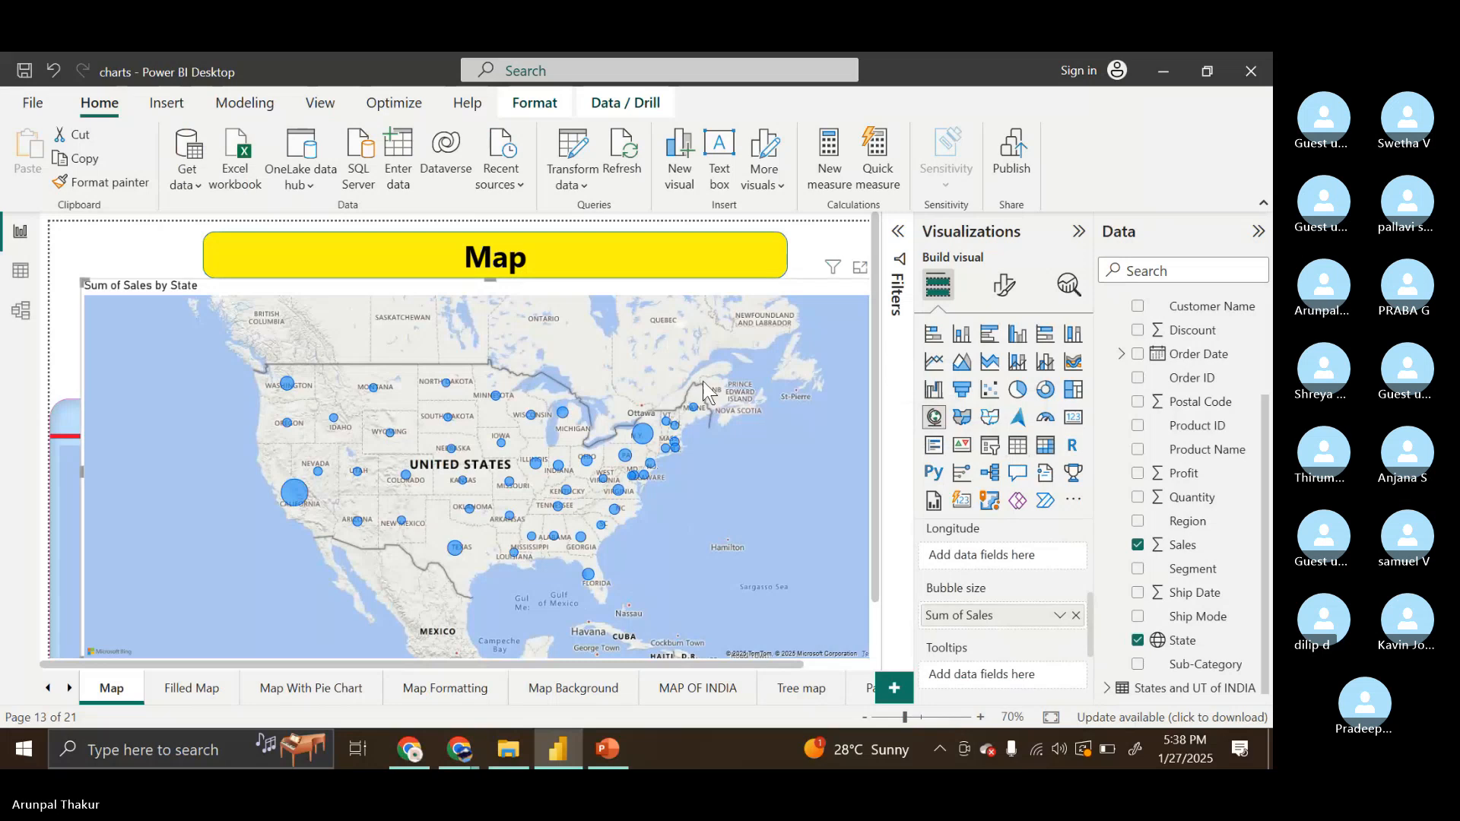
Review the State location and Sum of Sales bubble size assignments of the new map again
scroll(990, 564, up, 3)
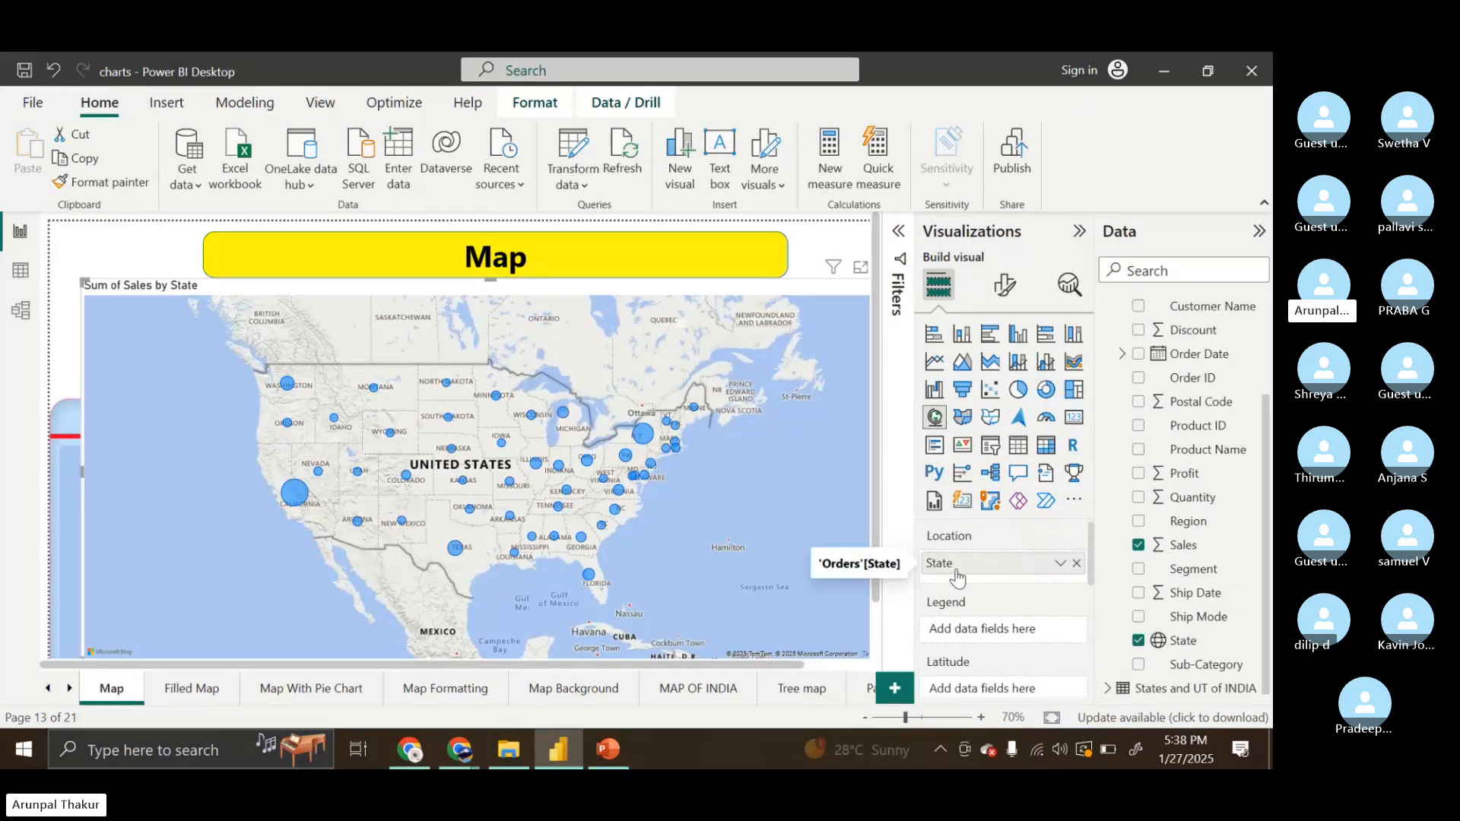
scroll(957, 578, down, 3)
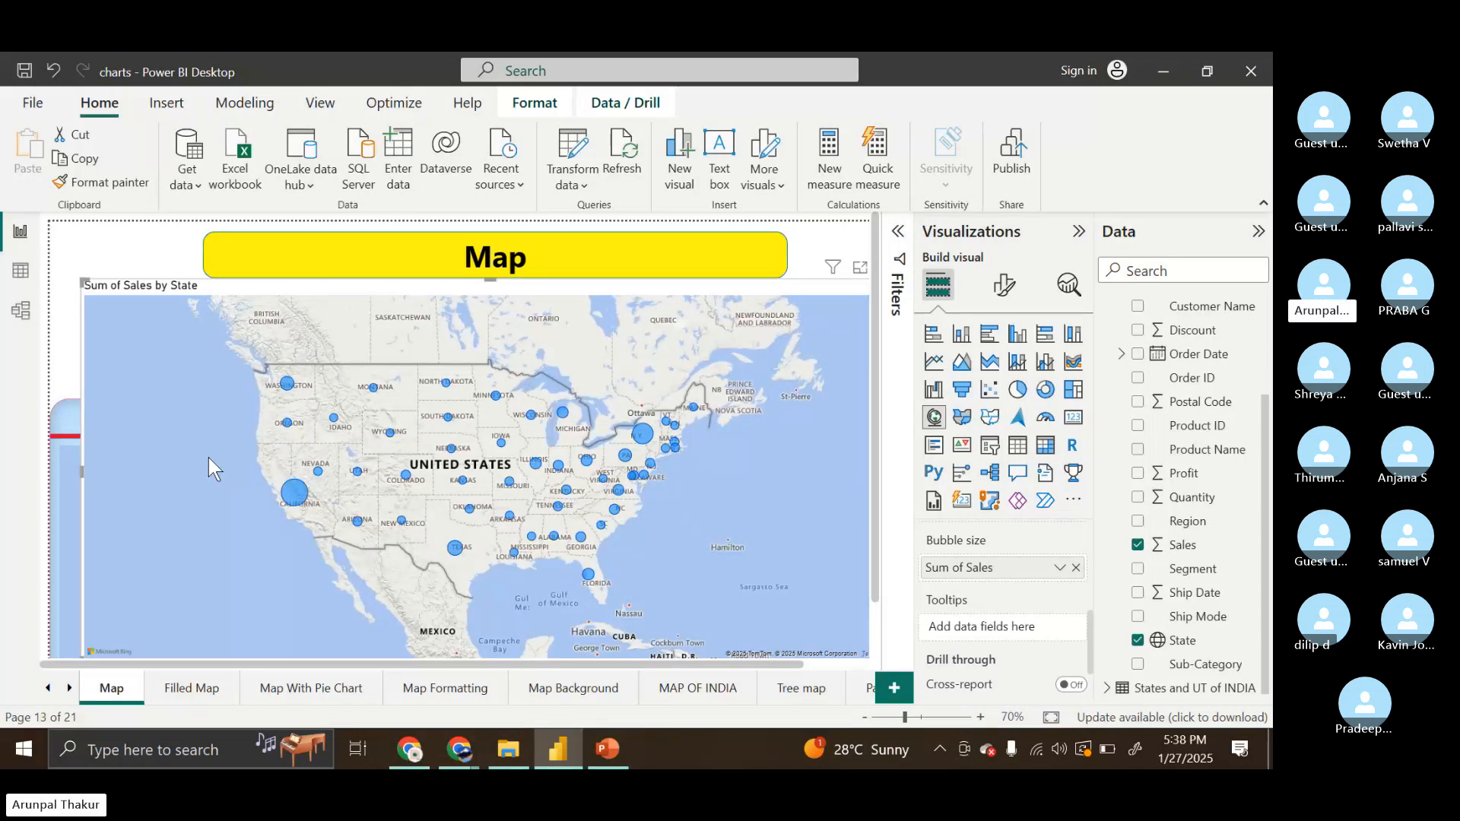
Add the Region field to the legend of the Sum of Sales by State map to color its bubbles by region
mouse_move(301, 506)
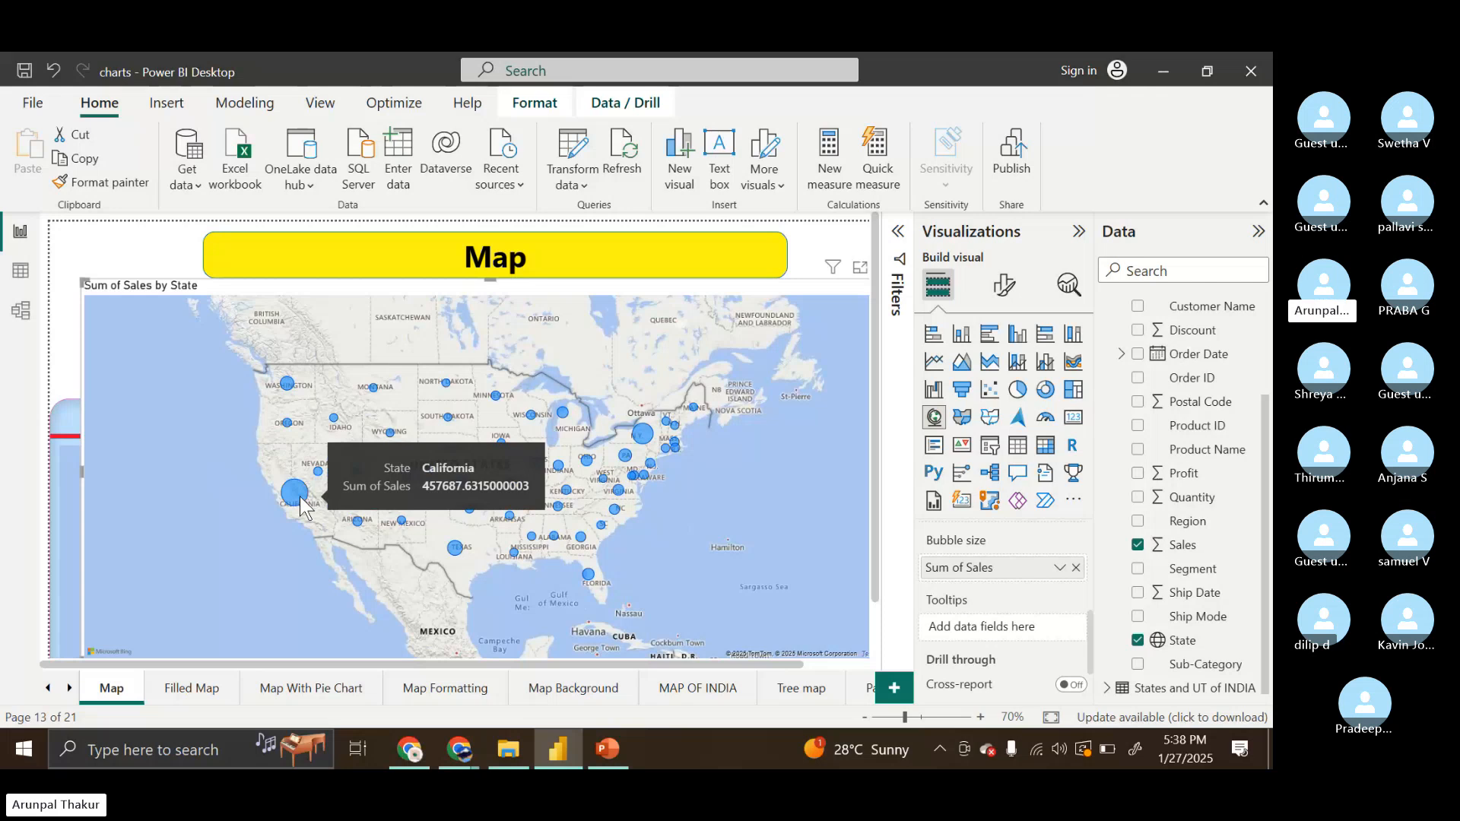
mouse_move(650, 448)
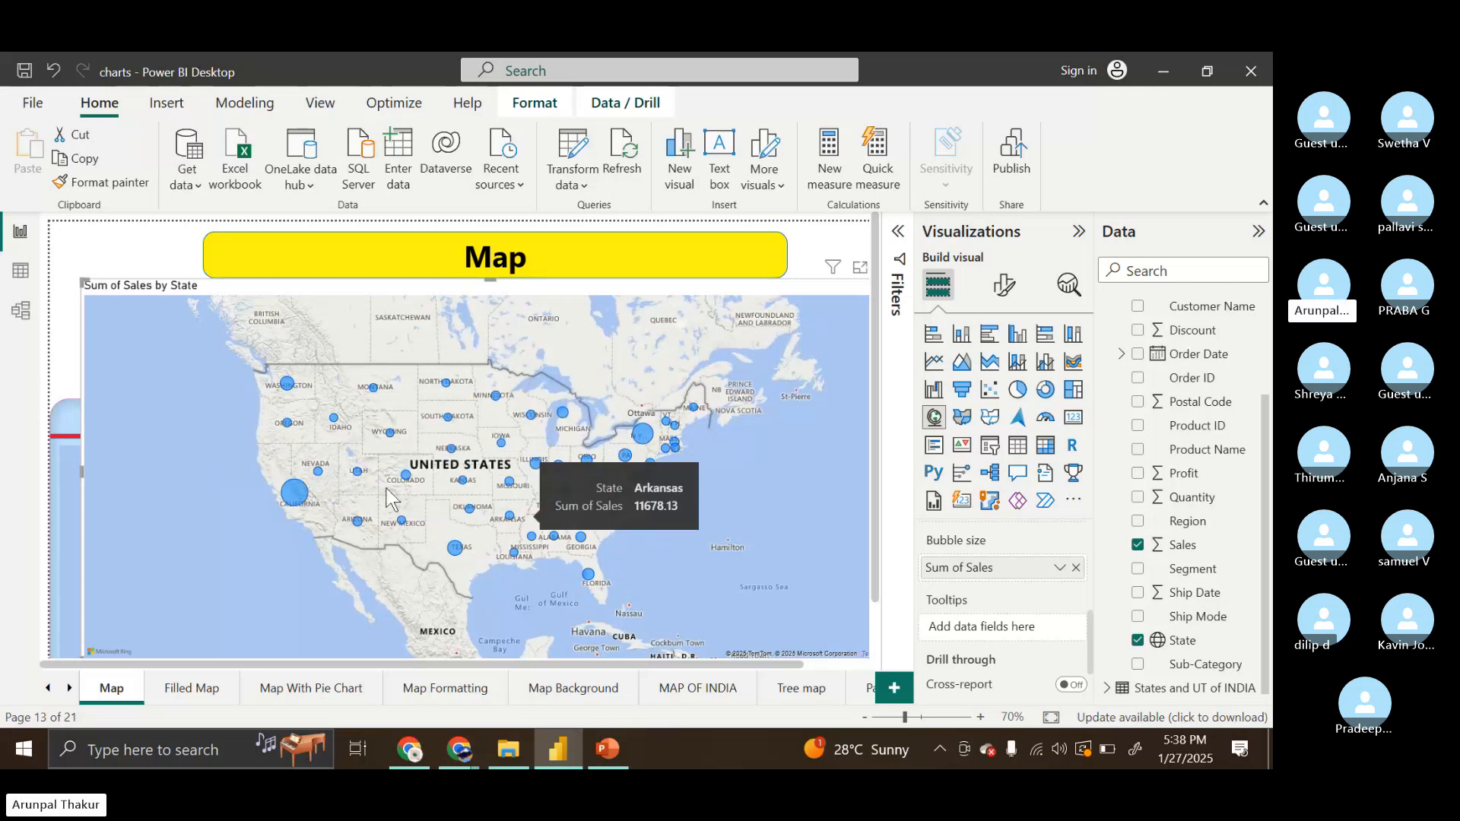
mouse_move(290, 391)
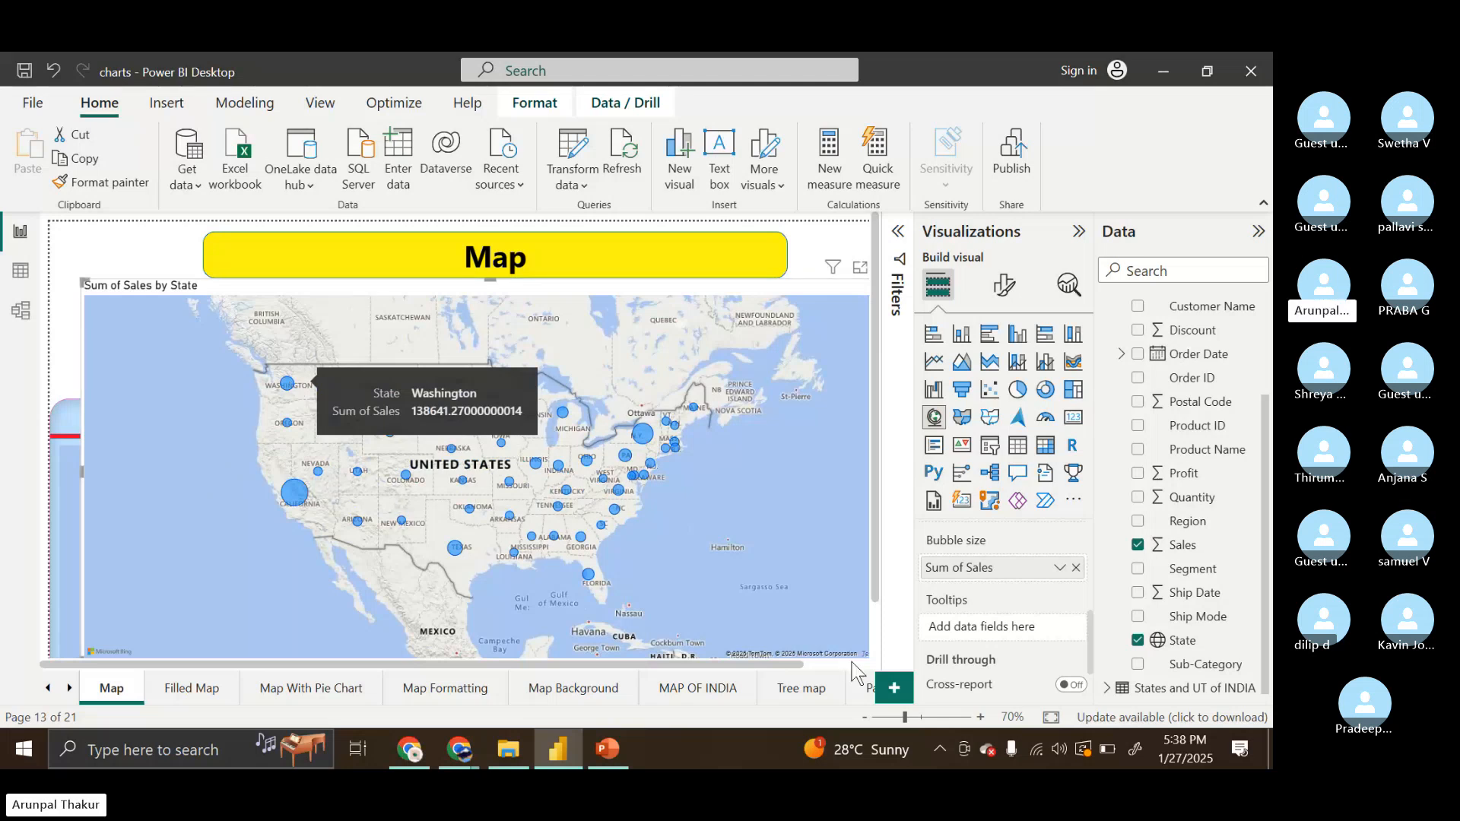
scroll(1039, 627, up, 3)
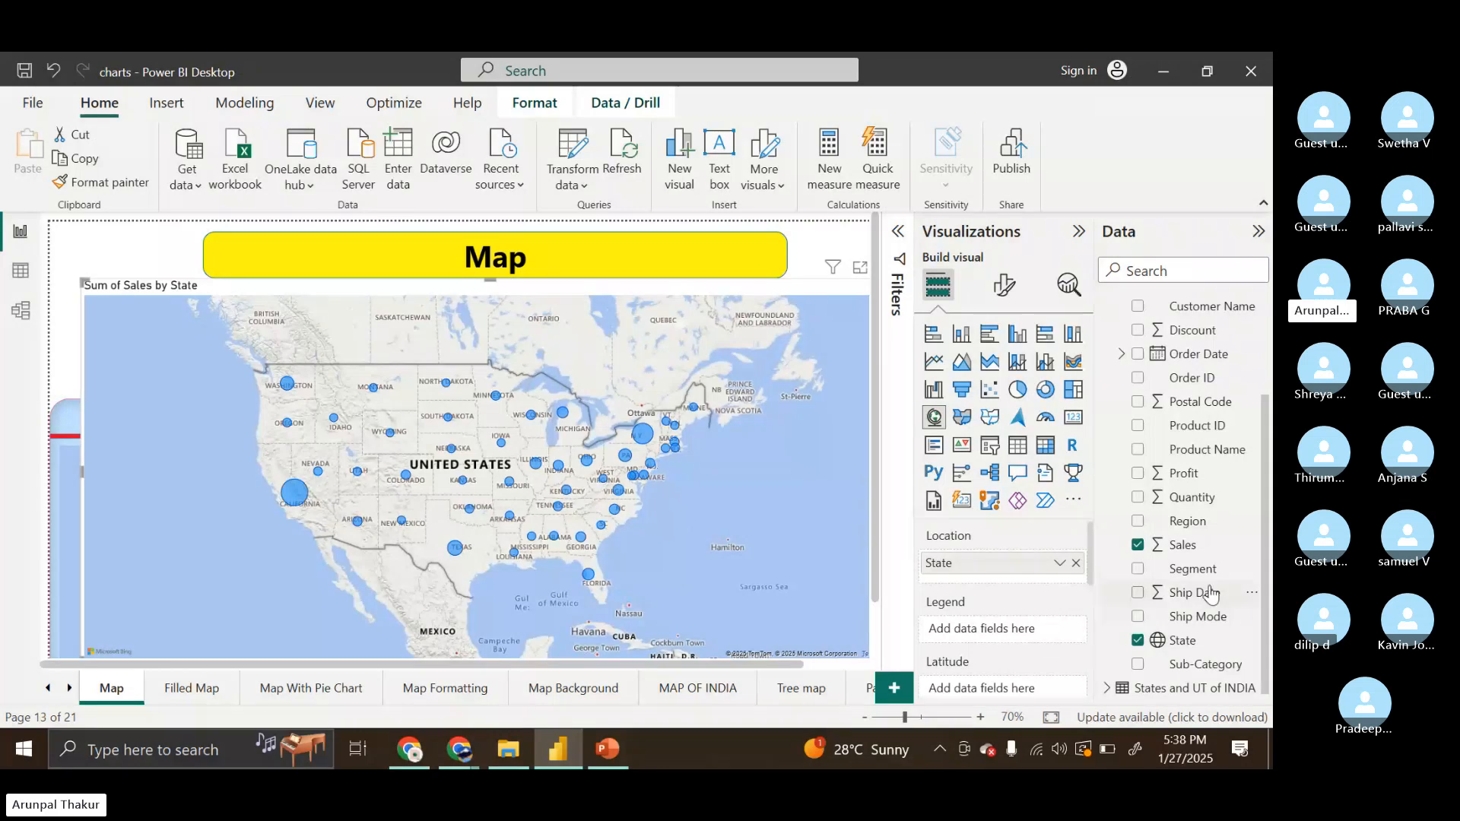
drag(1177, 530, 1010, 638)
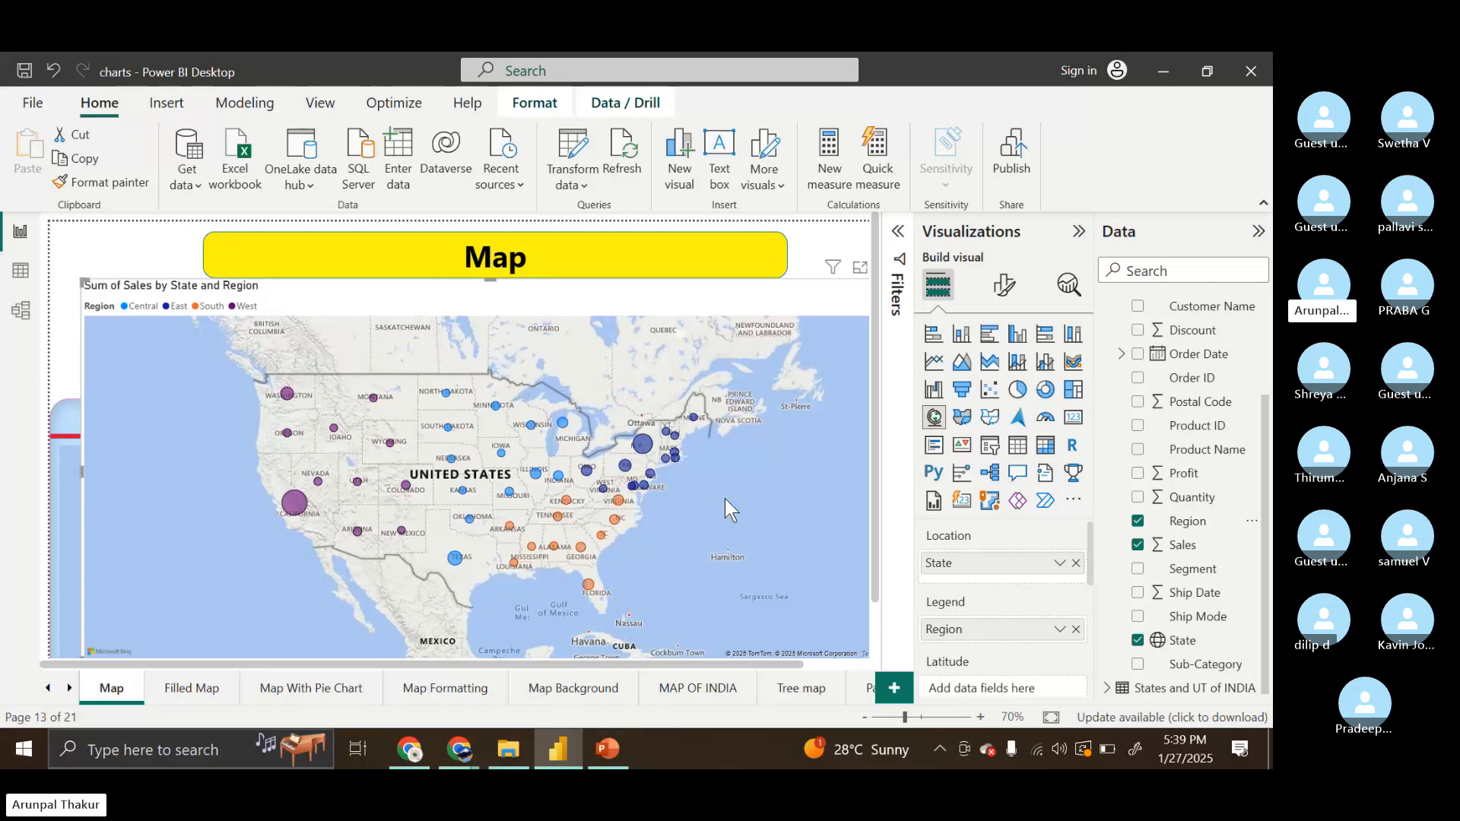
Shrink the new map to the right part of the page below the Map banner, and move the formatted map up beside it
drag(598, 295, 549, 245)
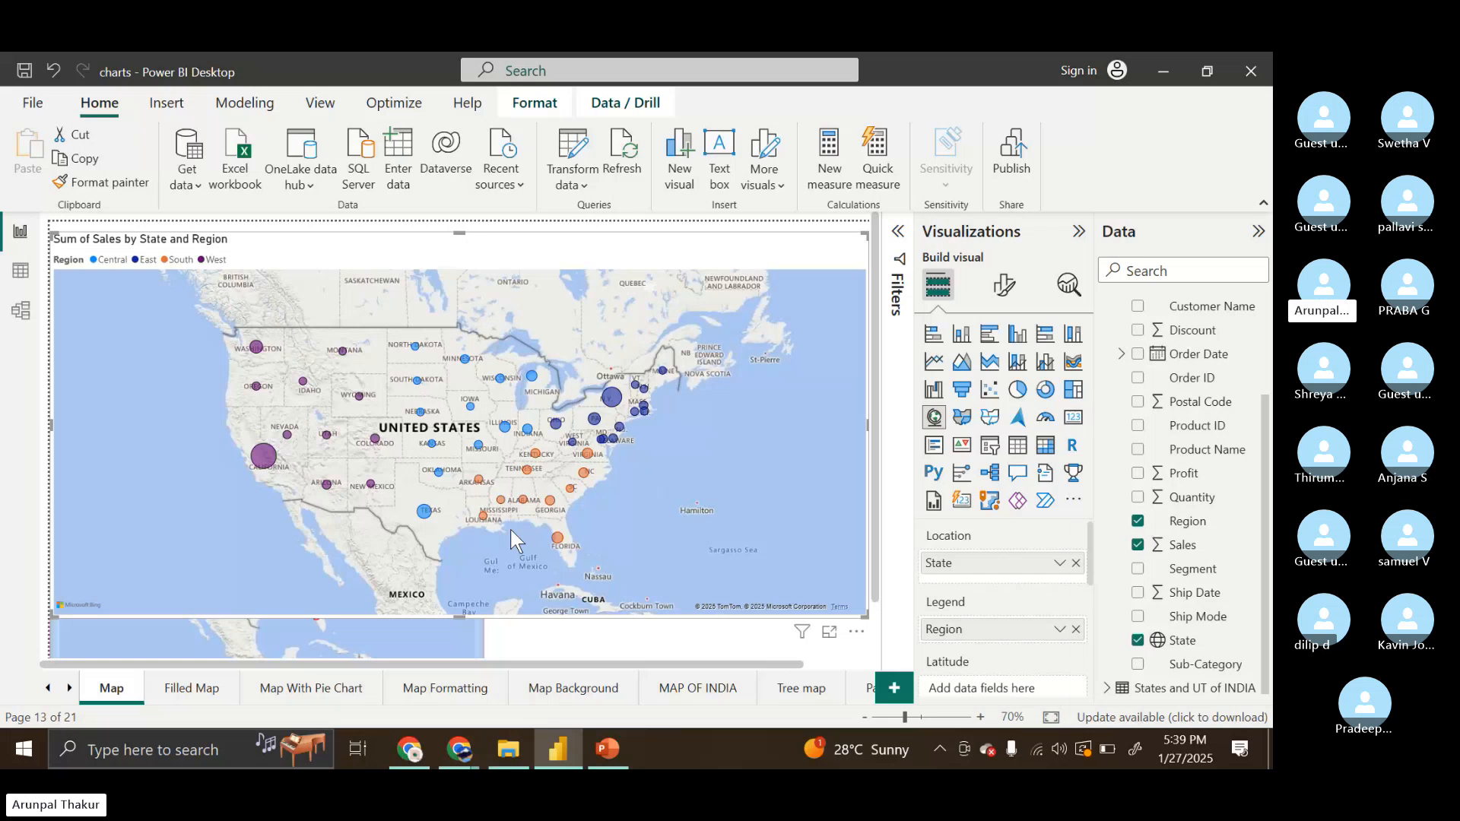
click(450, 637)
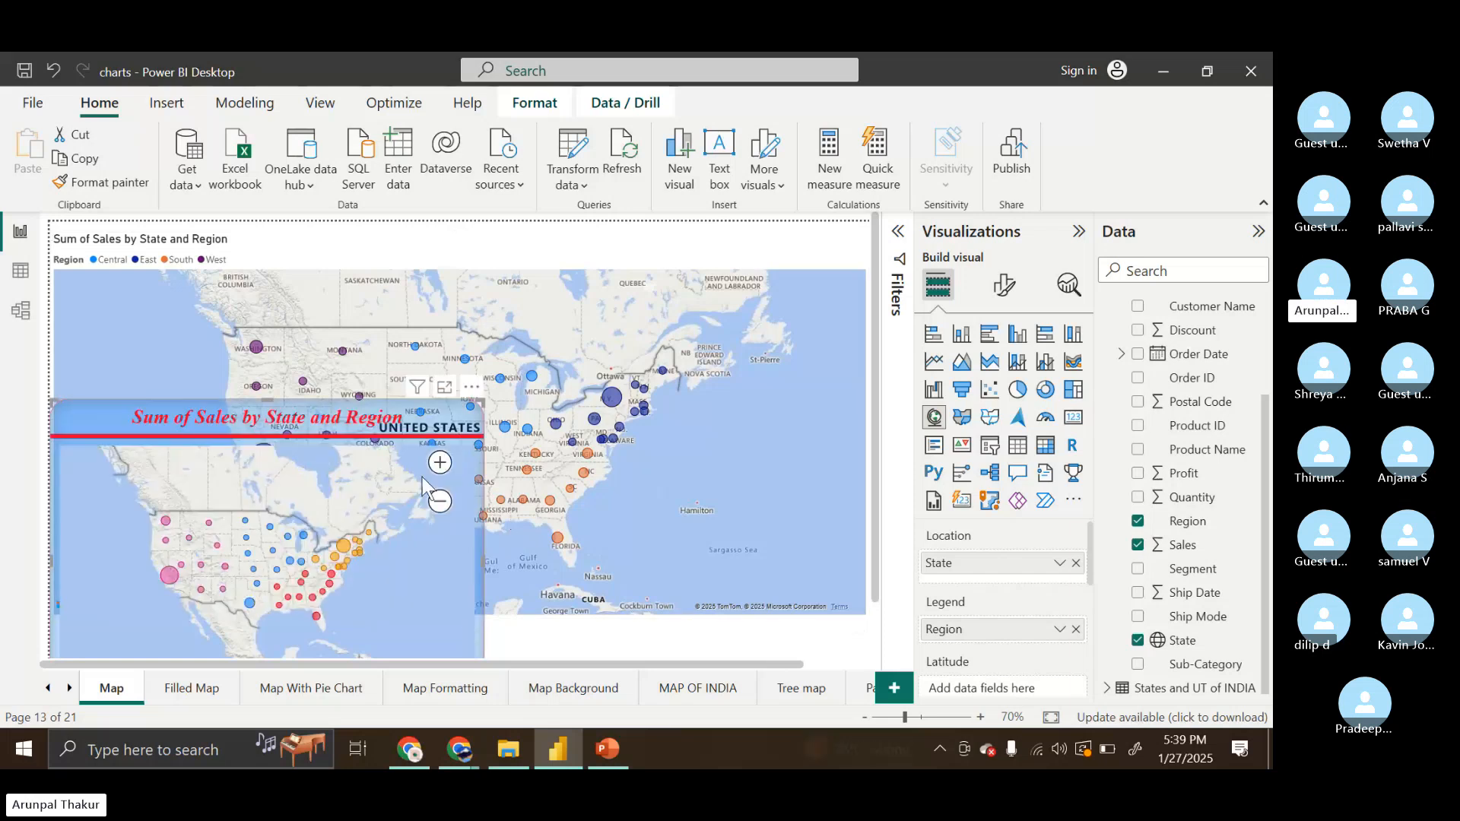
click(646, 250)
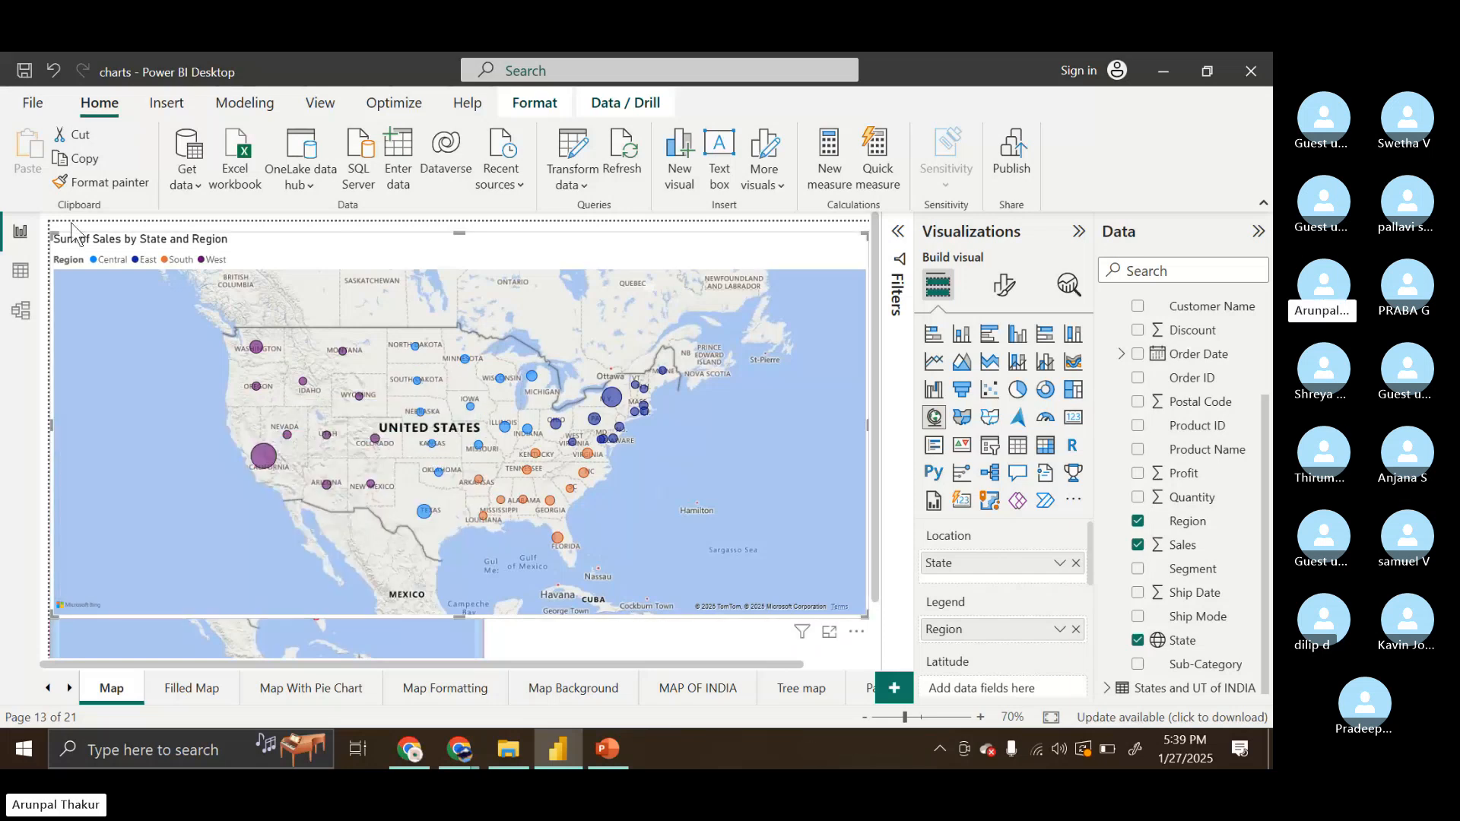
drag(55, 236, 522, 270)
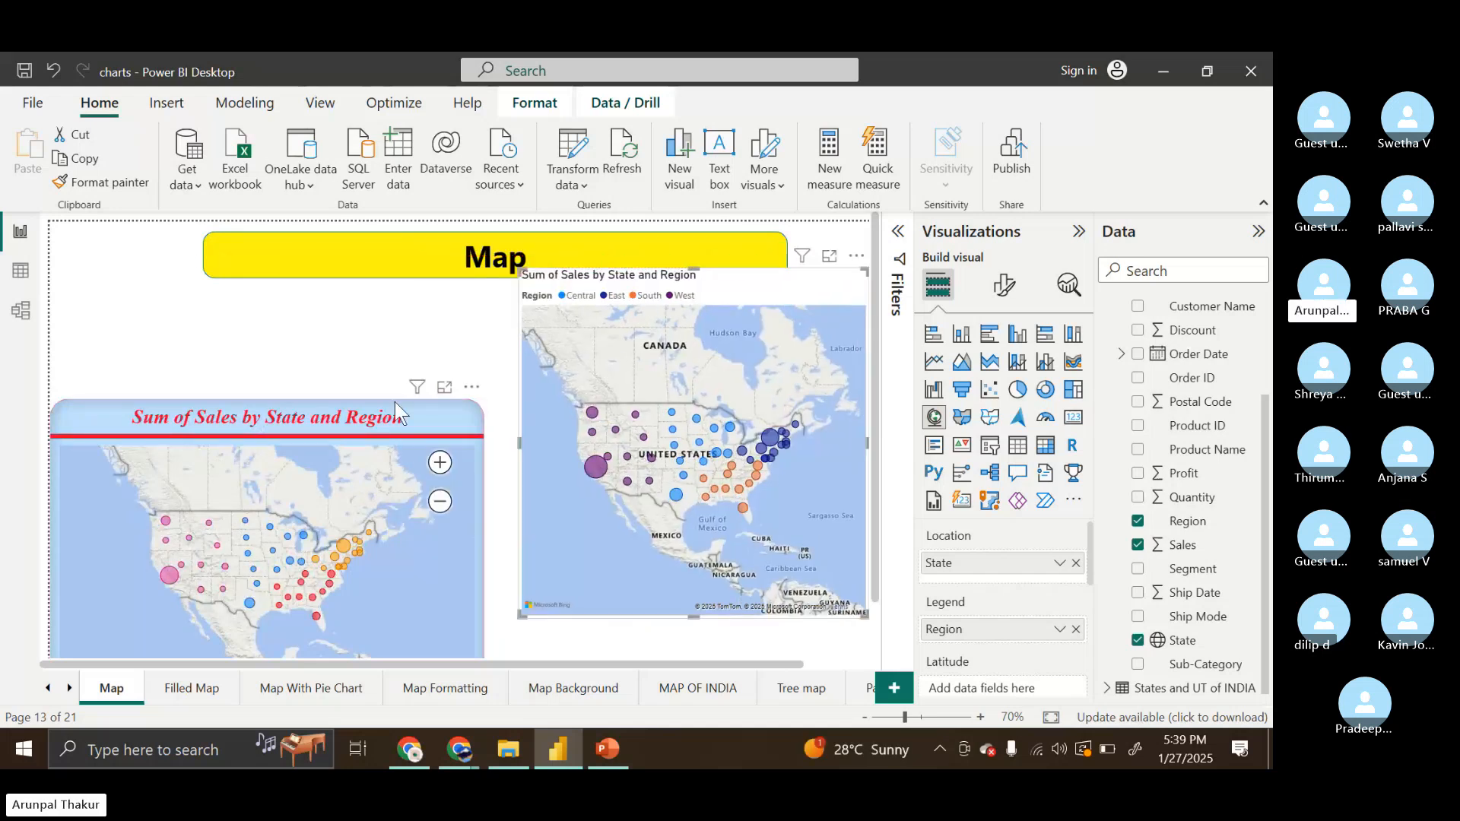
drag(394, 402, 405, 298)
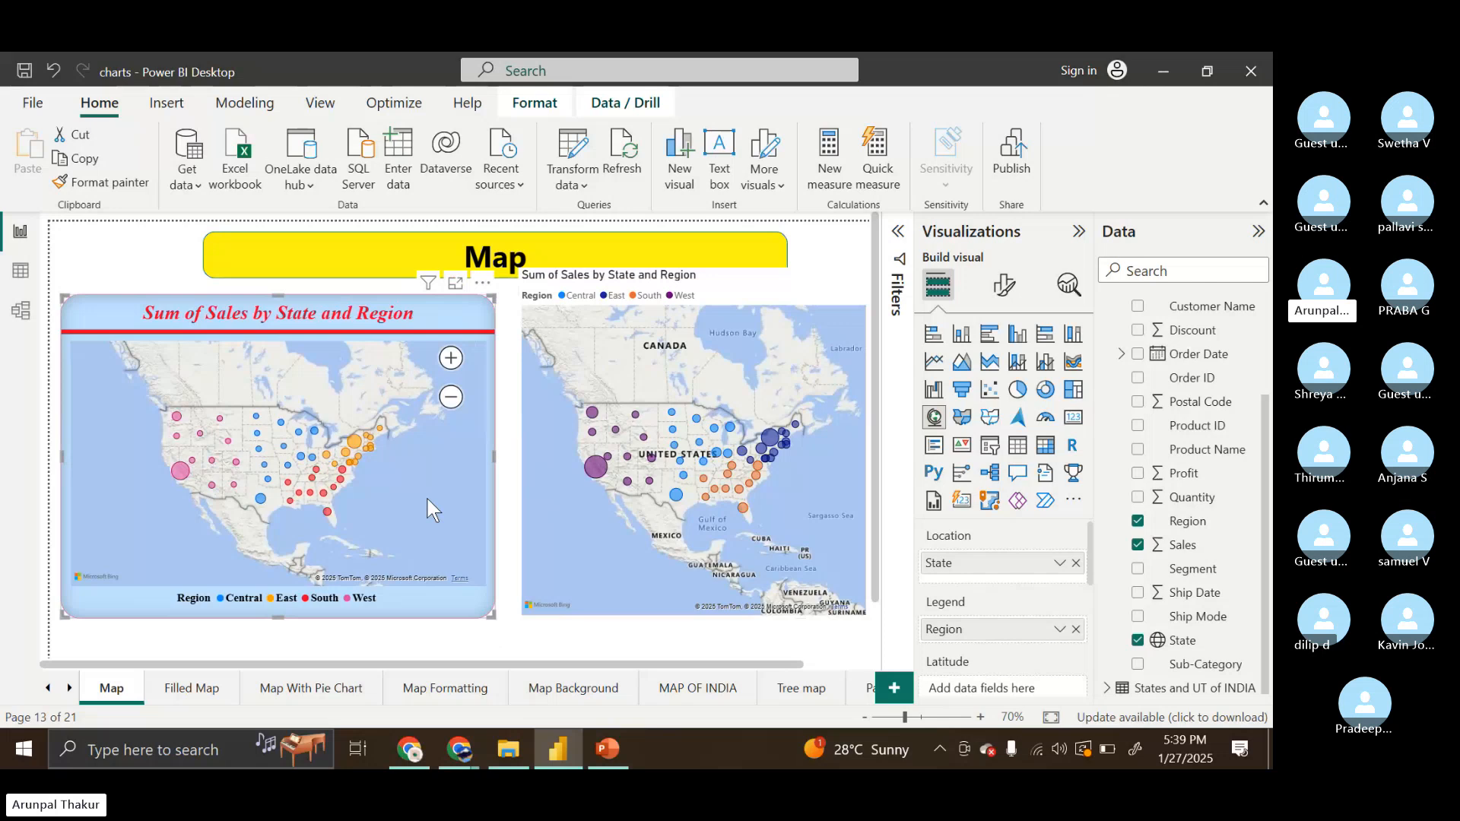
click(741, 363)
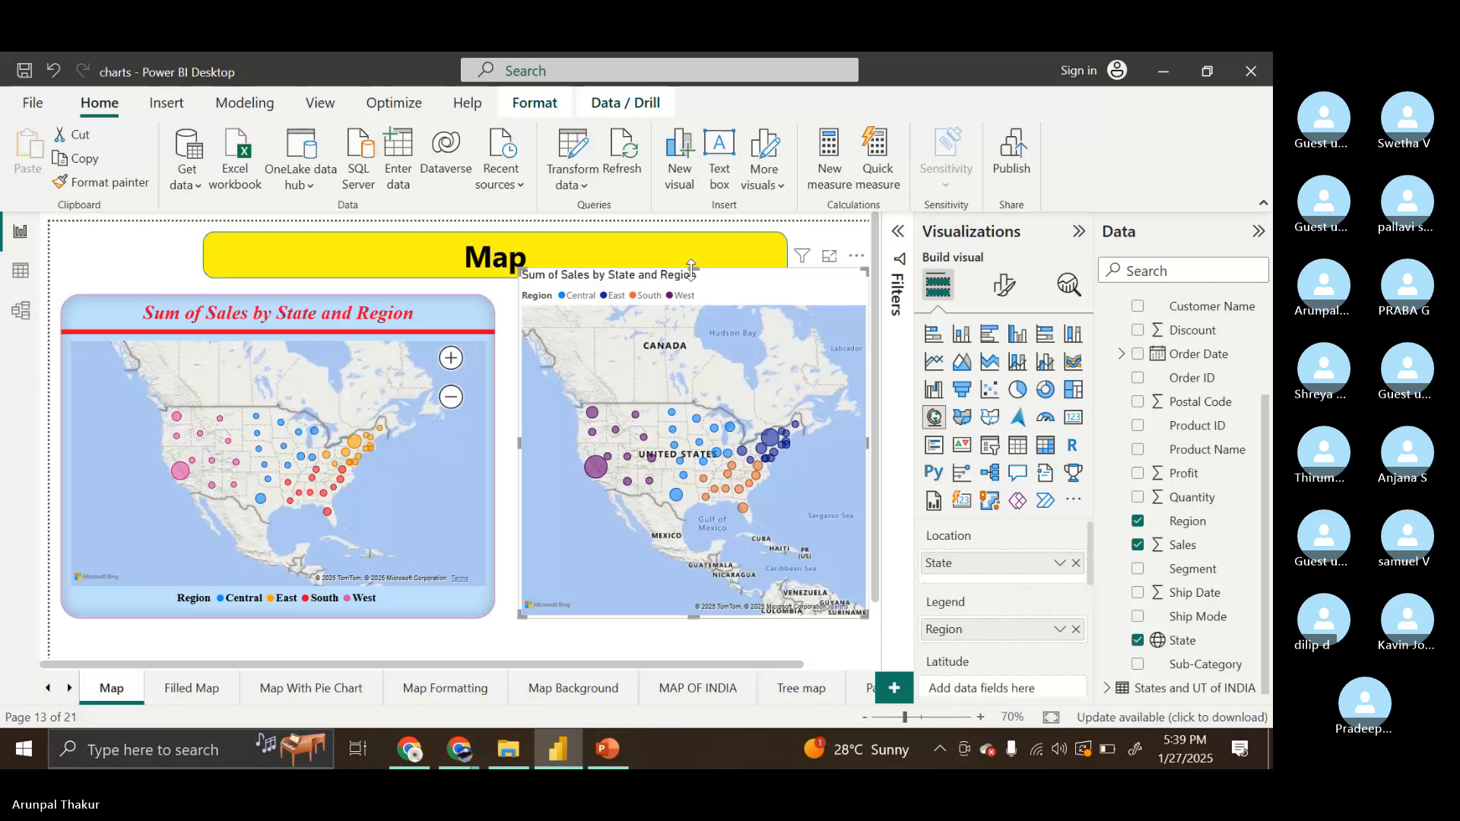
drag(691, 268, 692, 295)
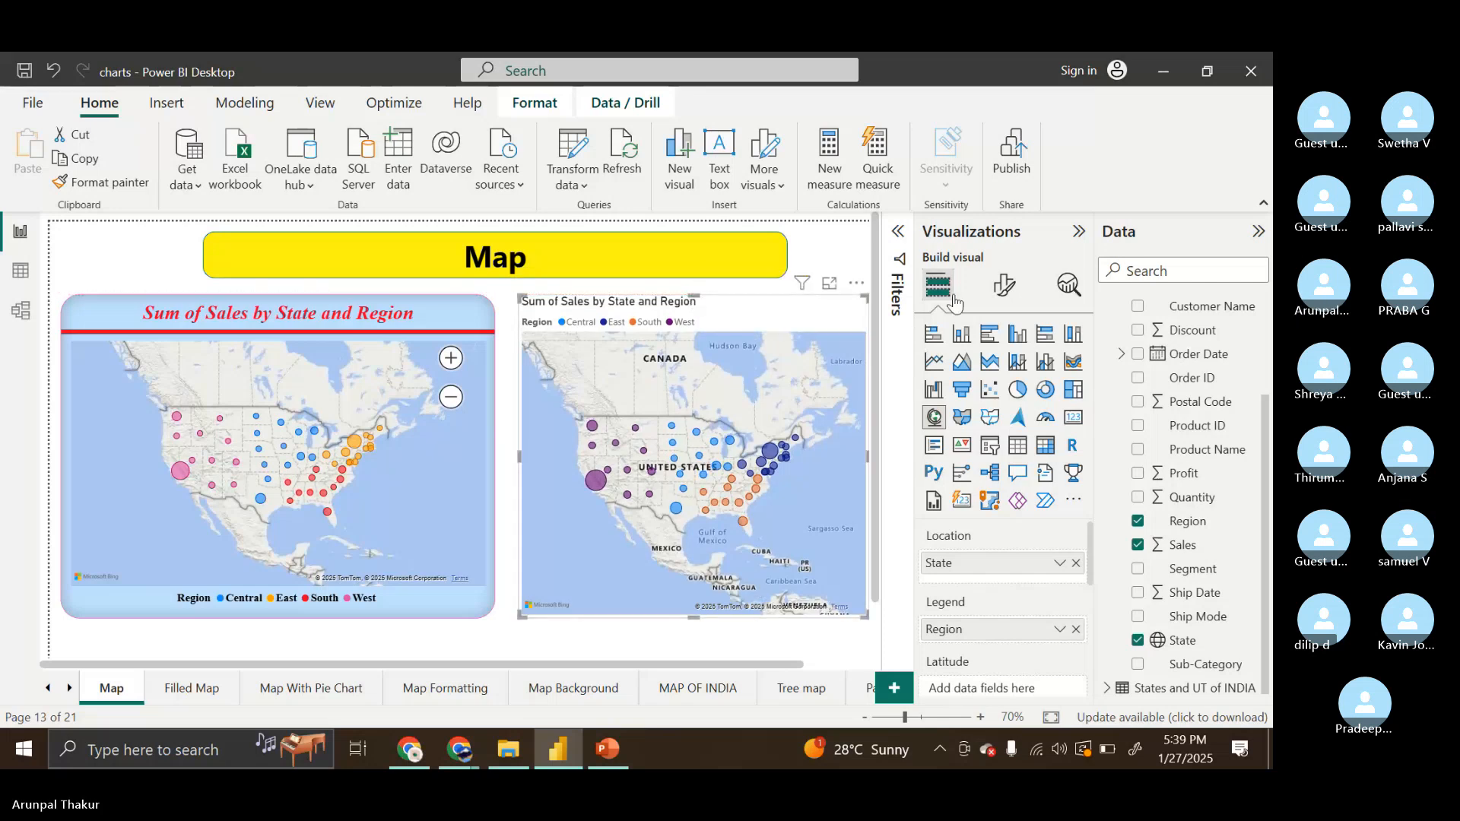
Turn on the zoom buttons in the new map's control settings and test zooming in and back out
click(1005, 286)
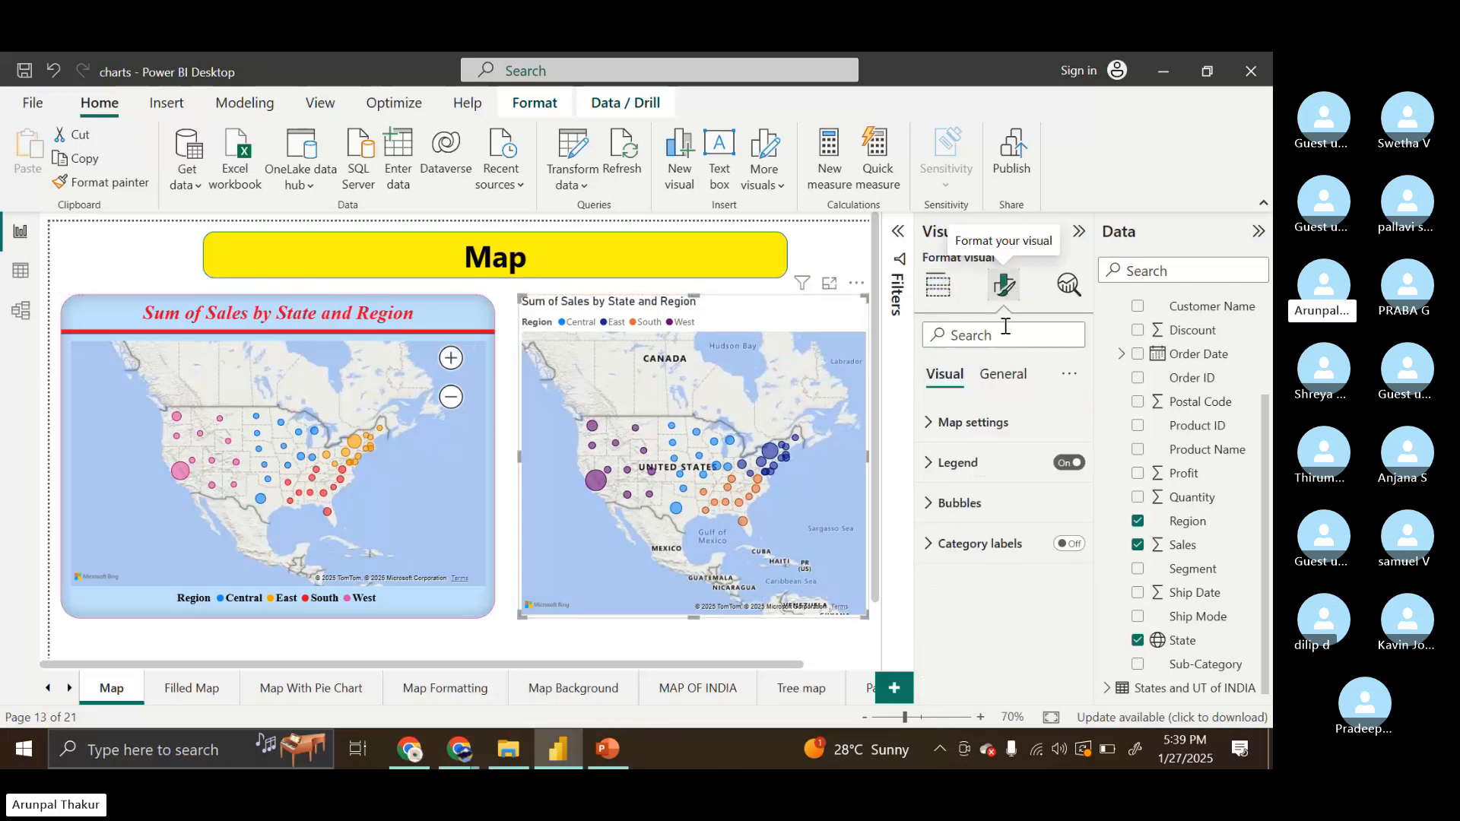
click(980, 431)
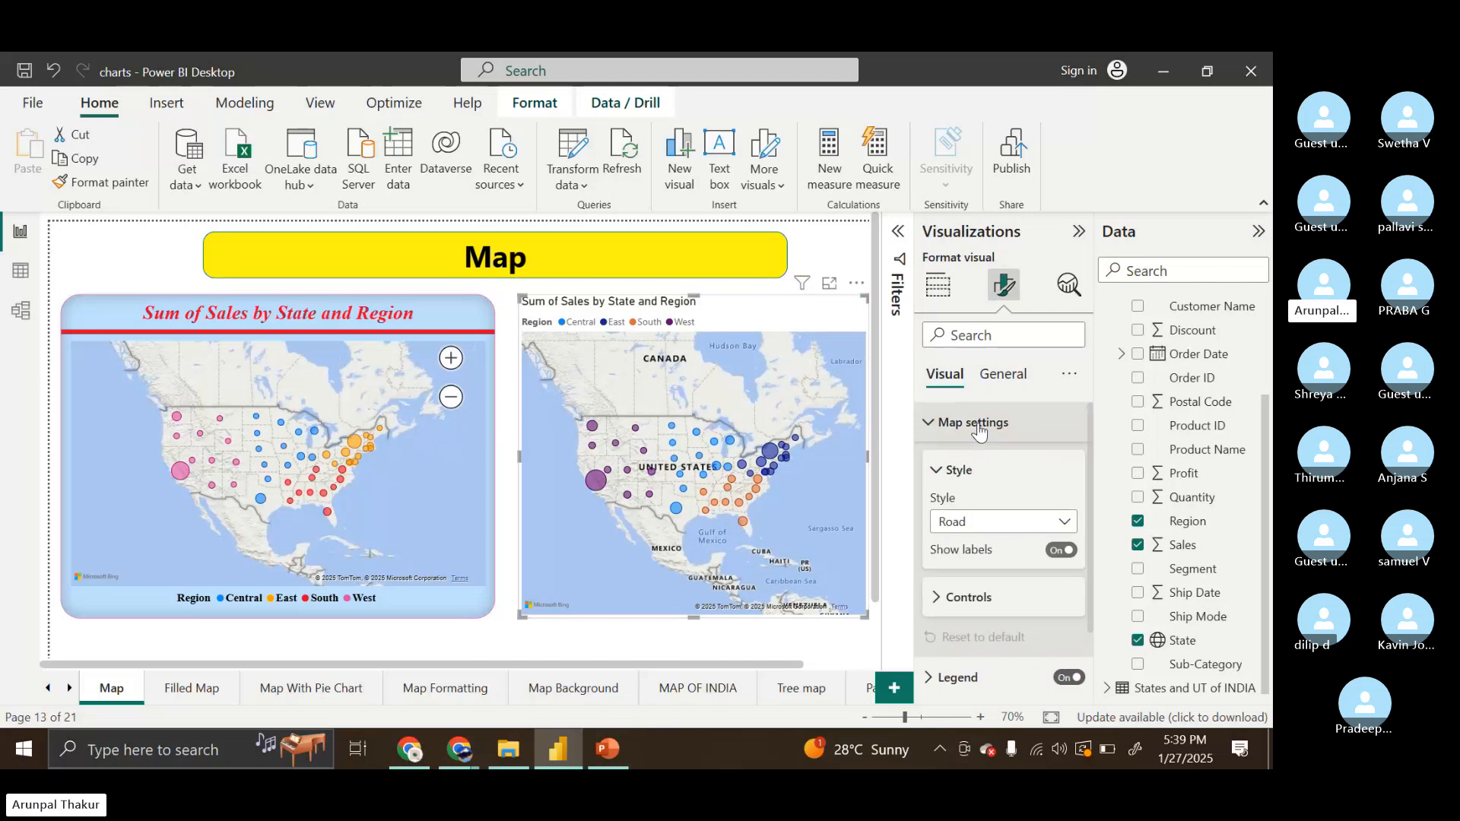
scroll(981, 495, down, 1)
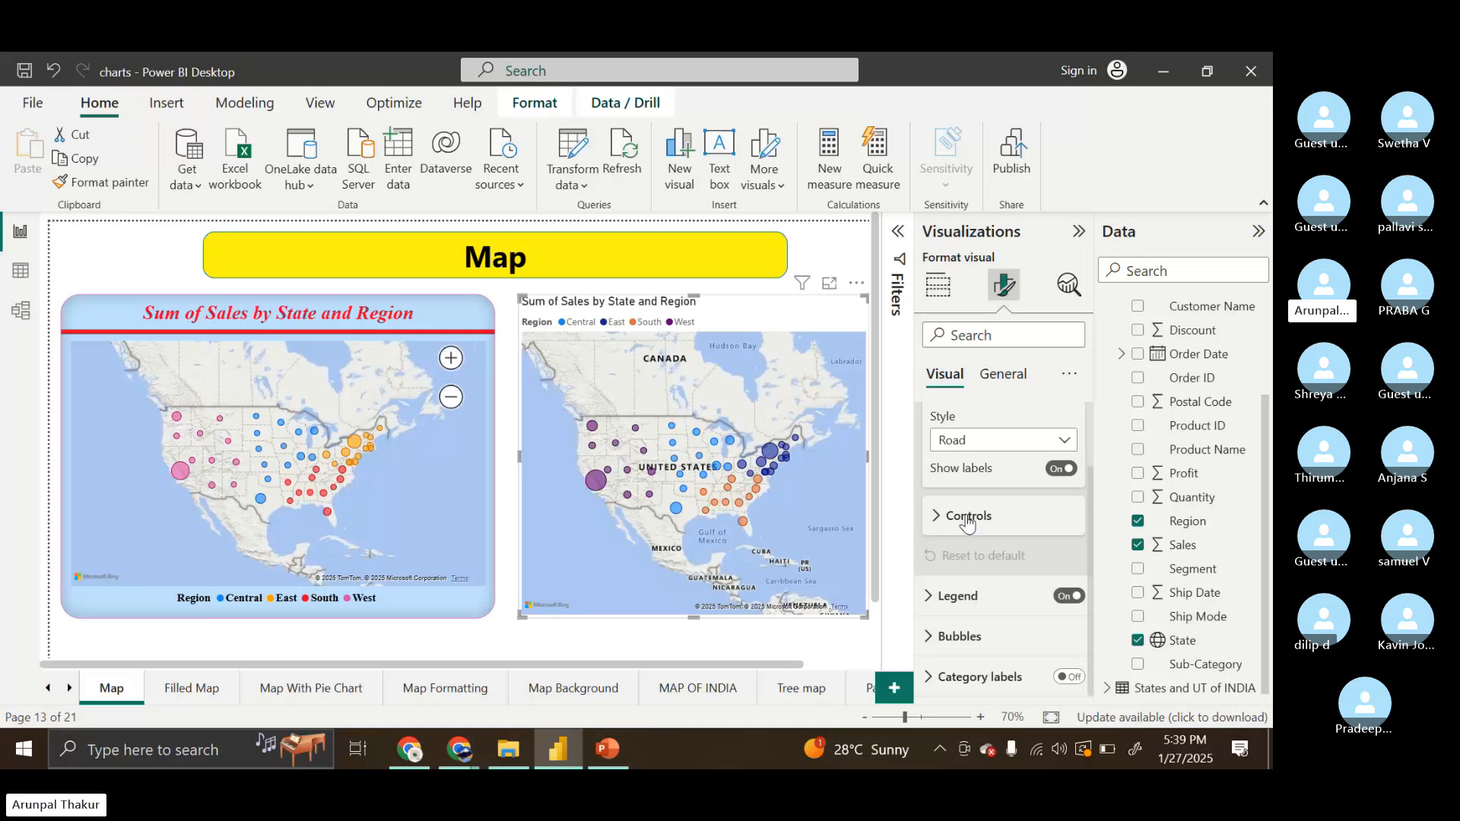
click(967, 521)
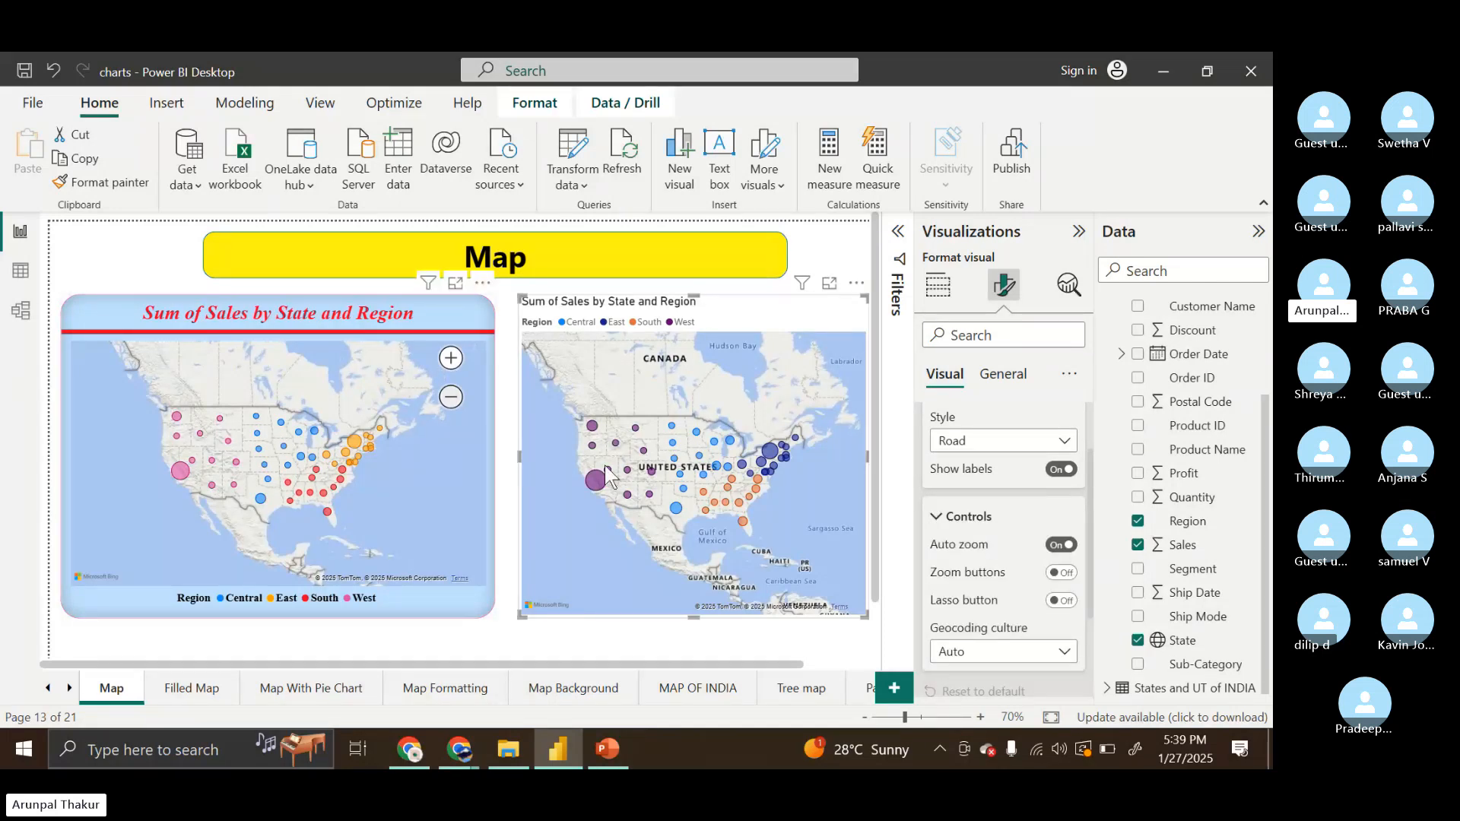
click(1061, 578)
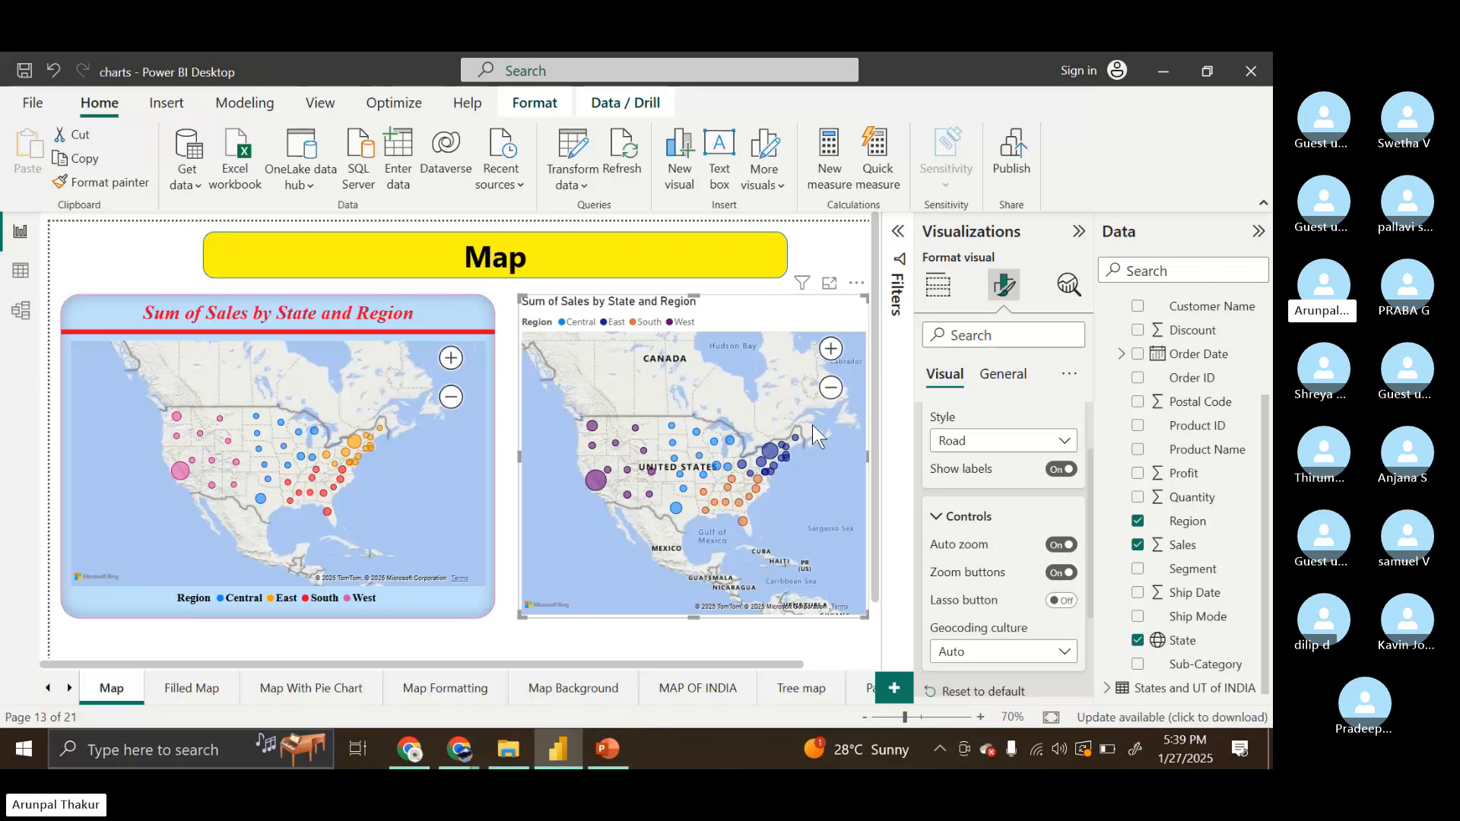
click(830, 350)
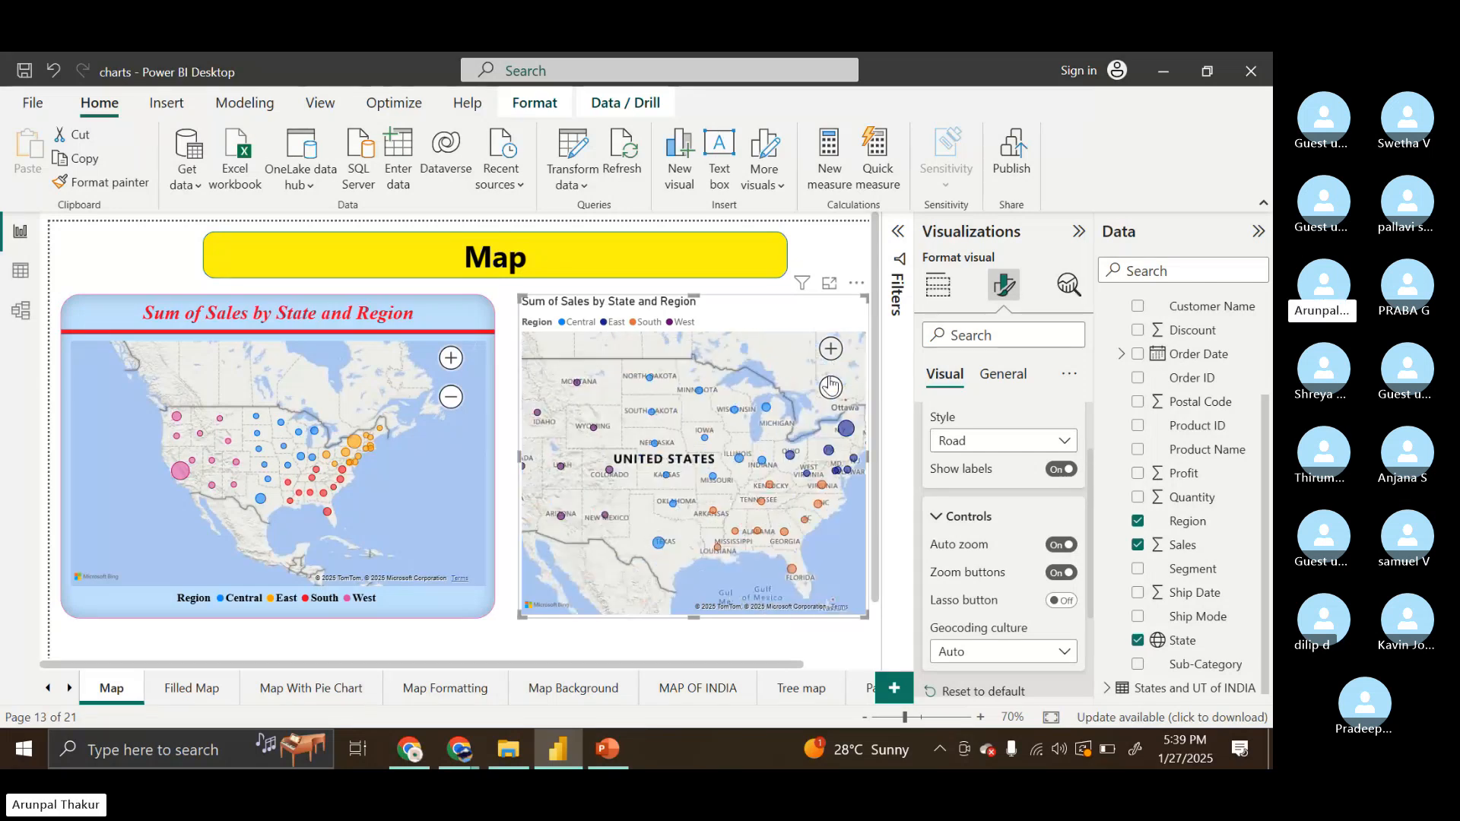
click(830, 387)
Try the Dark style on the new map, and set its map style to Light
scroll(943, 498, up, 2)
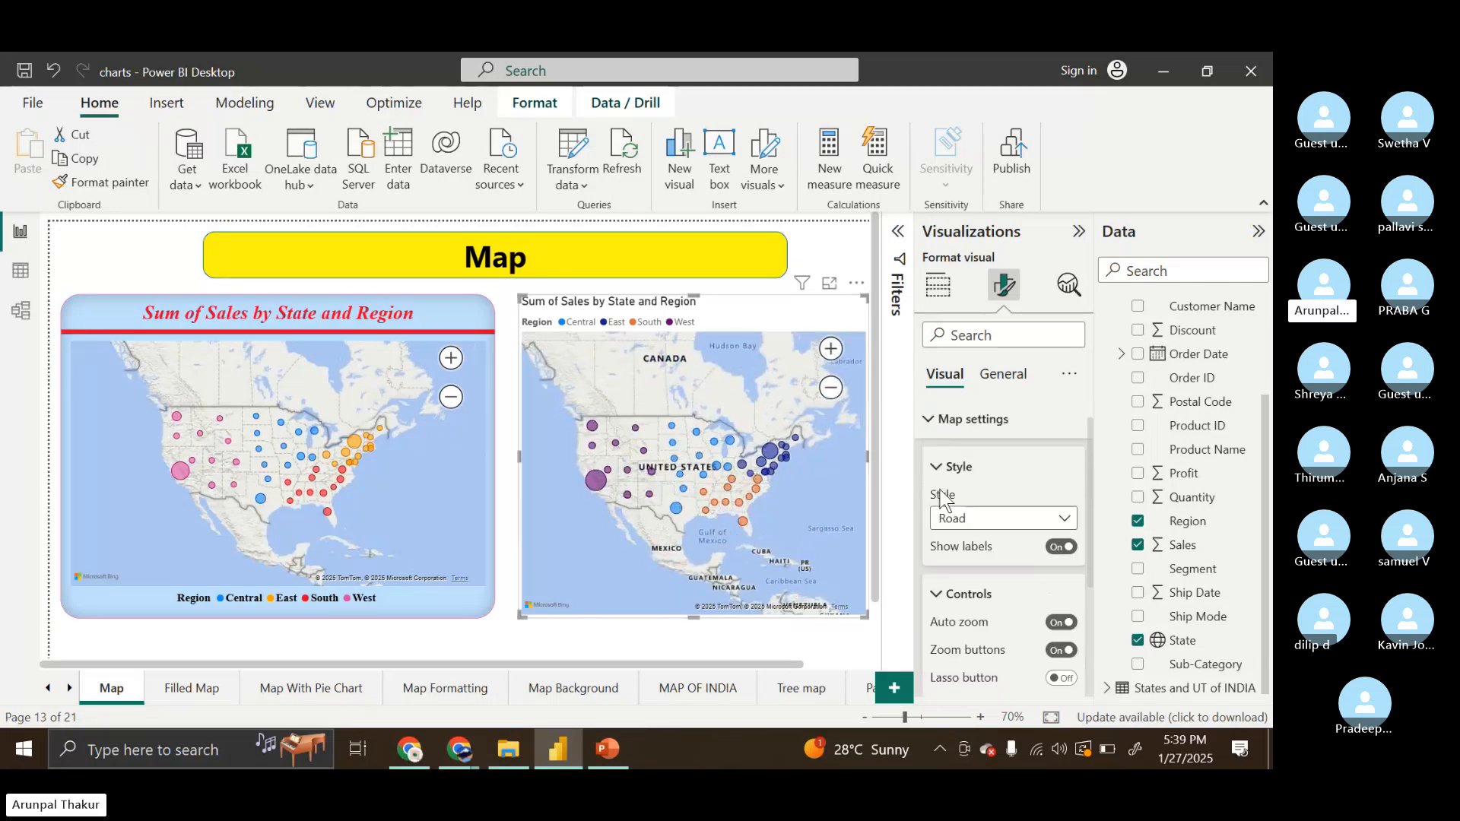
click(1066, 523)
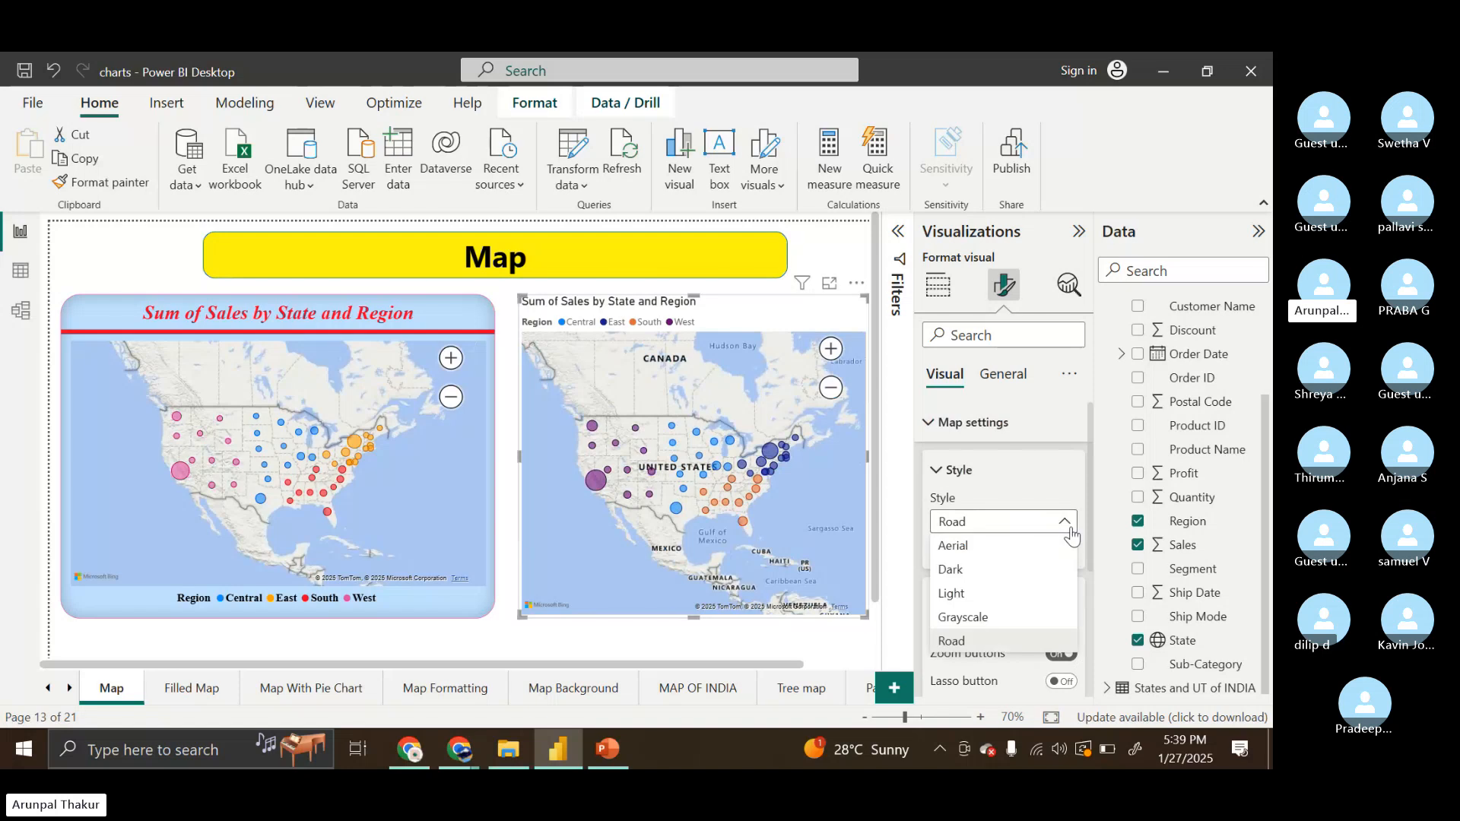
click(1064, 570)
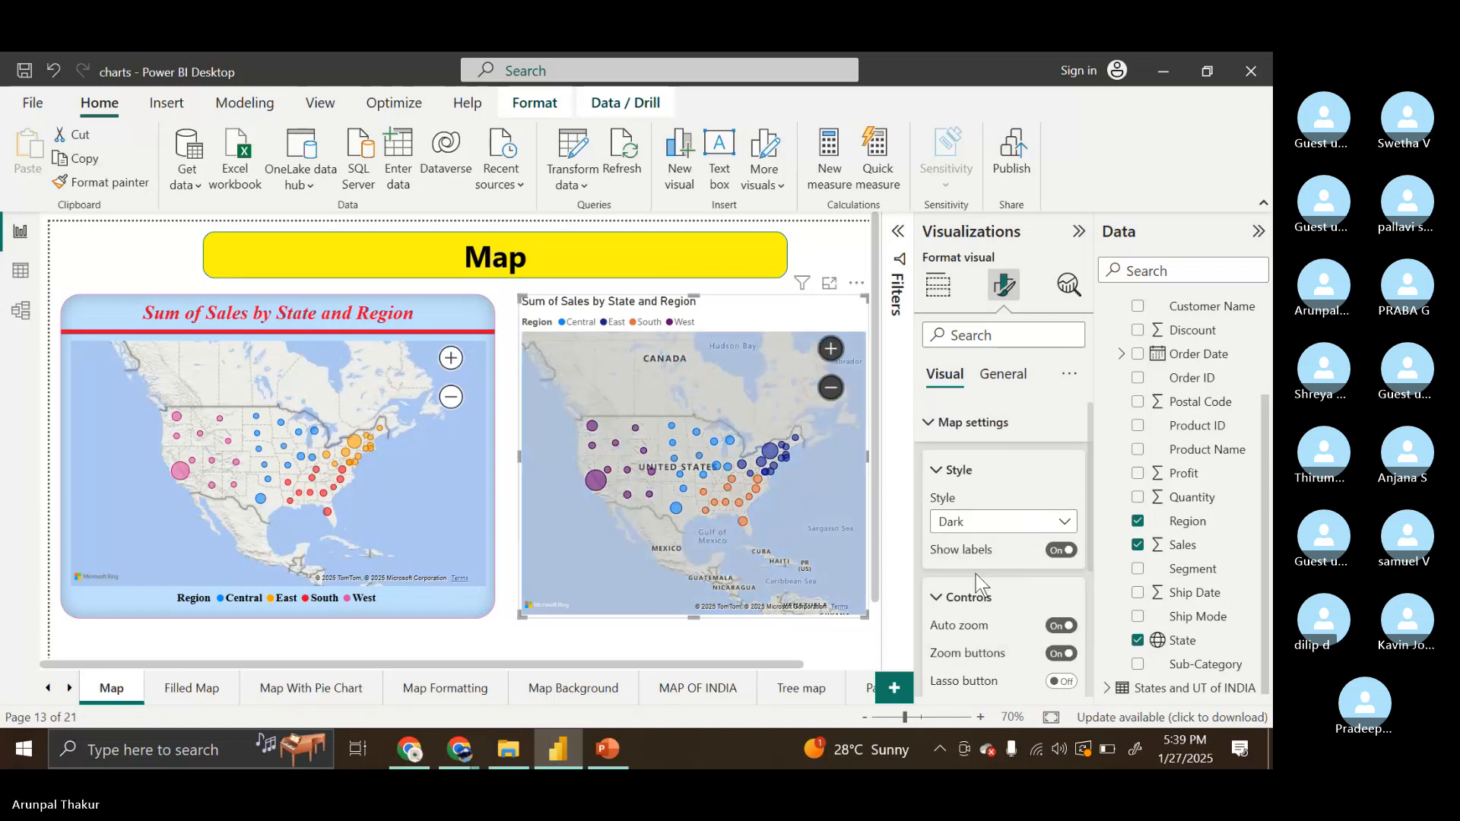
click(1067, 525)
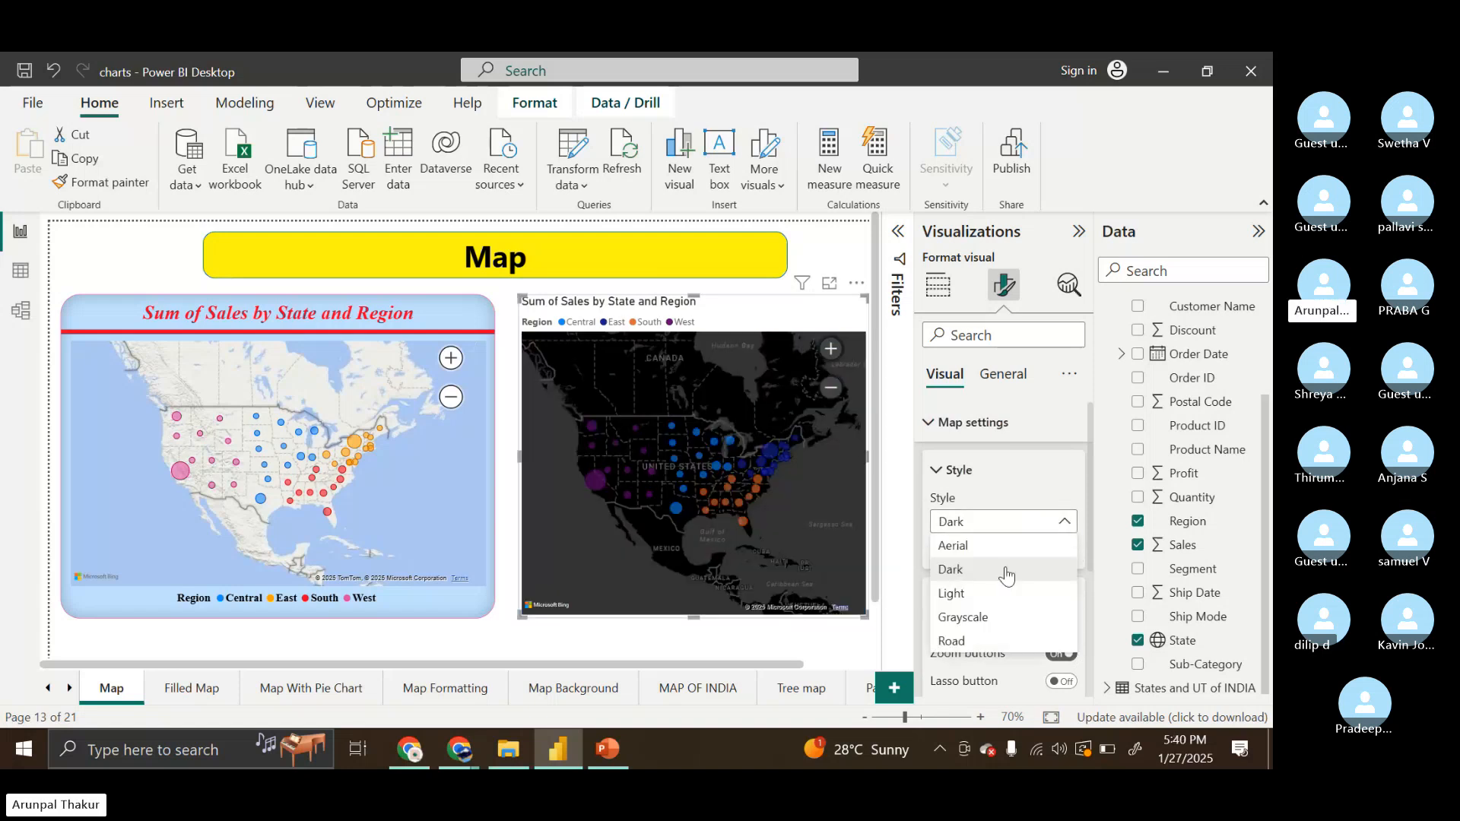
click(957, 595)
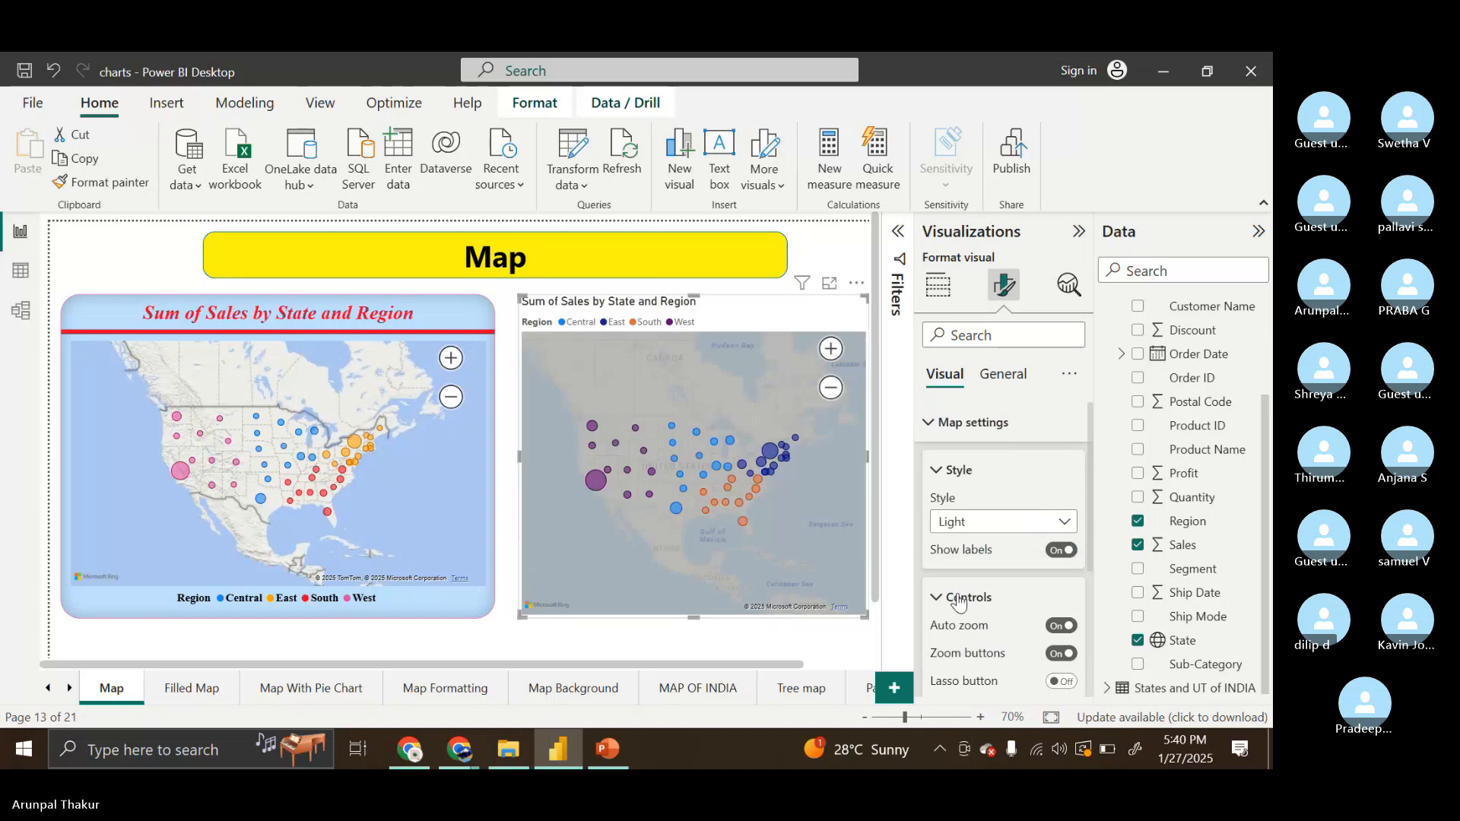
Set the new map's legend position to Bottom center
scroll(965, 532, down, 3)
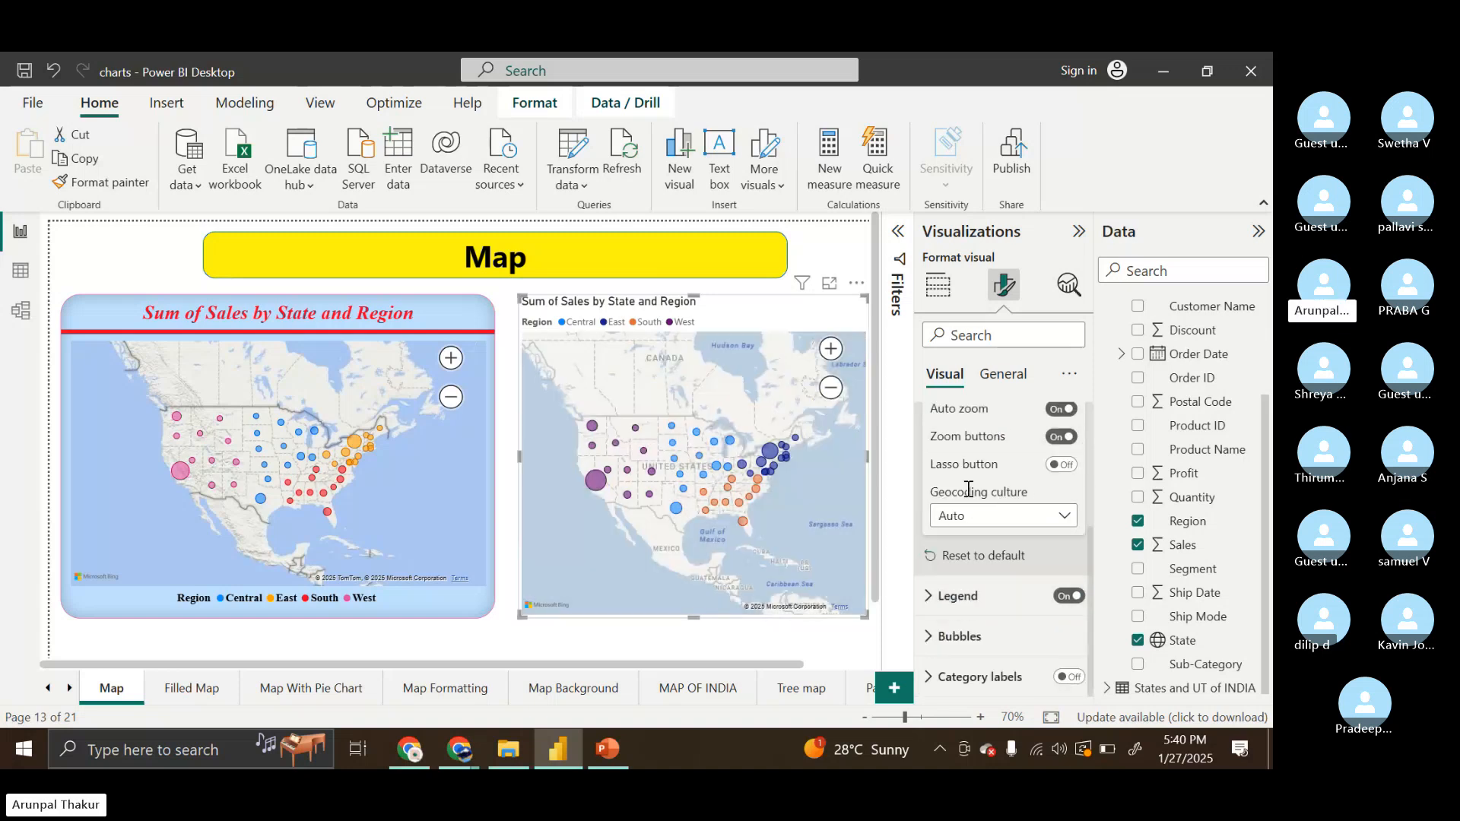
click(936, 611)
scroll(943, 601, down, 2)
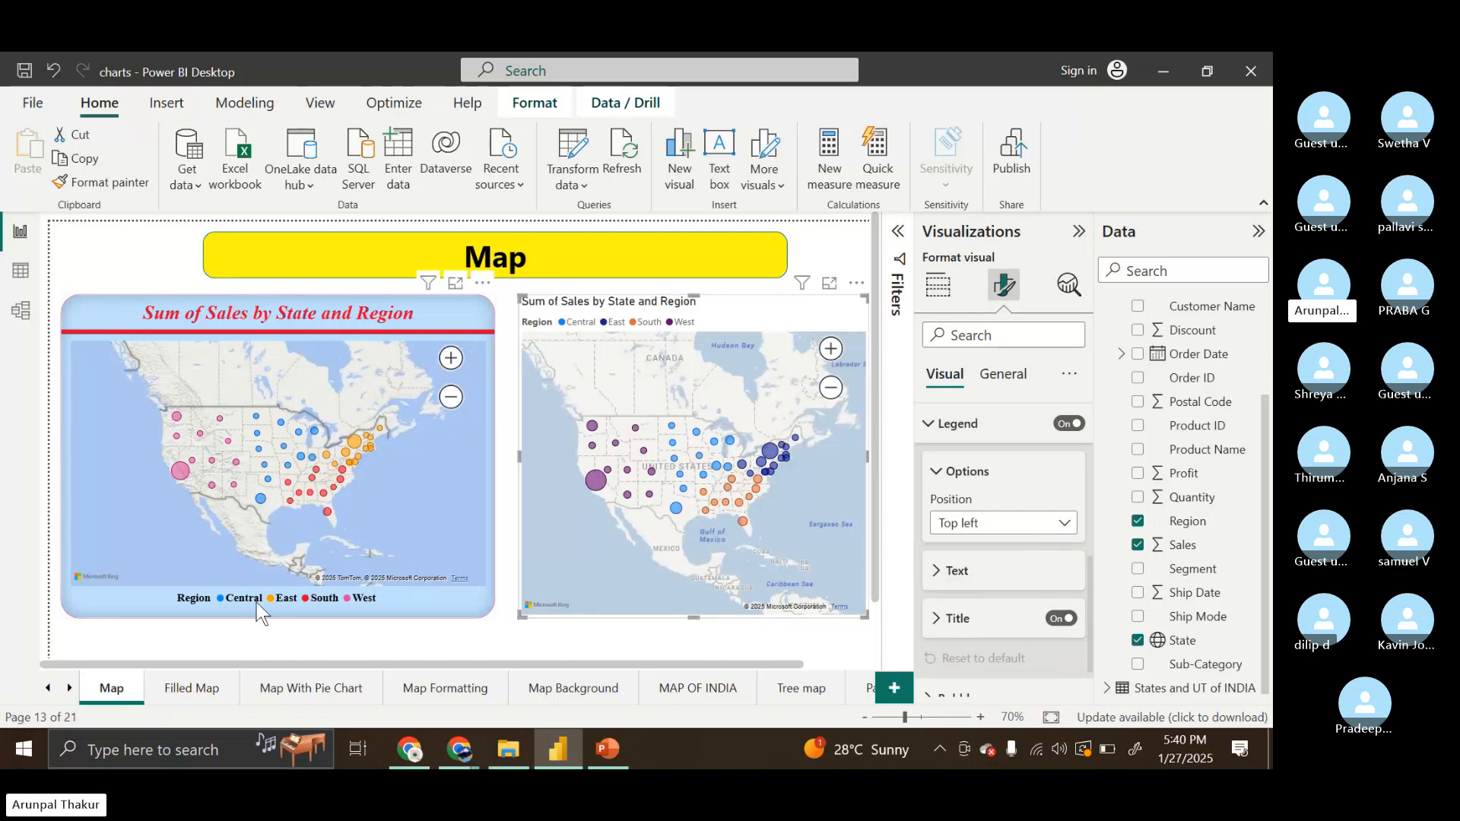
click(1058, 523)
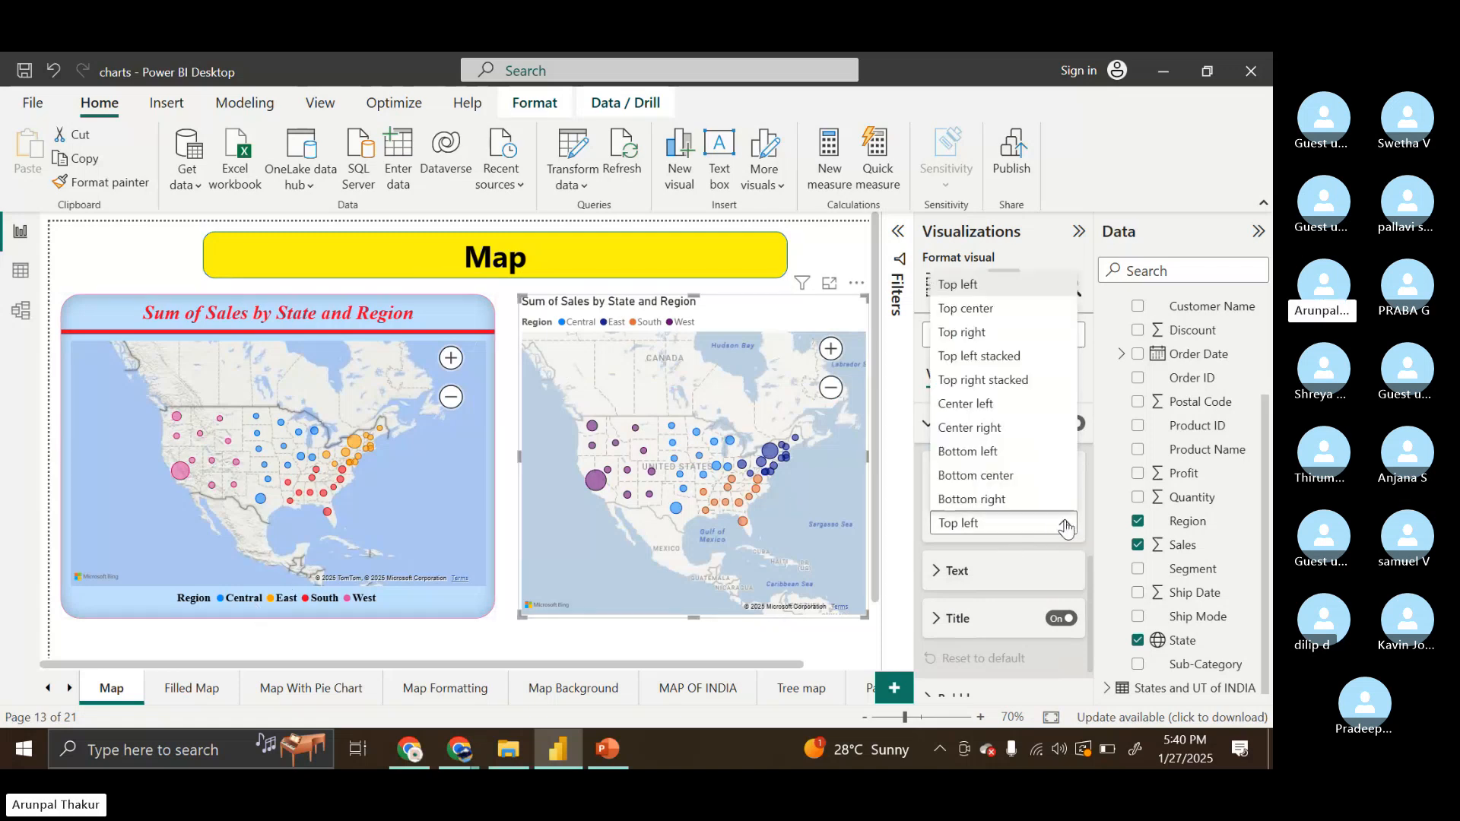
click(981, 478)
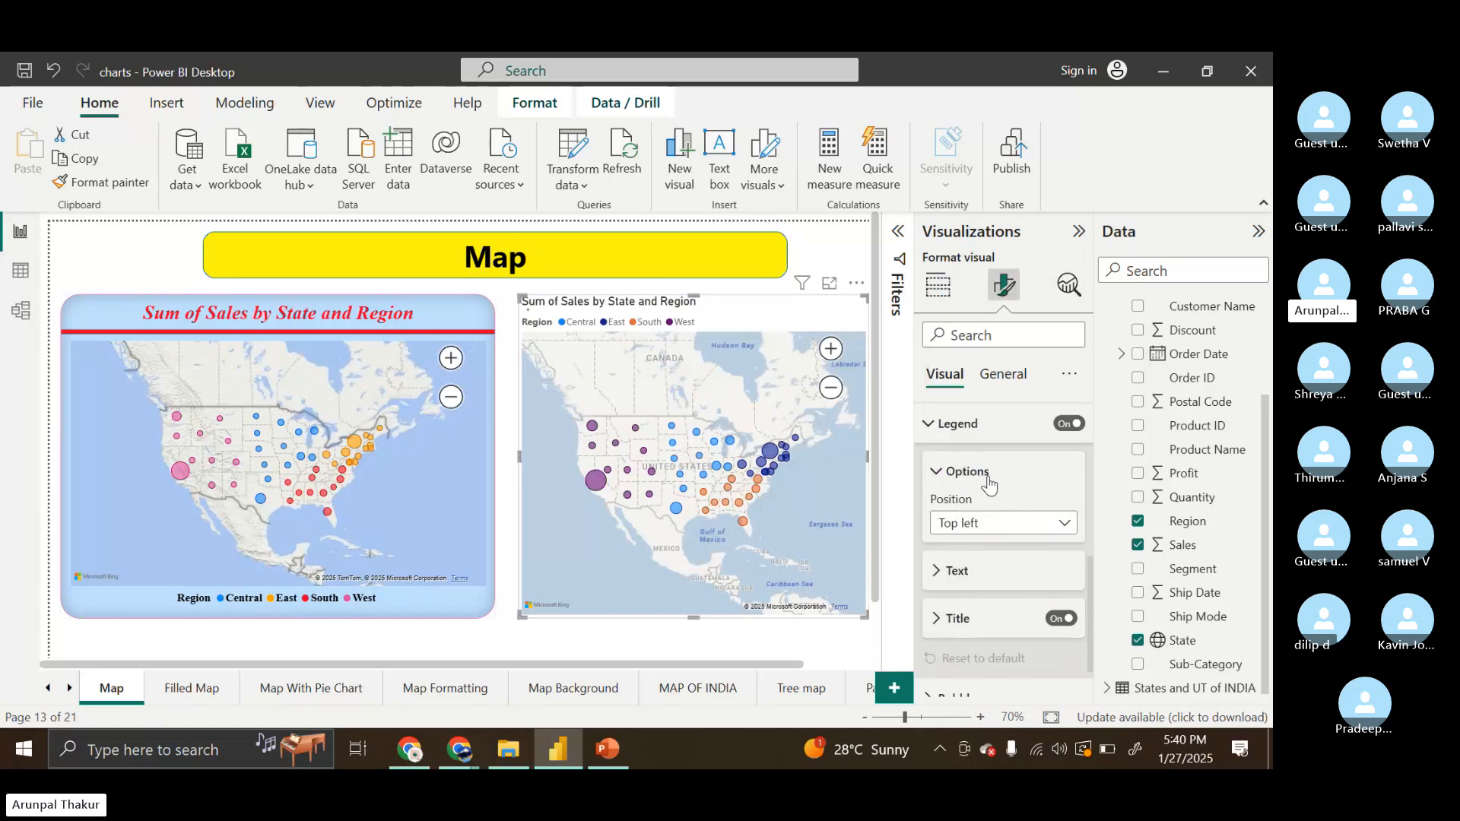
Format the new map's legend text as Times New Roman, size 13, bold and black
click(970, 582)
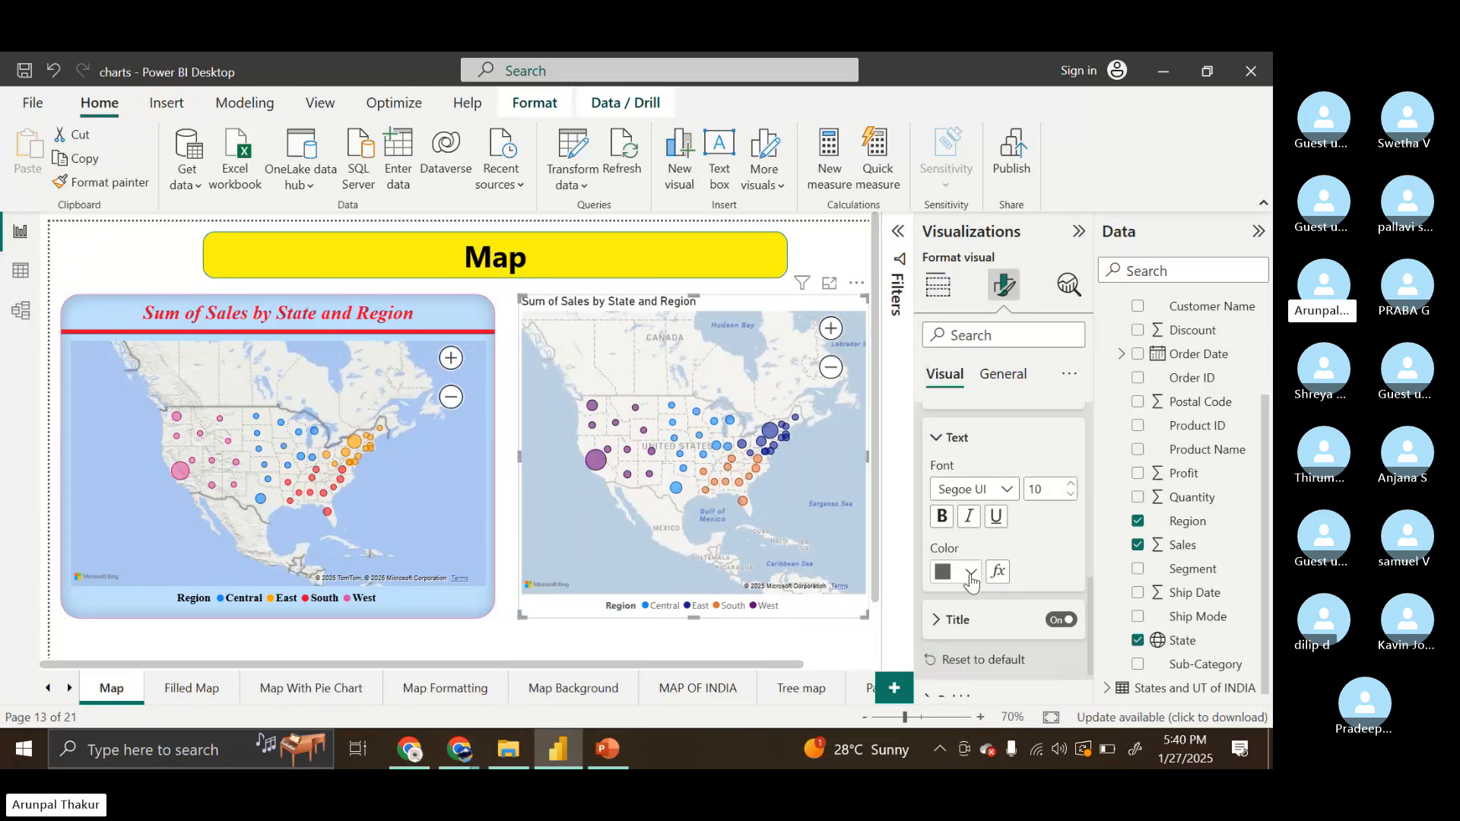
click(955, 491)
click(947, 459)
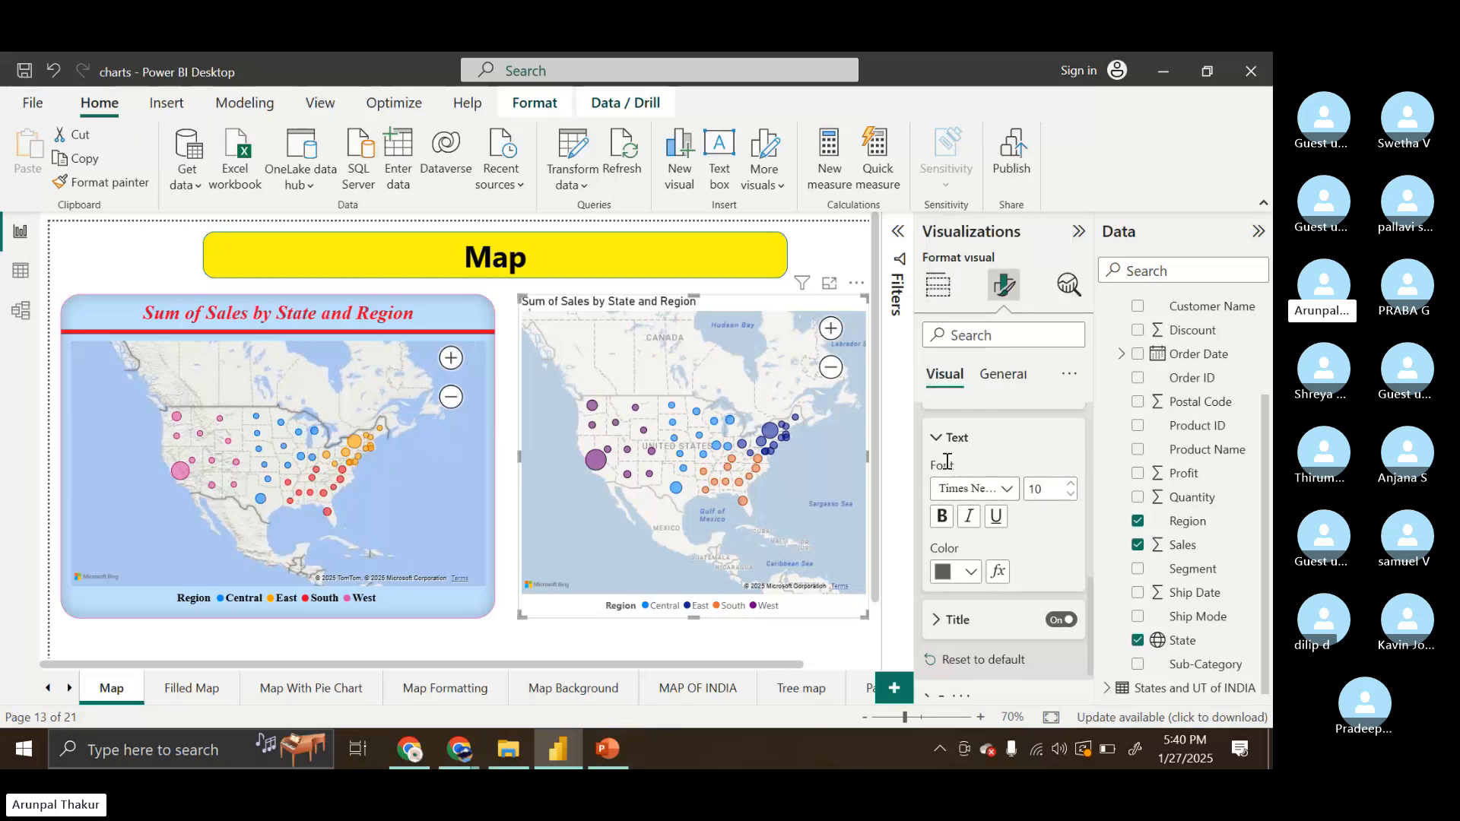
click(1071, 485)
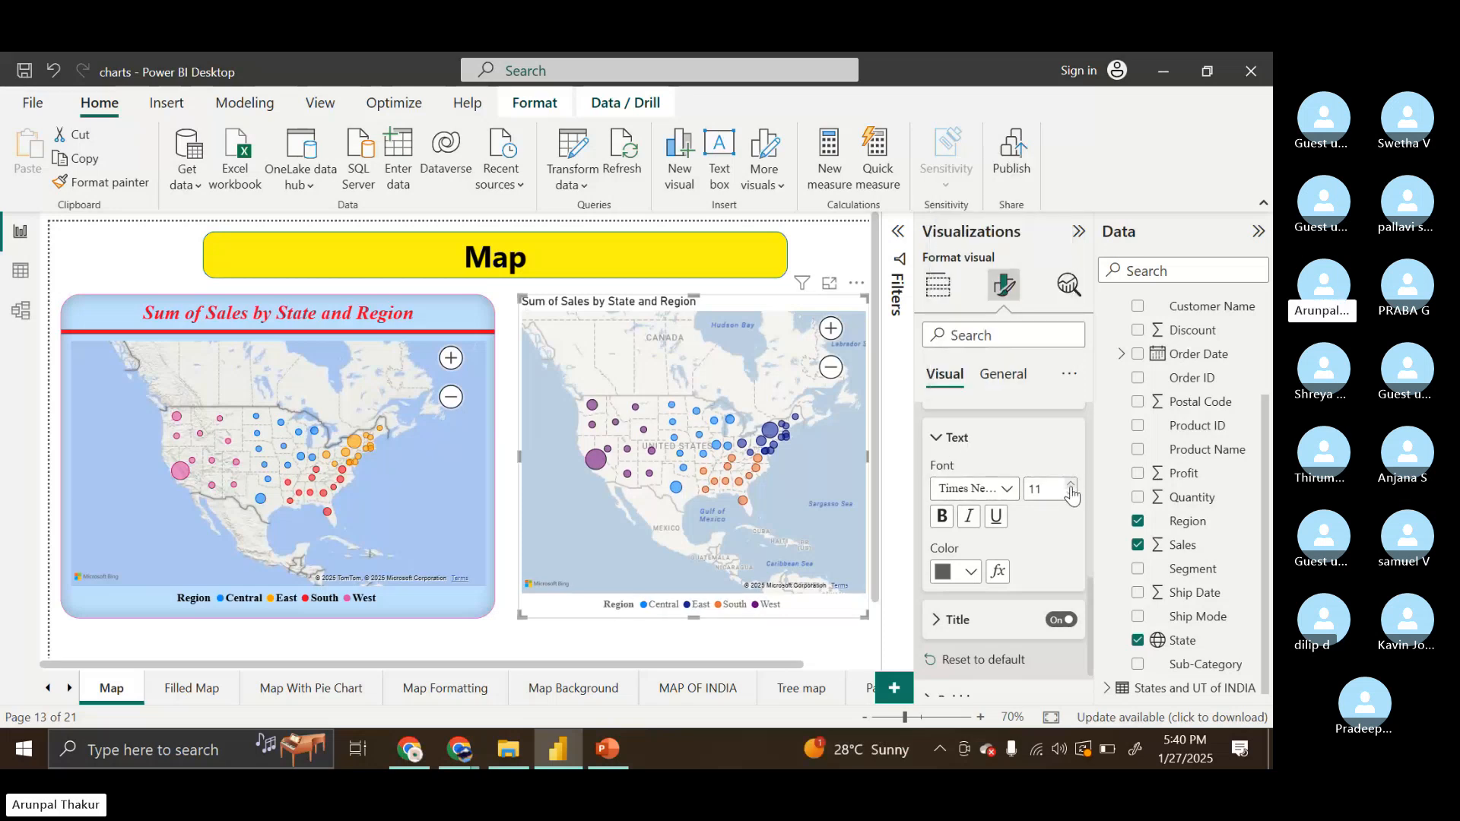
click(1070, 484)
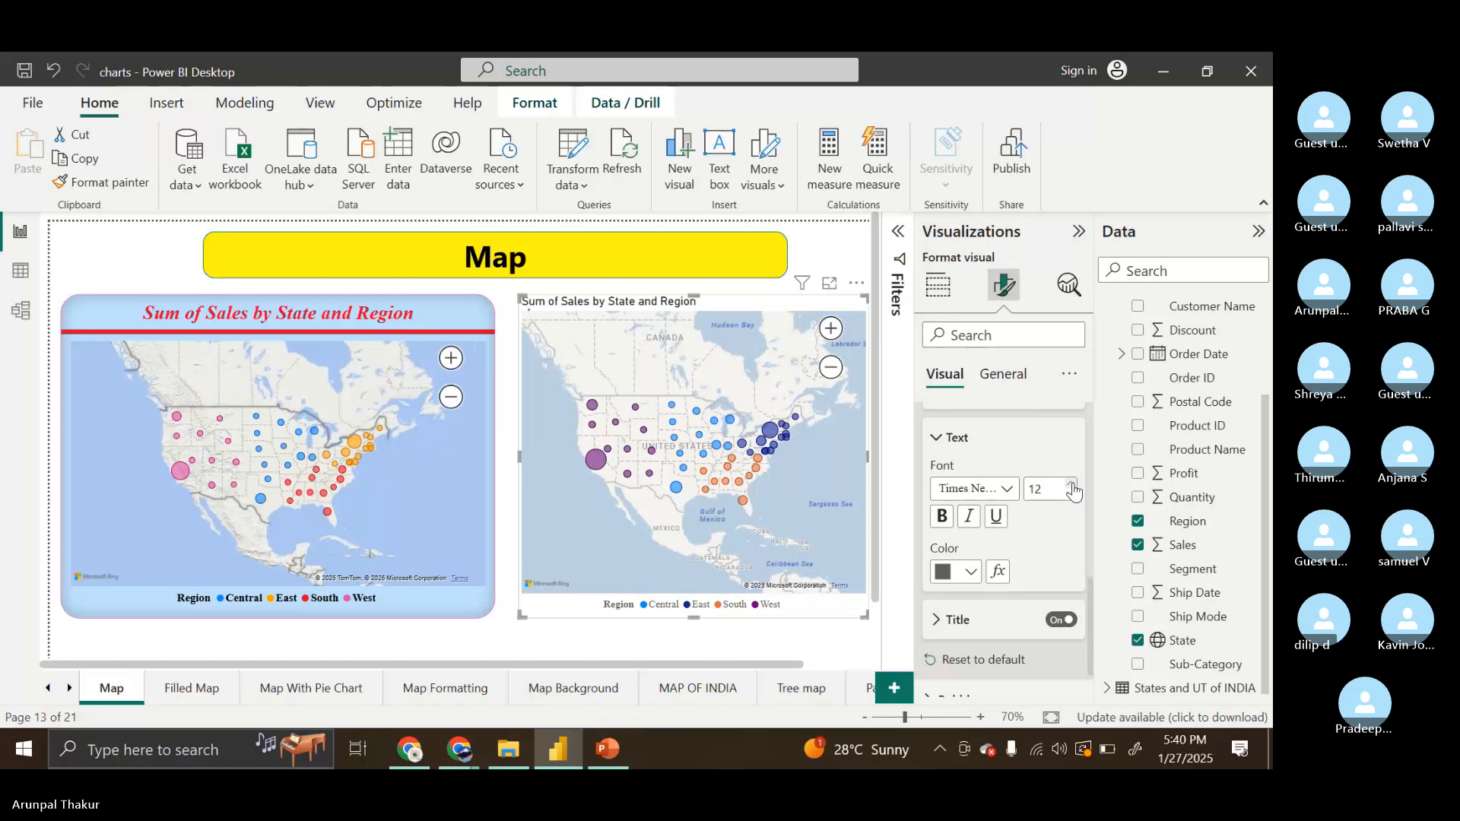
click(1071, 485)
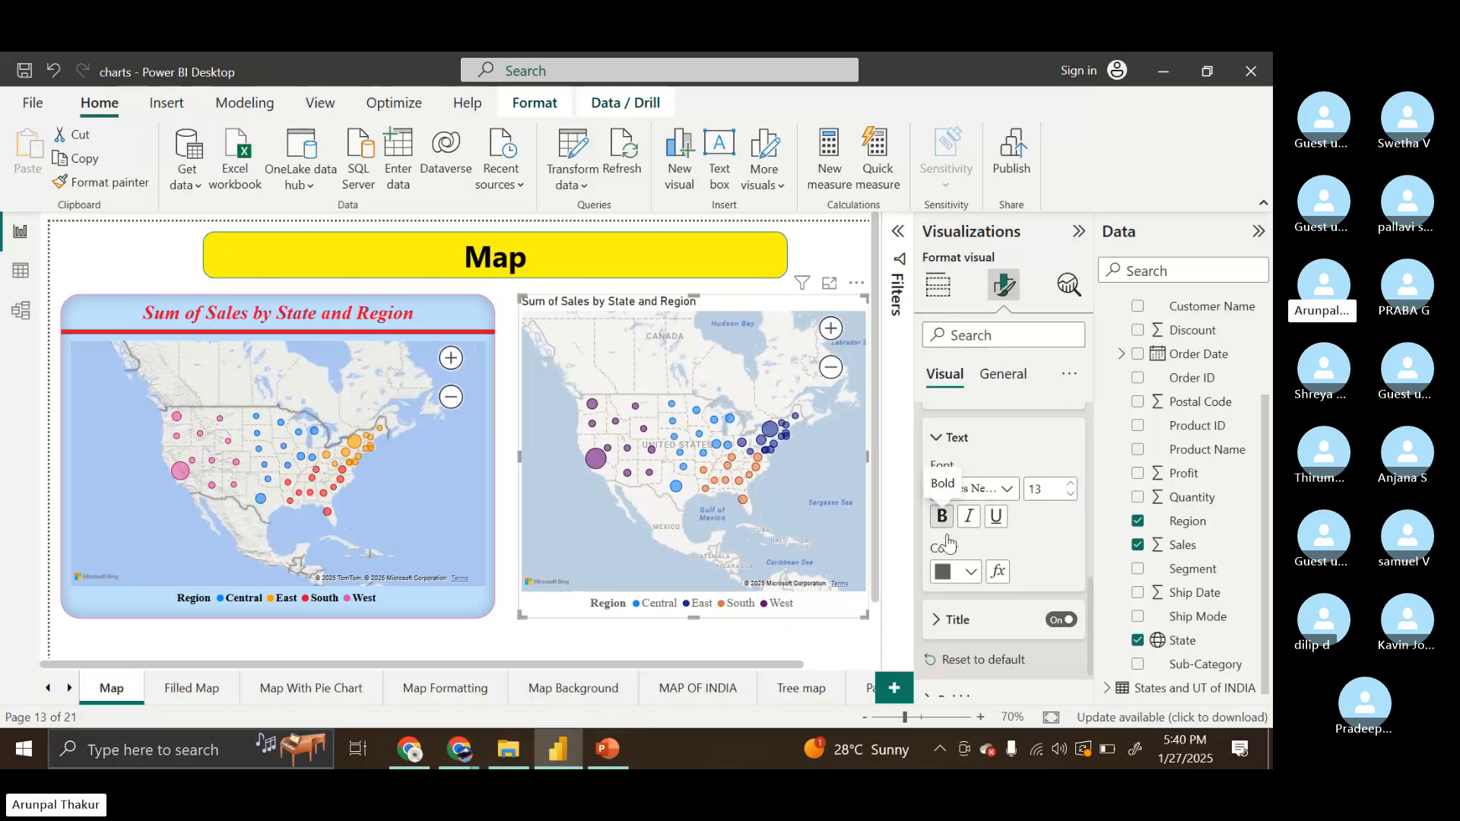
click(971, 571)
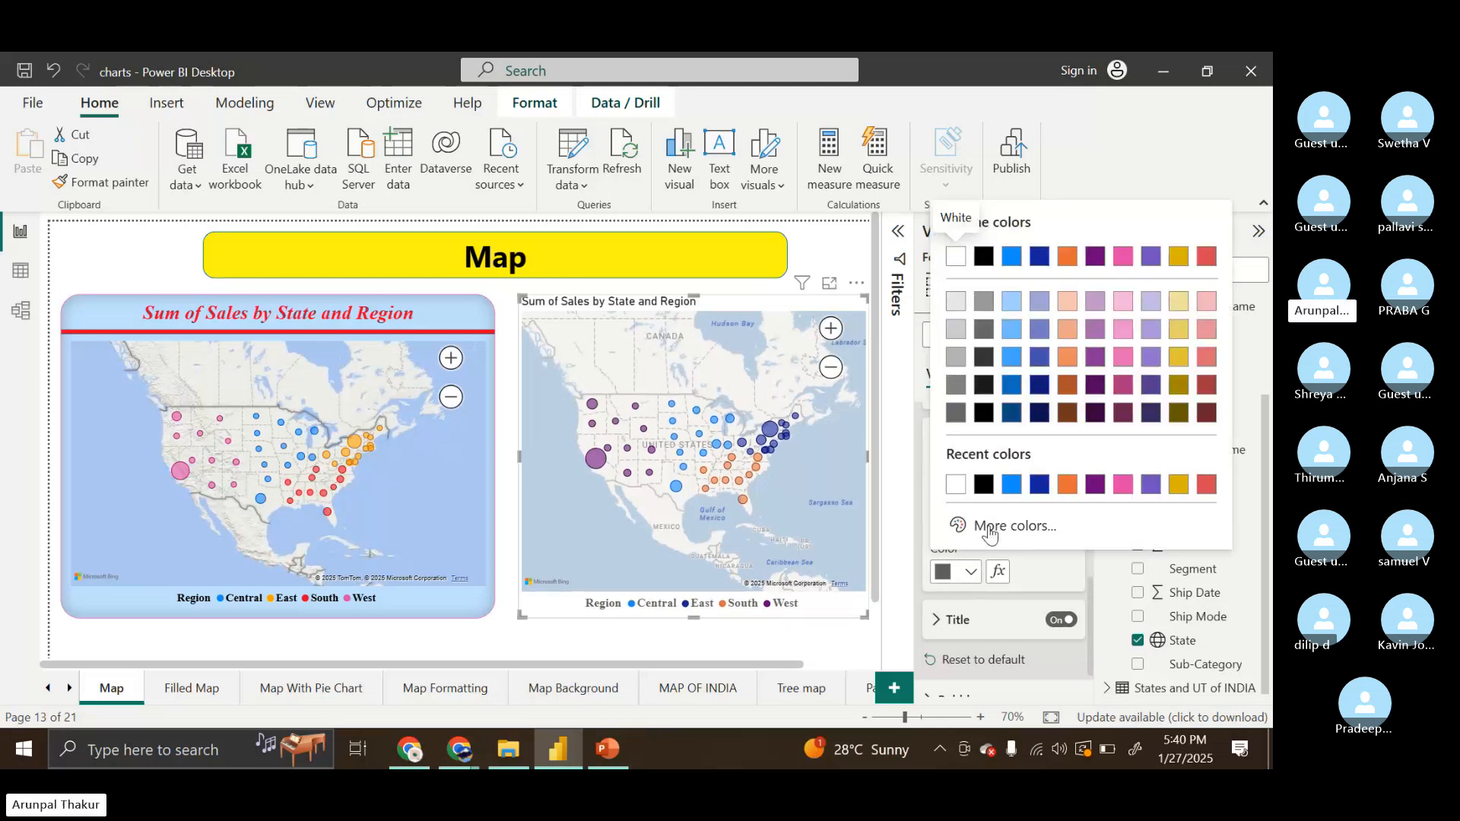
click(985, 485)
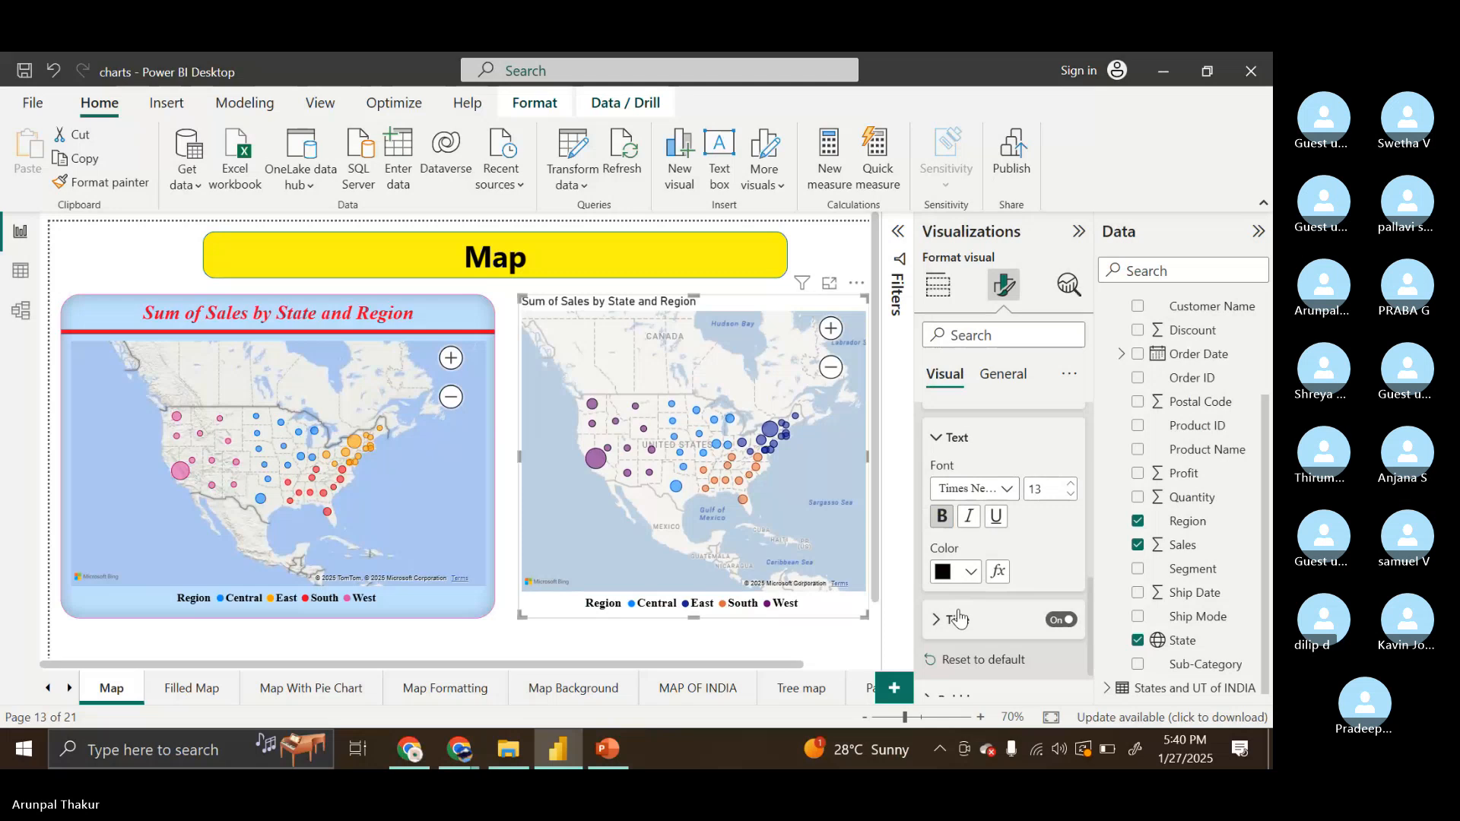
scroll(957, 618, down, 1)
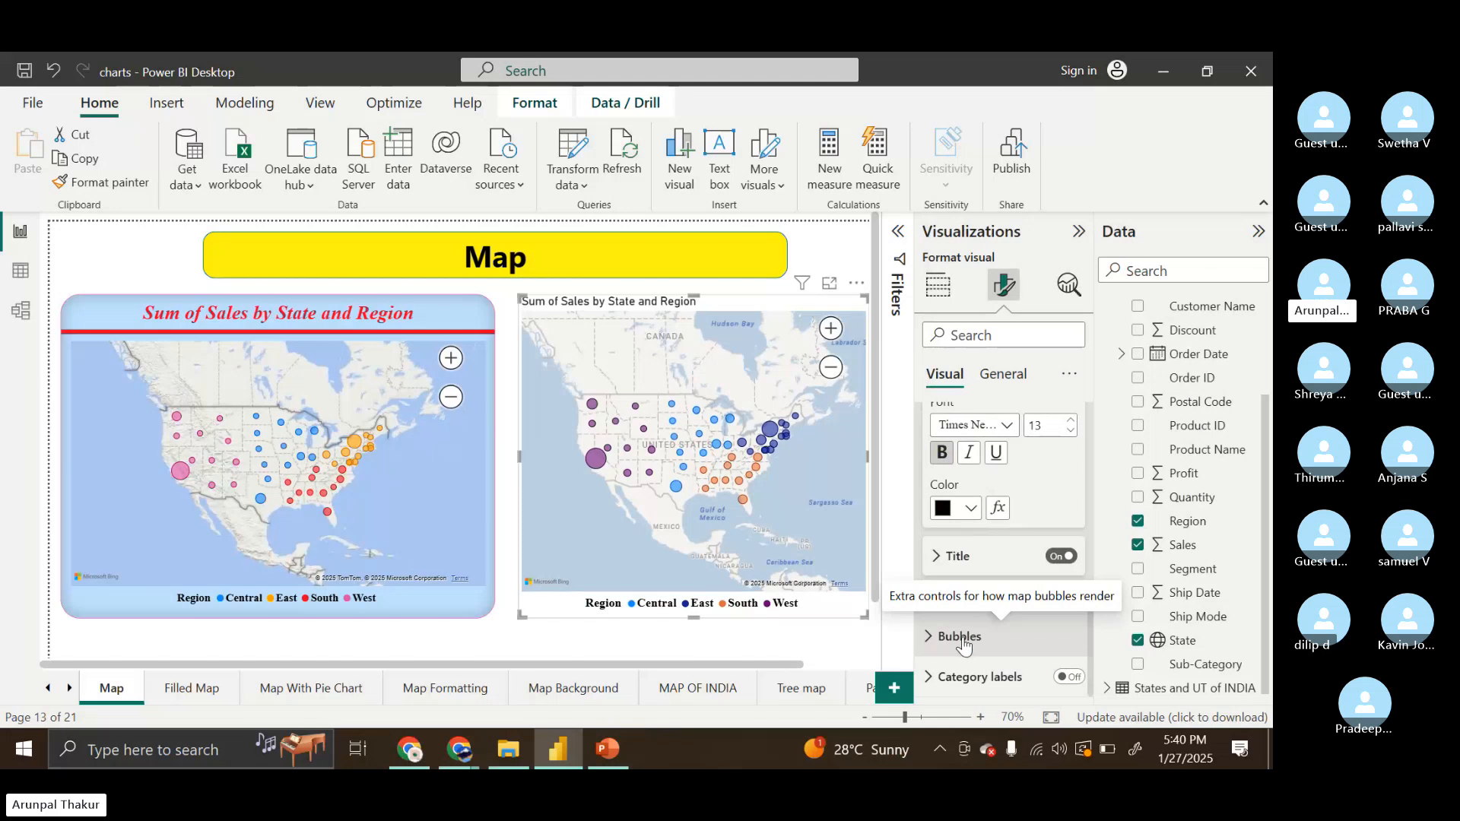
Set the Central region's bubble color on the new map to a custom, slightly brighter blue
click(960, 643)
scroll(960, 642, down, 3)
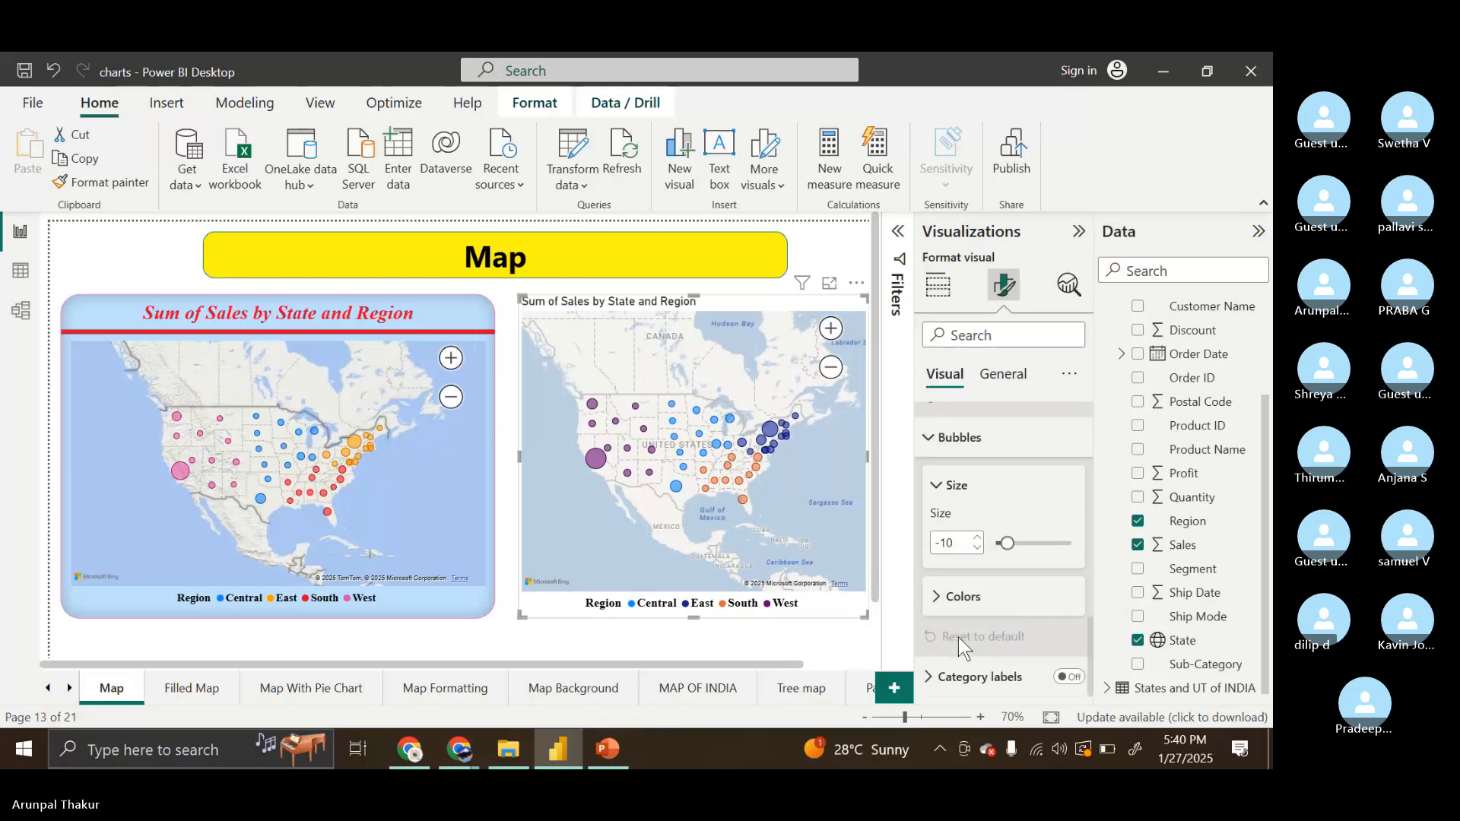
click(947, 608)
scroll(966, 590, down, 2)
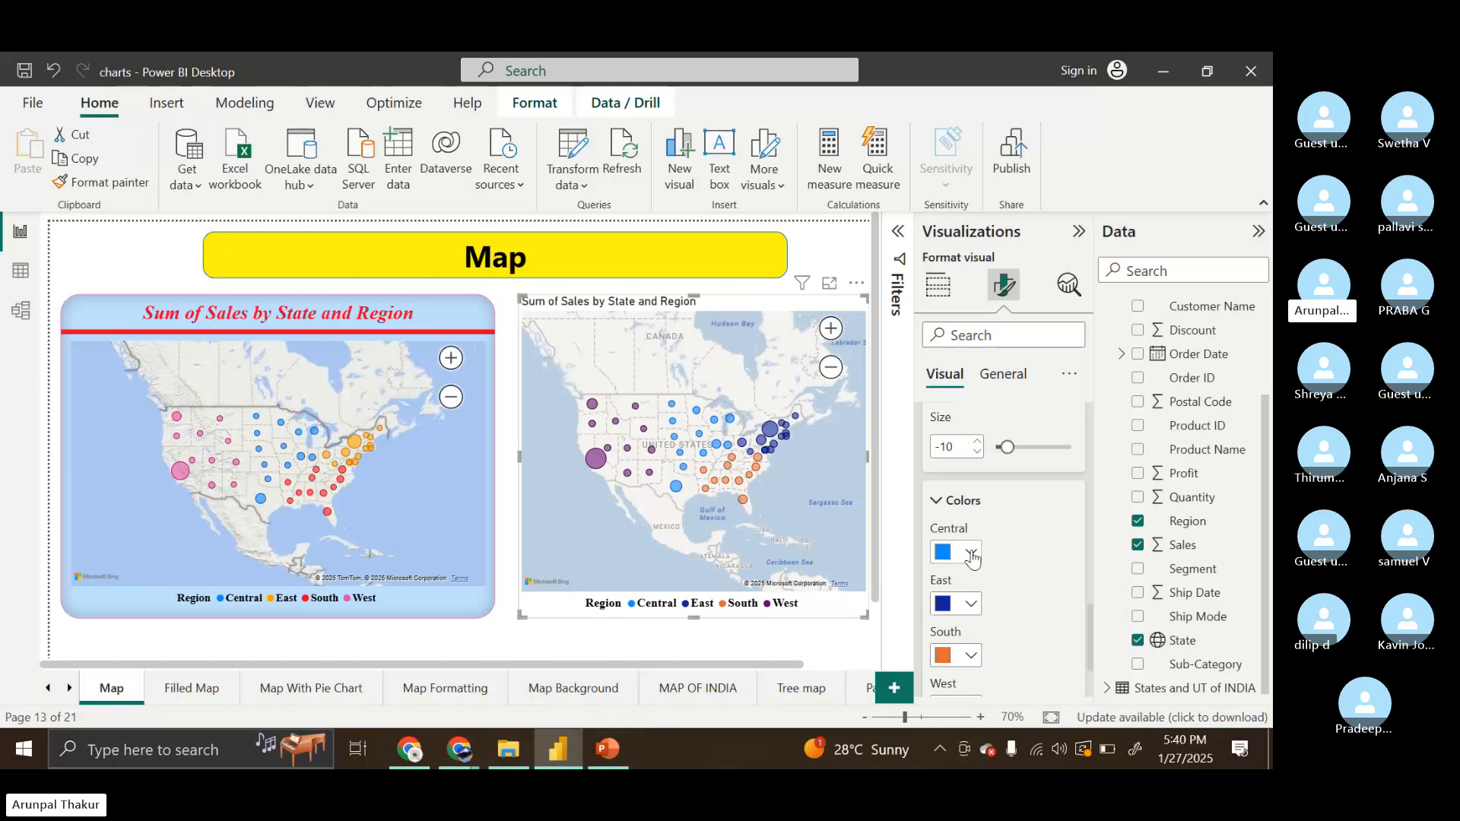
click(972, 555)
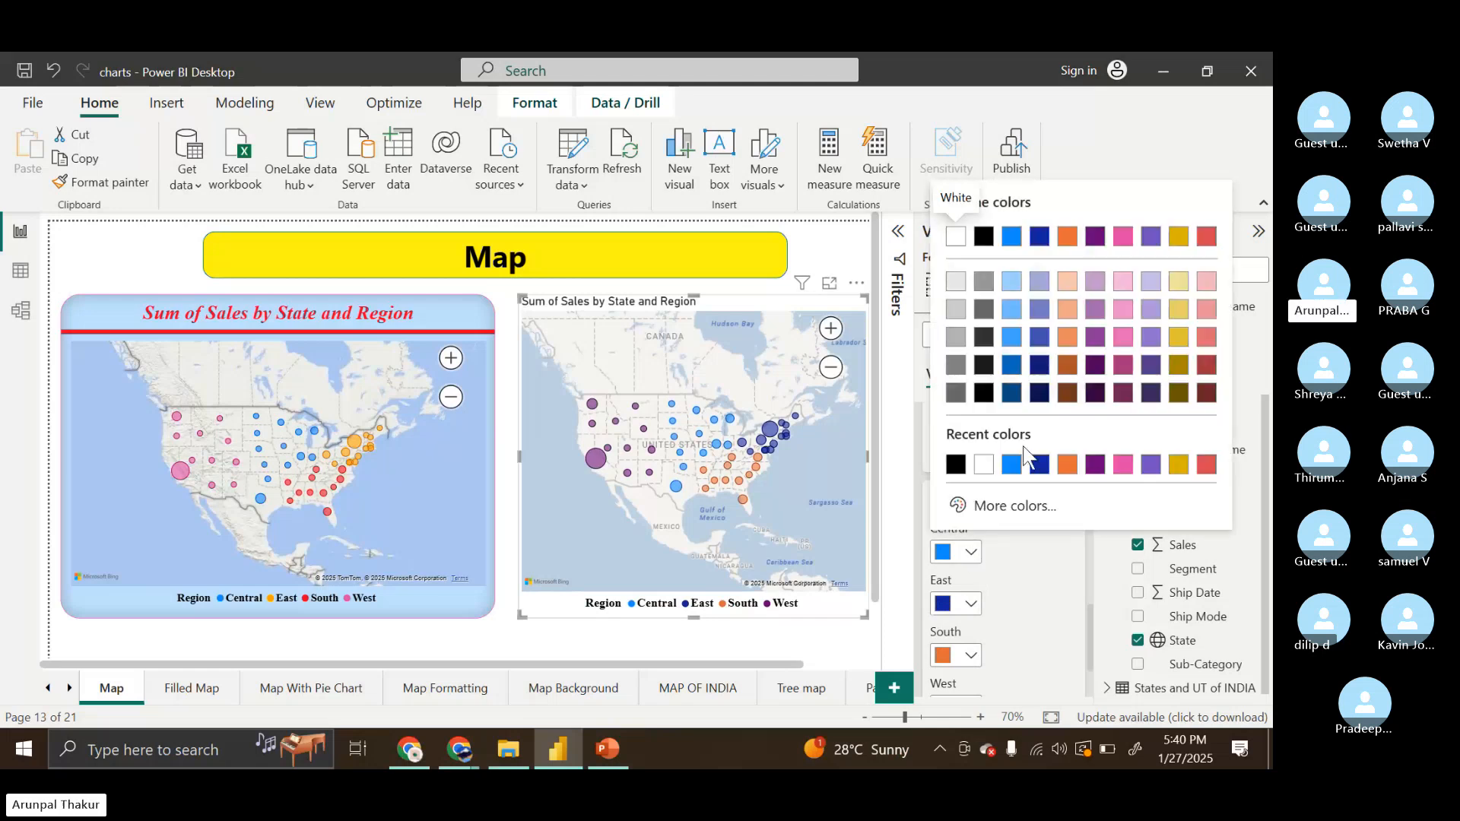
click(1004, 506)
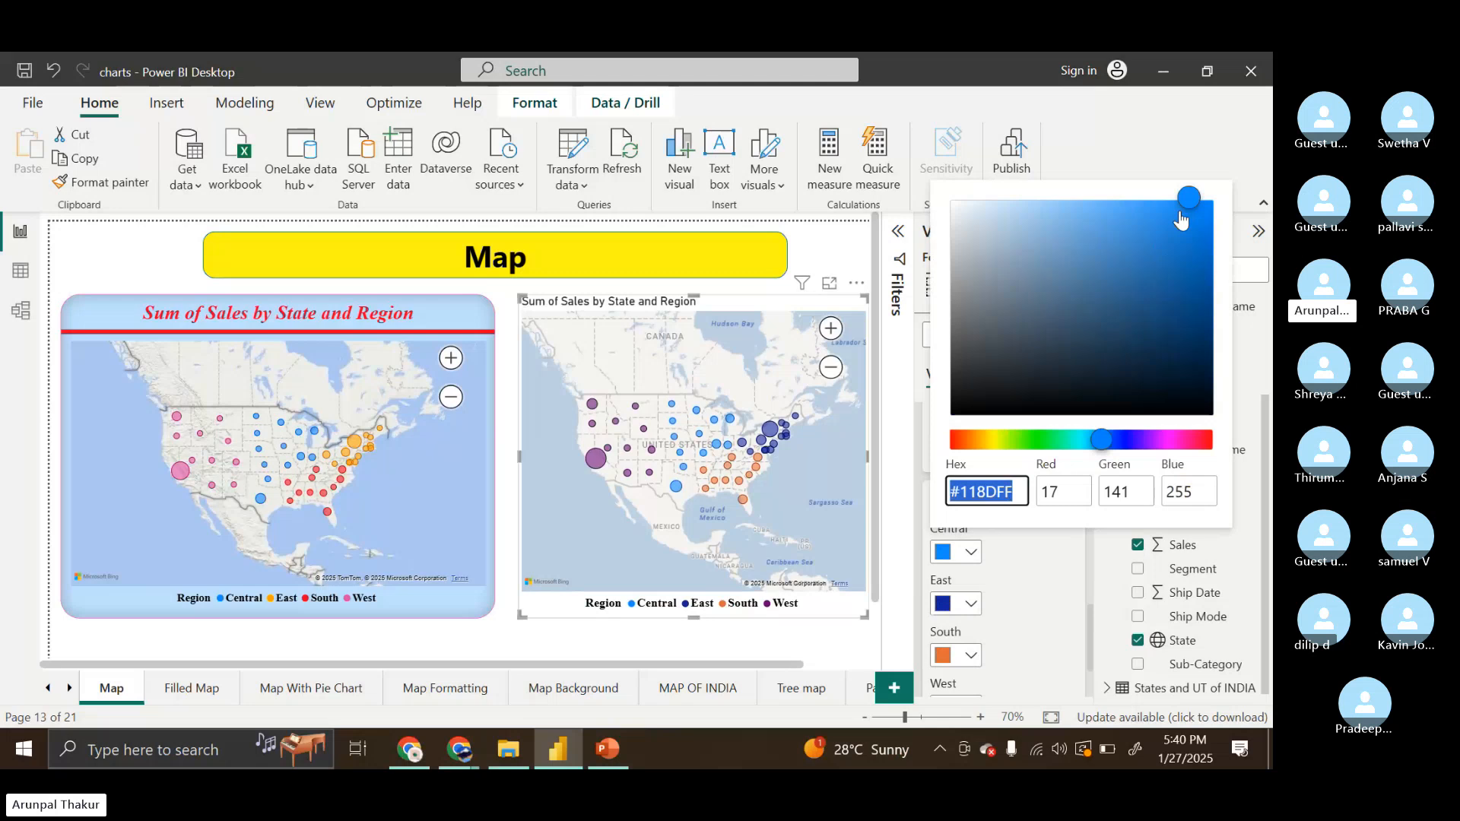
mouse_move(1180, 220)
mouse_down()
mouse_move(1199, 238)
mouse_move(1229, 195)
mouse_up()
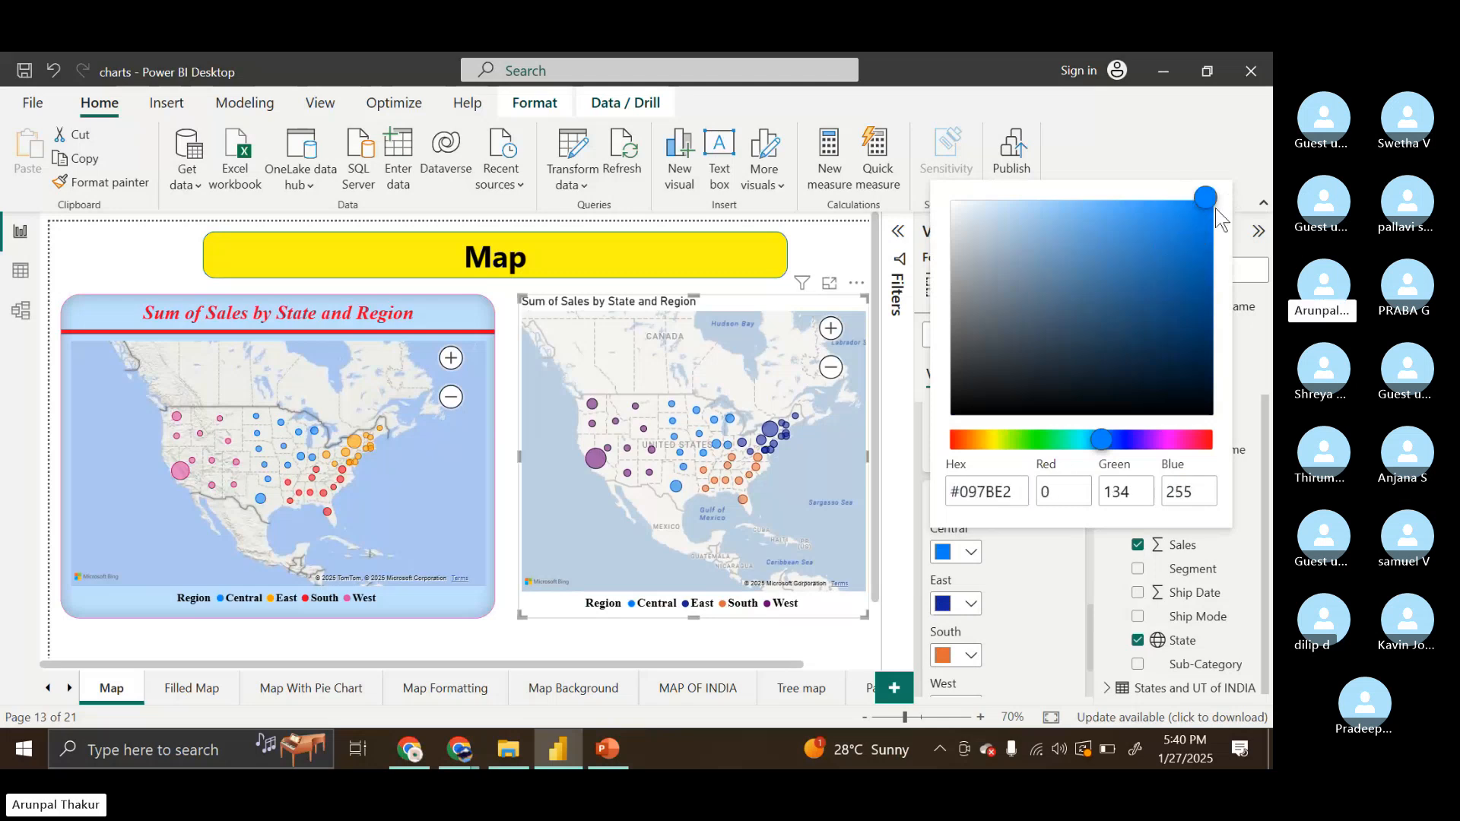
click(967, 606)
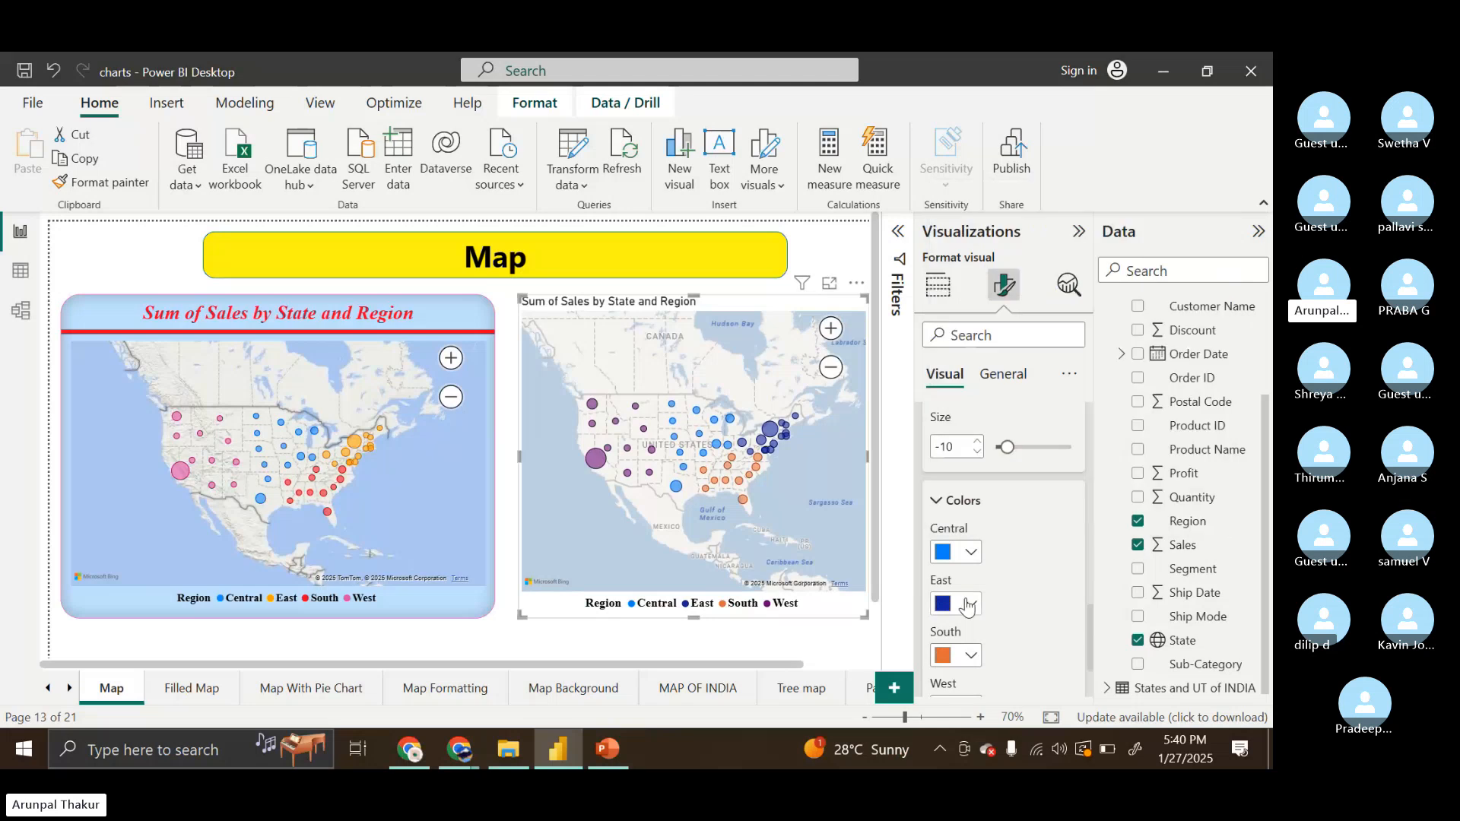
Set the East region's bubble color on the new map to a custom bright blue, about #001DF4
click(968, 605)
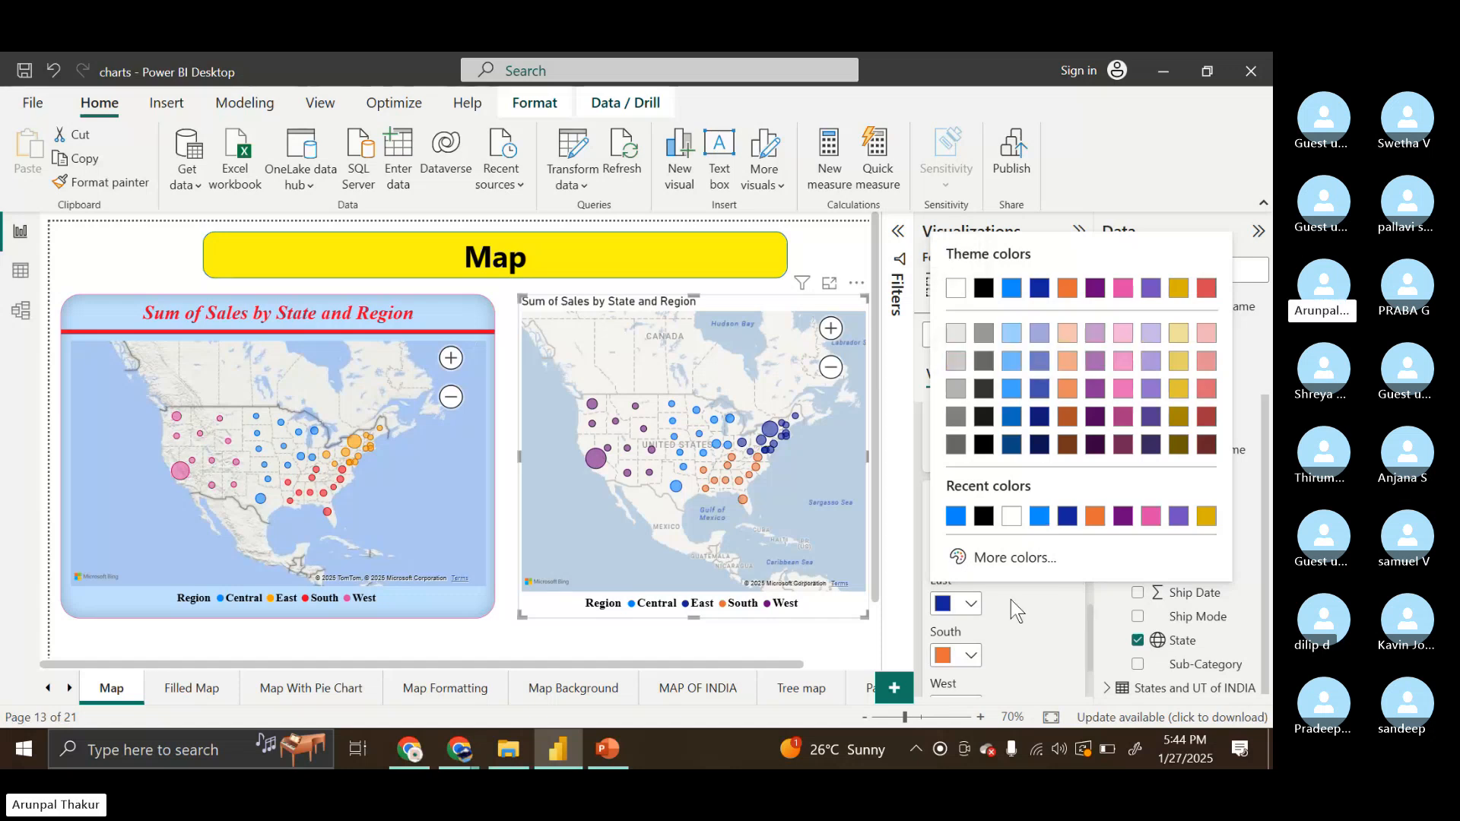
click(971, 605)
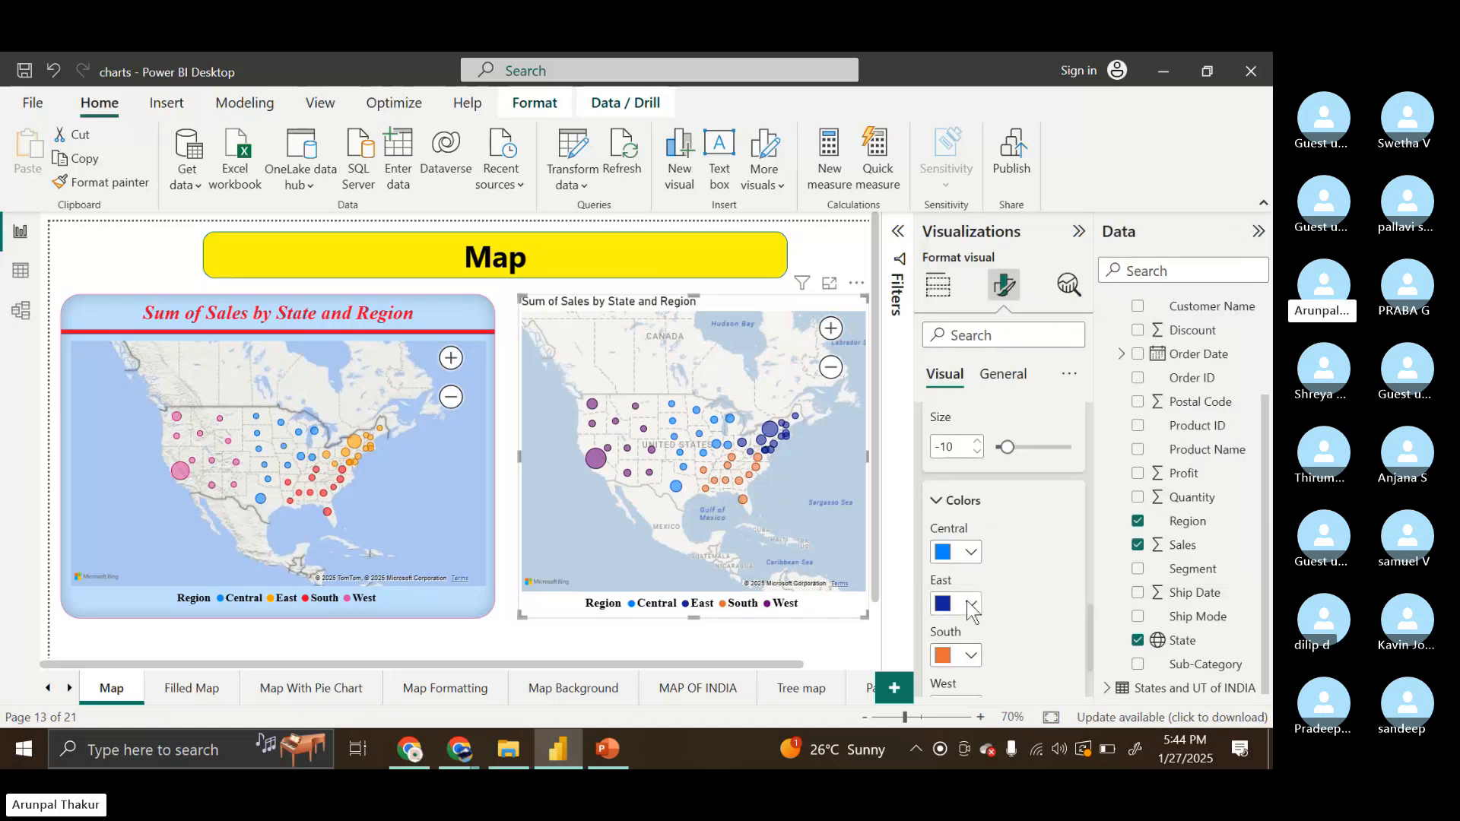
click(971, 603)
click(989, 556)
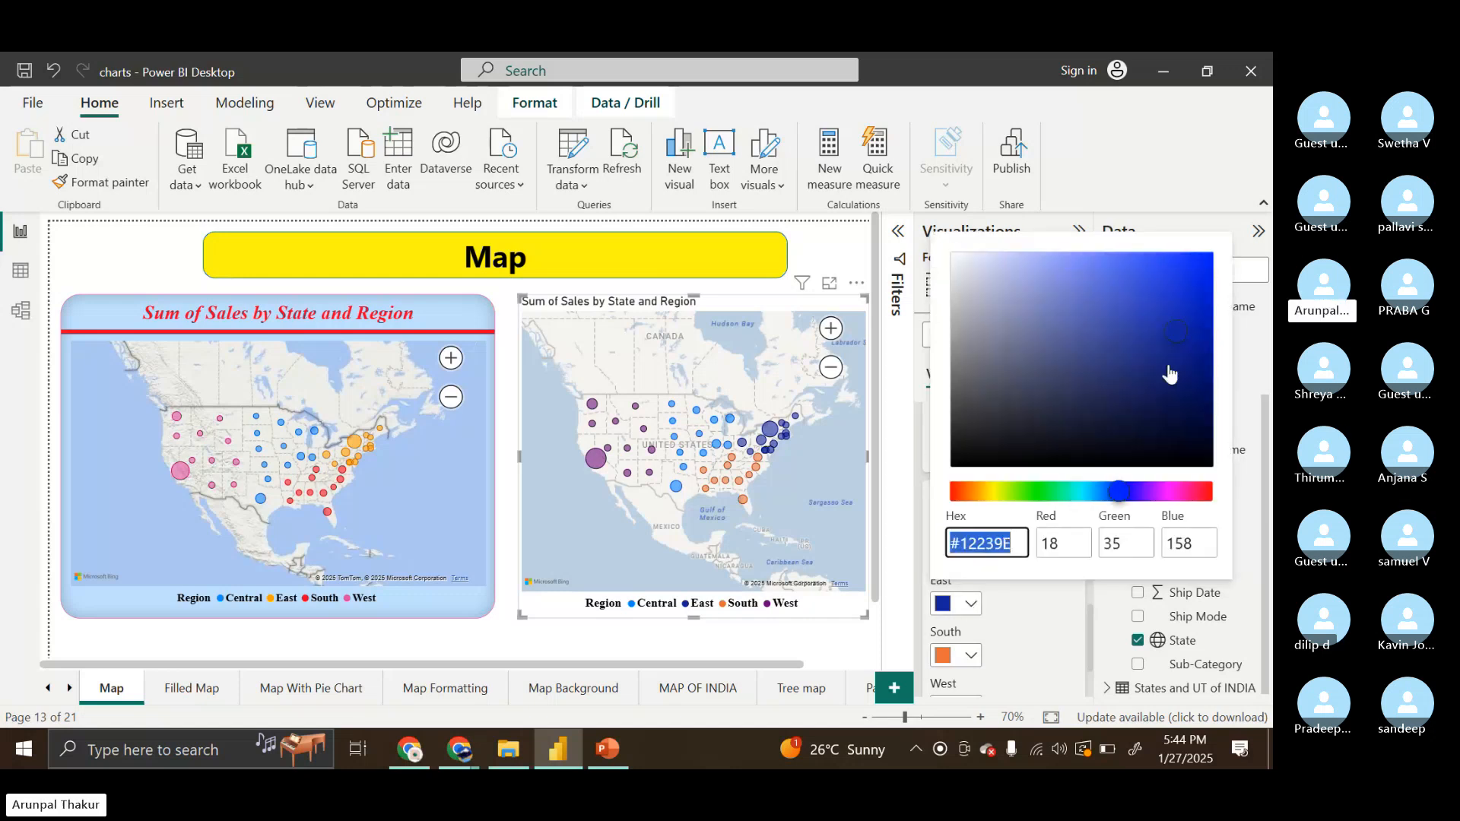
drag(1180, 339, 1217, 262)
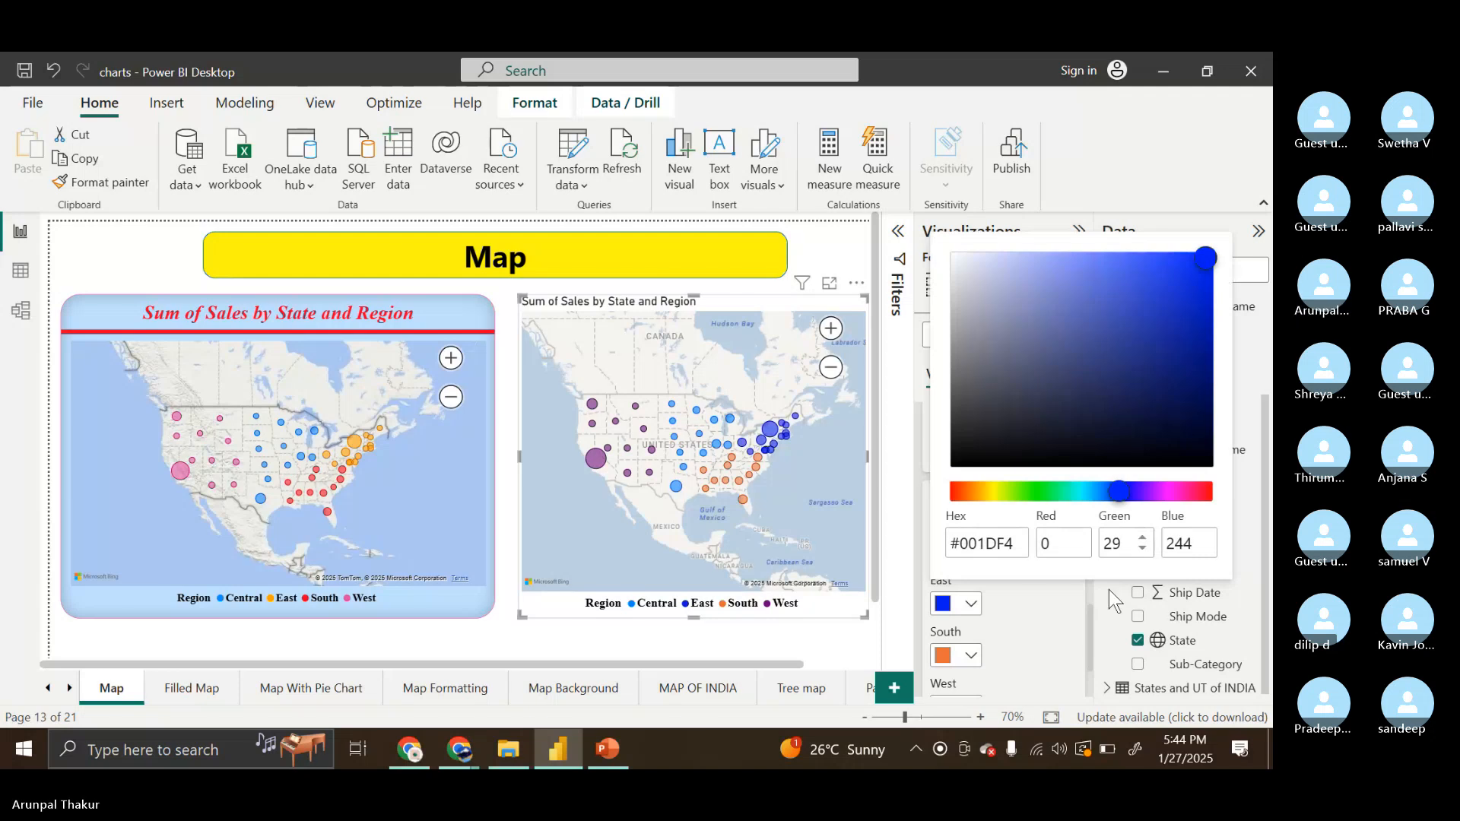
click(1079, 614)
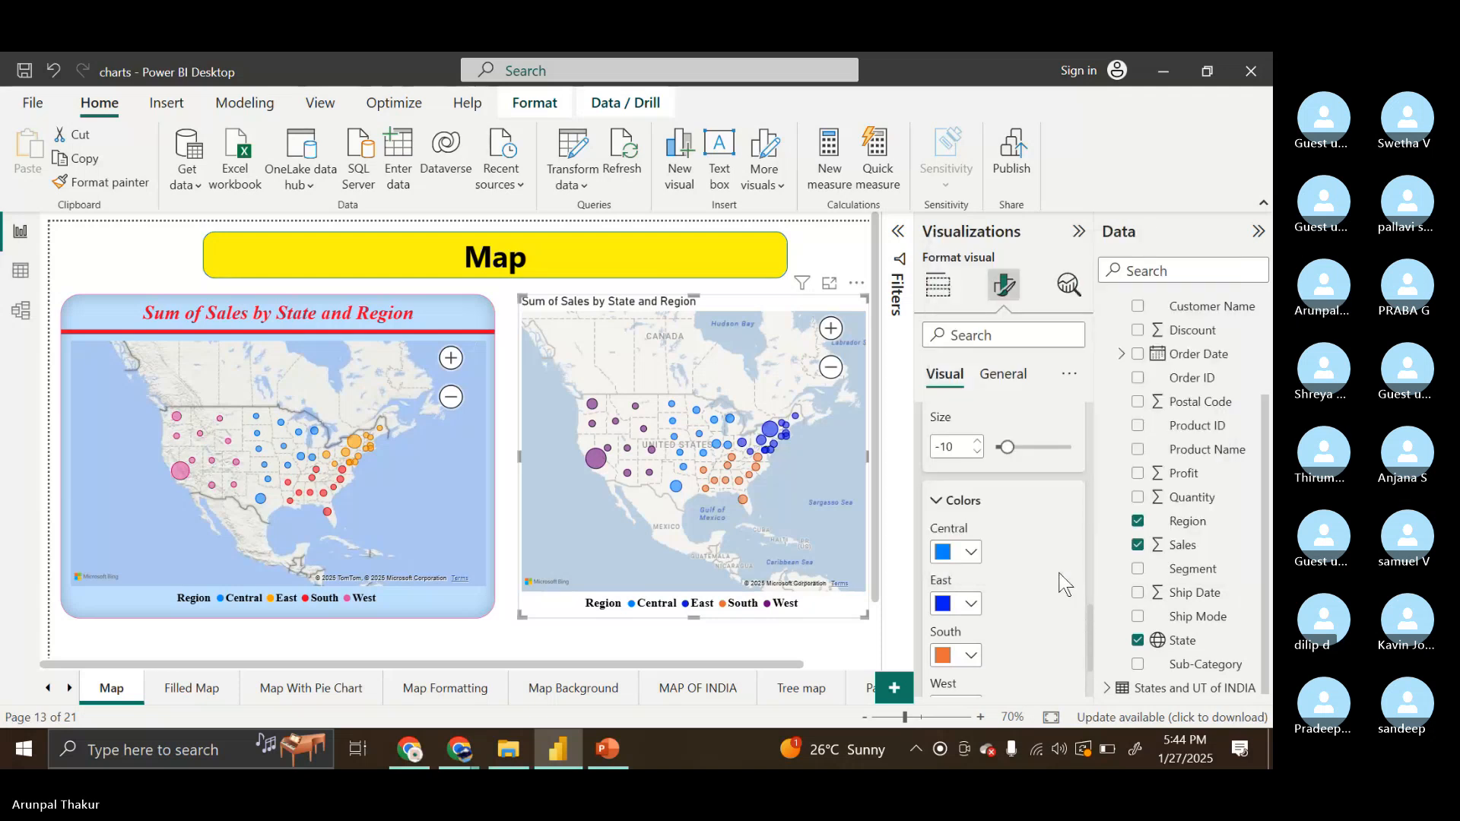
Set the South region's bubbles to a custom bright orange, about #F24B04, and the West region's bubbles to the recent pink
click(969, 657)
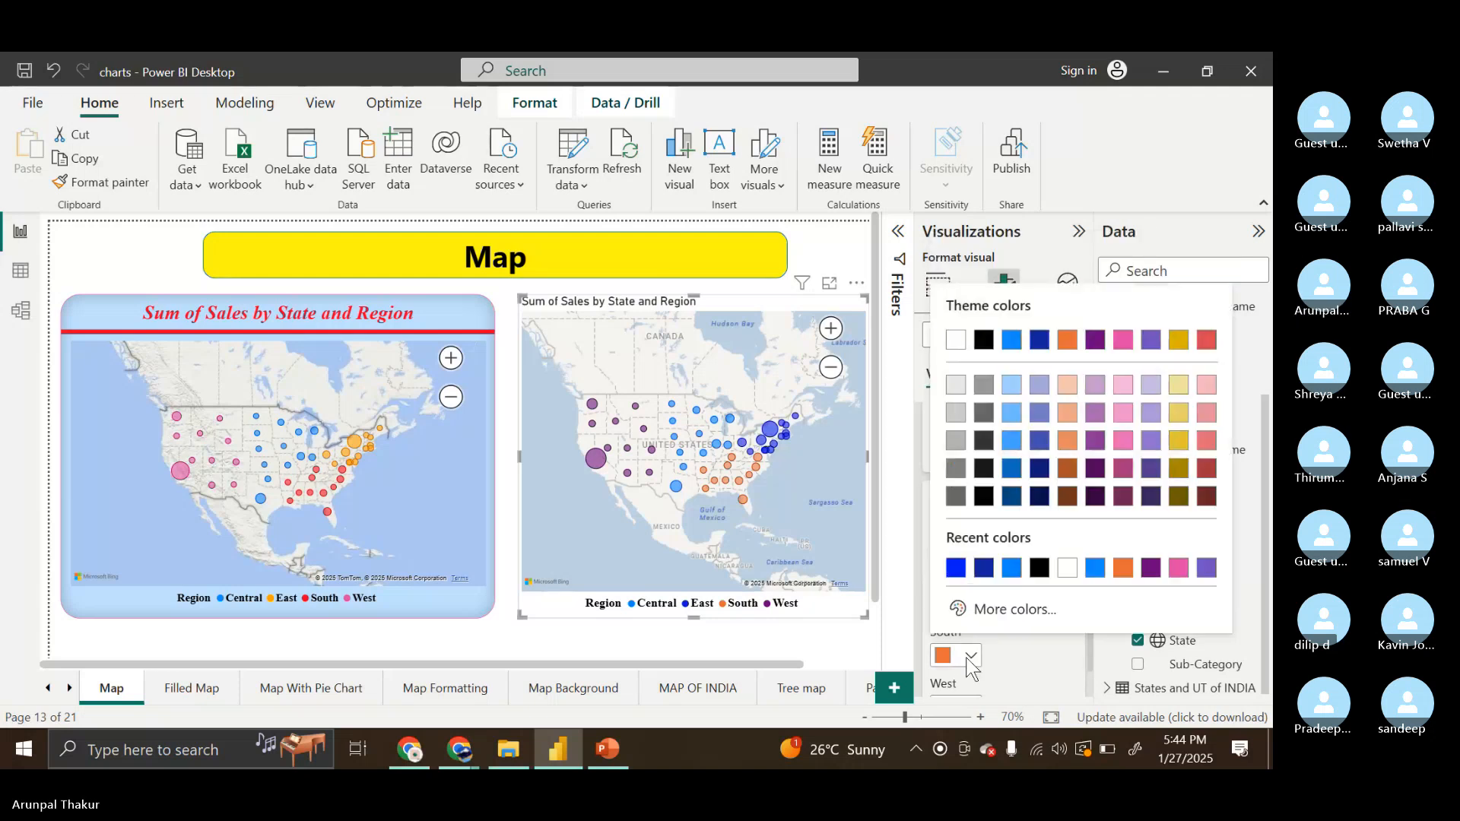
click(1017, 601)
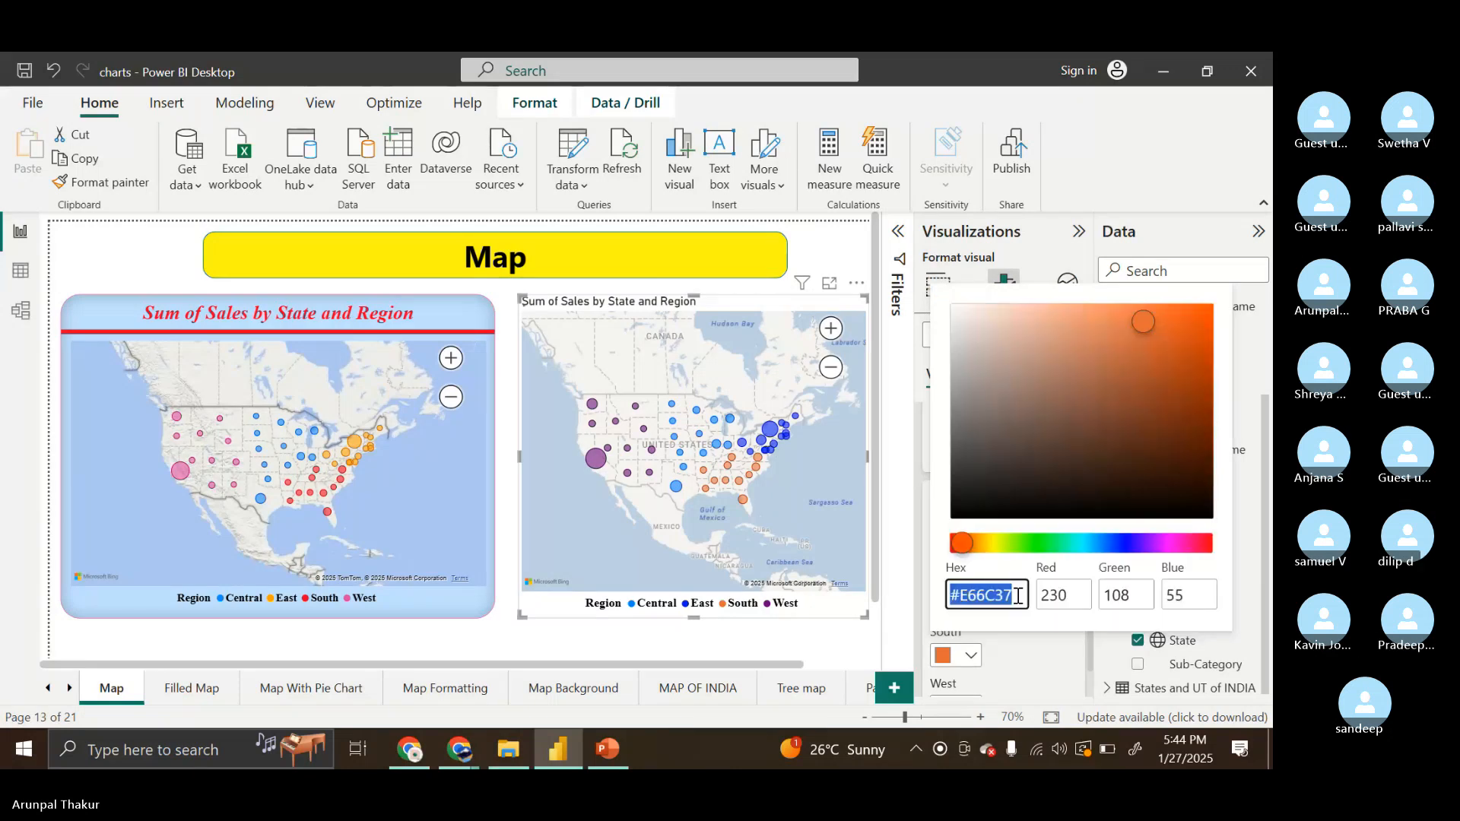
click(1148, 315)
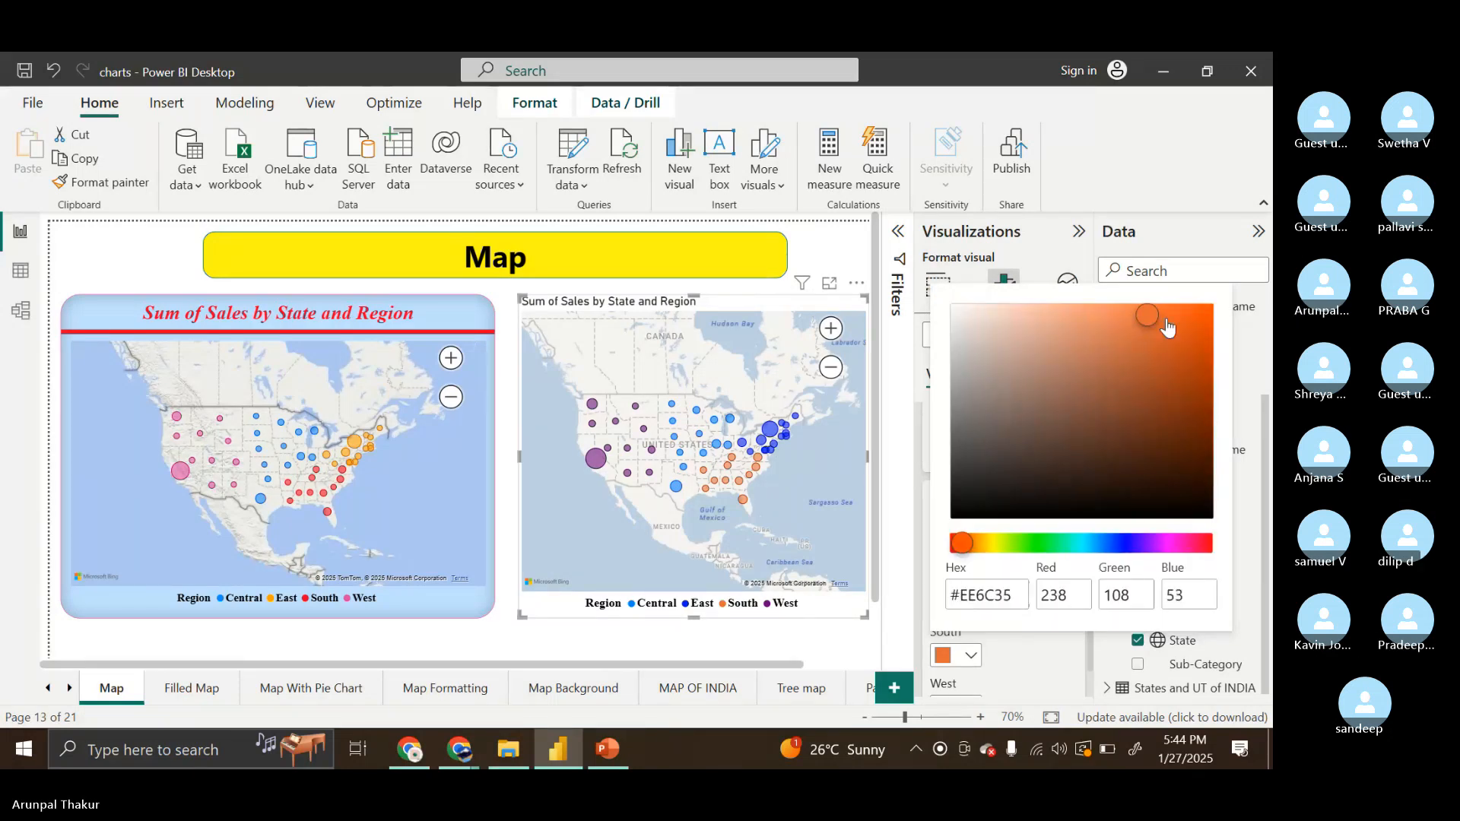
click(1201, 312)
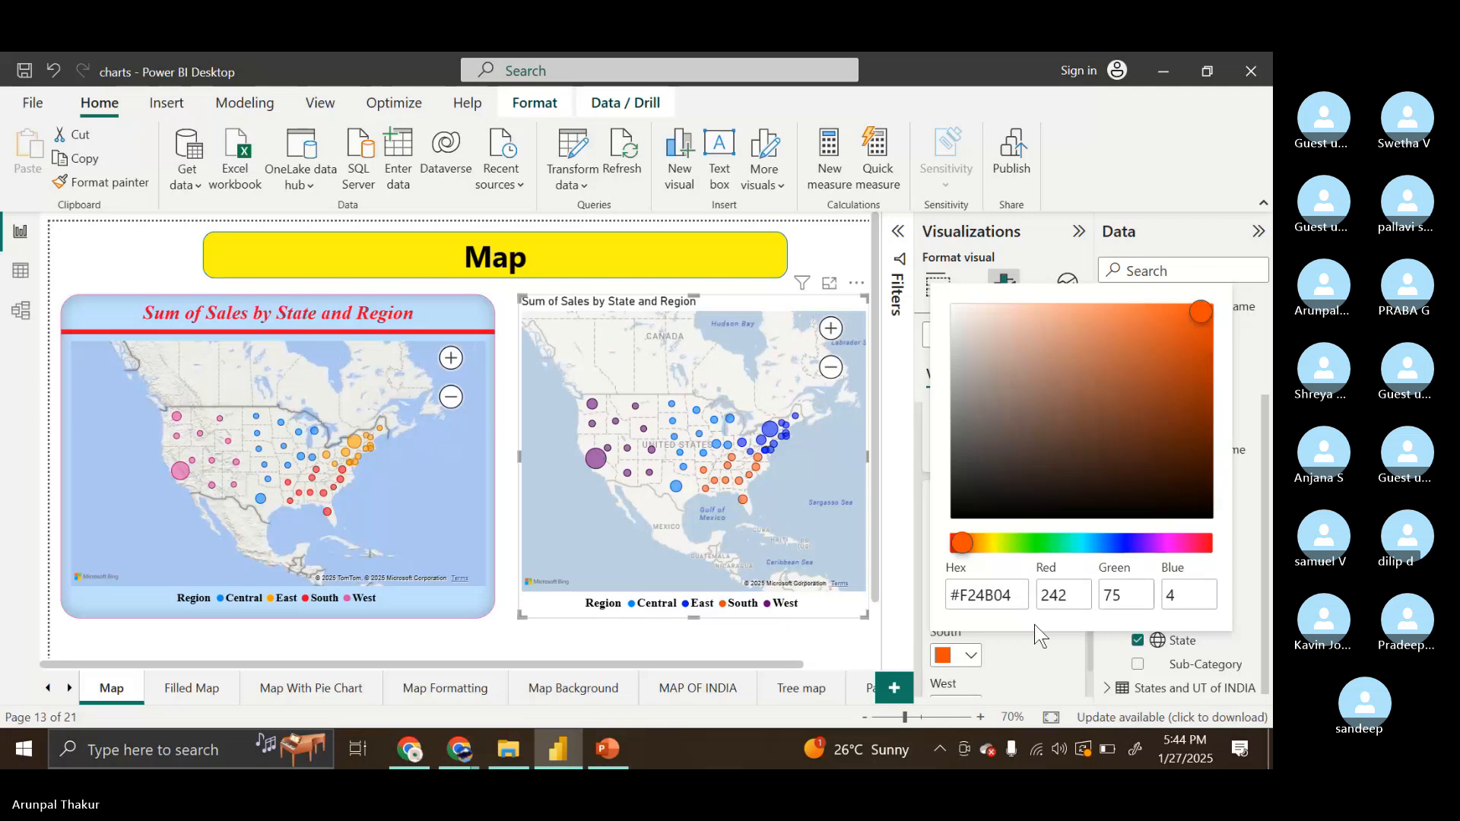
click(1038, 650)
scroll(1065, 545, down, 2)
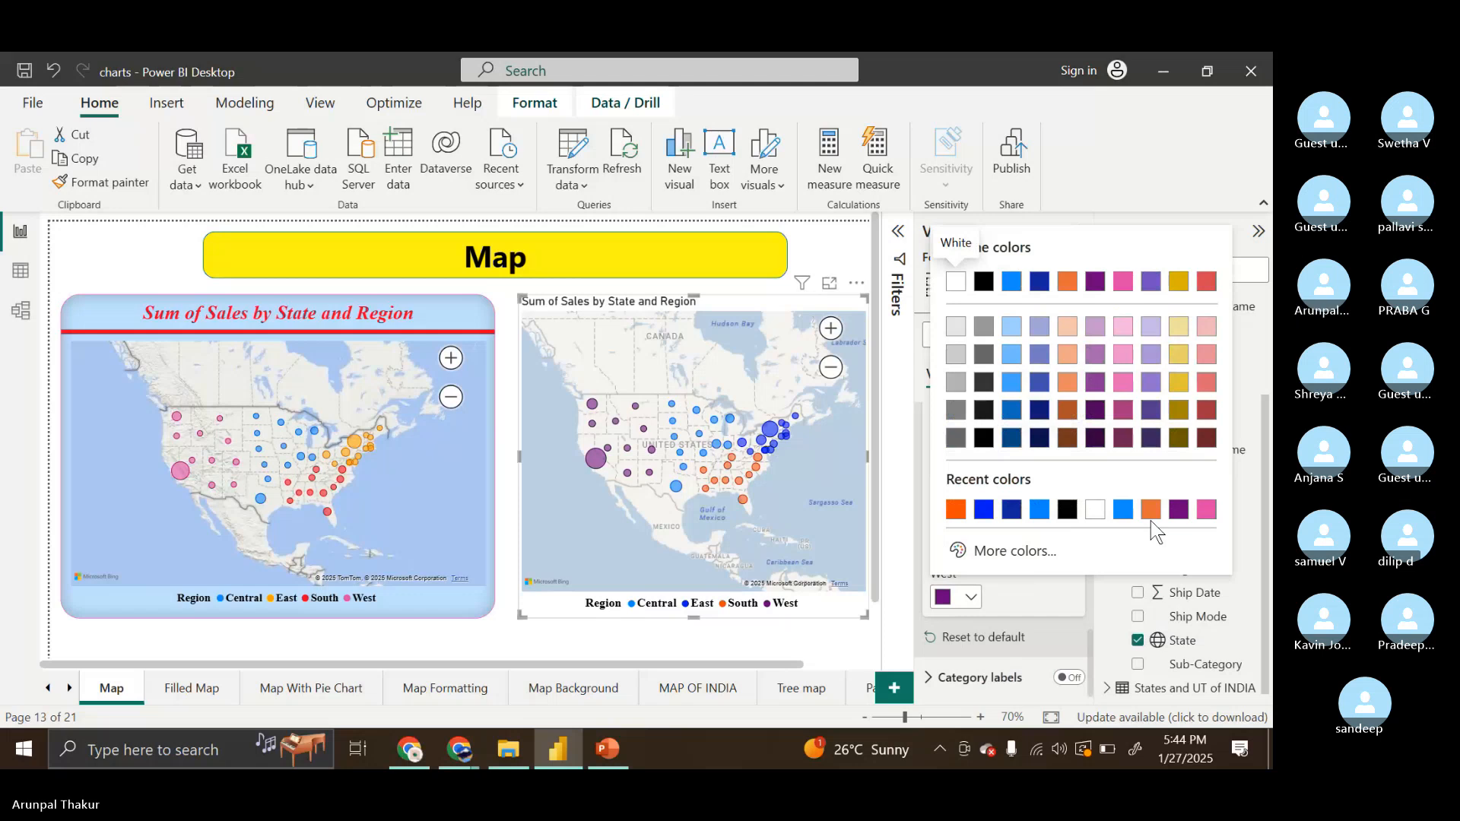
click(1207, 509)
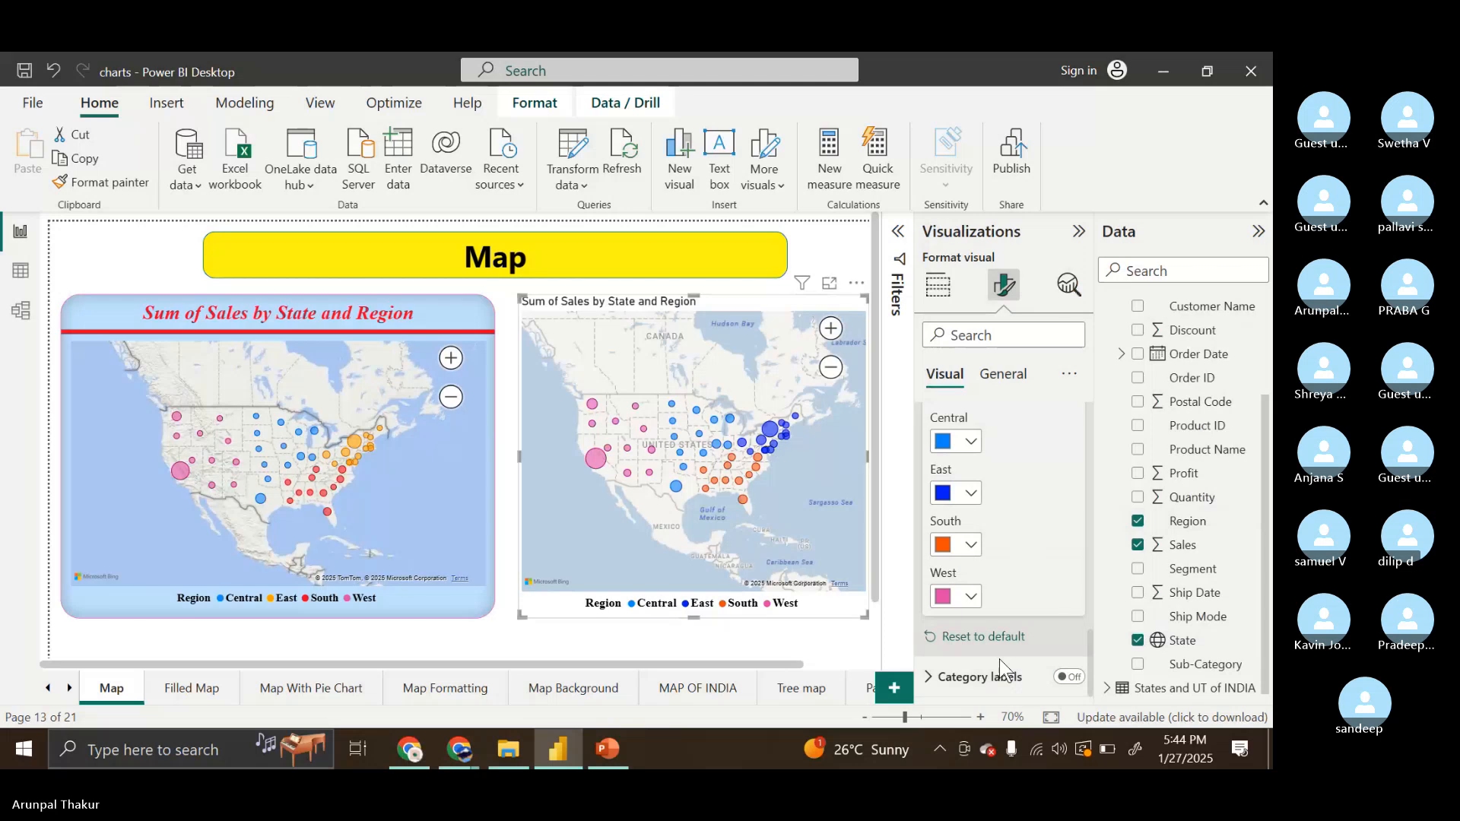
Turn the new map's category labels on and back off
click(981, 683)
scroll(981, 682, down, 2)
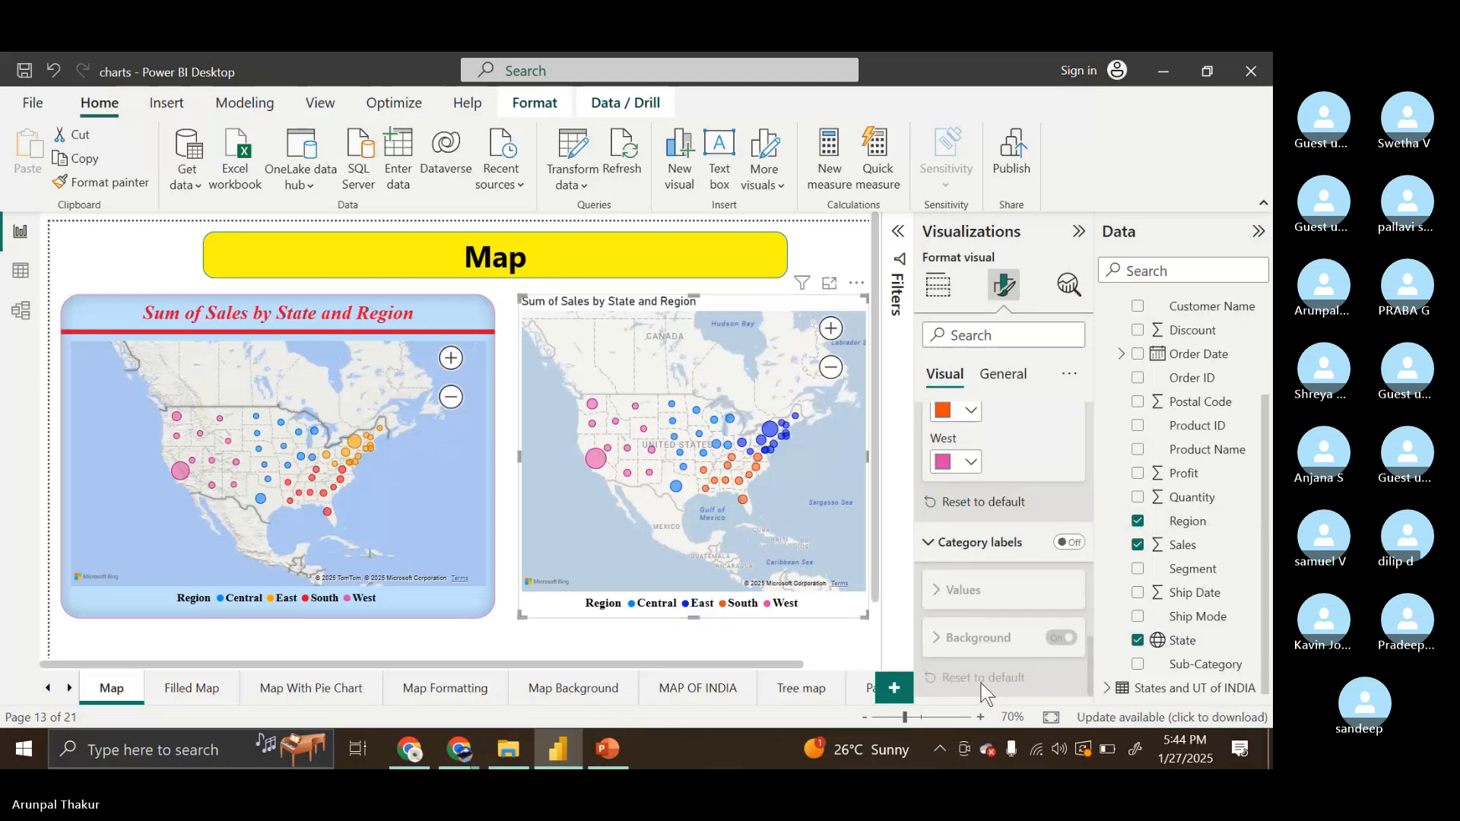
click(1066, 544)
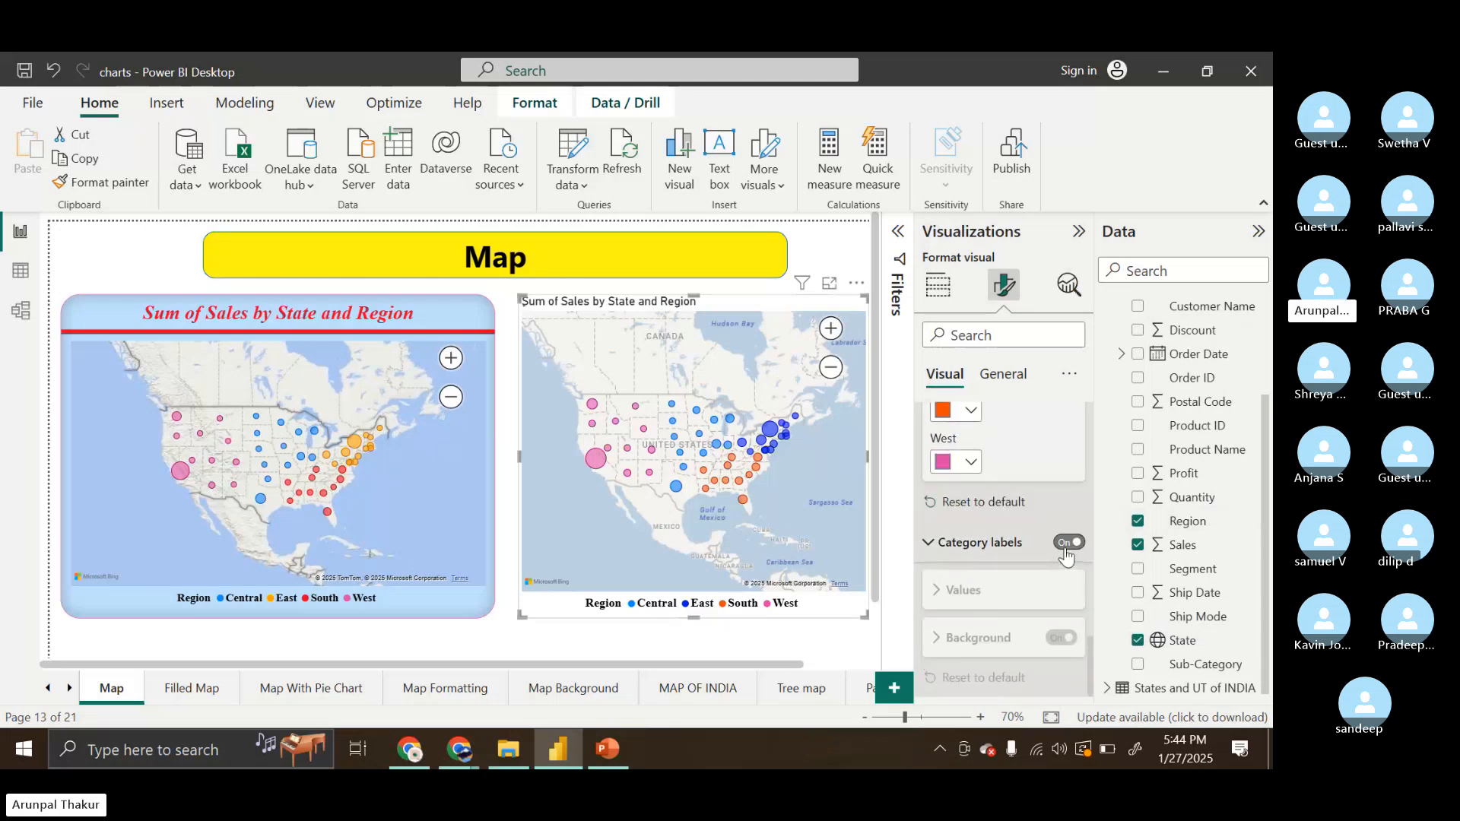
click(1066, 543)
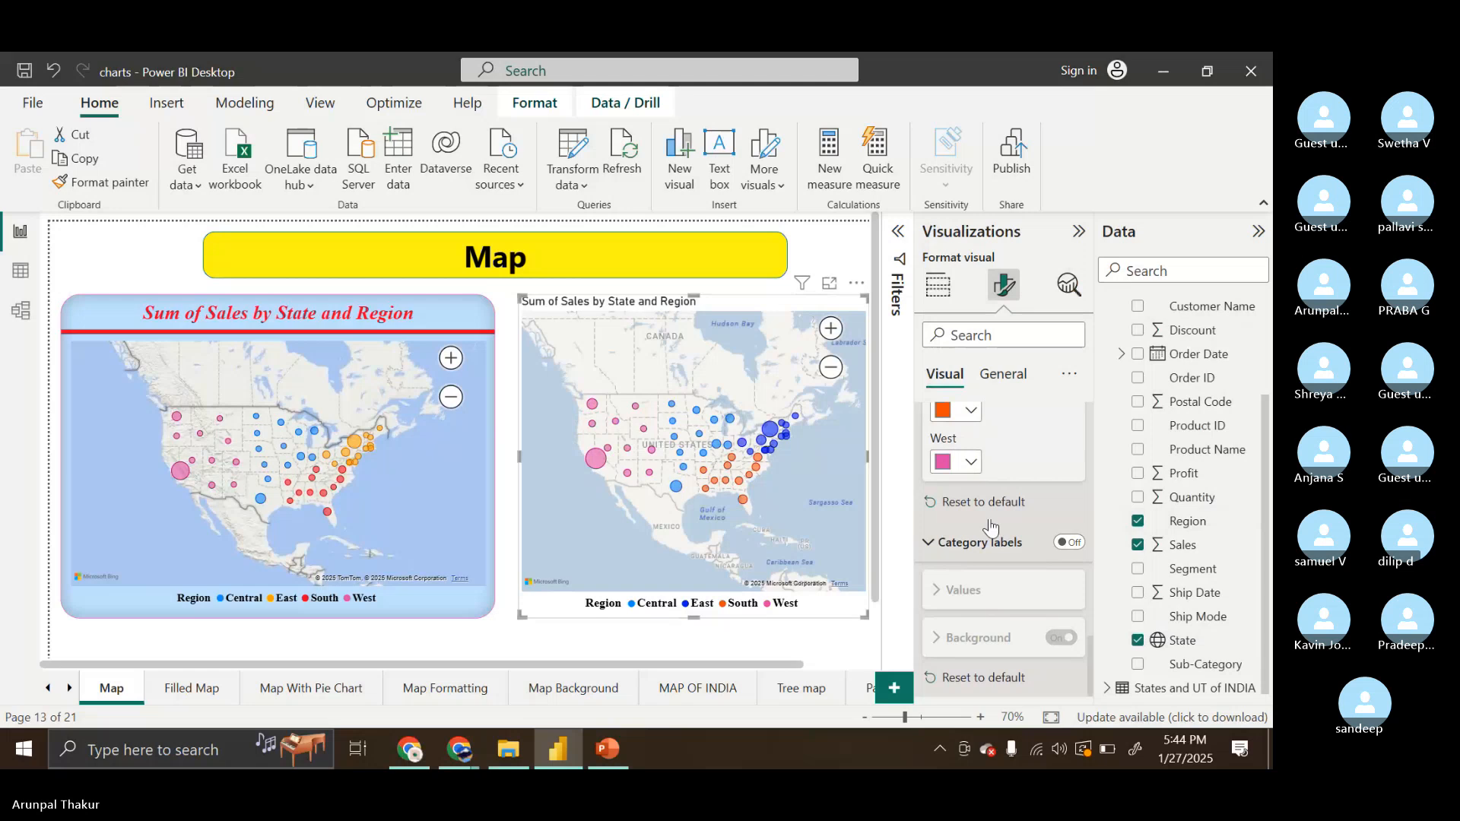
Widen the new map slightly toward the first map and open its title settings
click(1015, 376)
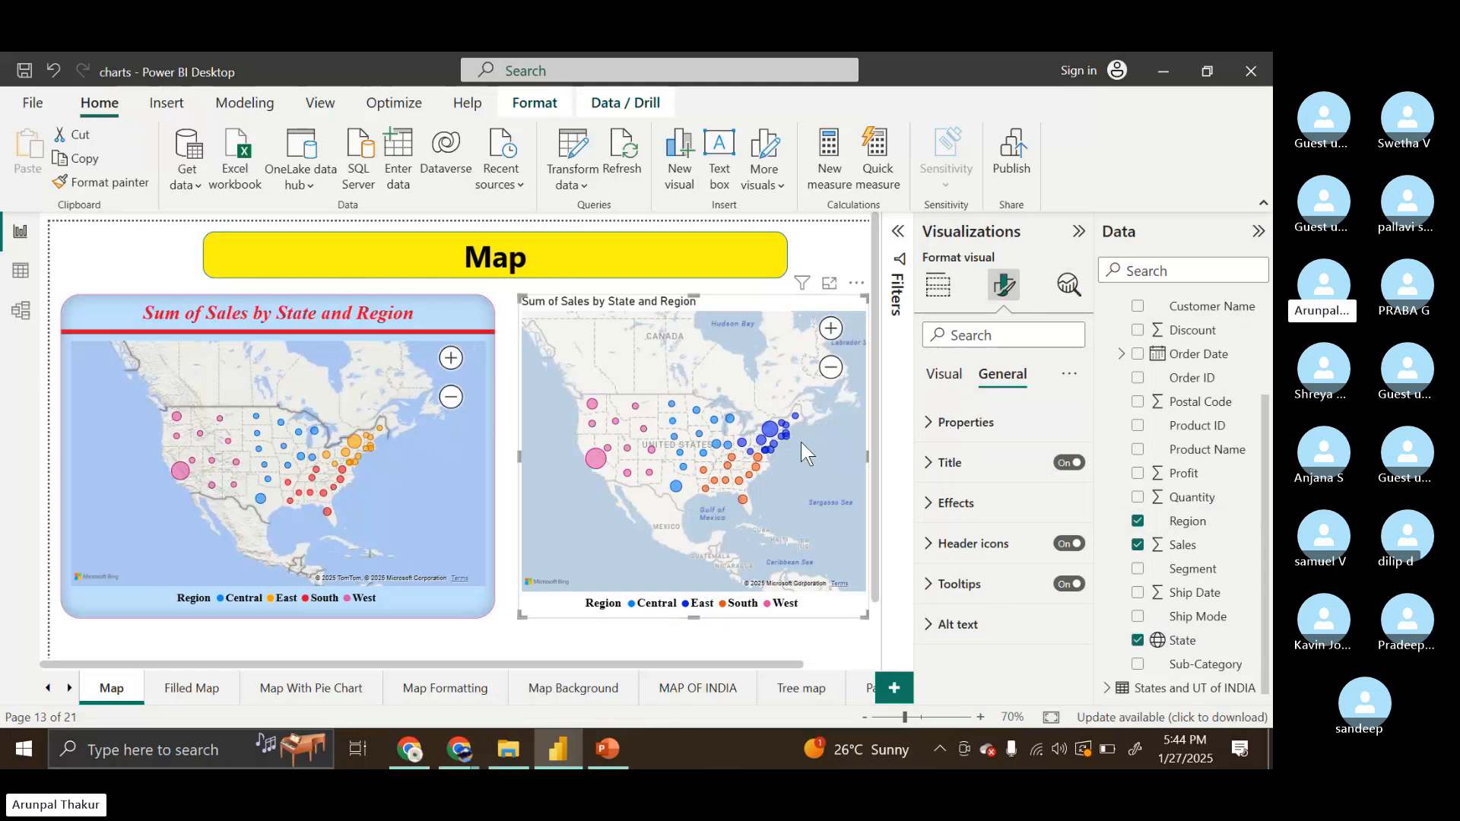
drag(518, 459, 505, 459)
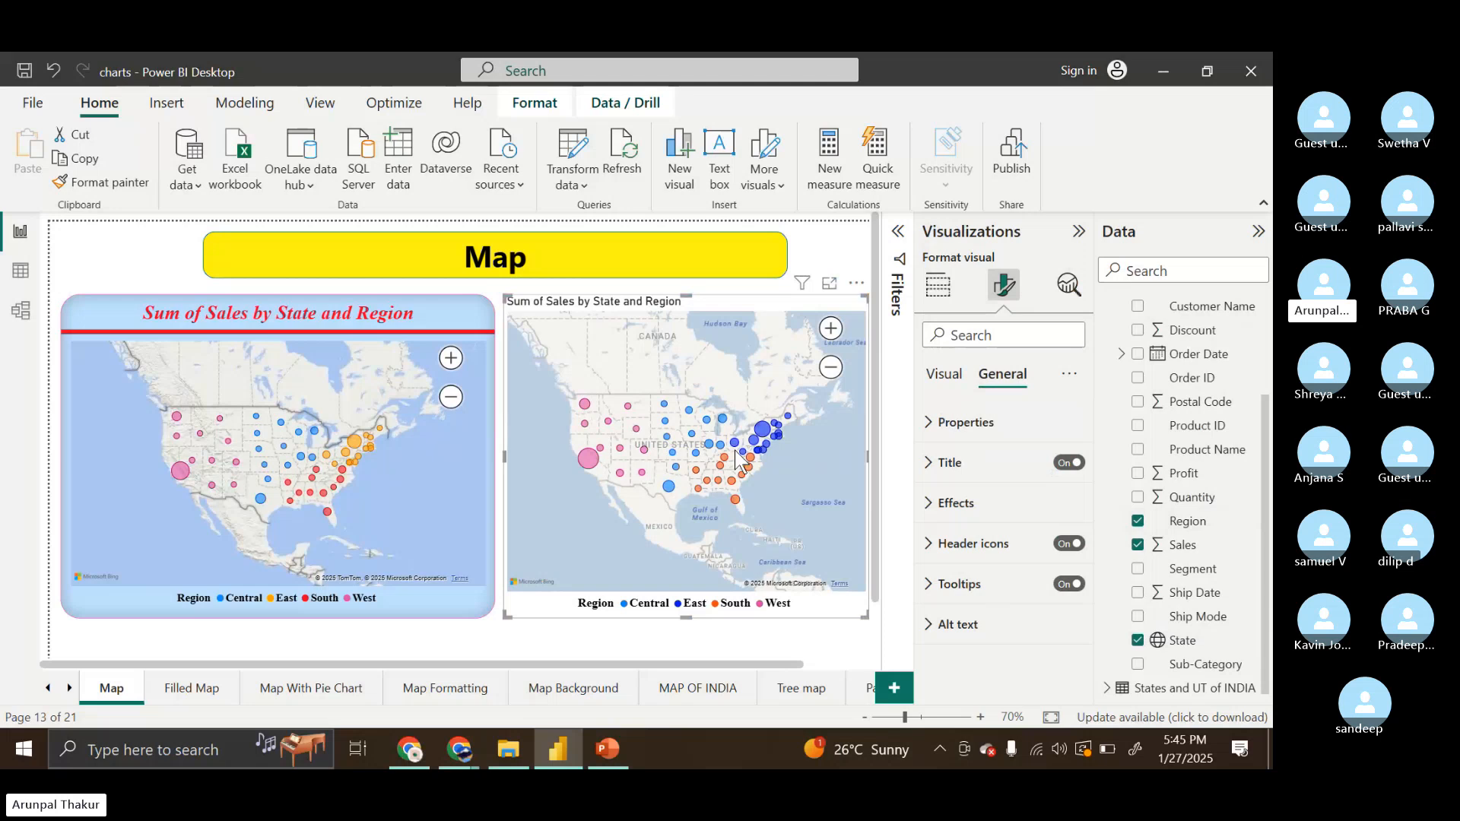
click(978, 473)
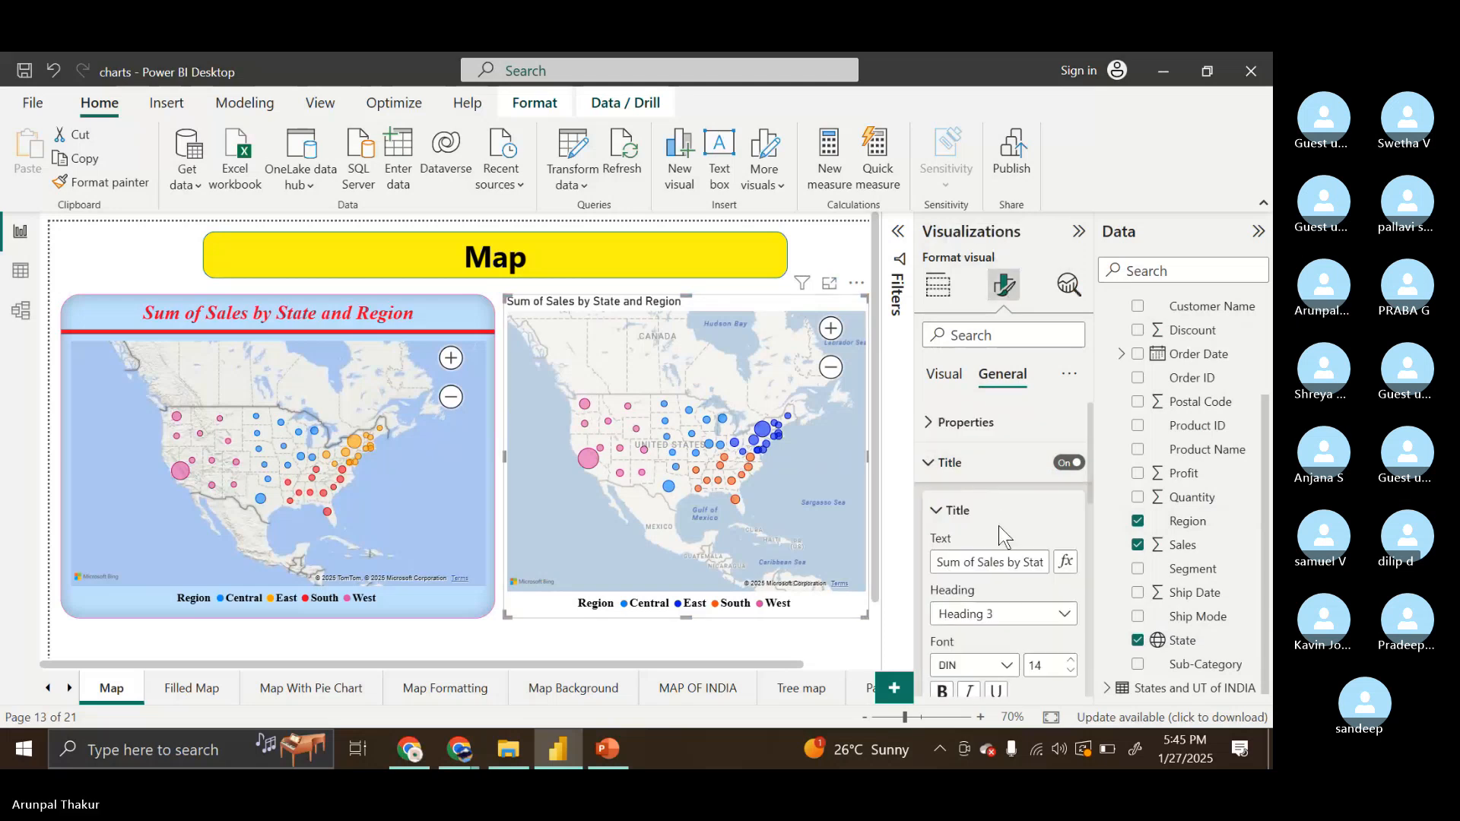
Try a blue background behind the new map's title, and return it to No Fill
scroll(1001, 526, down, 3)
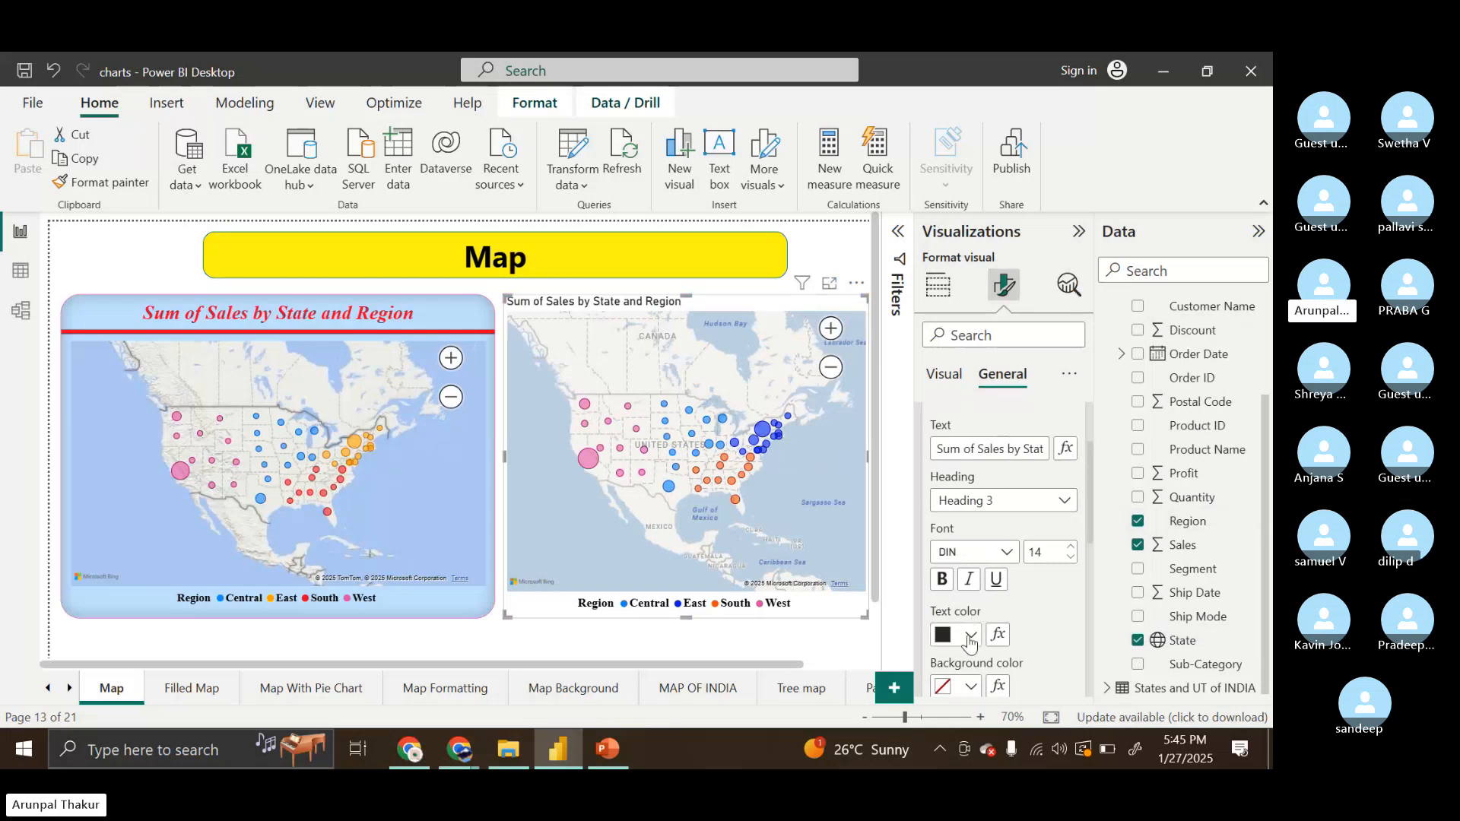
scroll(969, 642, down, 1)
click(971, 644)
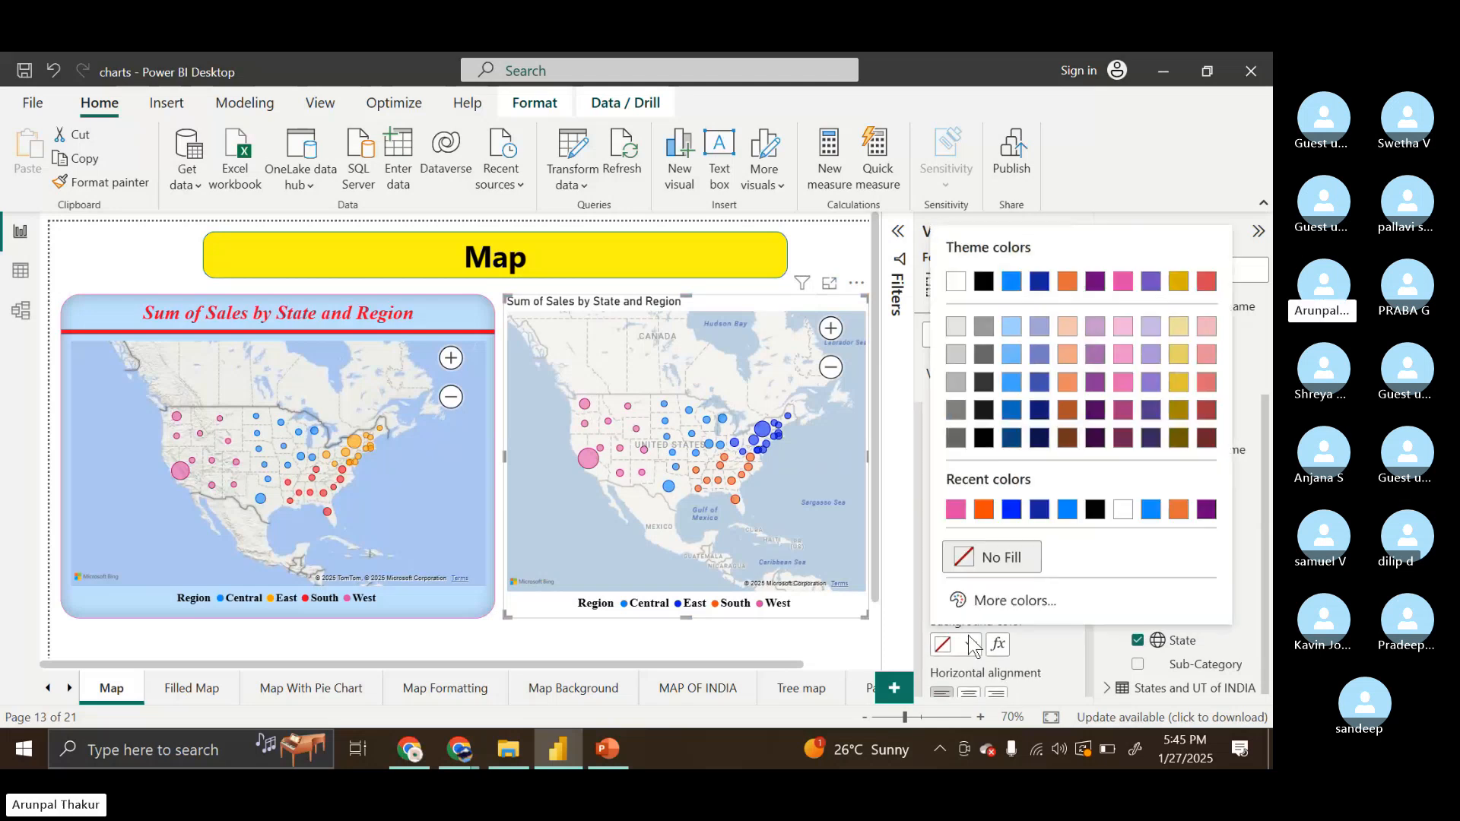
click(1067, 510)
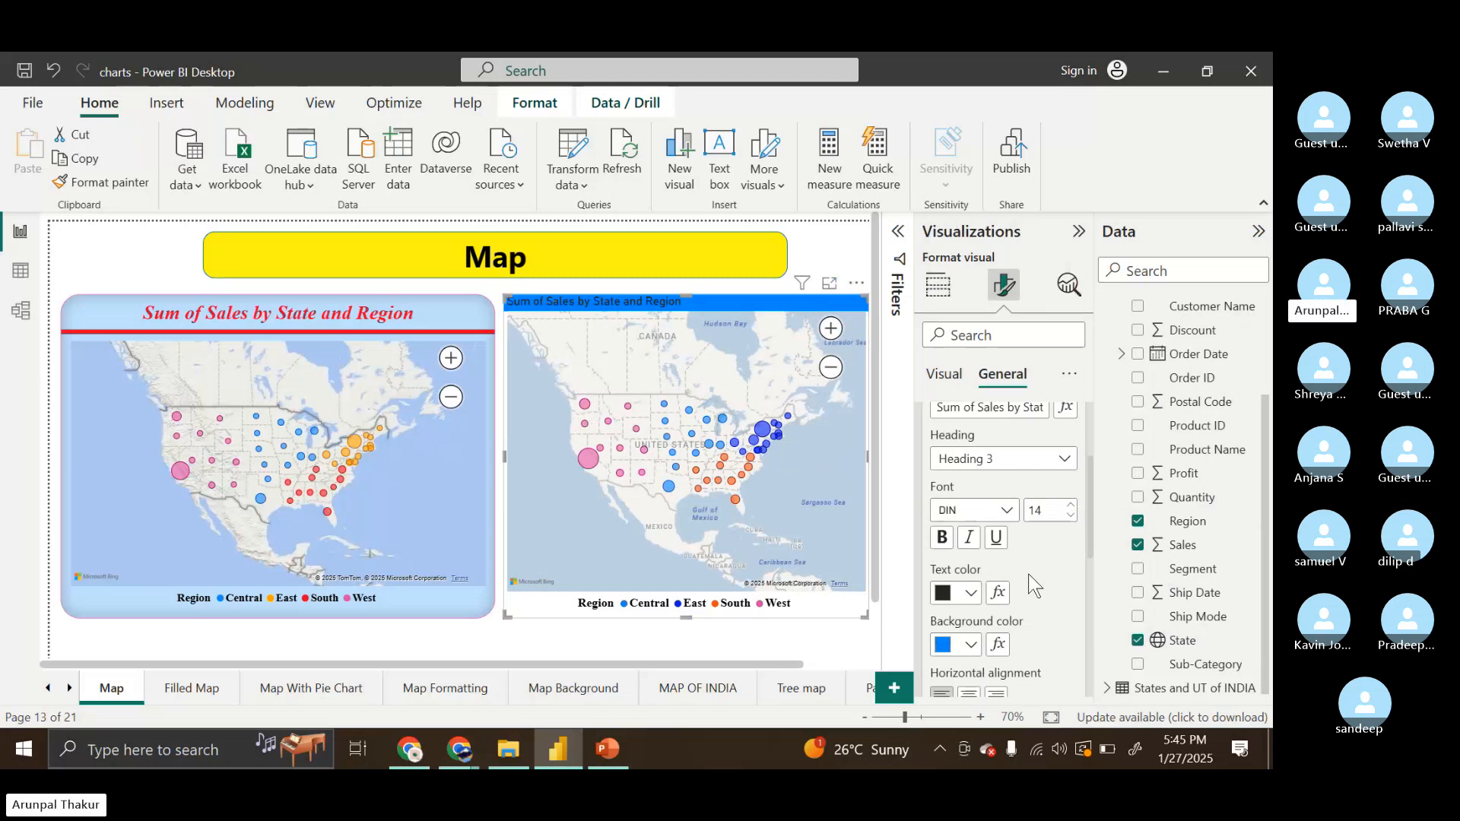
click(972, 593)
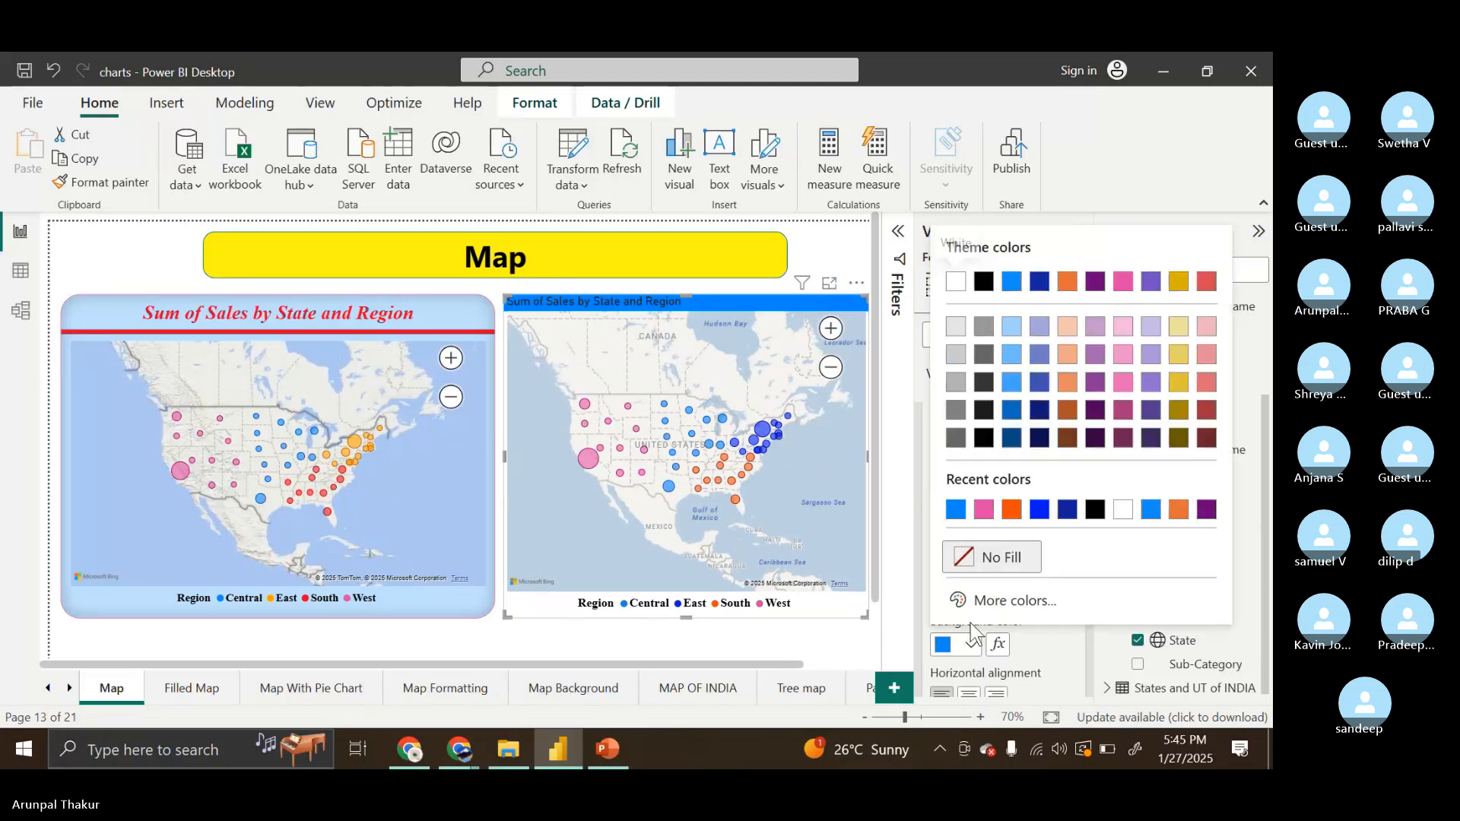
click(968, 570)
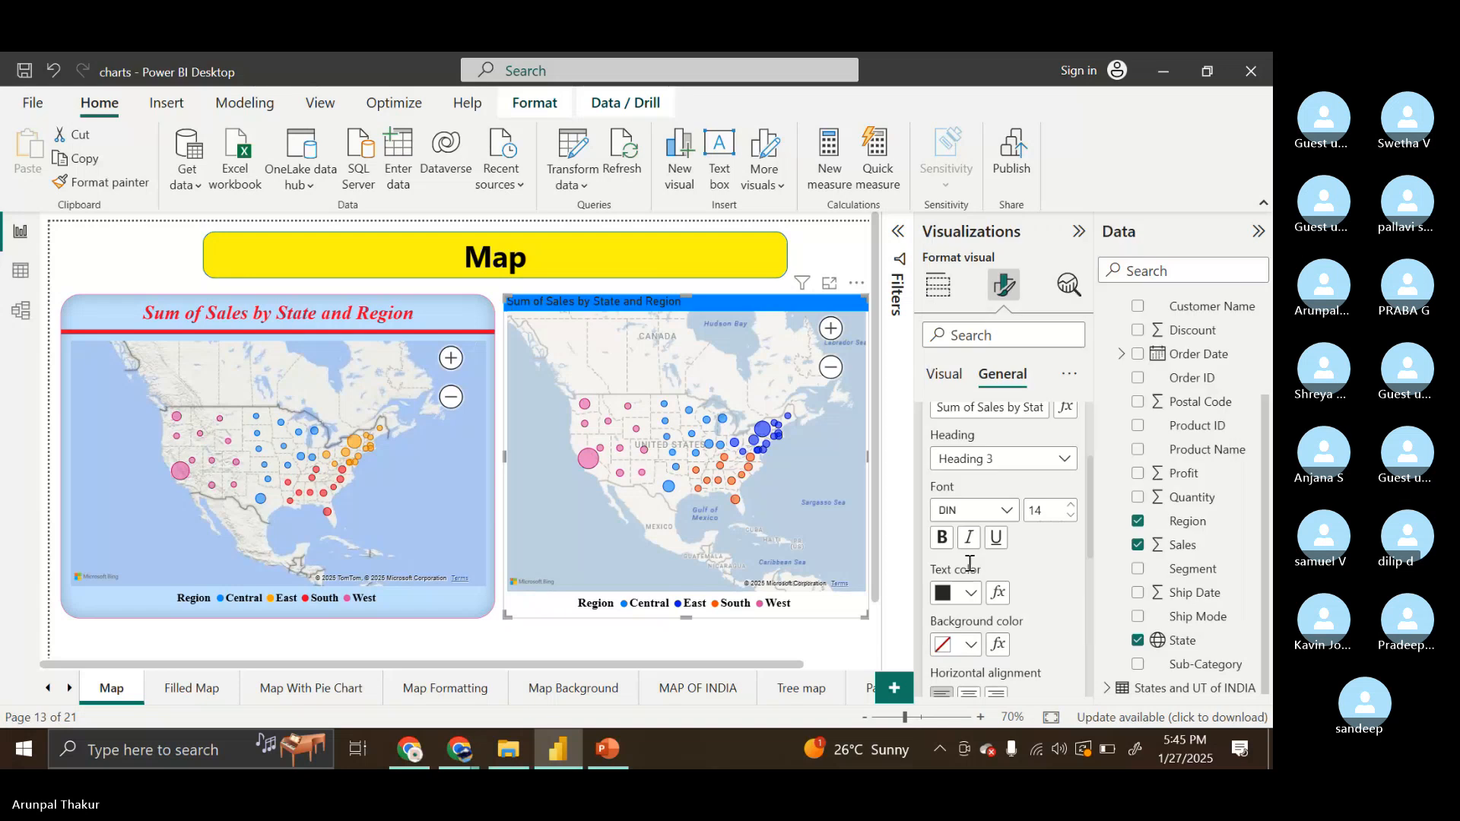
Center the new map's title and format it in bold Times New Roman
scroll(988, 585, down, 3)
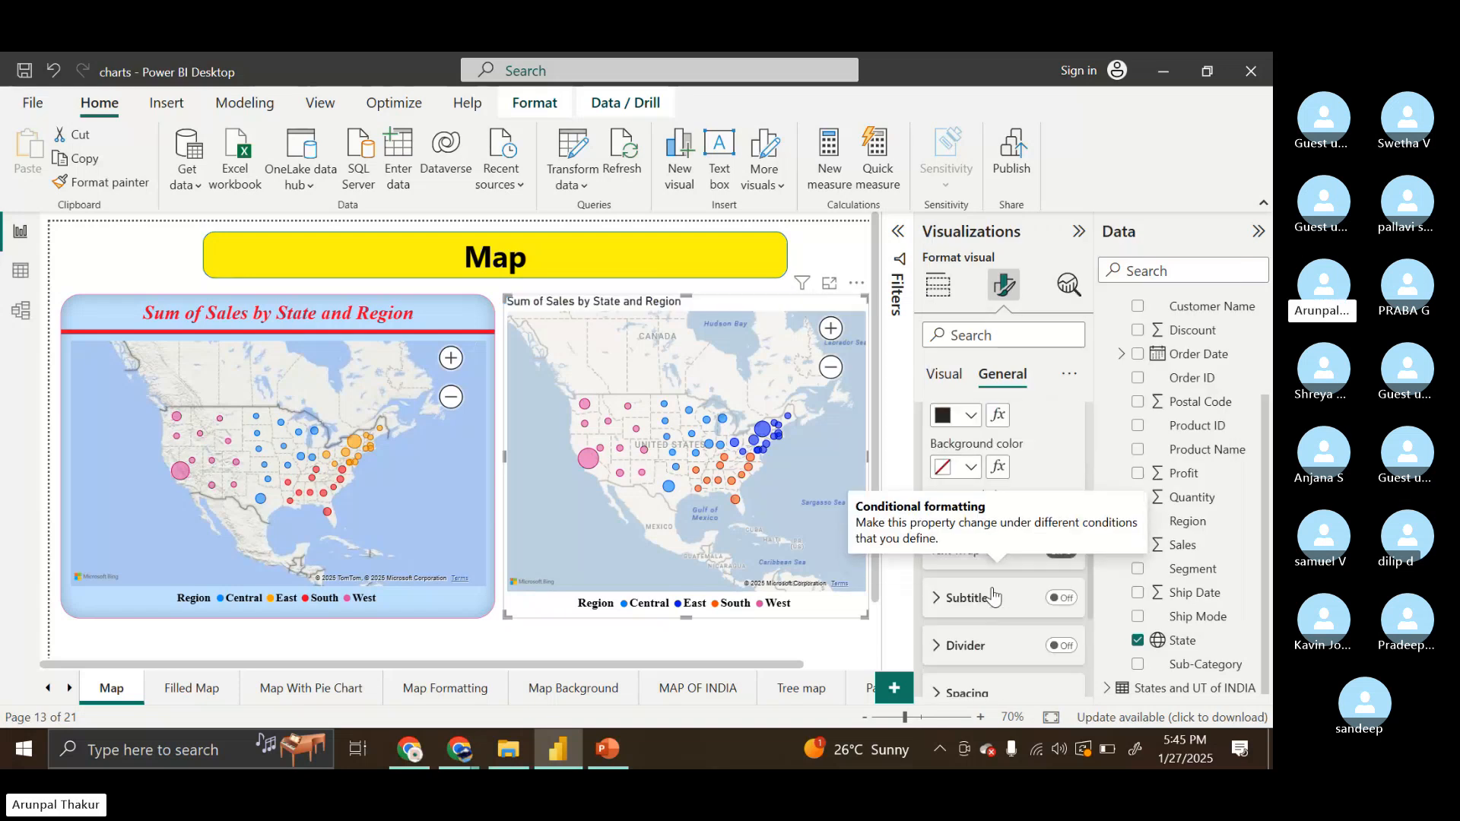
scroll(992, 585, down, 1)
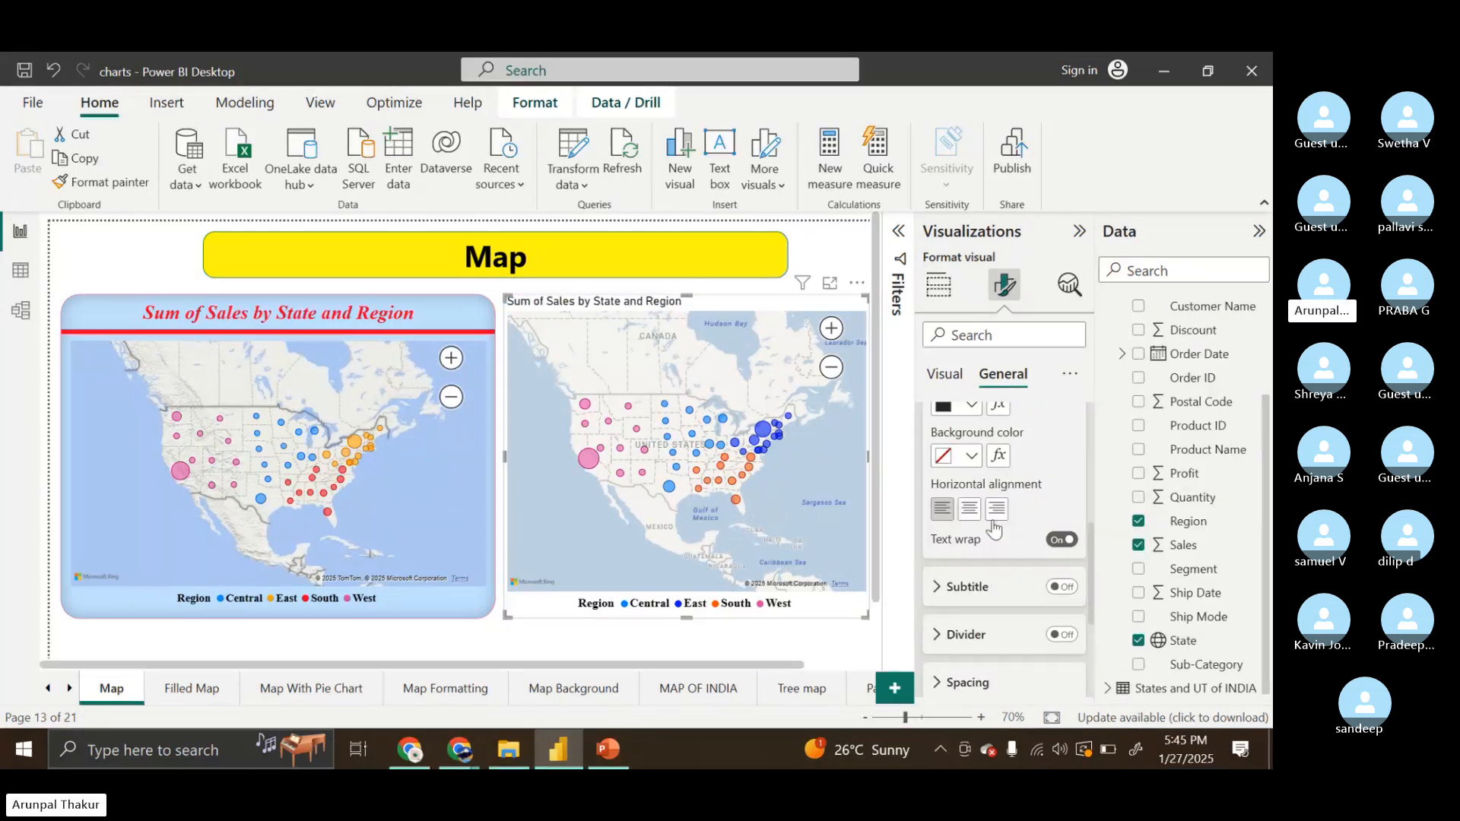
click(969, 508)
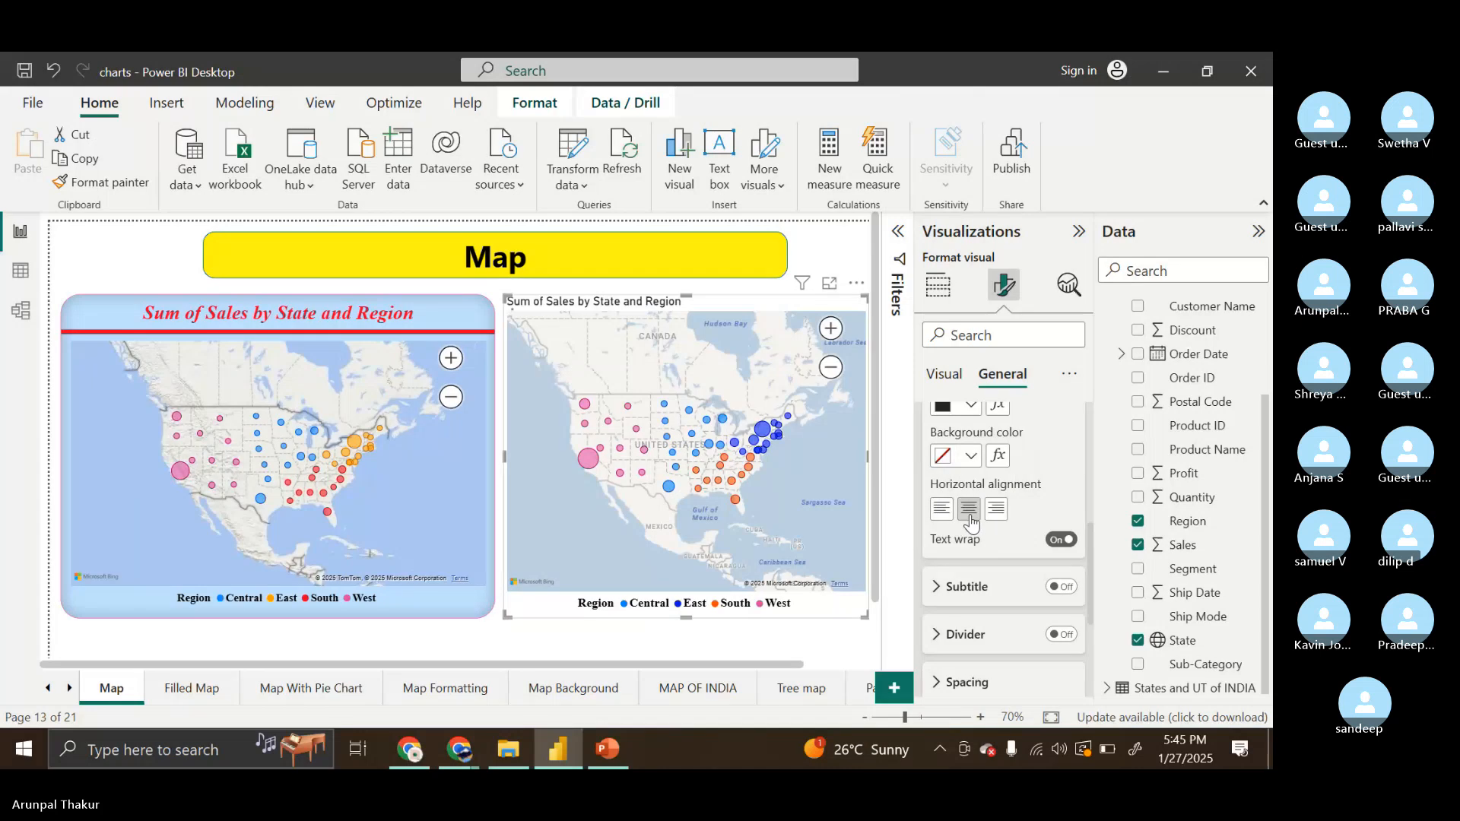
scroll(981, 487, up, 1)
click(973, 421)
scroll(1009, 336, down, 2)
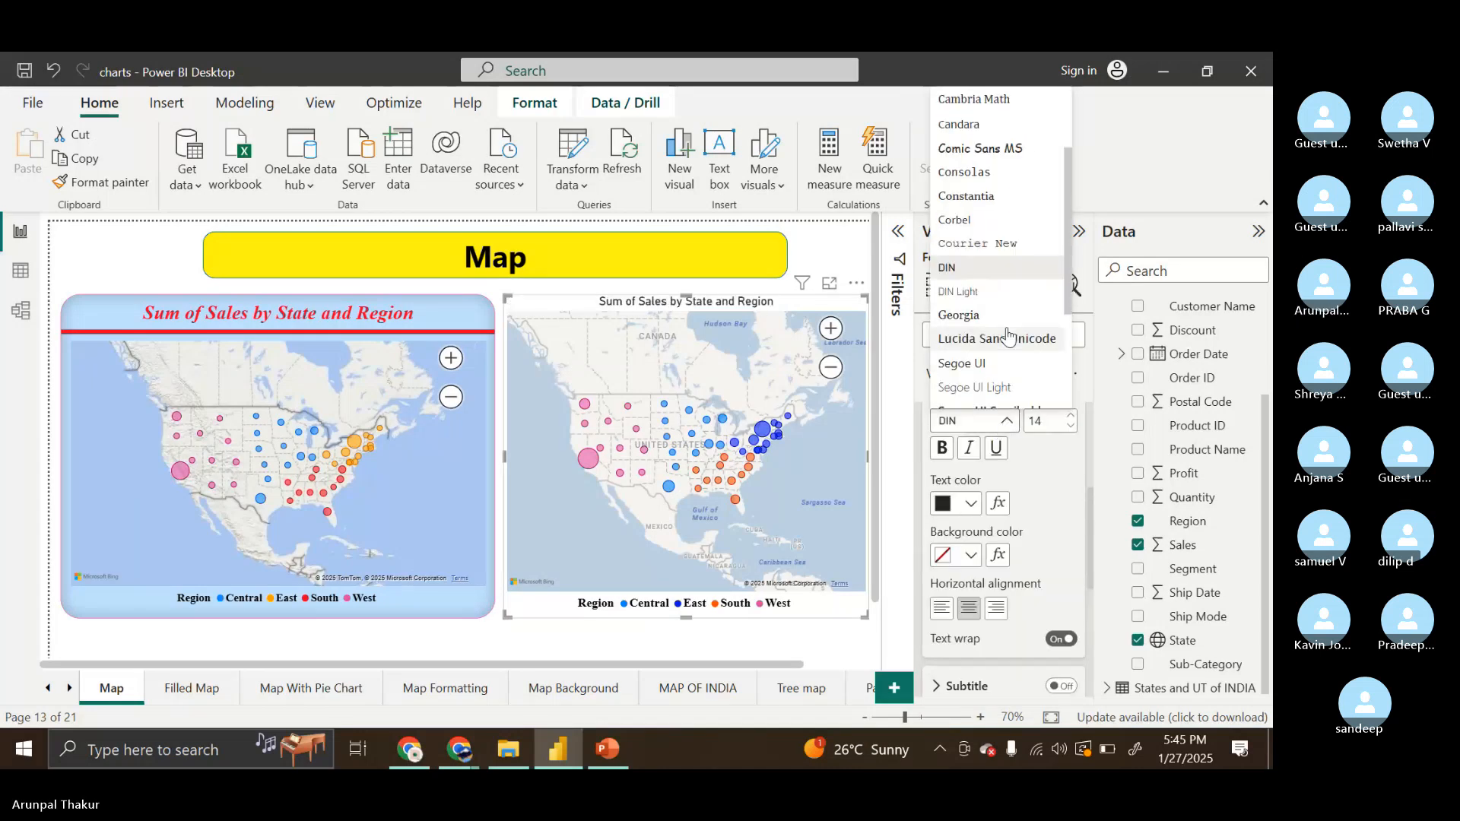
scroll(1008, 336, down, 3)
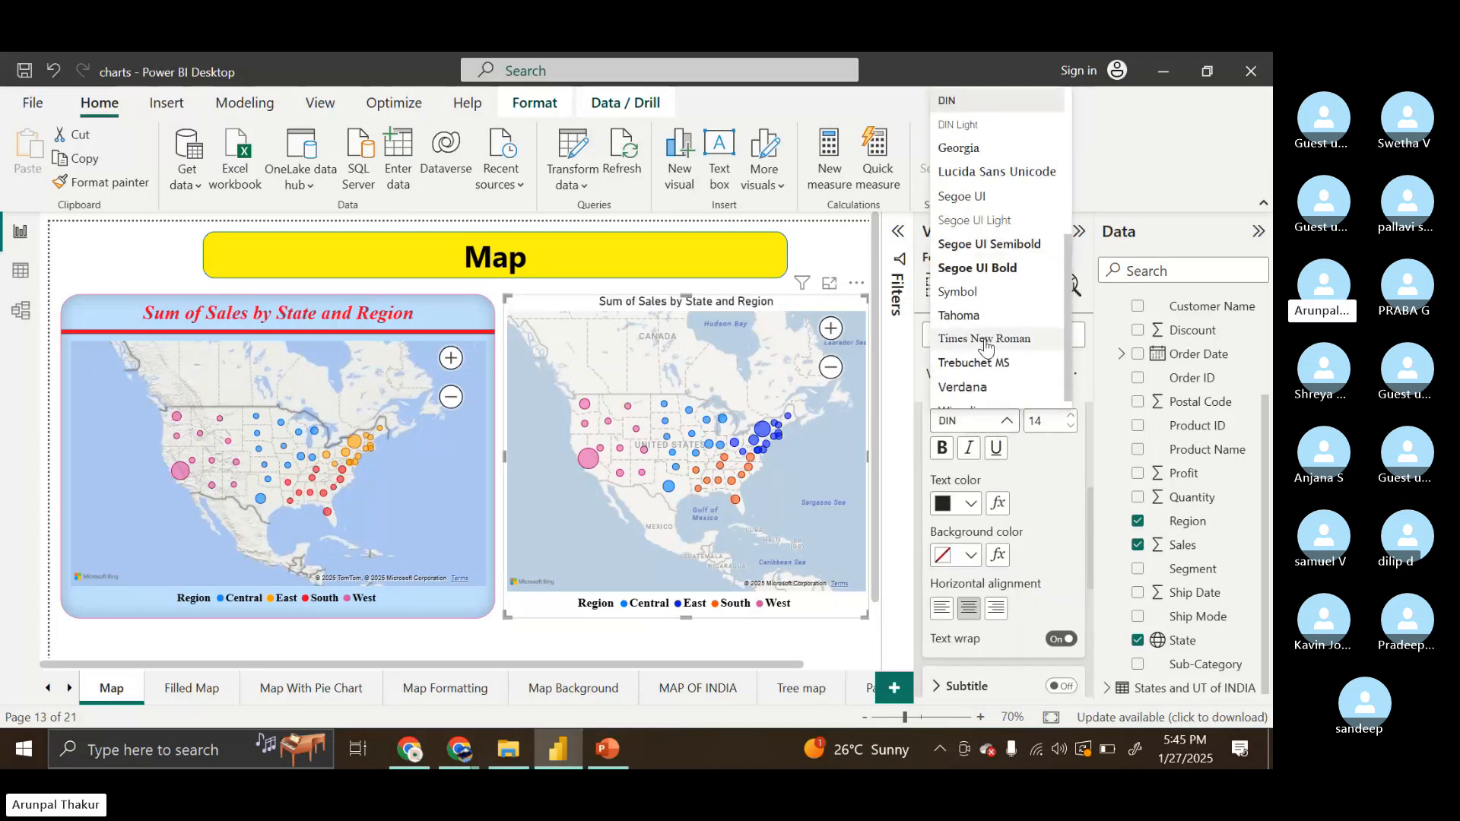
click(981, 327)
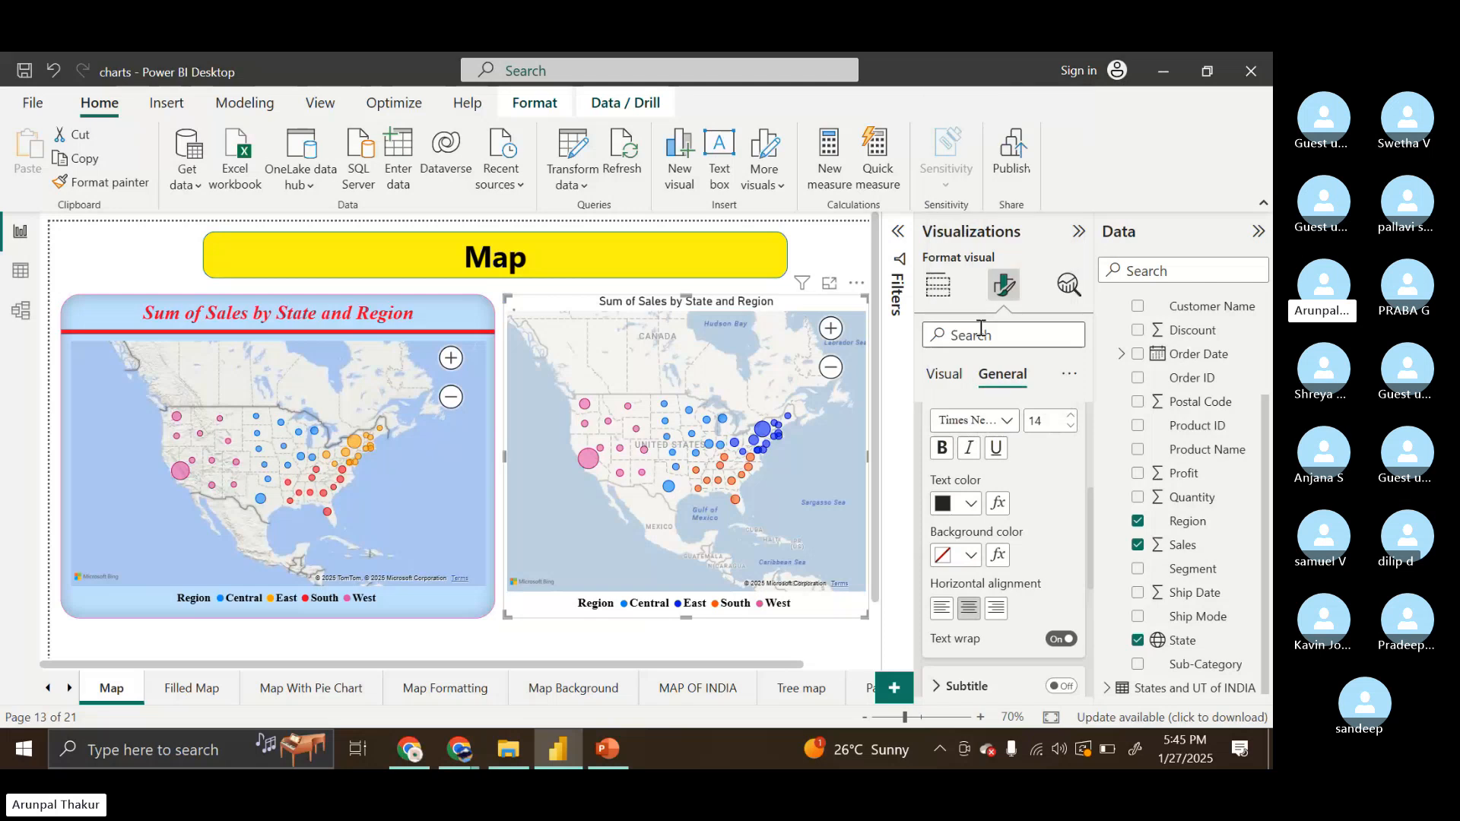
click(941, 447)
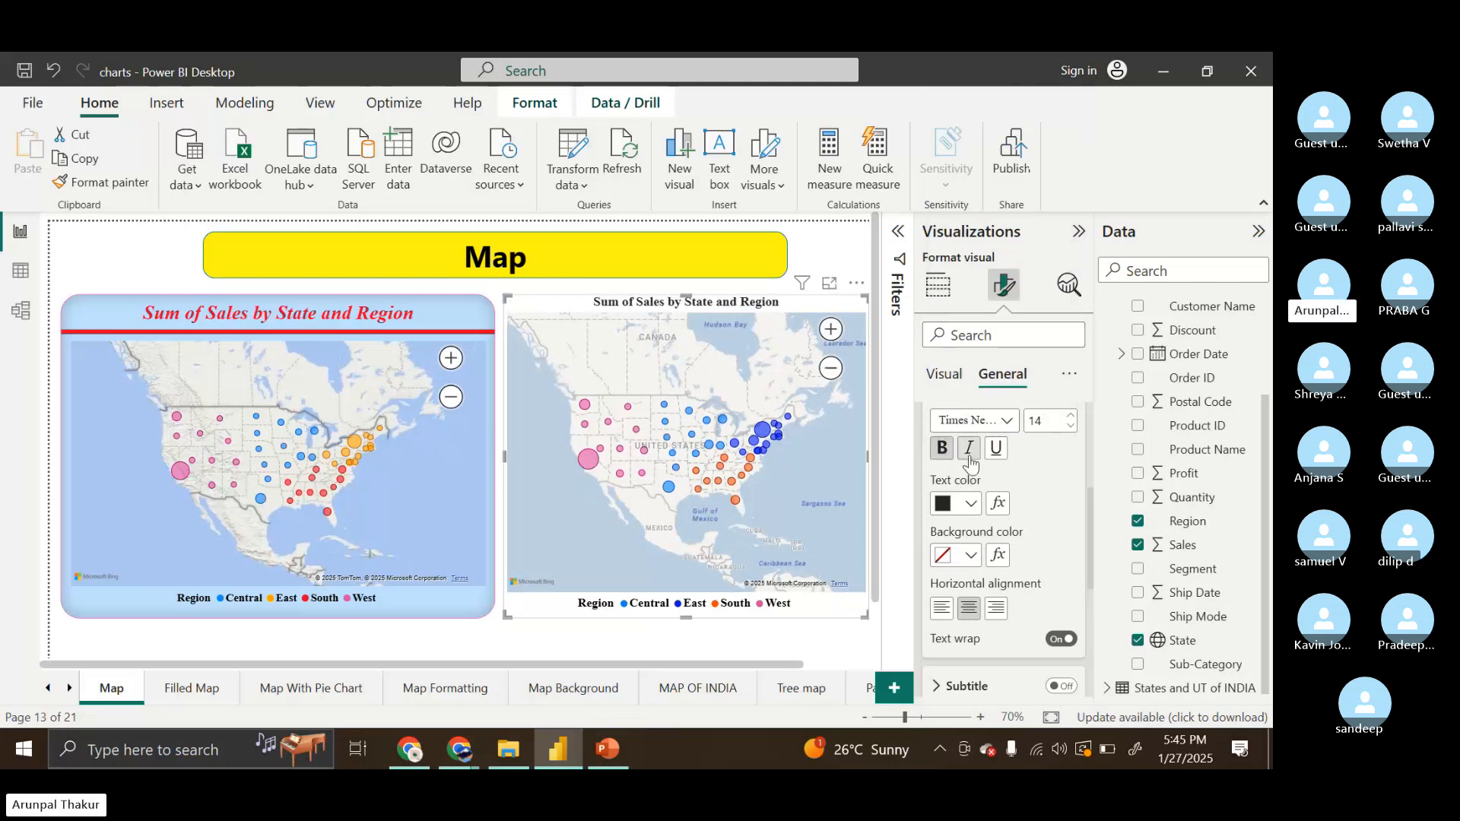
Italicize the new map's title and set its font size to 24
click(969, 450)
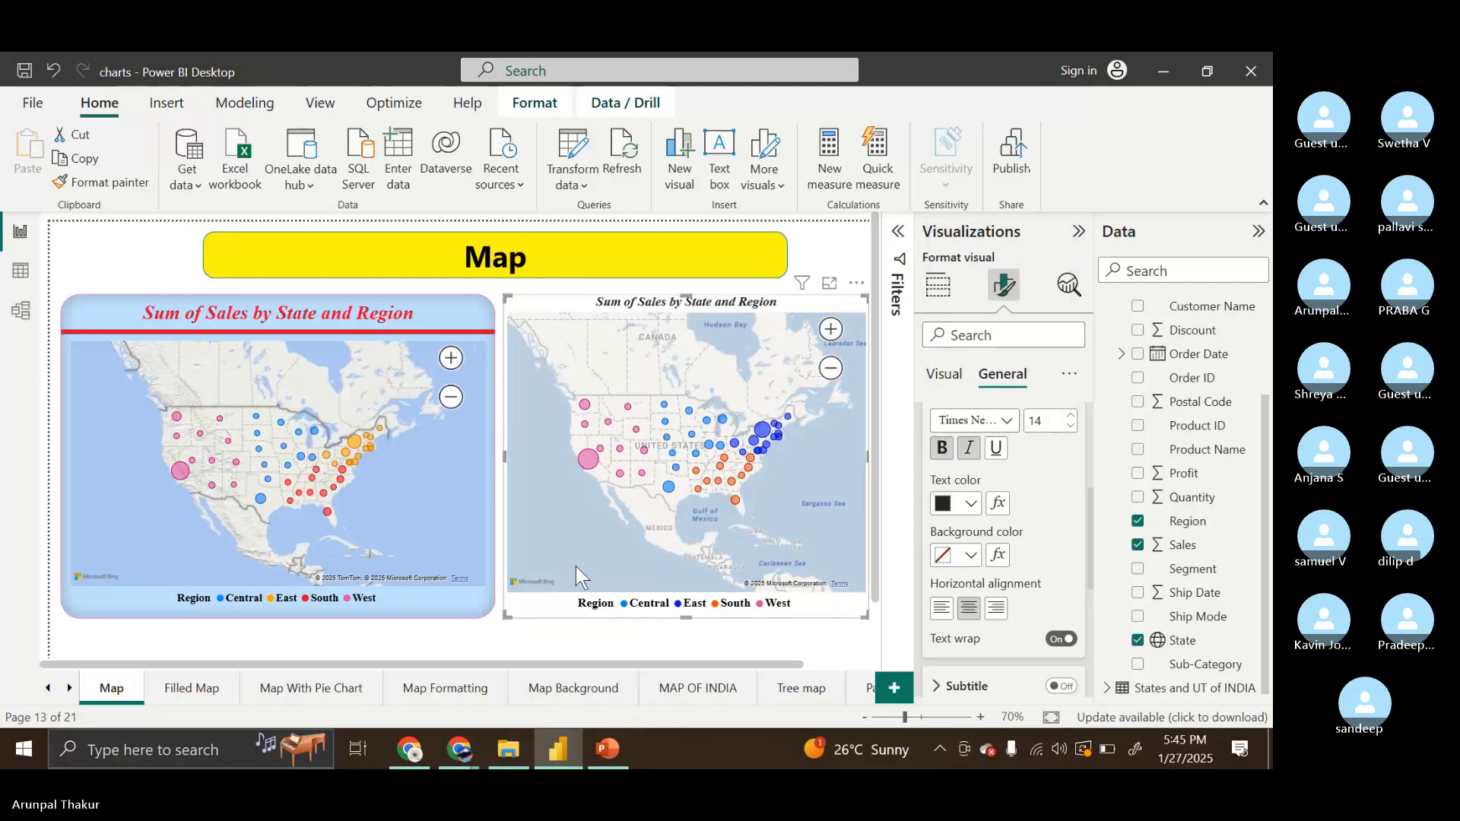
click(1072, 415)
click(1072, 415)
click(1073, 414)
click(1072, 414)
click(1073, 415)
click(1072, 414)
click(1073, 416)
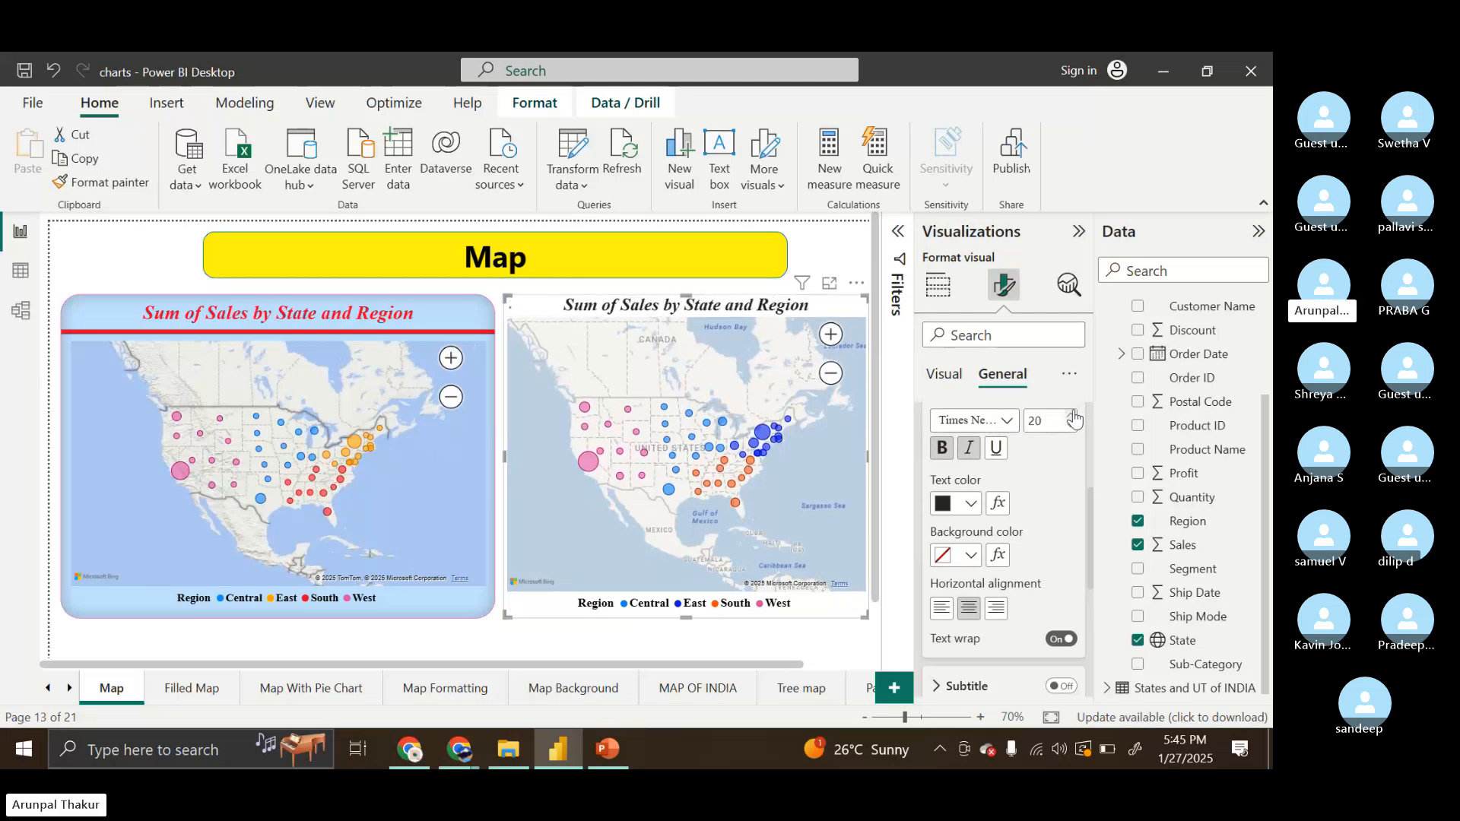
click(1073, 415)
click(1073, 415)
click(1073, 415)
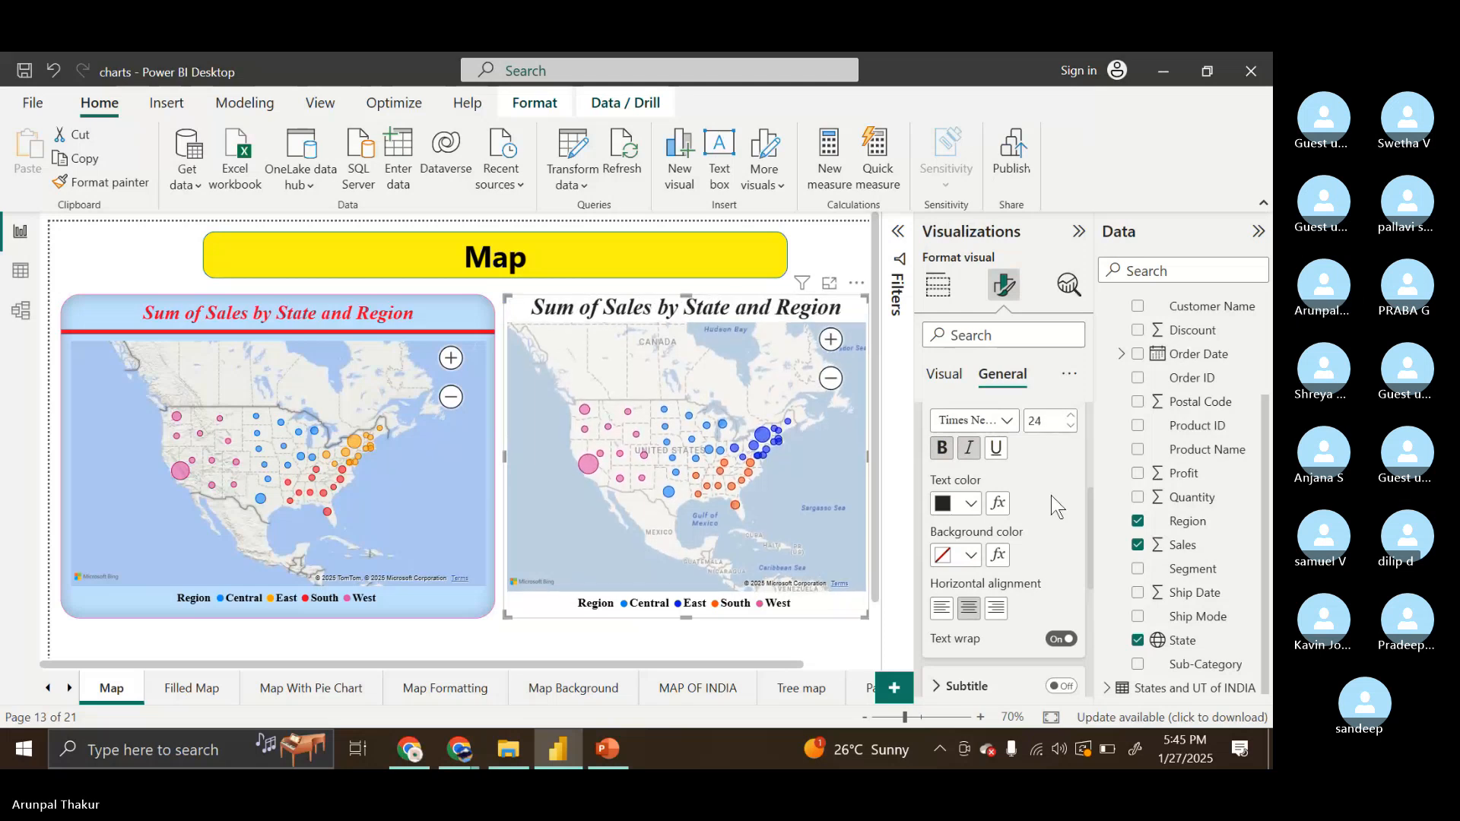
Turn on the divider below the new map's title and color it pink
scroll(998, 555, up, 2)
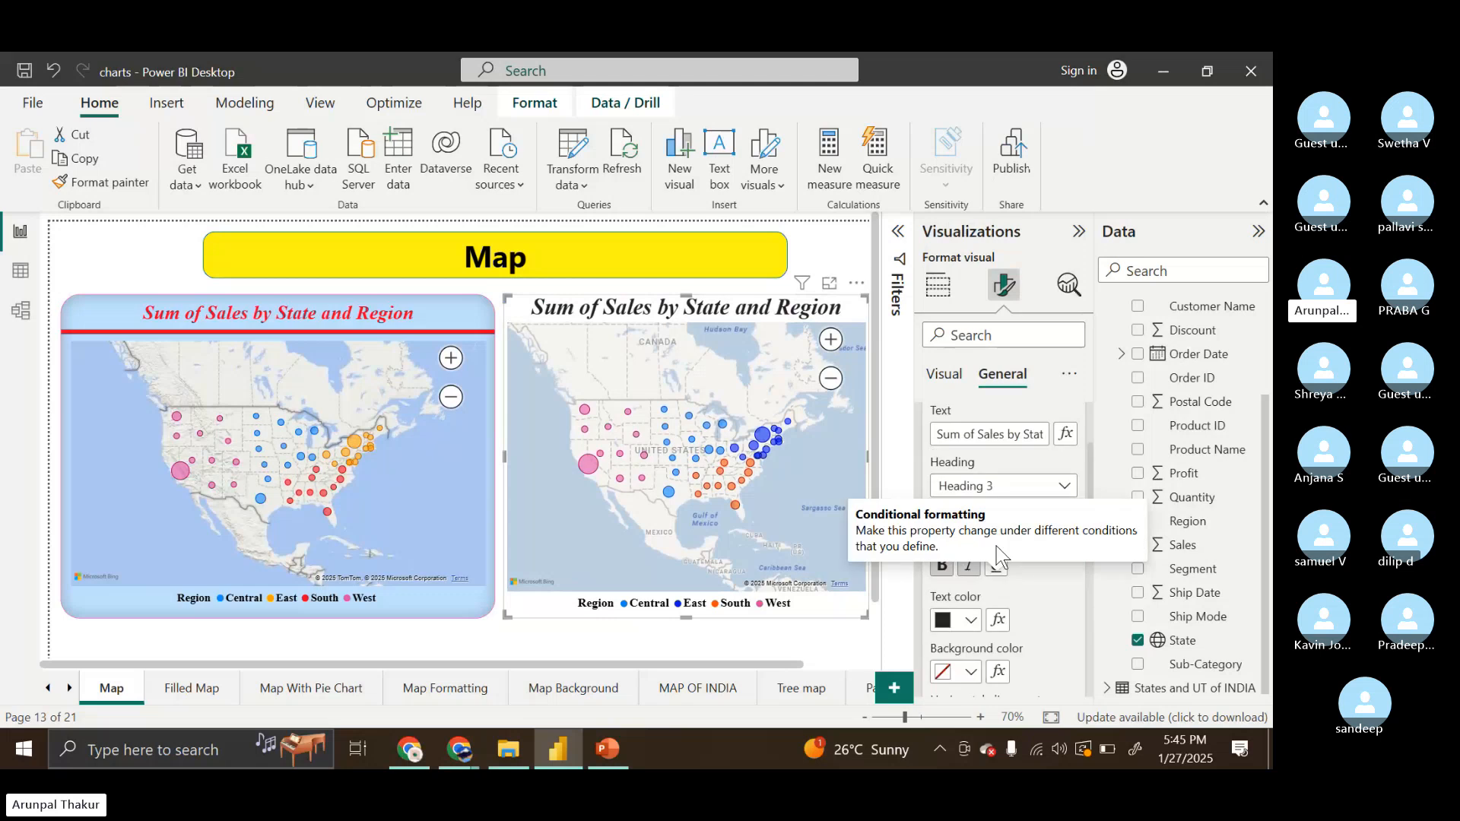
scroll(998, 555, down, 4)
click(966, 652)
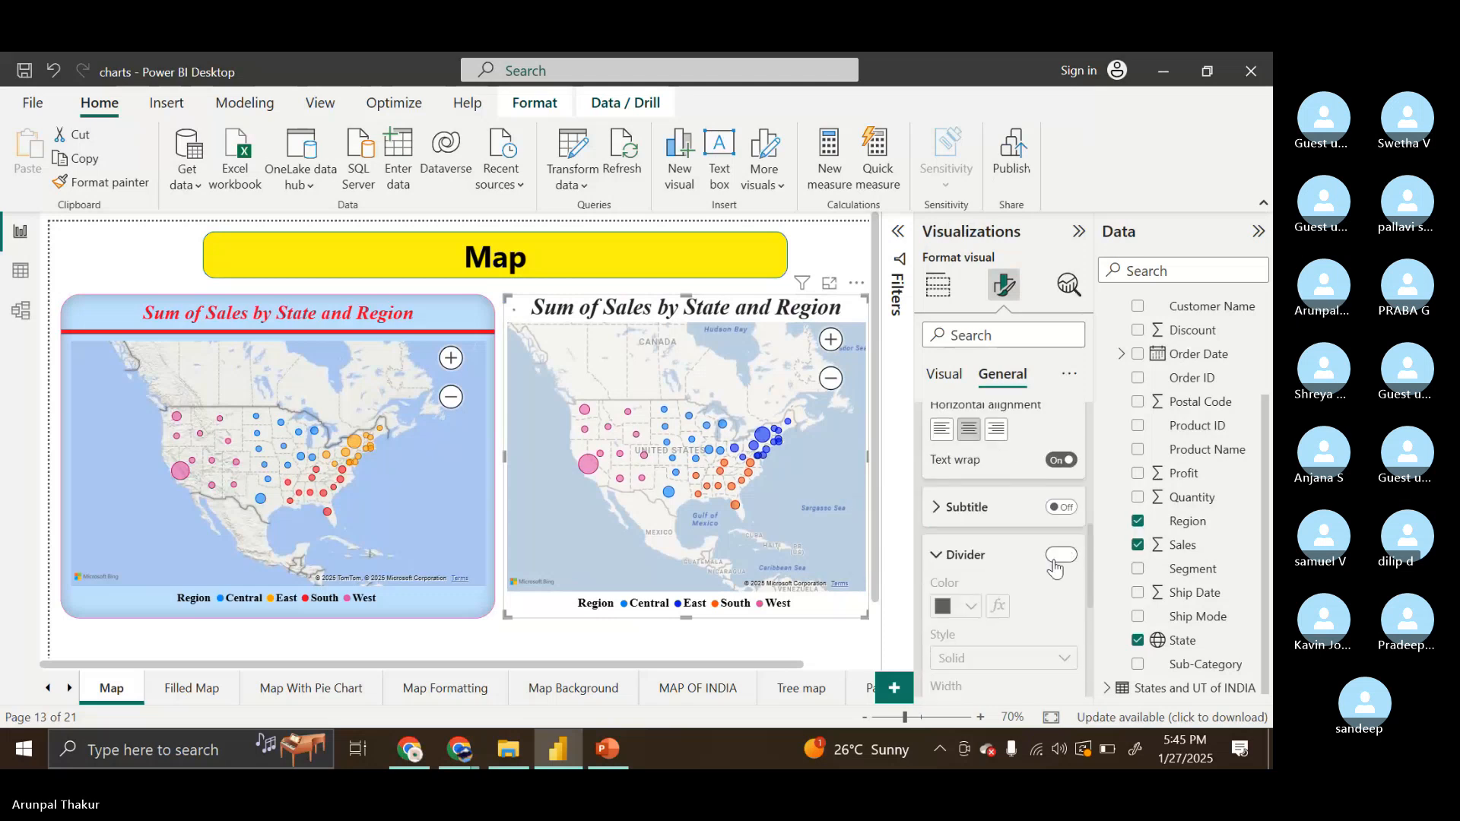
click(1054, 556)
click(971, 607)
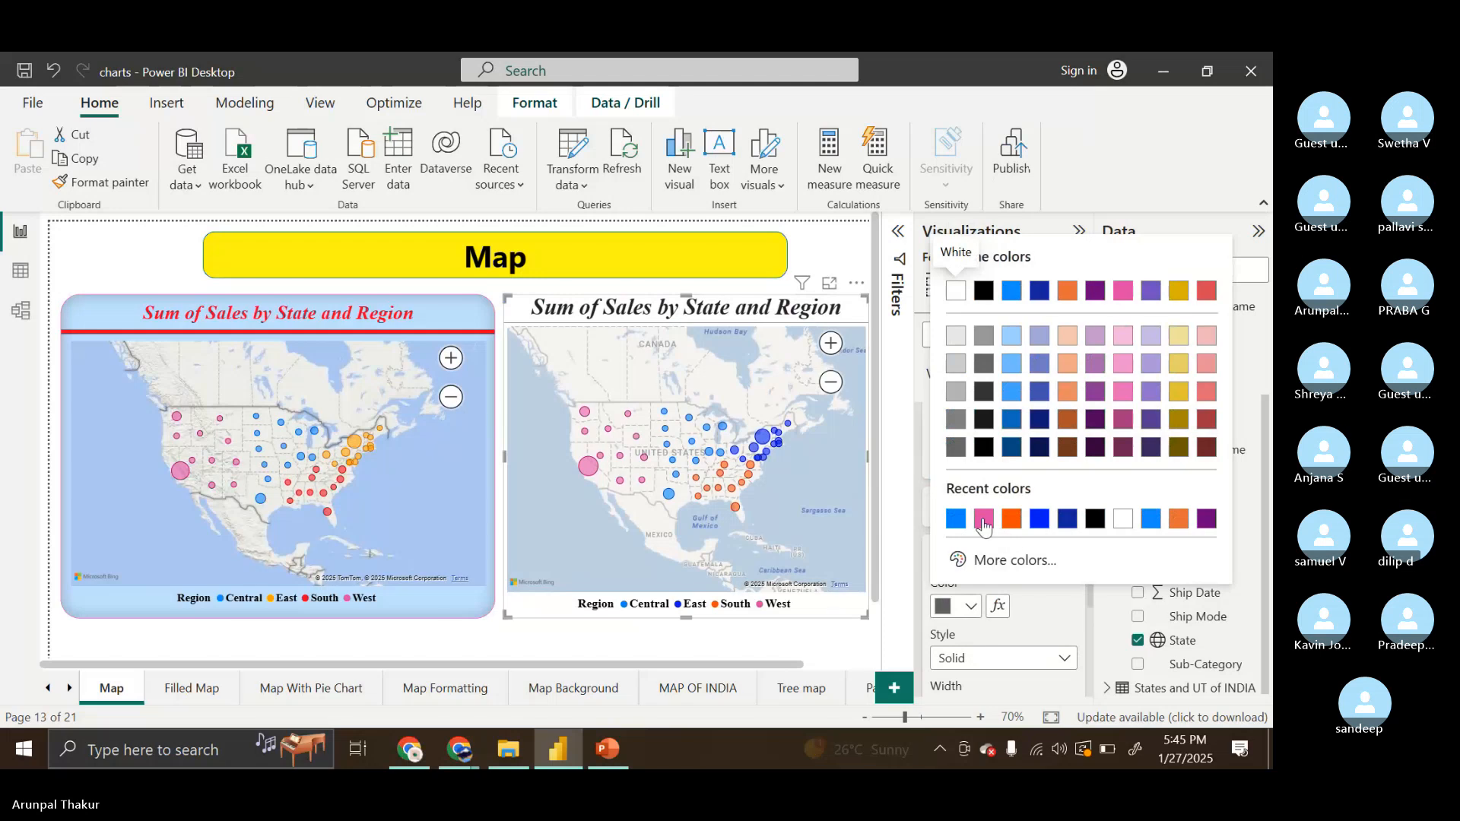
click(984, 519)
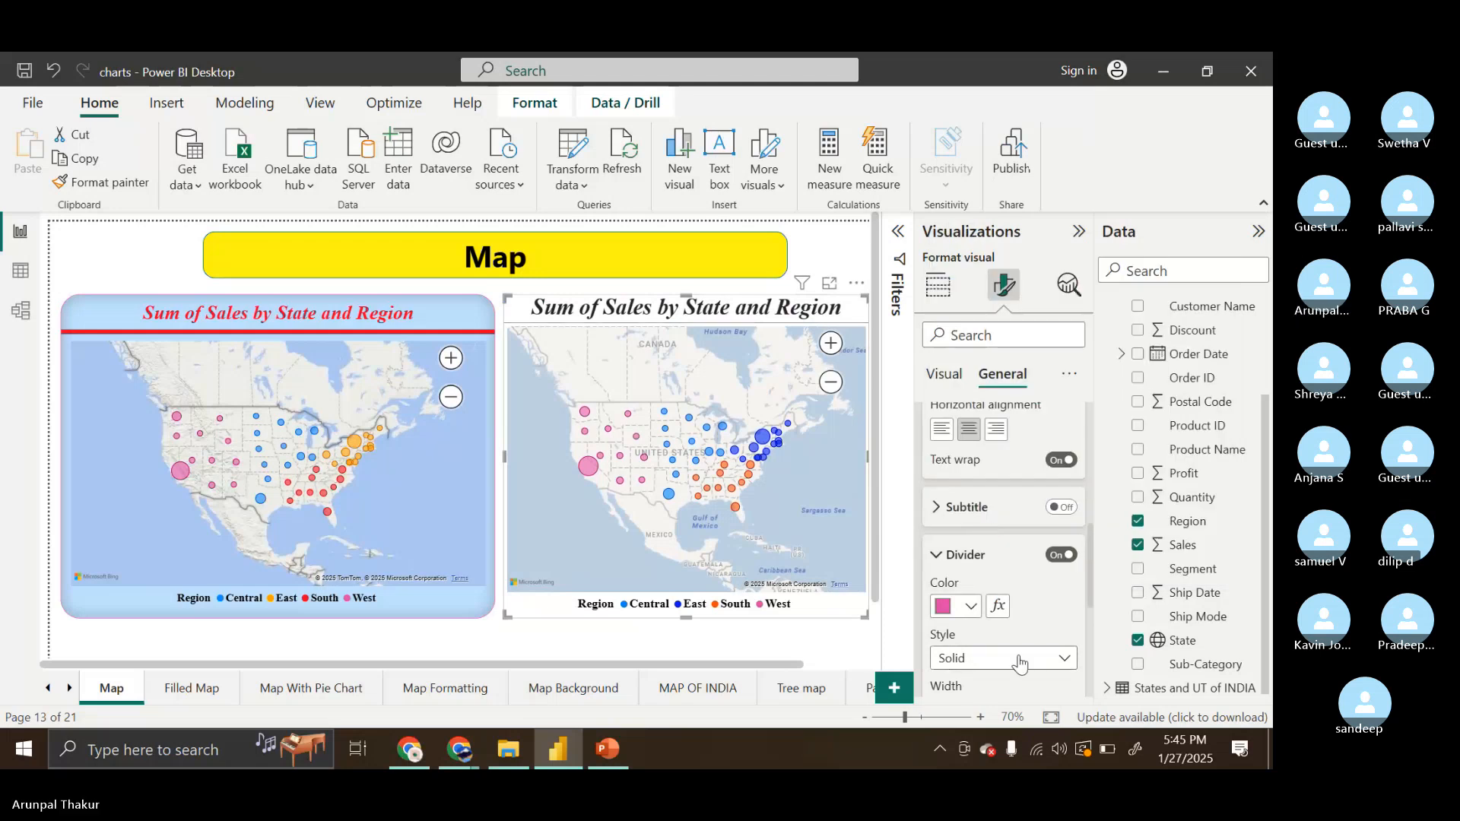
Set the width of the new map's title divider to 8 px
scroll(1003, 654, down, 2)
triple_click(994, 620)
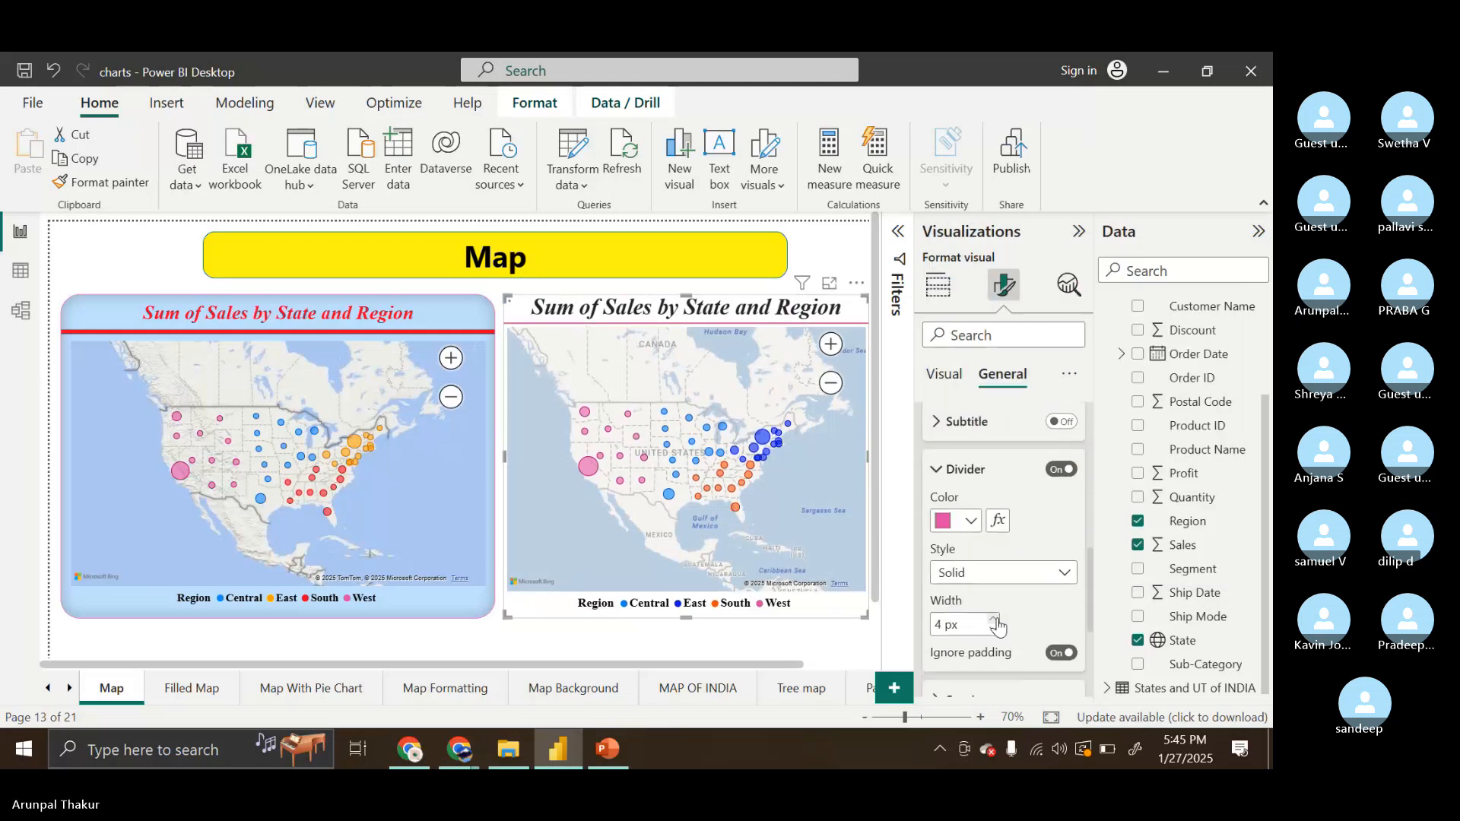
triple_click(994, 619)
double_click(994, 620)
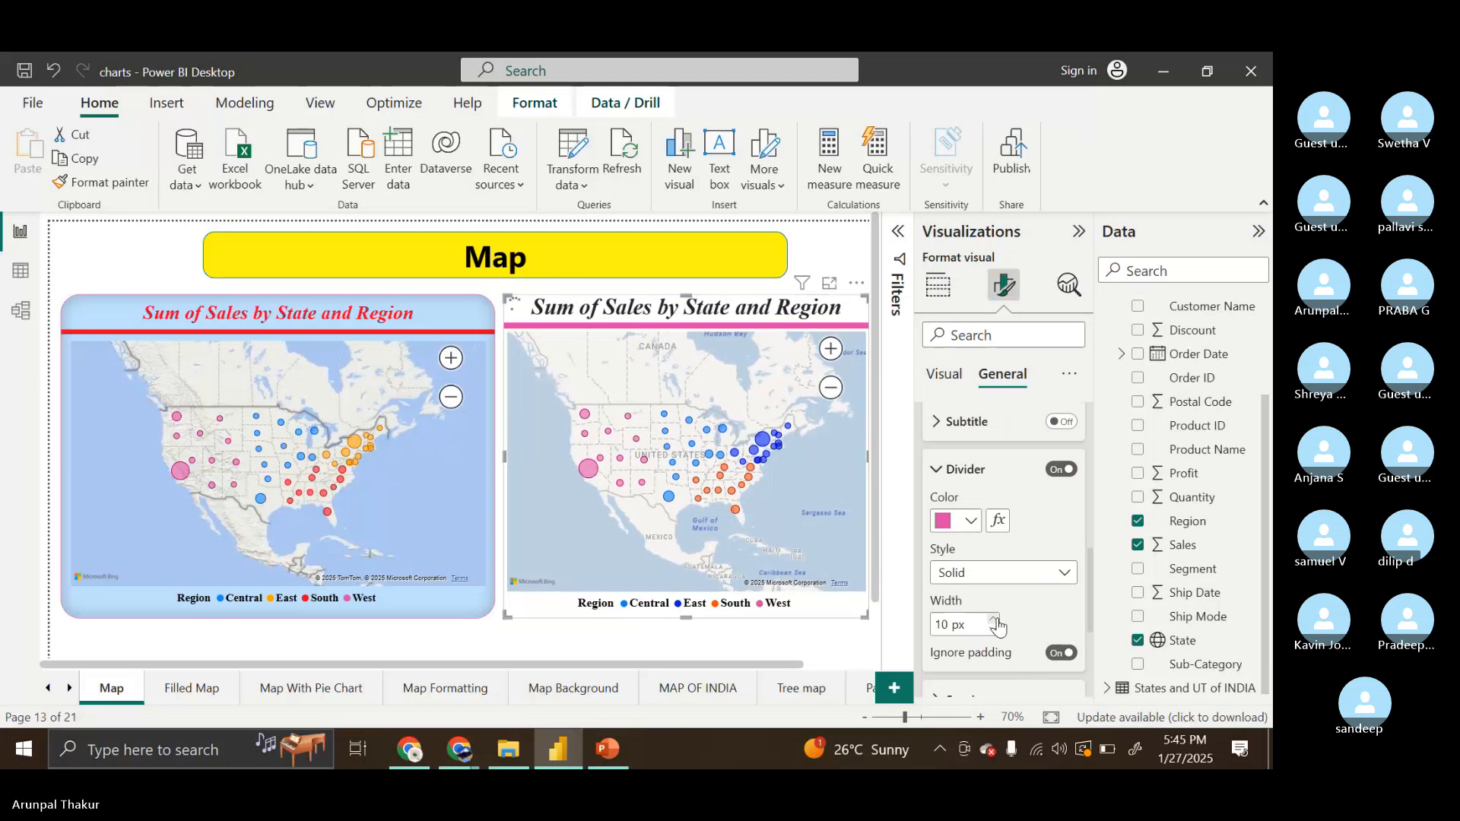
double_click(993, 631)
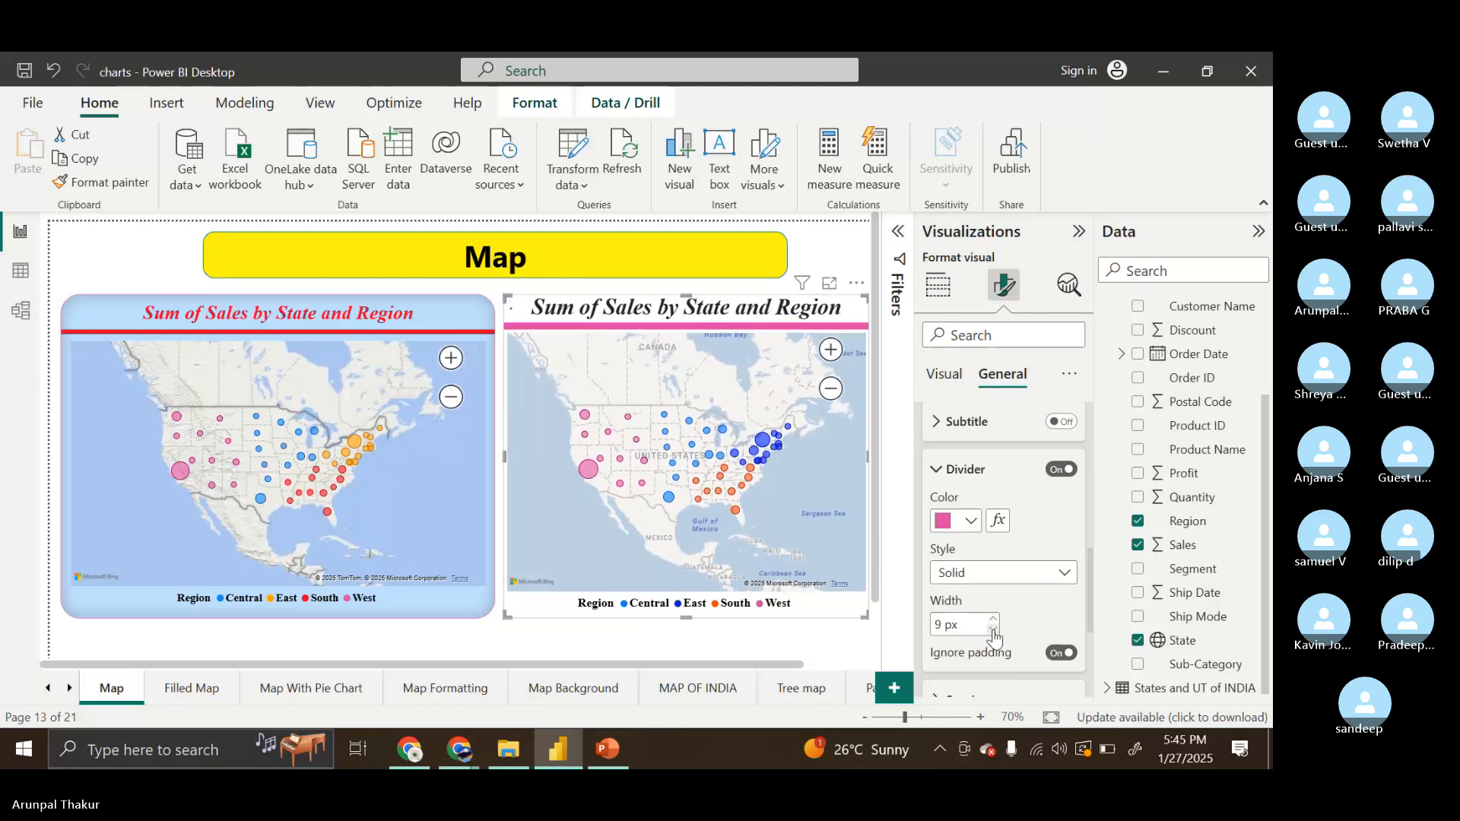
Give the new map visual a light blue background, trying the brighter blue first
scroll(994, 635, down, 2)
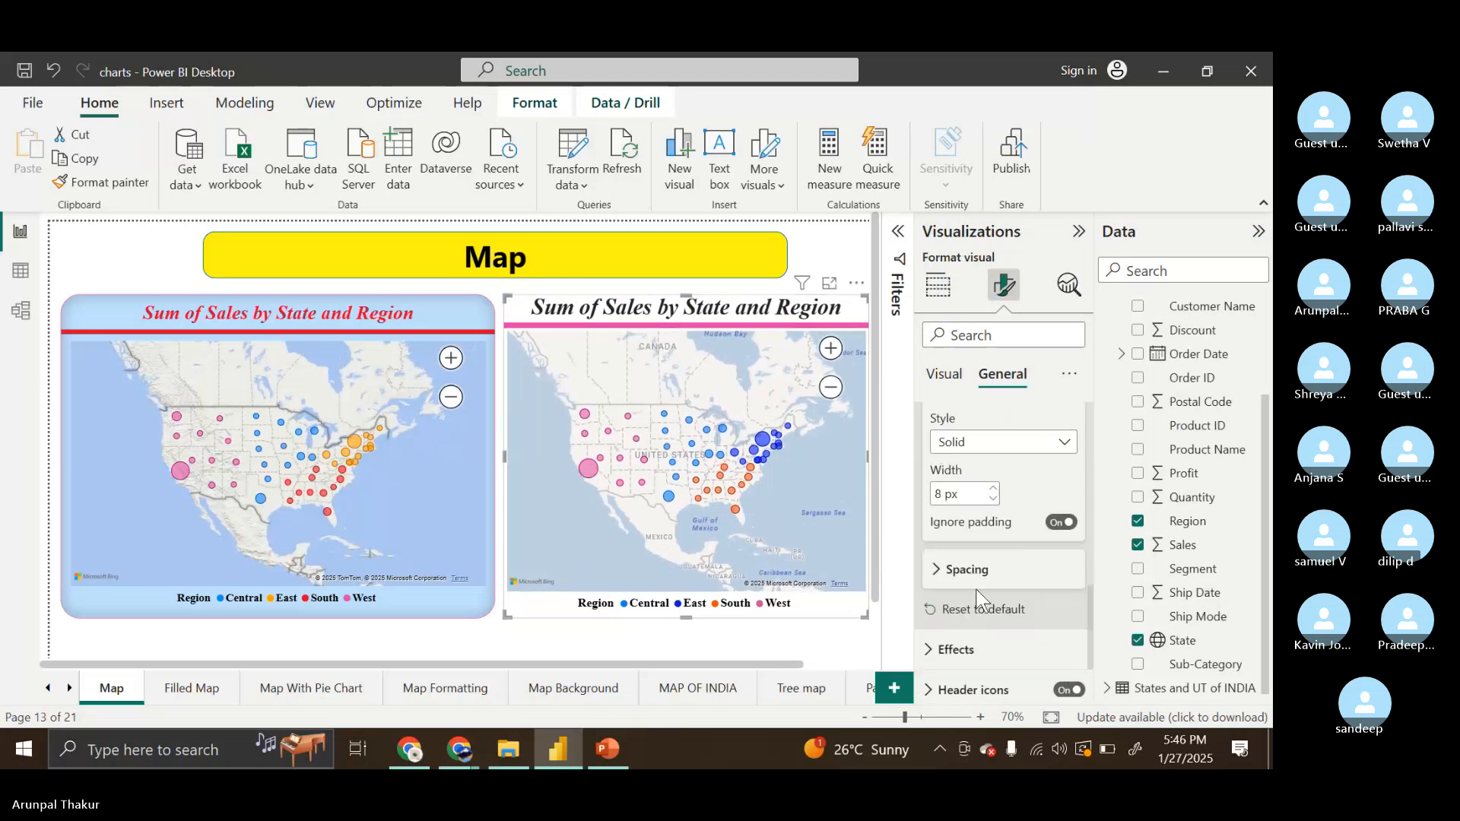
scroll(989, 594, down, 2)
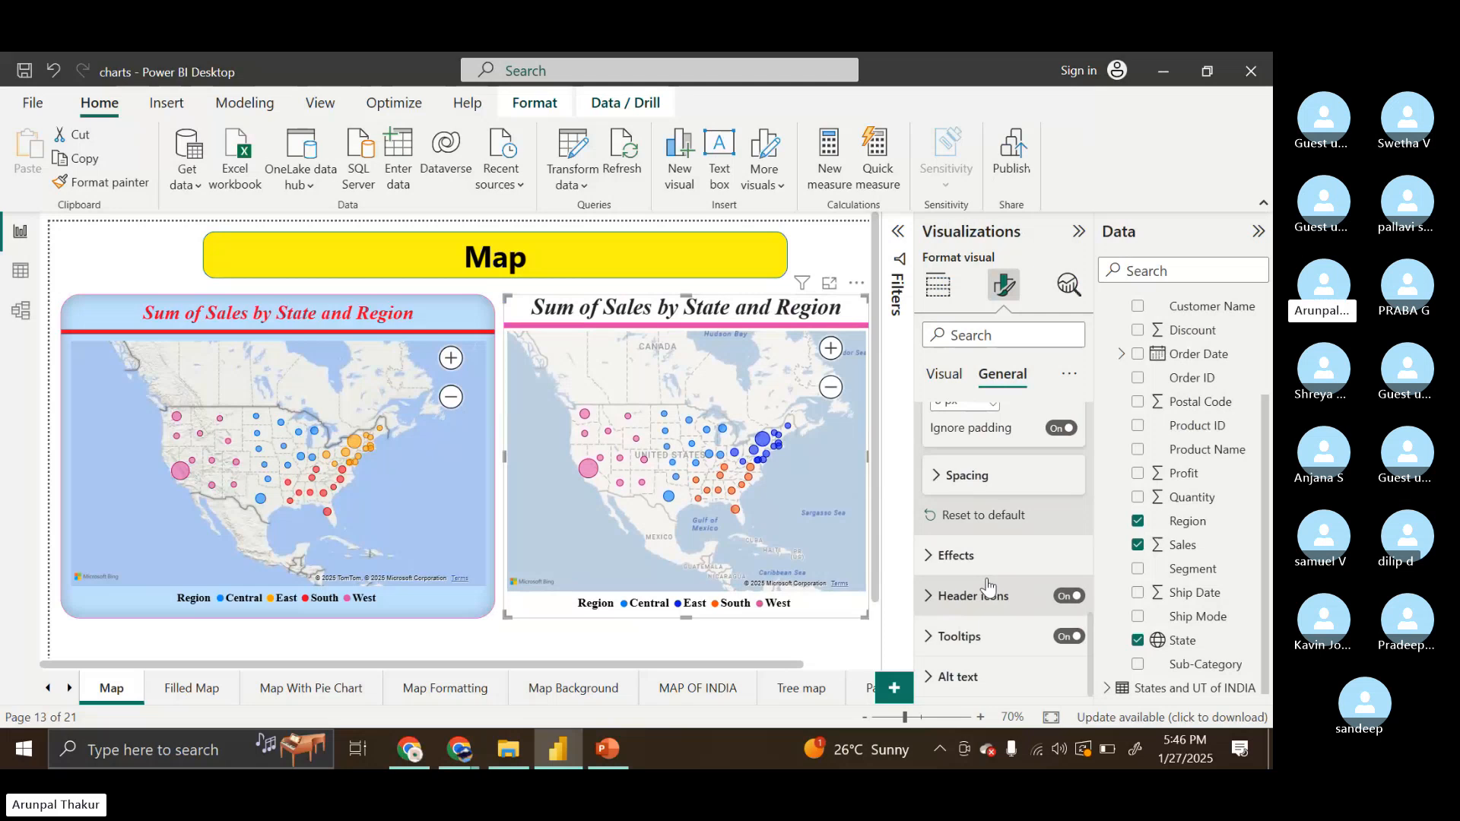
click(987, 555)
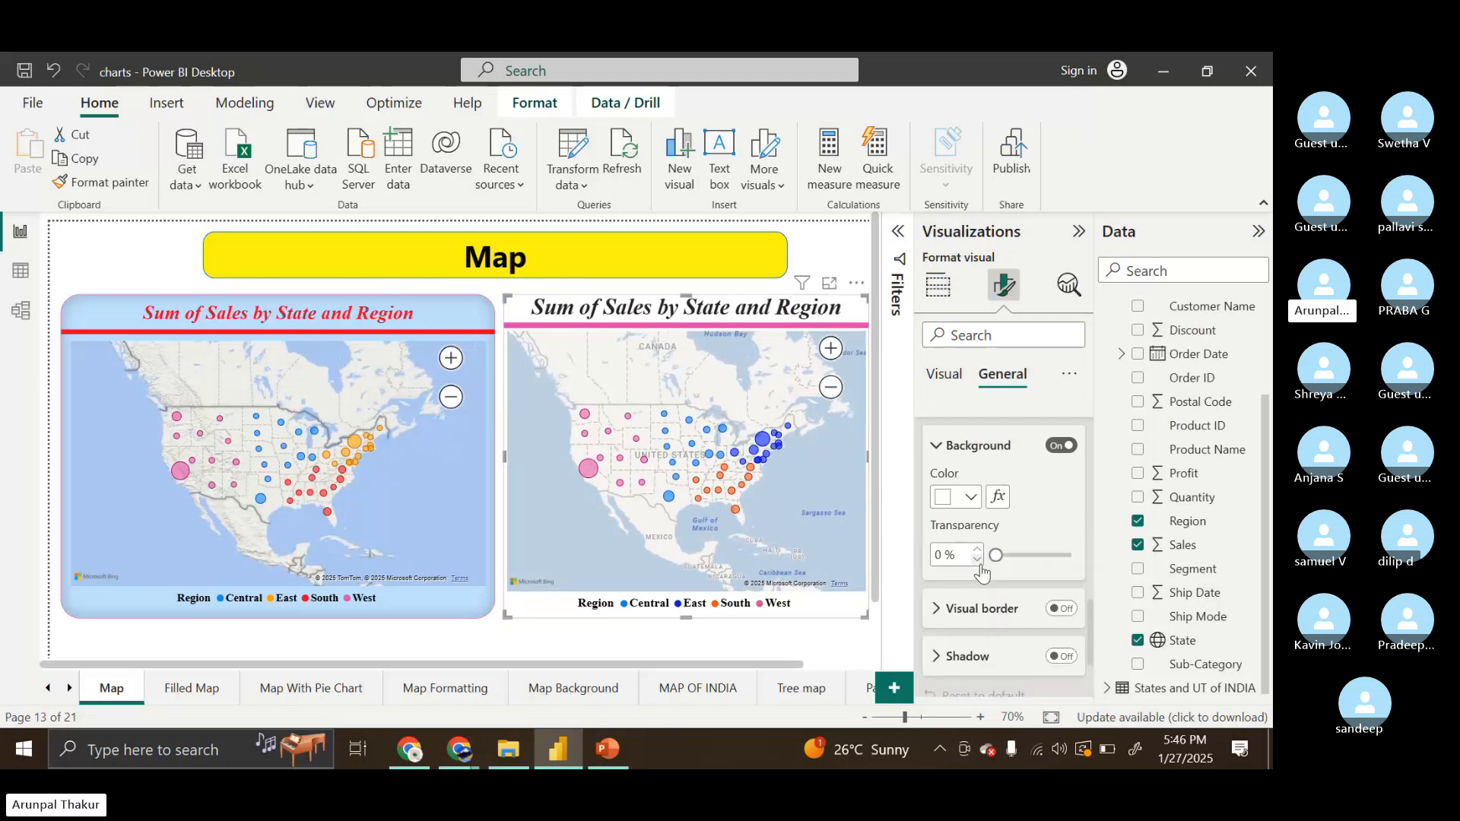
click(966, 494)
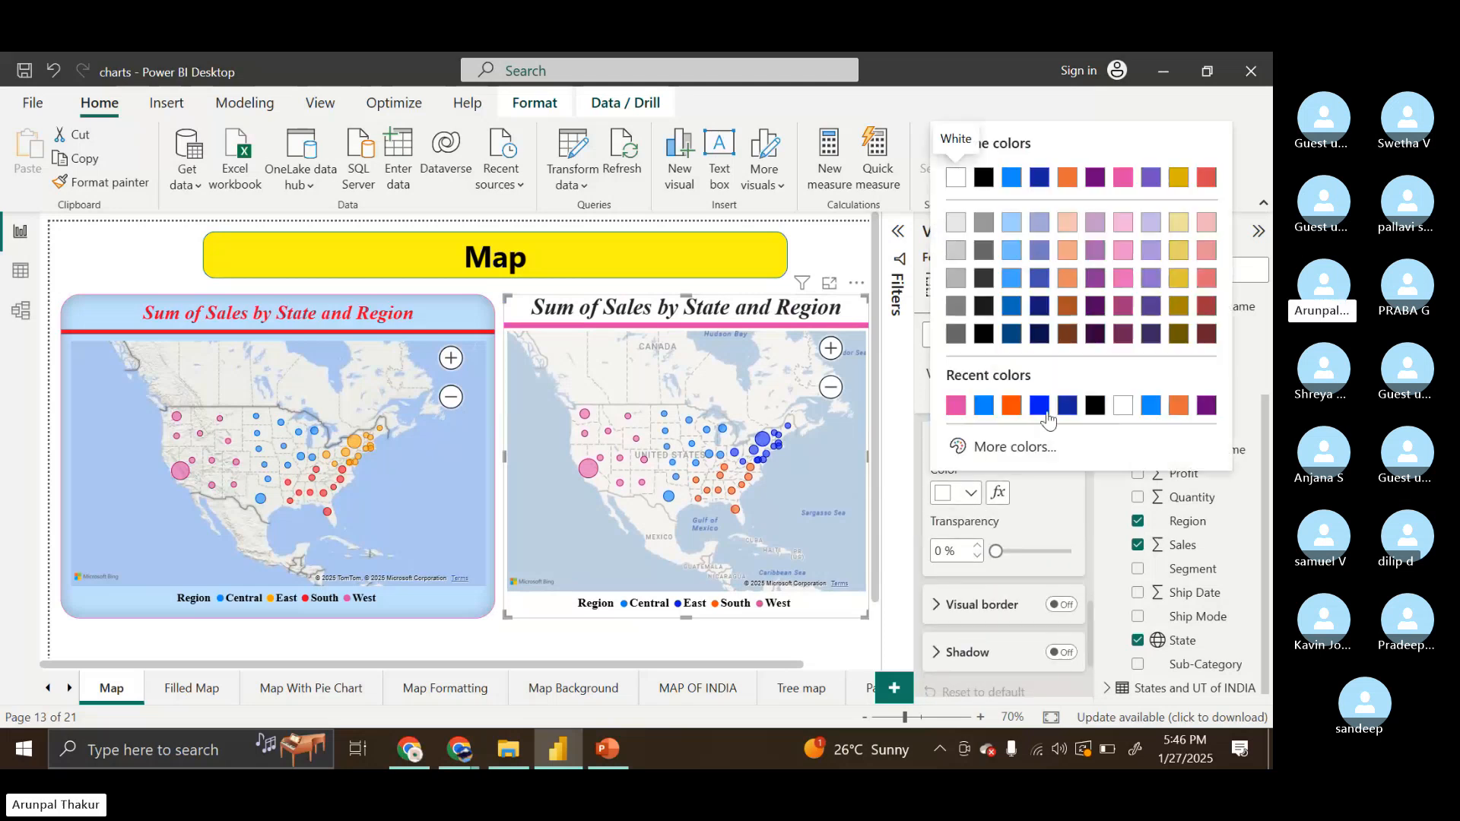
click(983, 407)
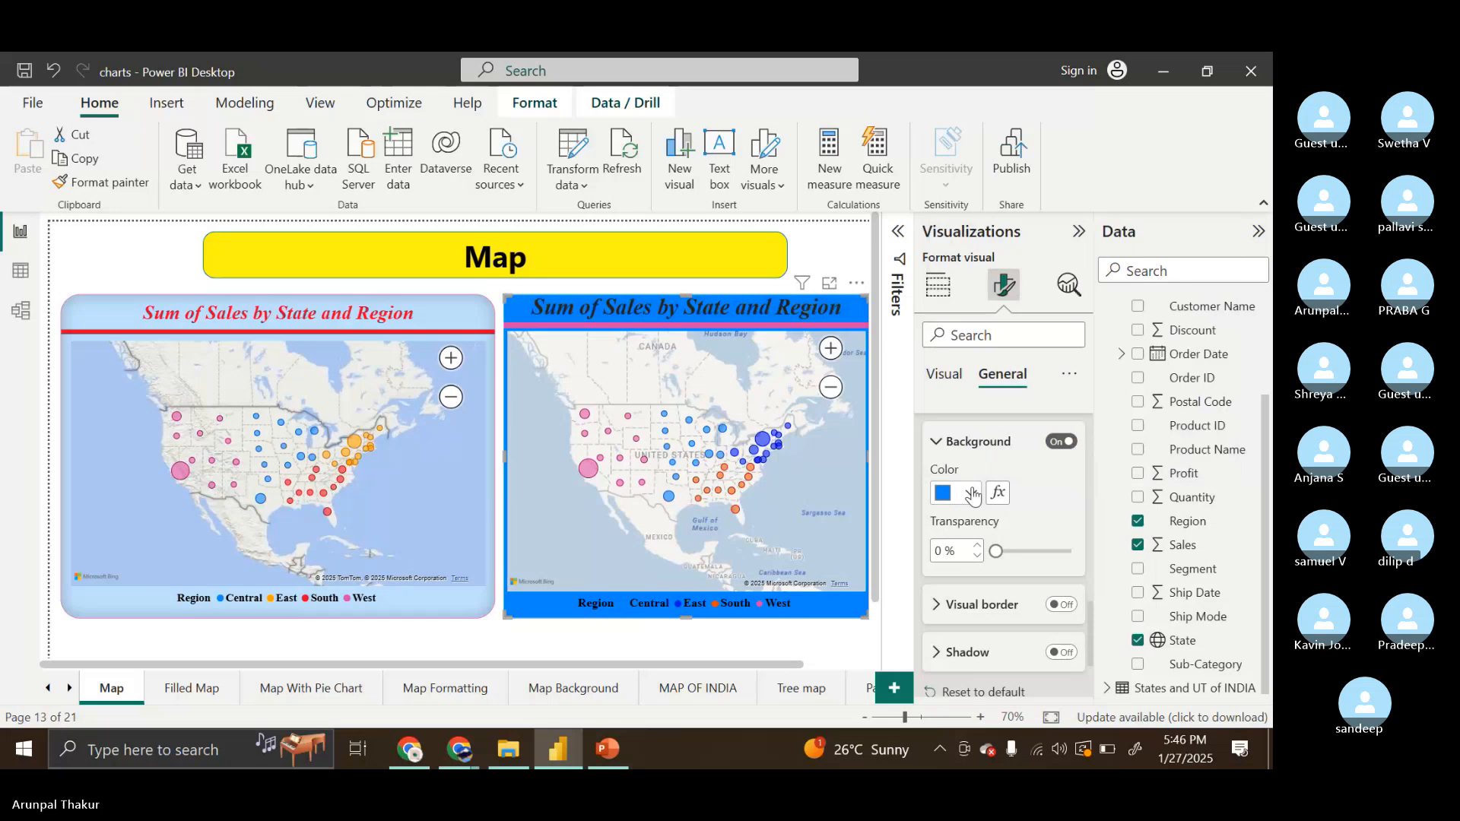
click(965, 493)
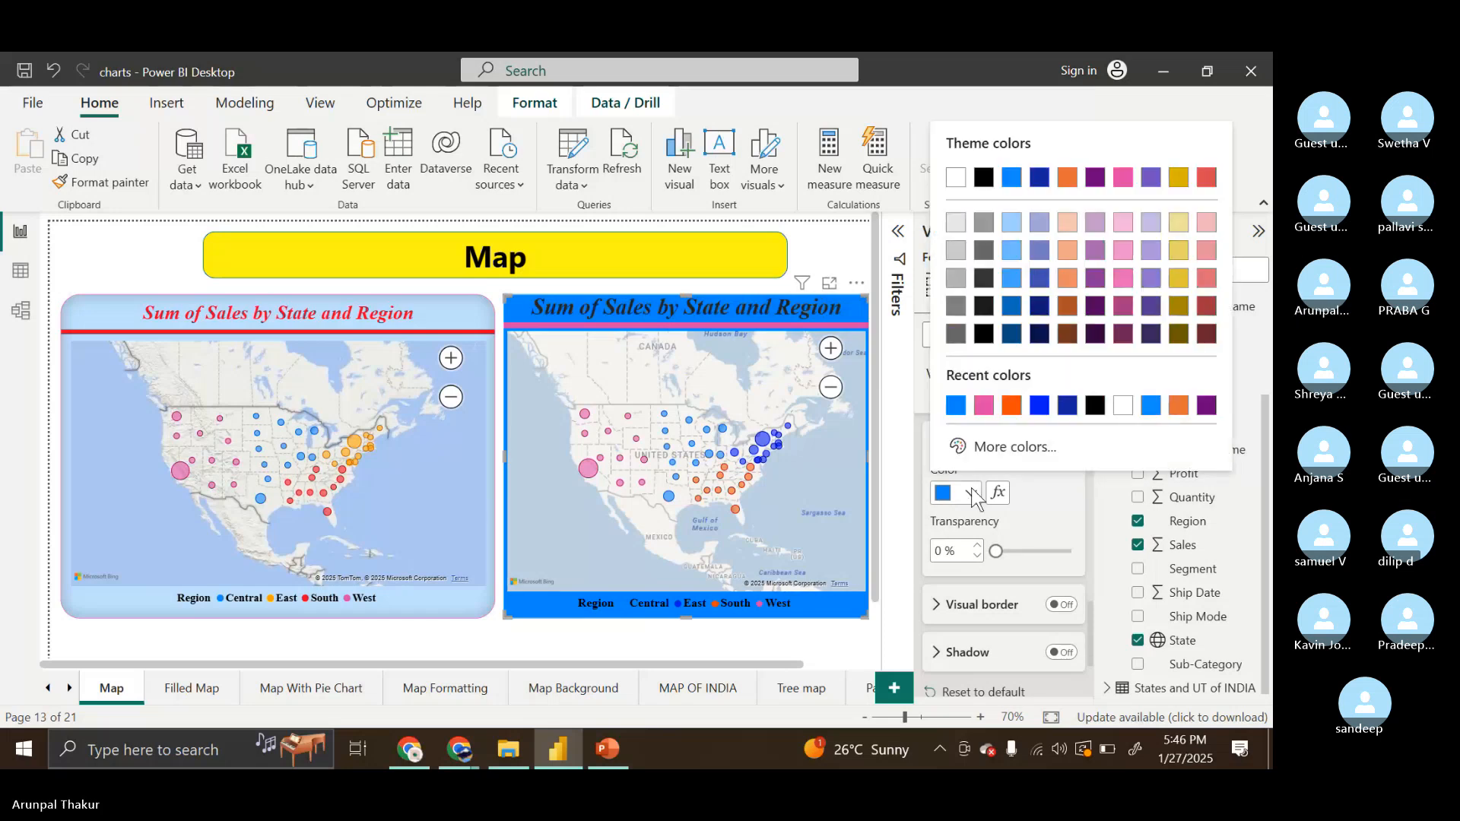
click(1013, 222)
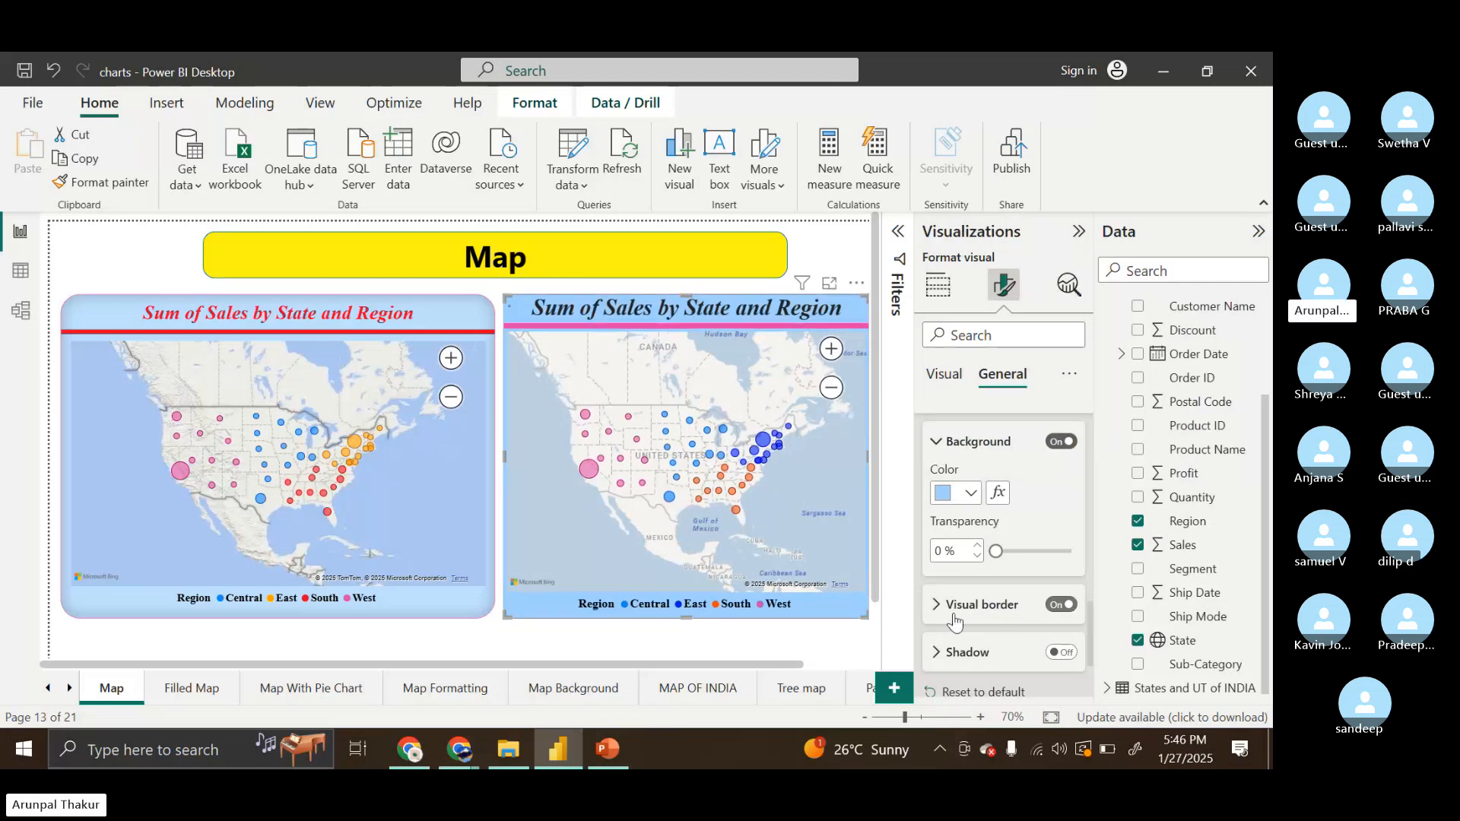
Turn on the new map's visual border, color it blue, and round its corners to 29 px
click(1059, 606)
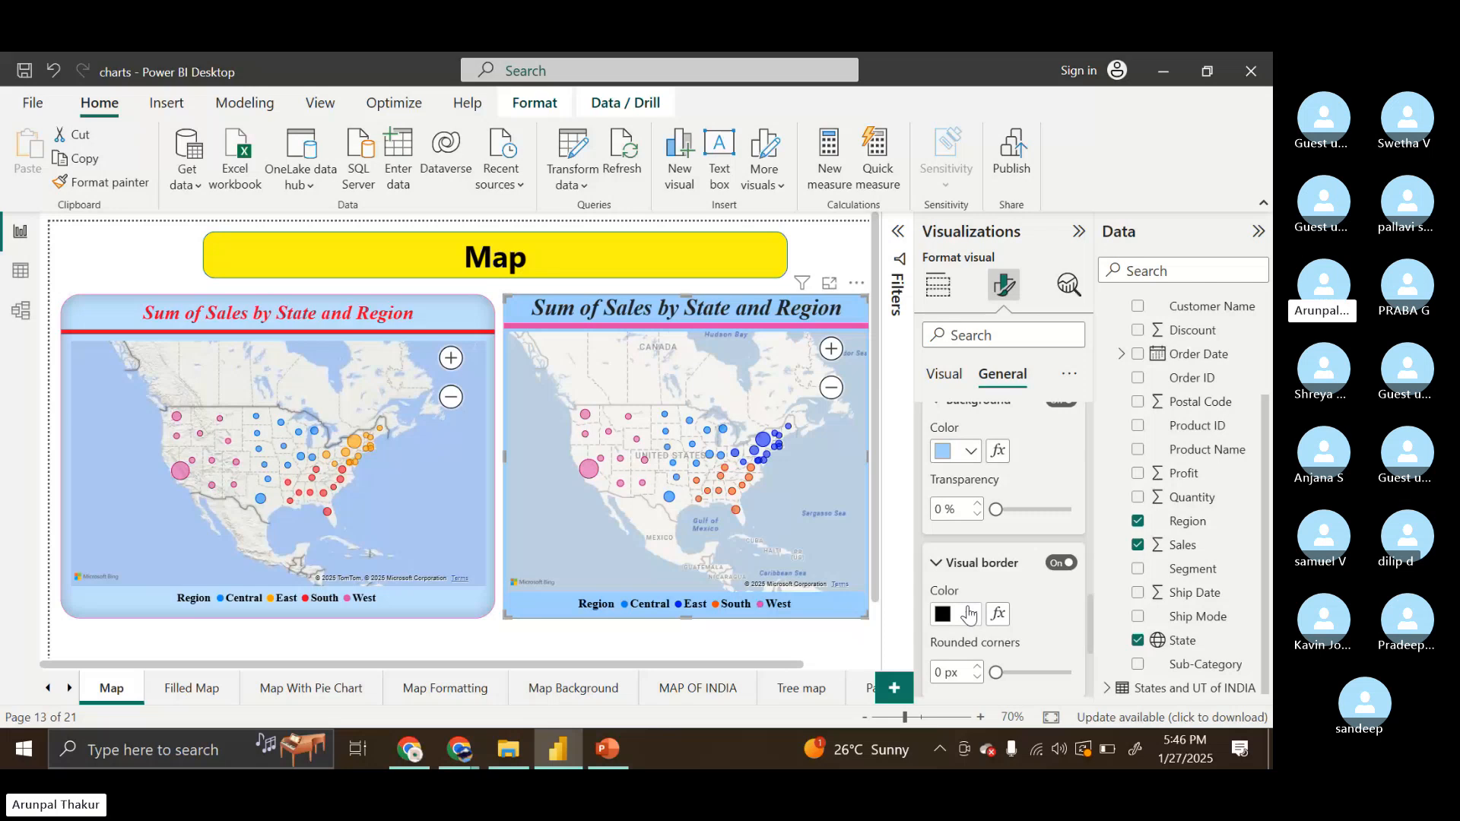
click(972, 614)
click(985, 532)
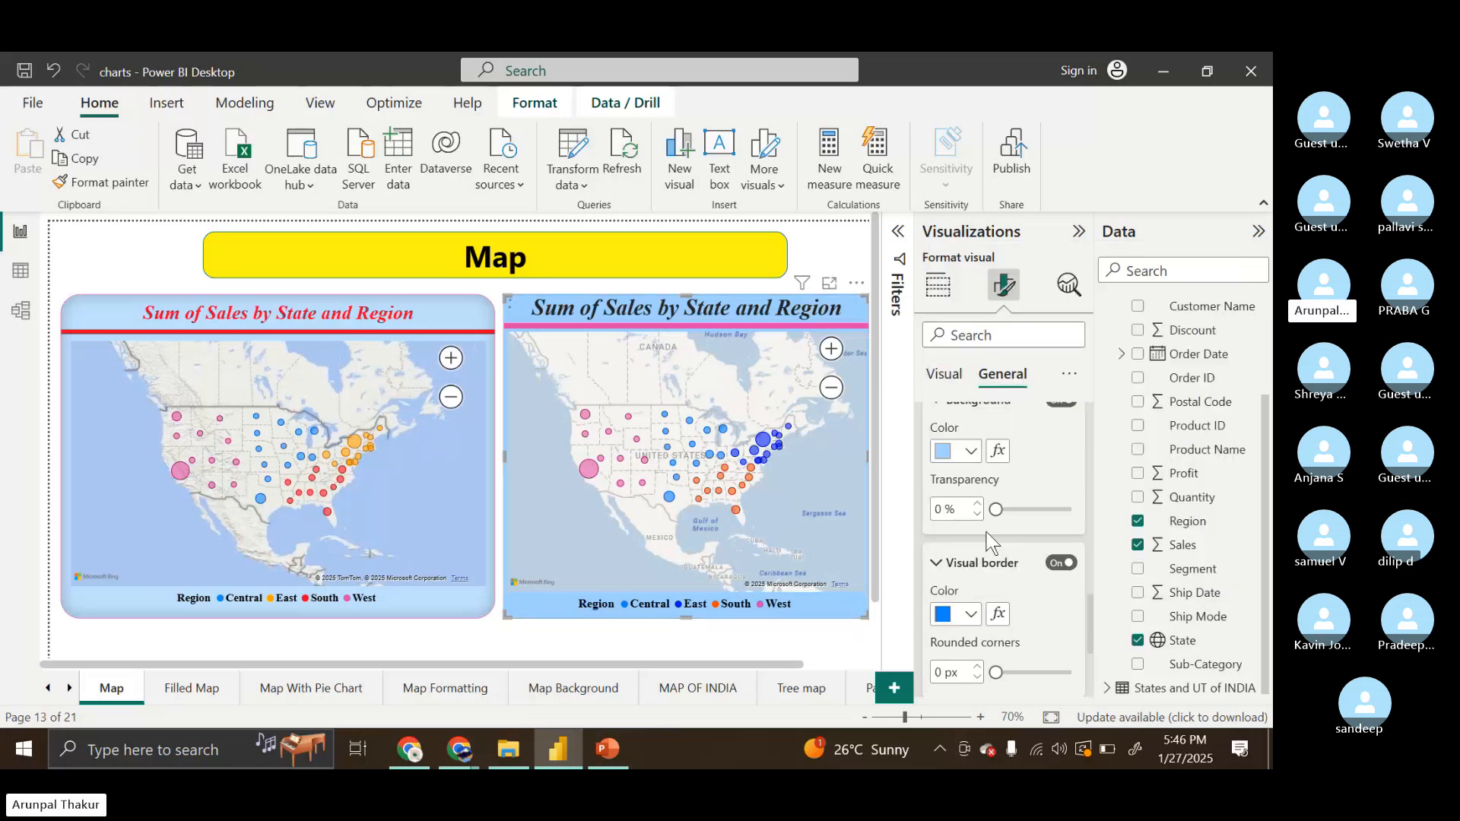
drag(996, 673, 1068, 674)
scroll(1052, 632, down, 3)
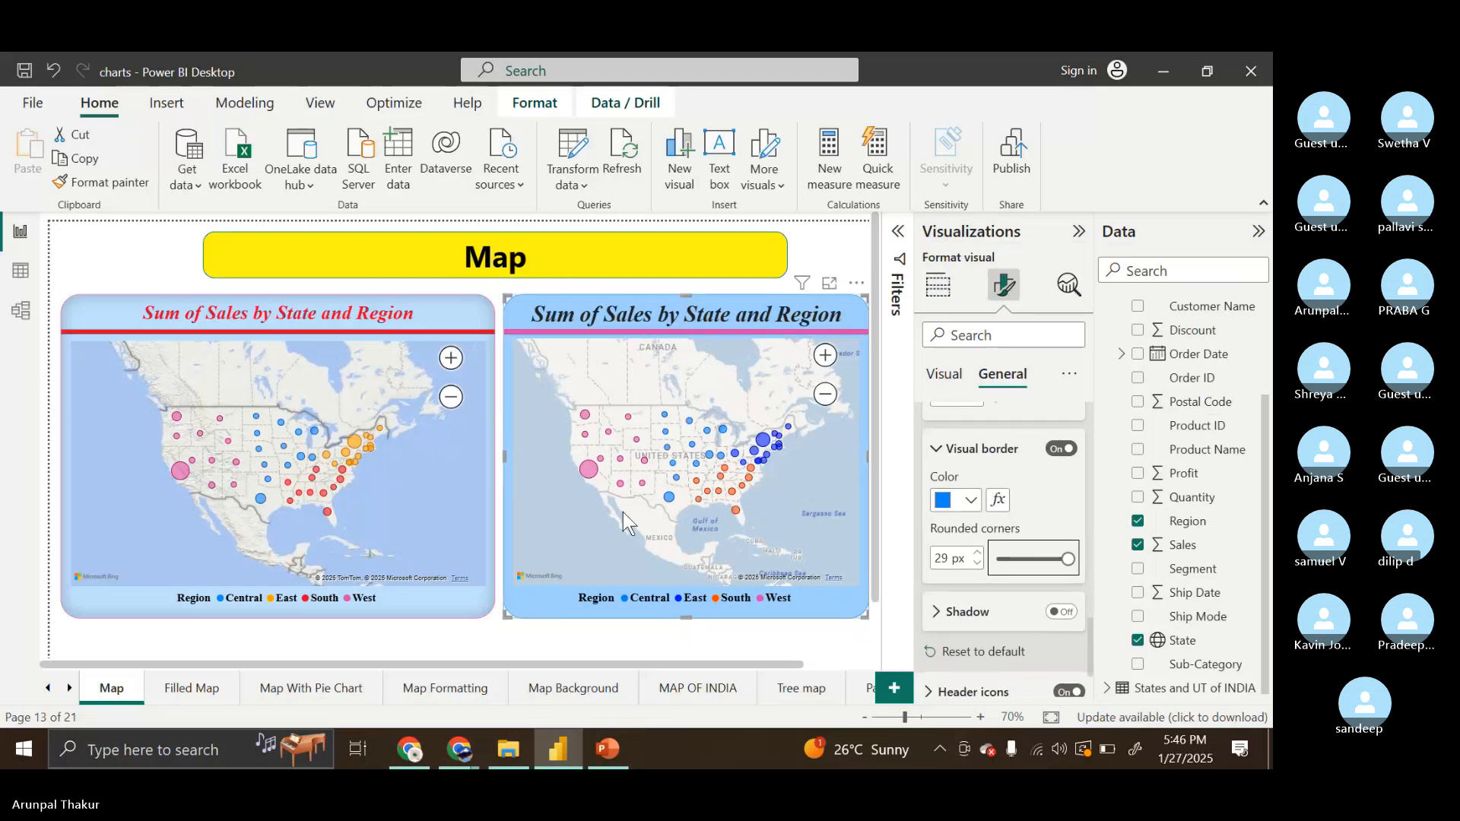
Narrow the first map from its inner edge and widen the new map toward it, leaving a small gap between them
click(491, 483)
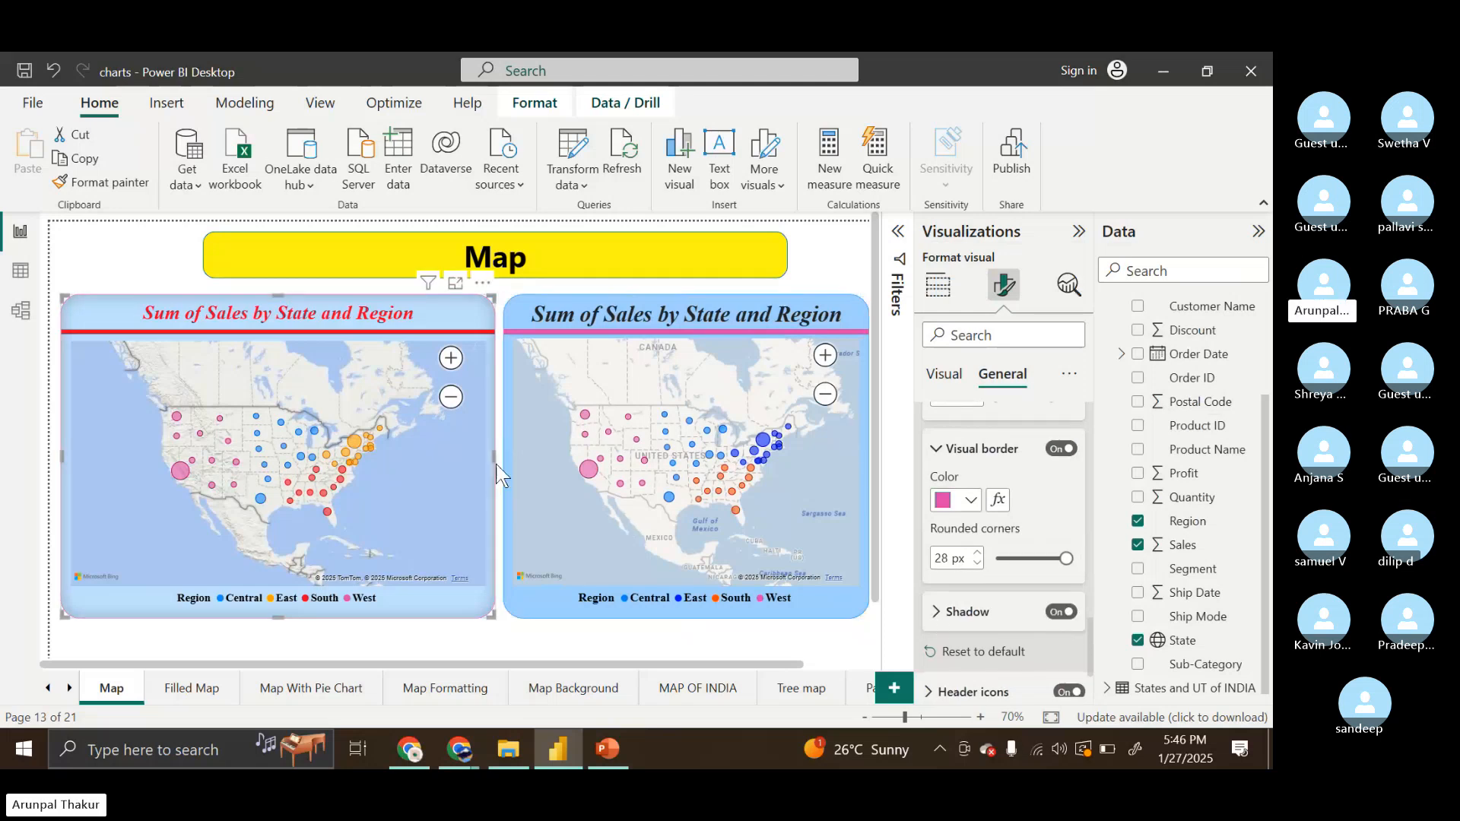
drag(491, 480, 447, 470)
click(511, 461)
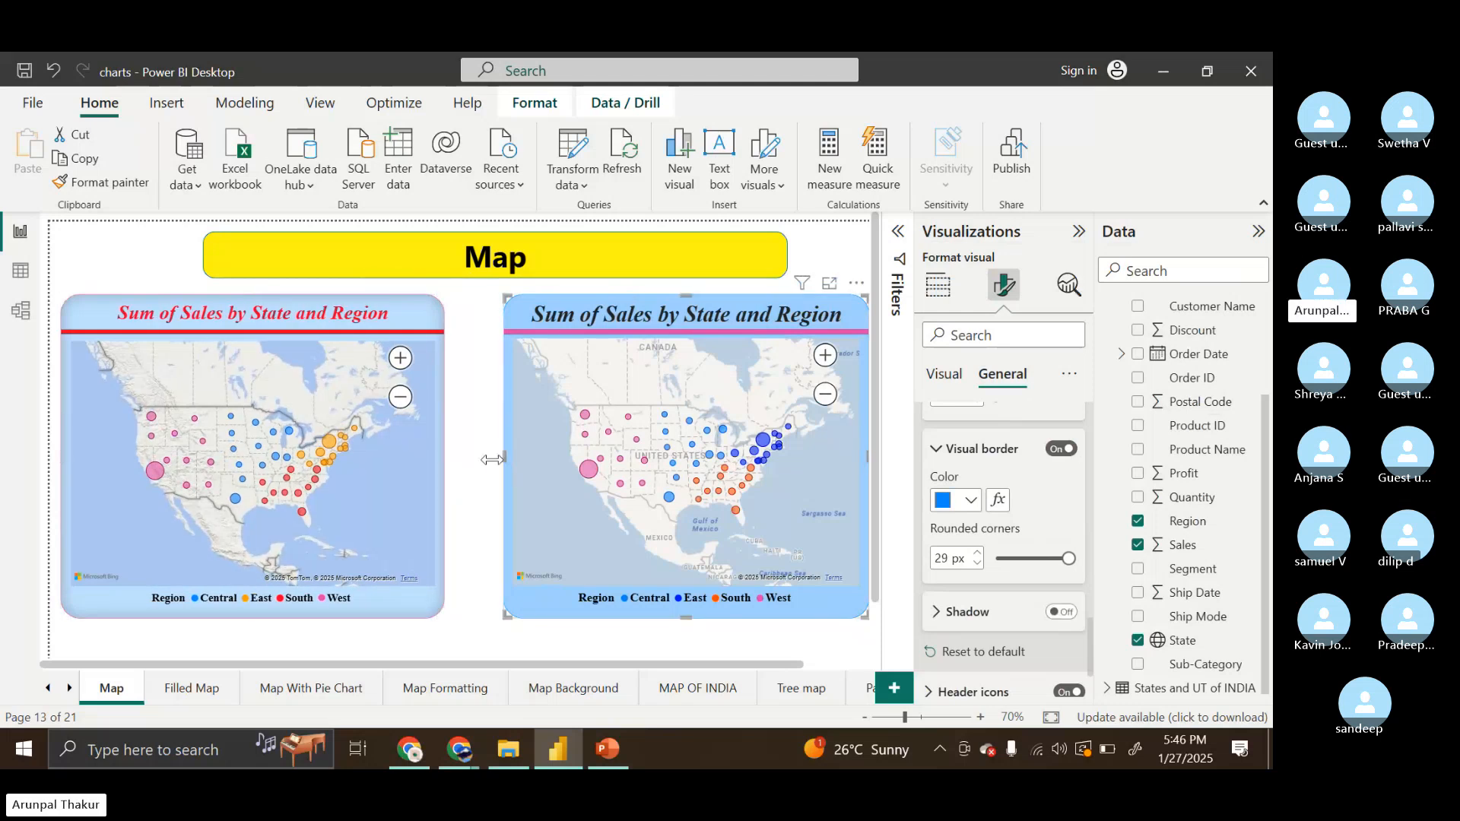
click(467, 461)
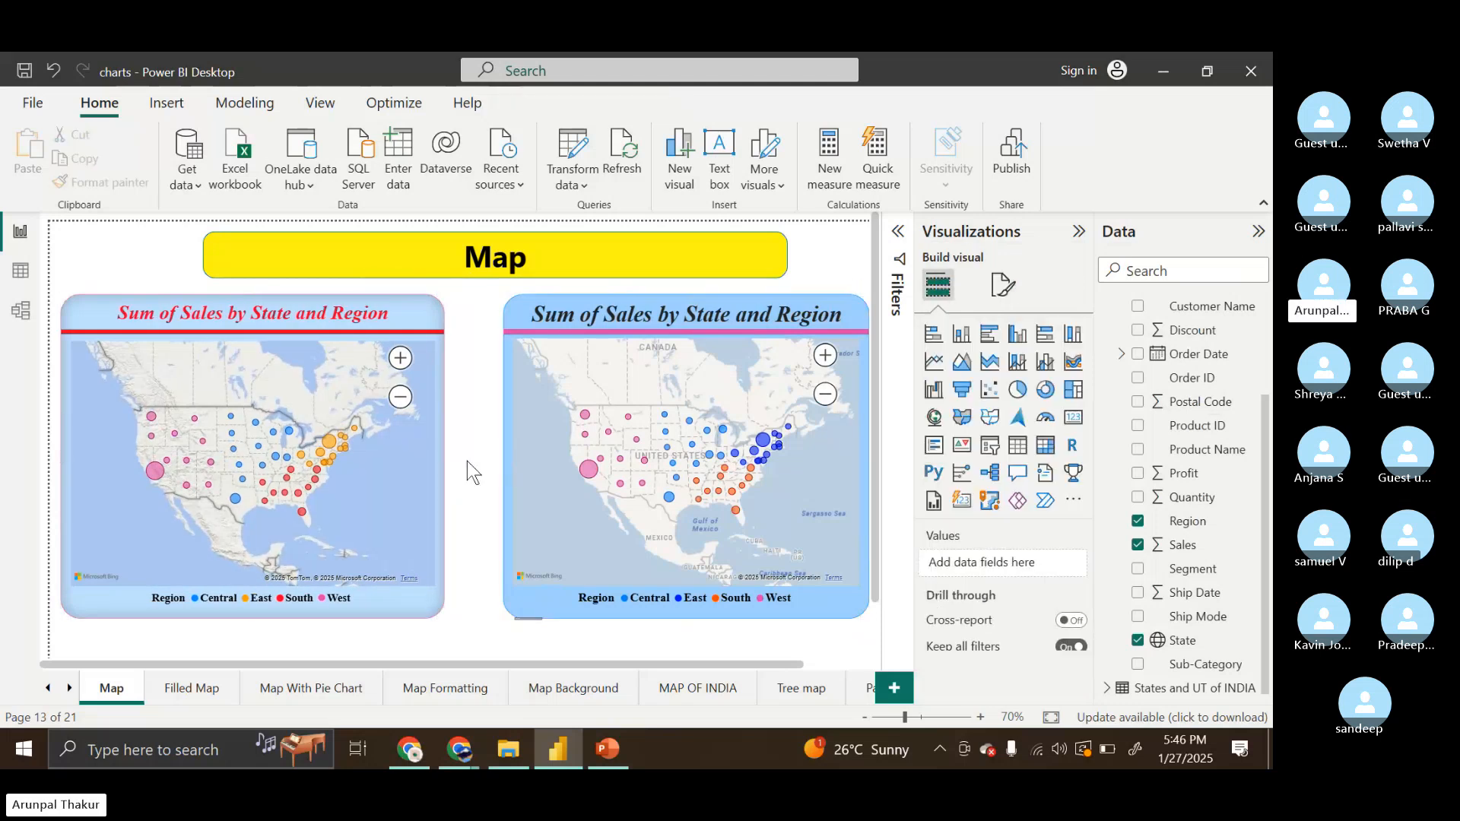
click(510, 464)
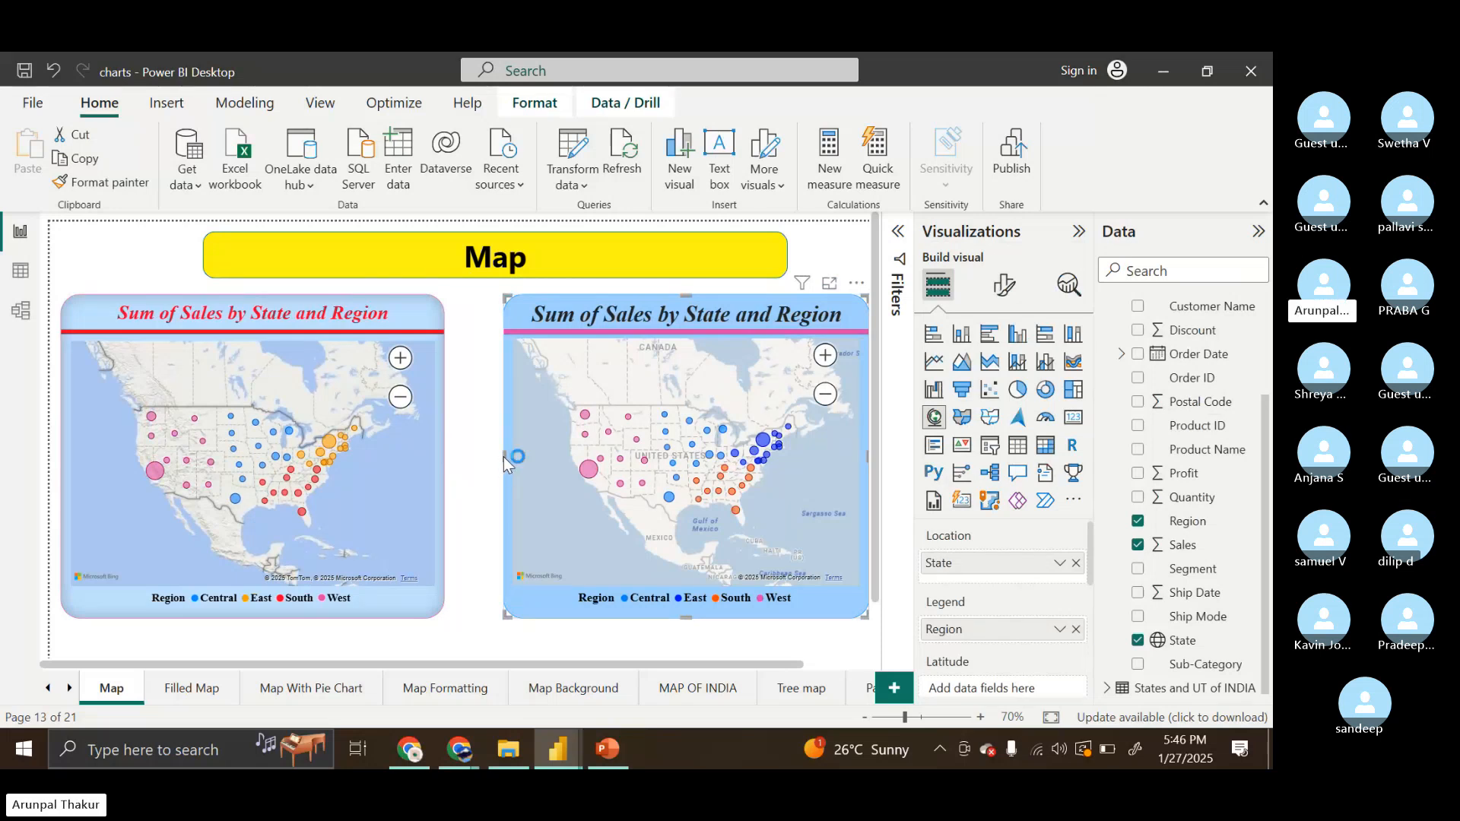
click(850, 302)
drag(504, 457, 473, 458)
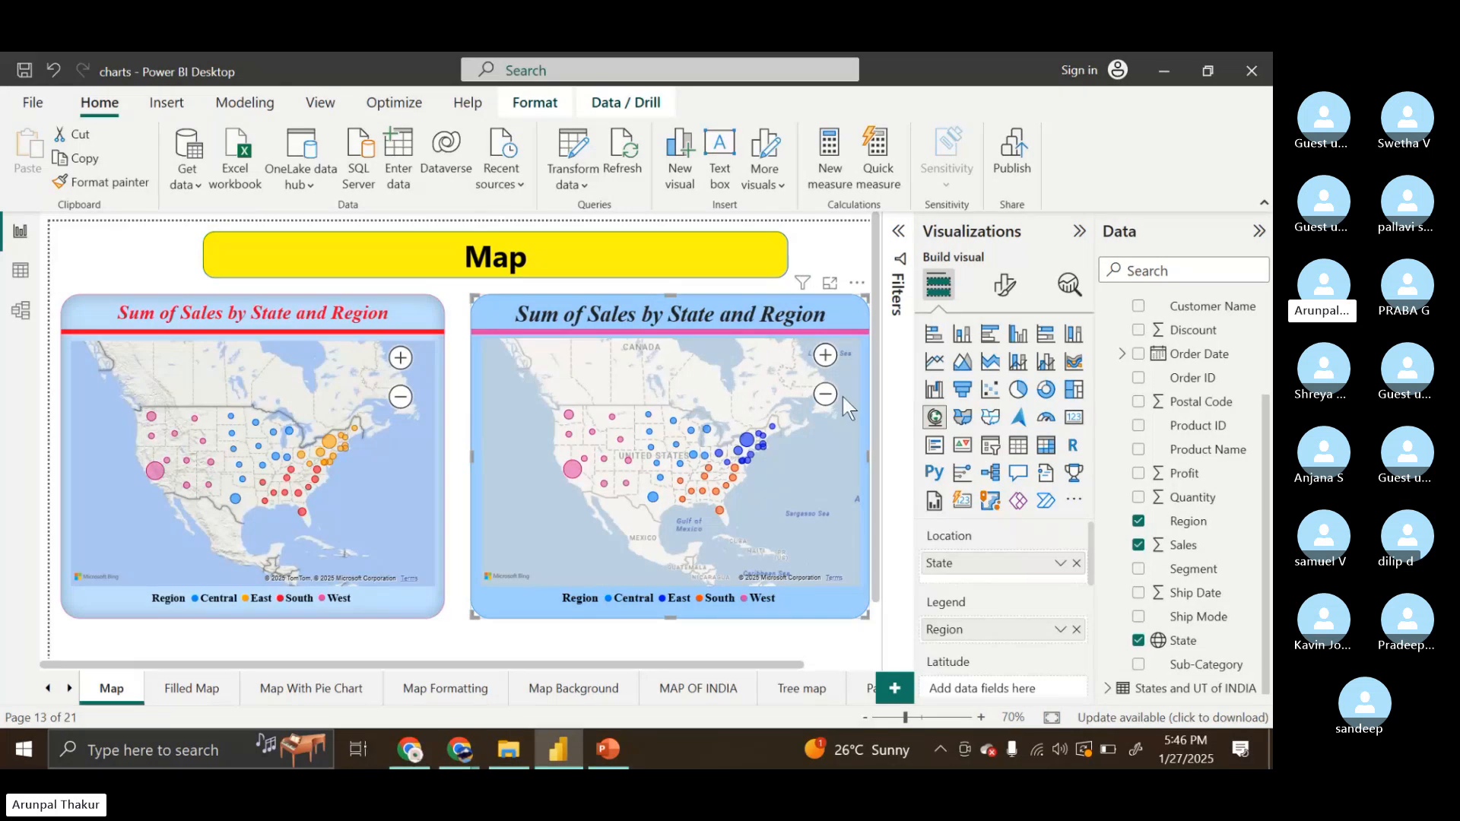
Open the new map's effects settings, add a shadow to the visual, and deselect it
click(1007, 287)
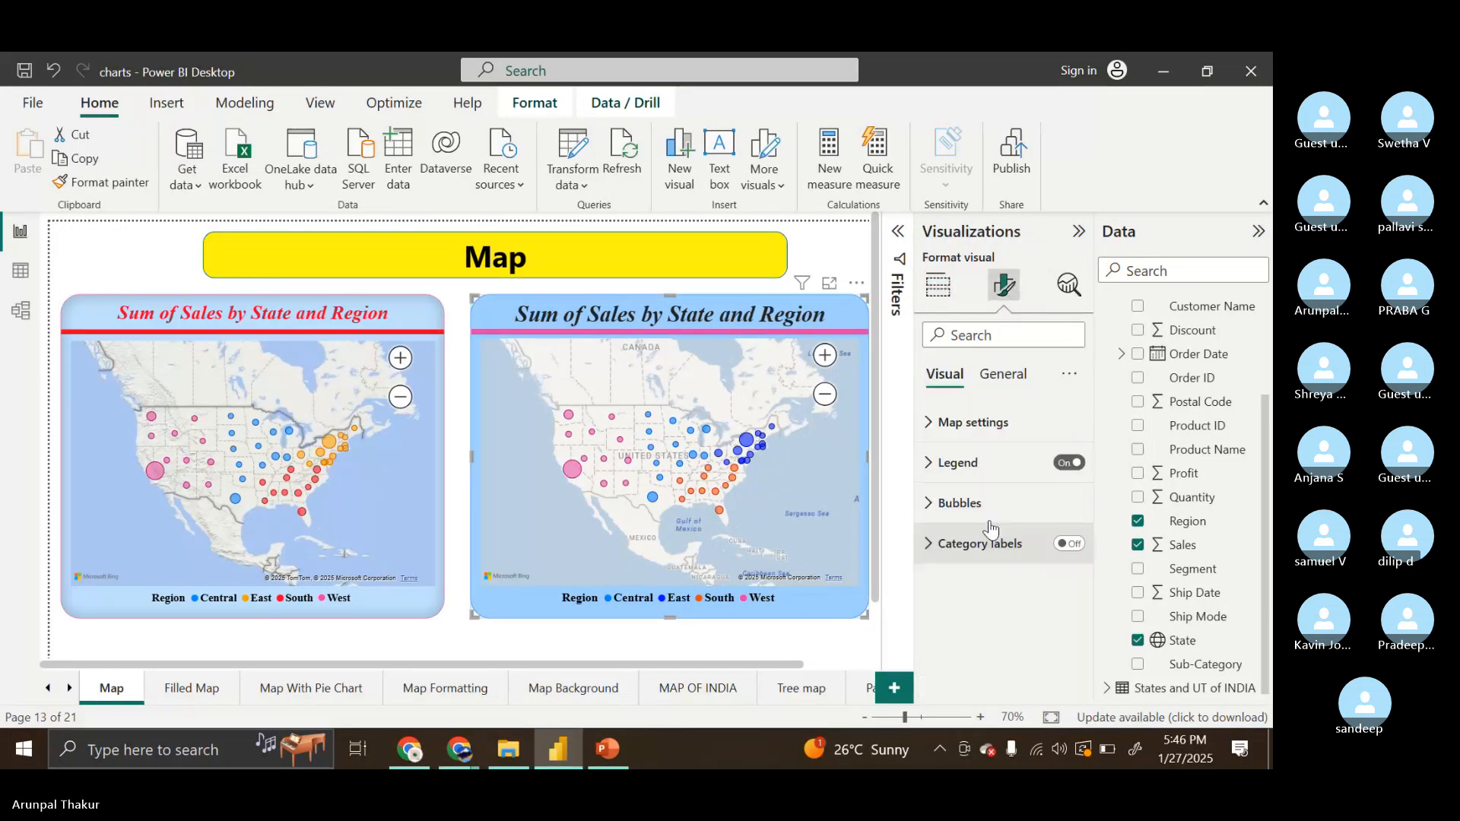
click(1001, 377)
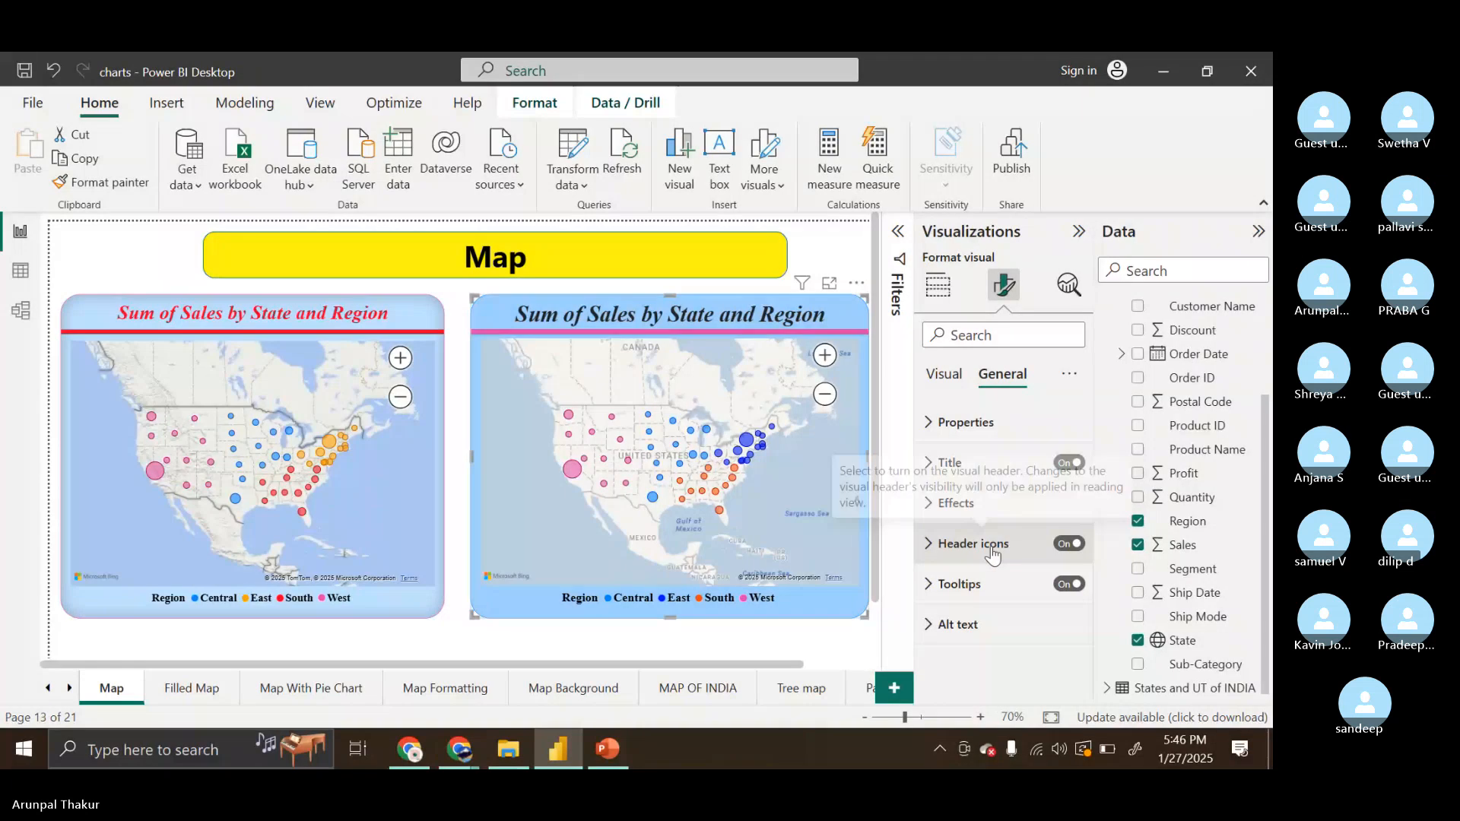
click(971, 503)
scroll(971, 498, down, 2)
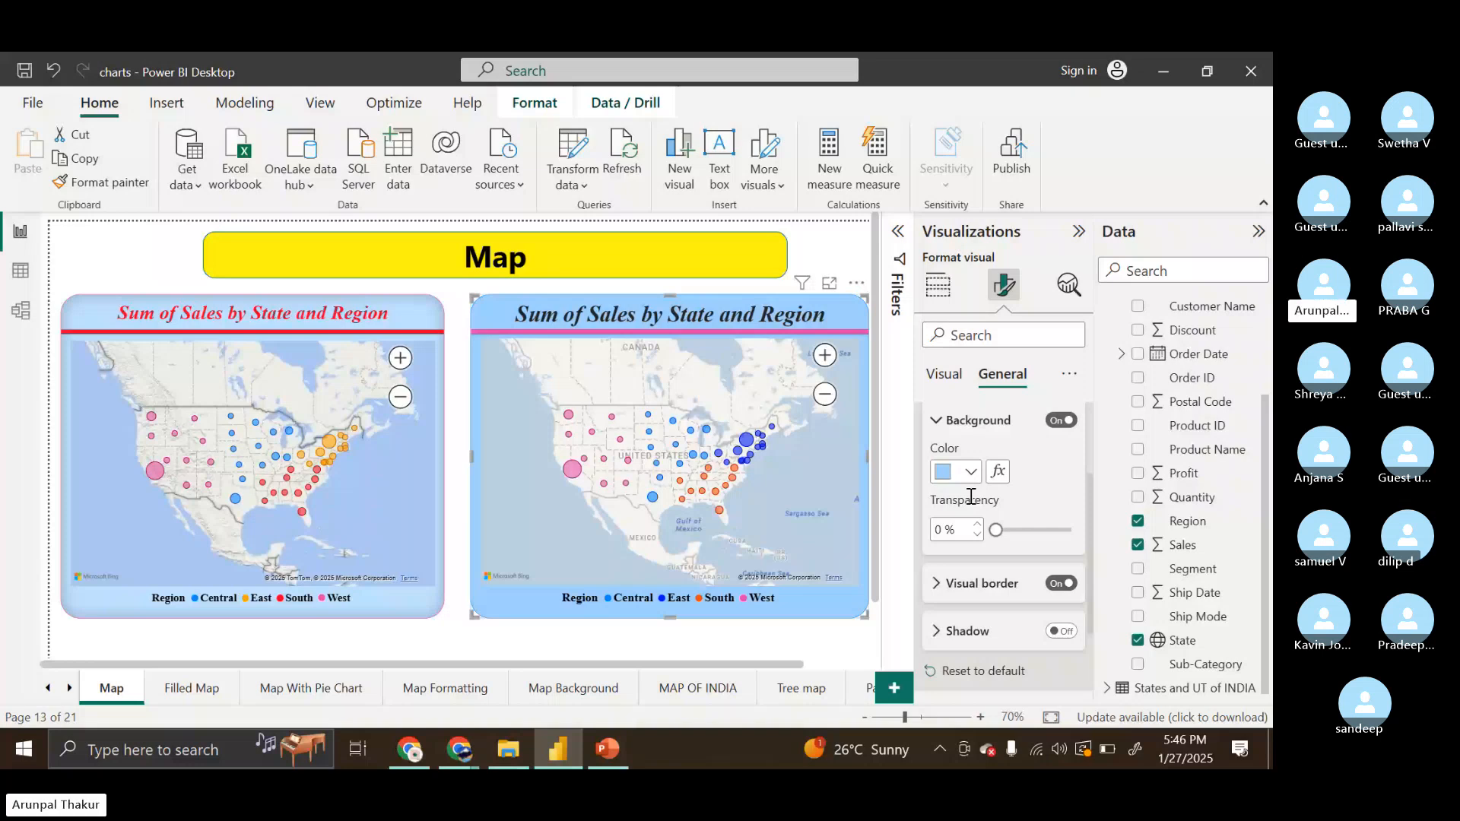
click(826, 655)
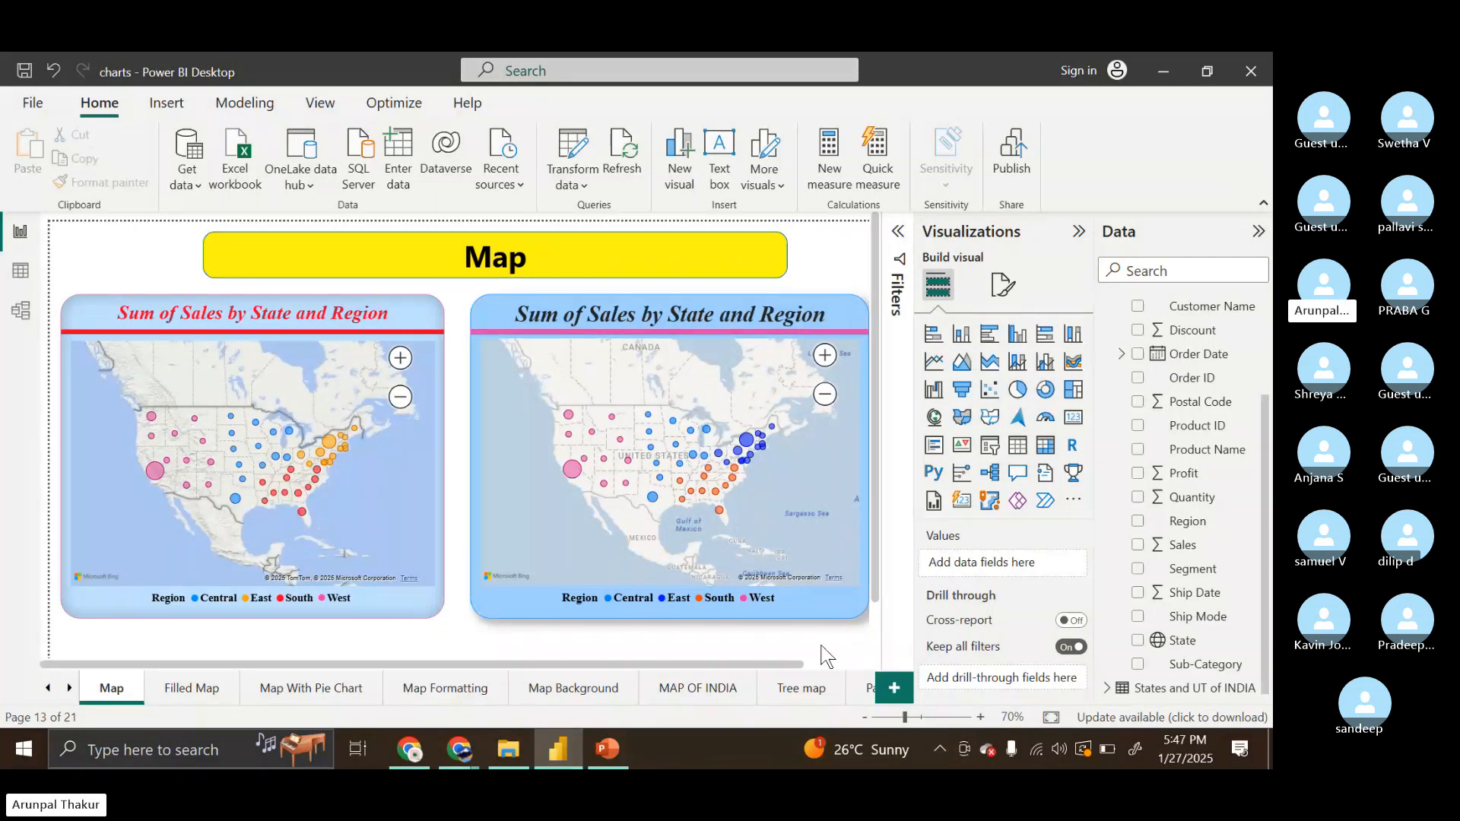
Add a filled map visual to the Filled Map page and enlarge it across the area below the heading
click(202, 693)
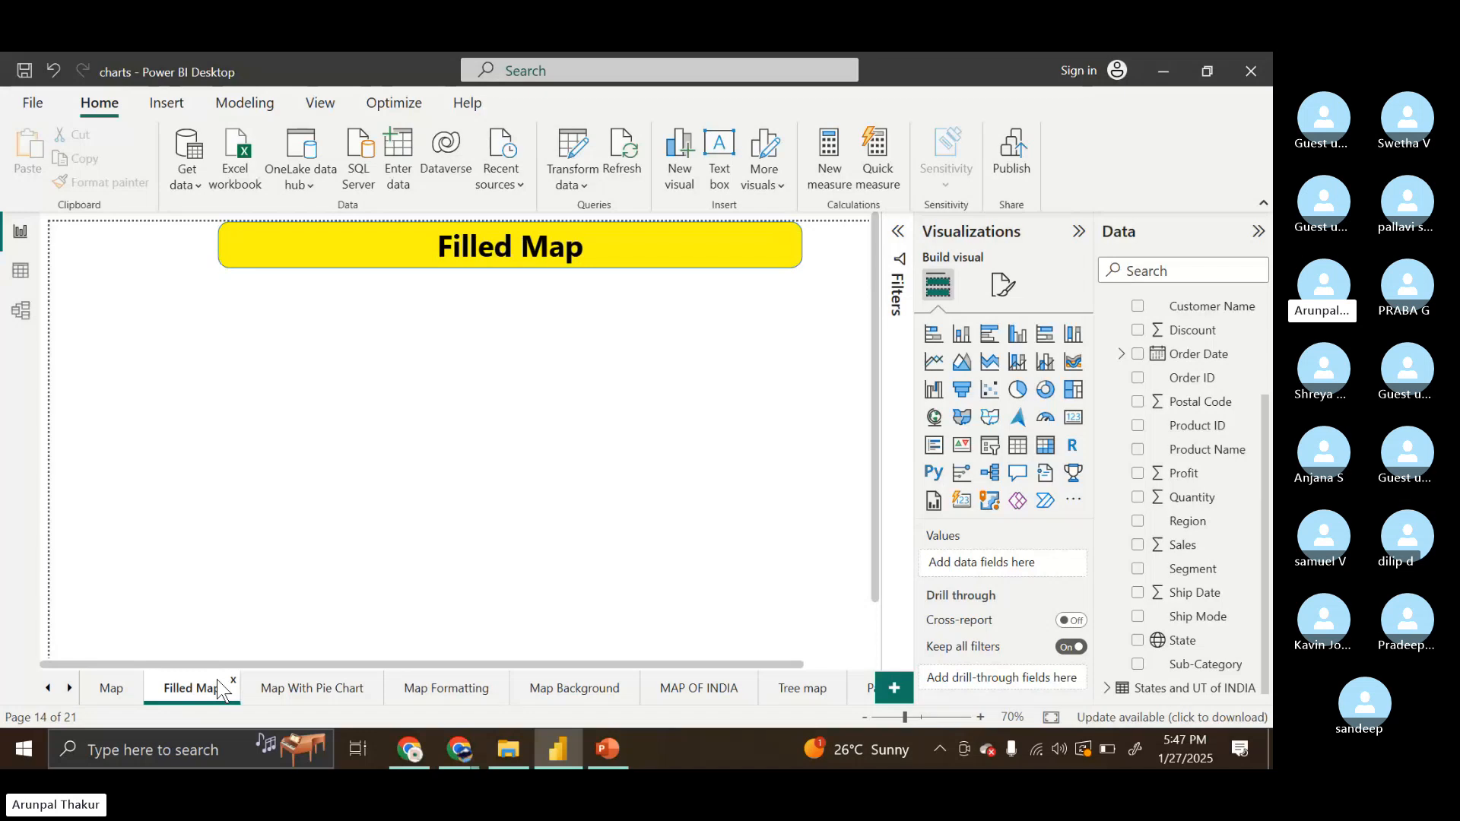
click(963, 419)
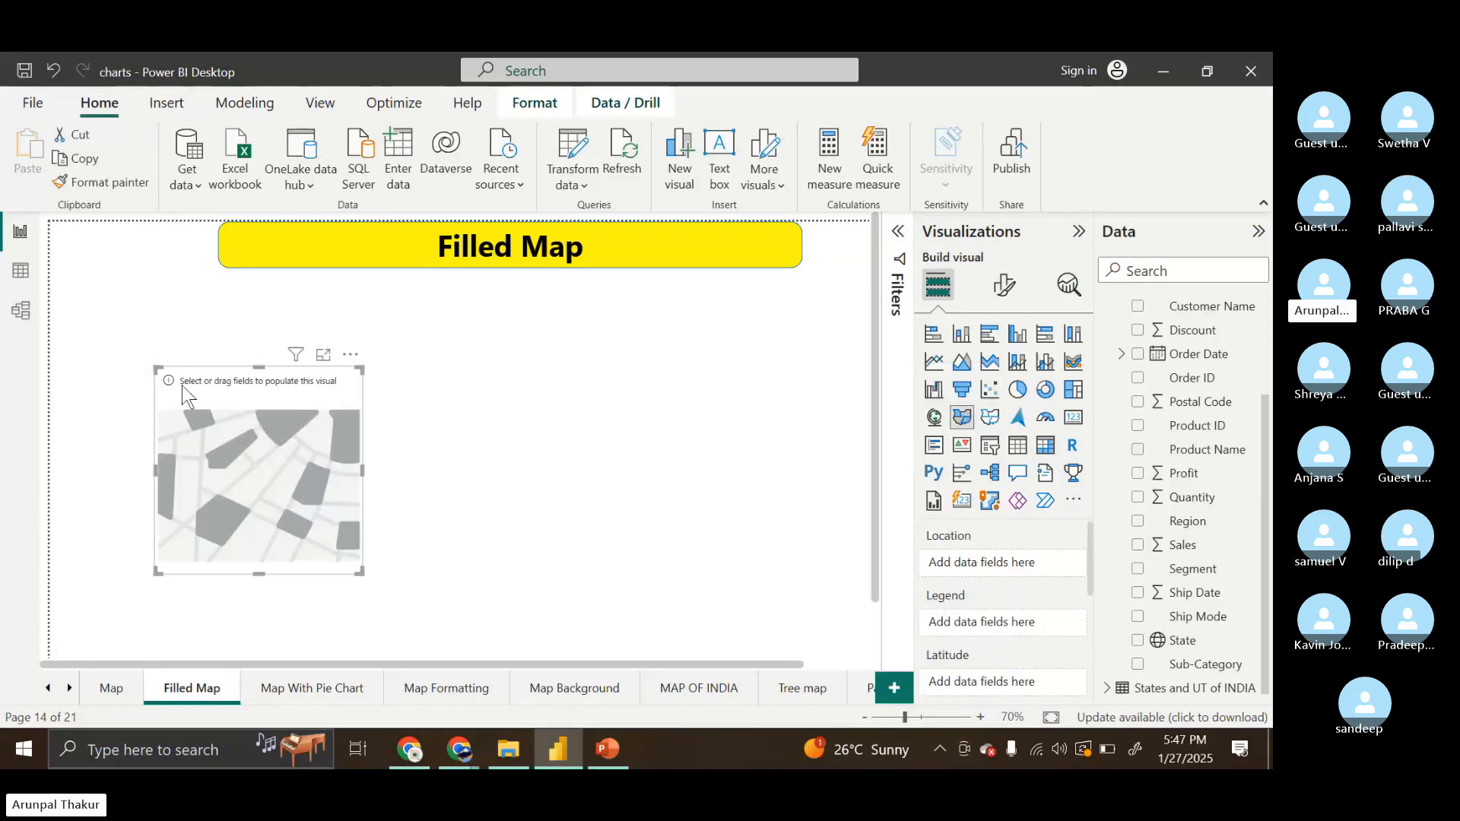
drag(120, 330, 104, 302)
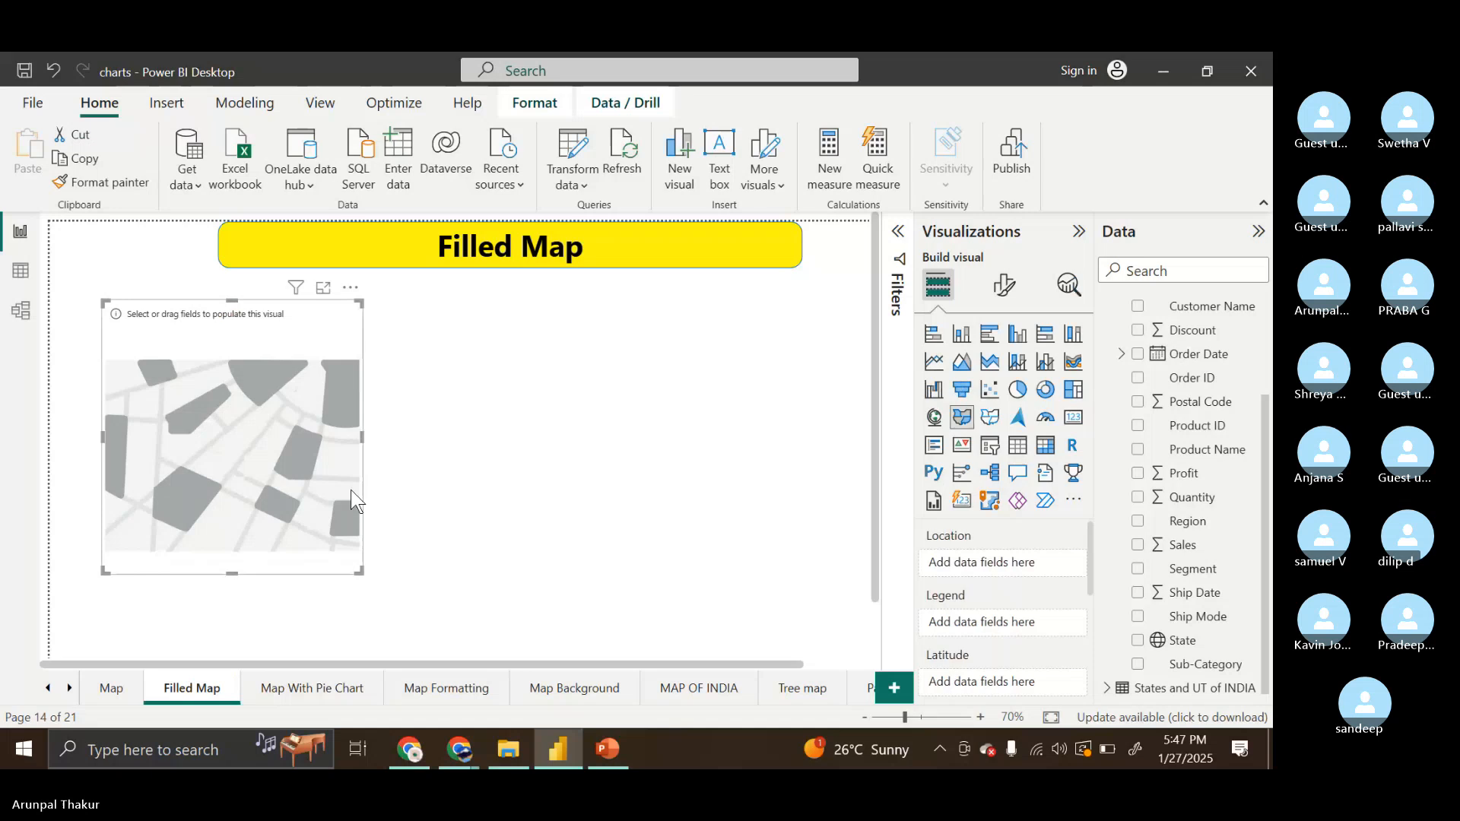
click(359, 577)
click(359, 576)
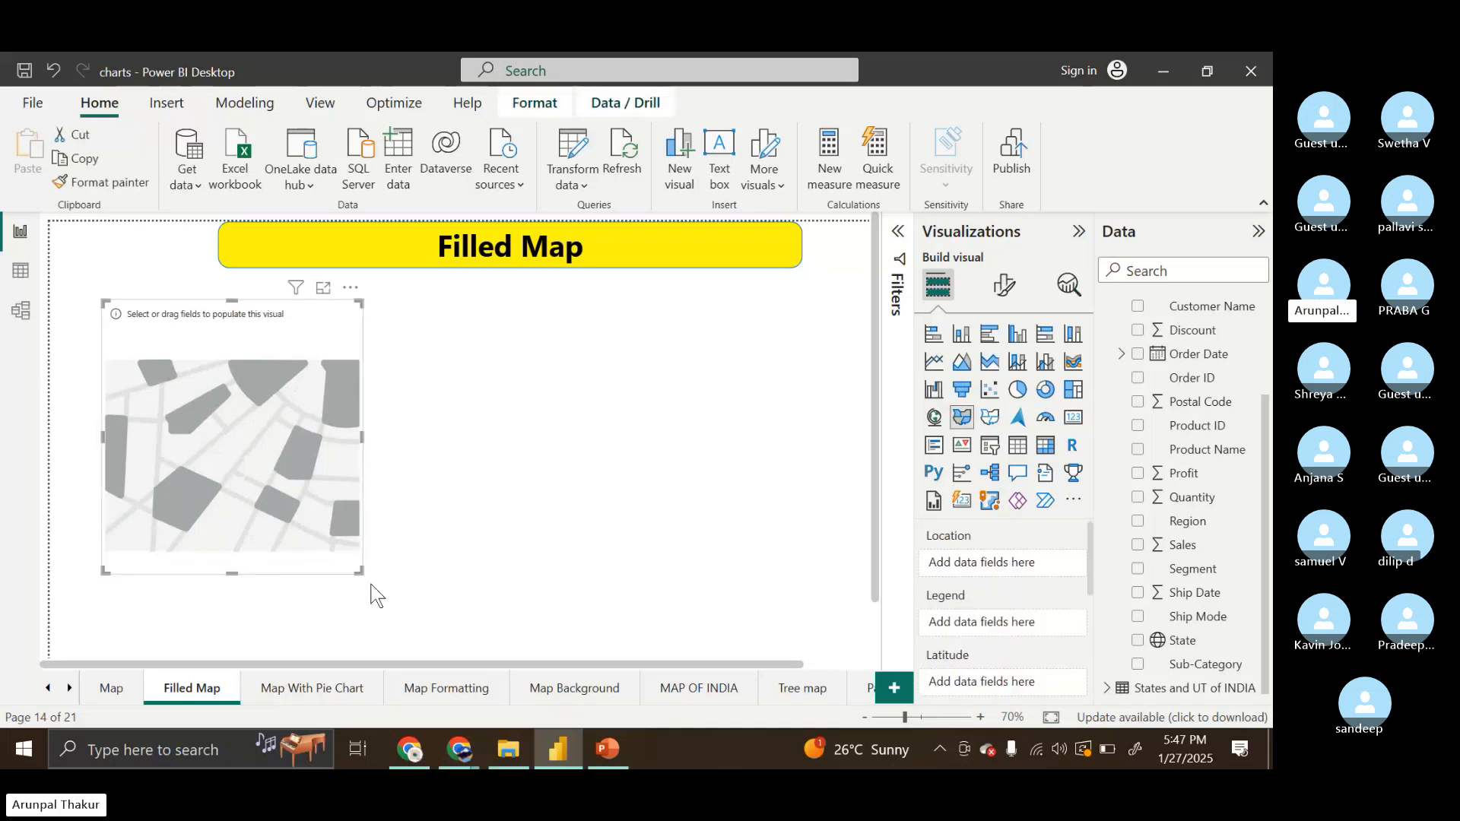
drag(362, 582, 703, 619)
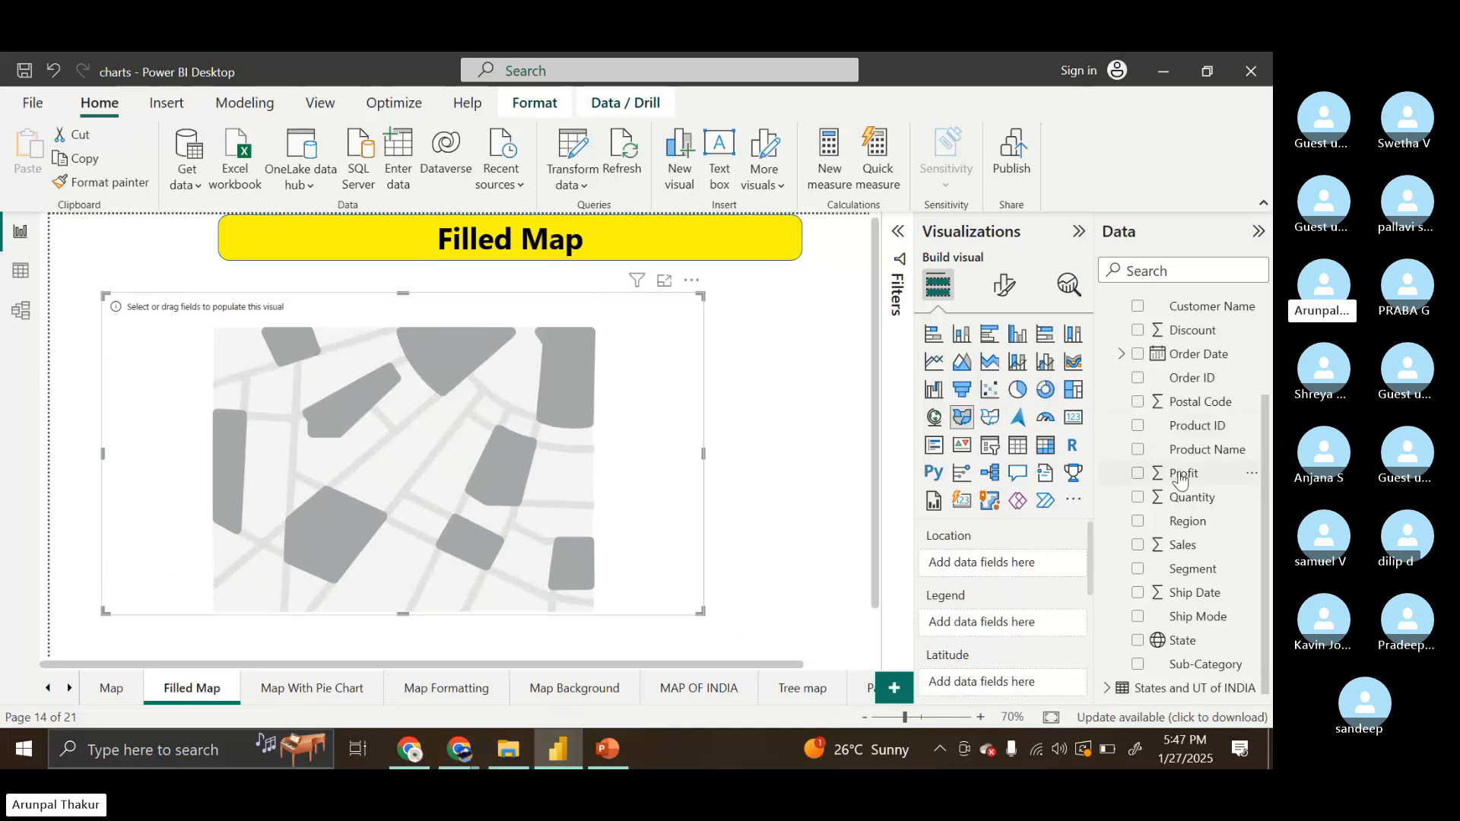
scroll(1180, 457, up, 3)
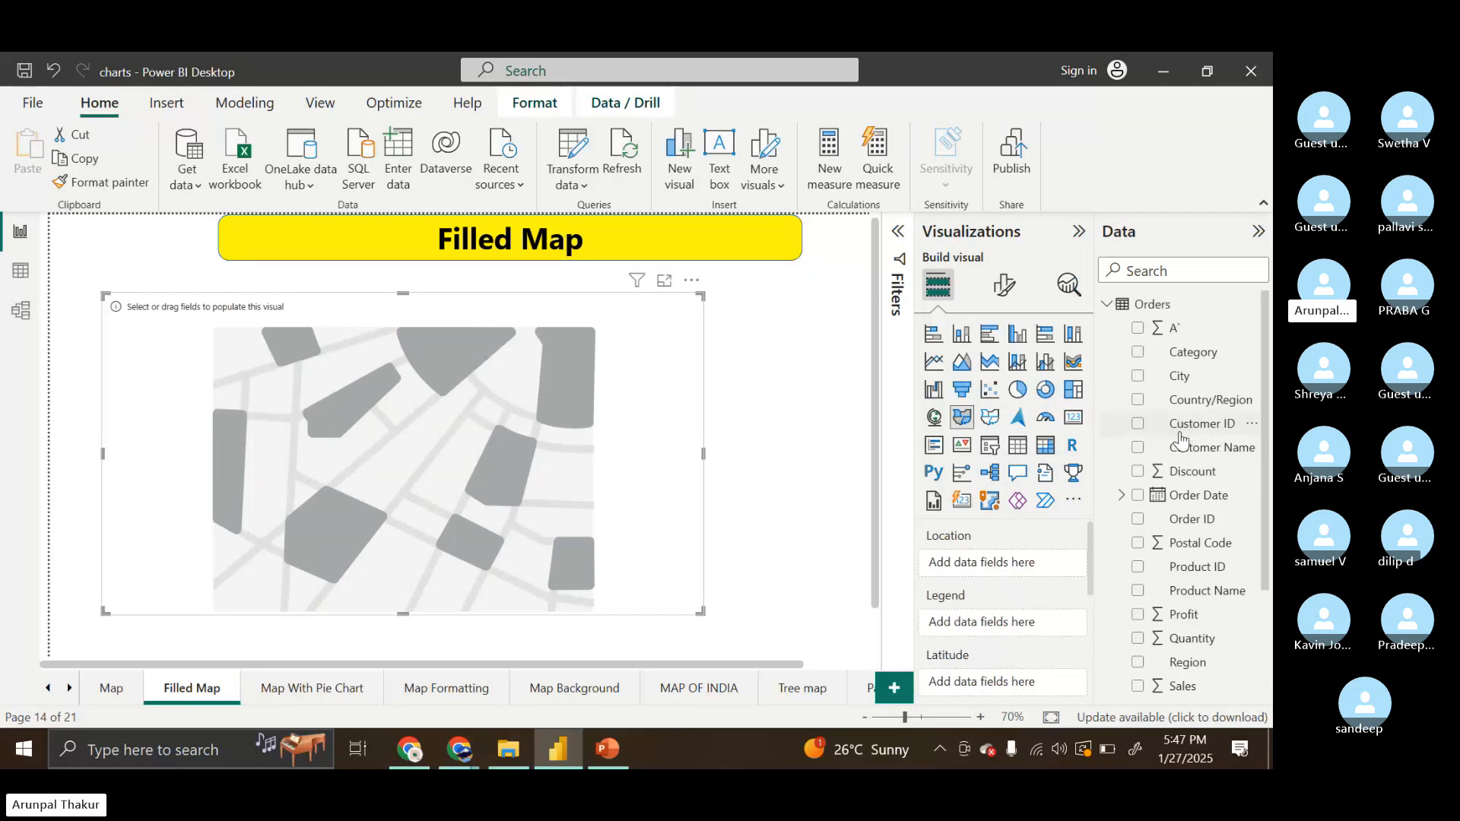
Use the State field from the Orders table as the filled map's location
scroll(1180, 439, down, 1)
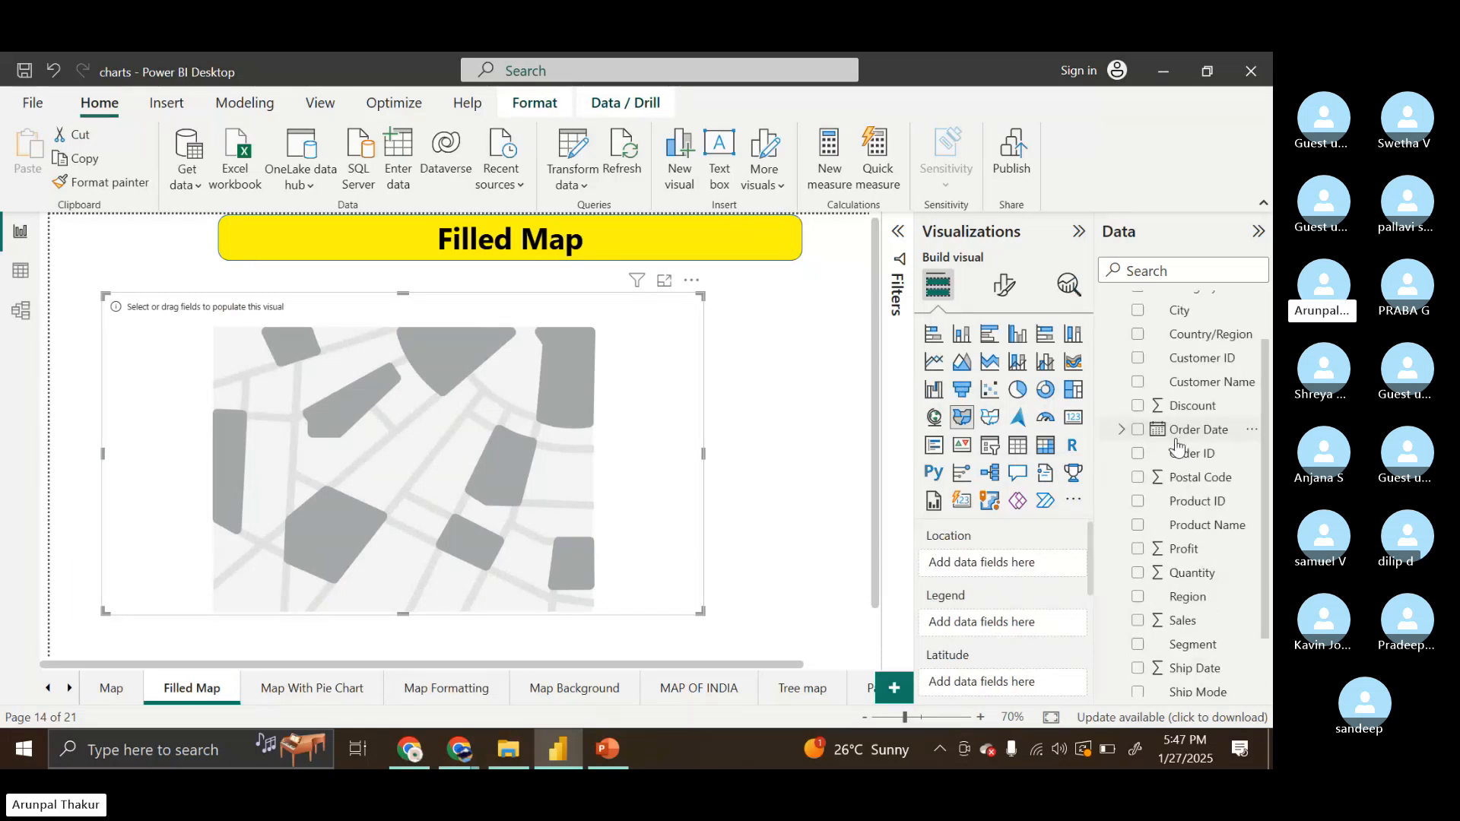
scroll(1178, 447, down, 1)
drag(1183, 636, 1032, 578)
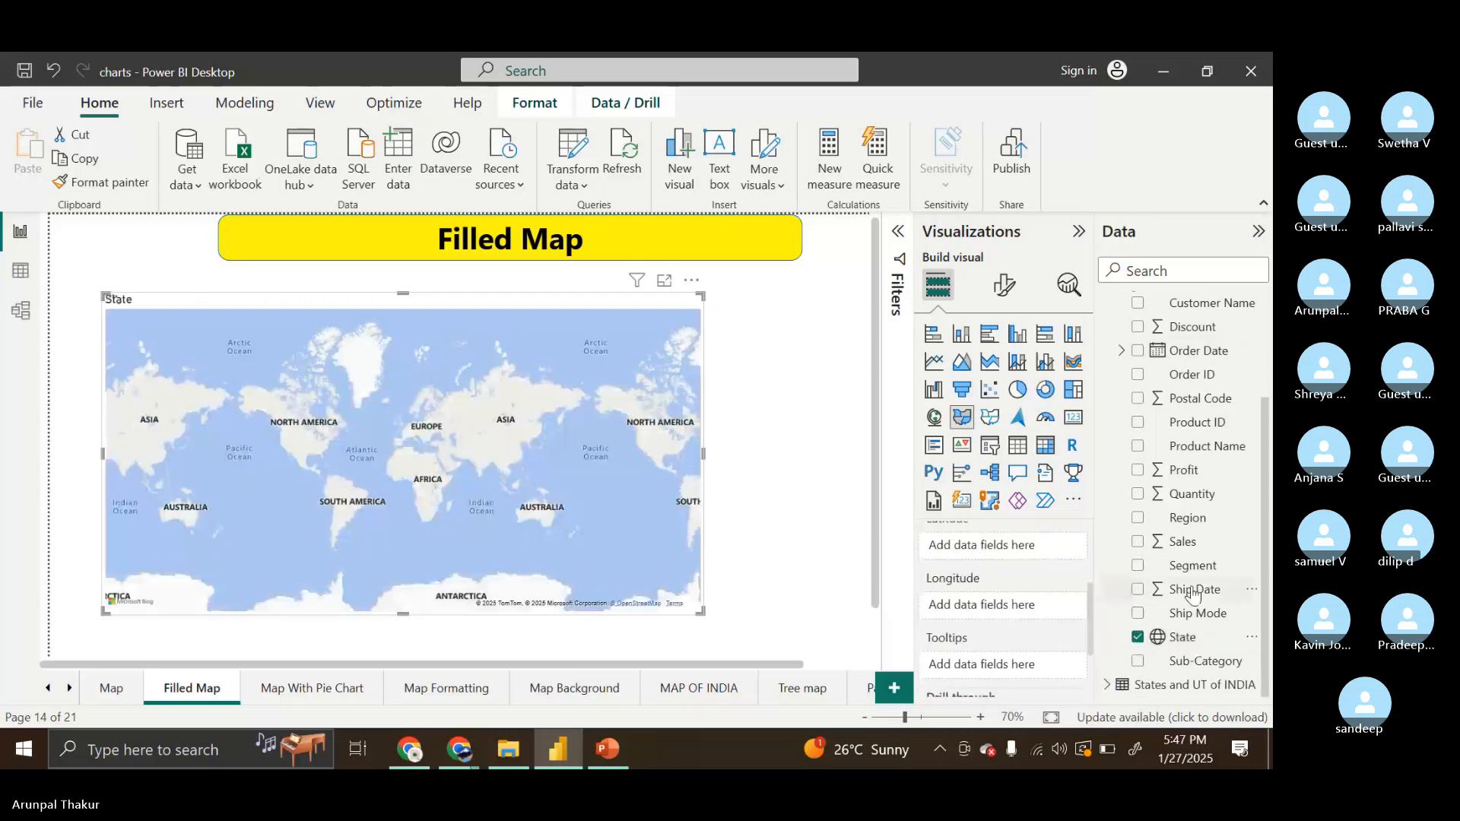
Assign Region as the filled map's legend and enlarge the visual outward from its lower corner
scroll(1049, 629, down, 2)
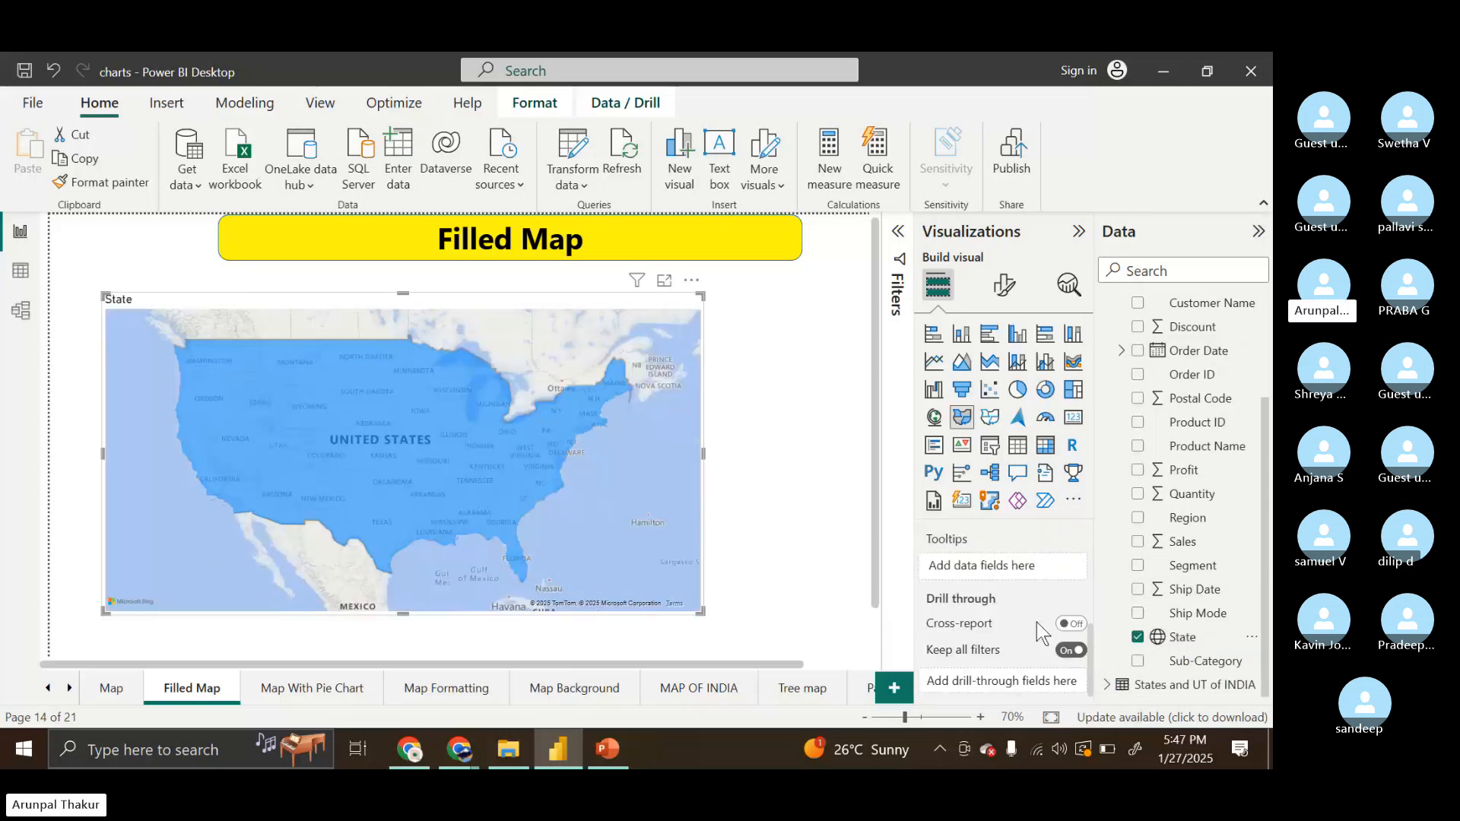
scroll(1042, 633, up, 2)
scroll(1037, 622, down, 2)
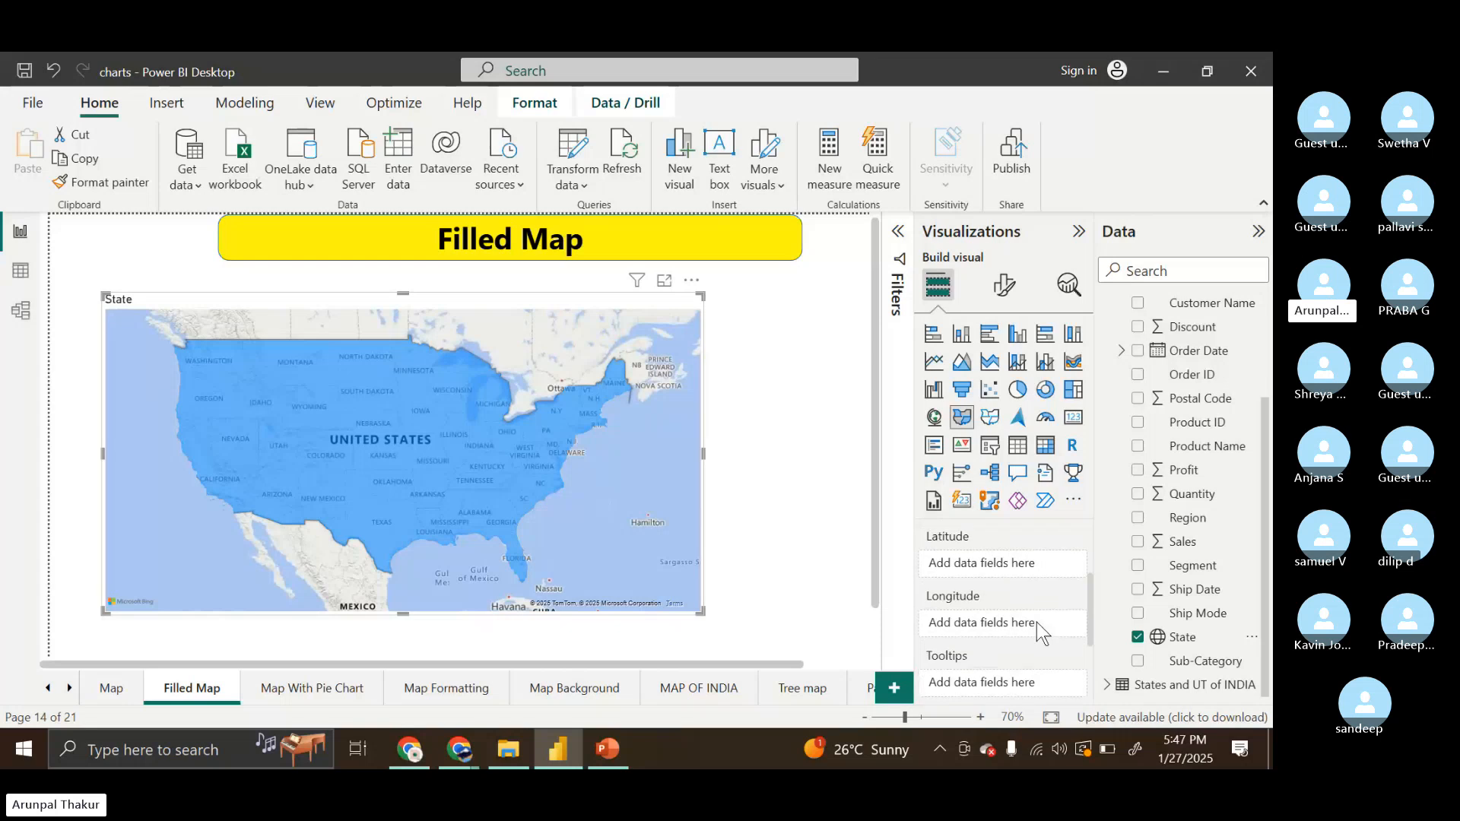
scroll(1037, 624, up, 2)
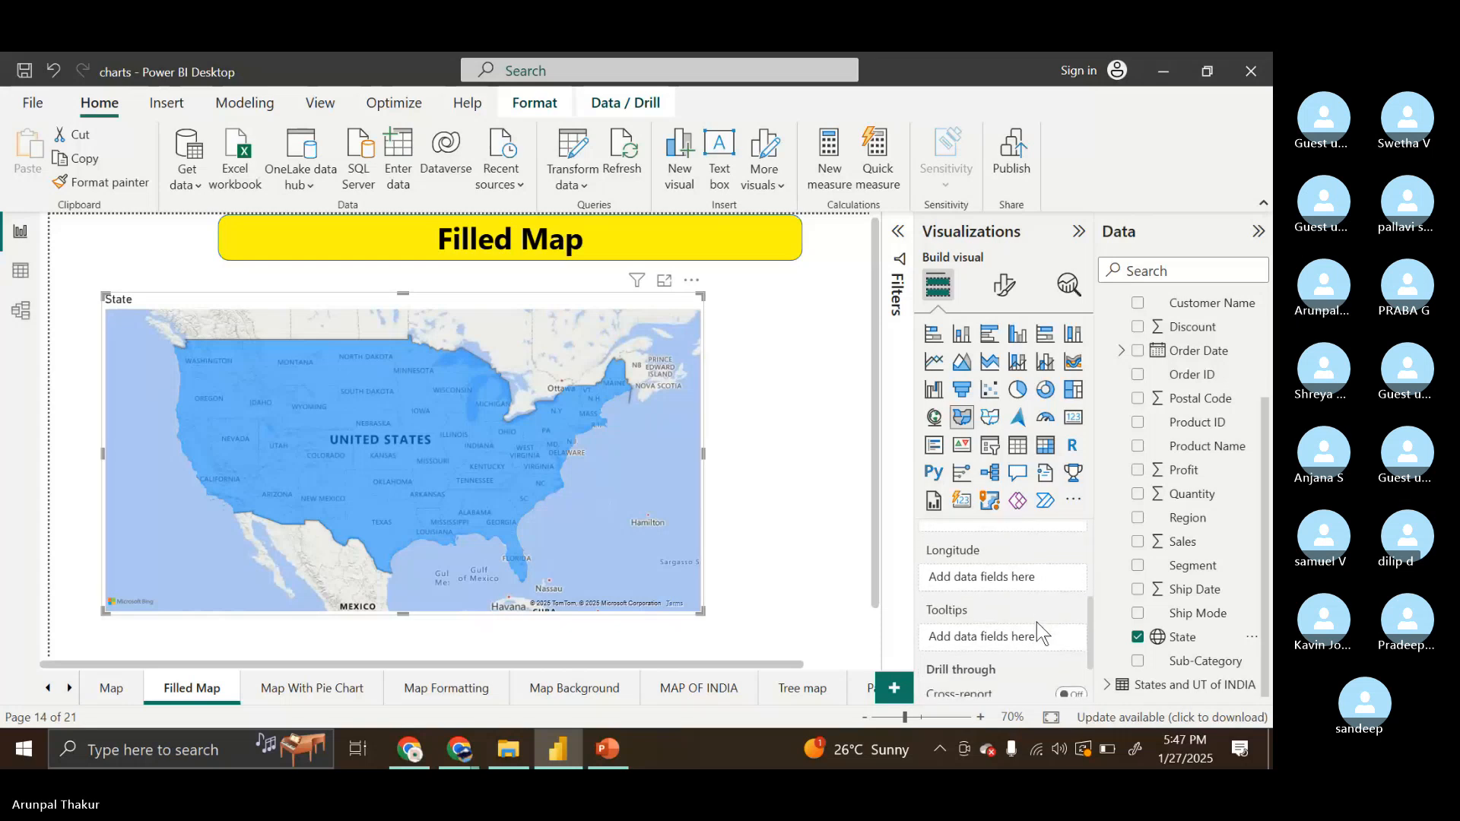
scroll(1037, 622, up, 1)
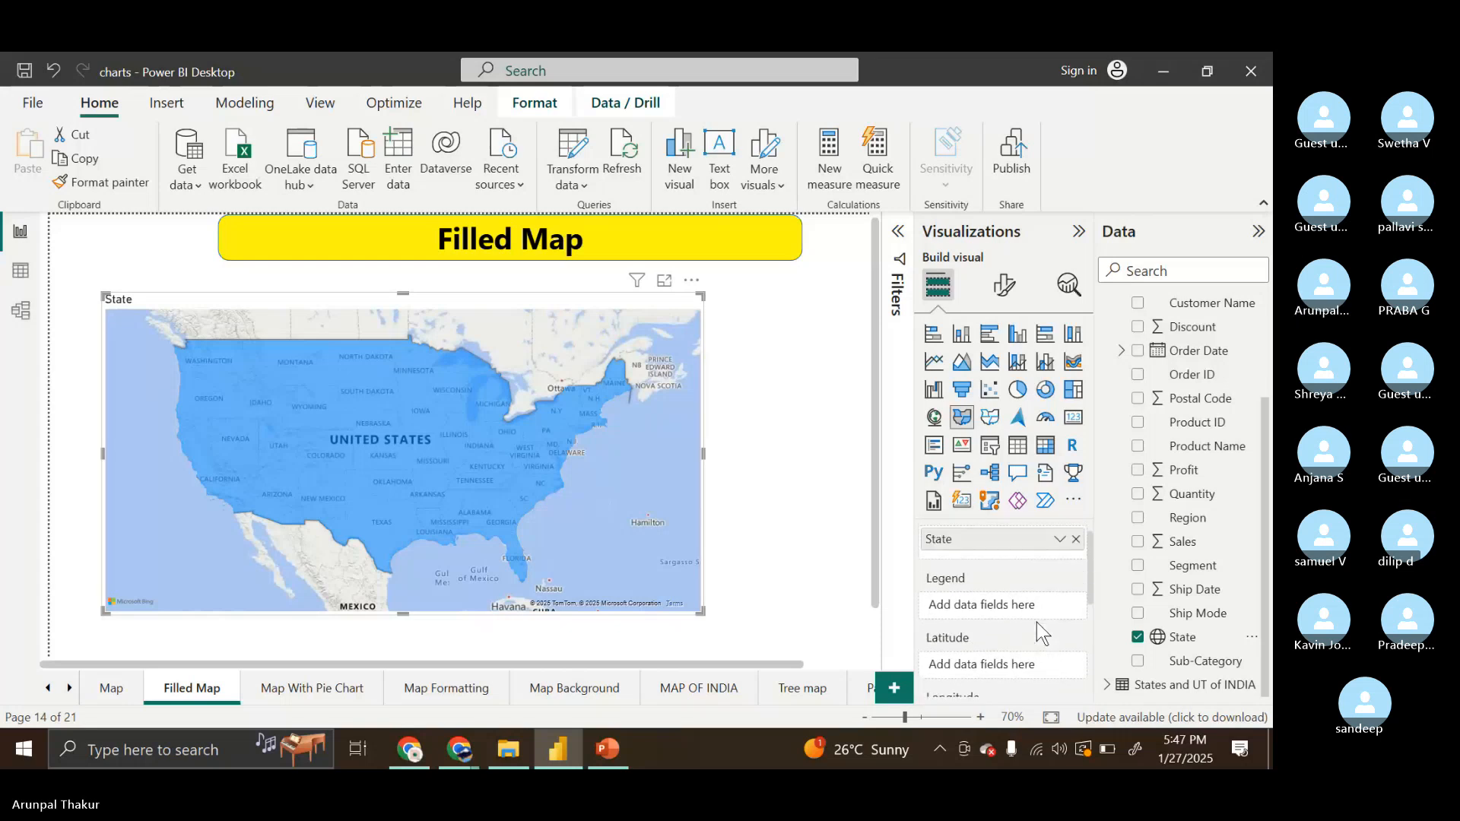
drag(1193, 522, 1020, 610)
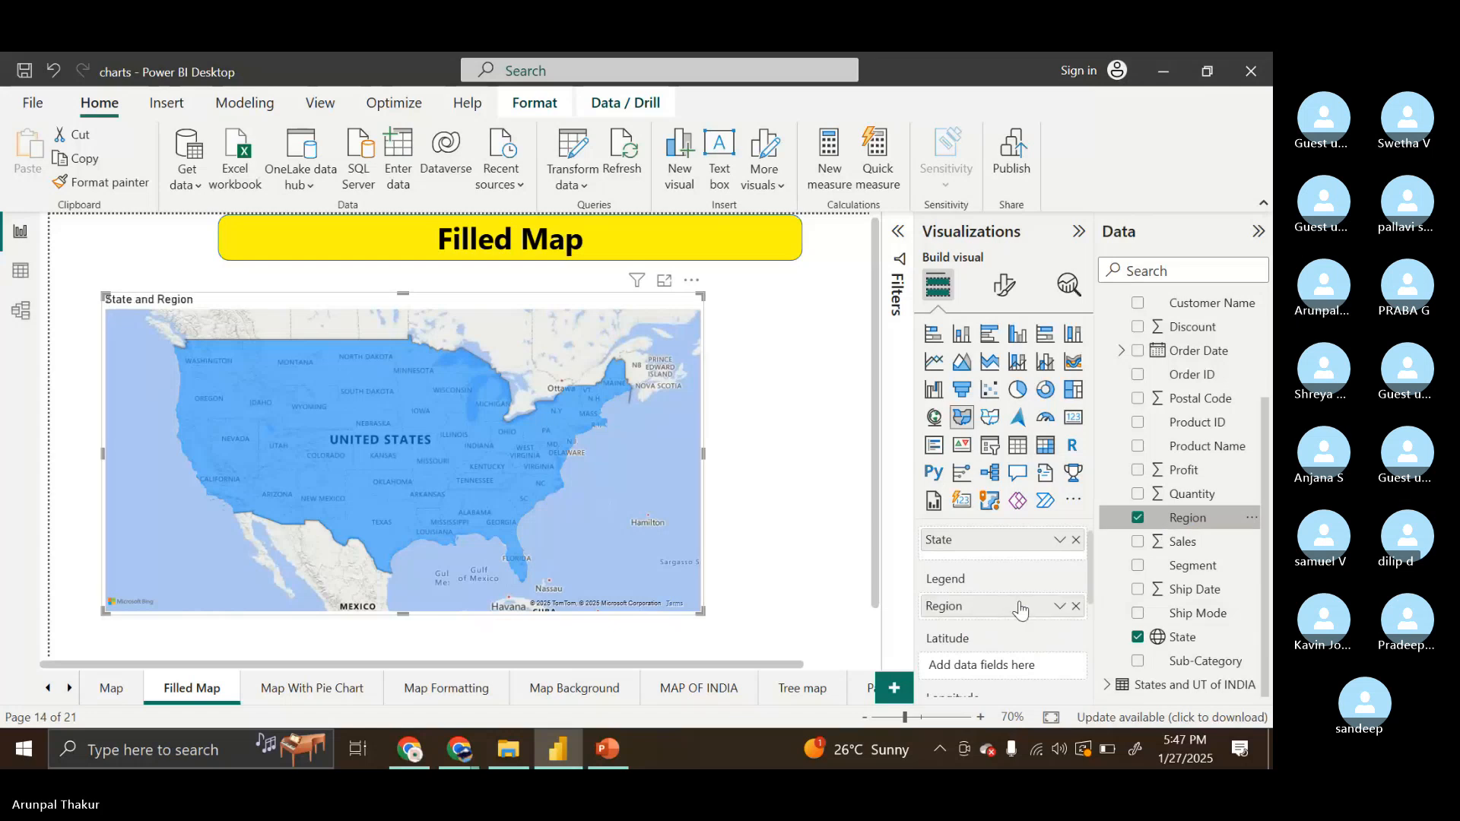
drag(699, 611, 836, 653)
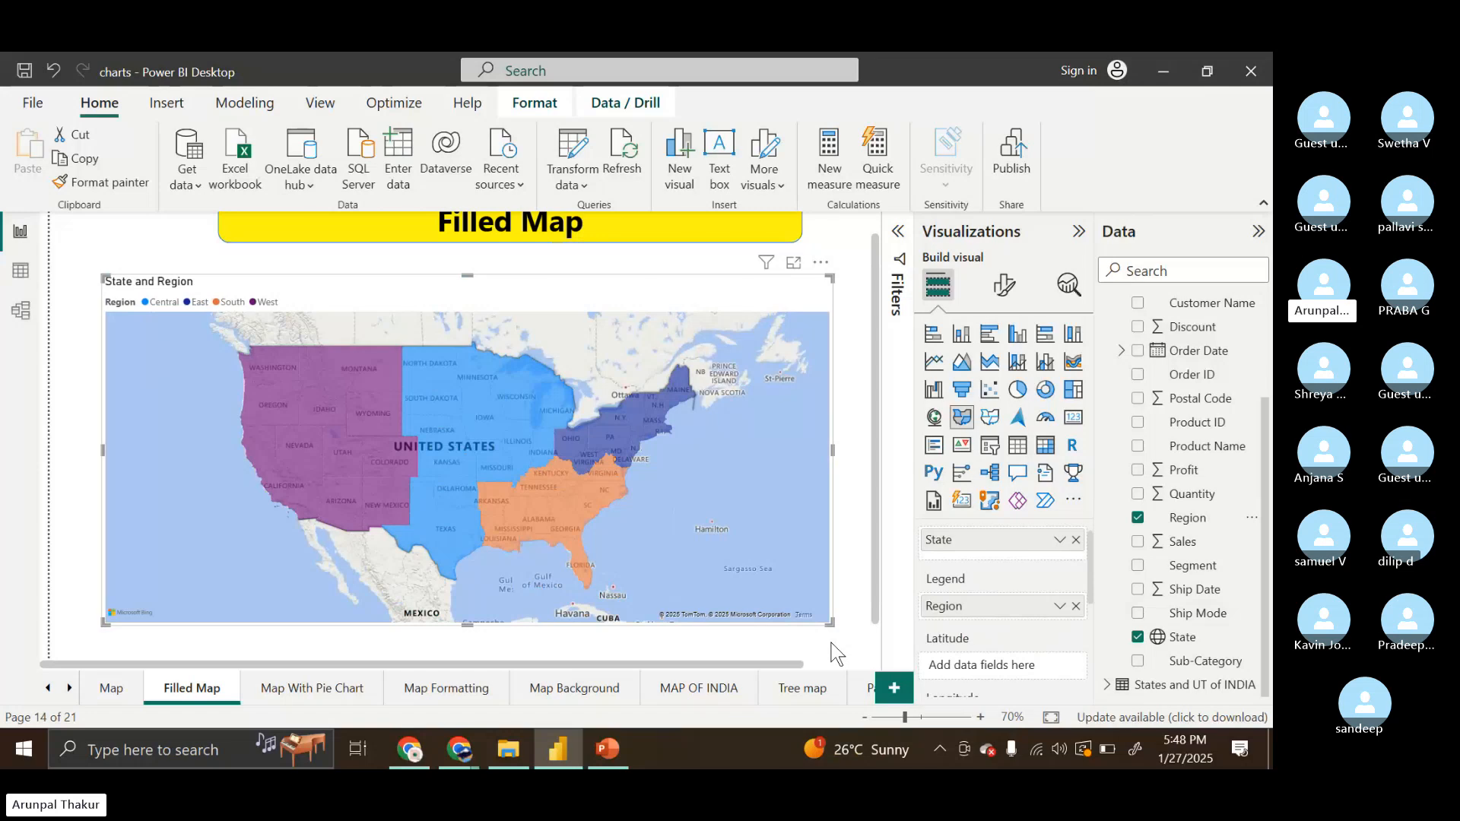
Add Sales to the filled map's tooltips and check the tooltips of states in the West and South regions
scroll(980, 637, down, 5)
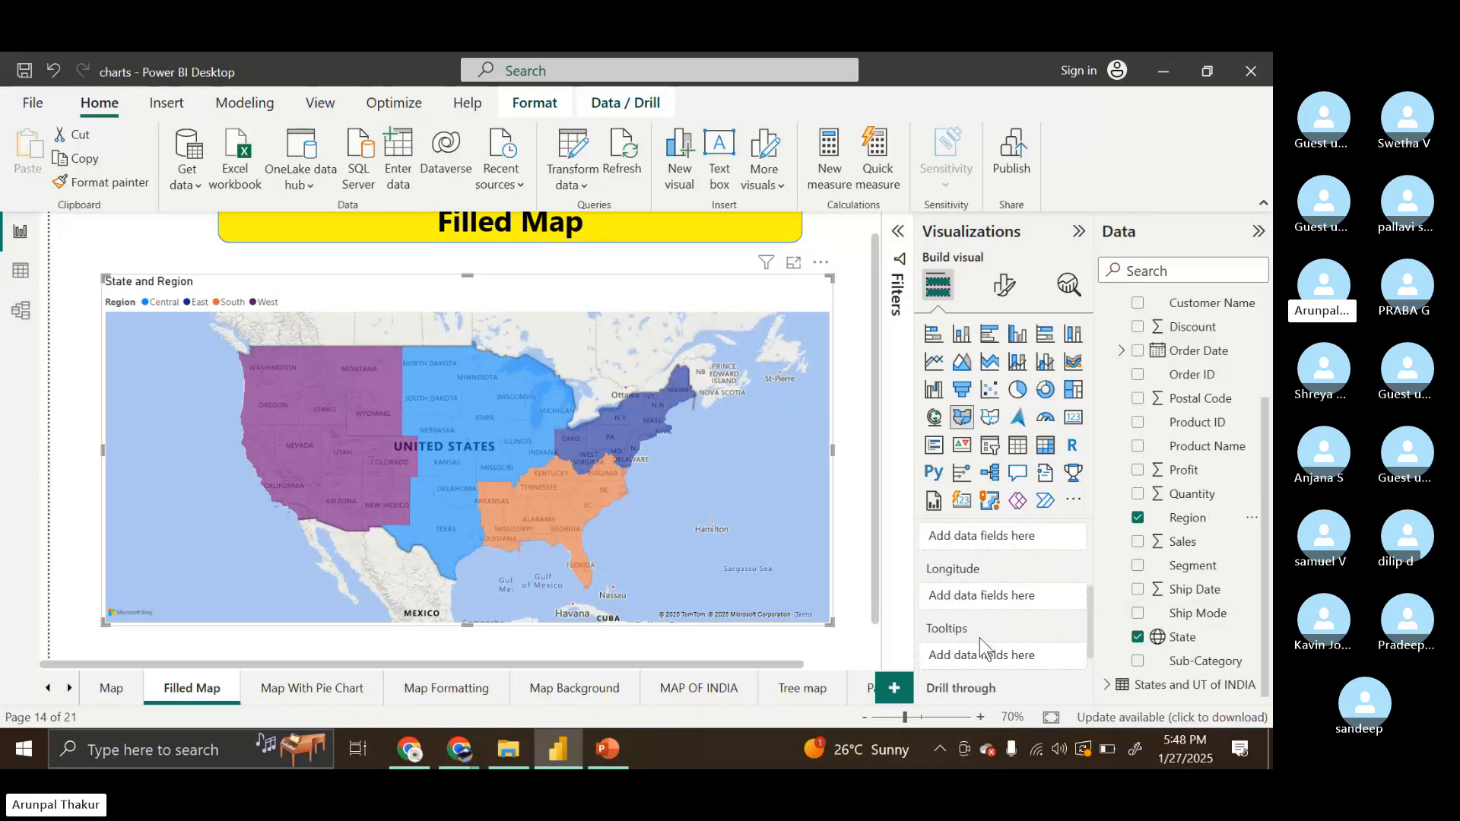
scroll(979, 637, down, 1)
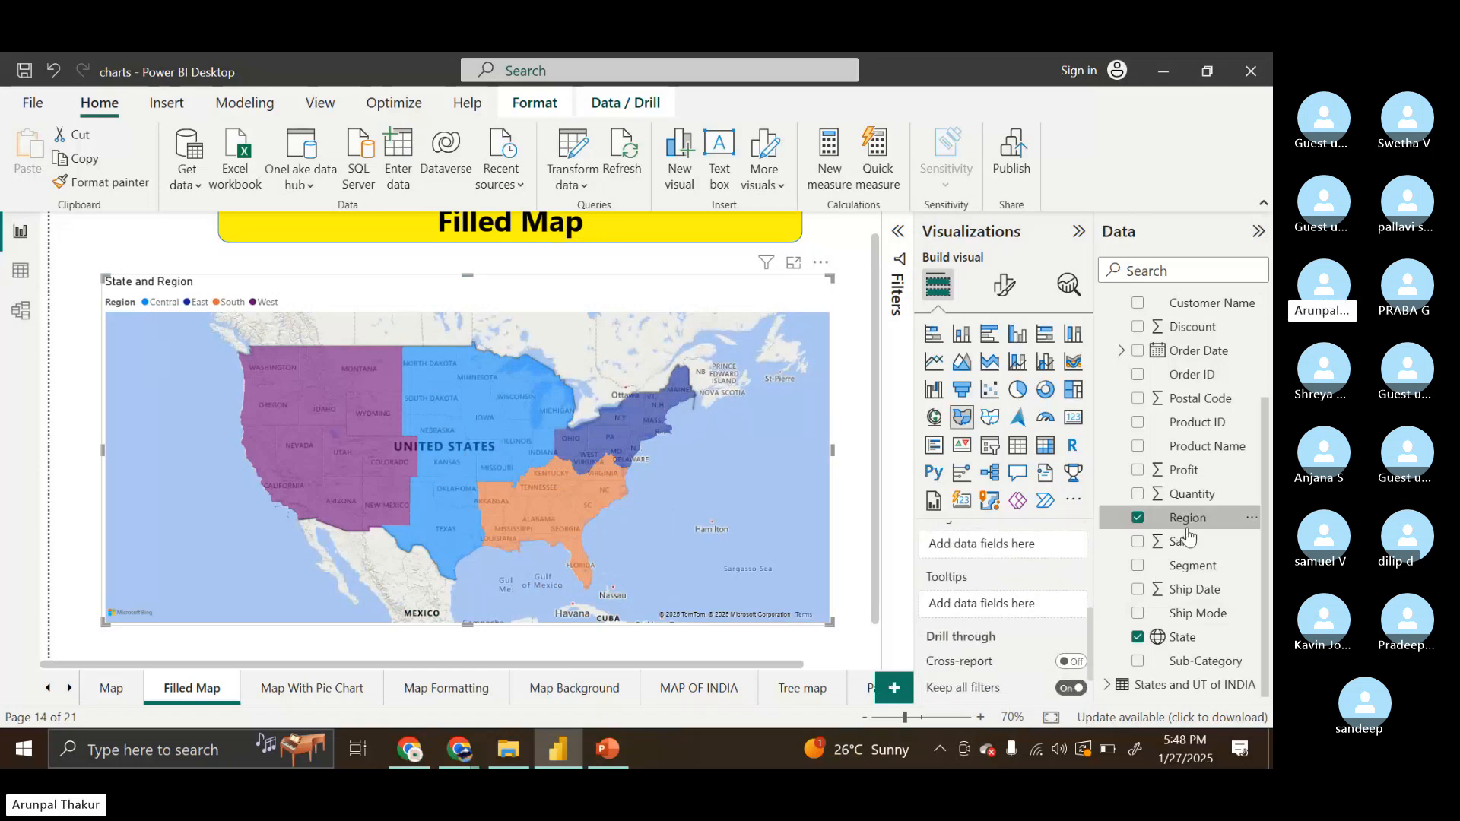
drag(1181, 541, 1004, 609)
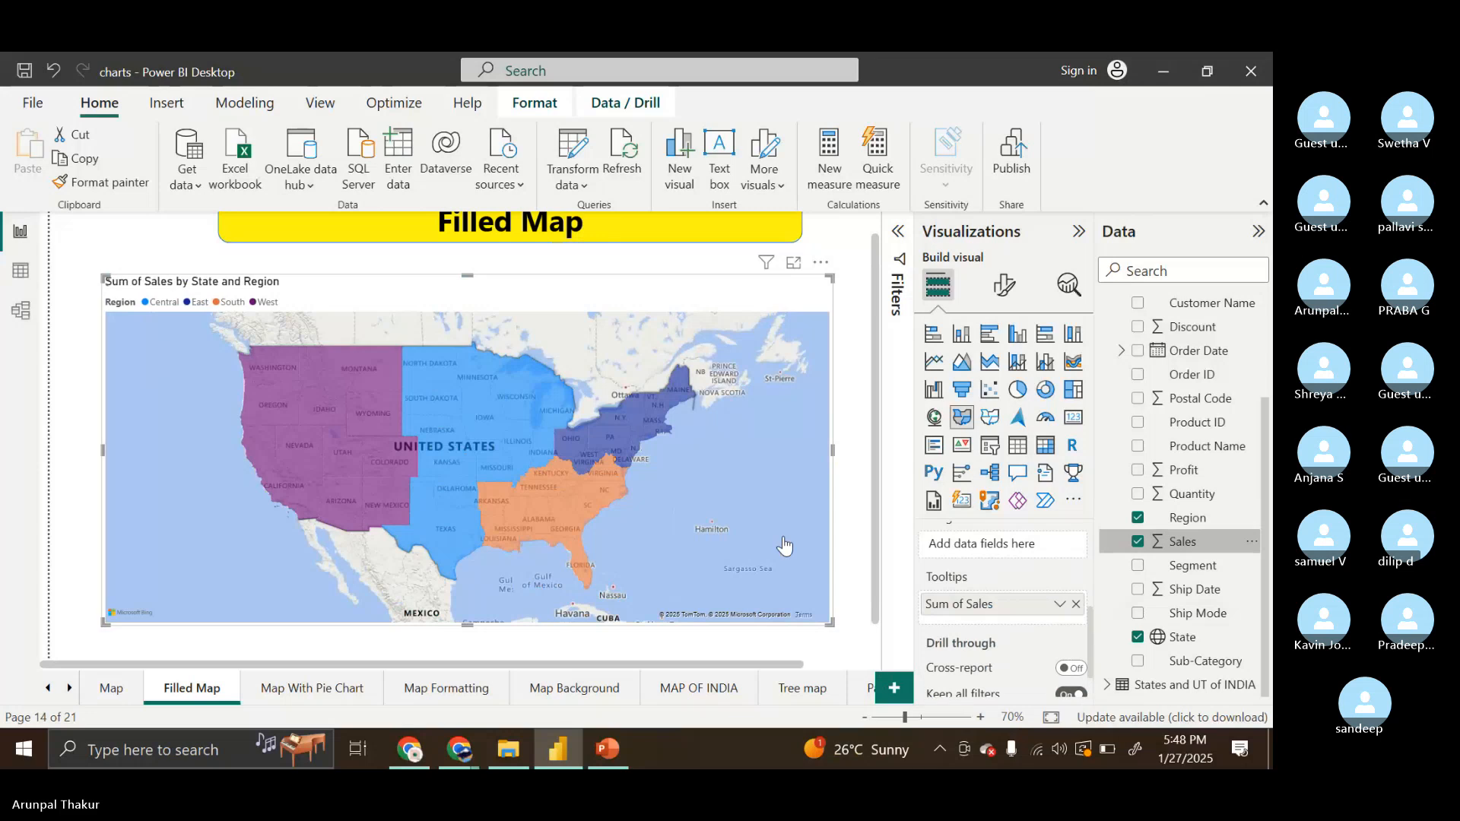
mouse_move(298, 426)
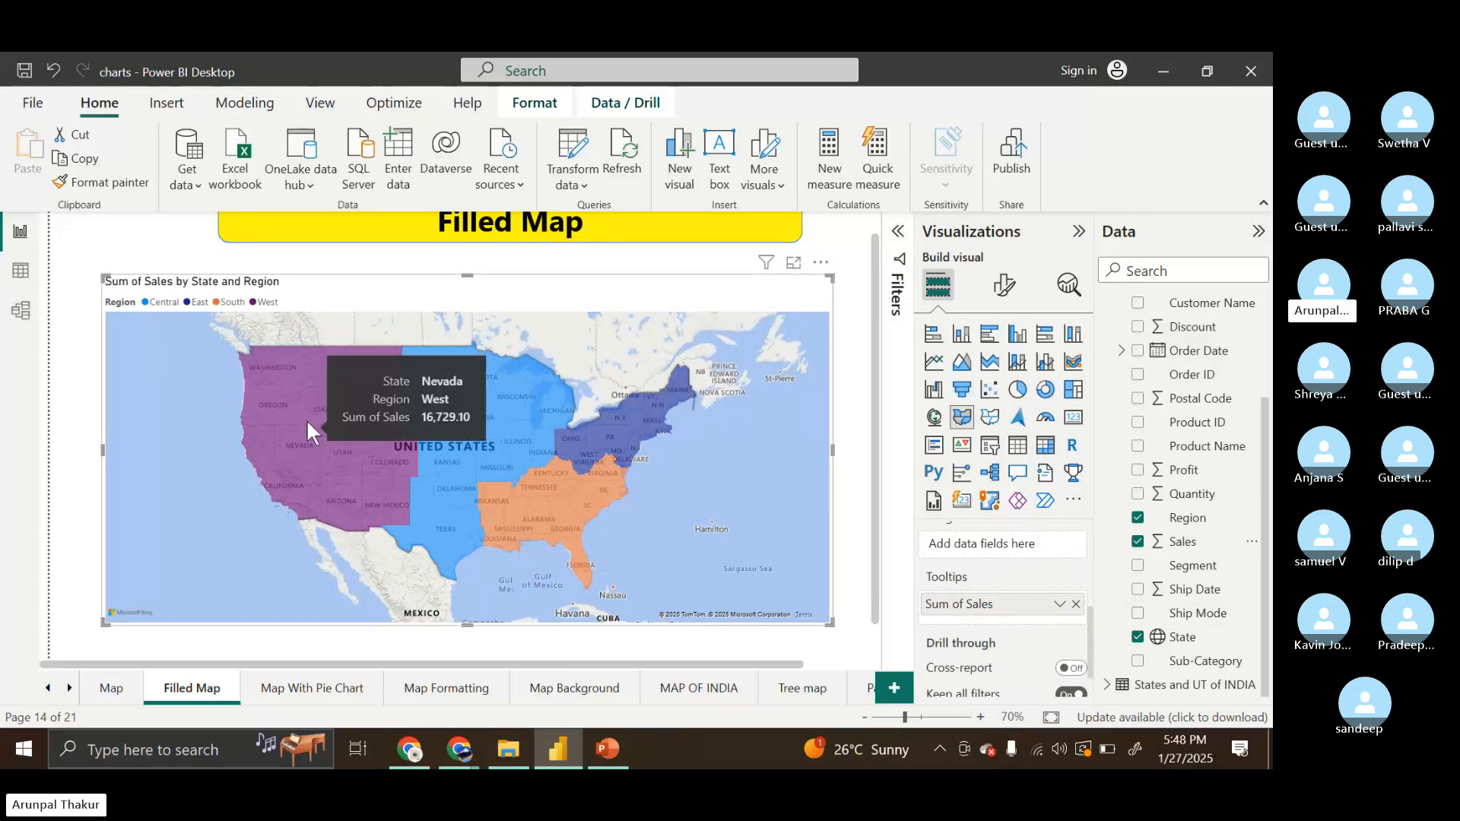
mouse_move(575, 478)
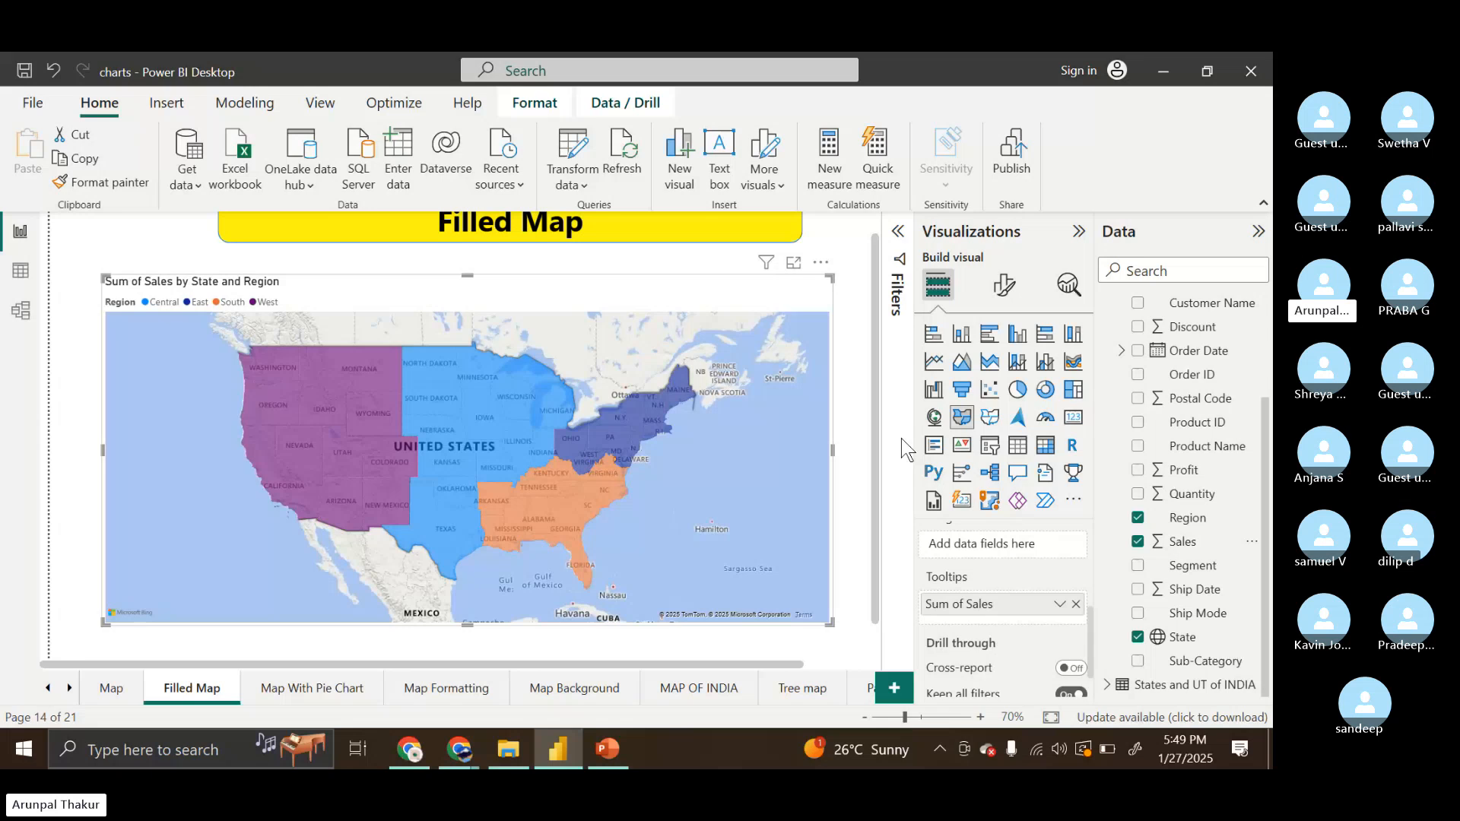
Make the filled map's legend text bold and set its font to Times New Roman
click(1005, 285)
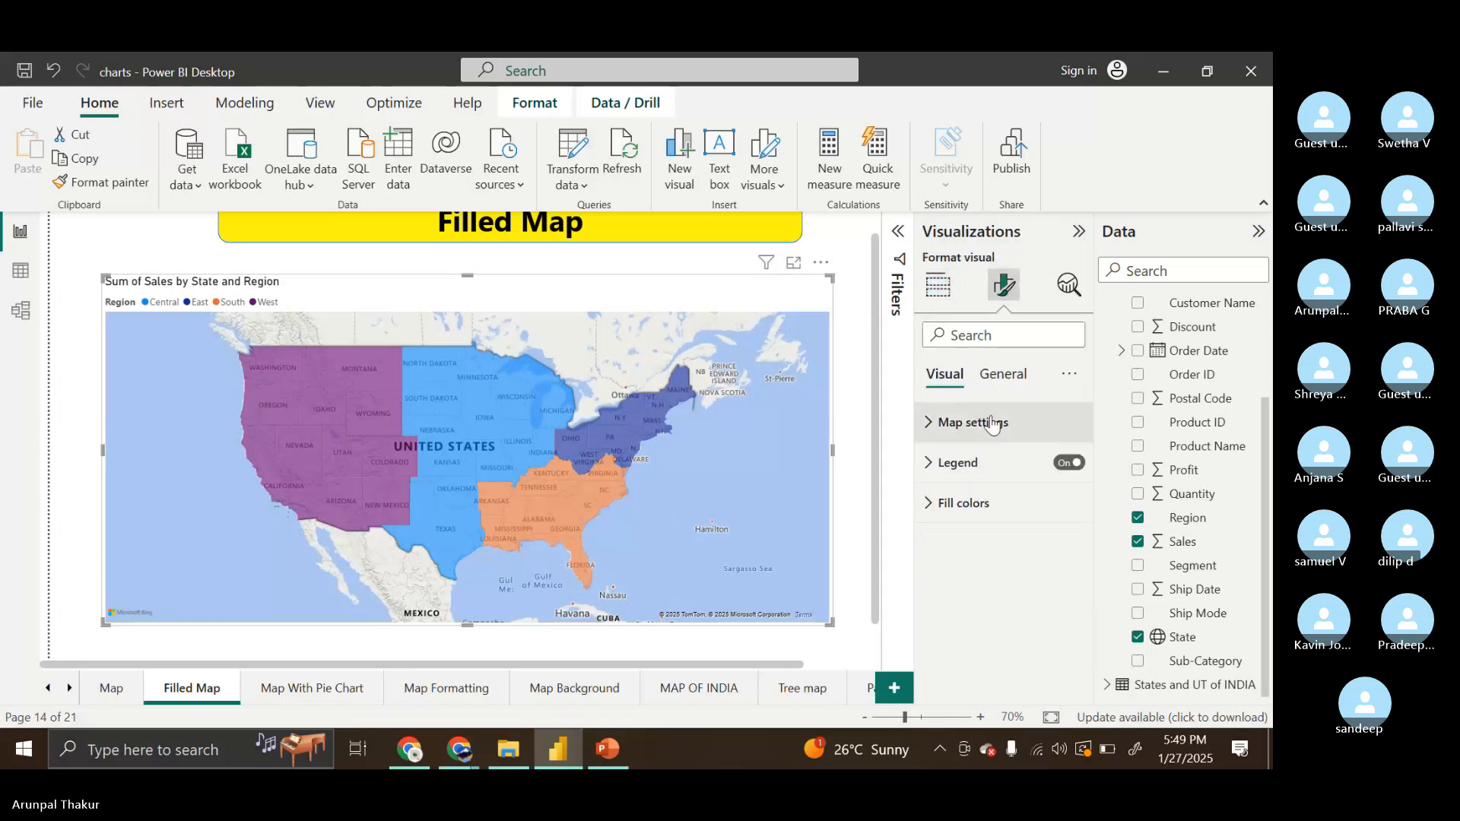
click(952, 463)
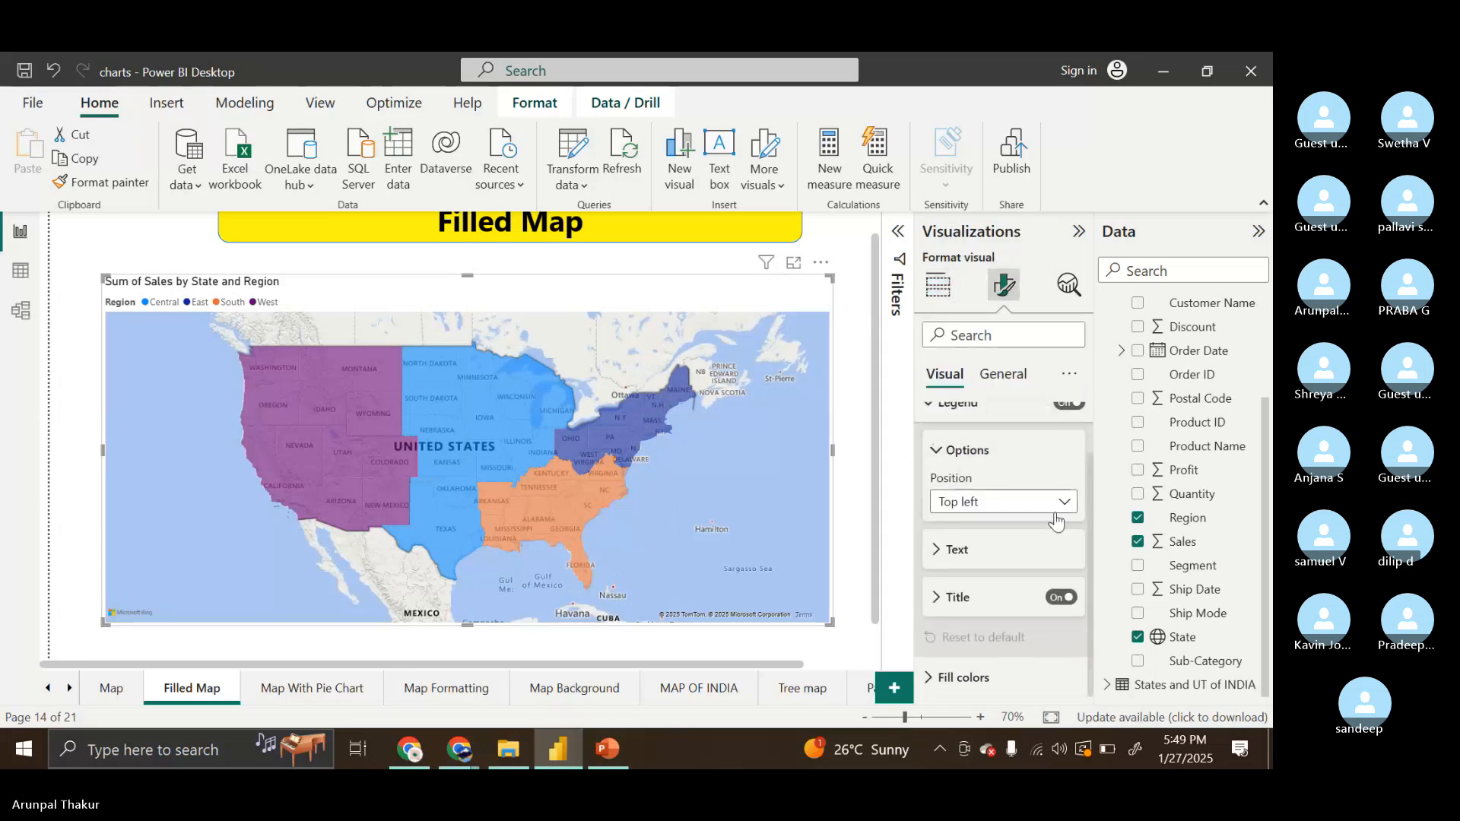
click(966, 597)
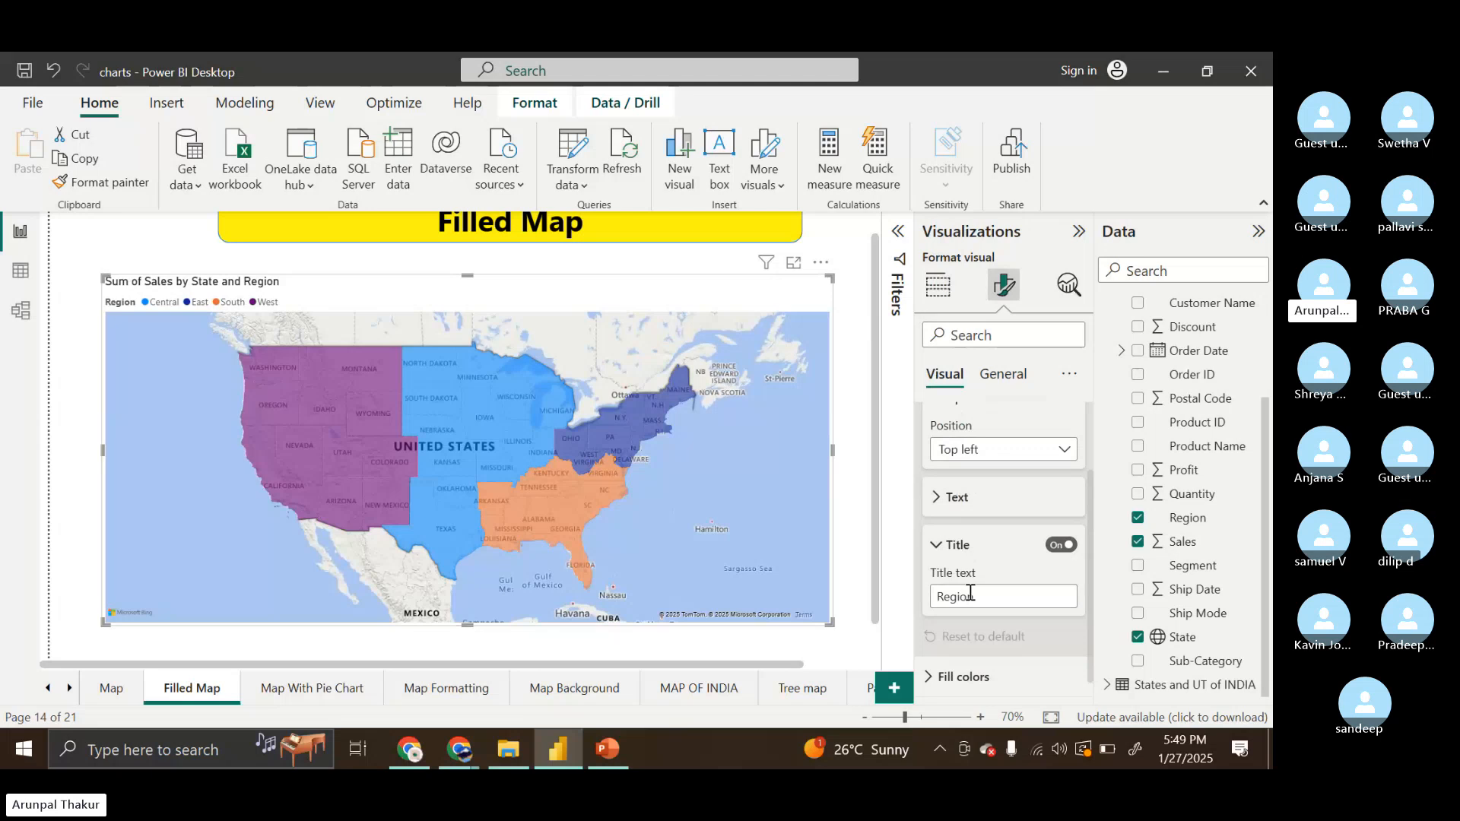
click(987, 516)
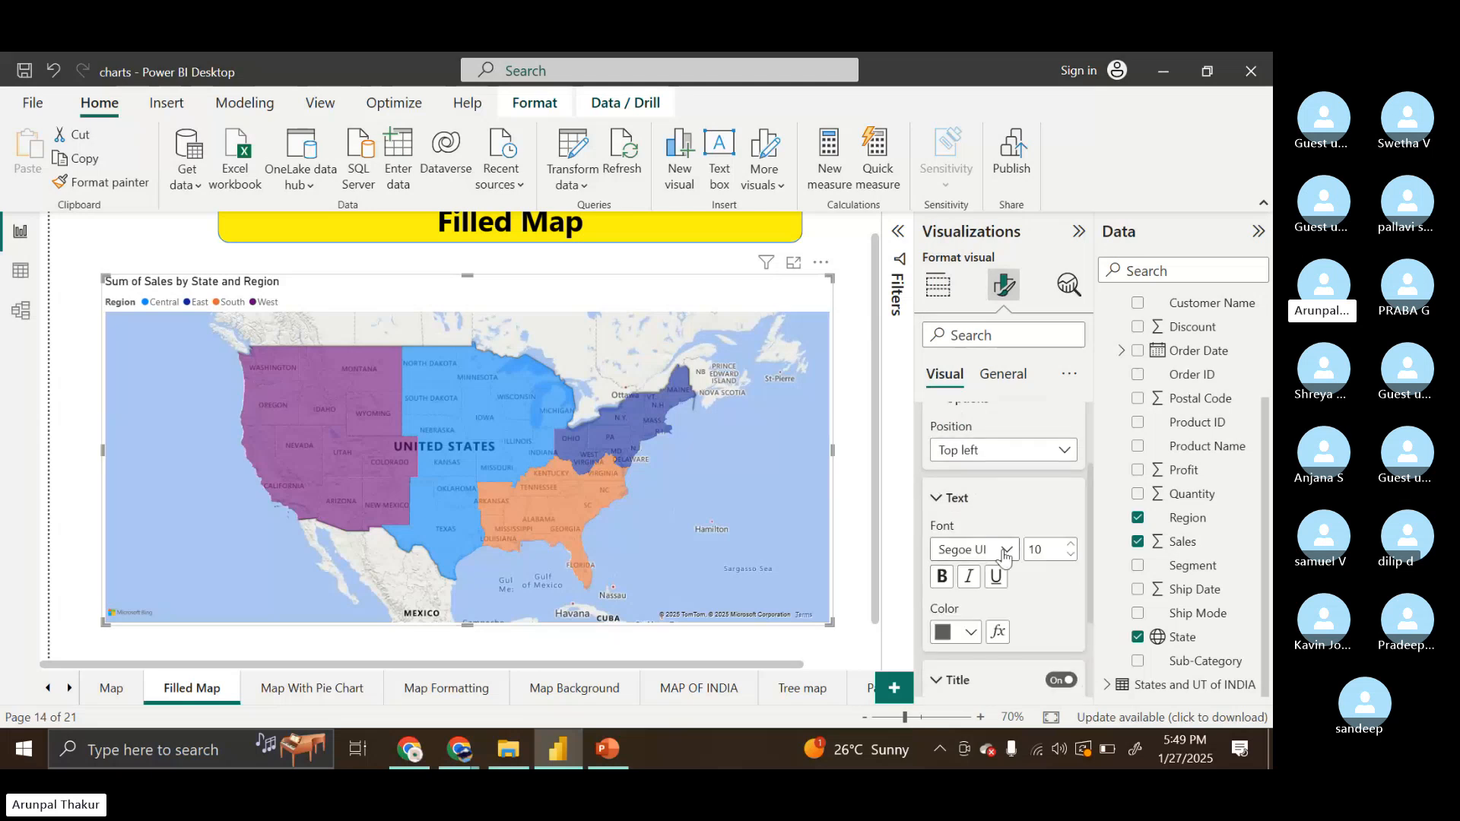
click(941, 576)
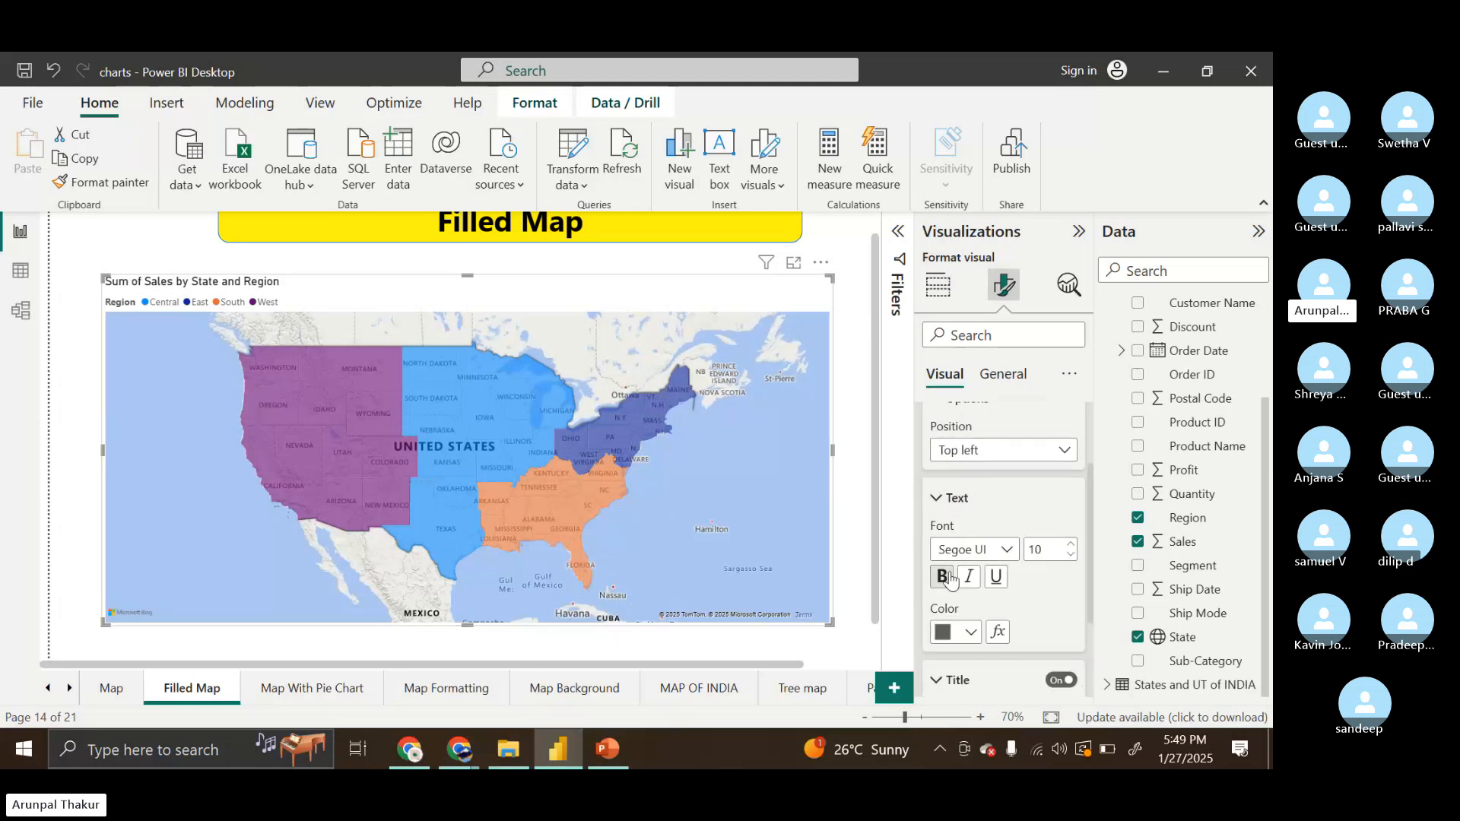
click(985, 549)
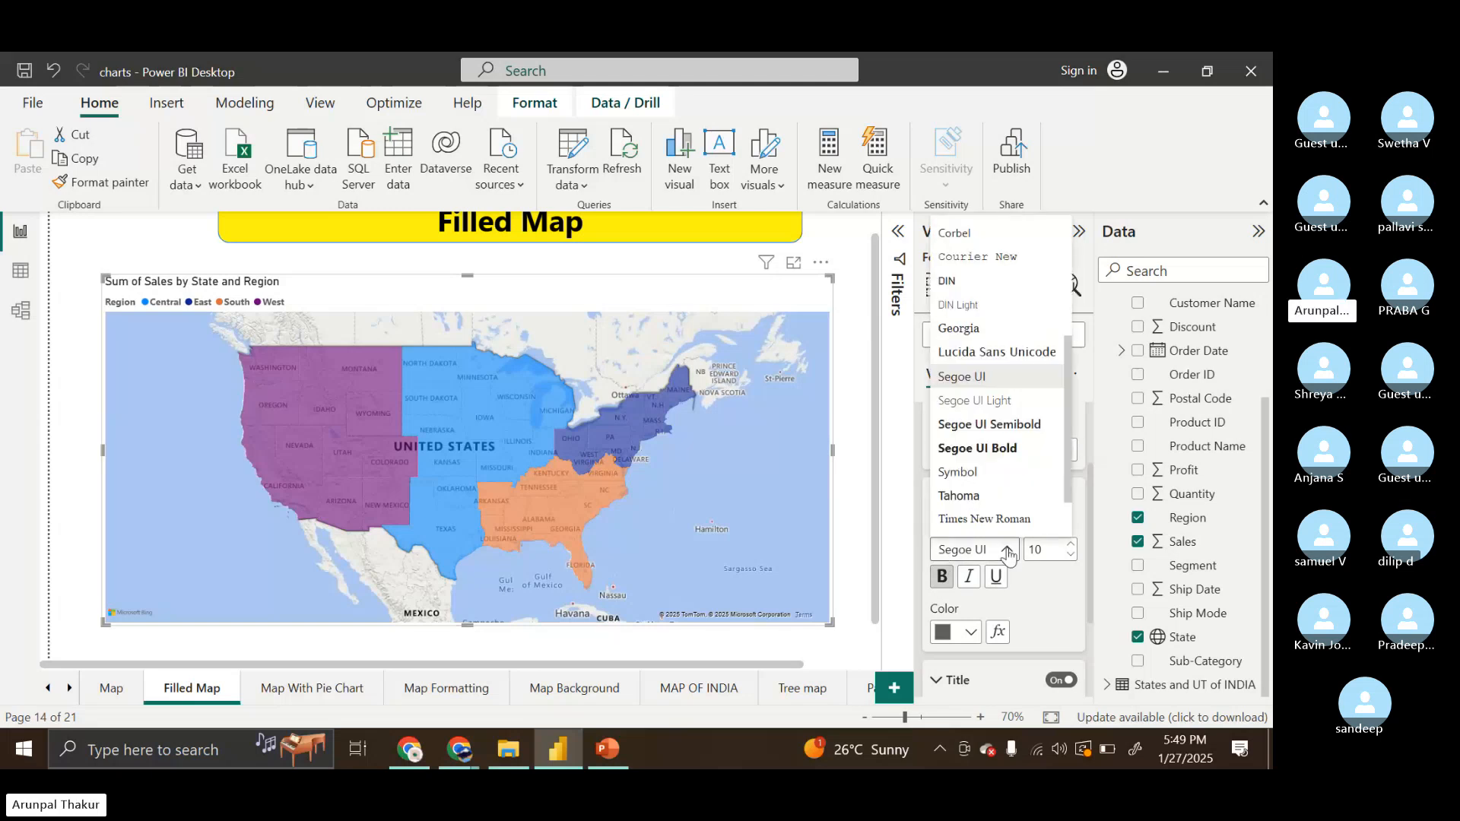
click(980, 519)
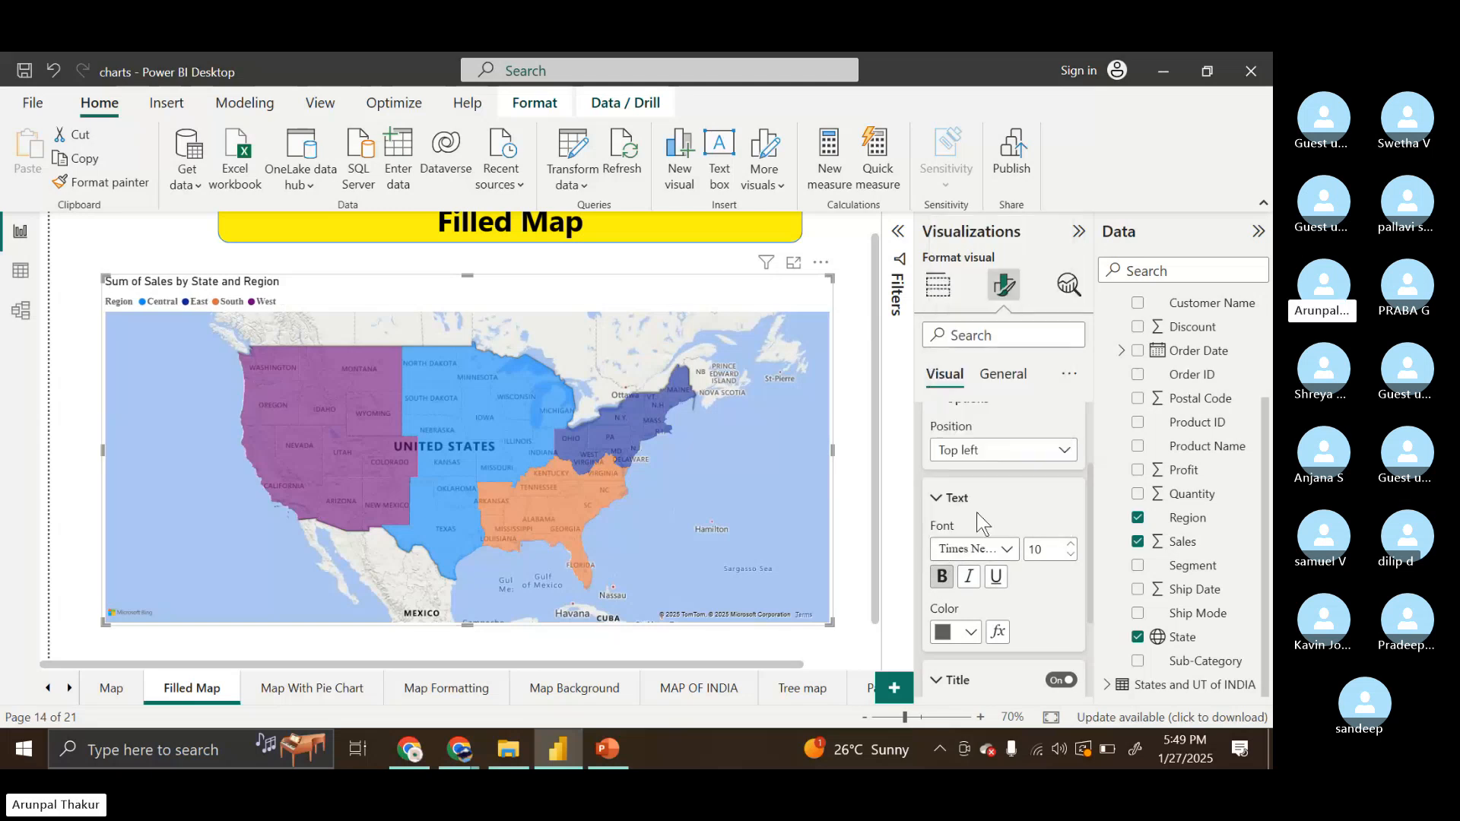
Set the filled map's legend position to Bottom center
scroll(1004, 577, down, 2)
scroll(968, 522, up, 2)
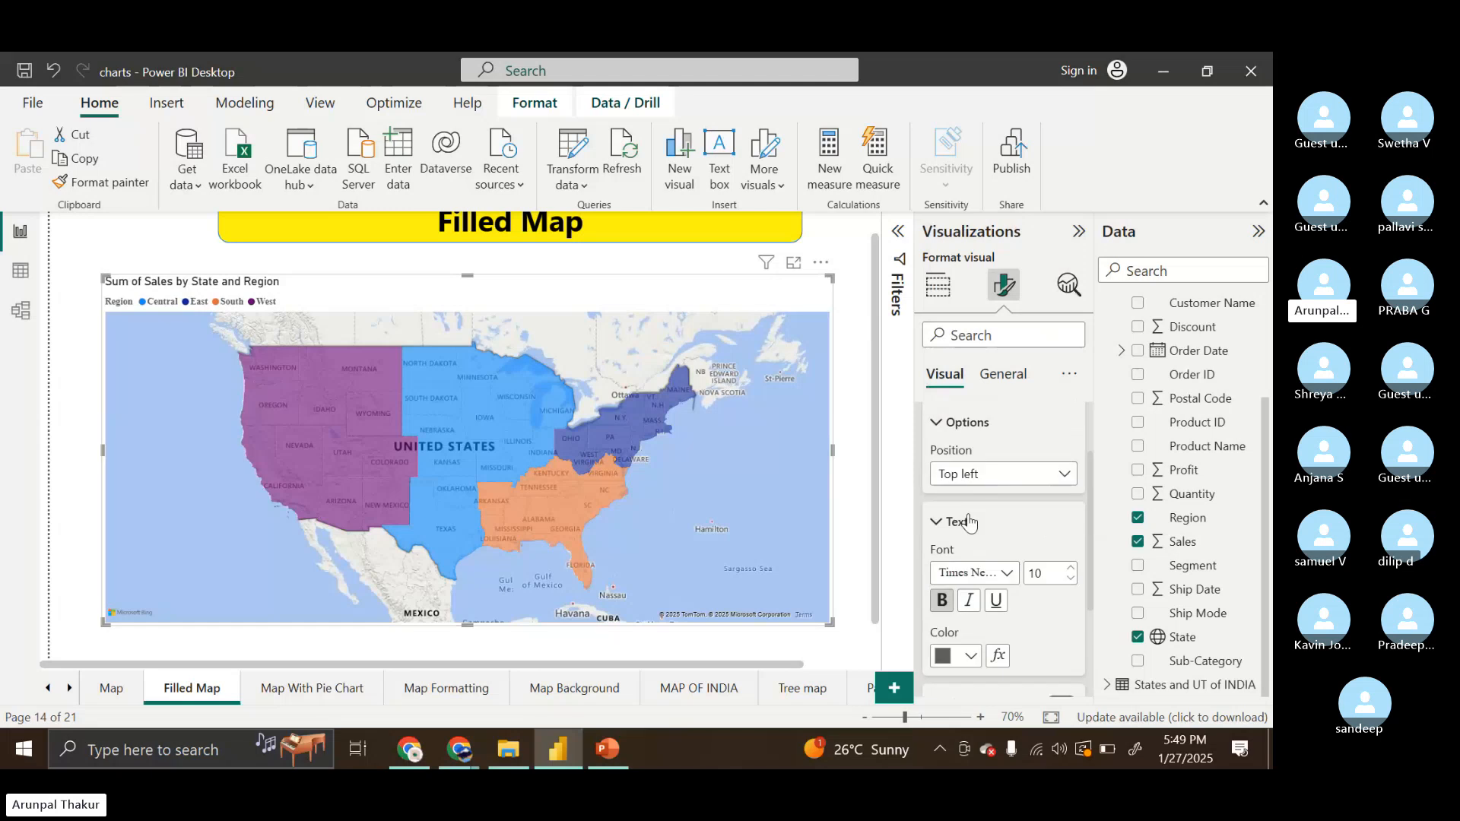
click(1012, 478)
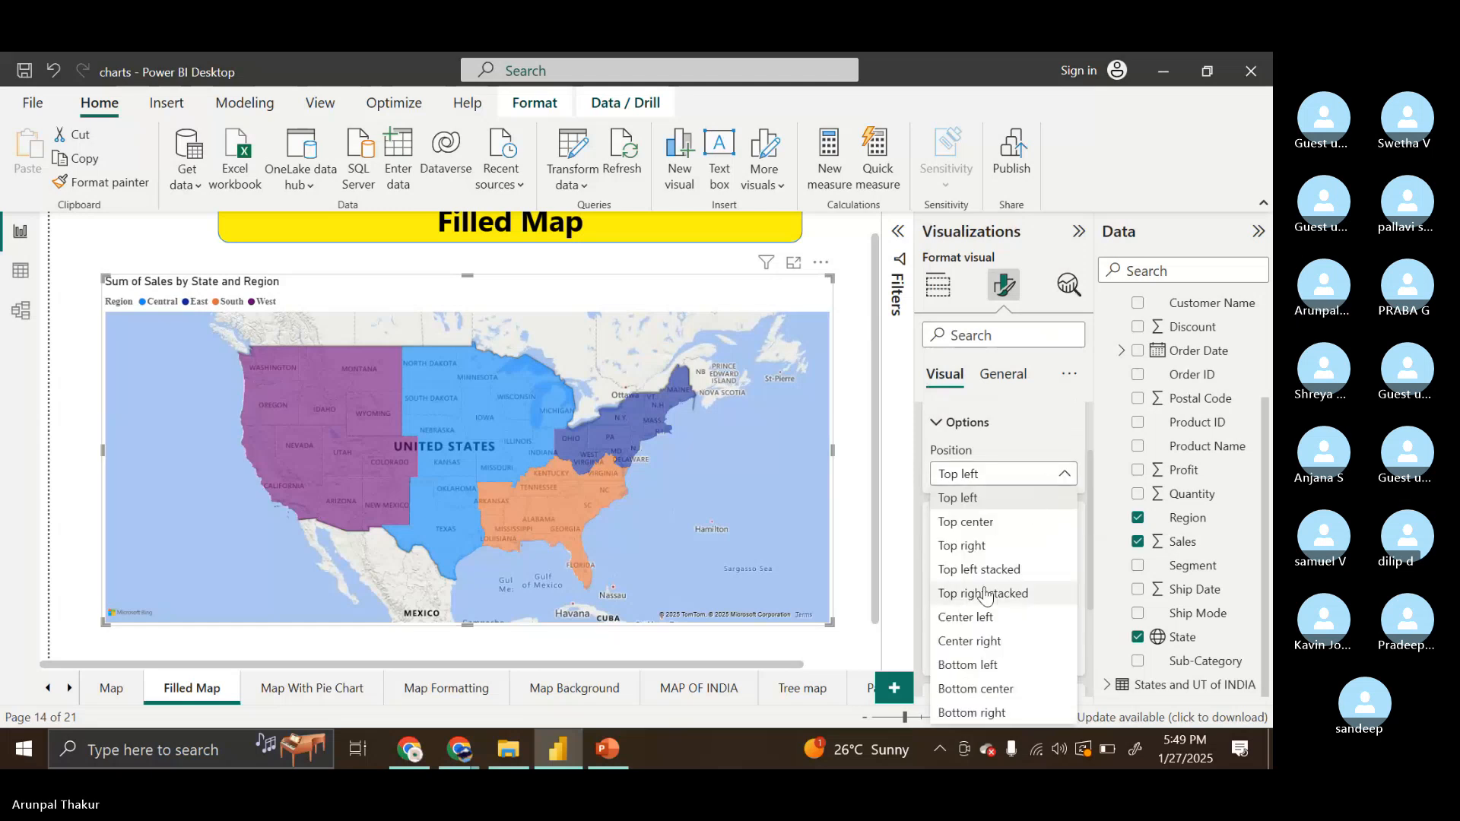
click(979, 689)
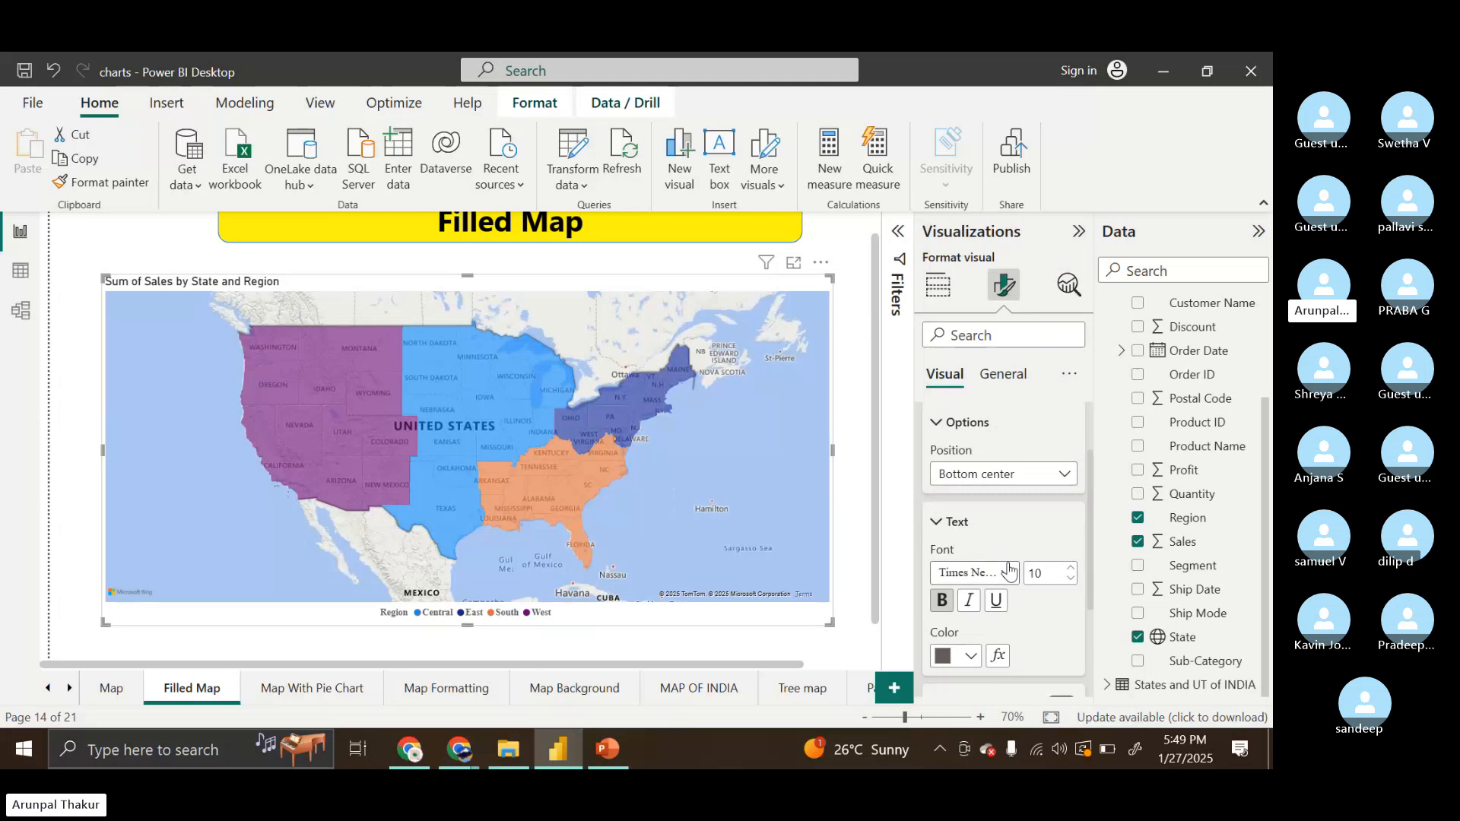
Set the fill colors of the Central region to pink (#E044A7) and the East region to light blue
scroll(1021, 509, down, 3)
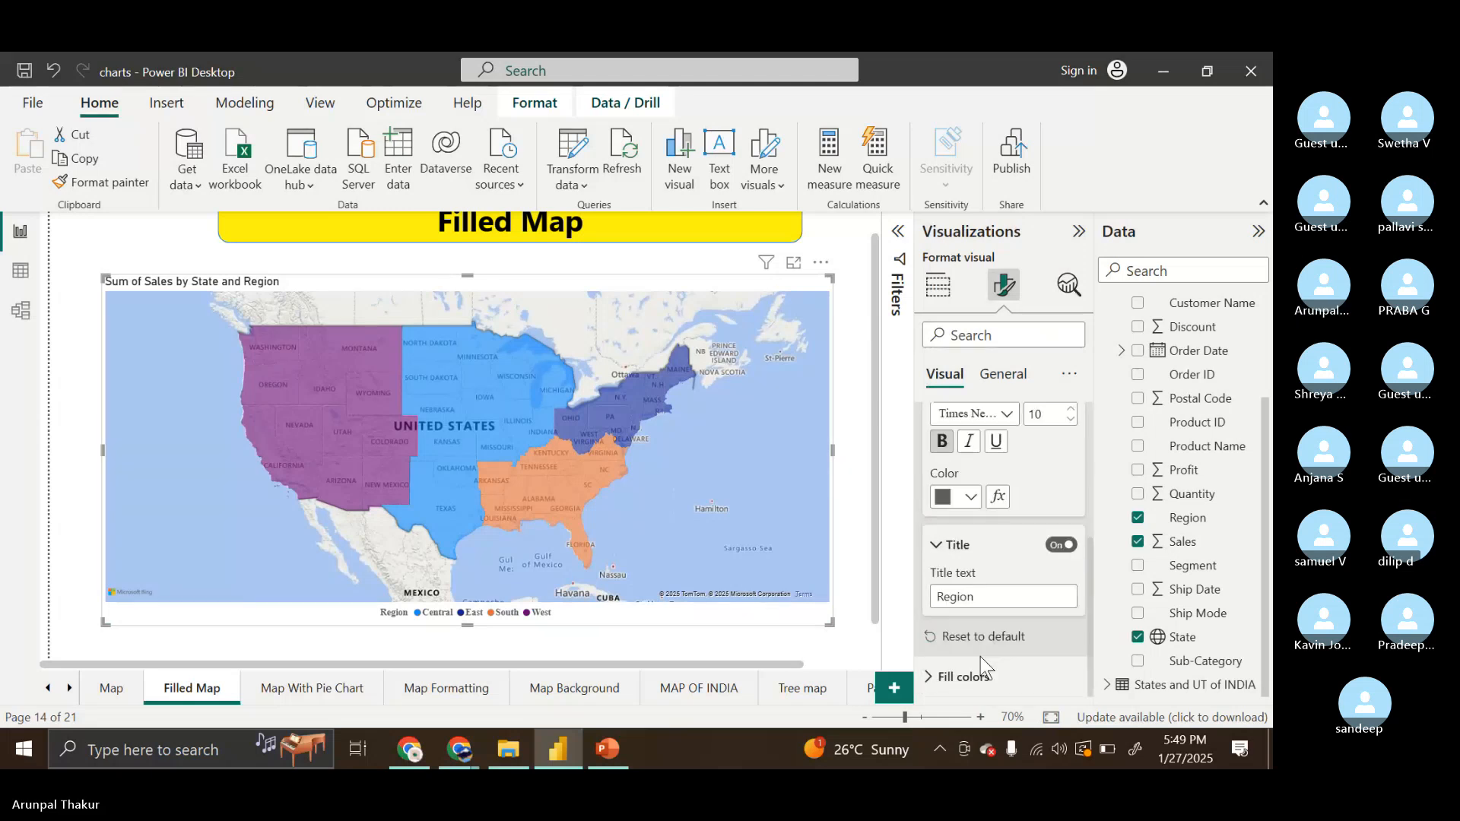
click(967, 679)
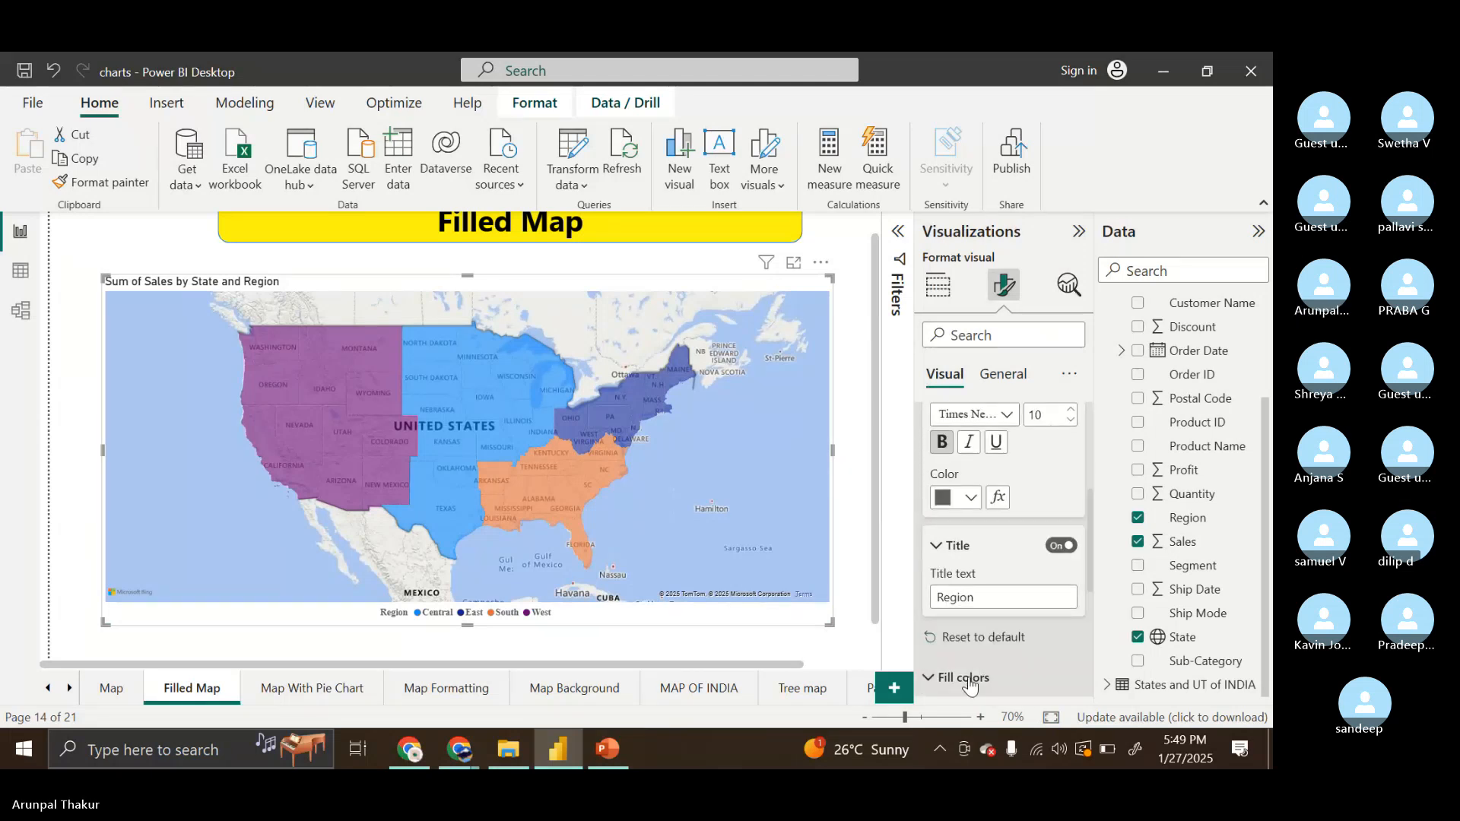
scroll(969, 669, down, 3)
click(966, 482)
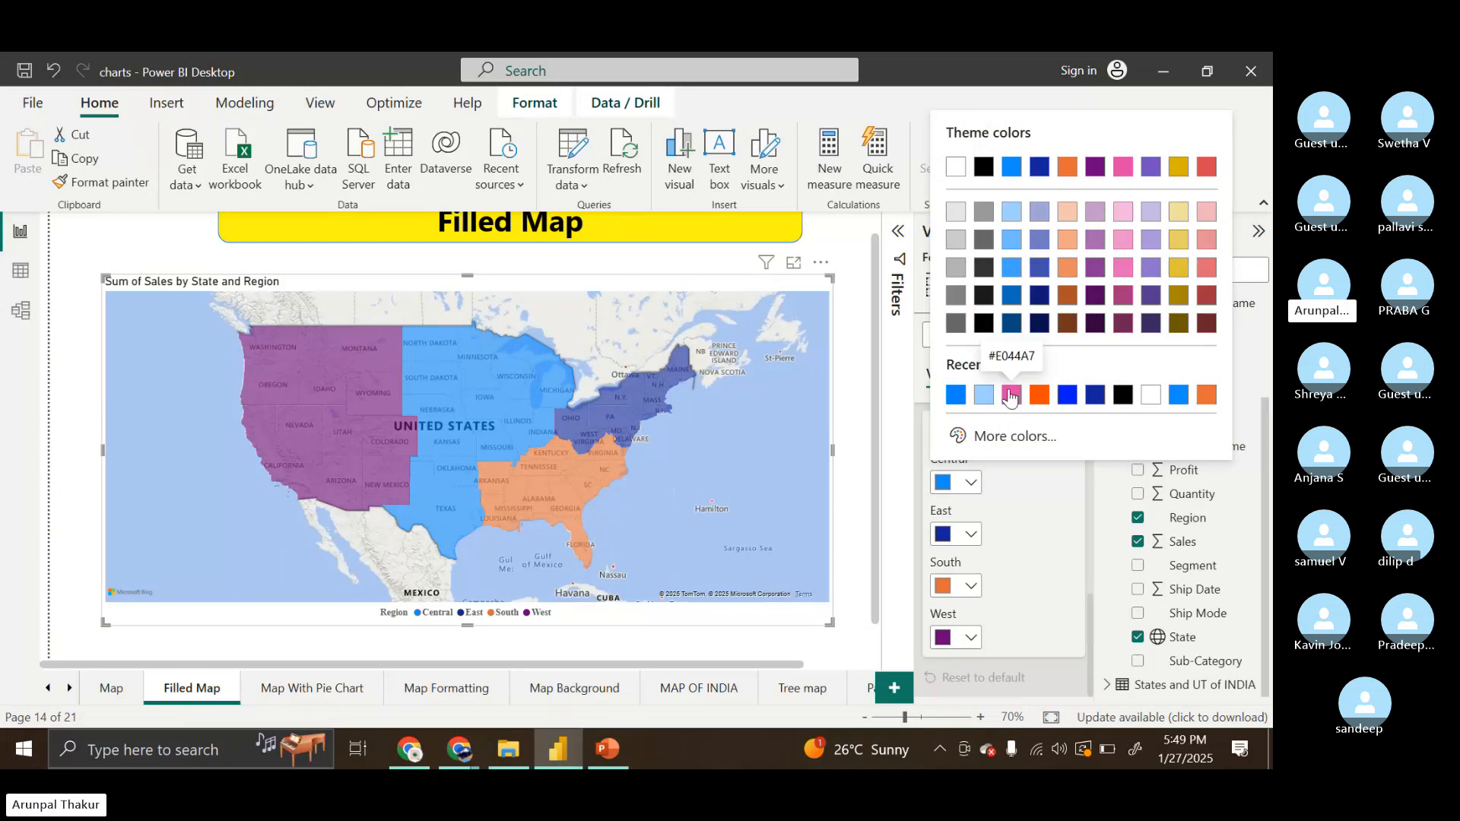
click(1010, 395)
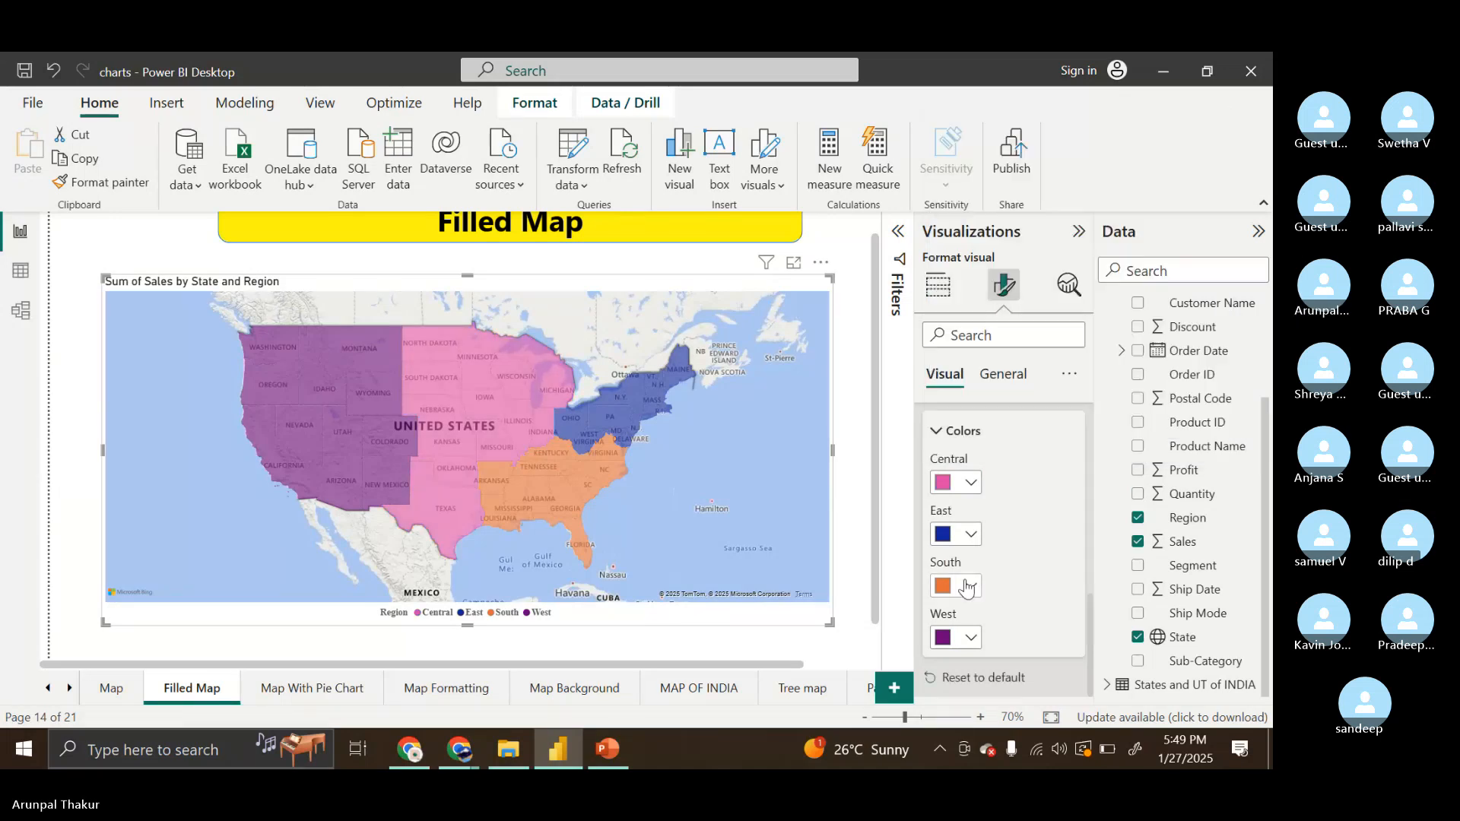
click(967, 587)
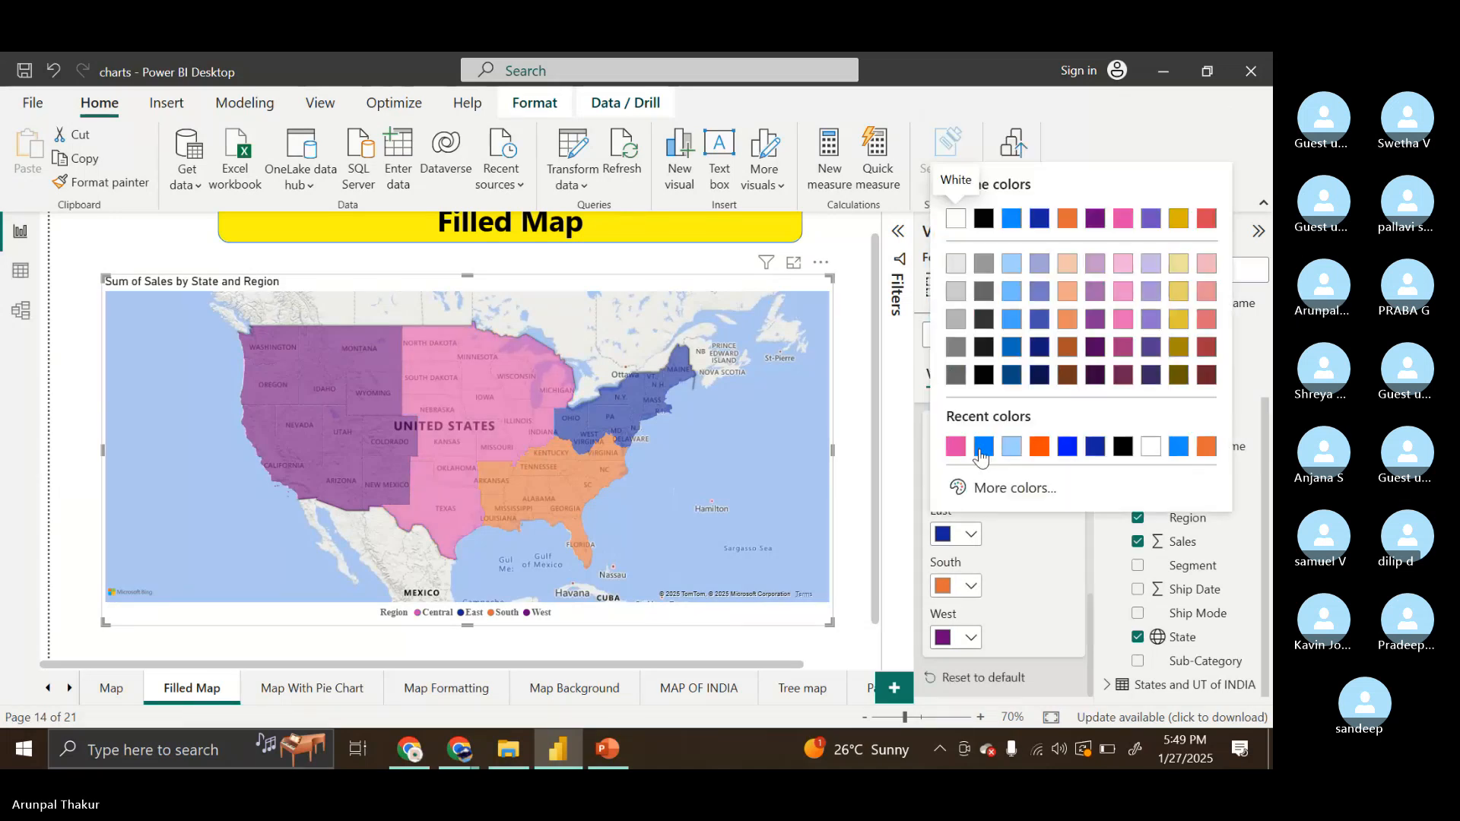
click(983, 449)
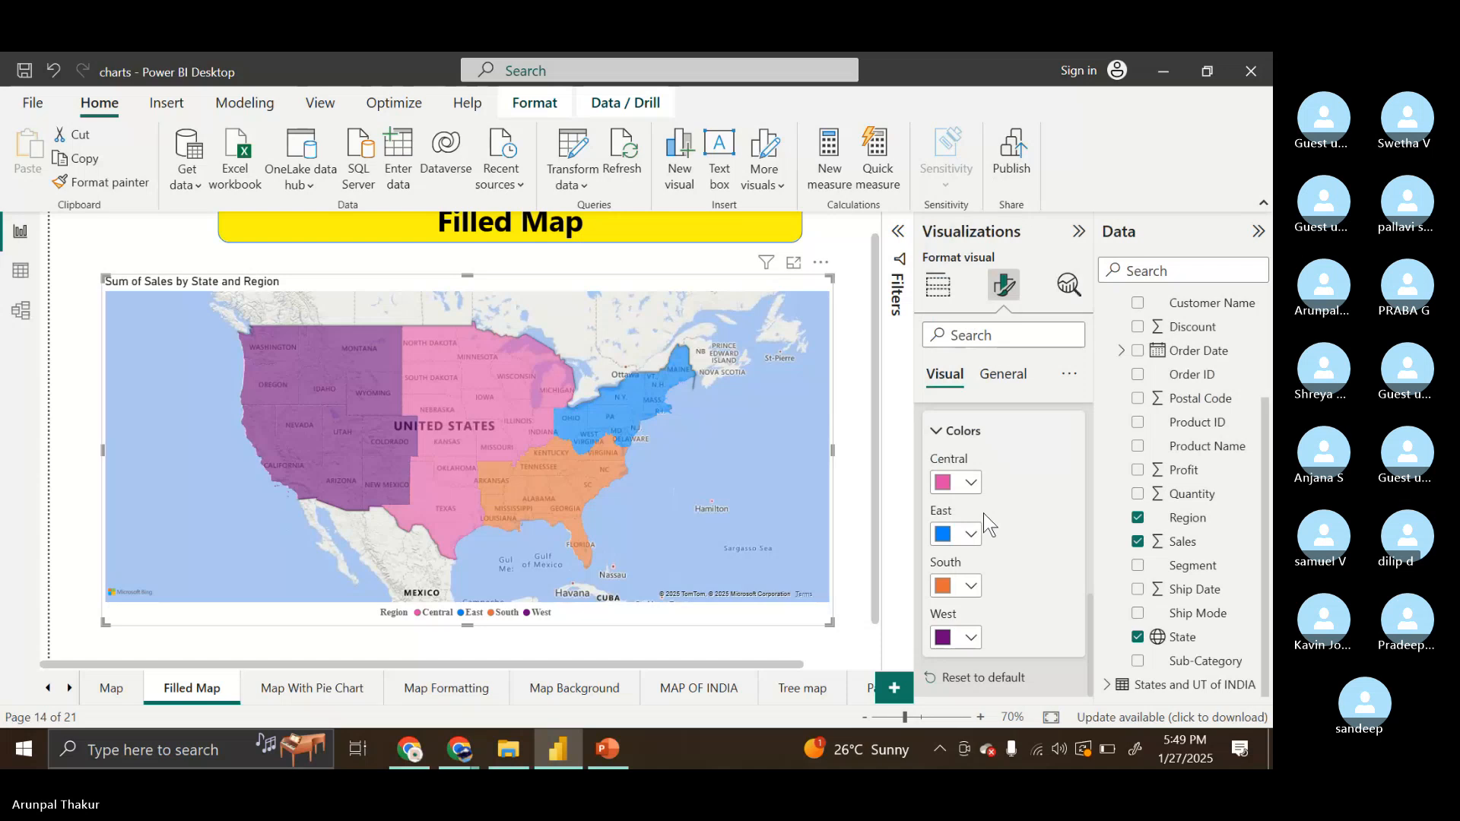
Set the fill colors of the South region to bright orange and the West region to dark blue
click(967, 586)
click(1023, 473)
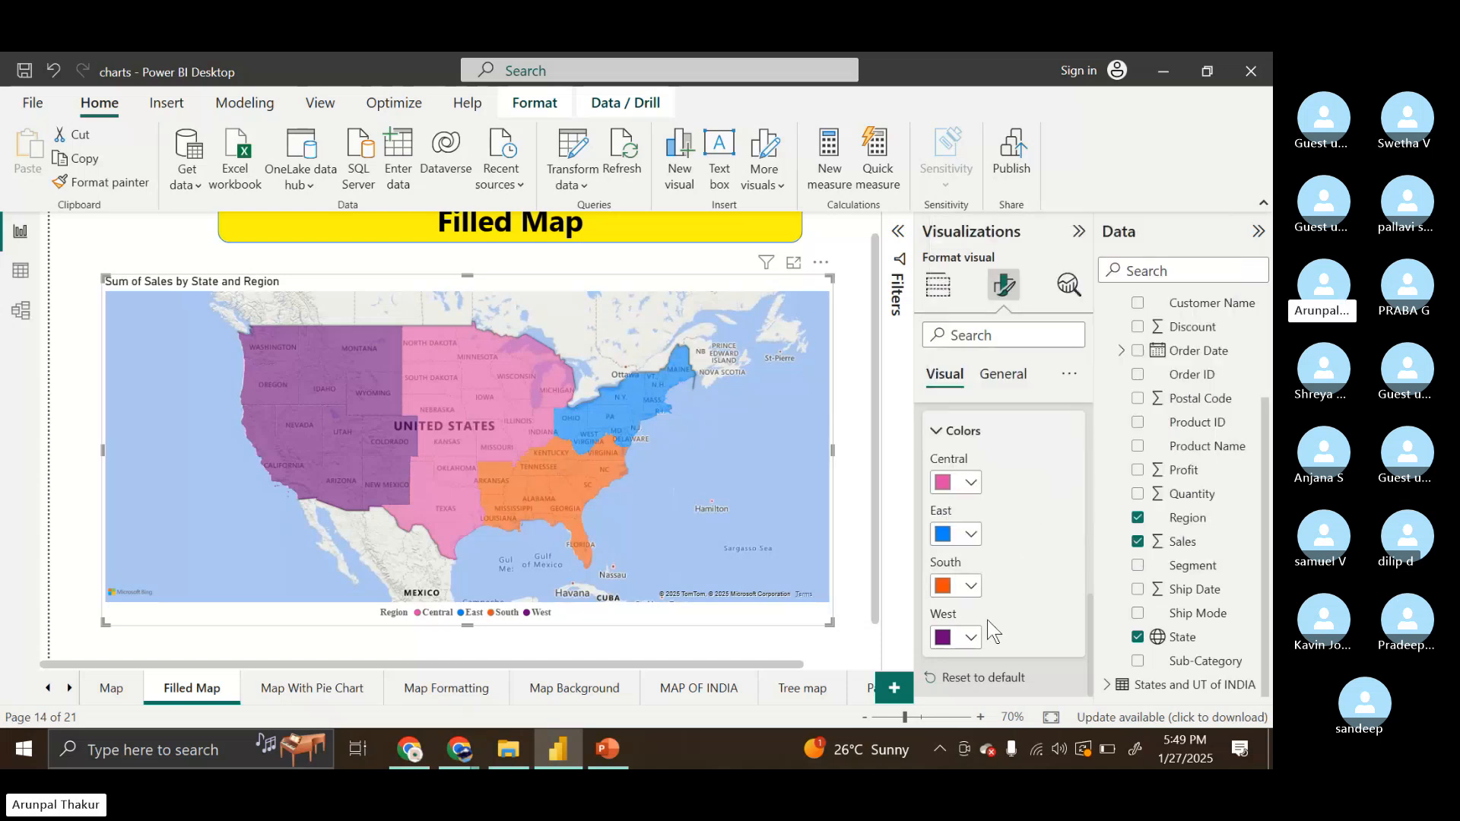
click(974, 634)
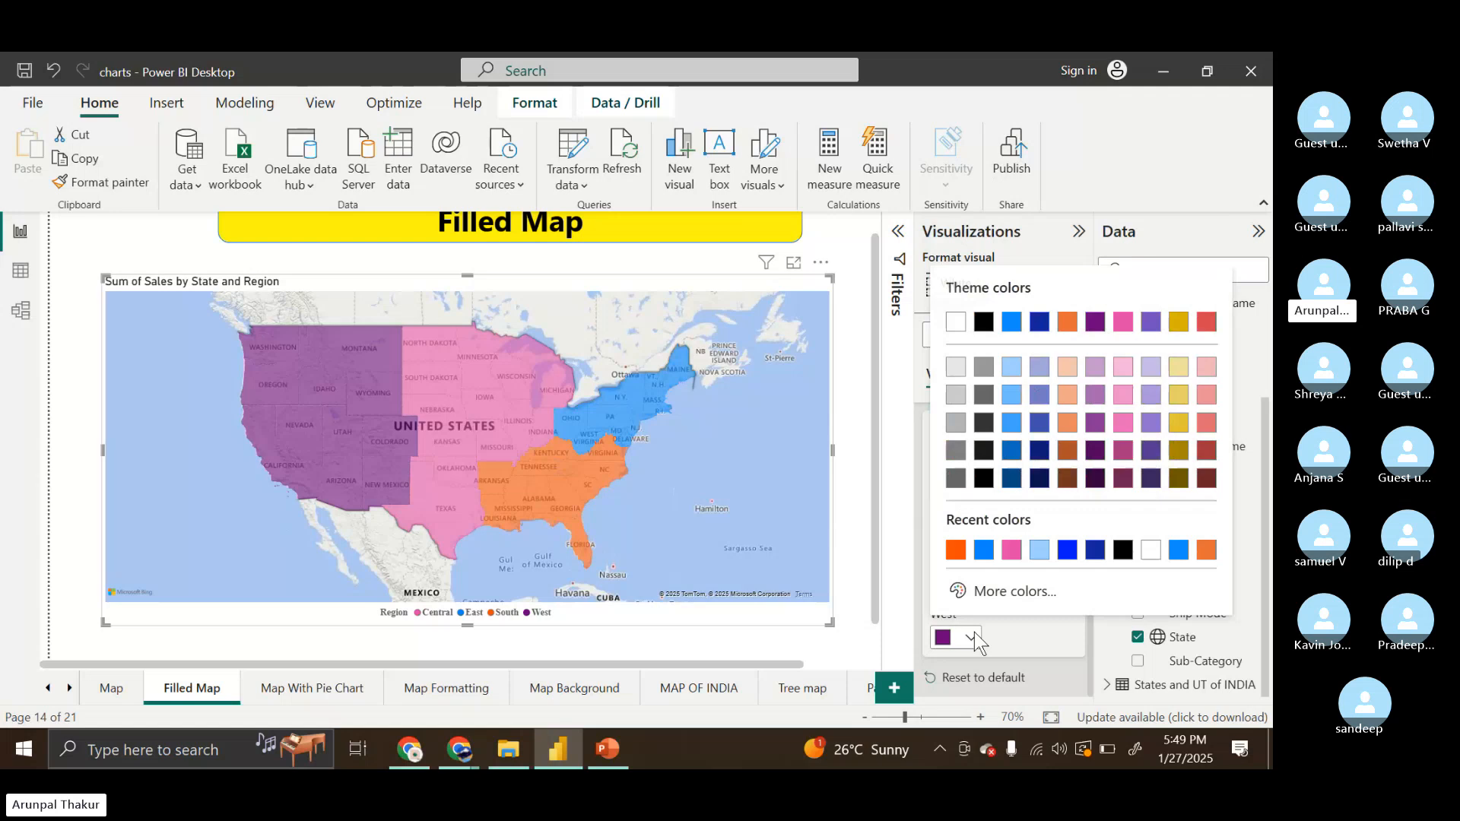
click(1093, 549)
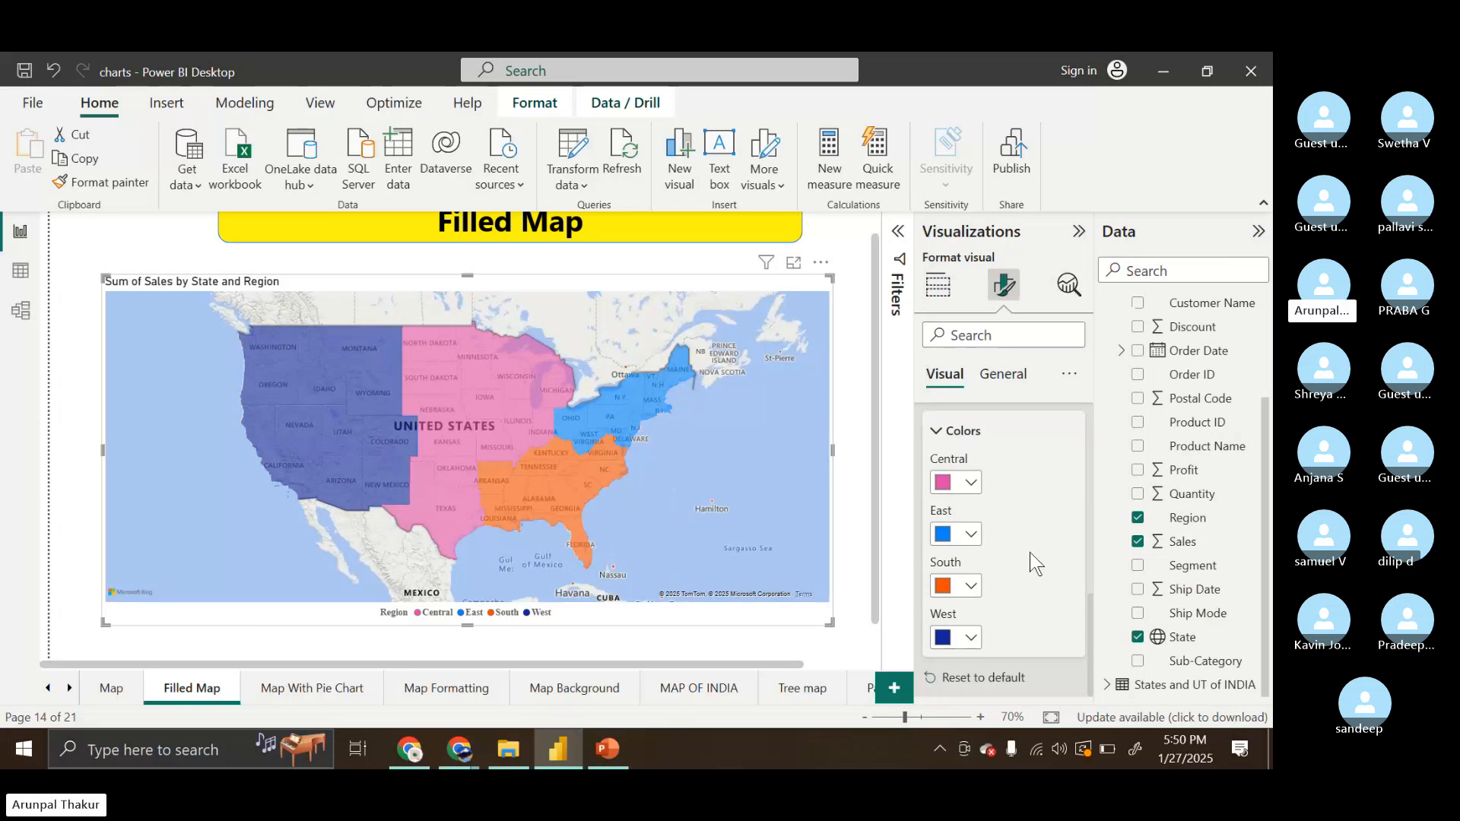
Format the filled map's title as italic black text with centered horizontal alignment
scroll(1016, 504, up, 5)
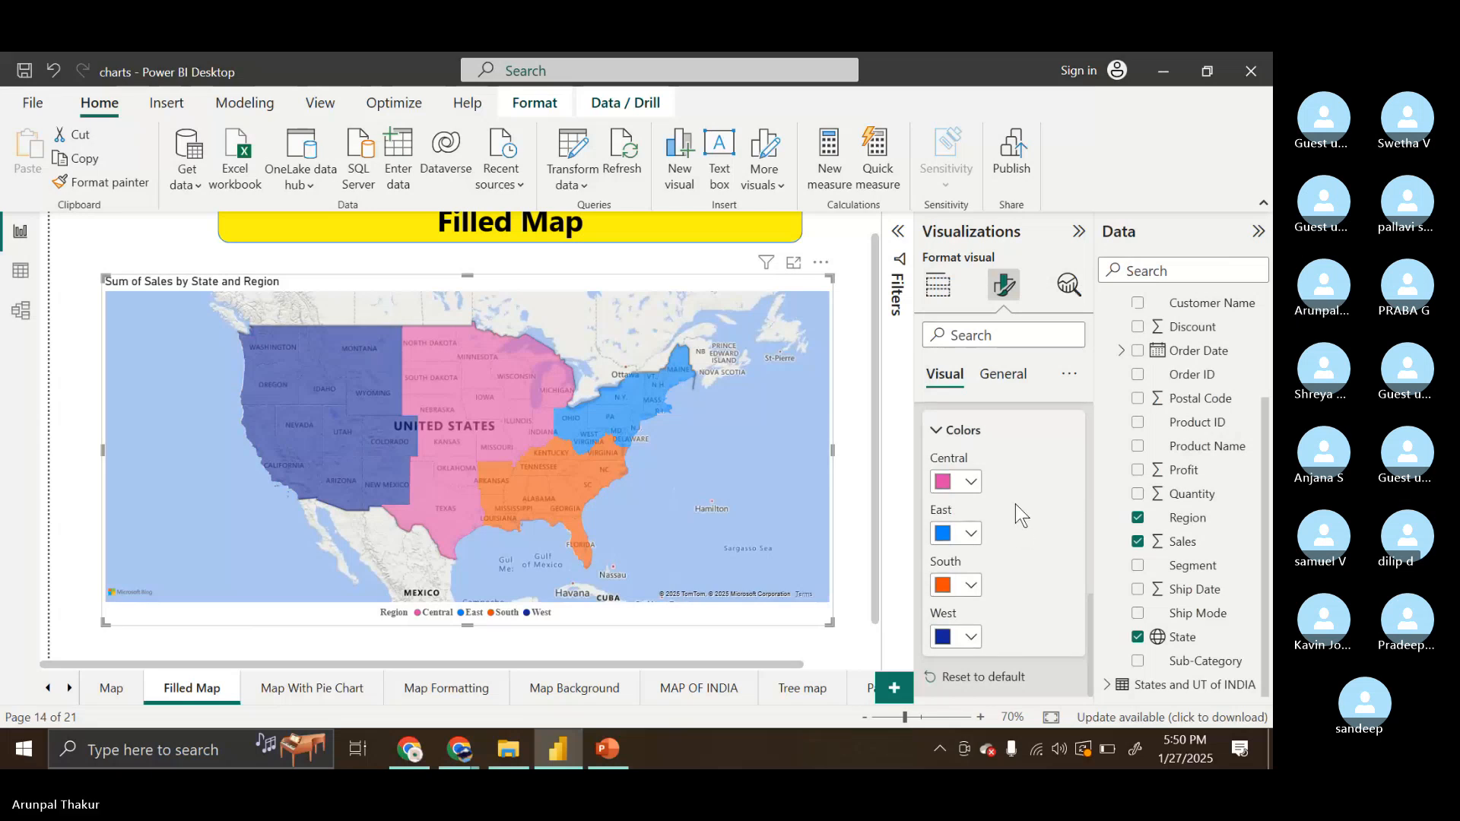
click(1001, 385)
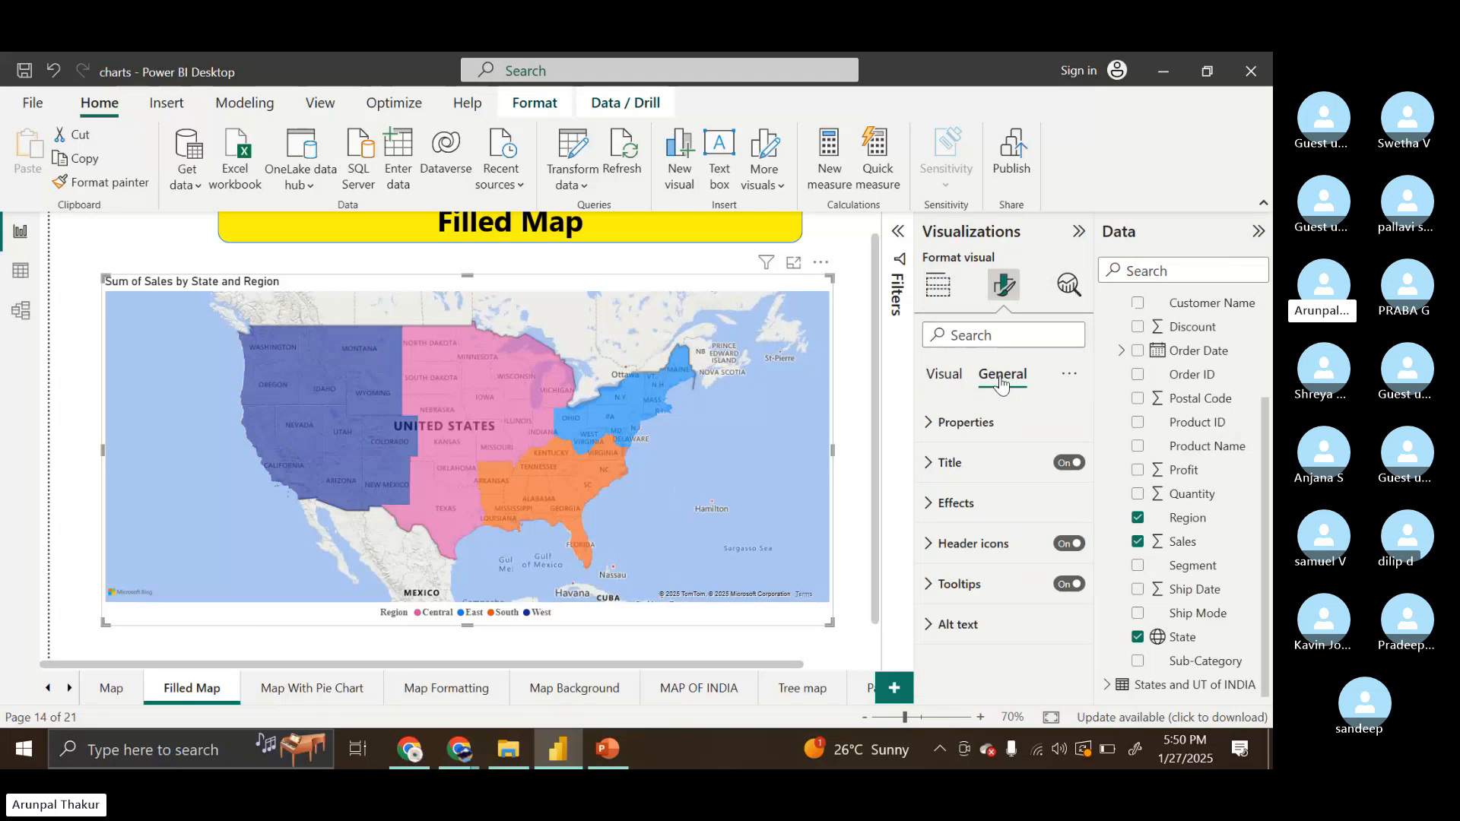
click(978, 461)
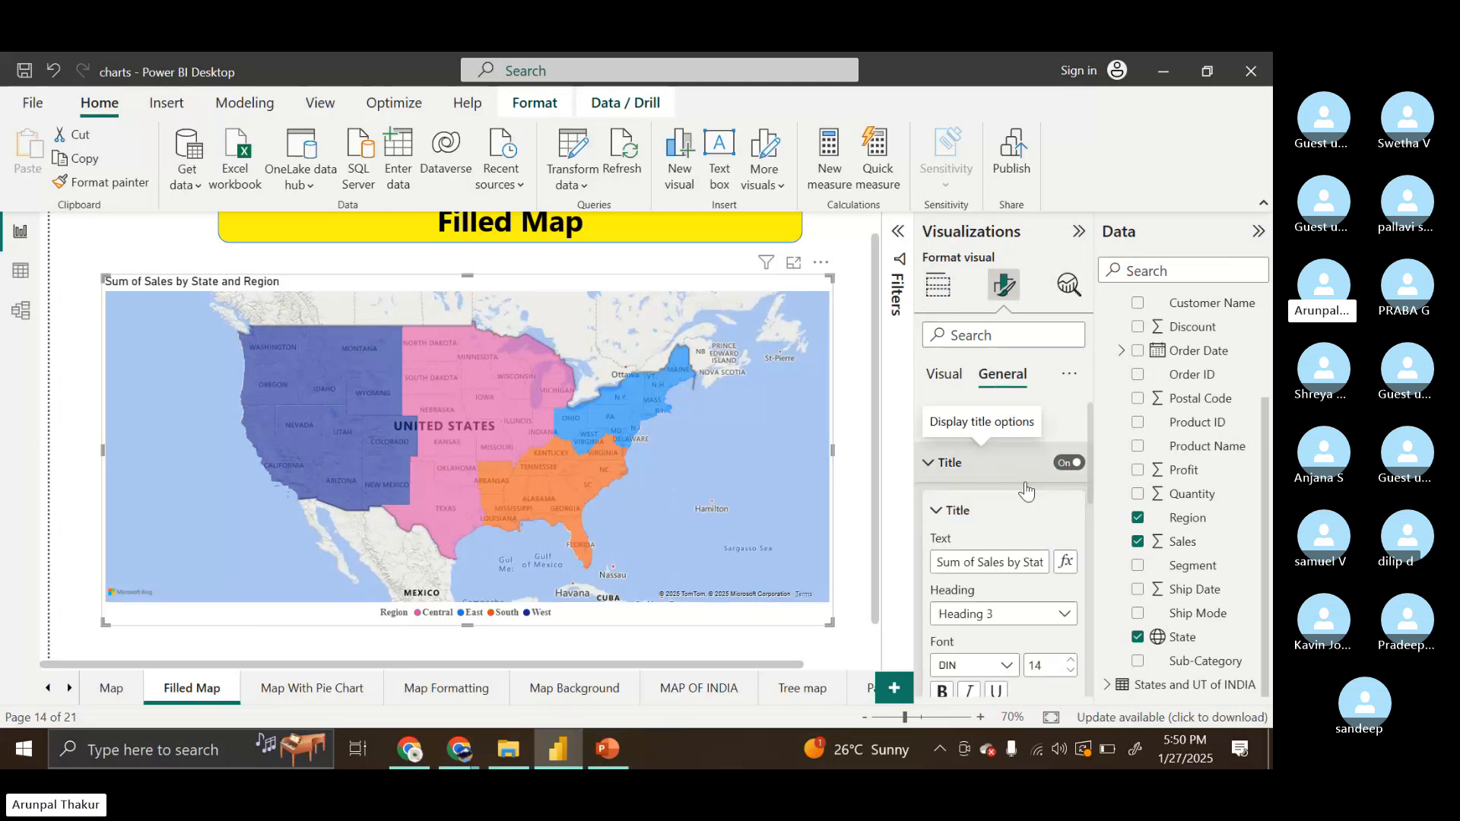
scroll(1000, 628, down, 1)
scroll(1001, 628, down, 1)
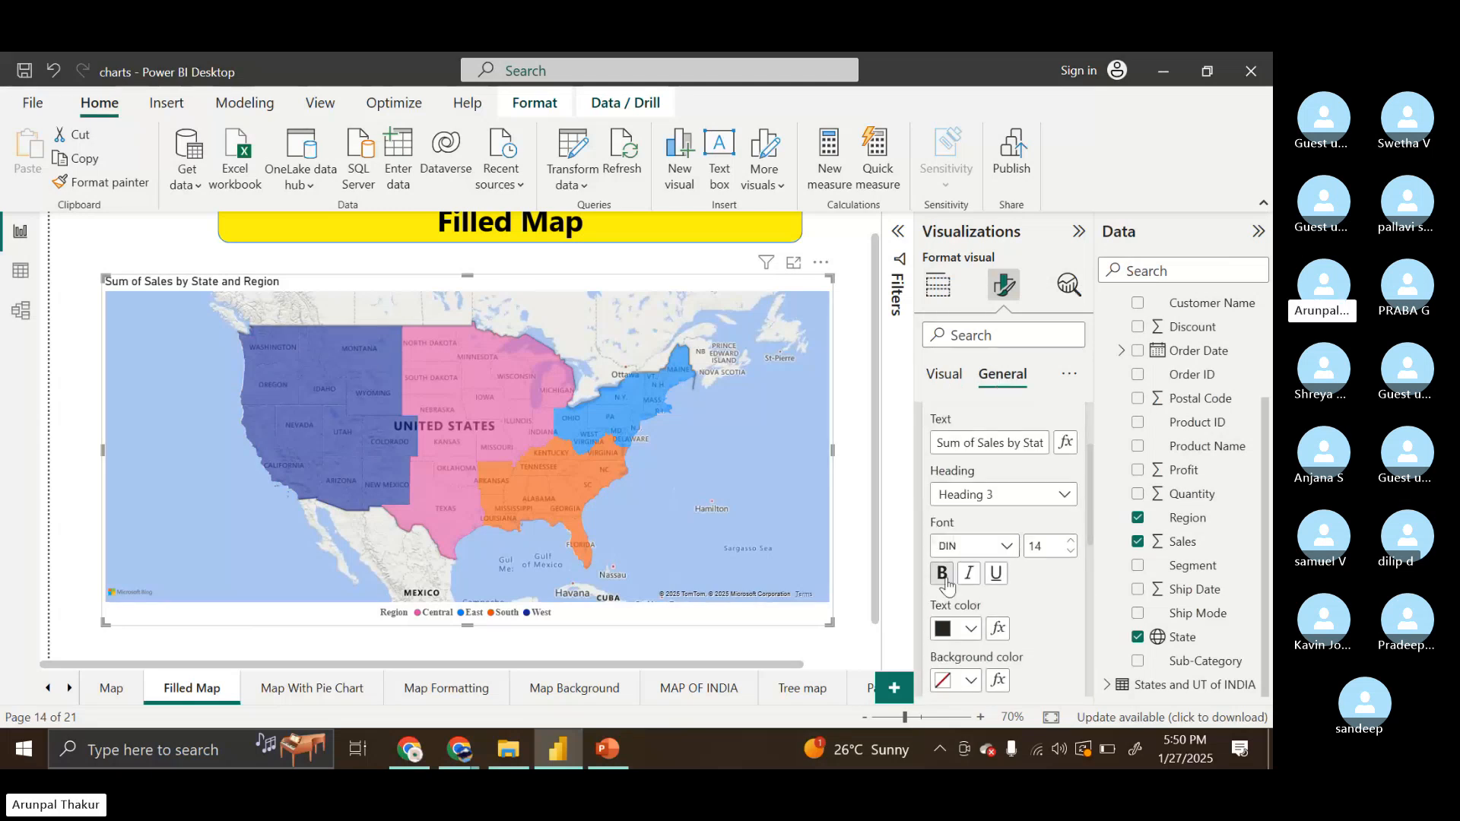
click(968, 573)
click(971, 628)
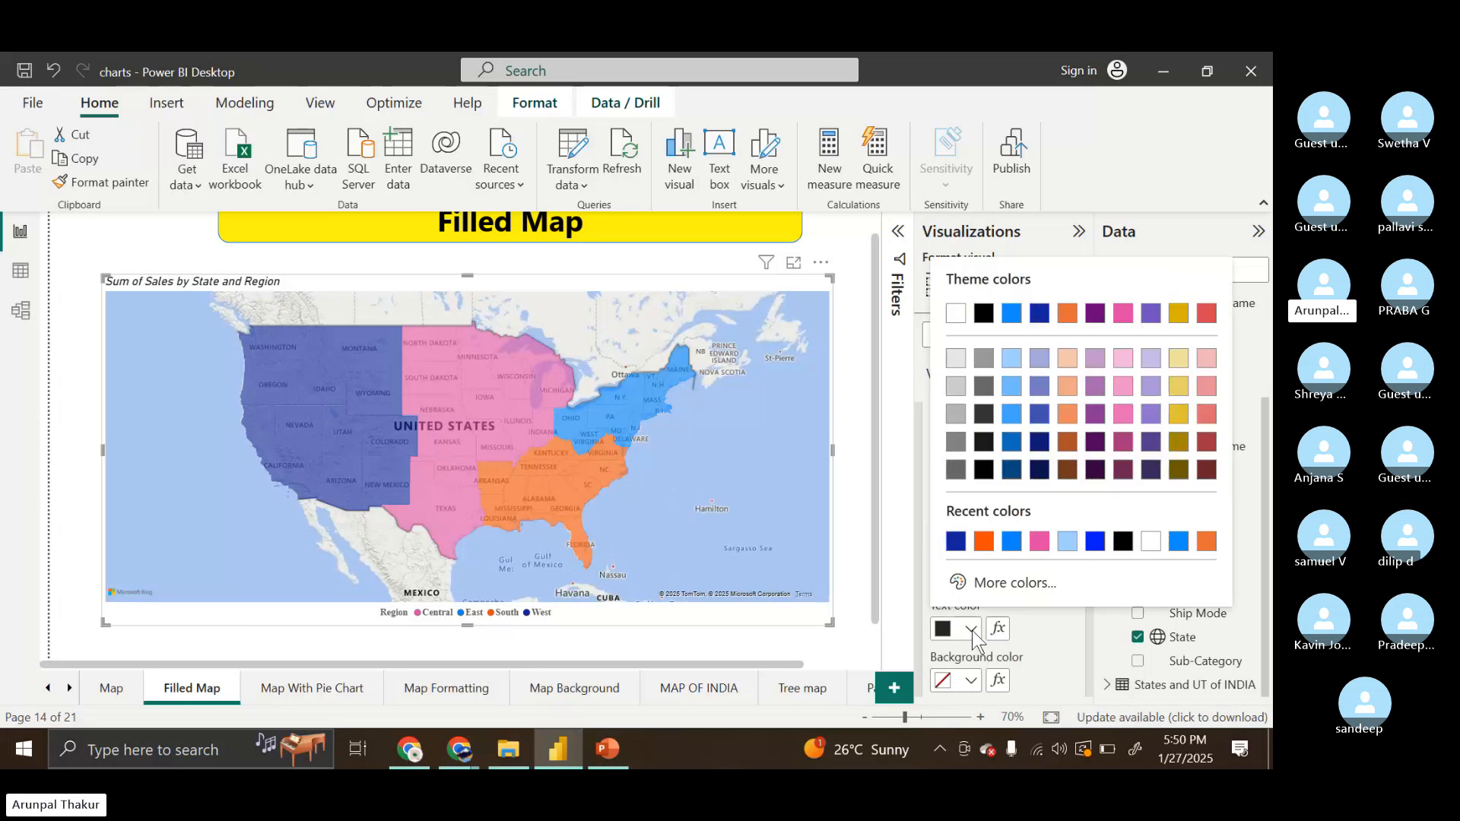
click(1125, 543)
scroll(971, 643, down, 2)
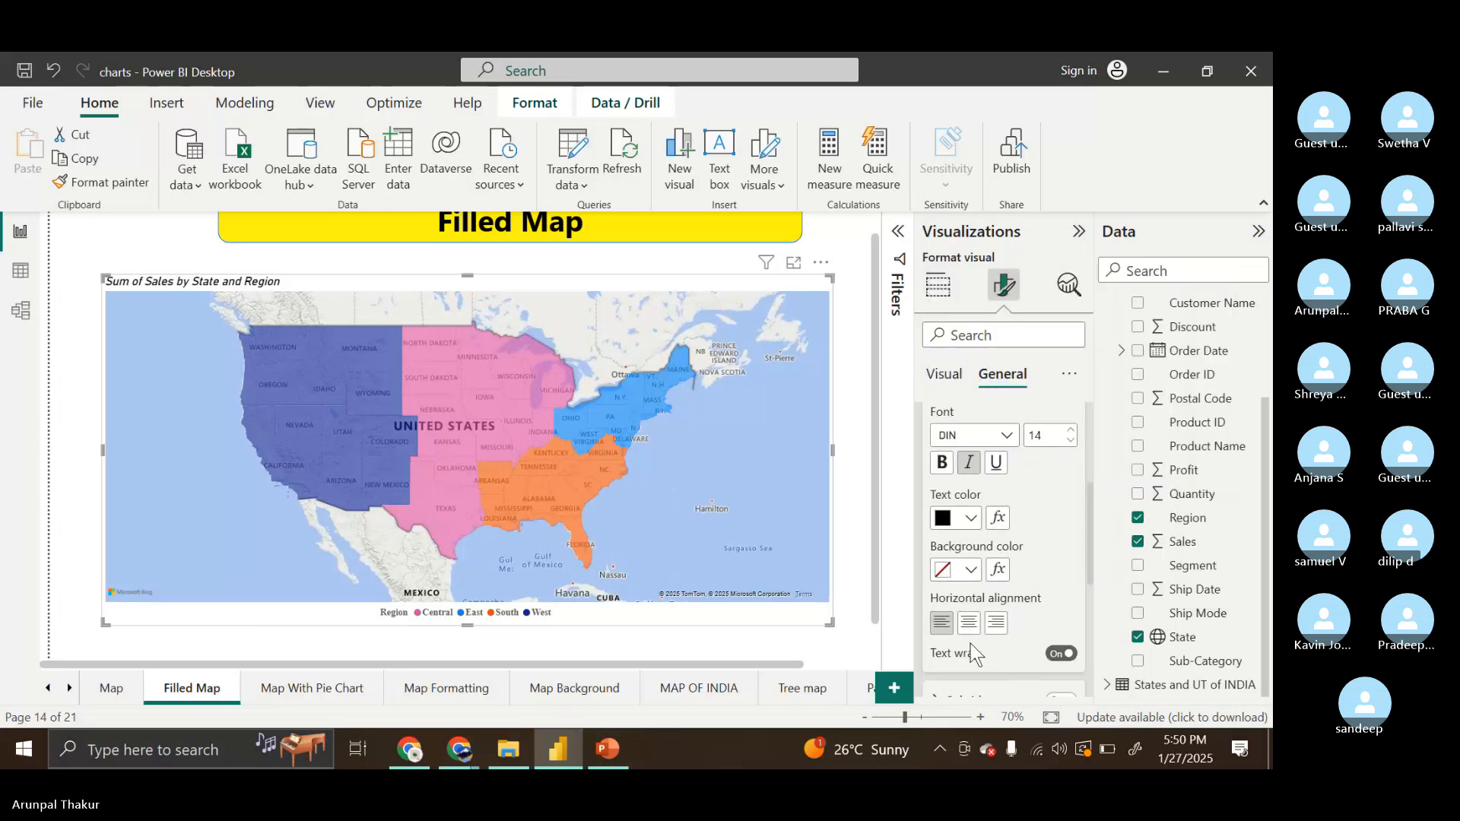
click(969, 625)
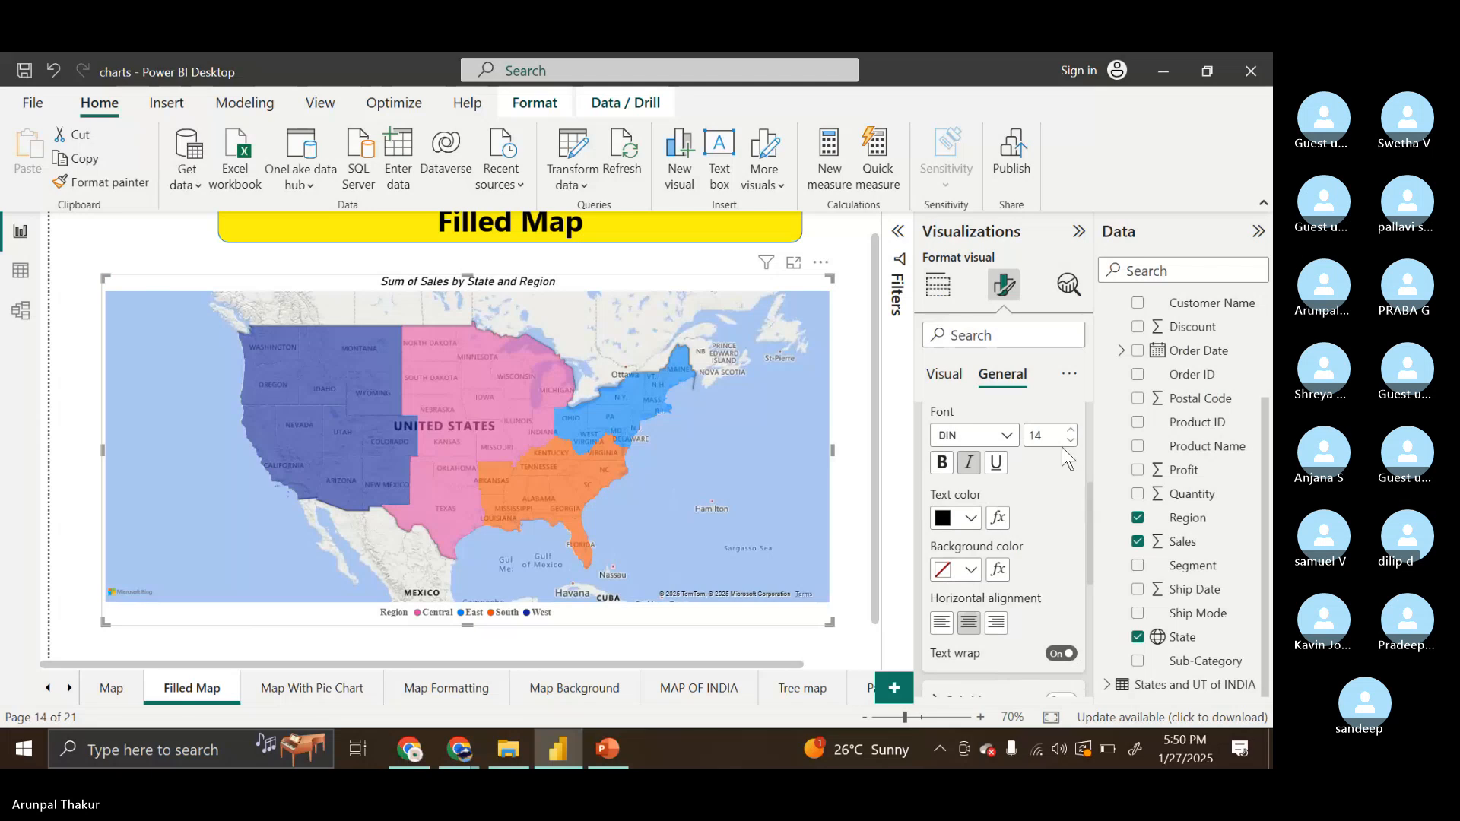
Set the filled map title's font to Times New Roman
click(981, 435)
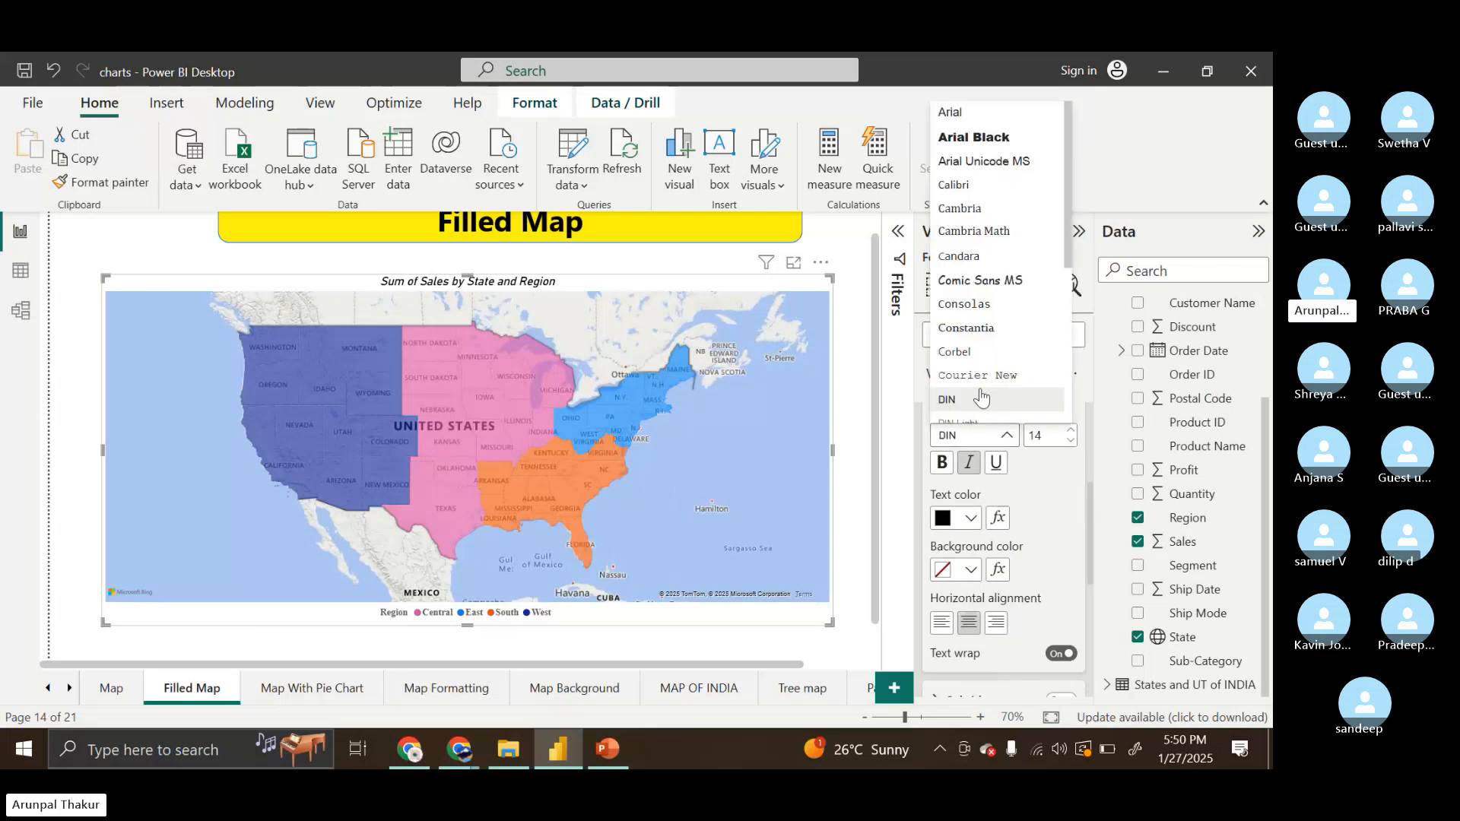
scroll(981, 391, down, 4)
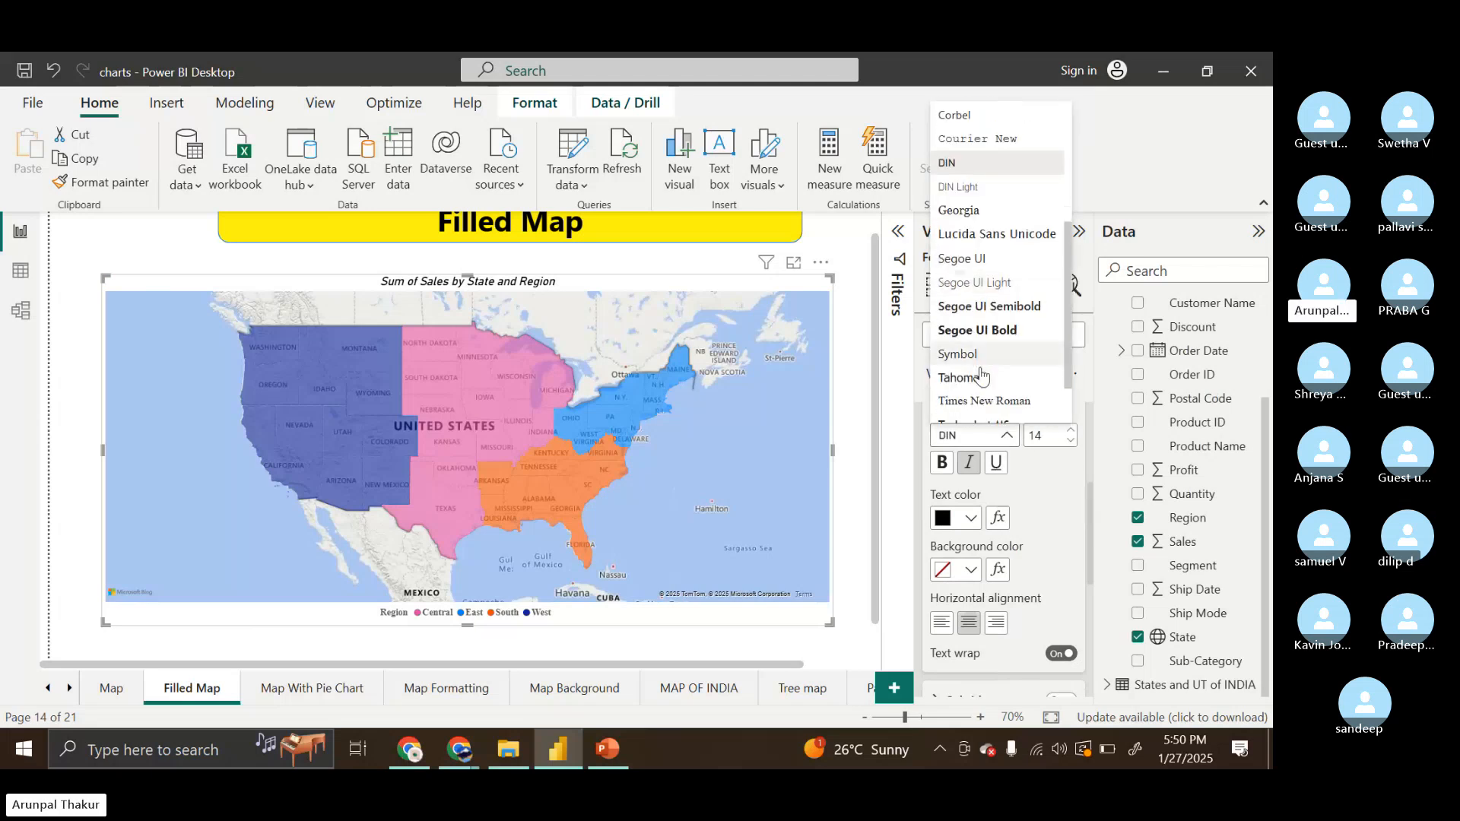
scroll(981, 376, down, 2)
click(981, 357)
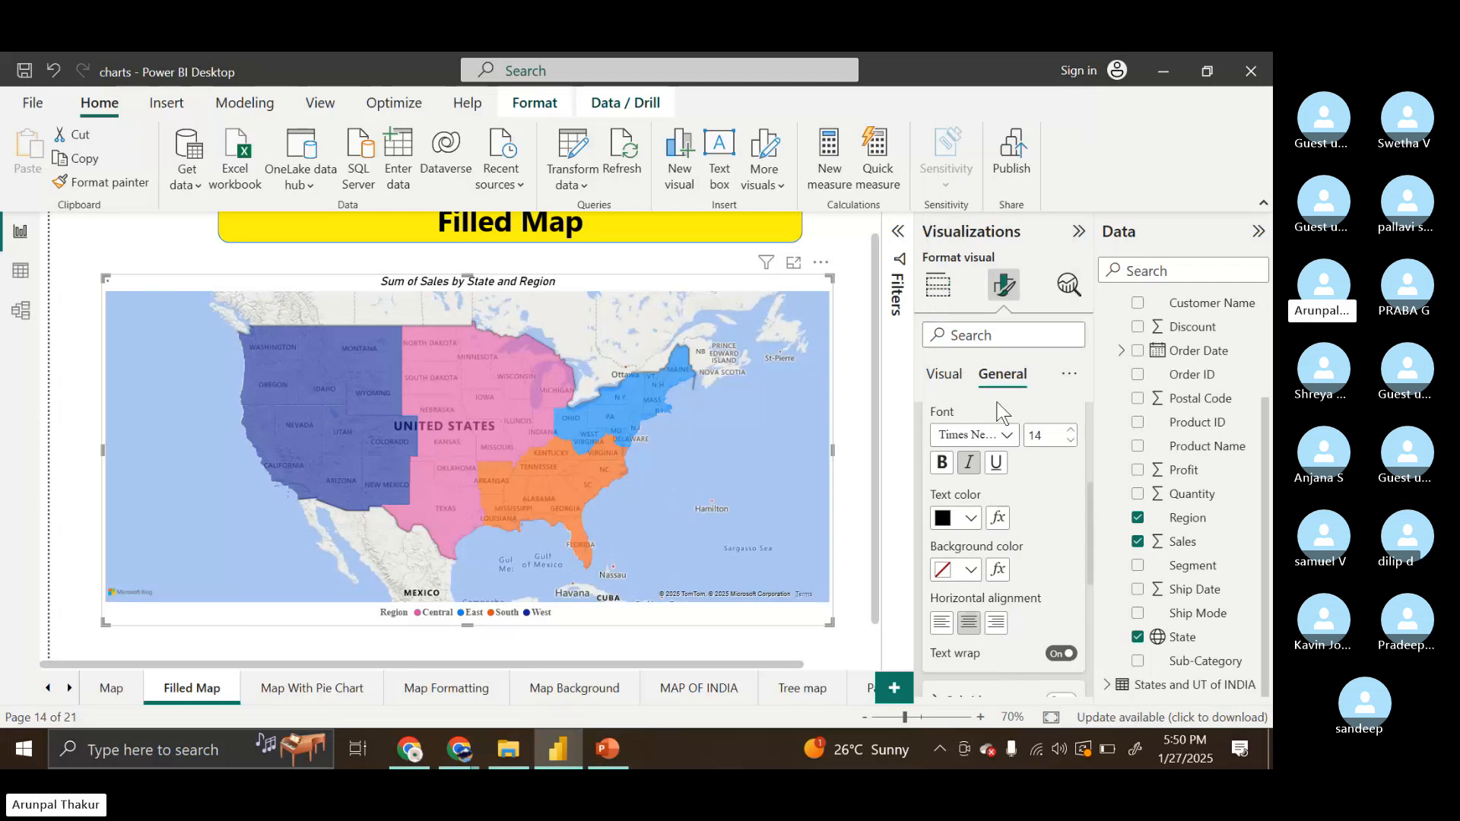
Increase the filled map title's font size to 20 and make it bold
click(1069, 432)
click(1069, 432)
click(1068, 432)
click(1068, 432)
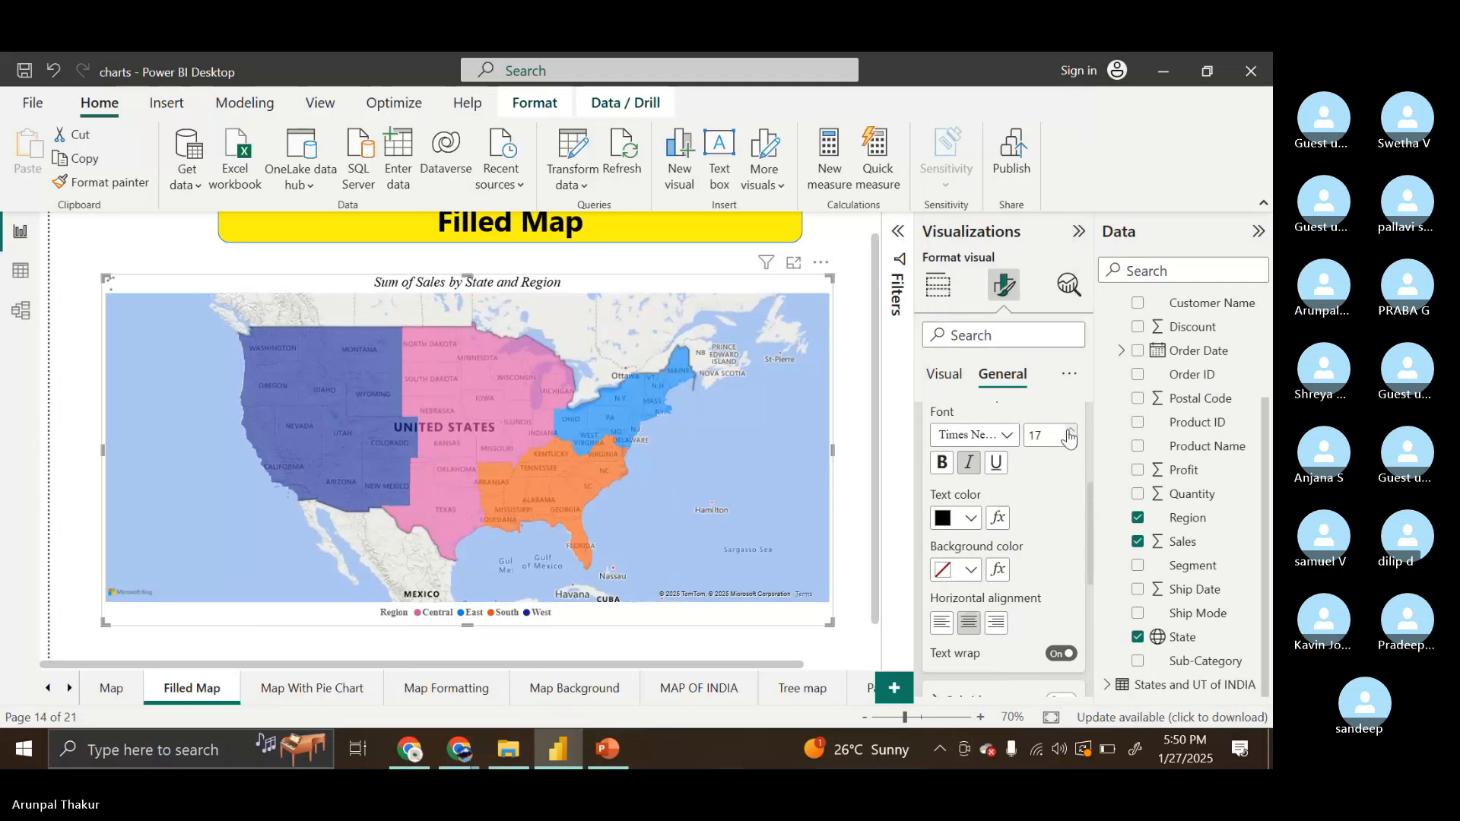
click(1068, 432)
click(1069, 432)
click(1068, 432)
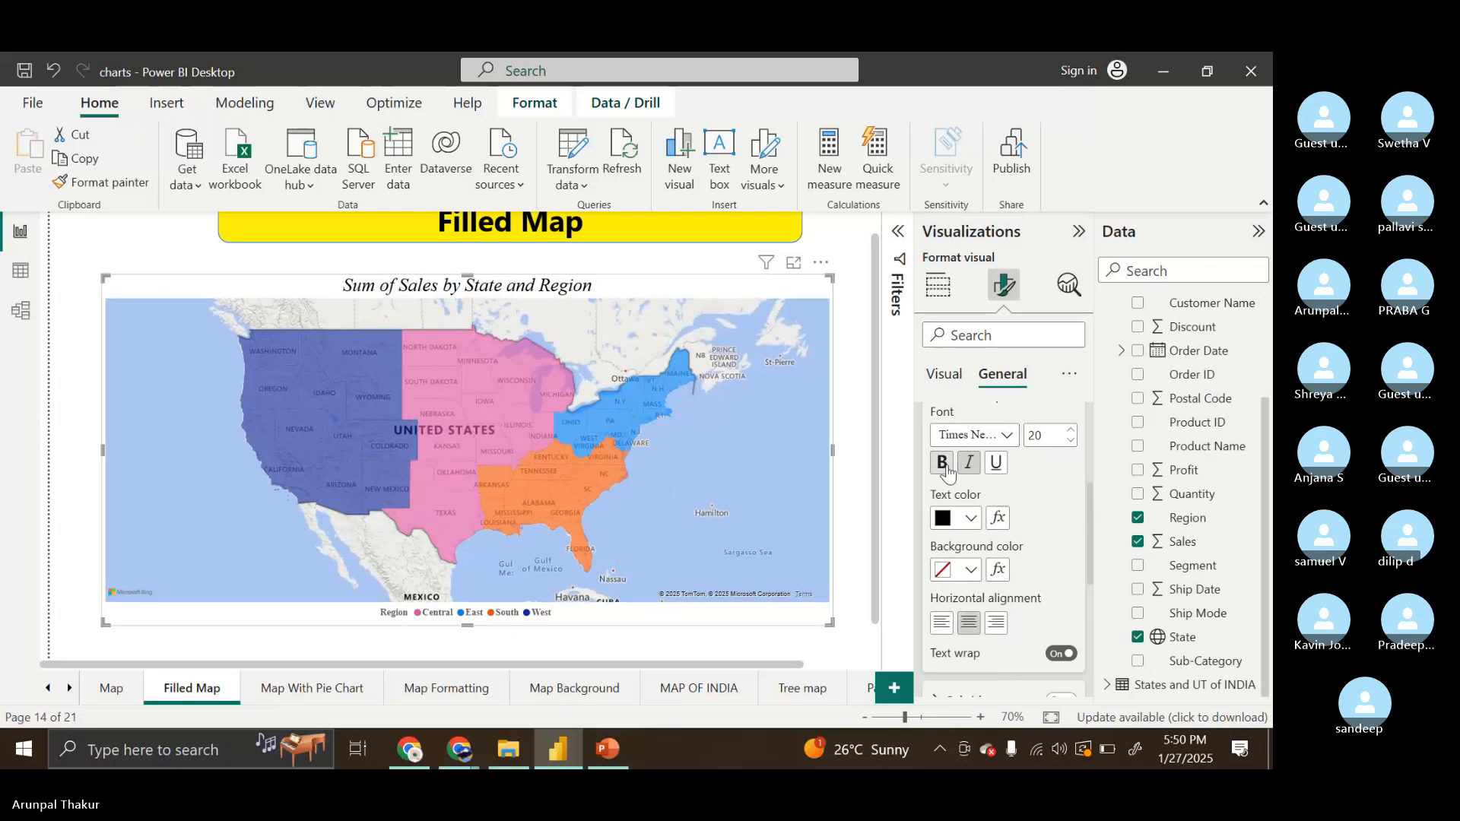
click(943, 463)
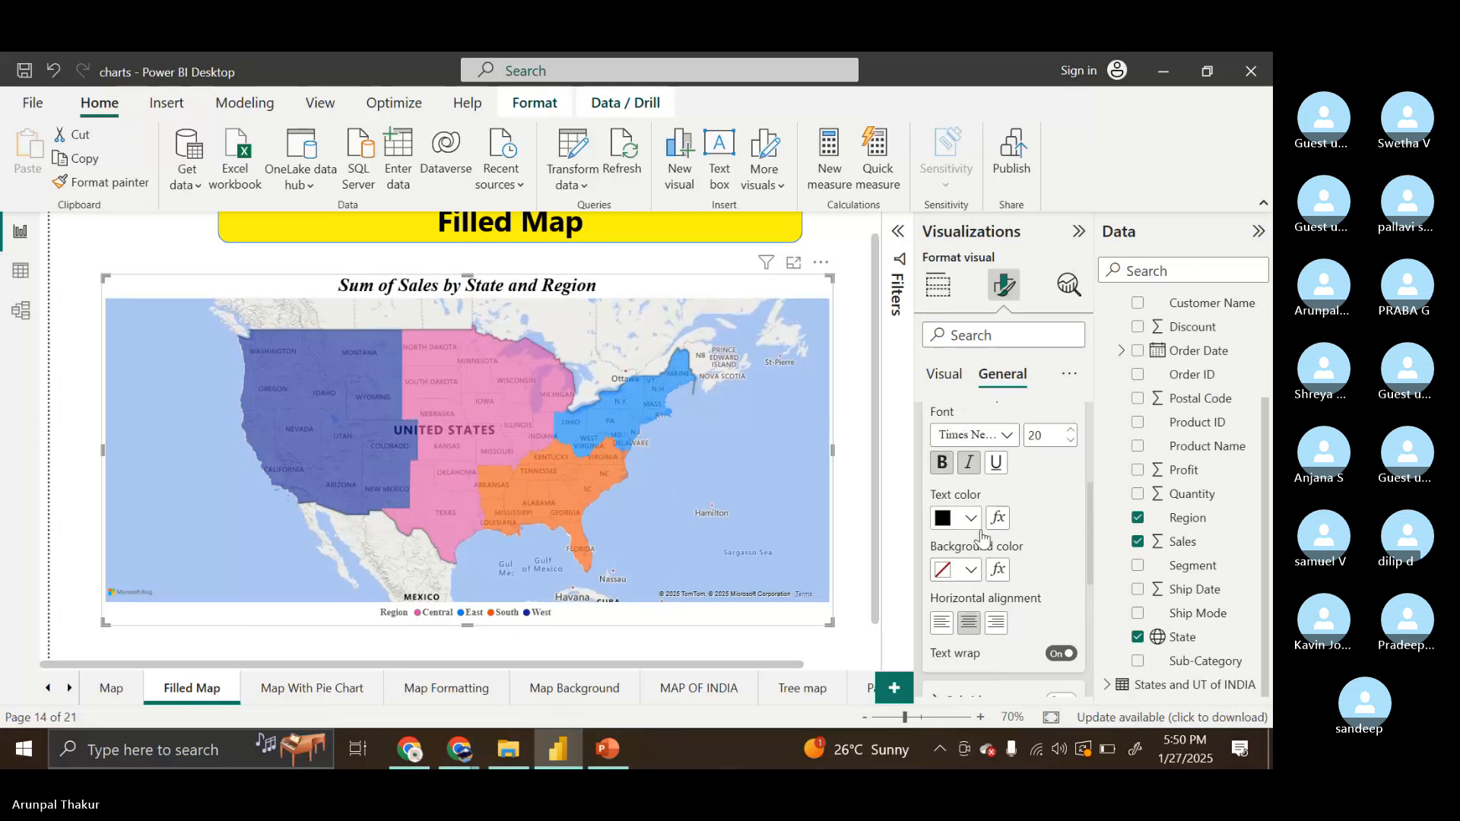
Turn on the divider under the filled map's title and color it dark plum
scroll(984, 538, down, 2)
click(978, 586)
scroll(978, 584, down, 1)
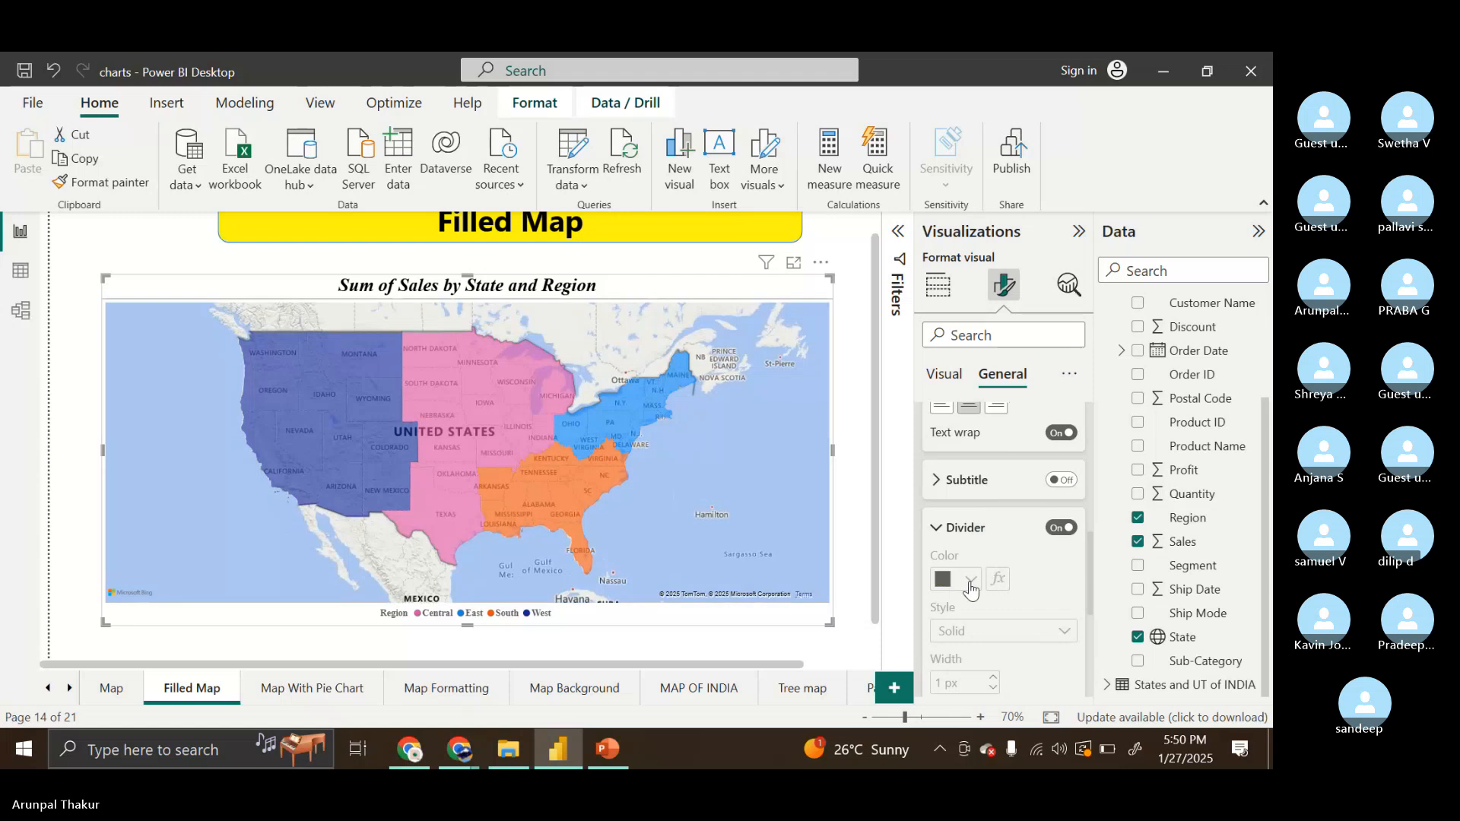
click(971, 581)
click(970, 582)
click(969, 581)
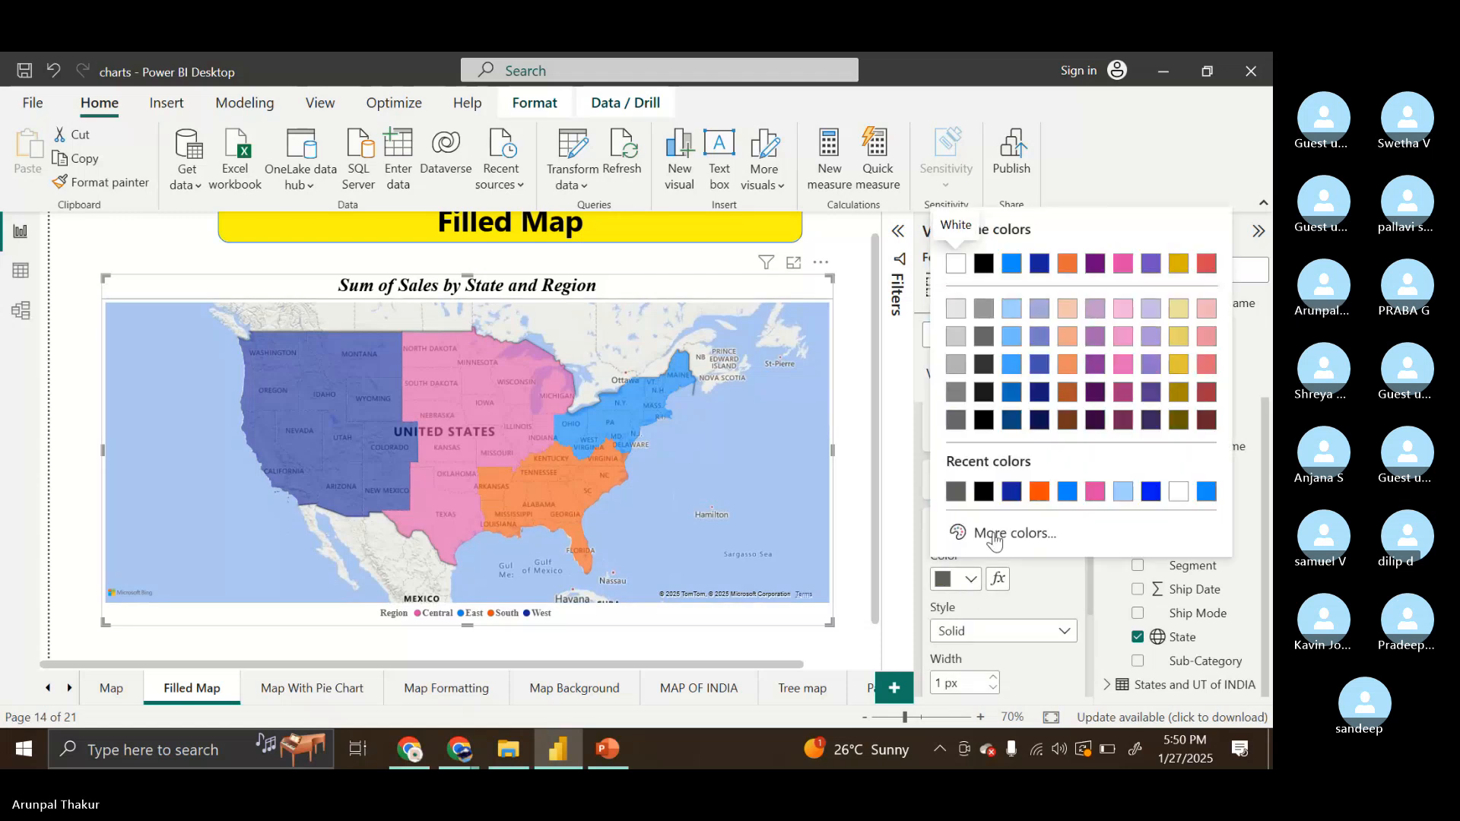
click(1095, 493)
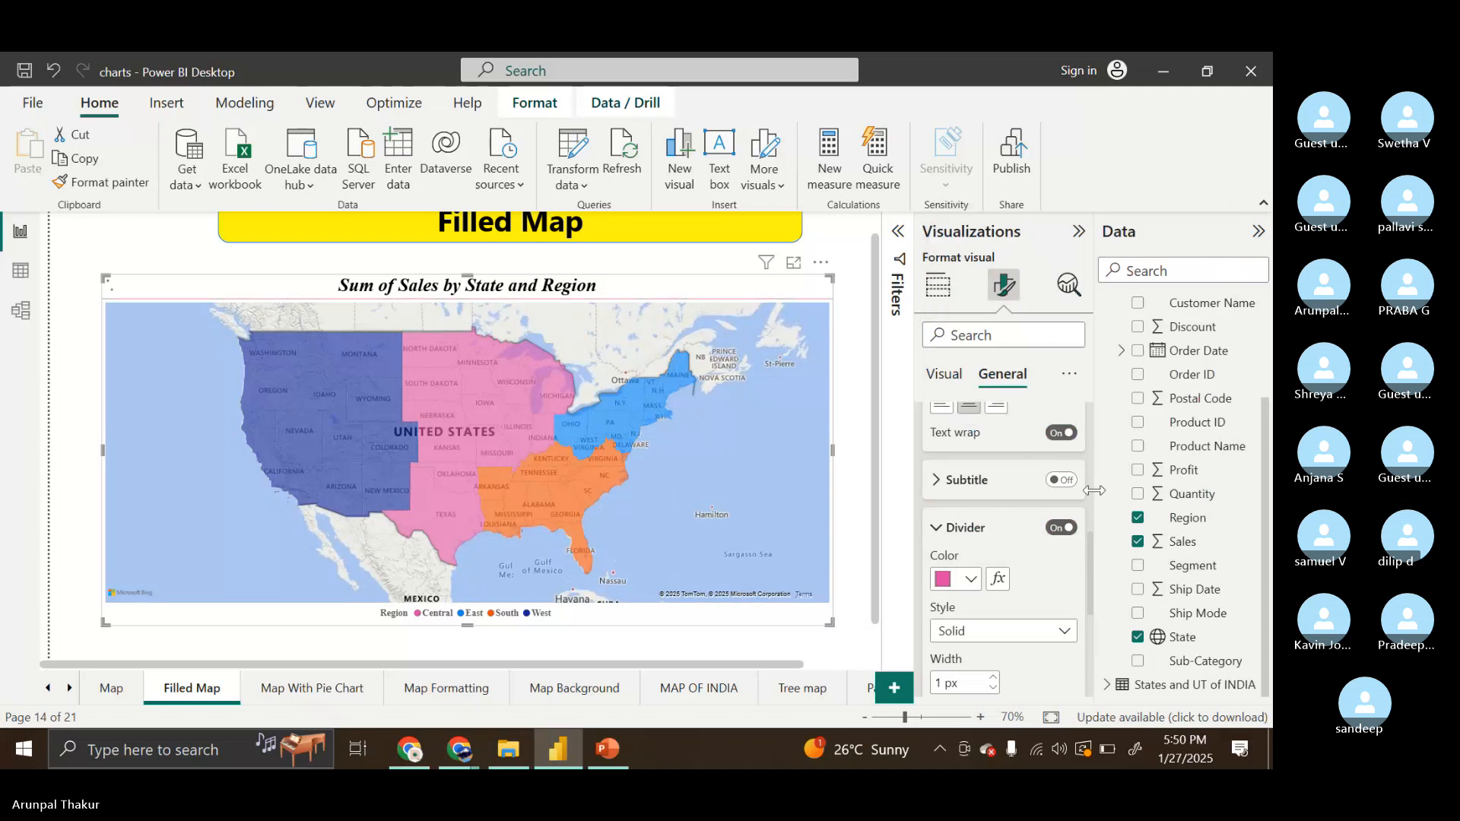
click(984, 576)
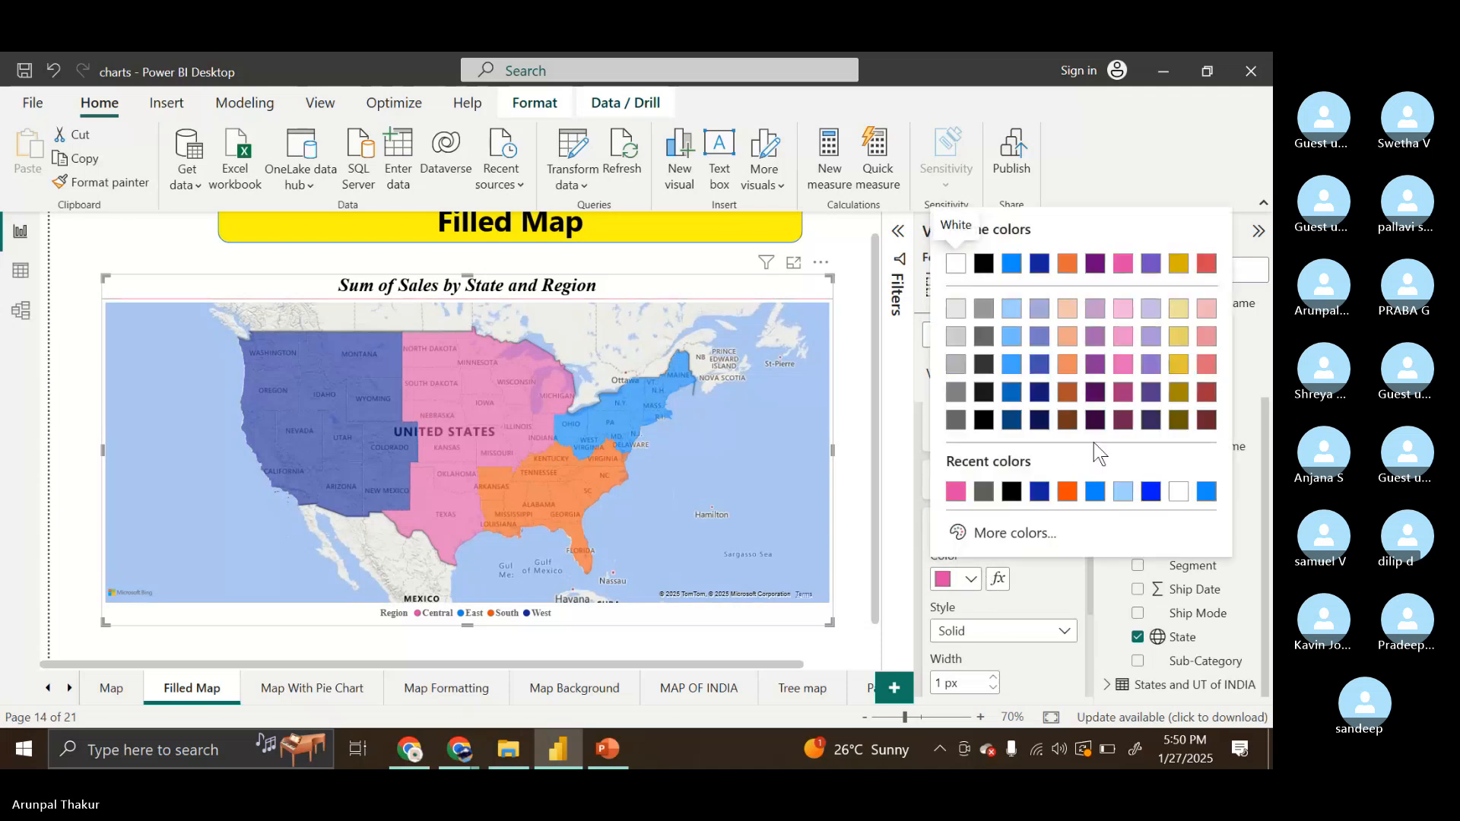
click(1124, 421)
Set the title divider's width to 7 px
scroll(1024, 570, down, 1)
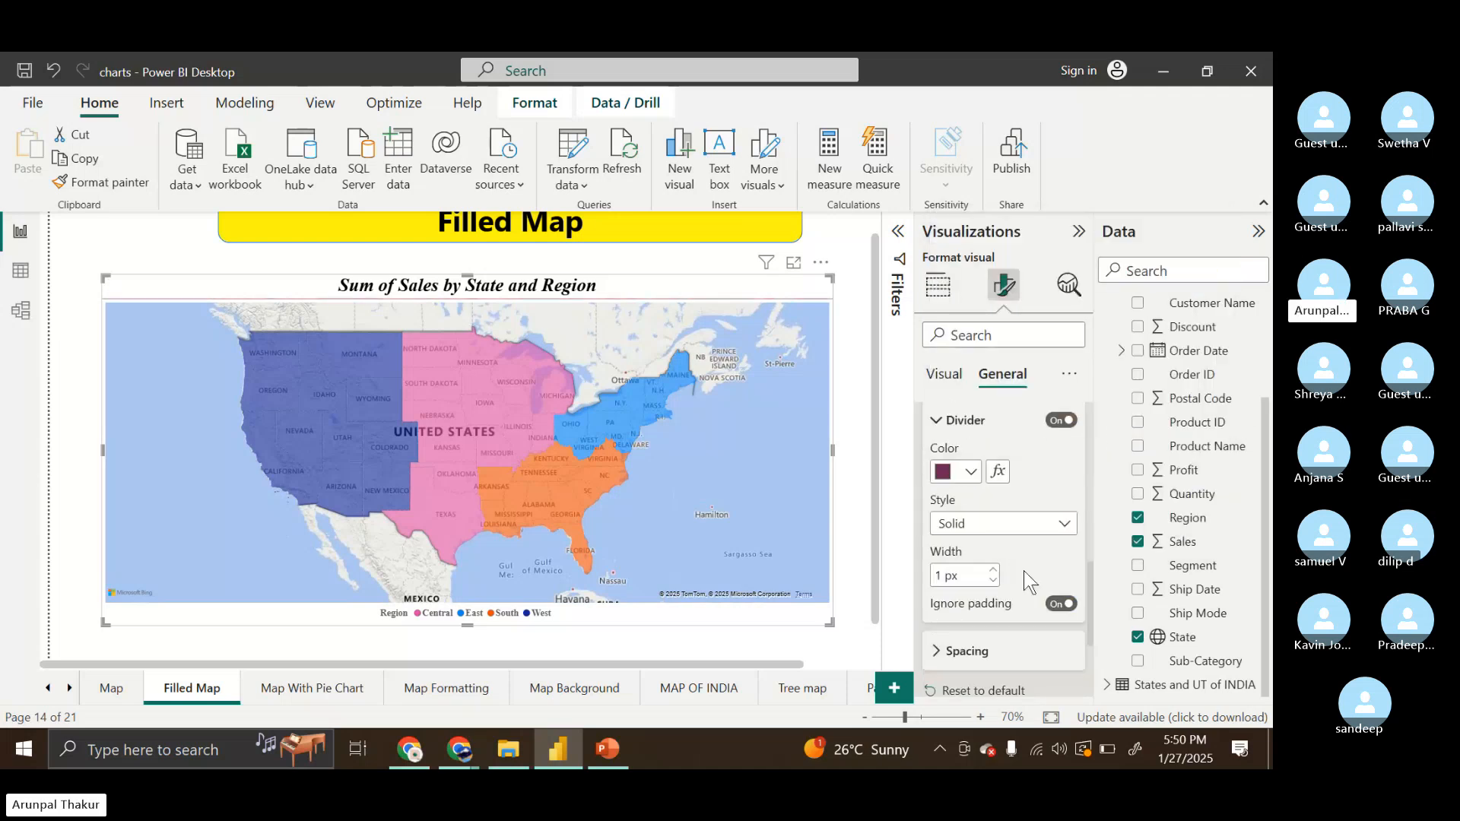
click(993, 572)
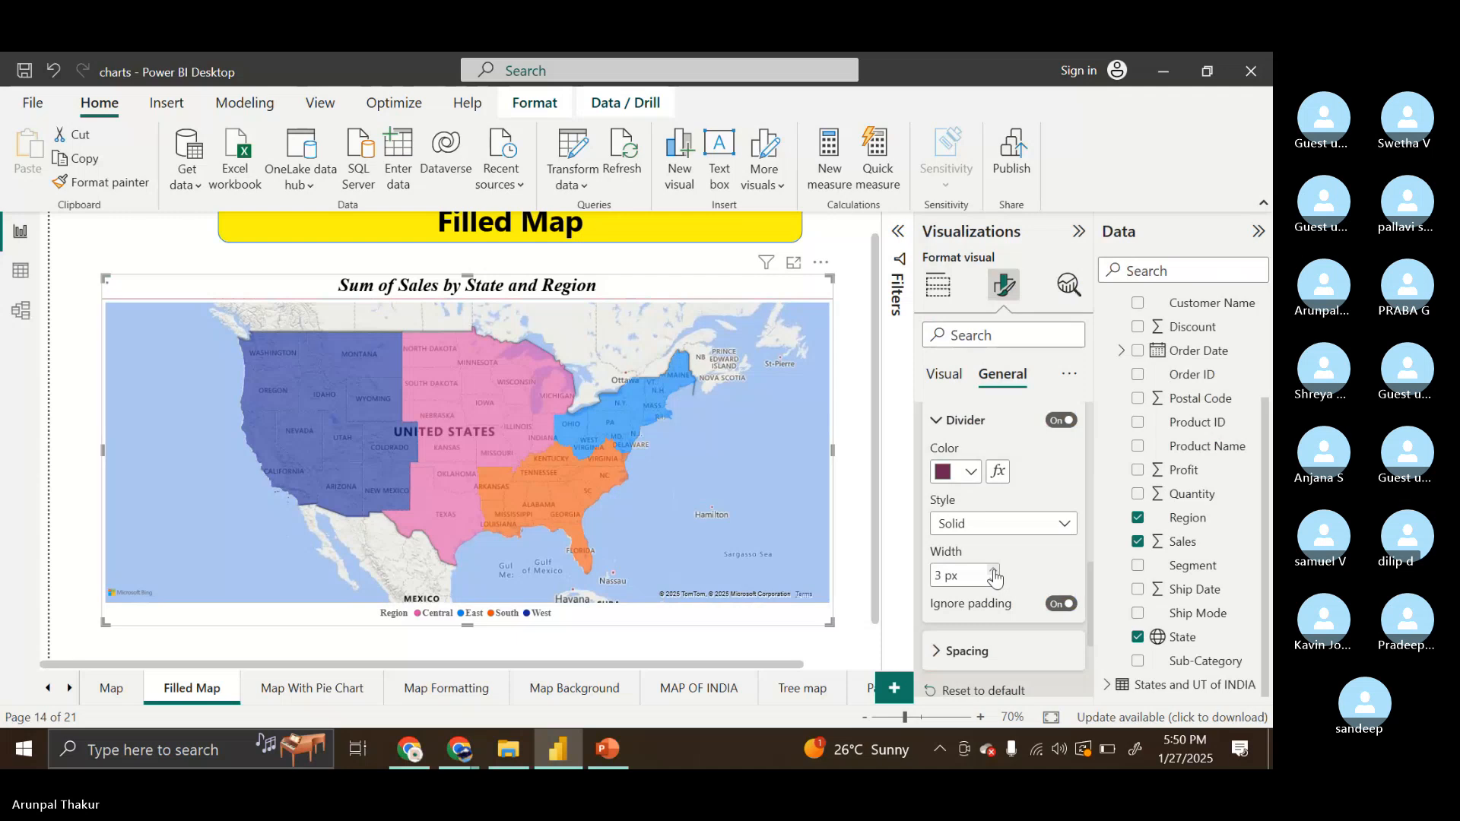
click(993, 571)
Set the filled map visual's background color to pale blue with 51% transparency
scroll(993, 574, down, 2)
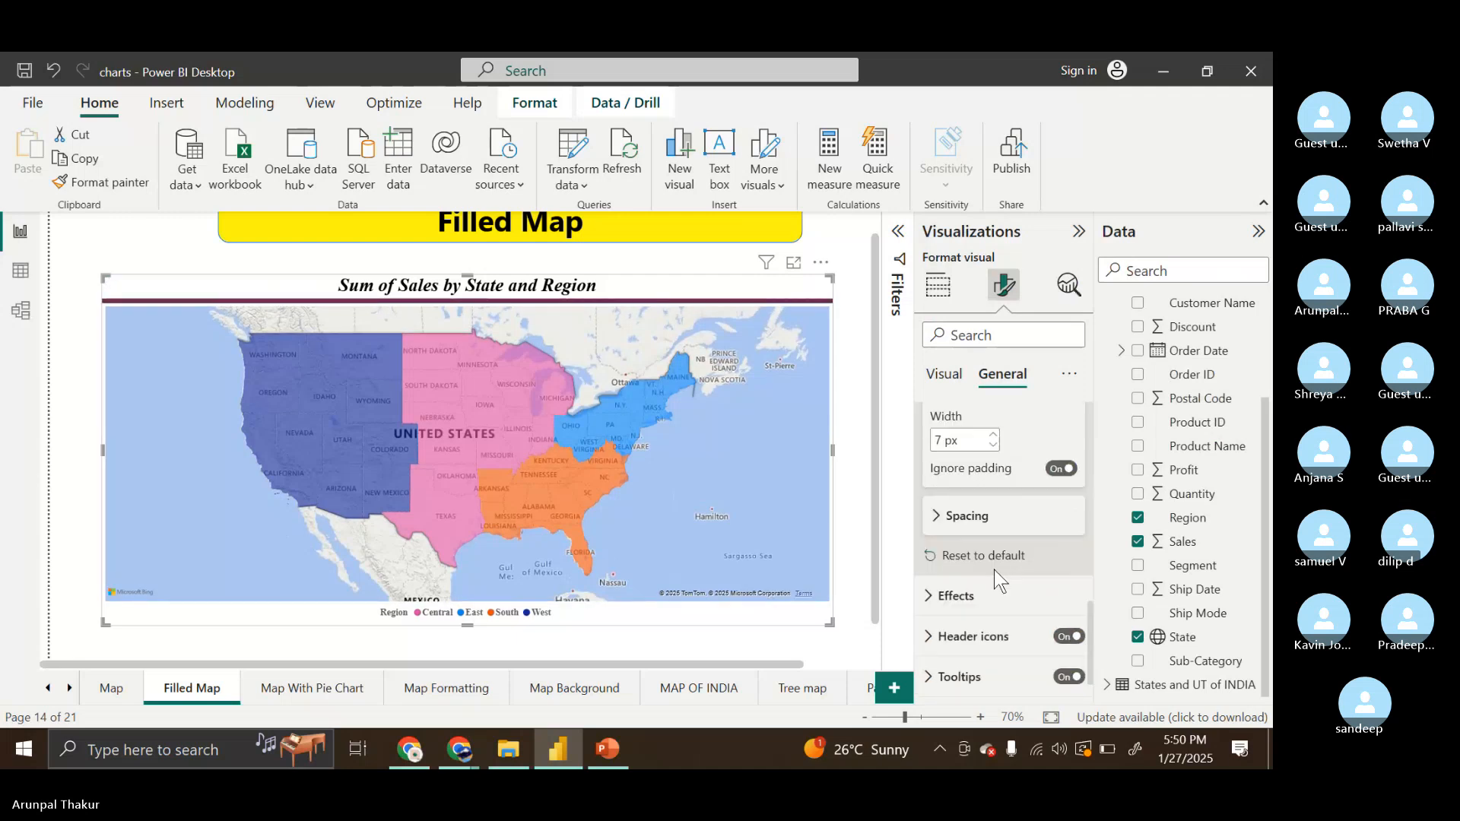
click(982, 598)
scroll(983, 594, down, 2)
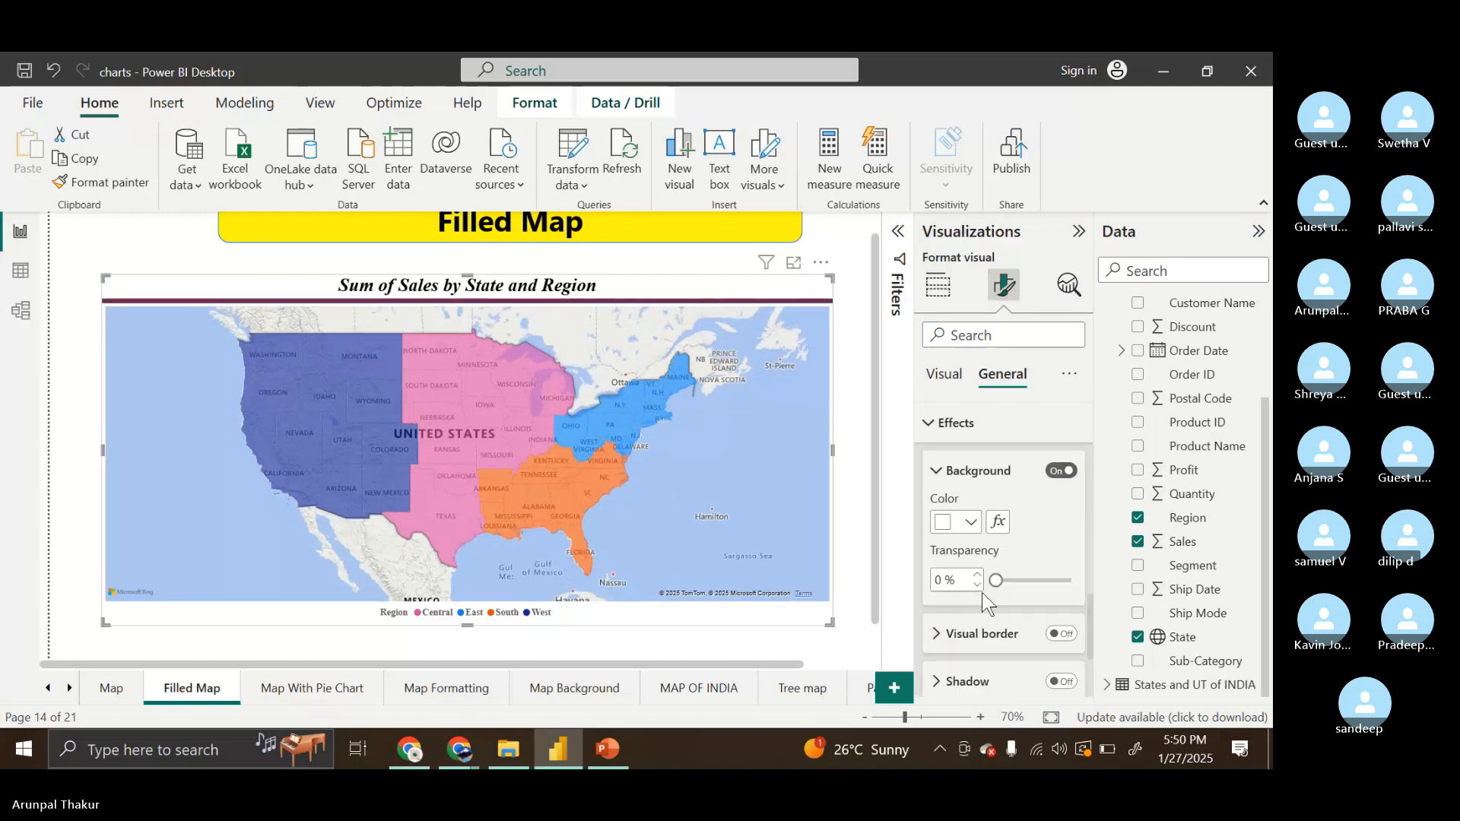
click(972, 523)
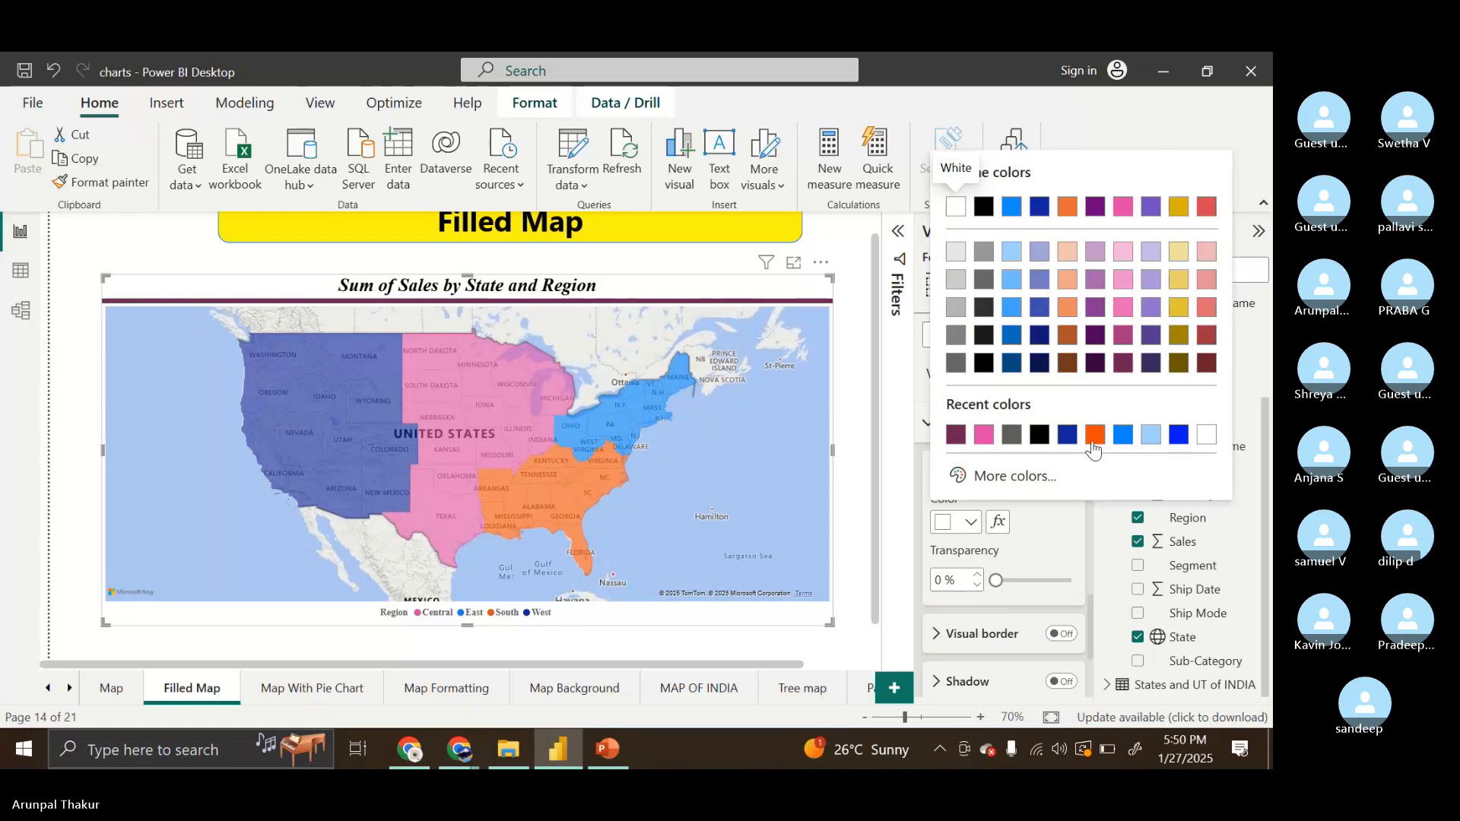
click(1150, 436)
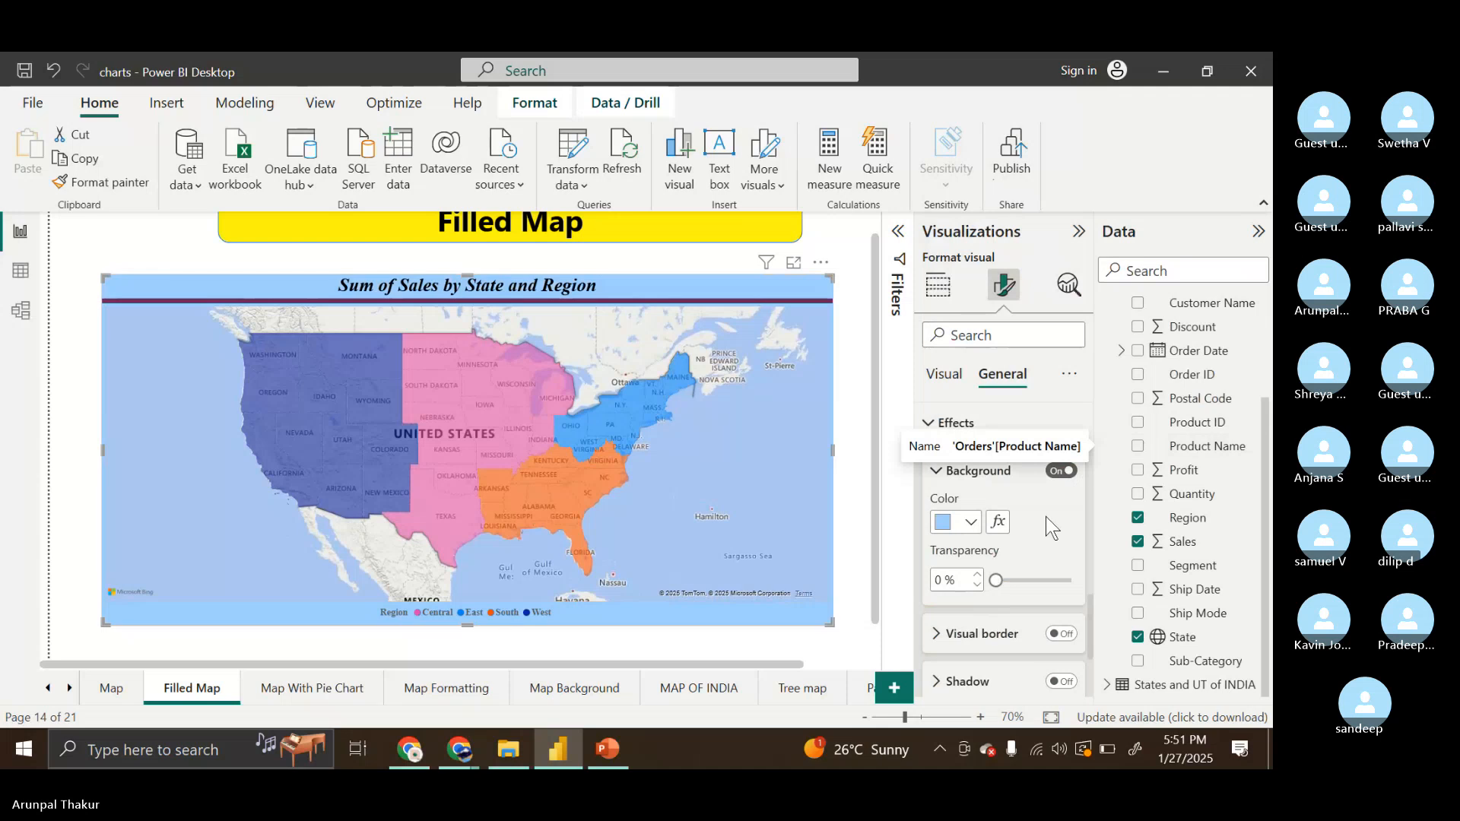
drag(1010, 583, 1034, 581)
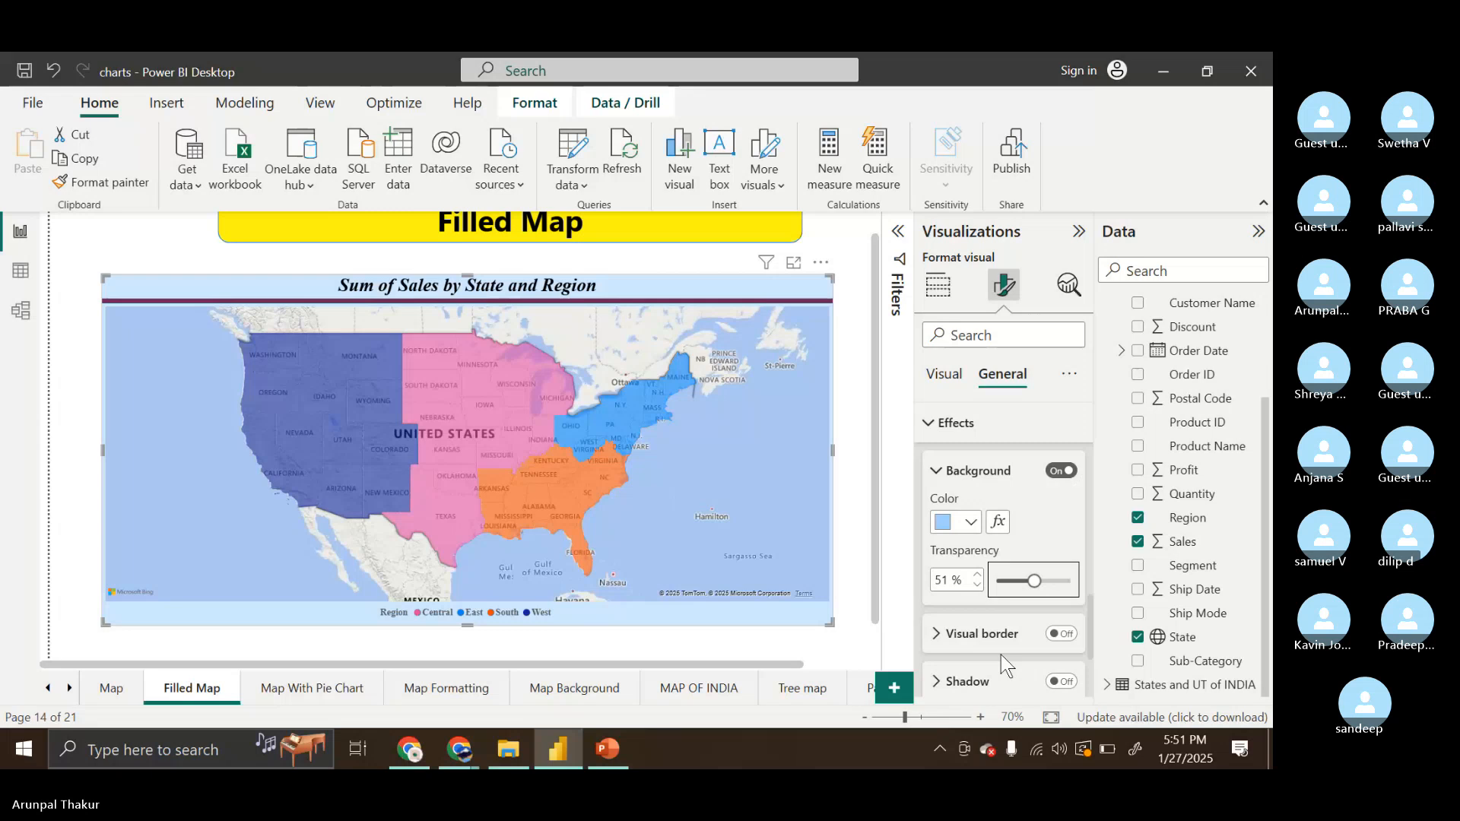
Turn on the filled map's visual border, with 28 px rounded corners and a pink color
click(1054, 635)
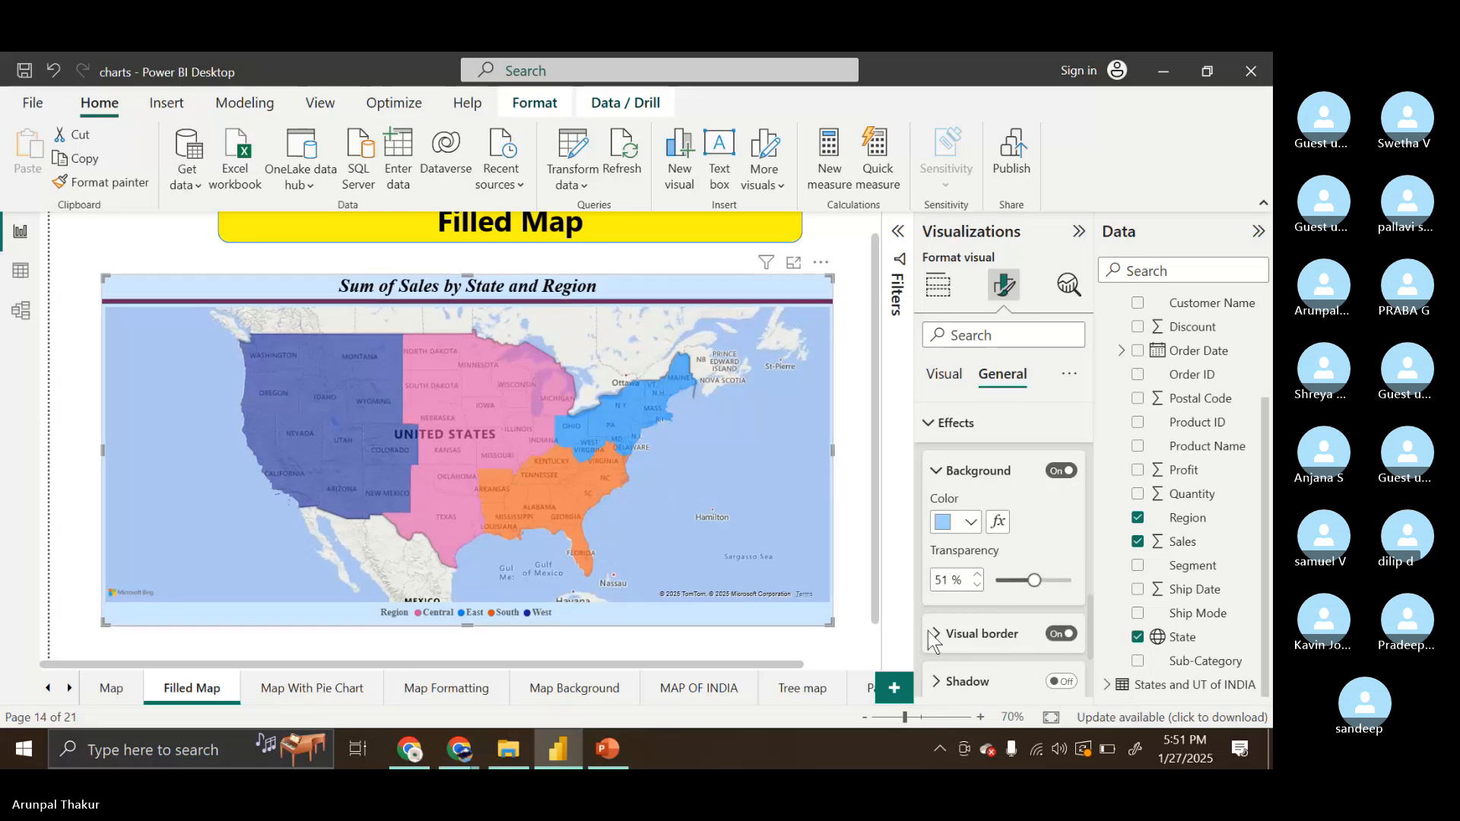
scroll(927, 632, down, 2)
click(946, 541)
scroll(947, 536, down, 1)
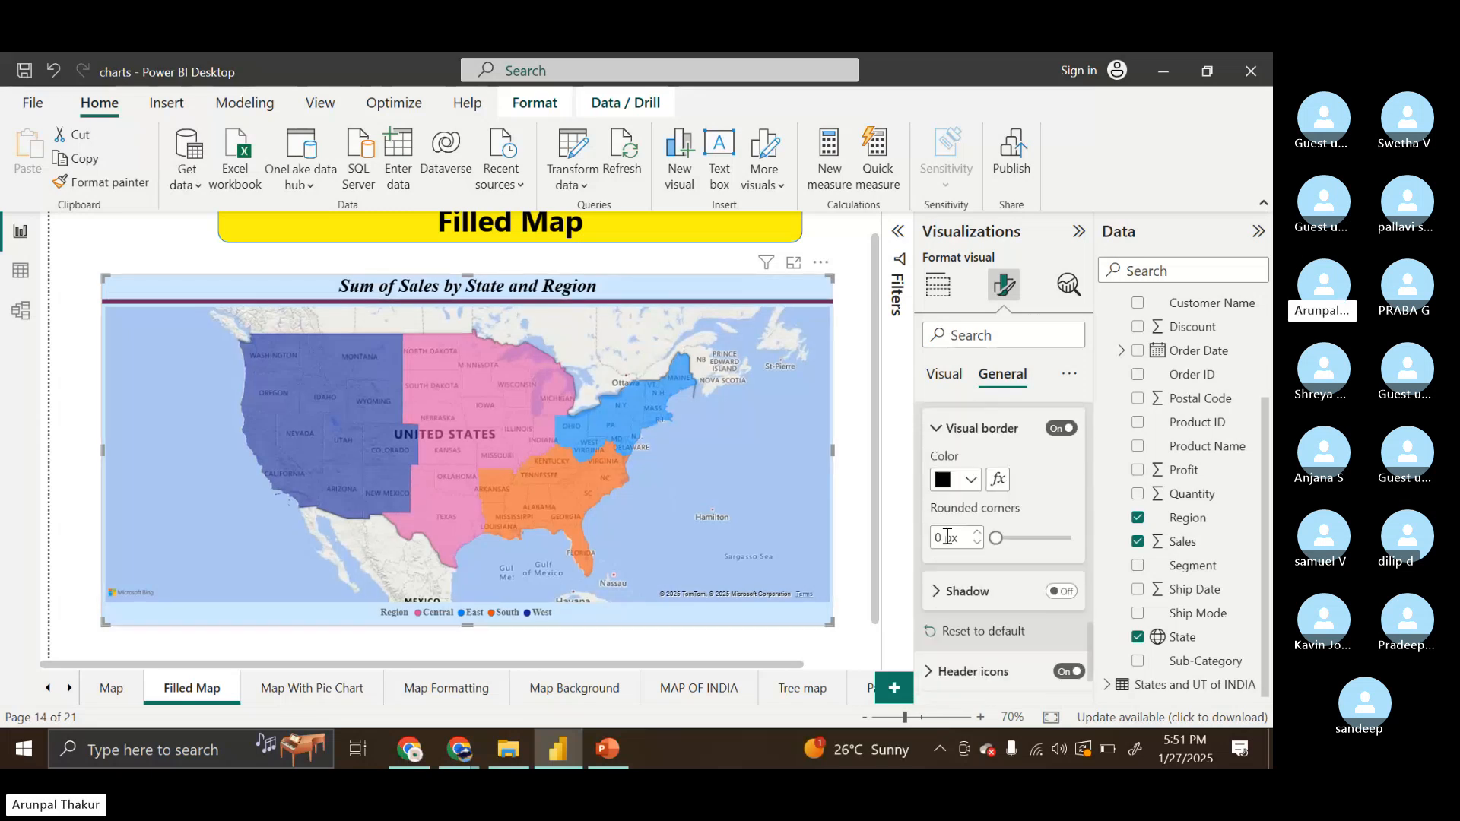
drag(996, 539, 1065, 538)
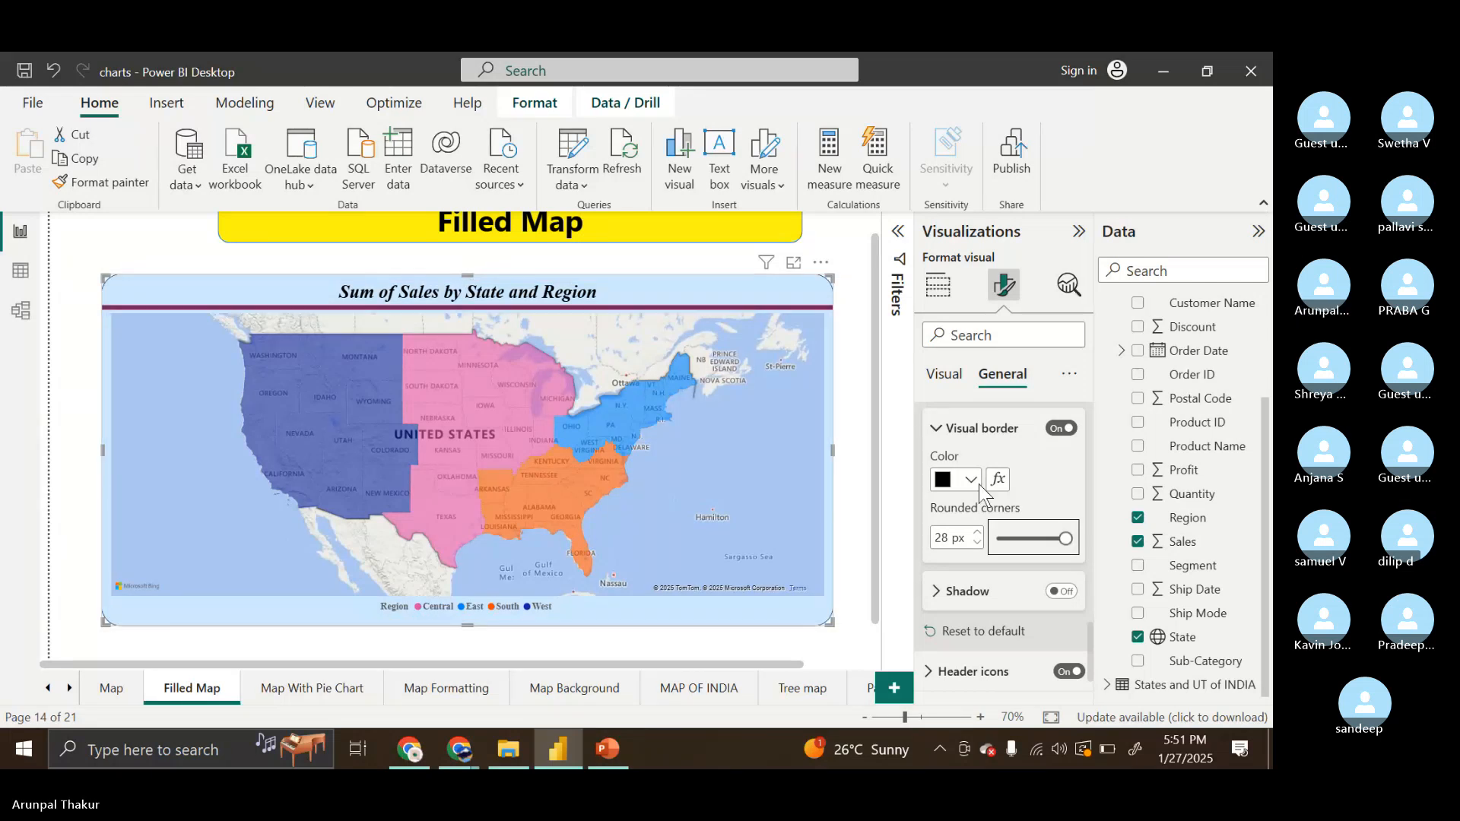
scroll(1000, 498, down, 2)
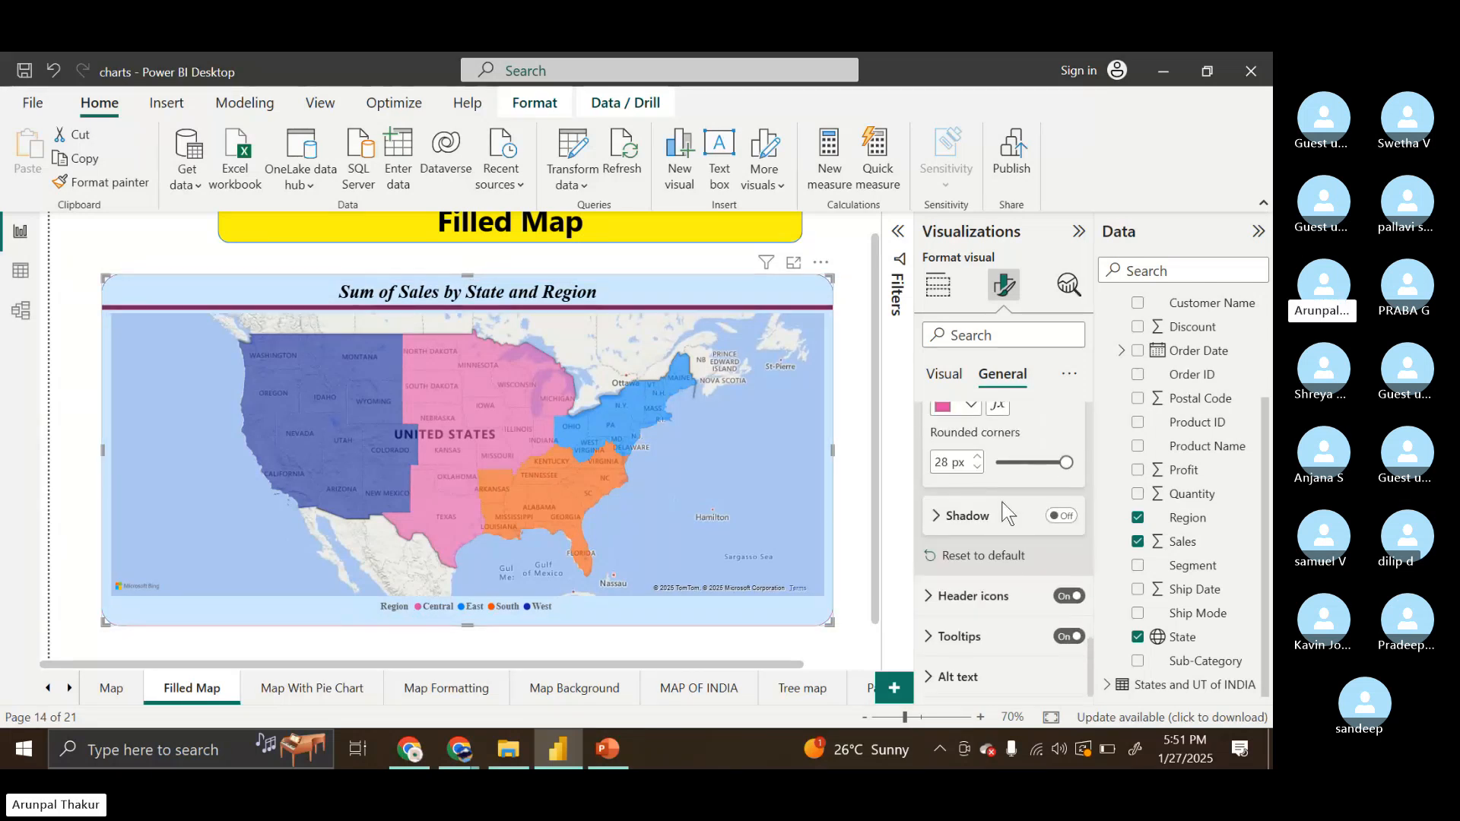
Turn on the filled map's shadow, color it pink, and deselect the visual
click(1055, 517)
click(964, 516)
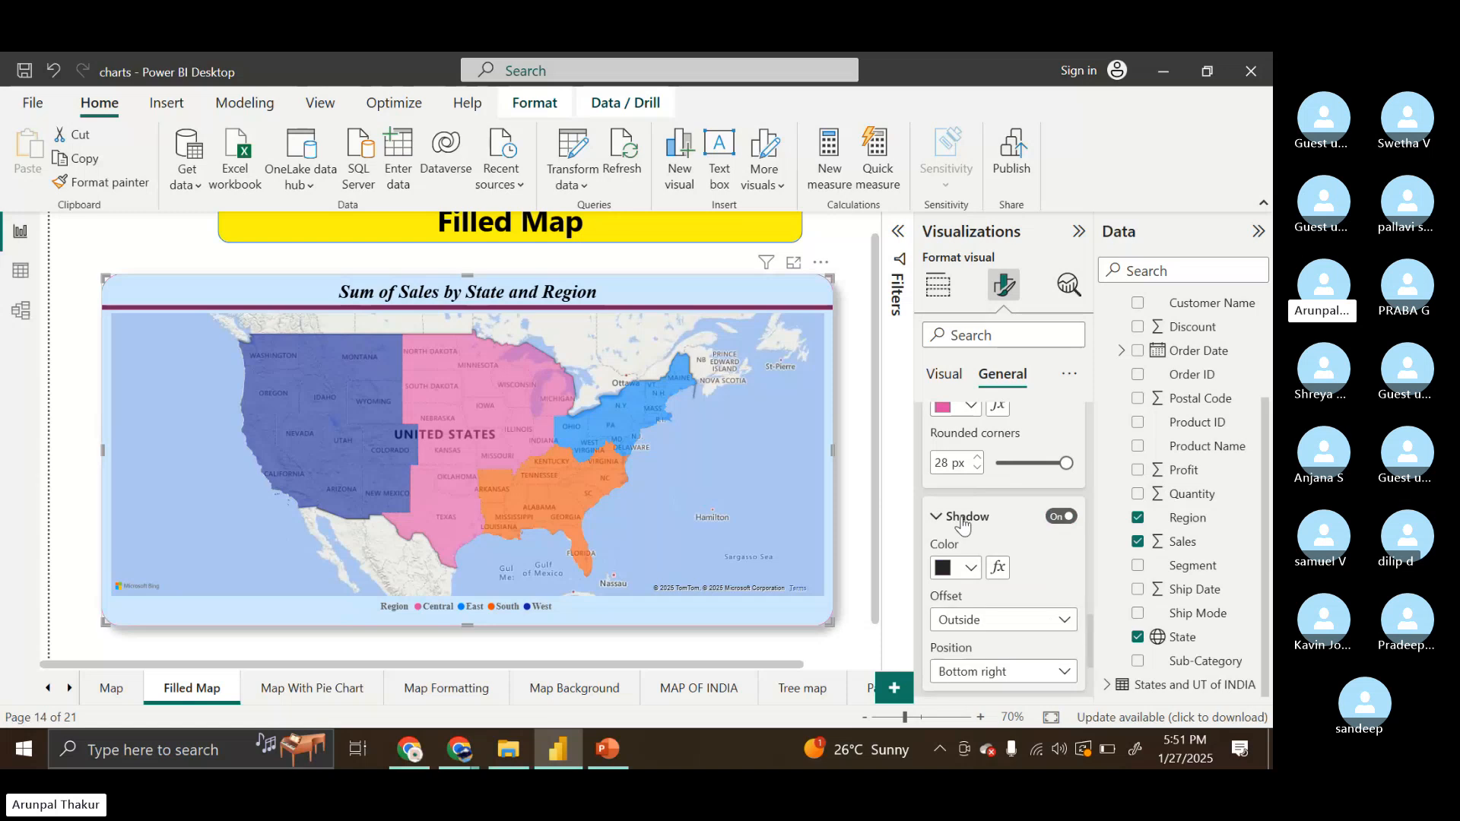
click(971, 567)
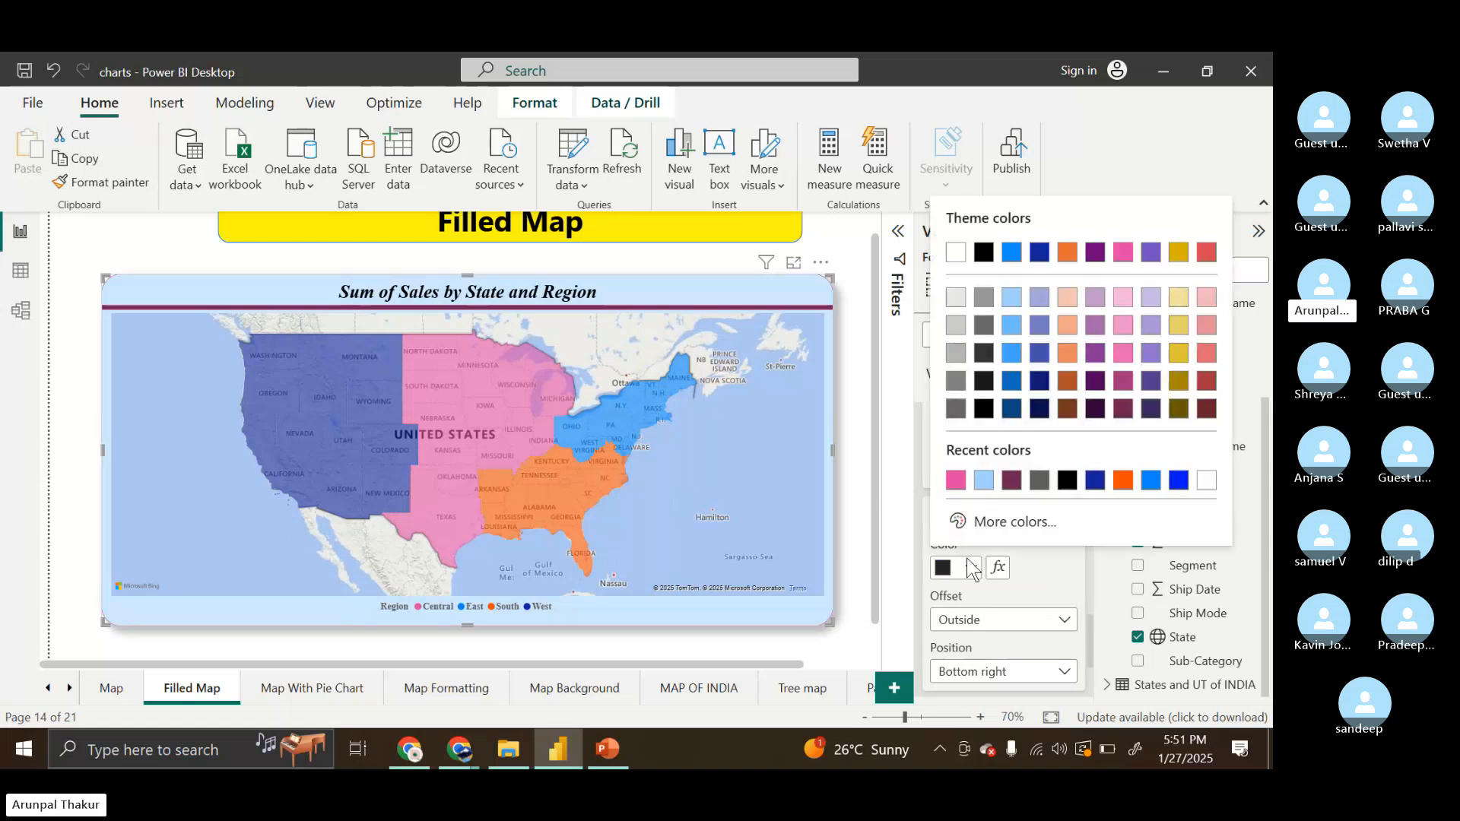
click(956, 479)
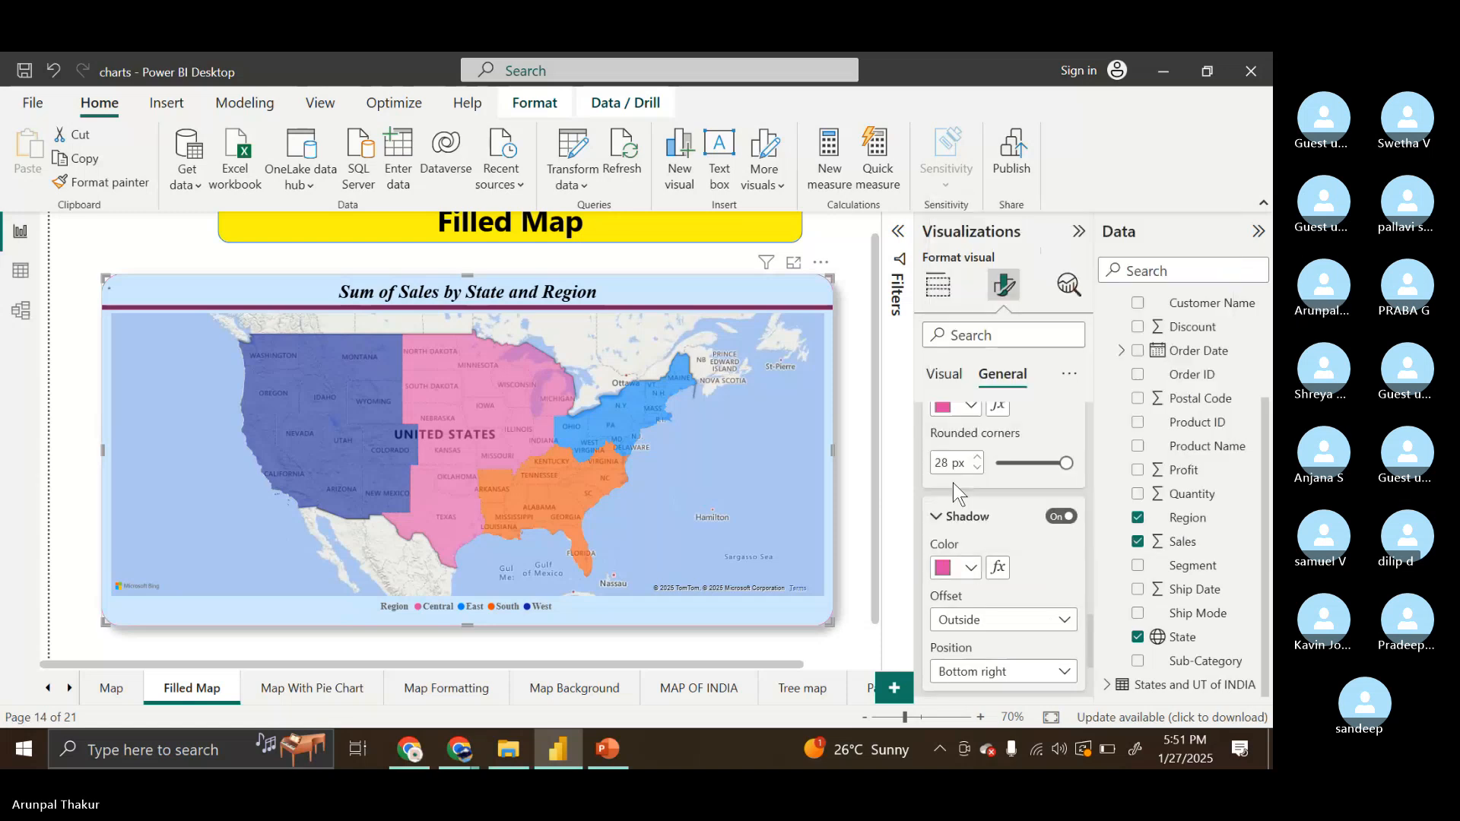
click(857, 581)
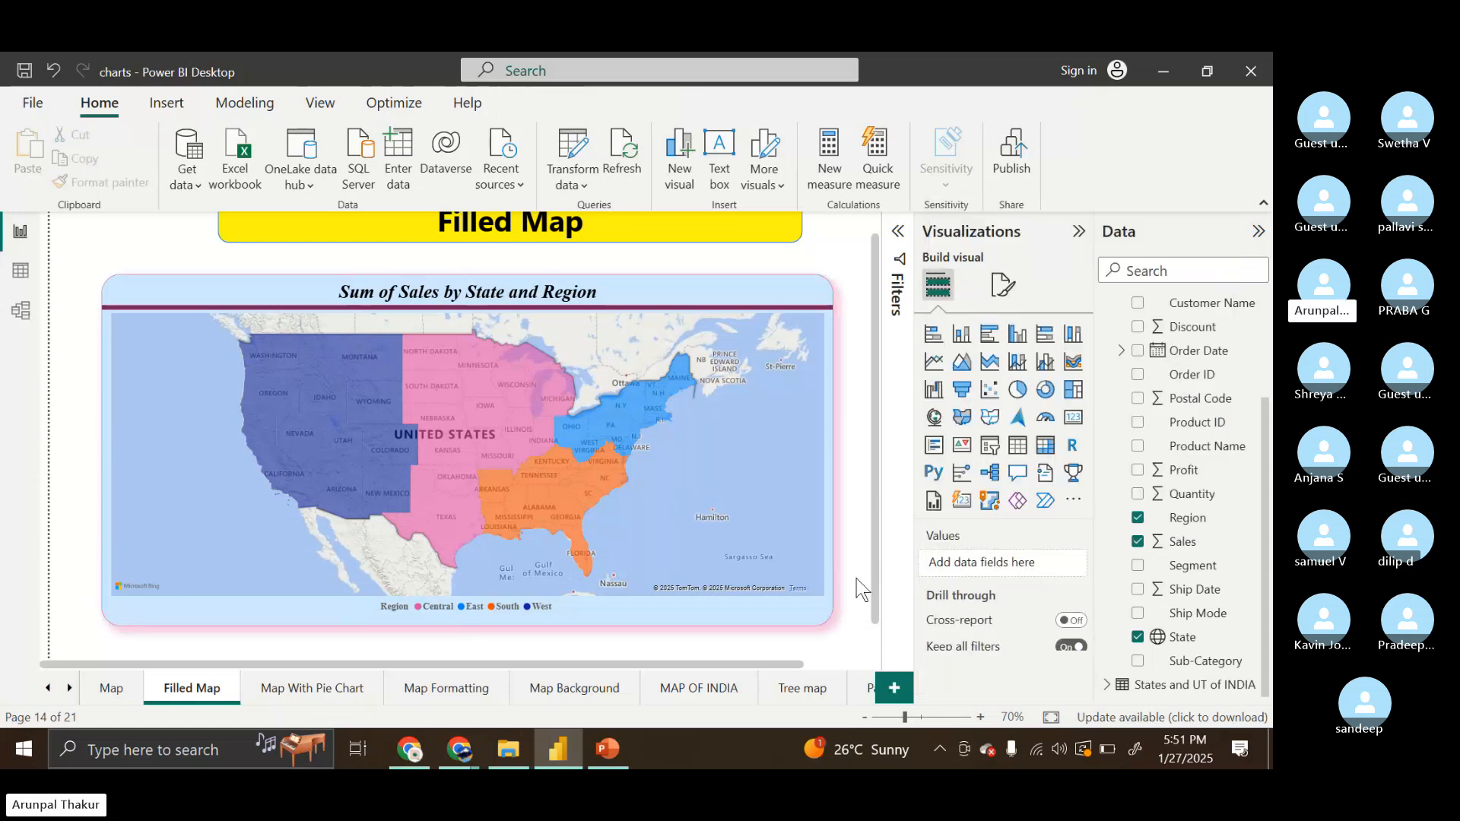
Shrink the filled map visual slightly from its lower-right corner
click(821, 619)
drag(823, 618, 795, 593)
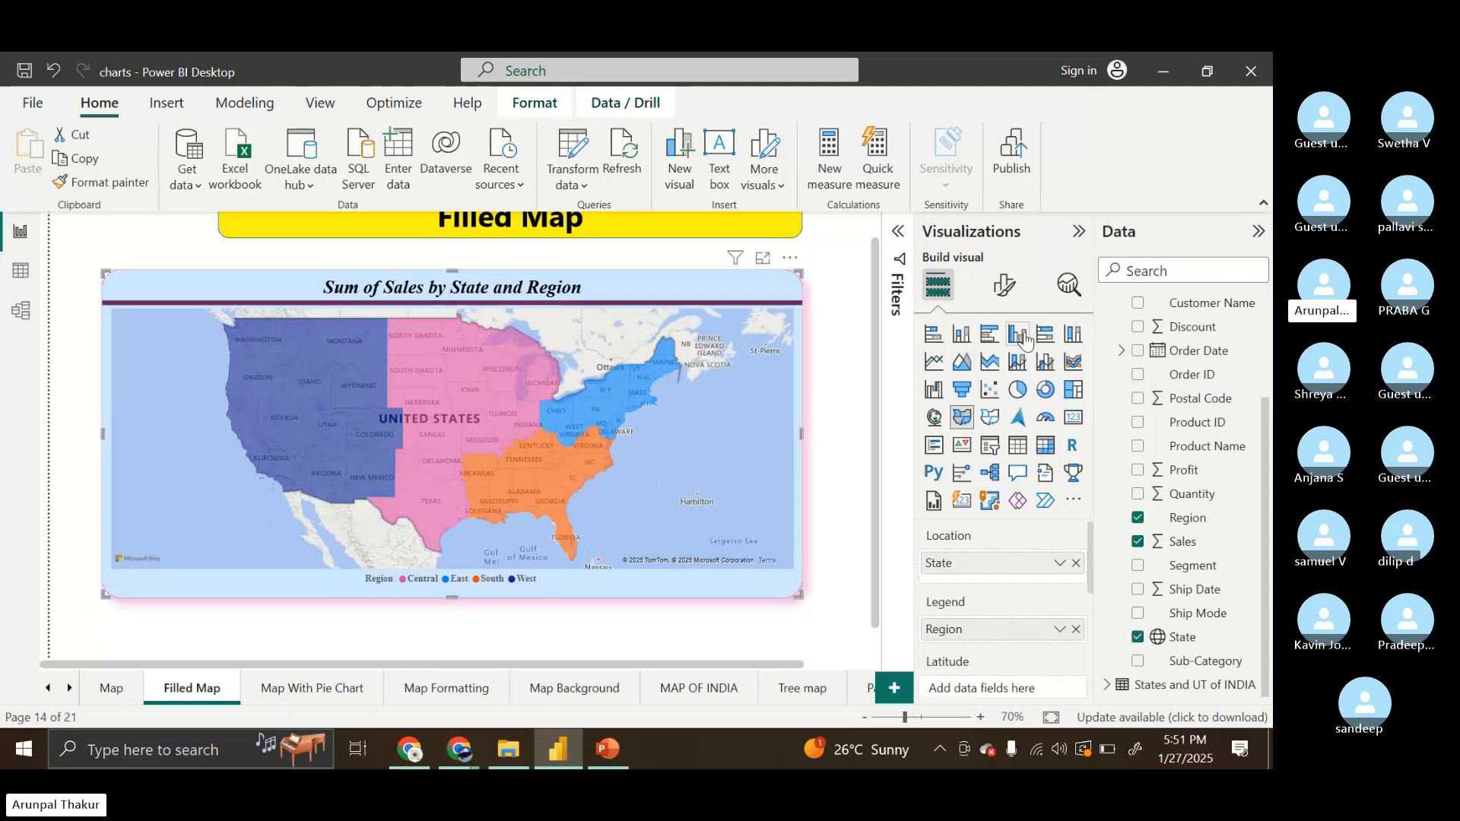
Try the Dark, Grayscale and Road styles on the filled map's base map
click(1004, 286)
click(988, 424)
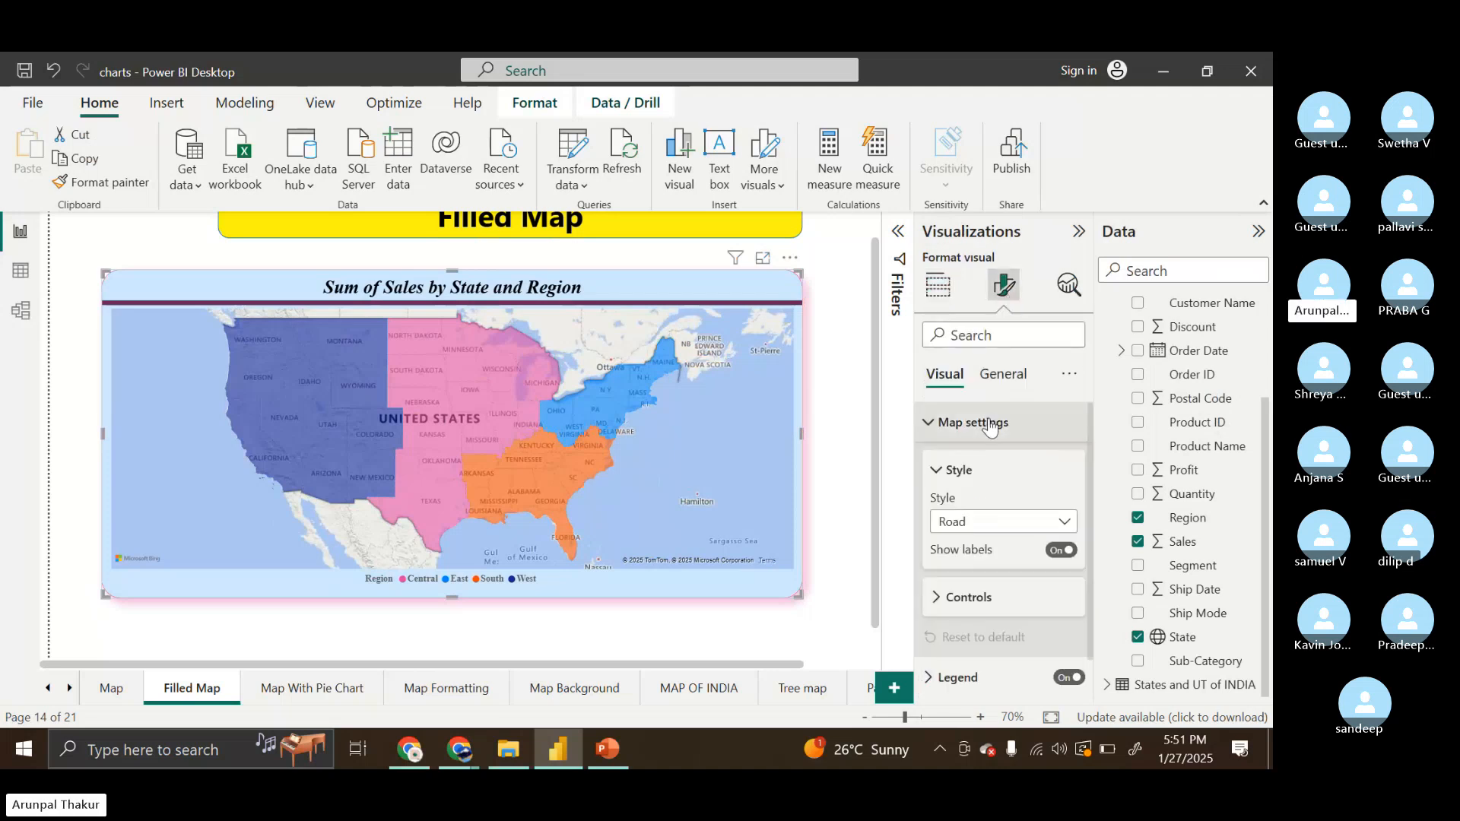
click(1053, 522)
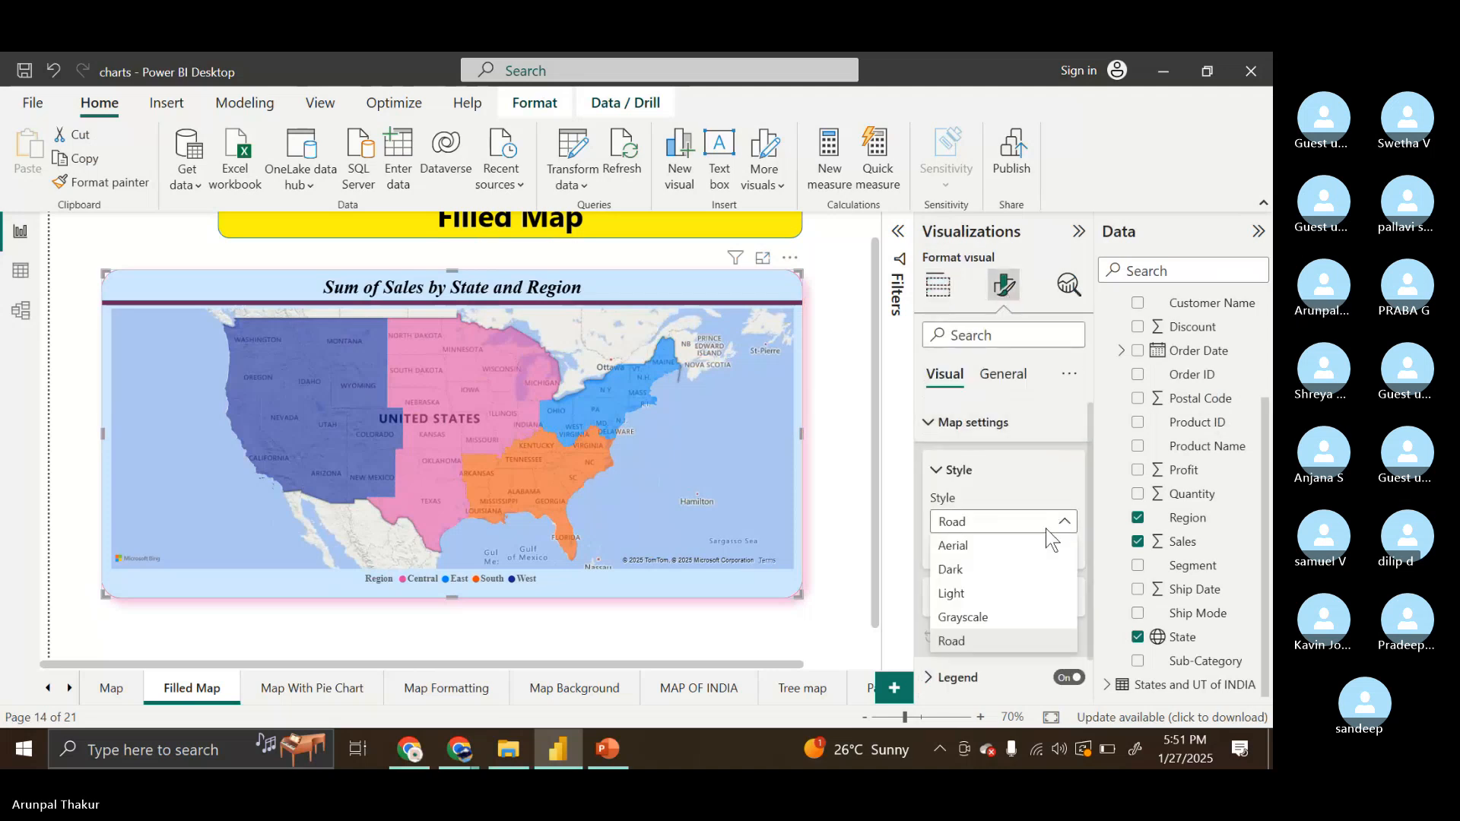
click(1003, 569)
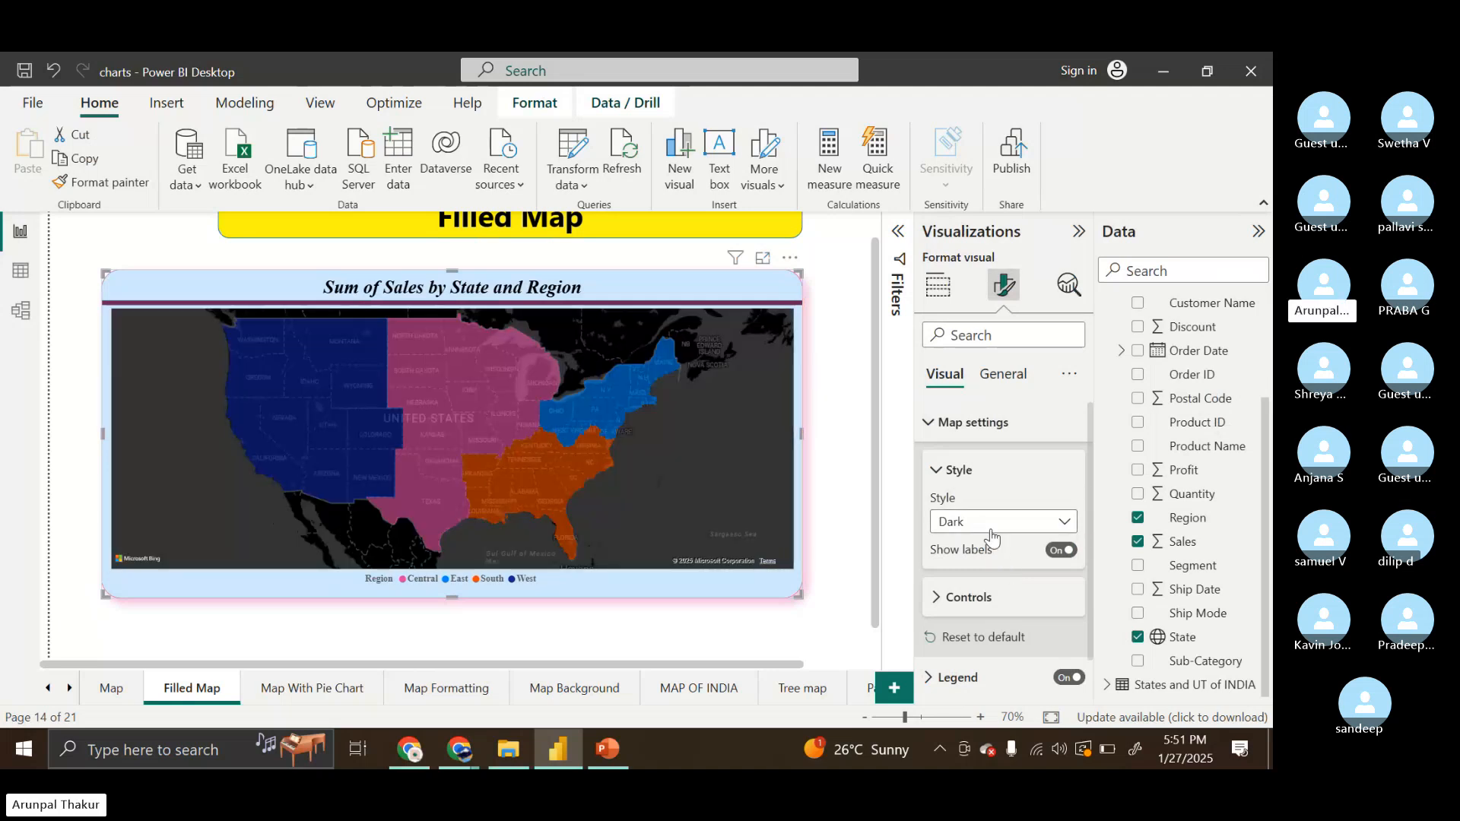
click(1062, 524)
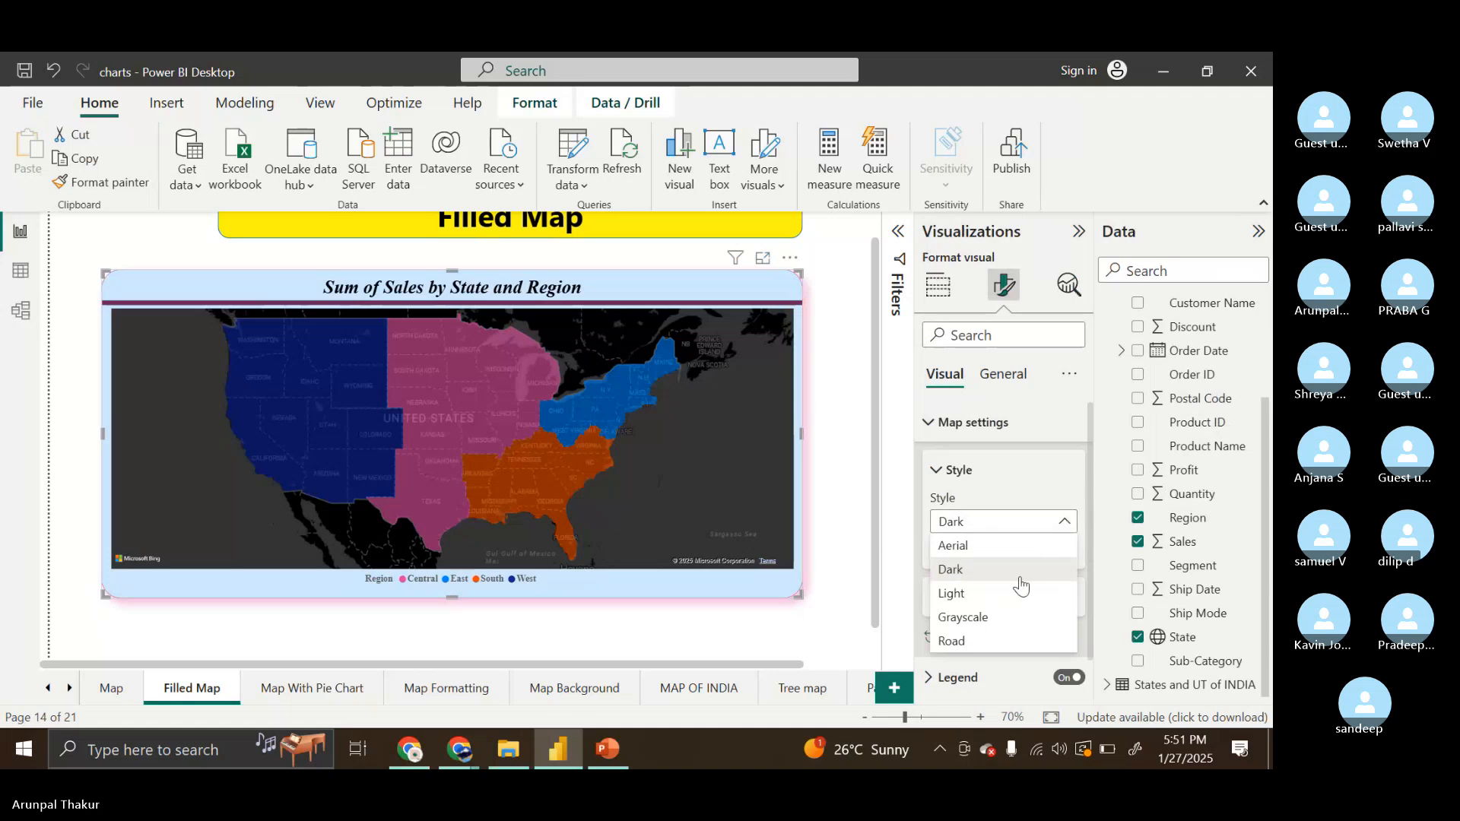
click(999, 615)
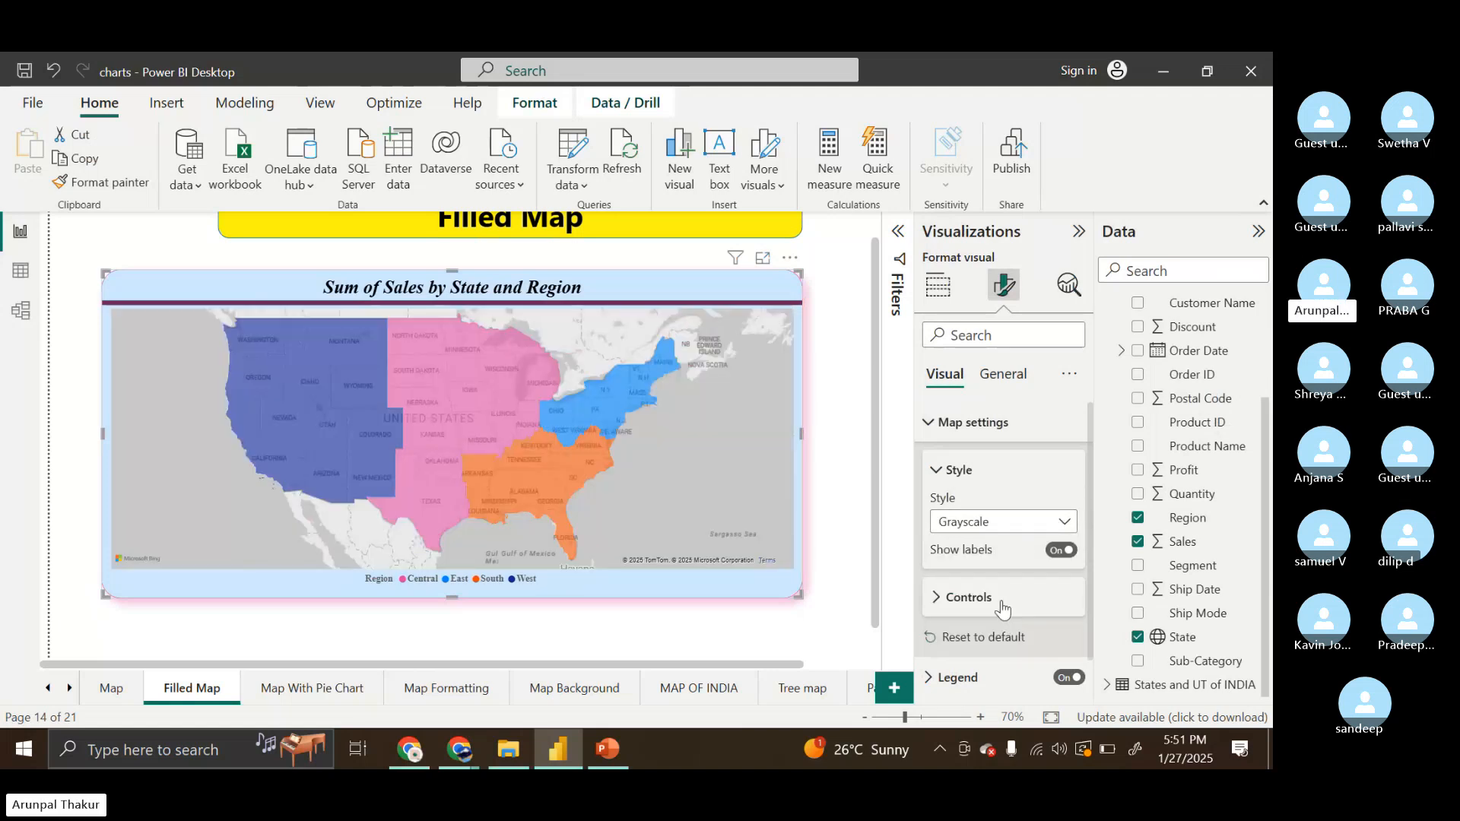
click(1058, 523)
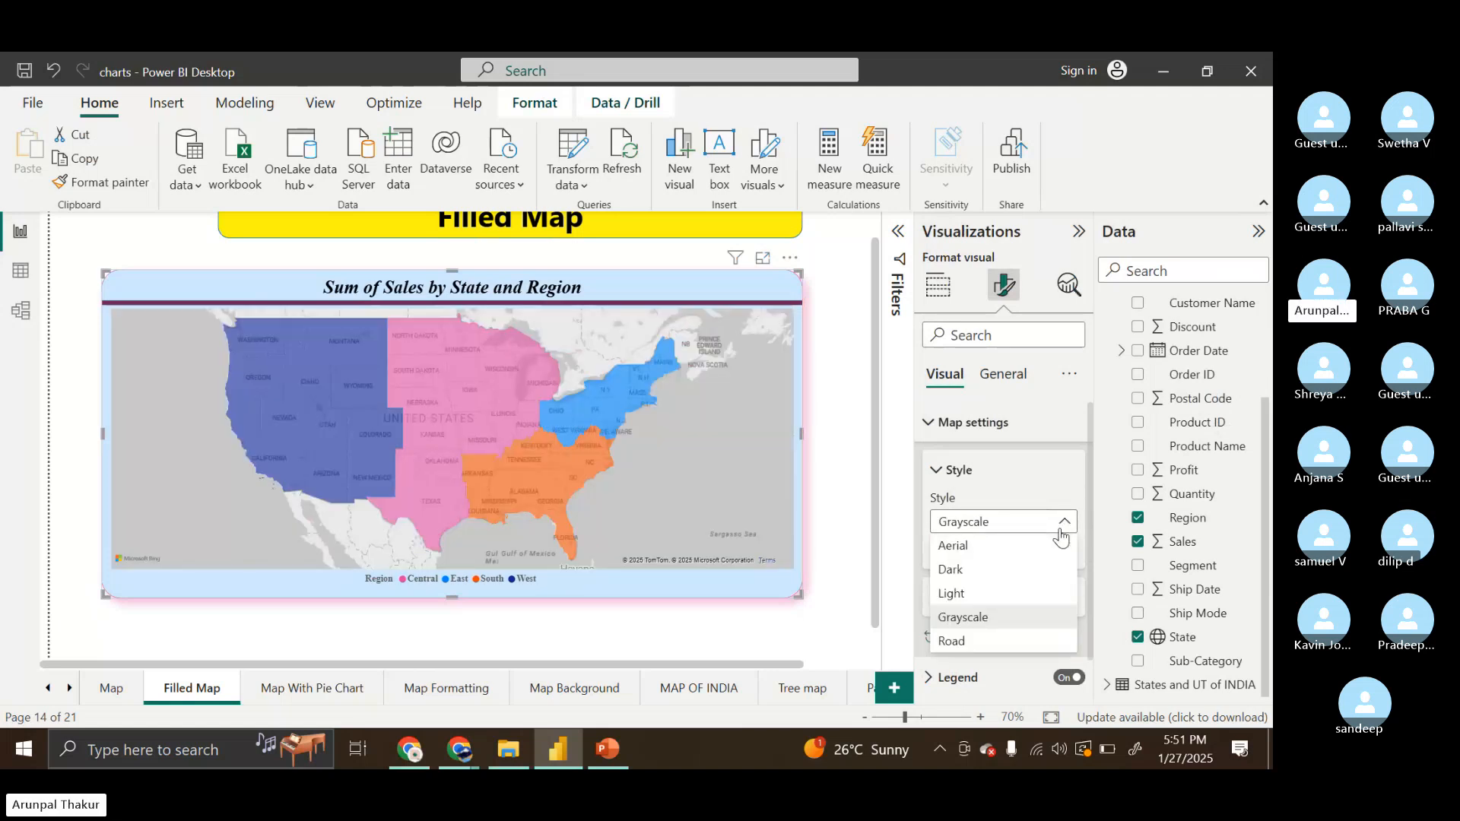
click(992, 645)
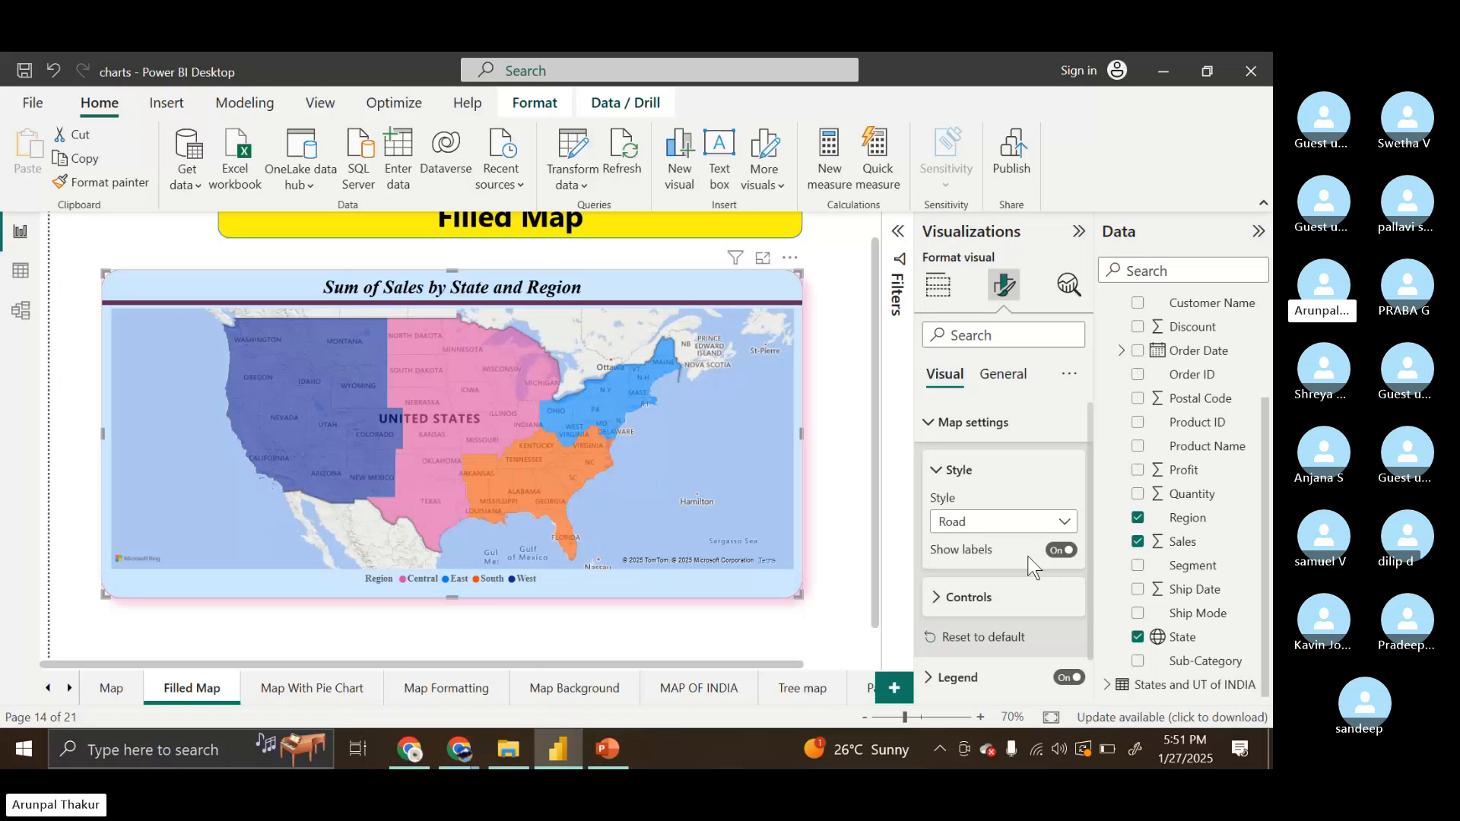
Set the filled map's base map style to Aerial
click(1050, 531)
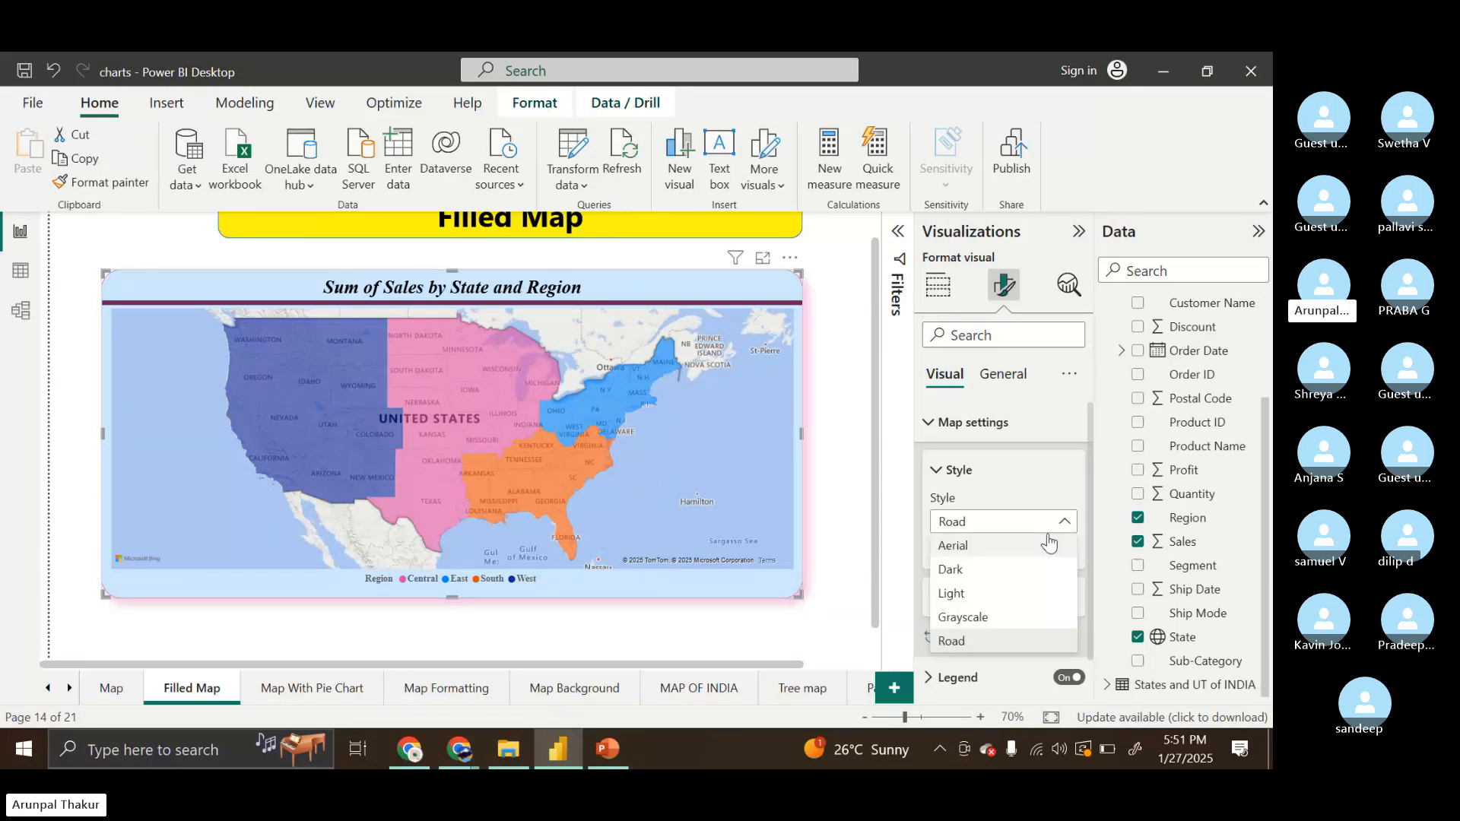
click(1049, 534)
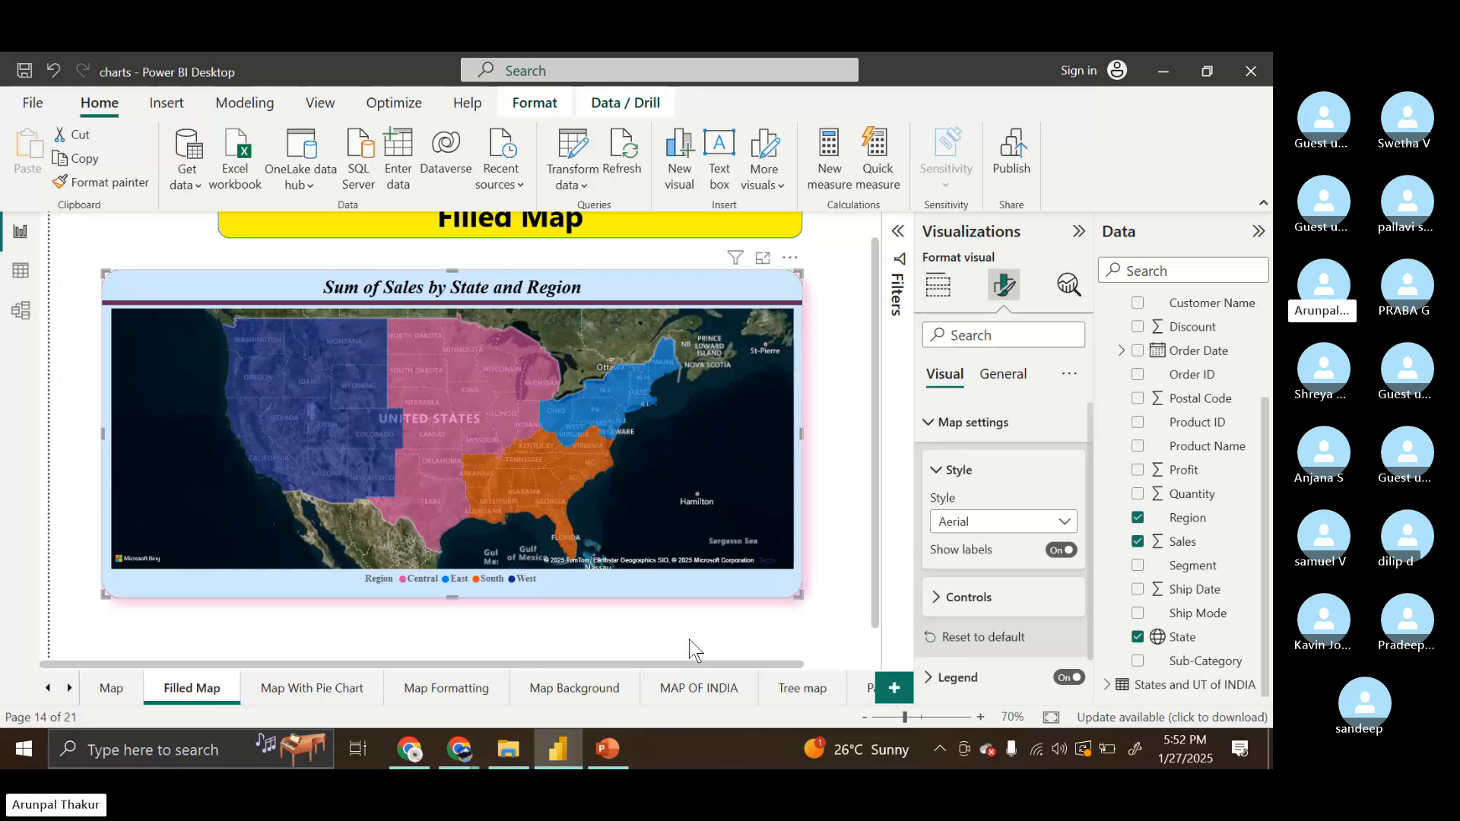
On the Map With Pie Chart page, select the front map and remove Category from its legend
click(297, 688)
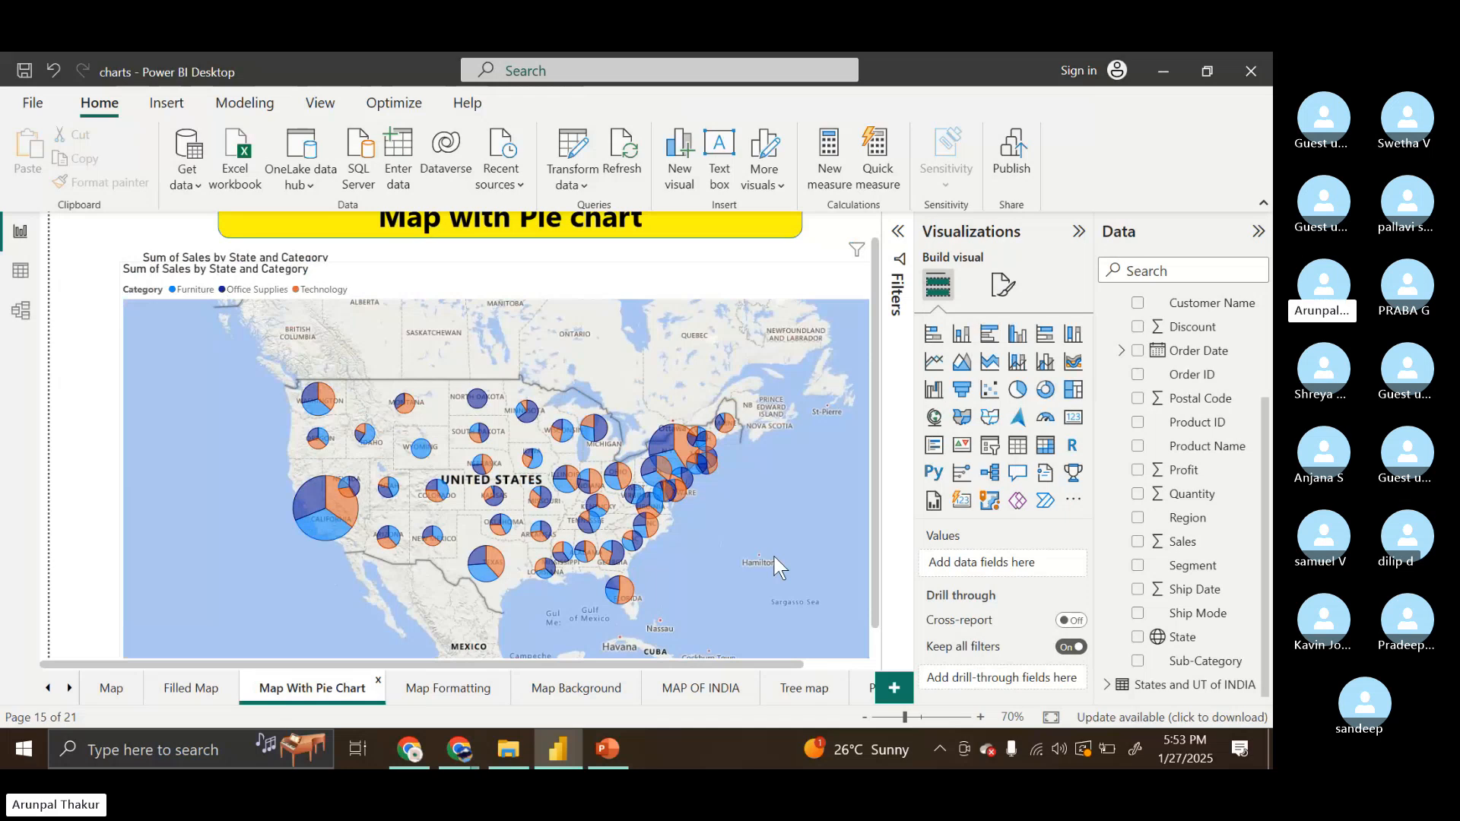
click(826, 477)
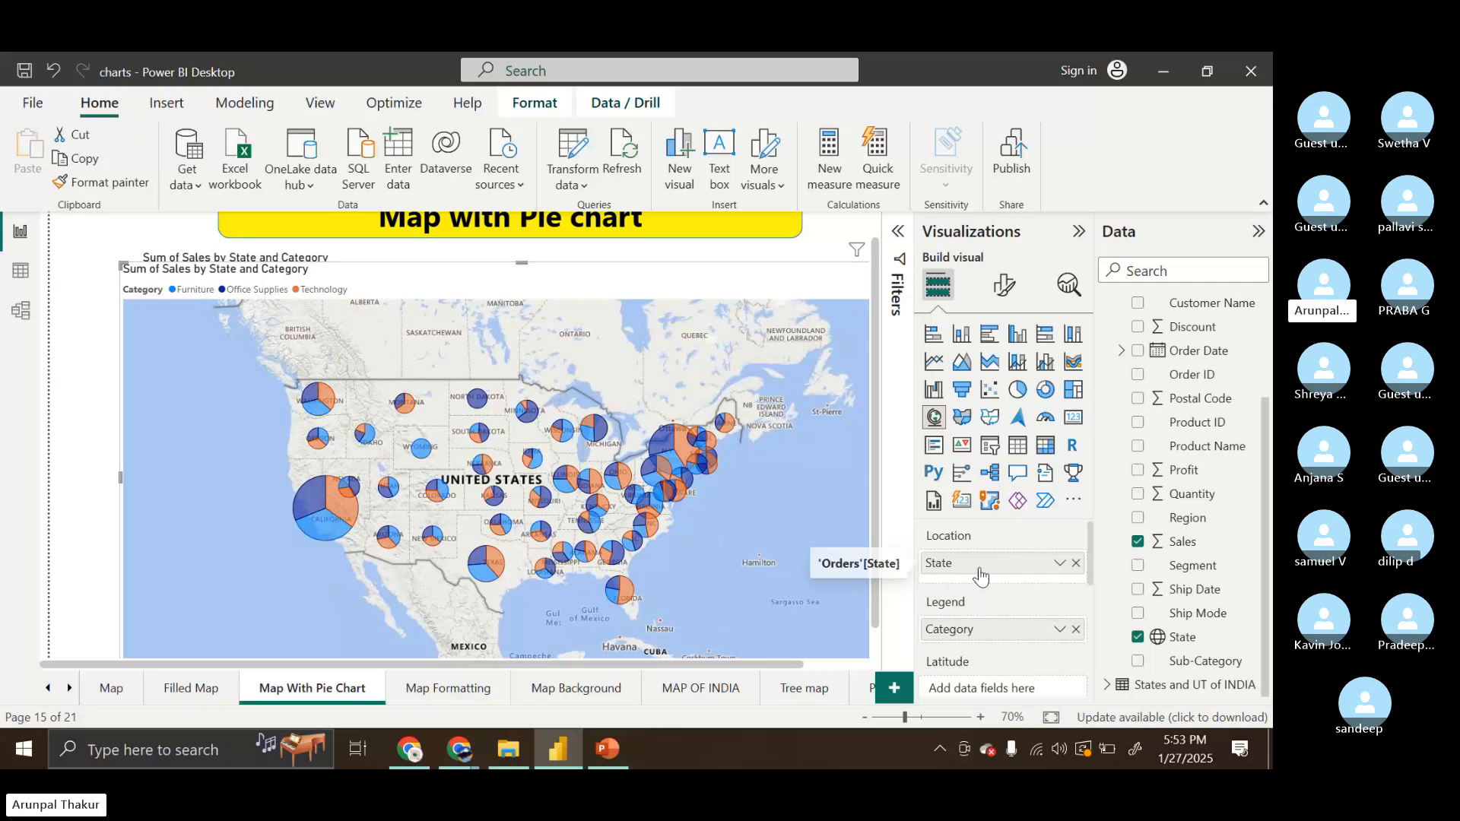
click(1076, 629)
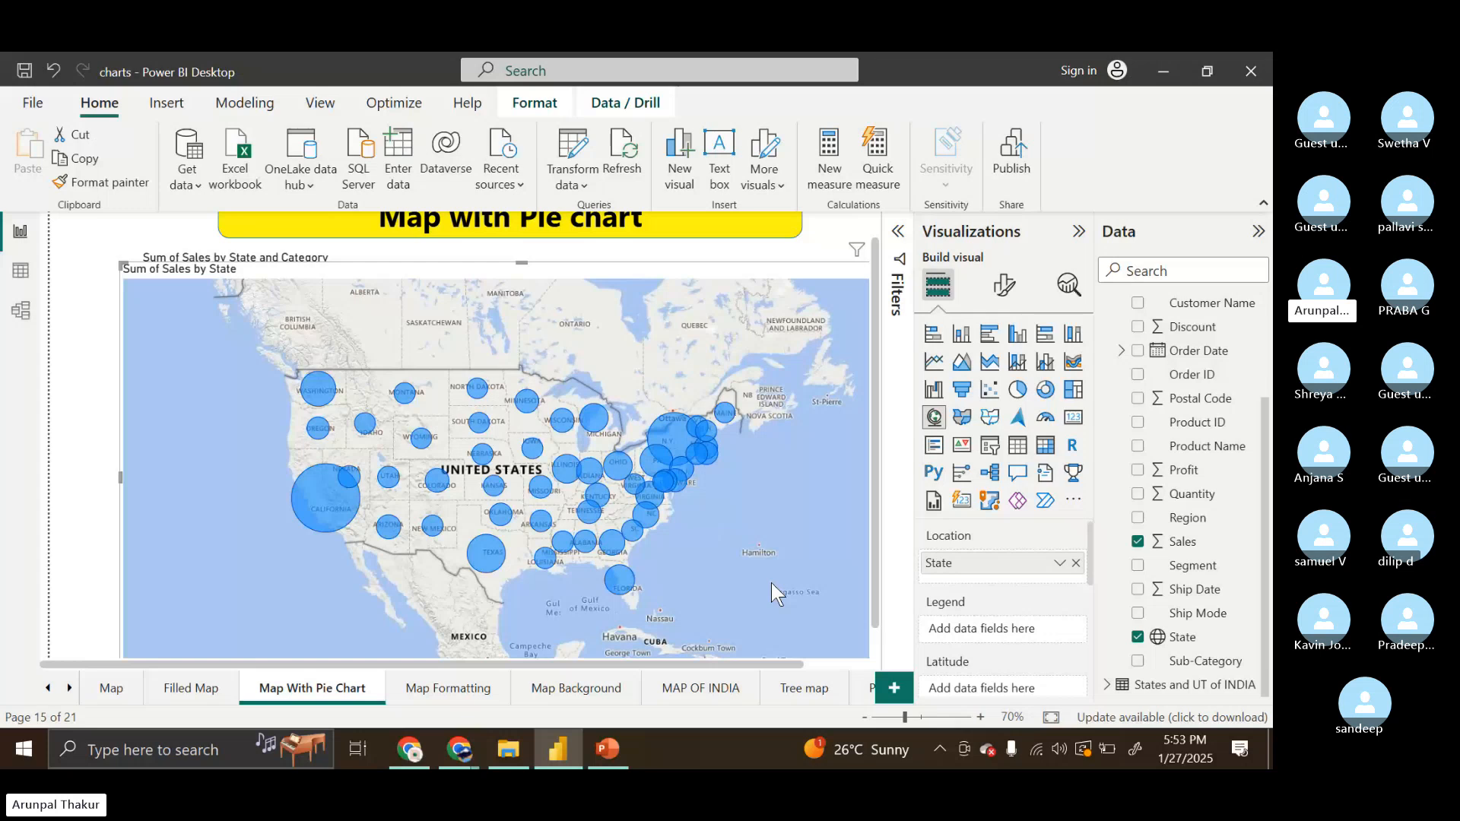
Set the front map's bubble size to 24
click(996, 286)
click(1004, 503)
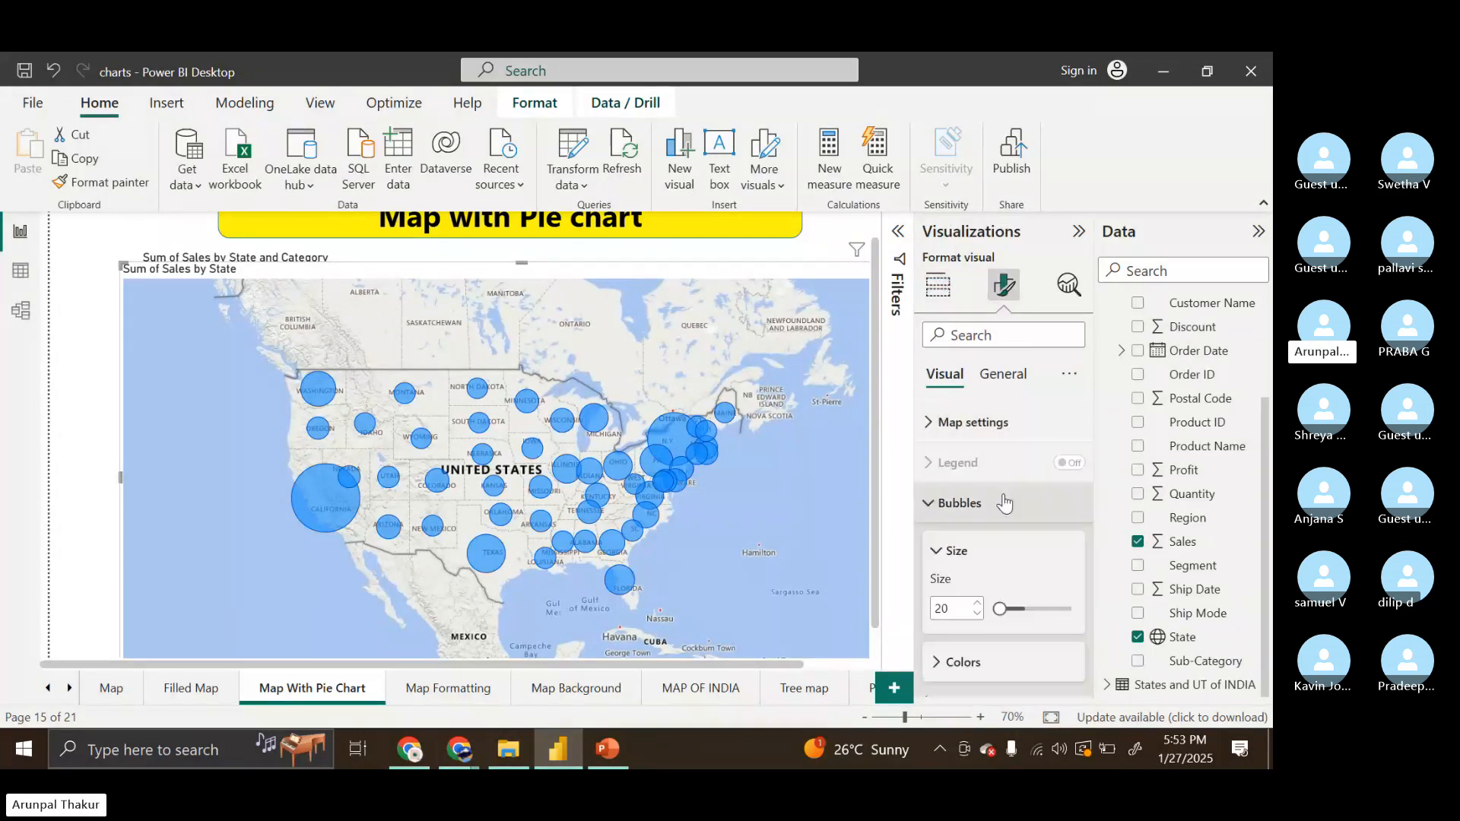
click(1003, 610)
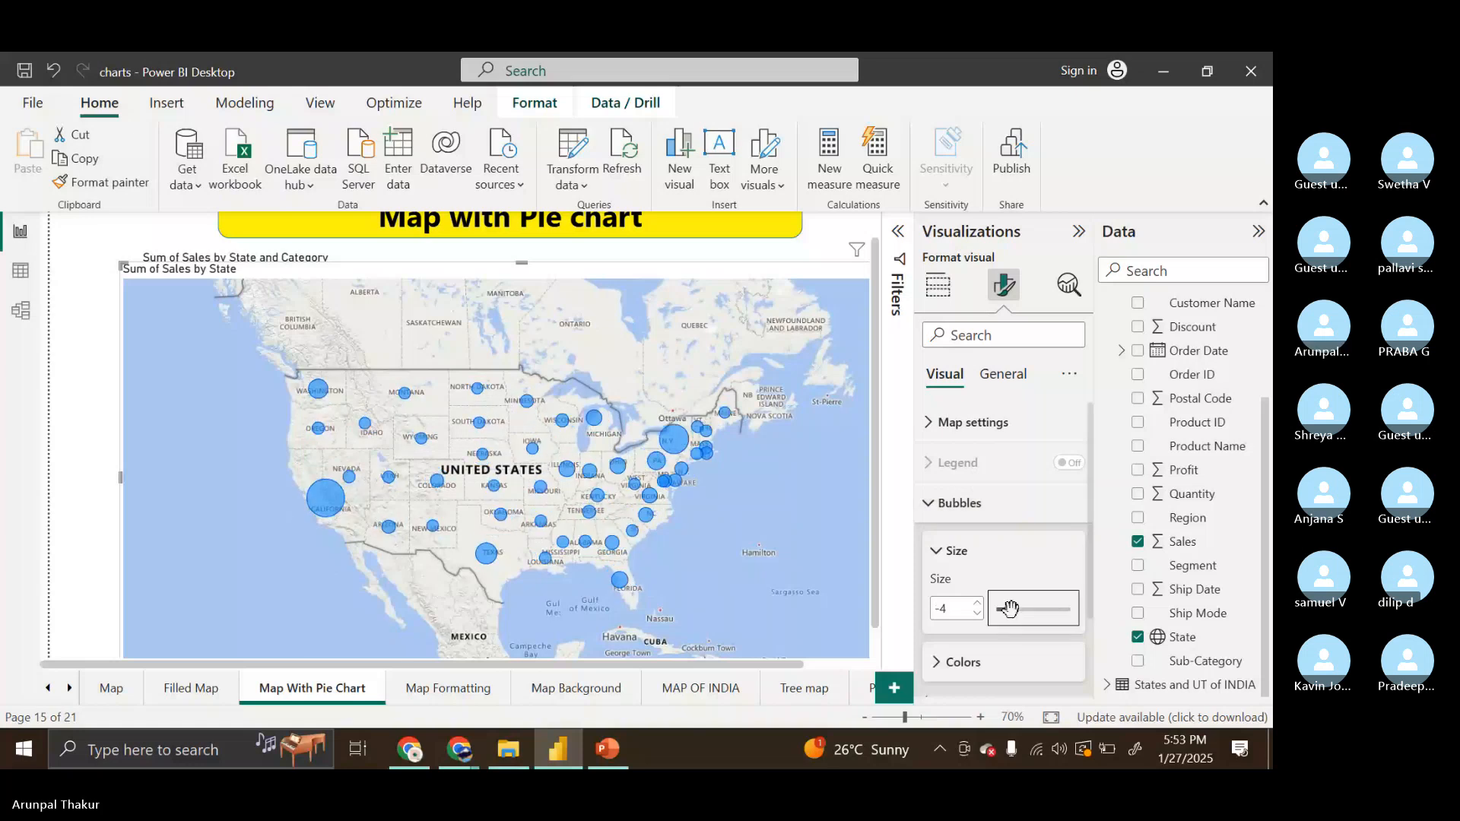
drag(1010, 609, 1019, 609)
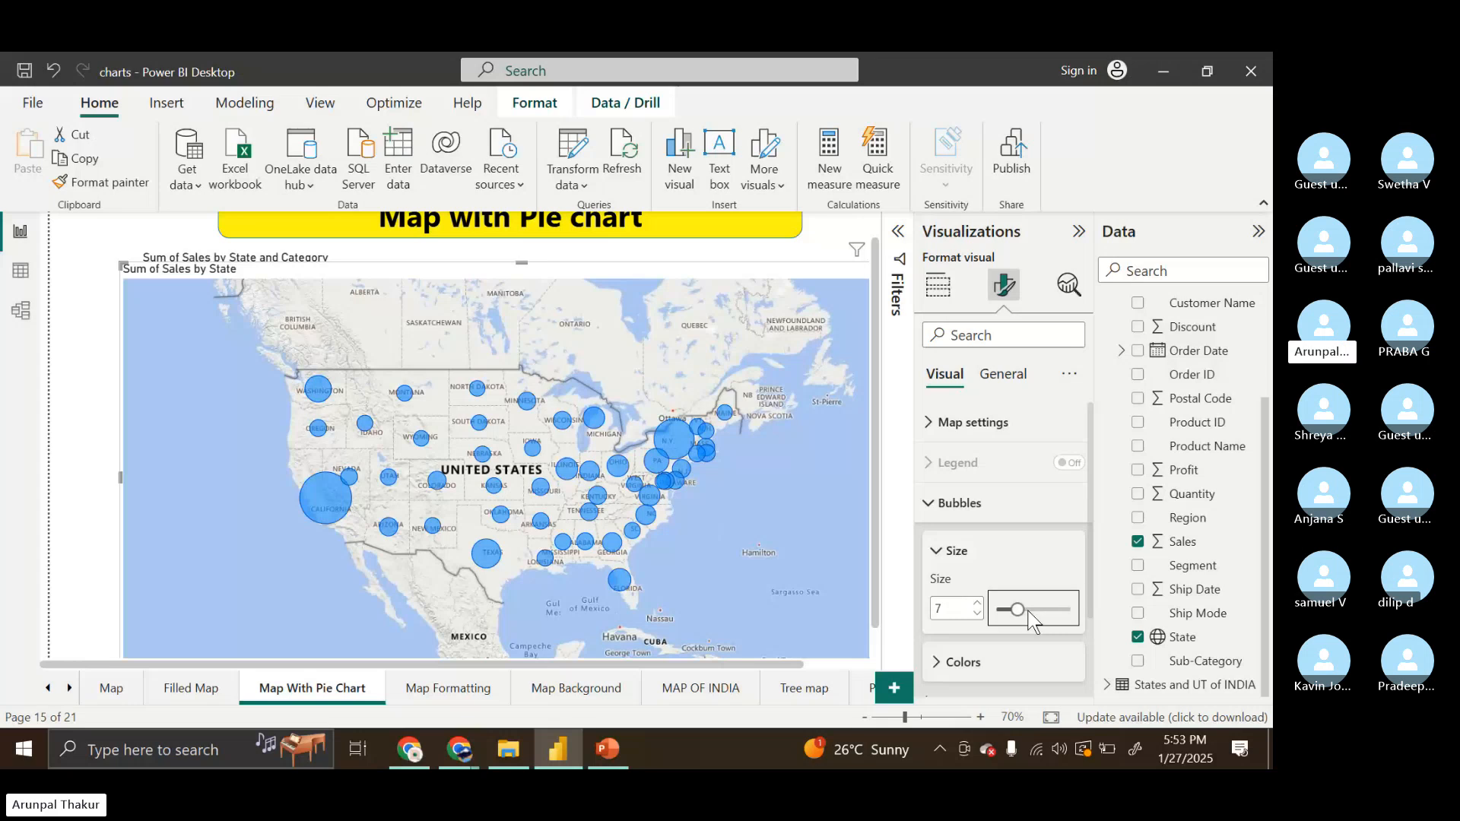
click(1029, 610)
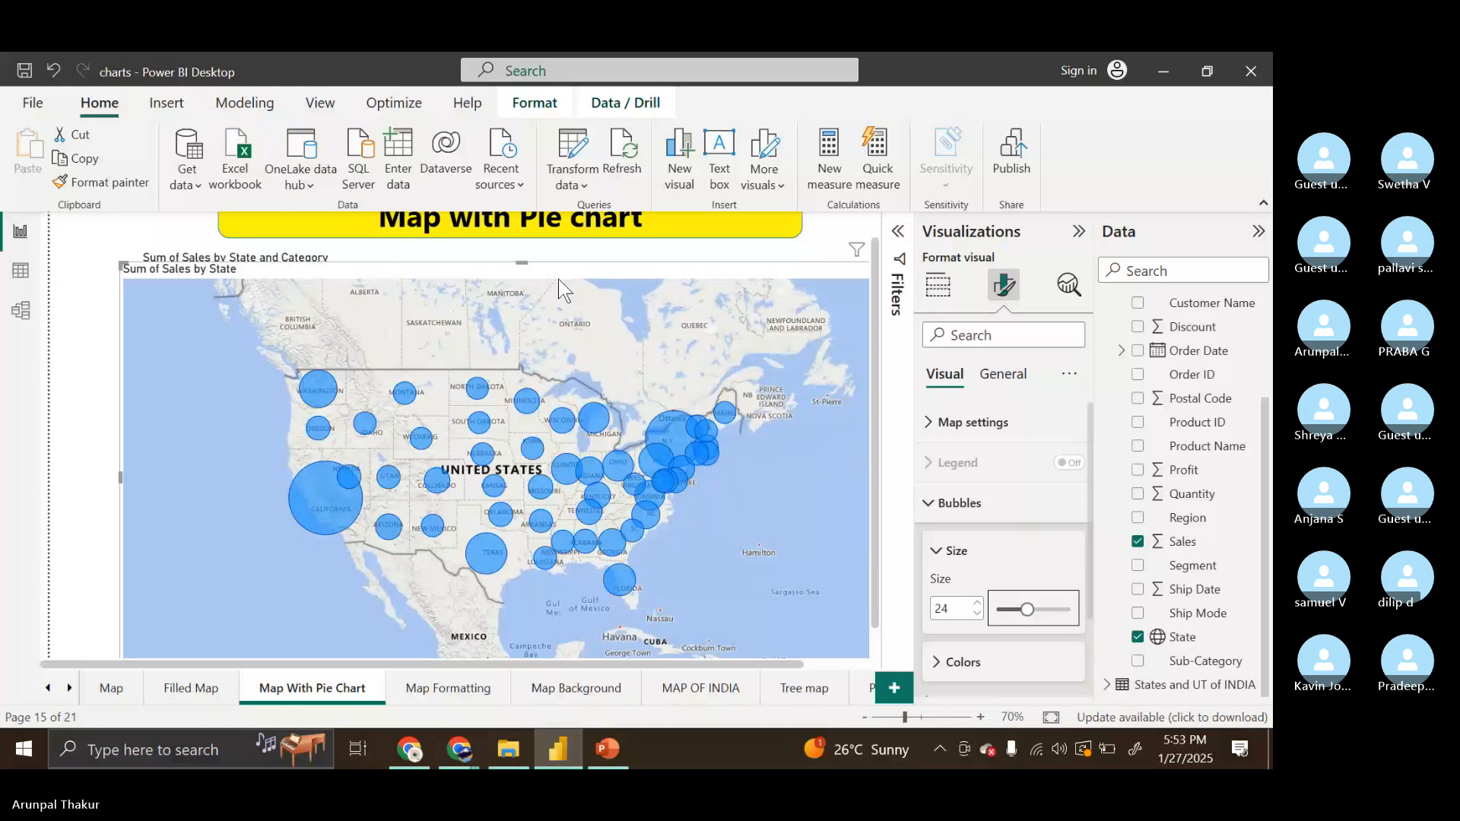
Move the front map slightly to the left and remove the duplicate Sum of Sales by State and Category map behind it
drag(538, 295, 518, 345)
click(860, 243)
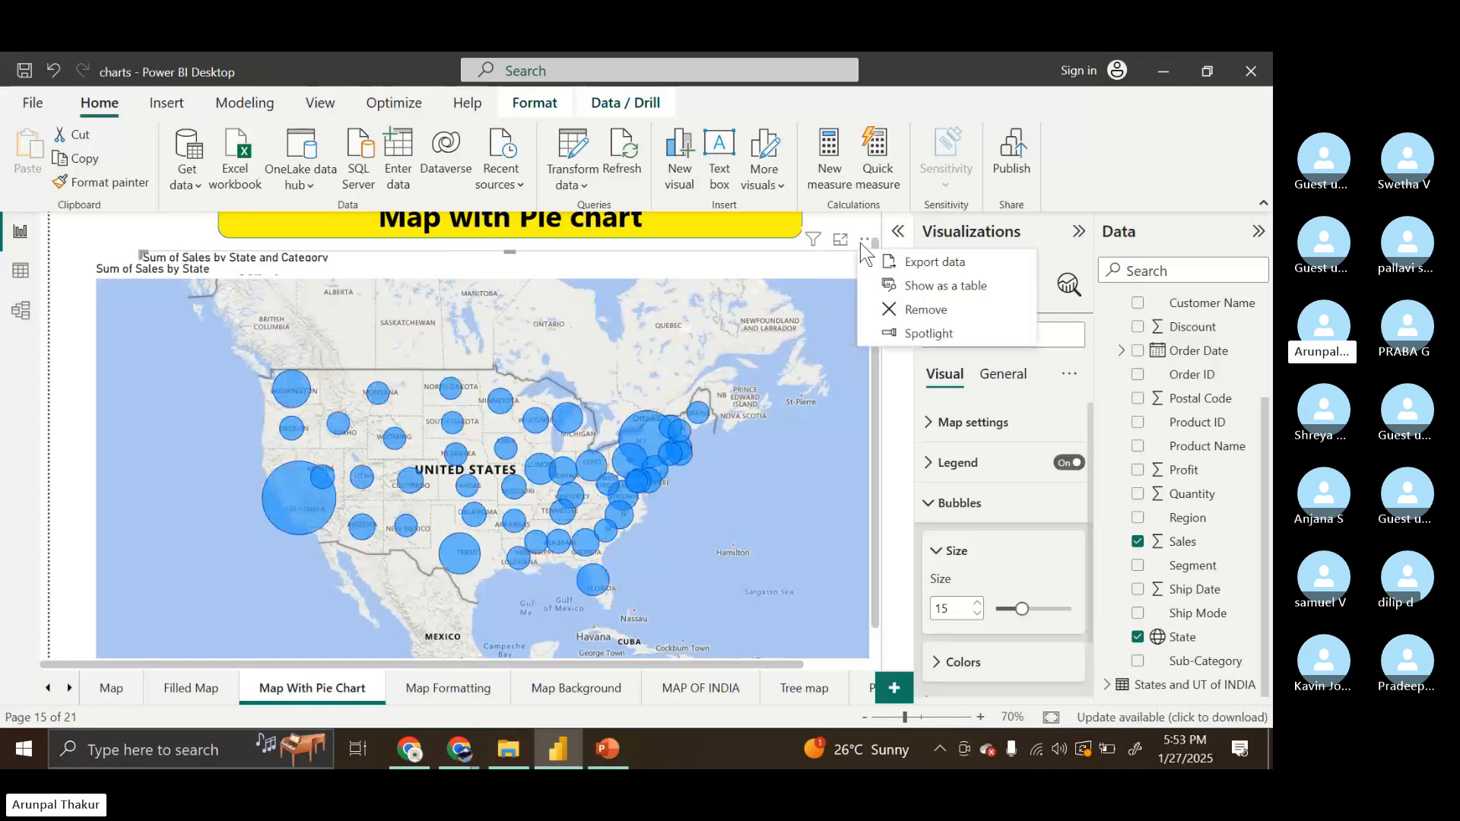
click(626, 257)
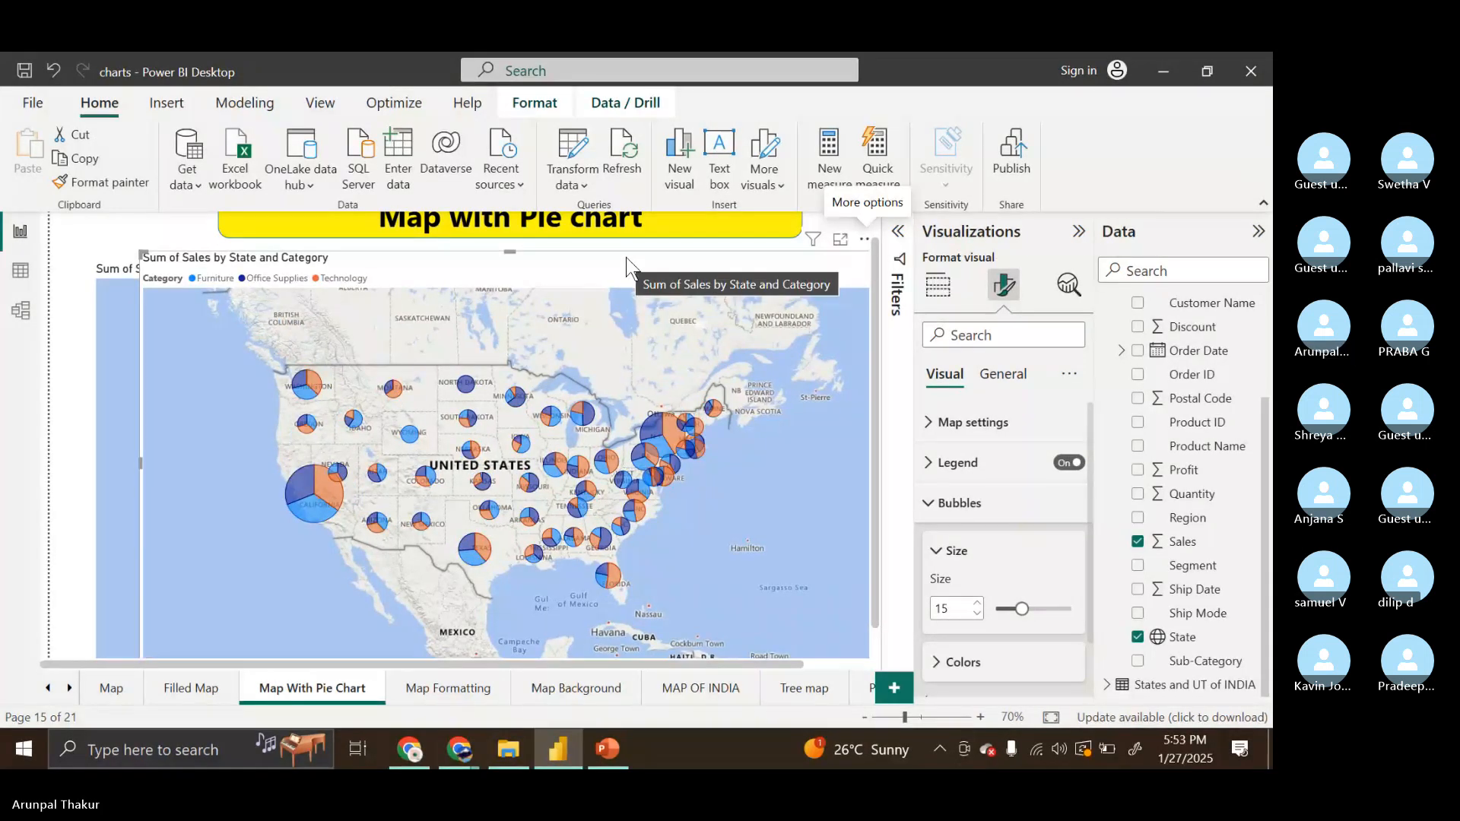
click(867, 241)
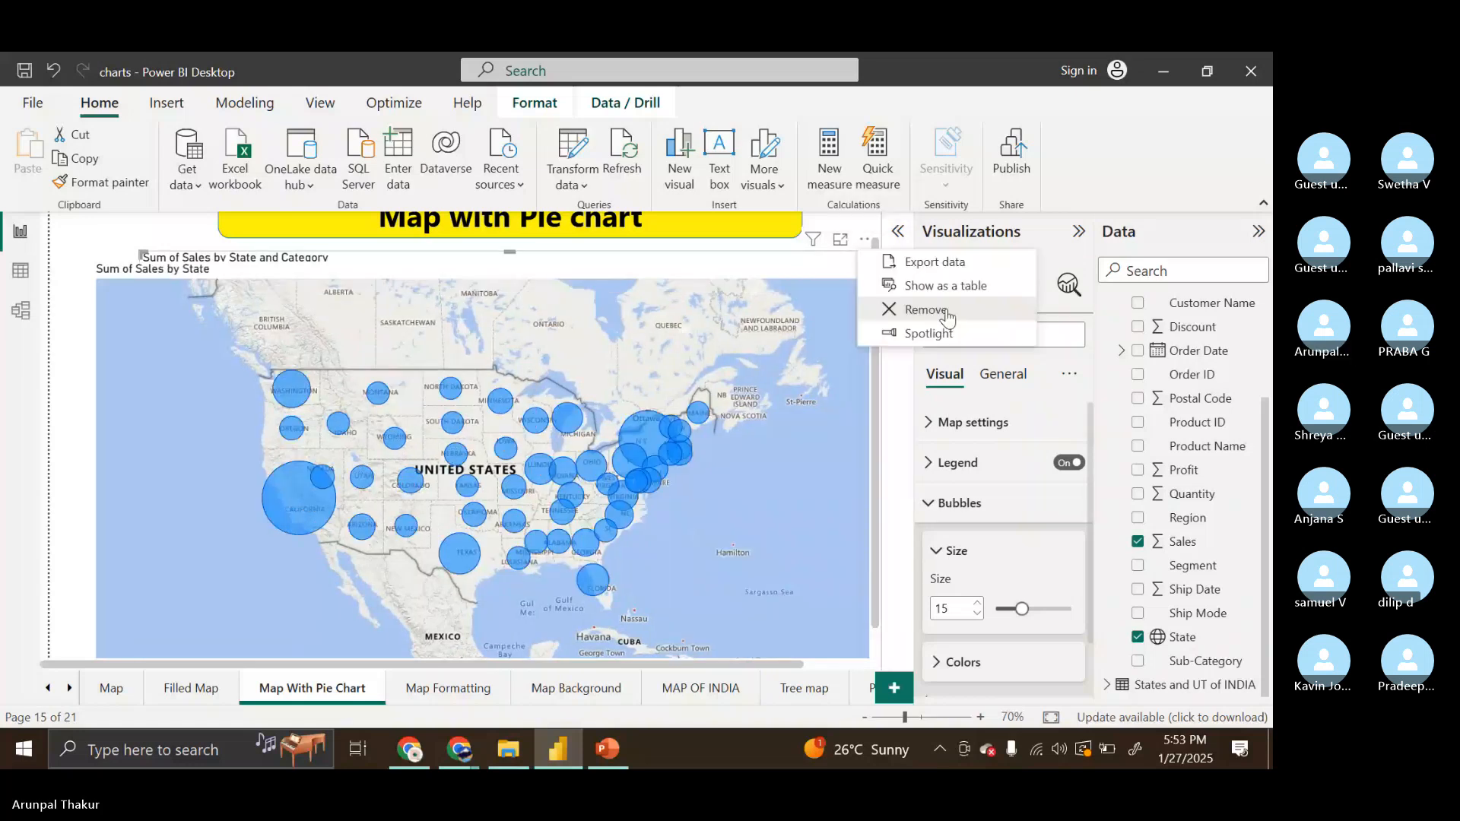
click(947, 317)
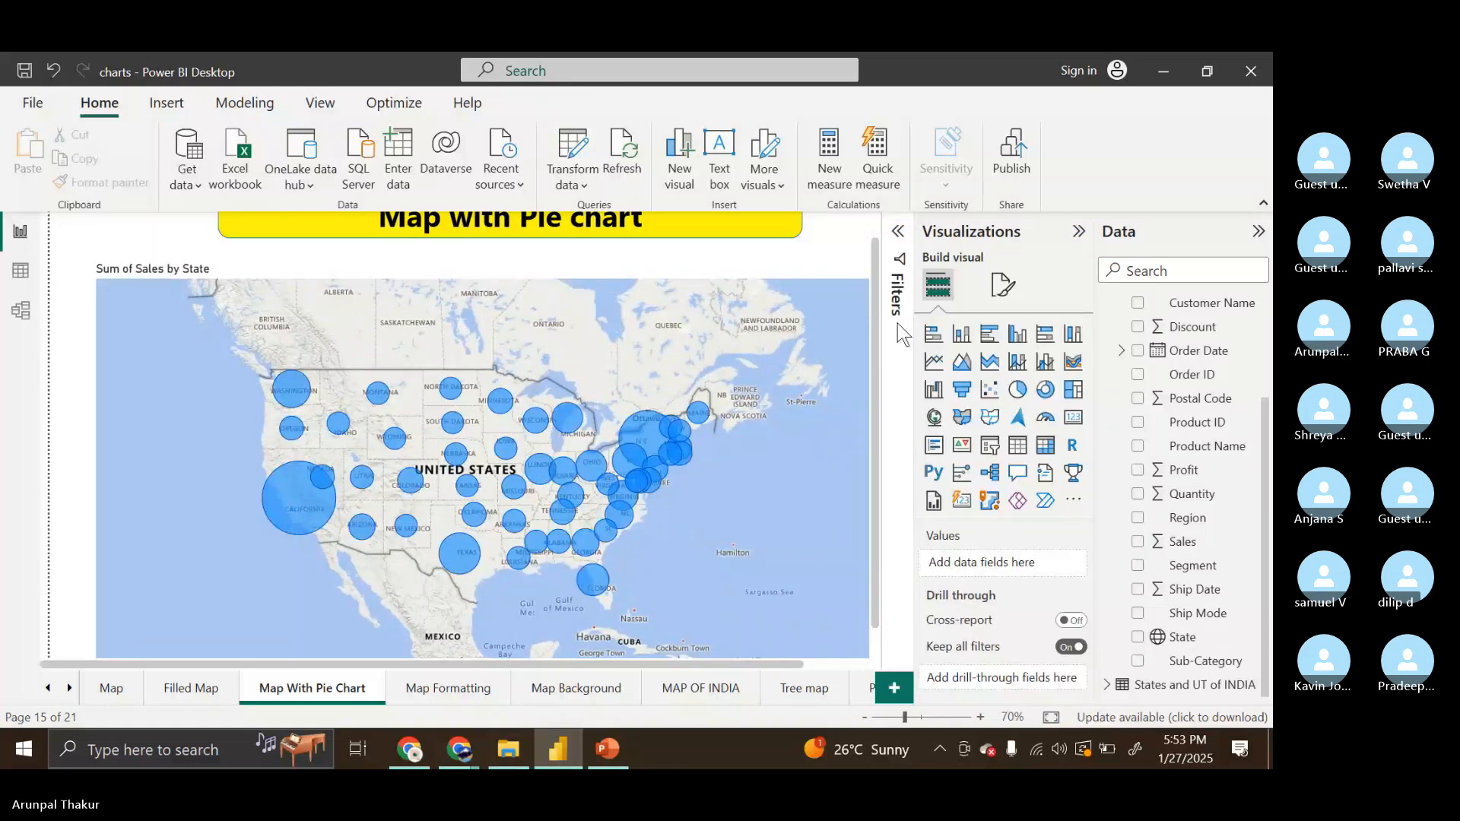
Add Category as the legend of the remaining map so its bubbles become pie charts
click(806, 322)
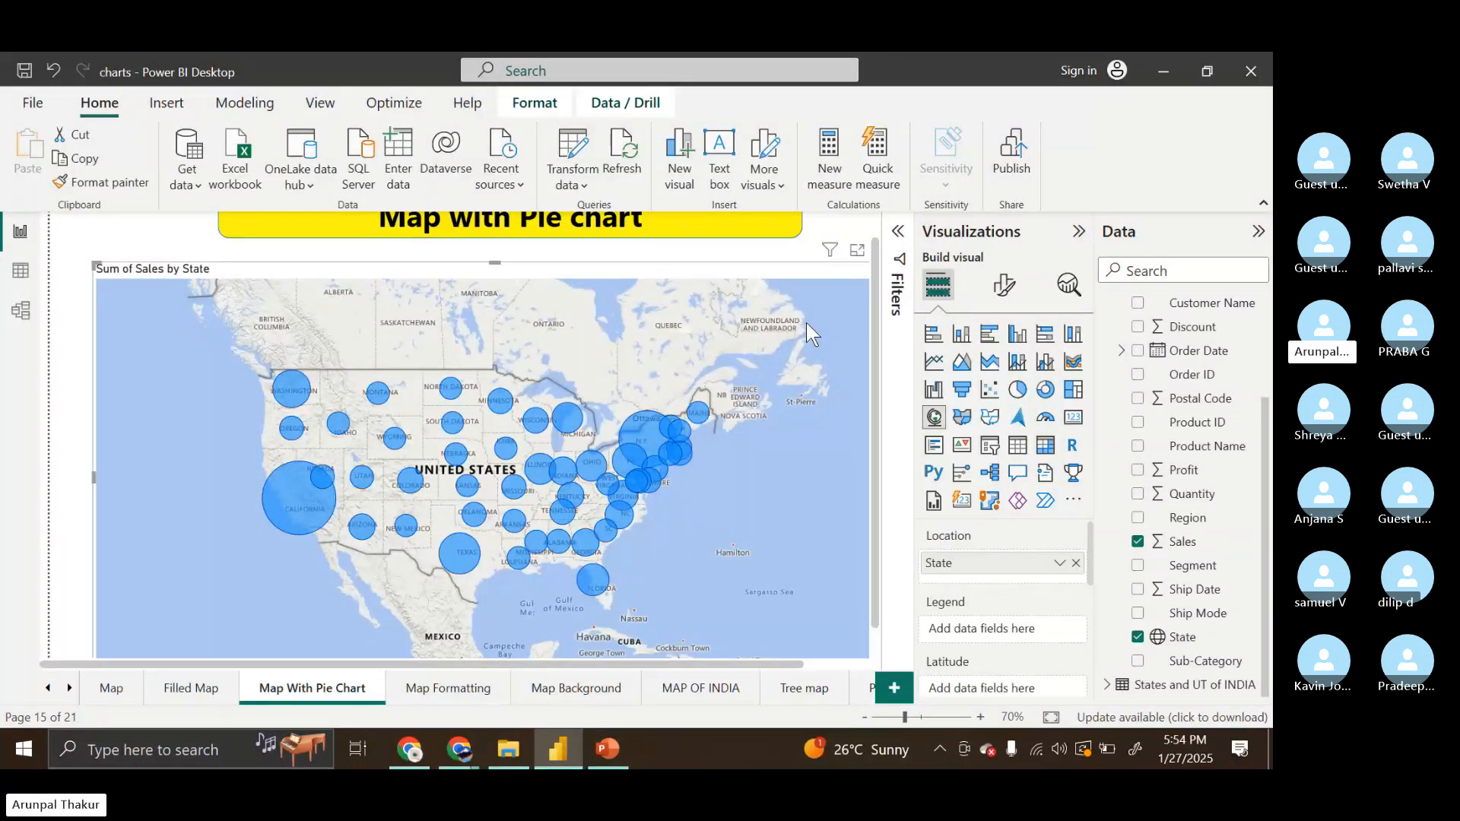
scroll(1049, 622, down, 1)
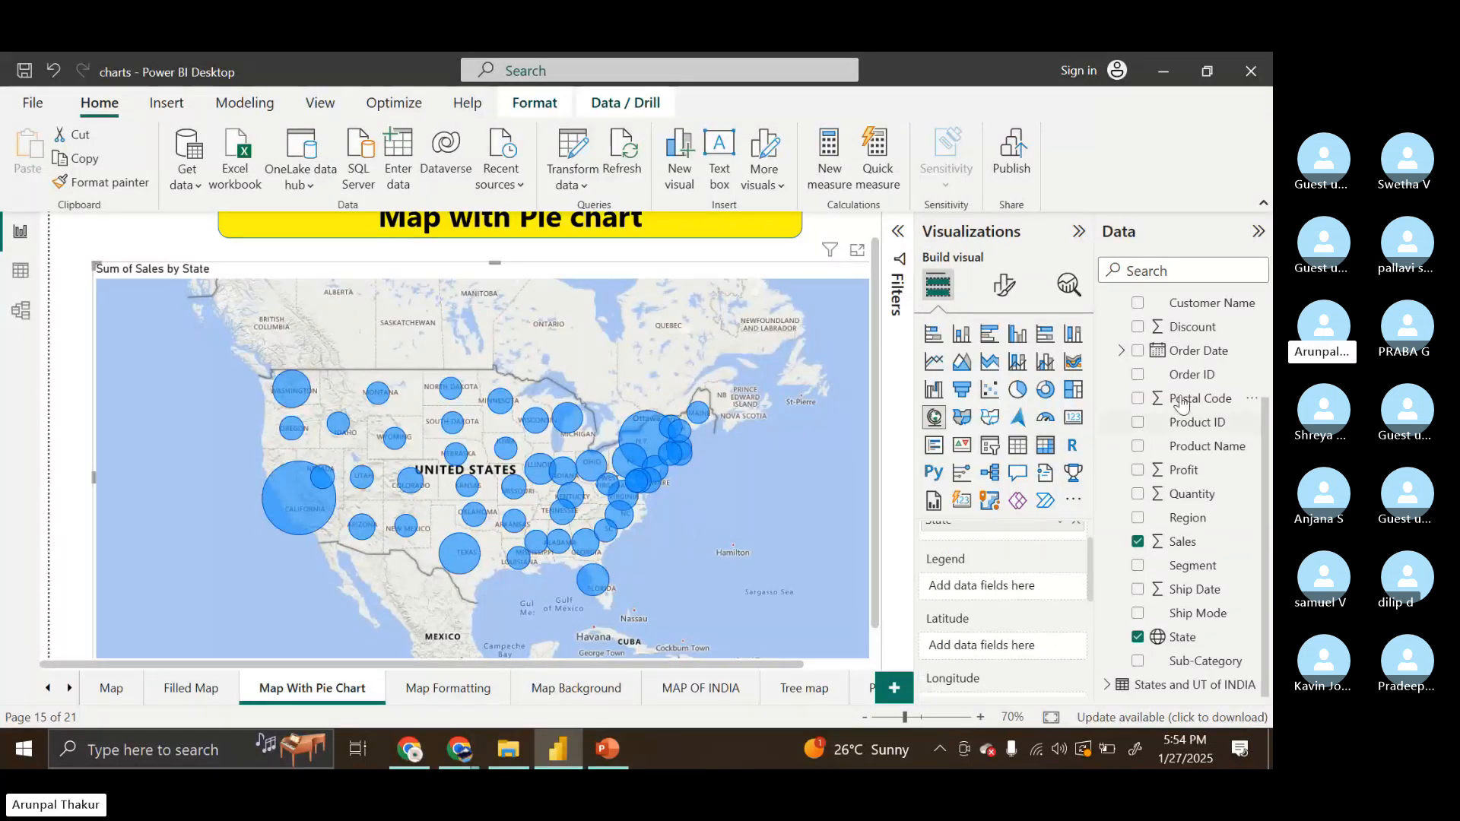
scroll(1181, 405, up, 3)
drag(1187, 354, 998, 597)
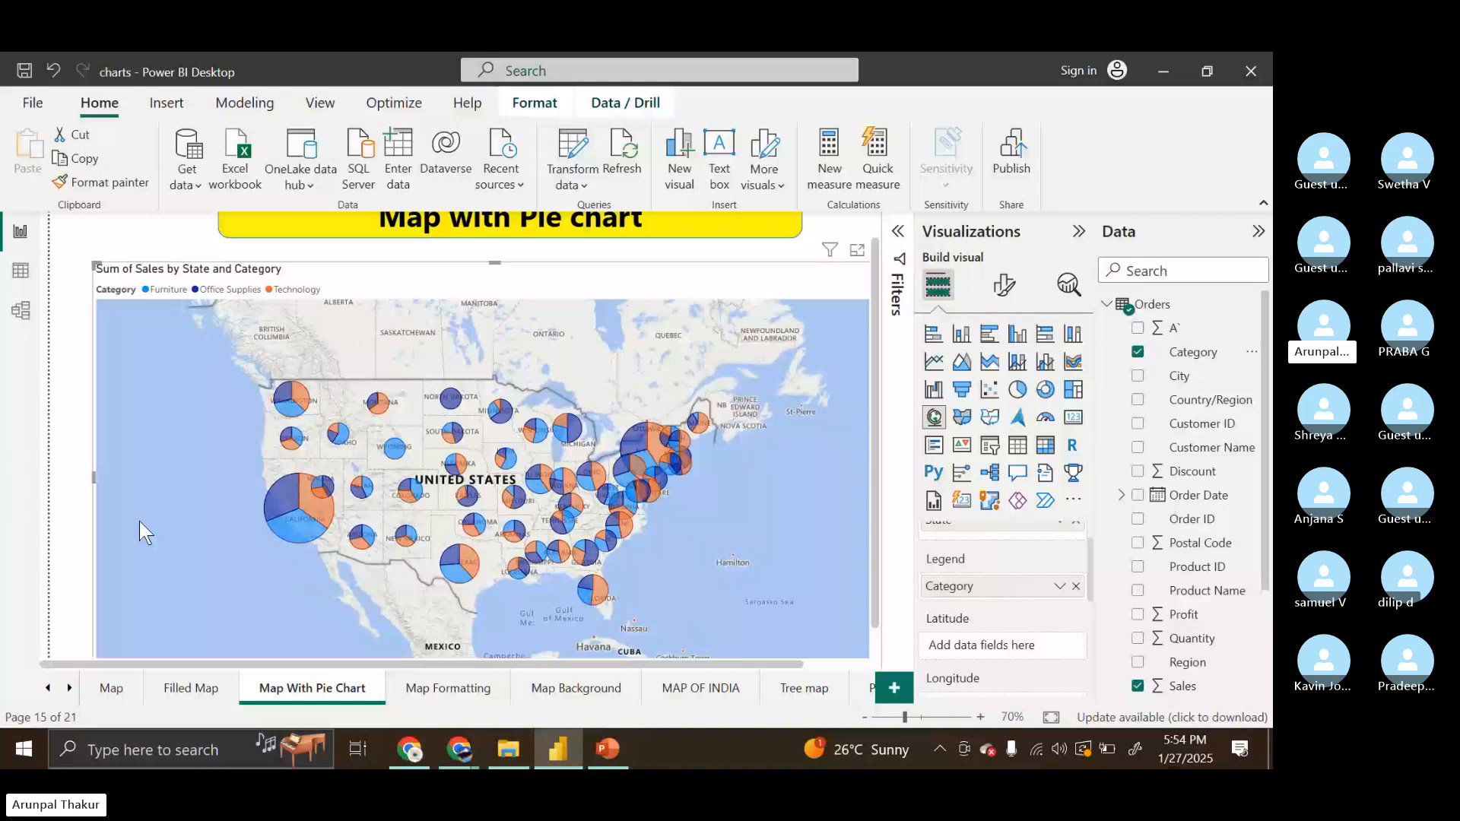
mouse_move(288, 508)
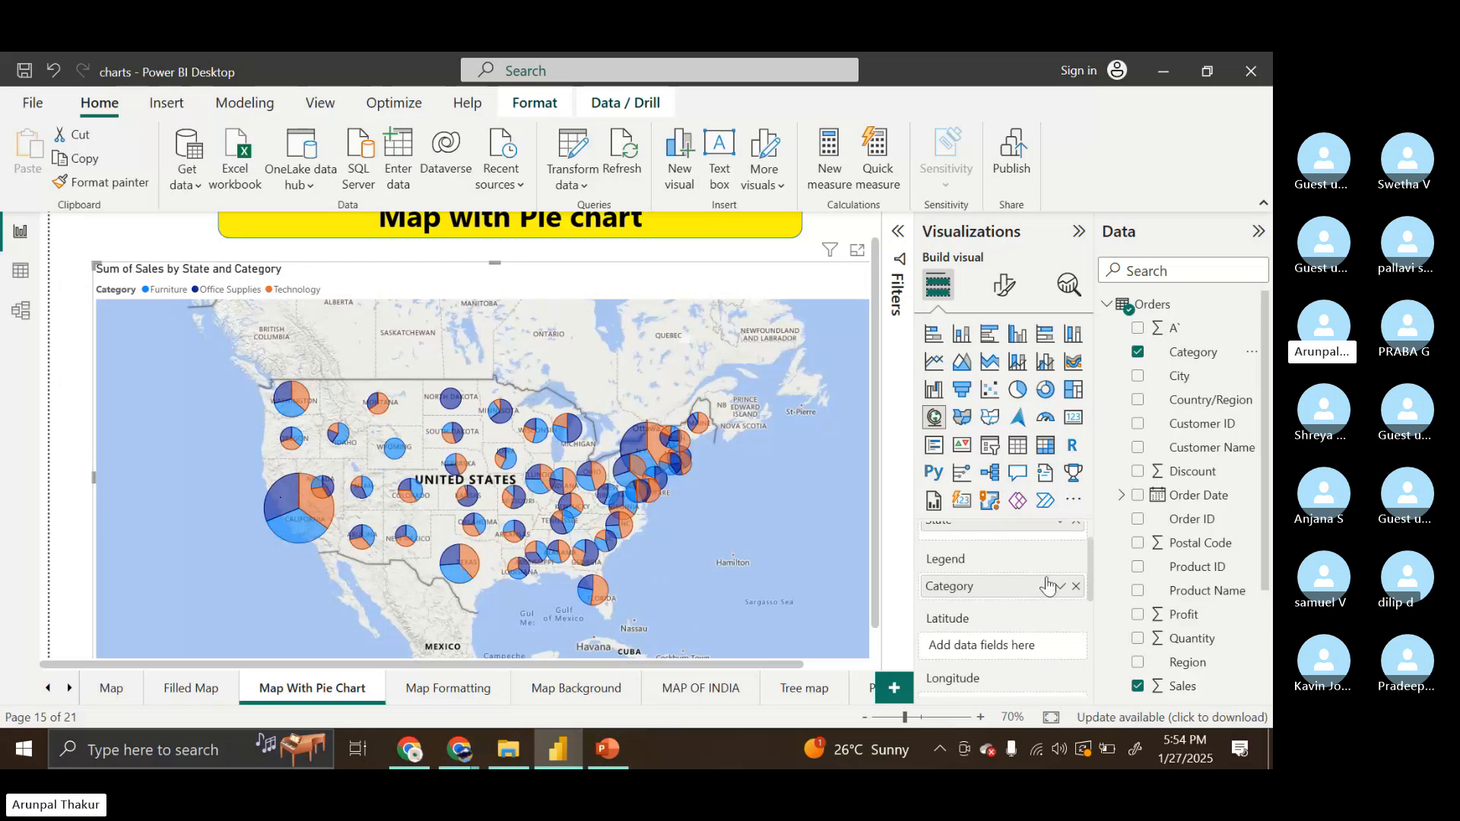
Try Region as the map's legend in place of Category, and restore Category as the legend field
click(1077, 586)
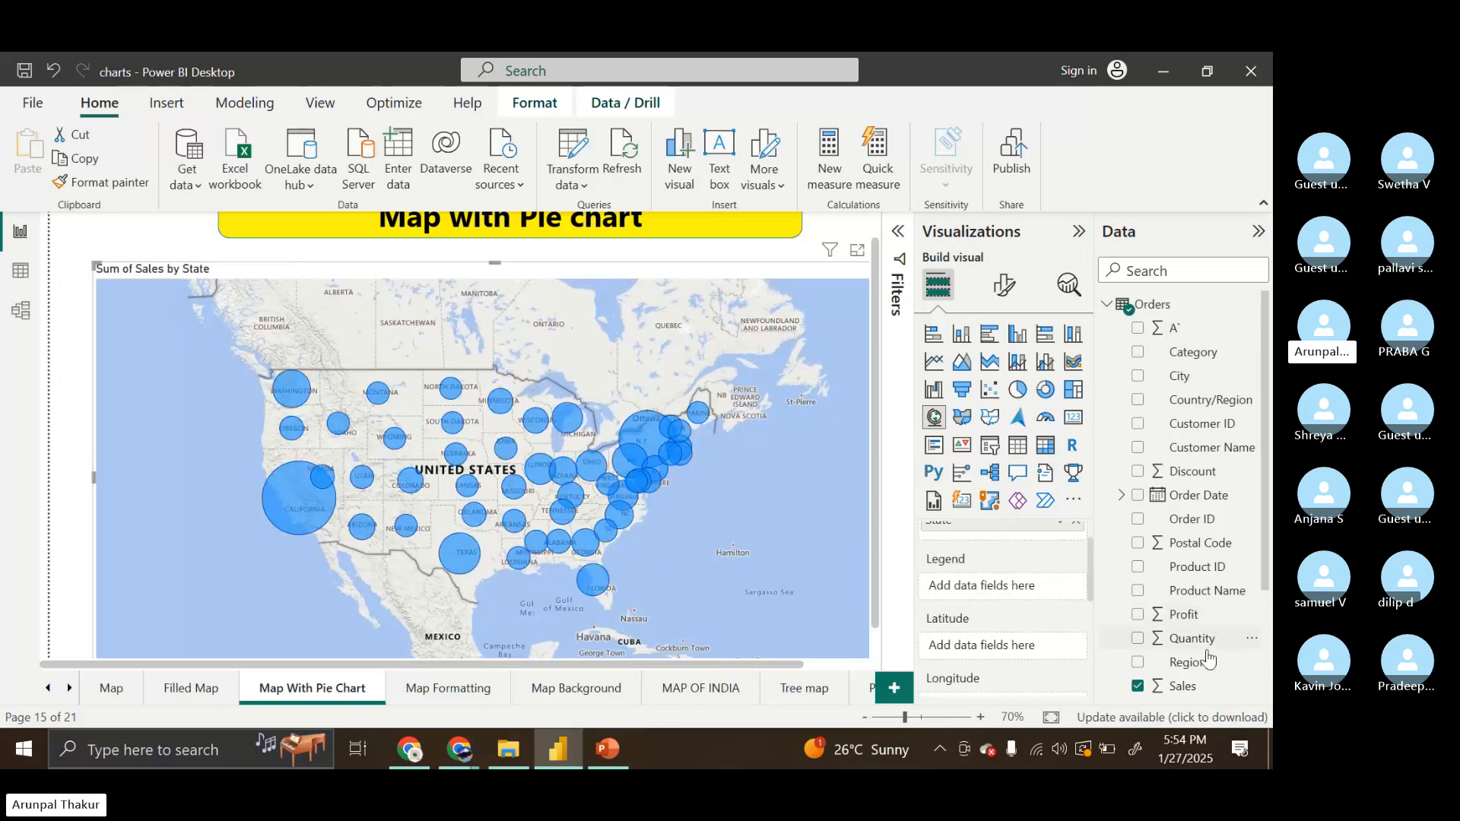
drag(1208, 658, 1024, 589)
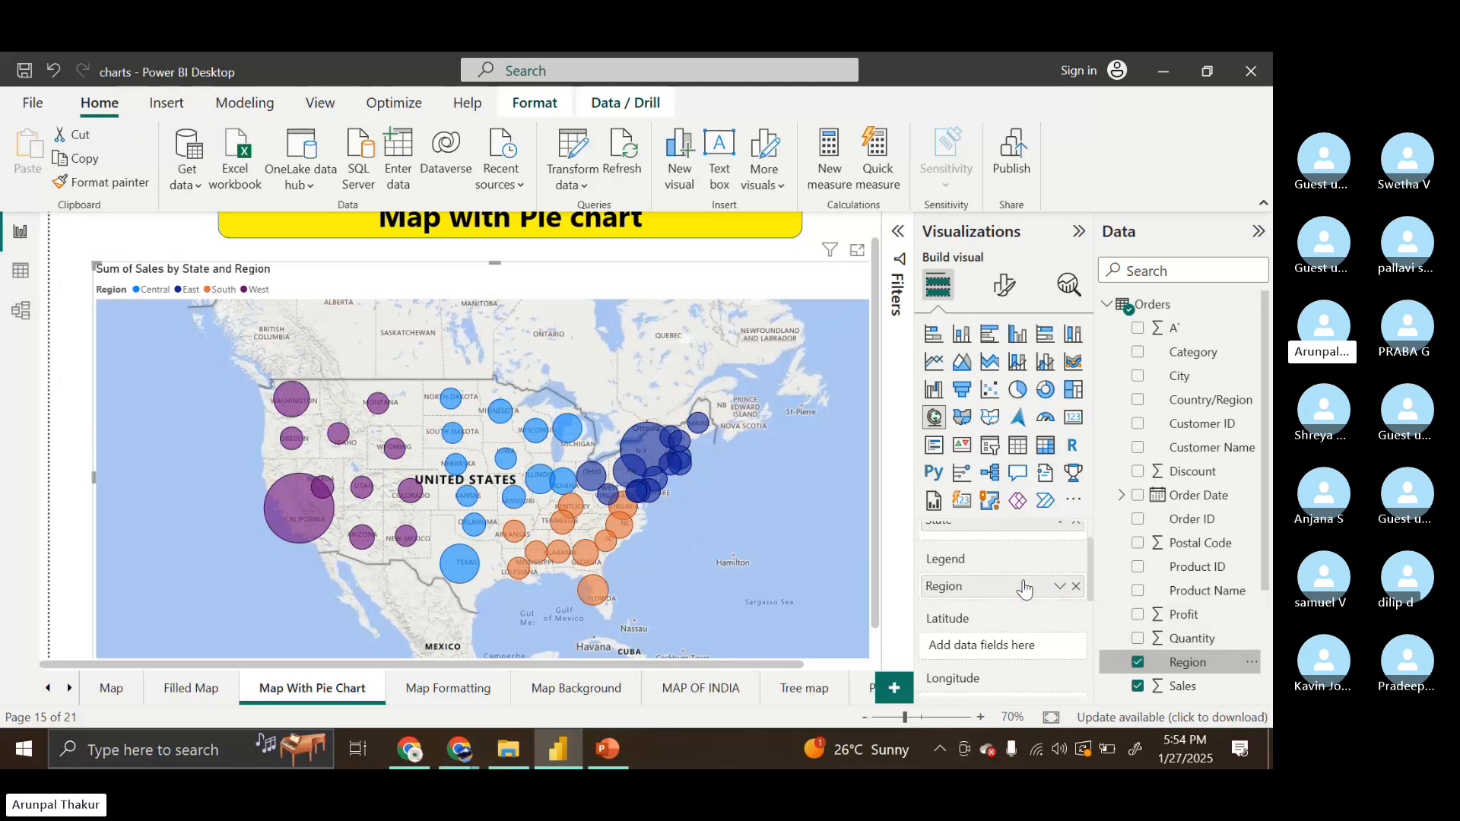
click(1077, 588)
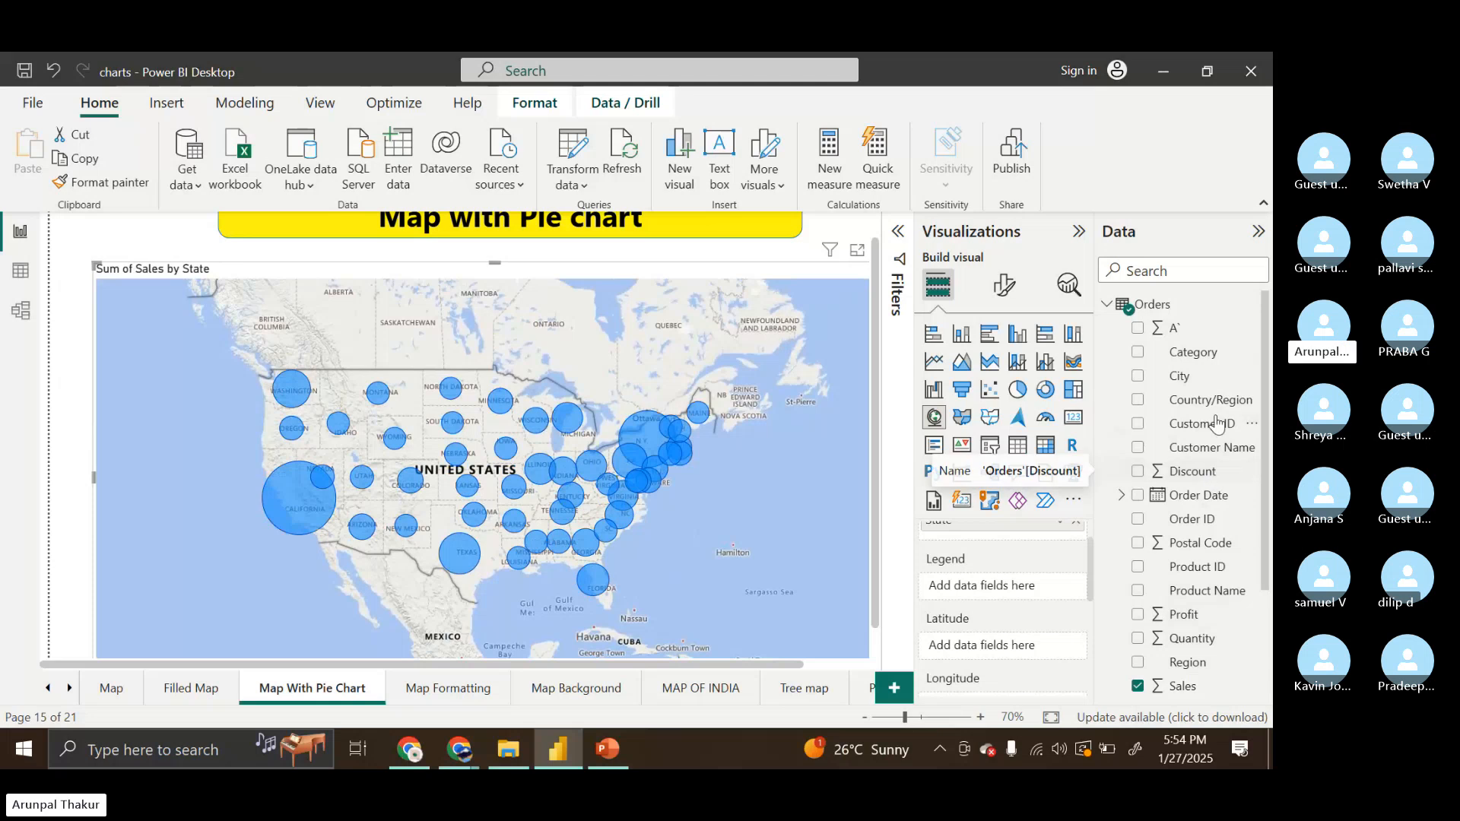
drag(1208, 356, 1024, 593)
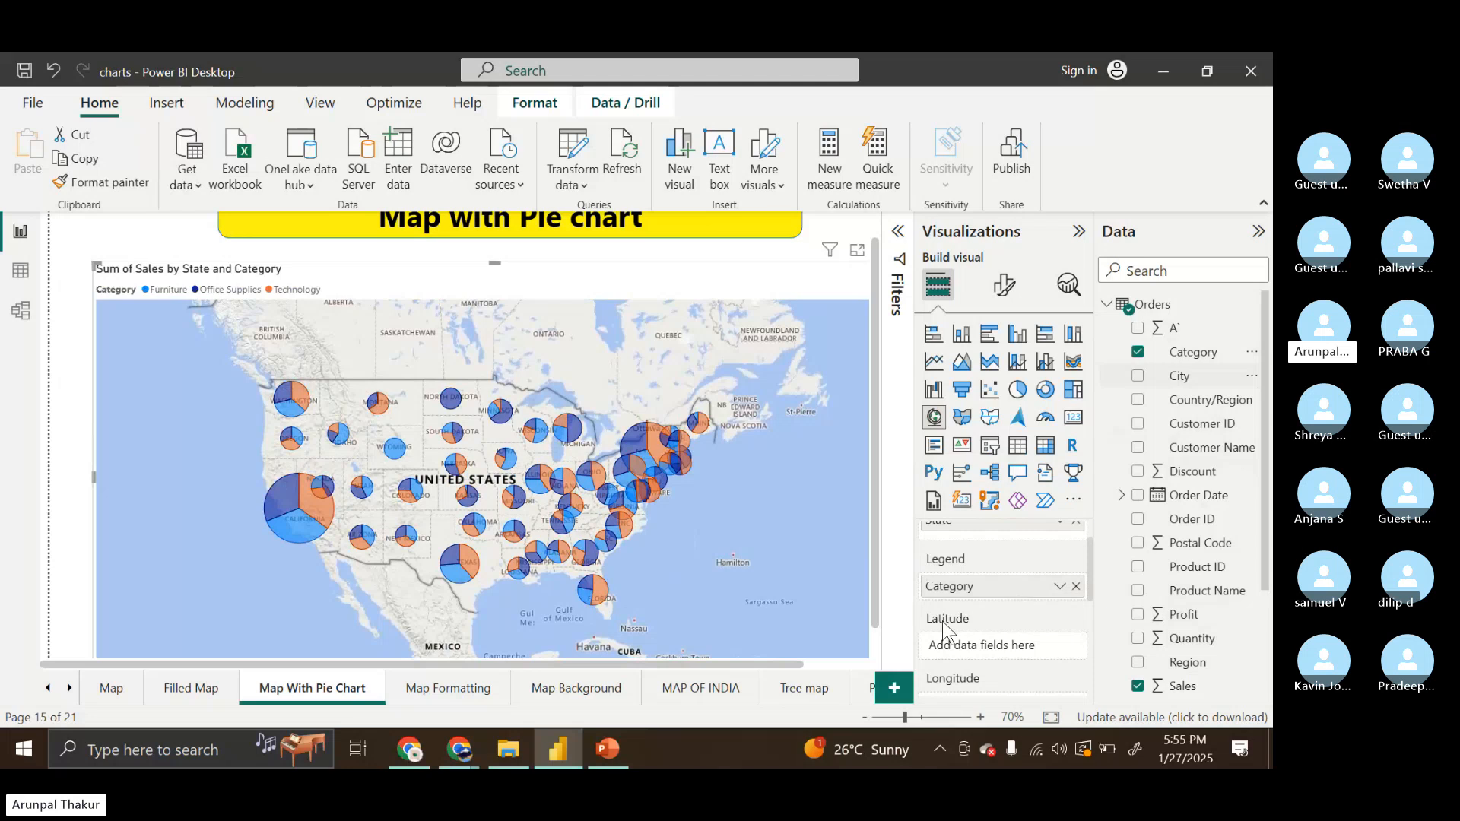
View the Map Formatting, Map Background and MAP OF INDIA pages, and collapse the Orders table in the field list
click(426, 697)
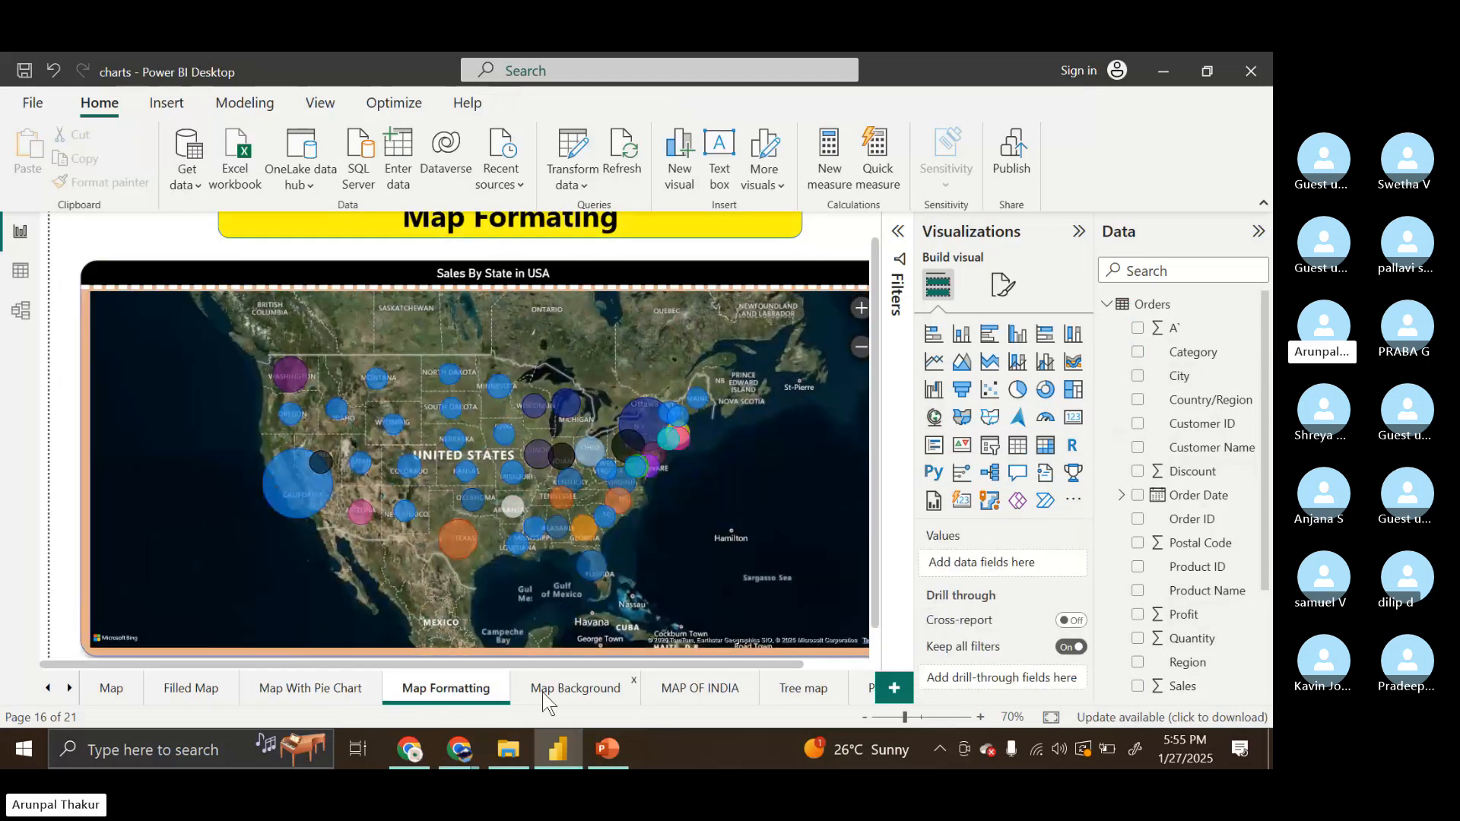
click(544, 701)
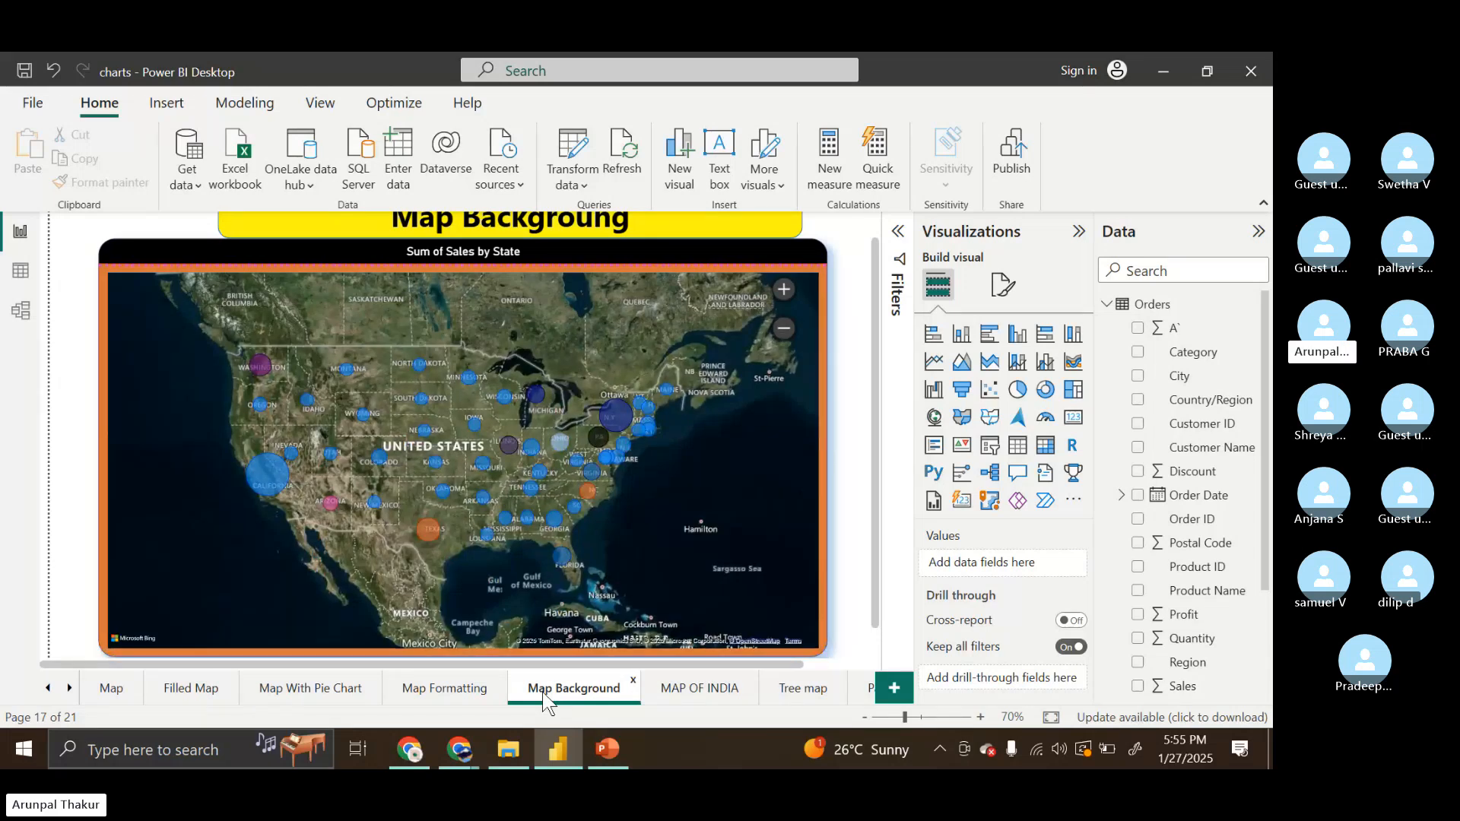
click(700, 687)
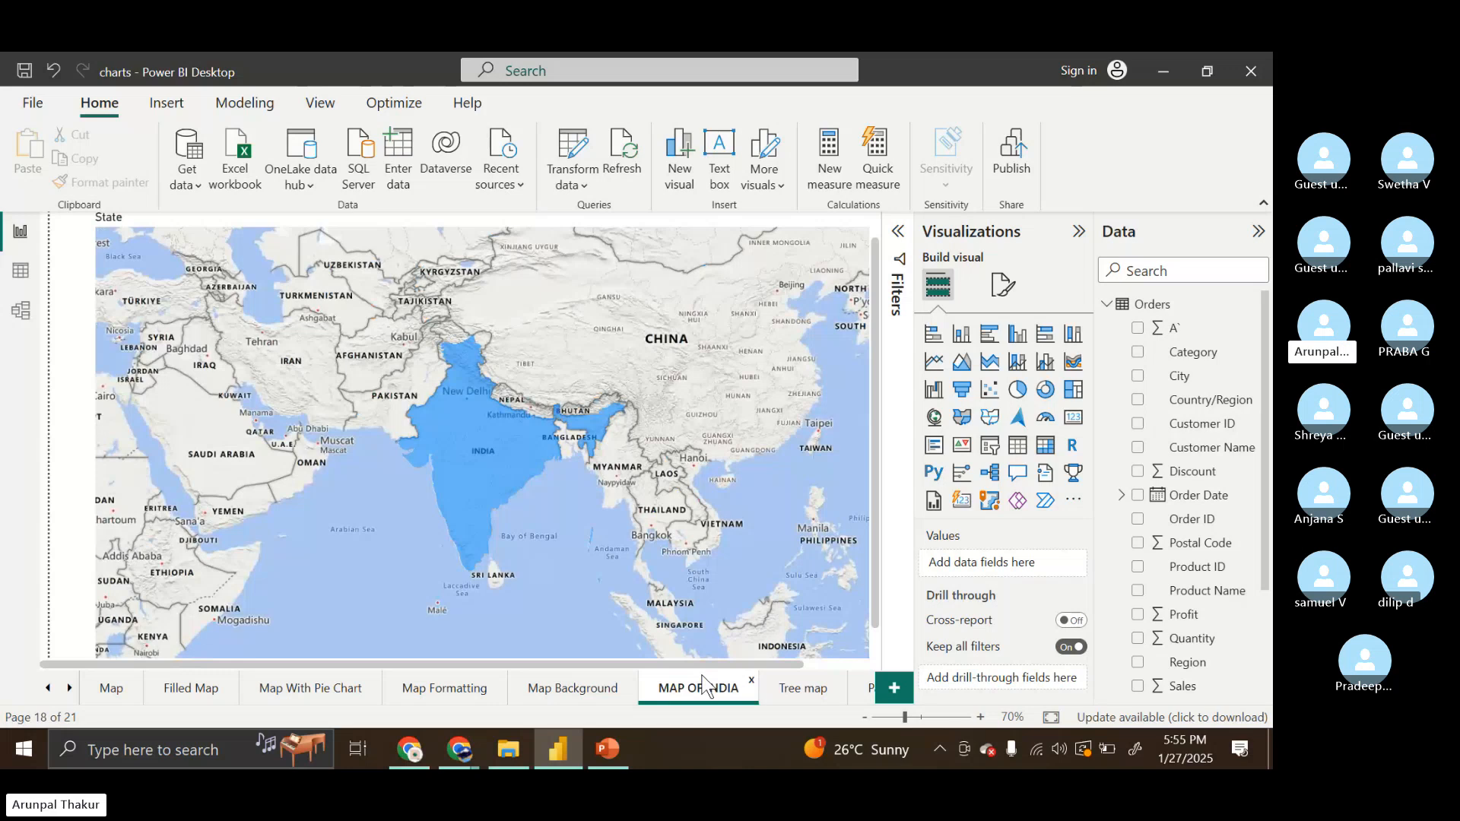
click(1108, 303)
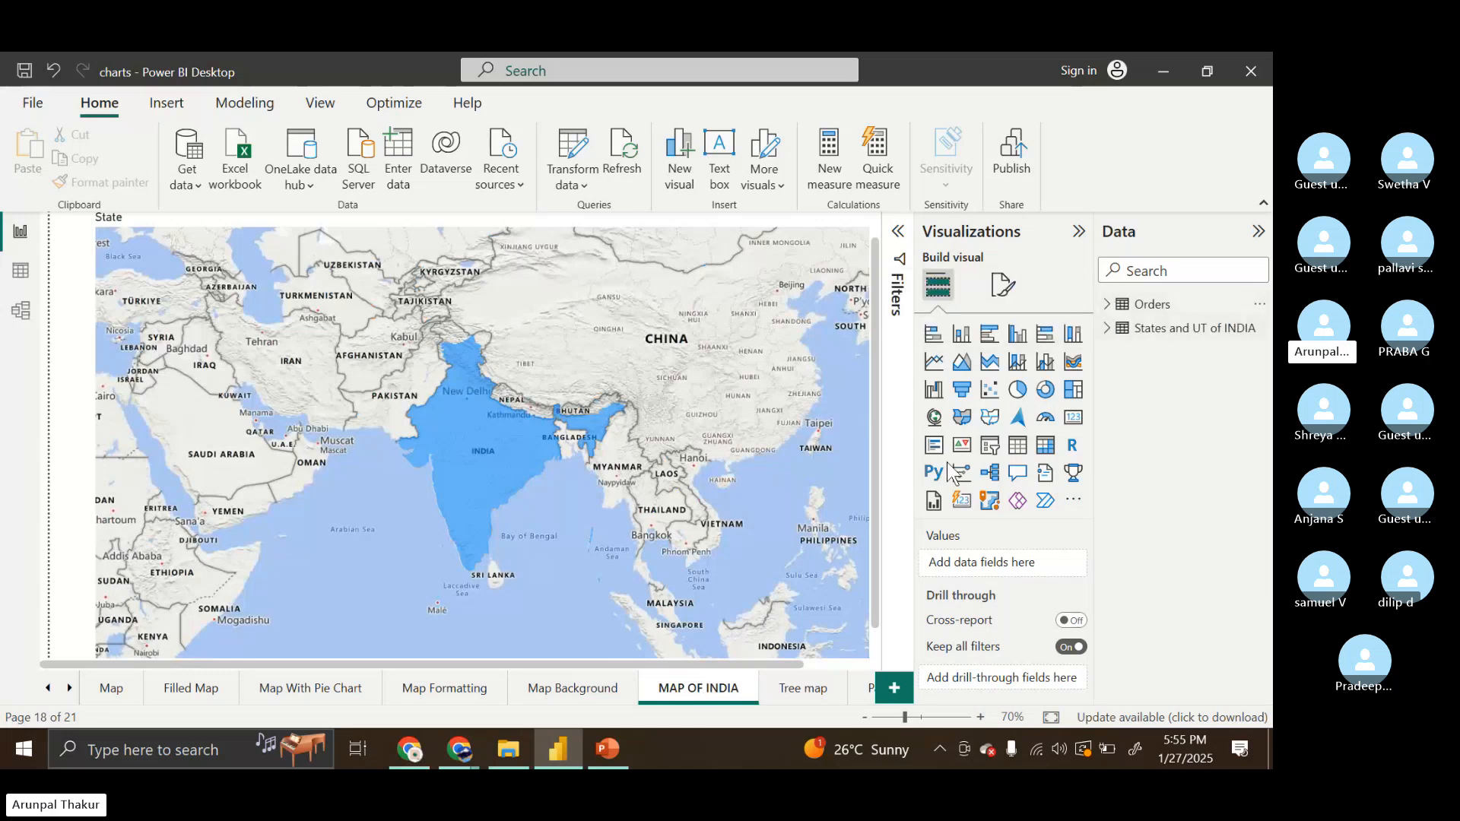
Switch to the Skype call in Chrome and stop the current screen share
mouse_move(460, 754)
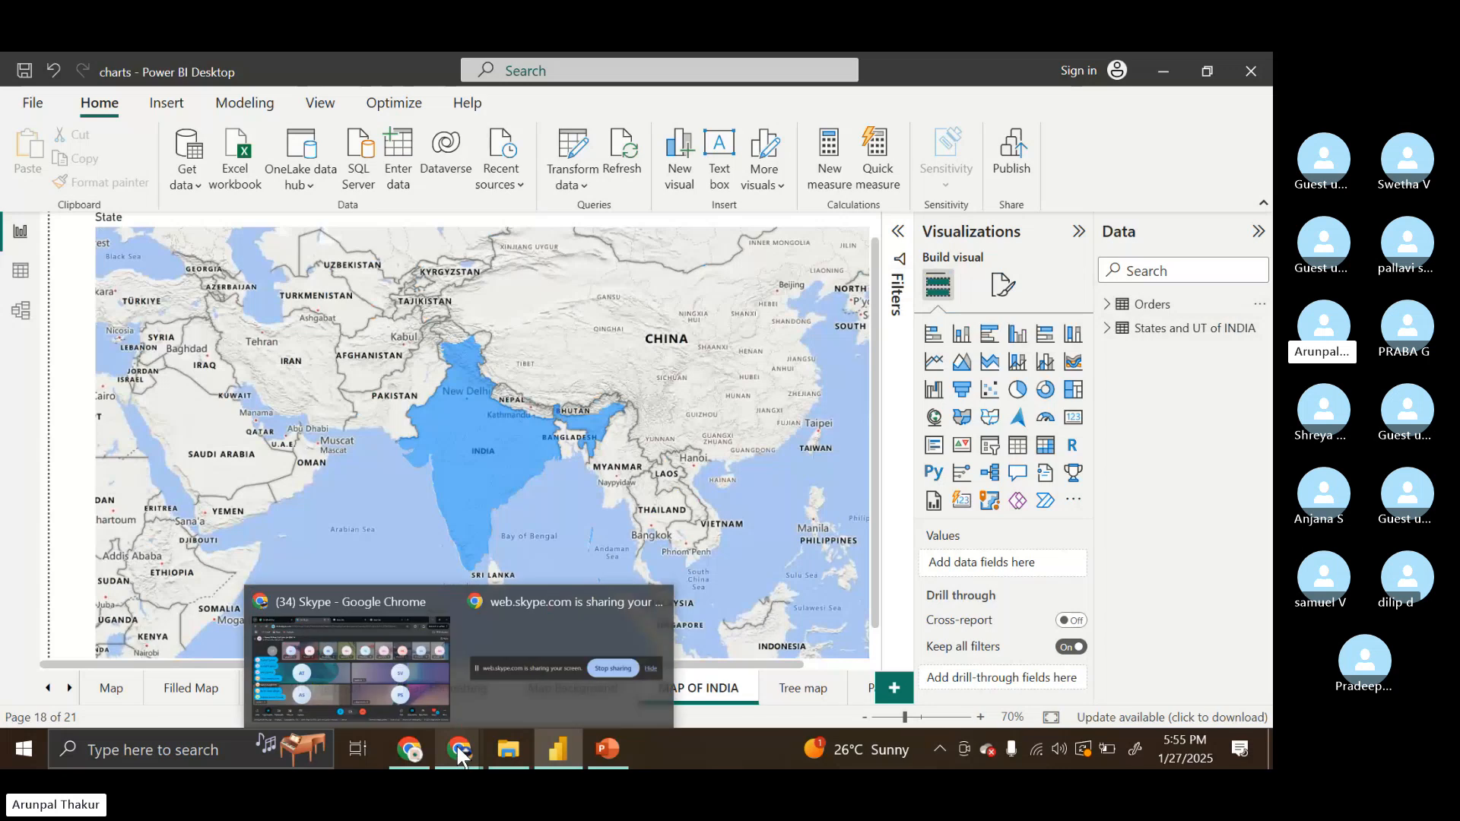
click(418, 674)
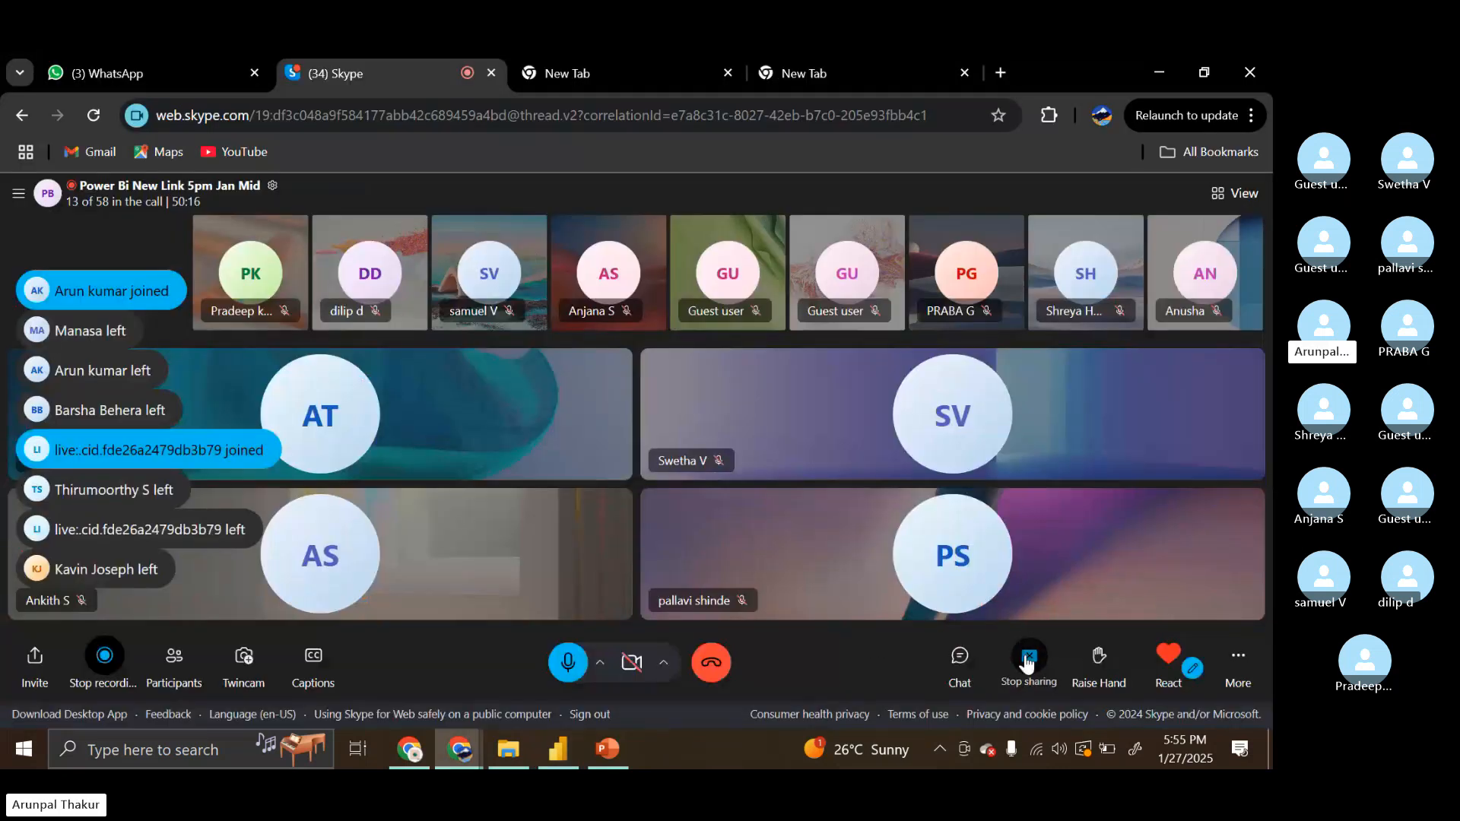
click(1028, 658)
click(1019, 568)
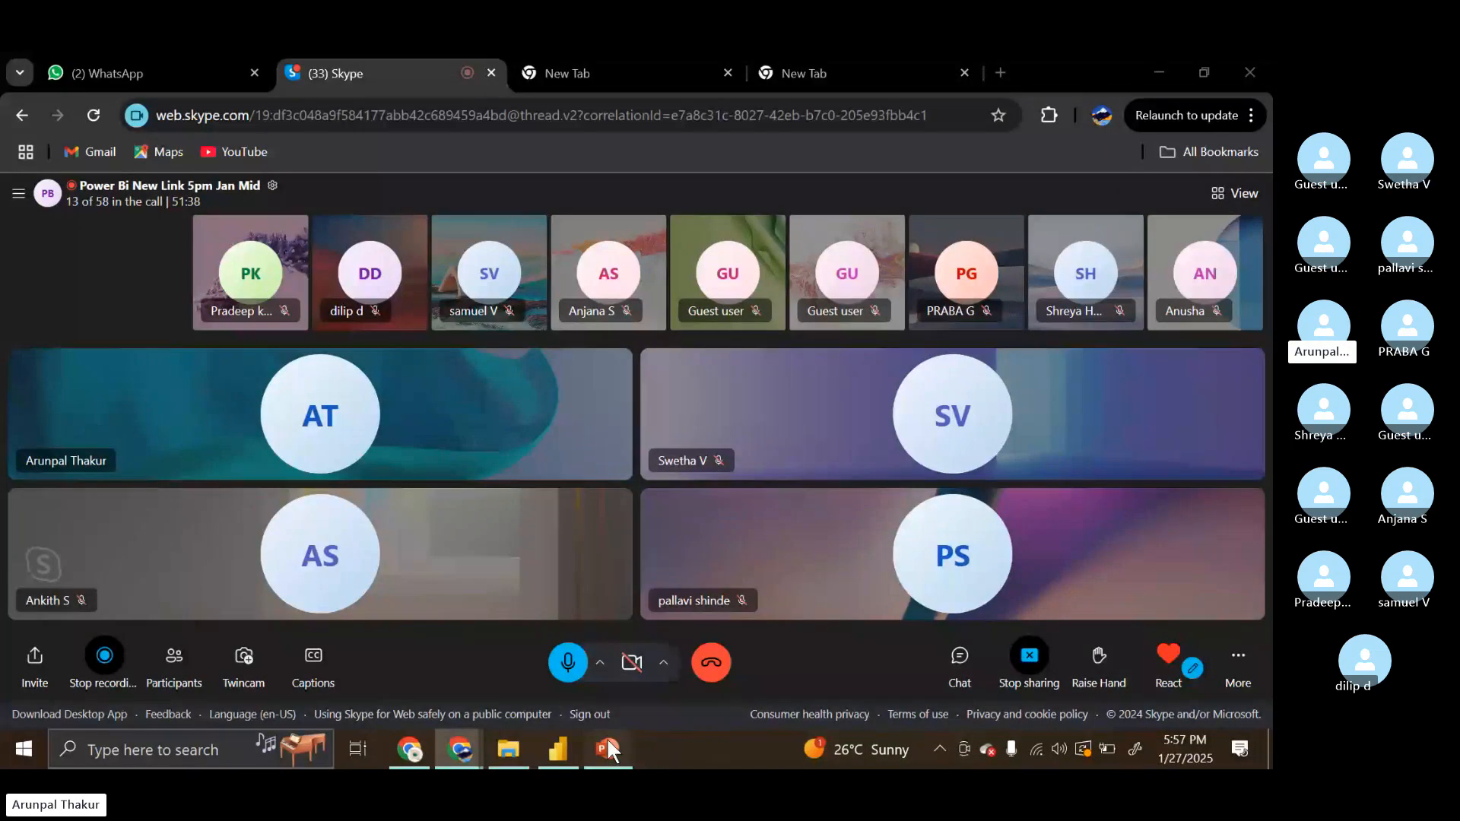
Switch to Power BI and try importing the State and UTs of India Excel workbook from the Power bi Training folder
click(606, 742)
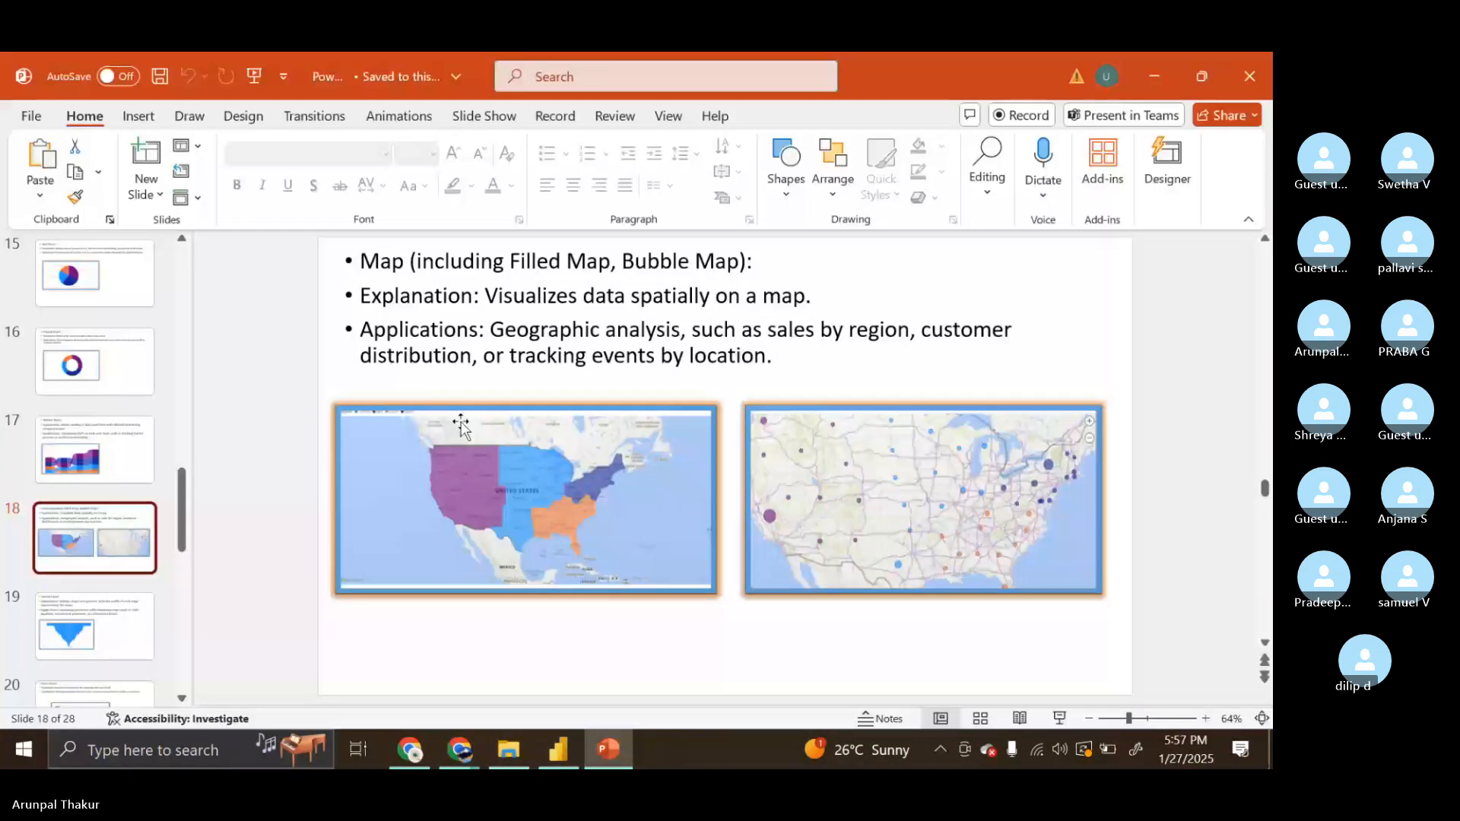
click(563, 750)
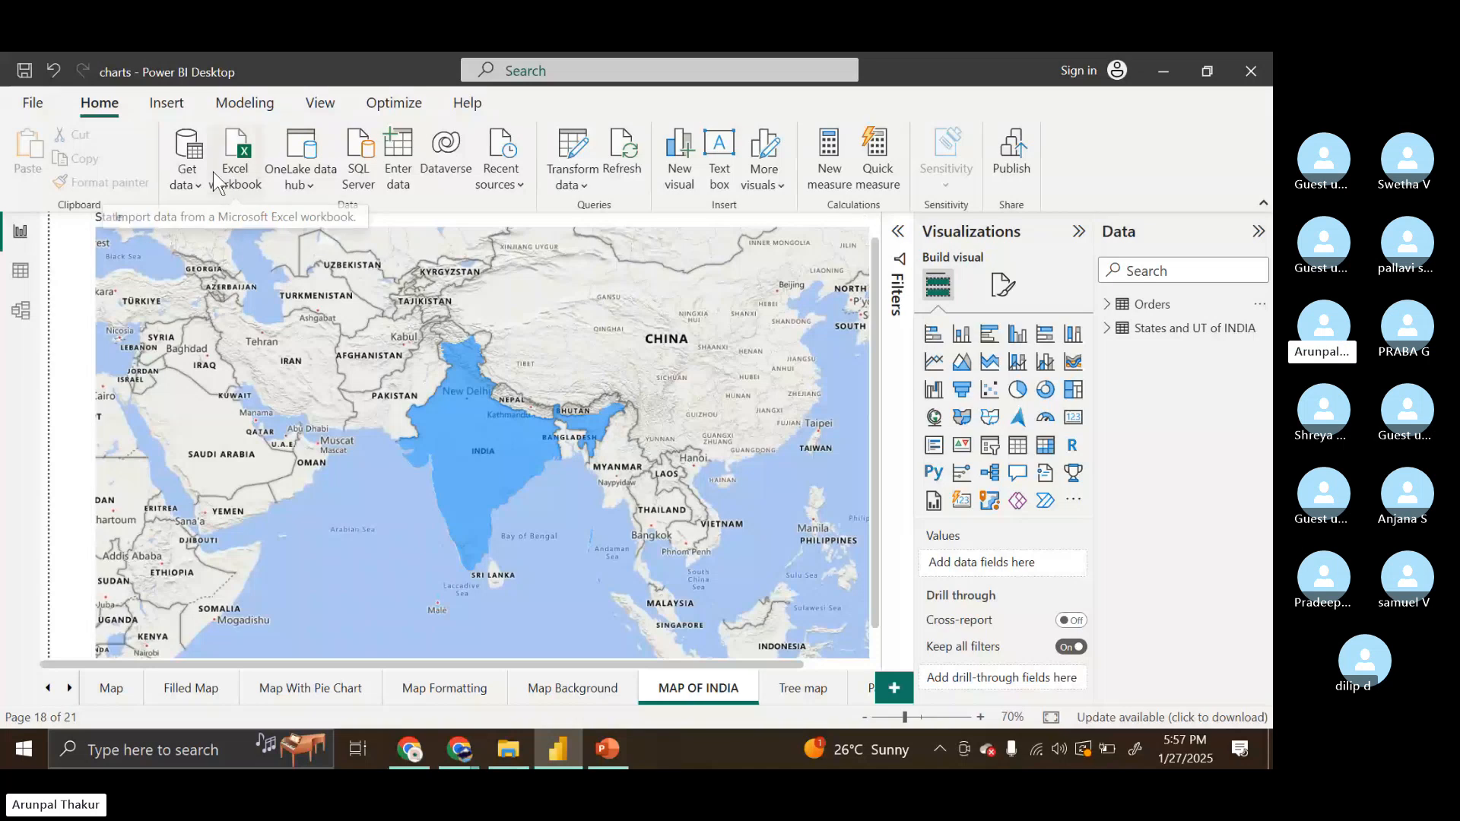
click(186, 134)
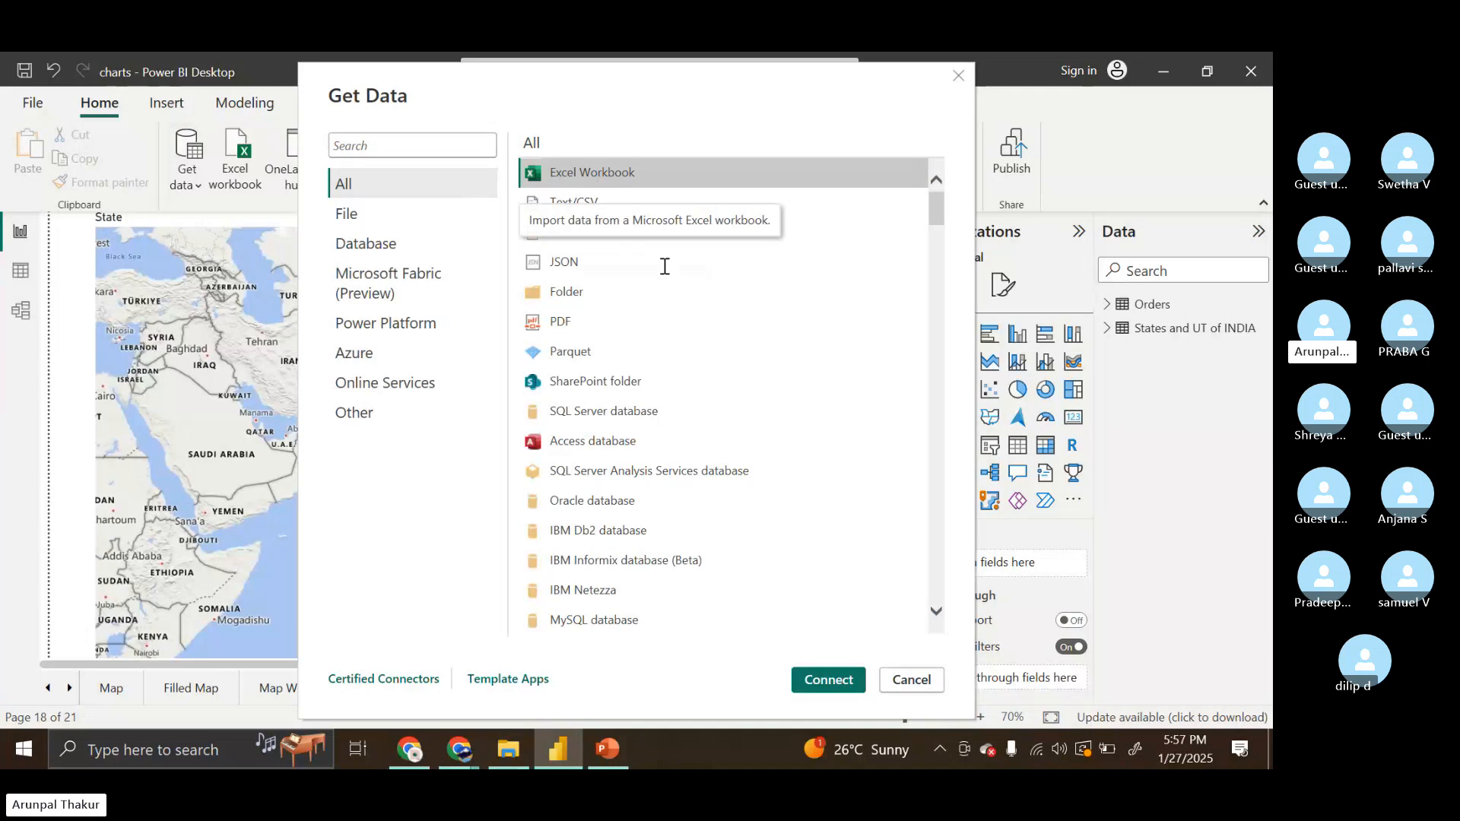
click(813, 670)
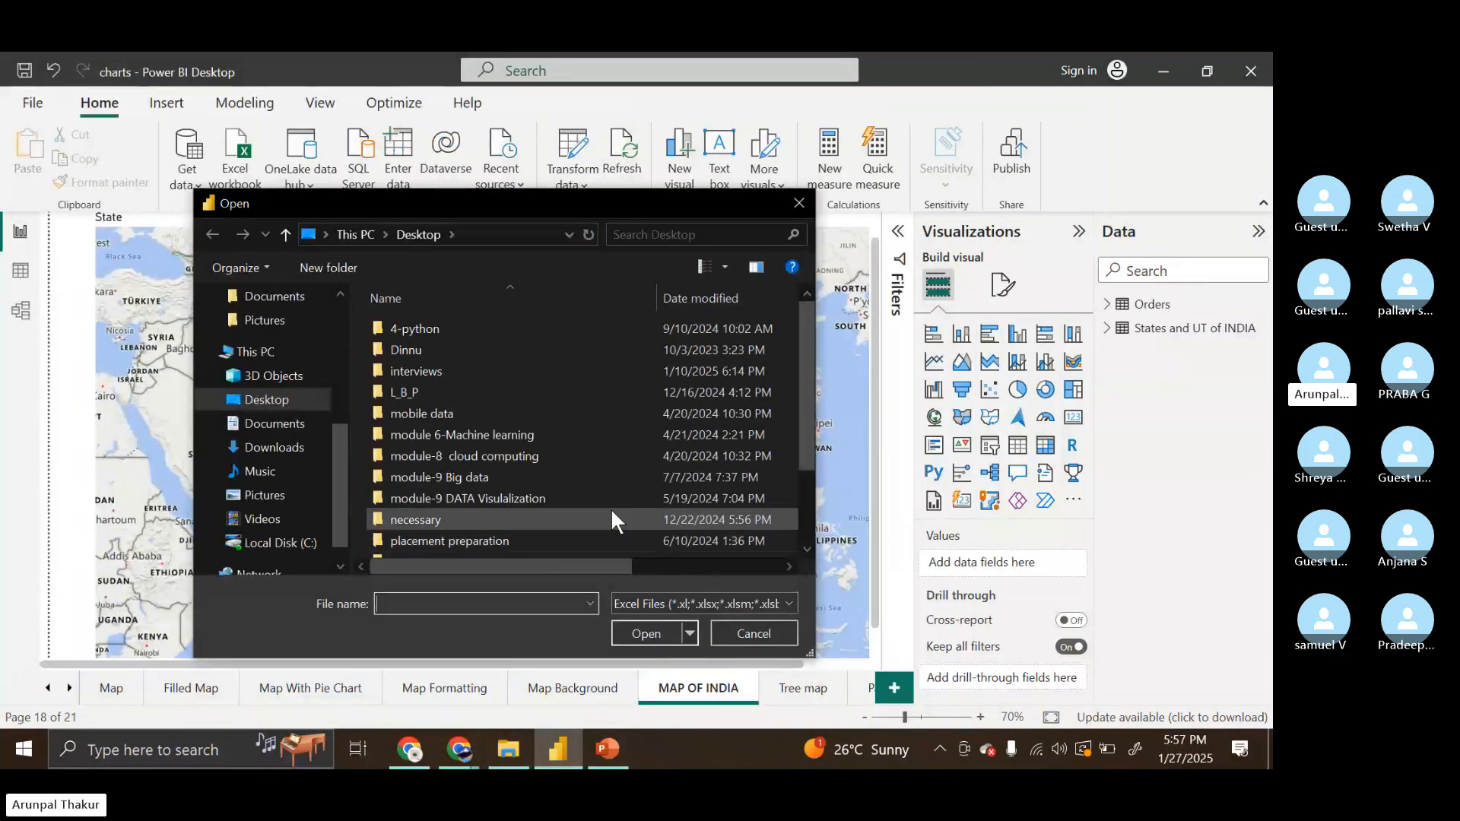
double_click(451, 329)
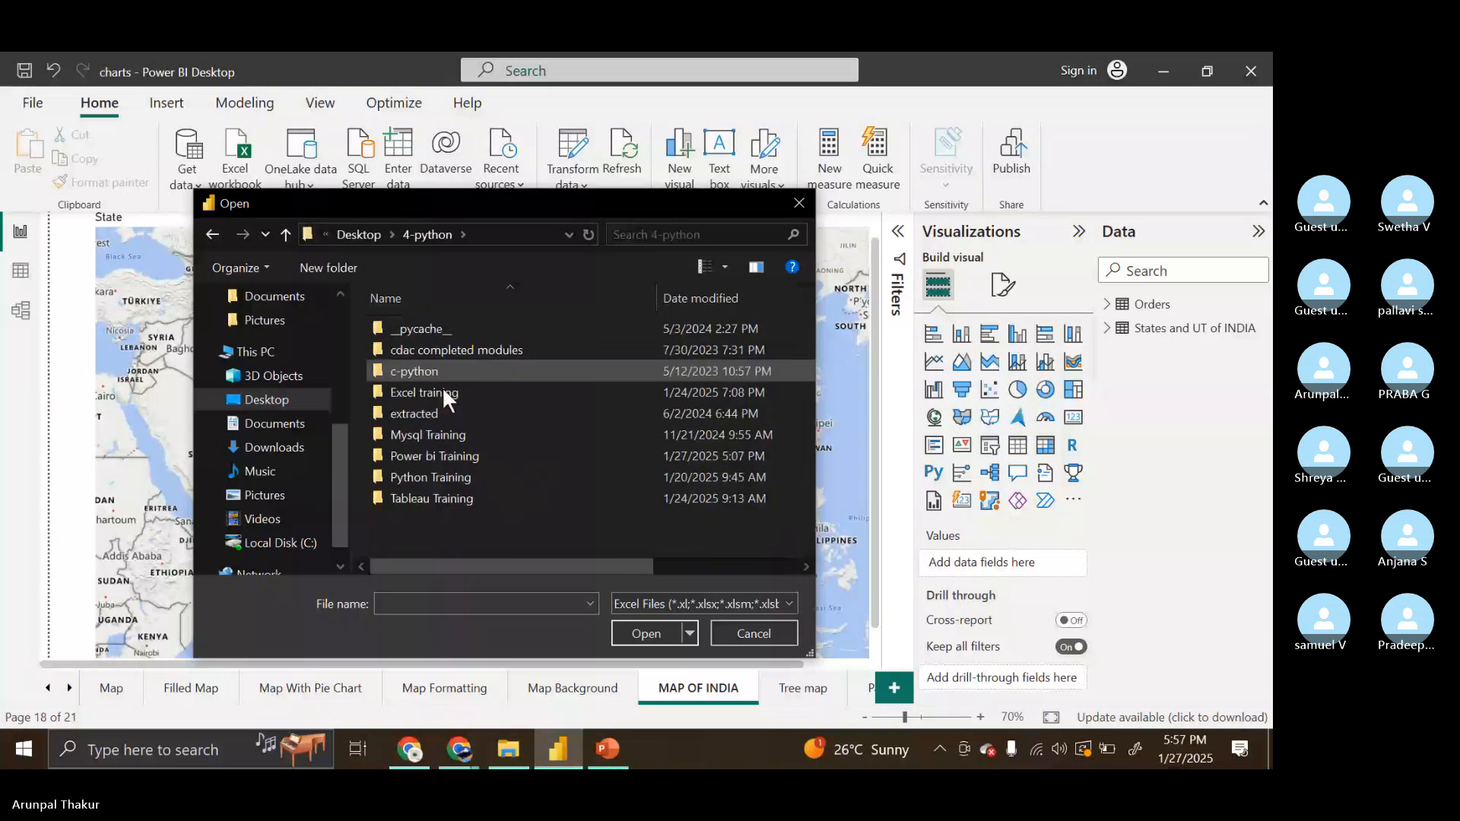
double_click(455, 454)
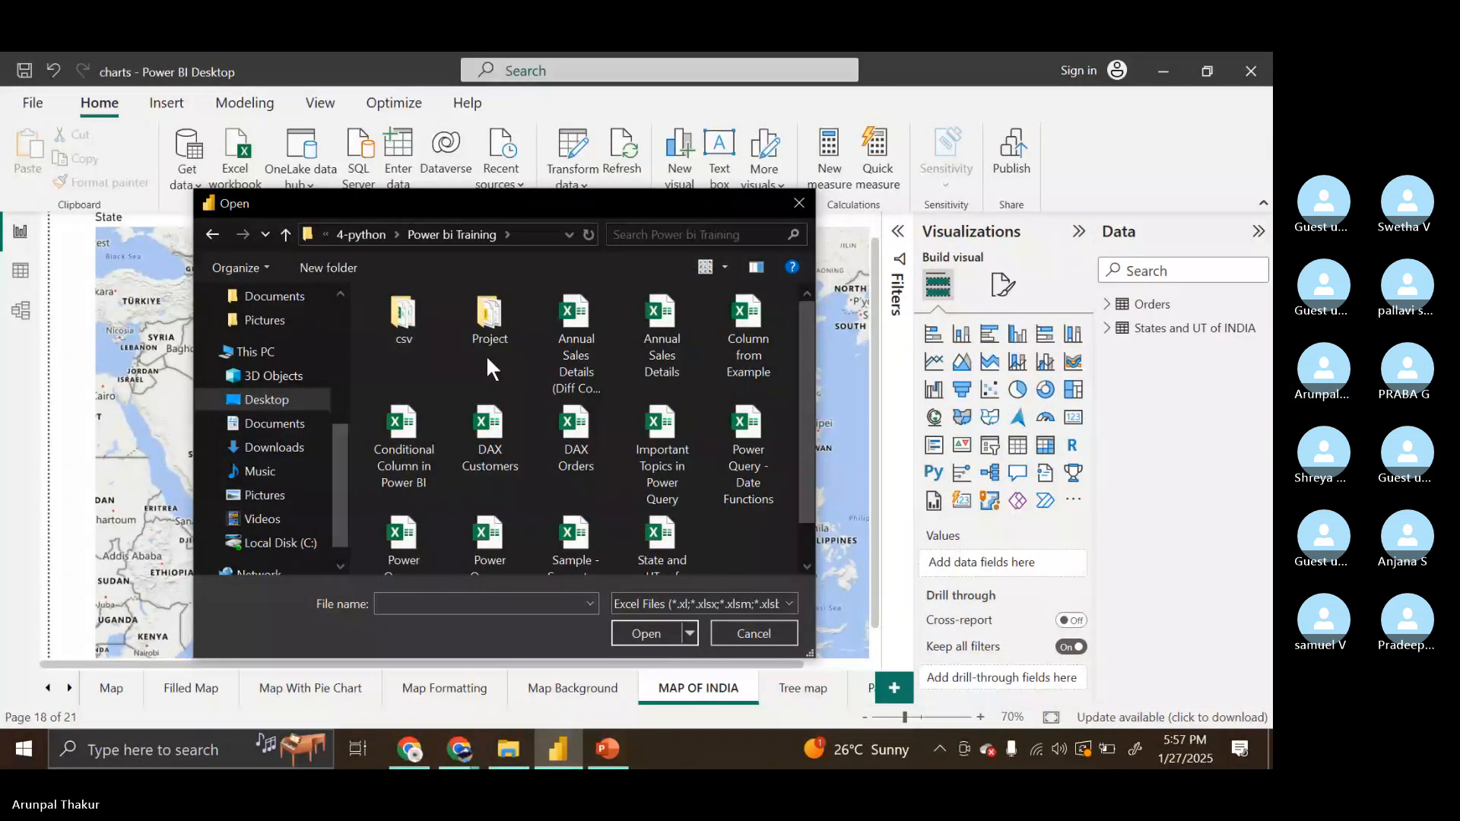
click(661, 541)
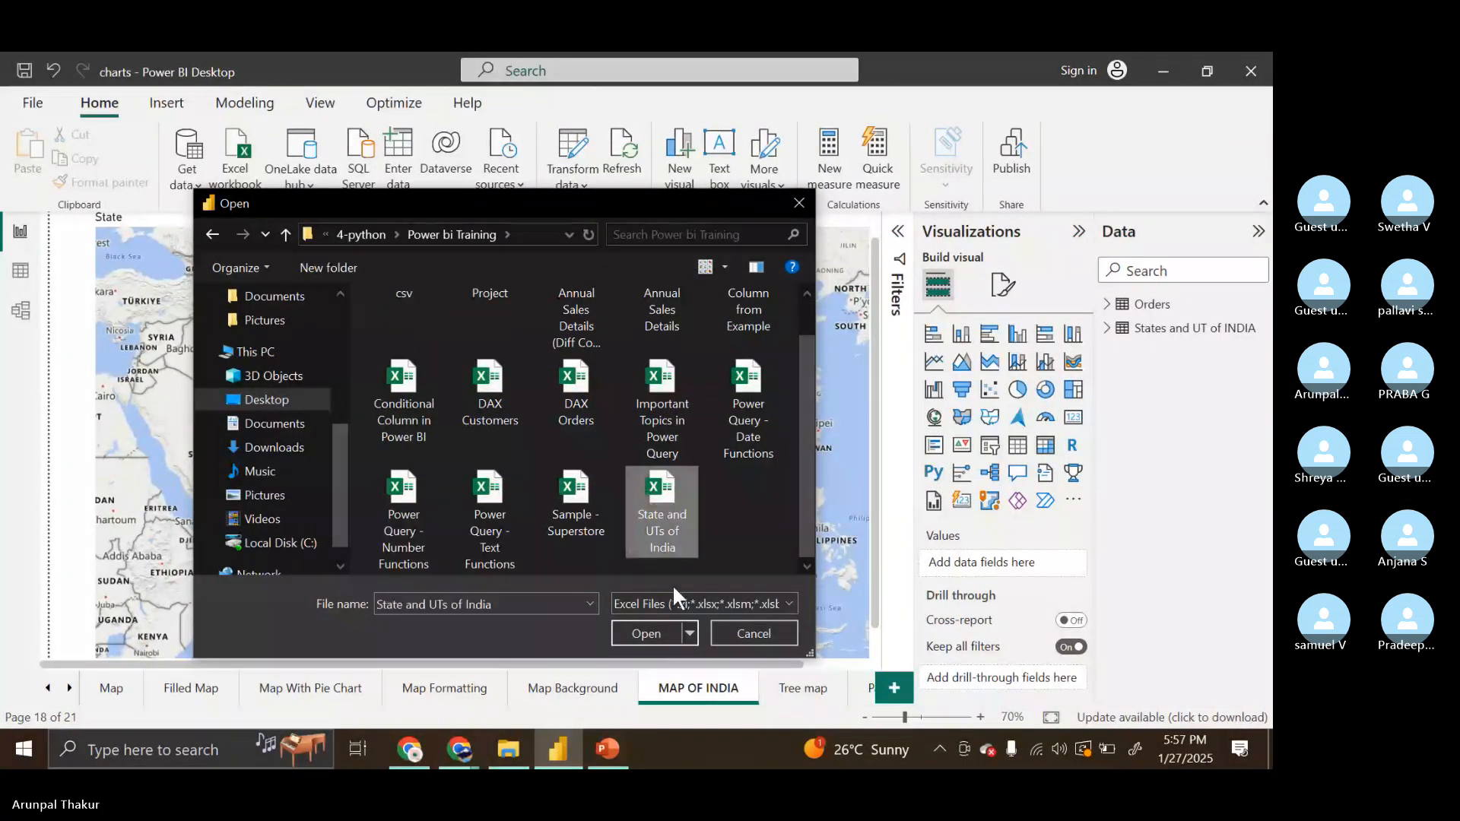
click(695, 637)
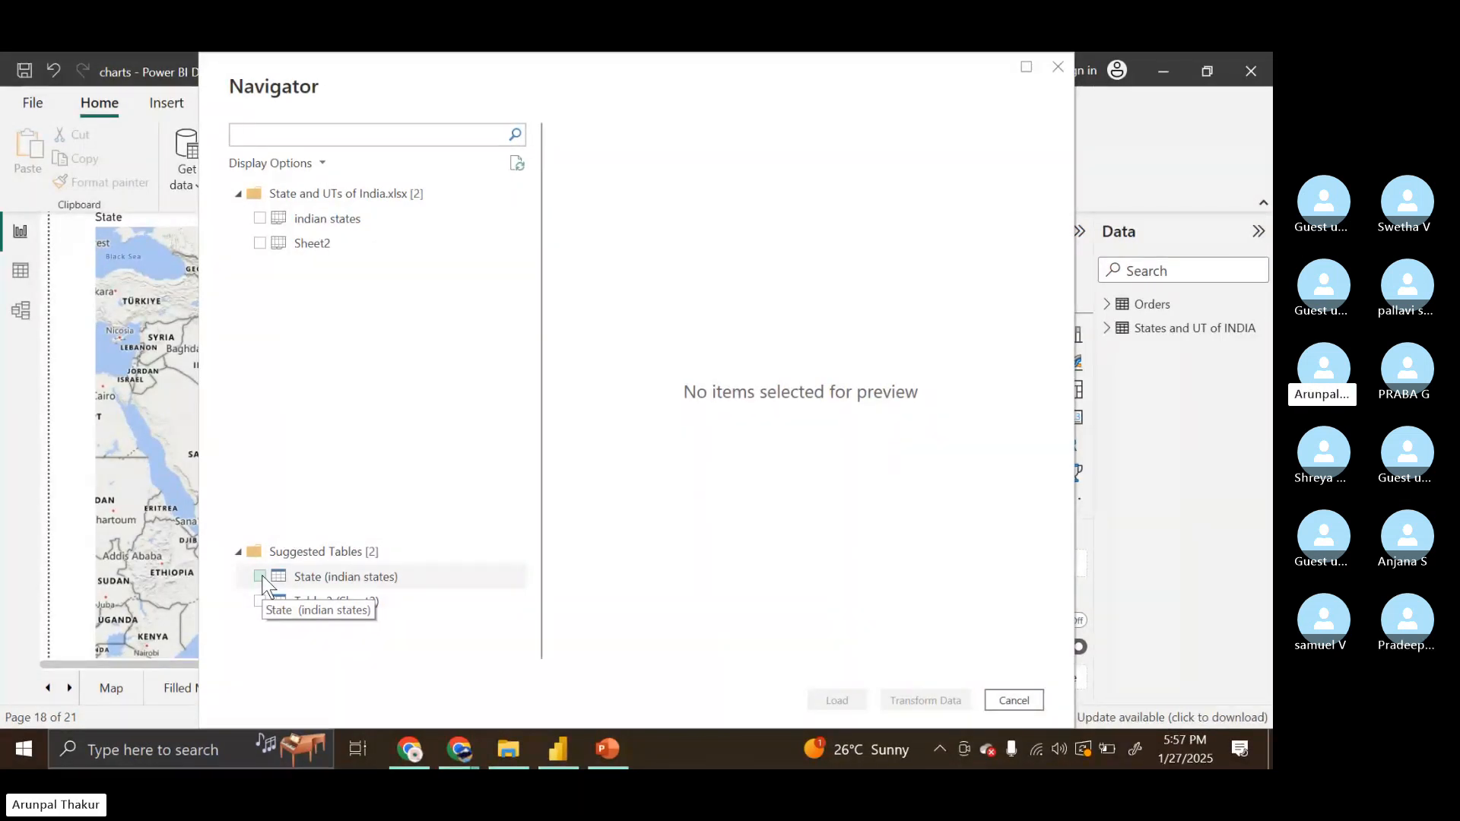
click(1024, 703)
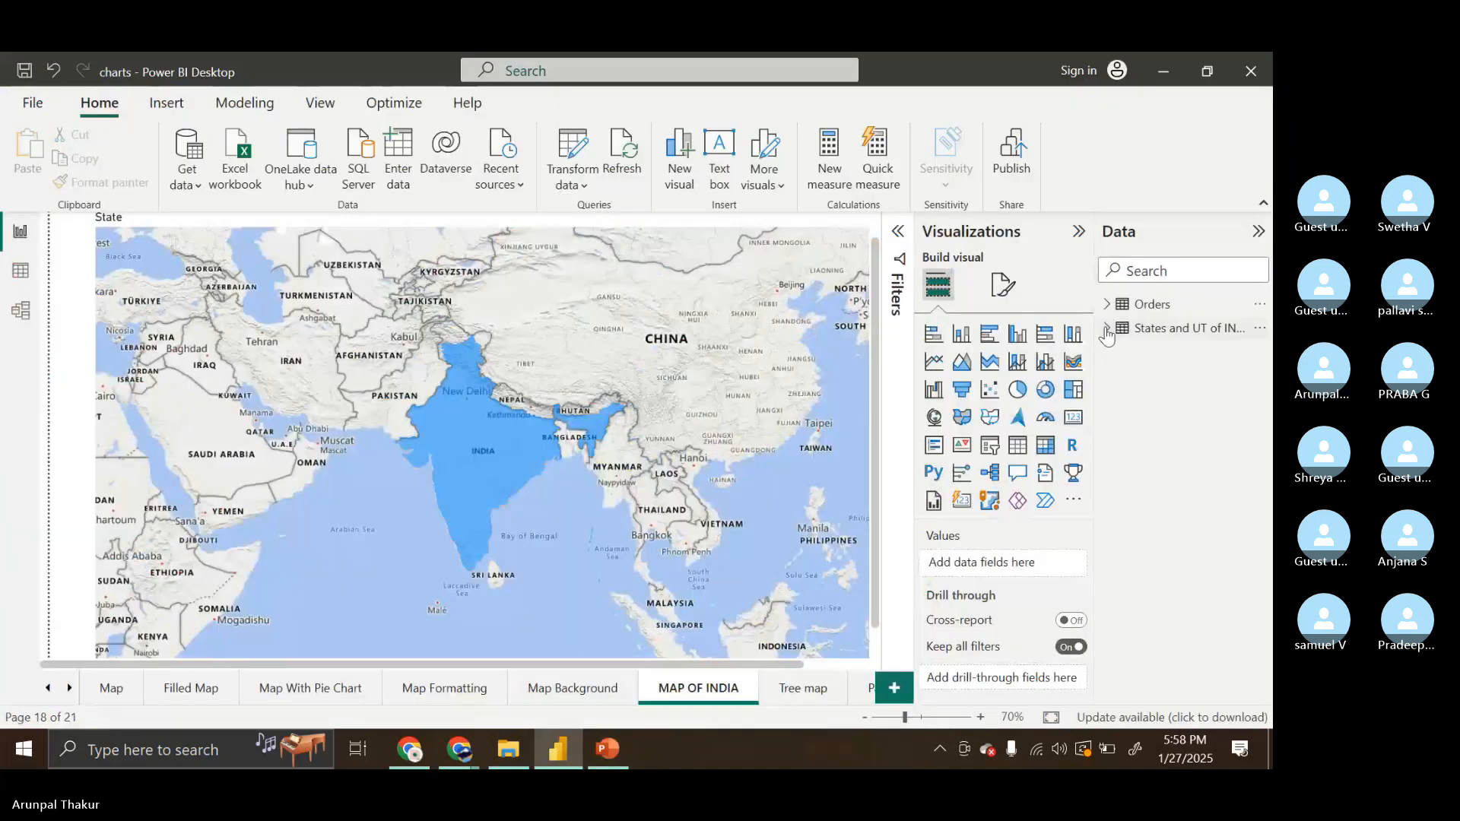
Expand the States and UT of INDIA table and review the fields assigned to the India filled map, including State as its location
click(1107, 331)
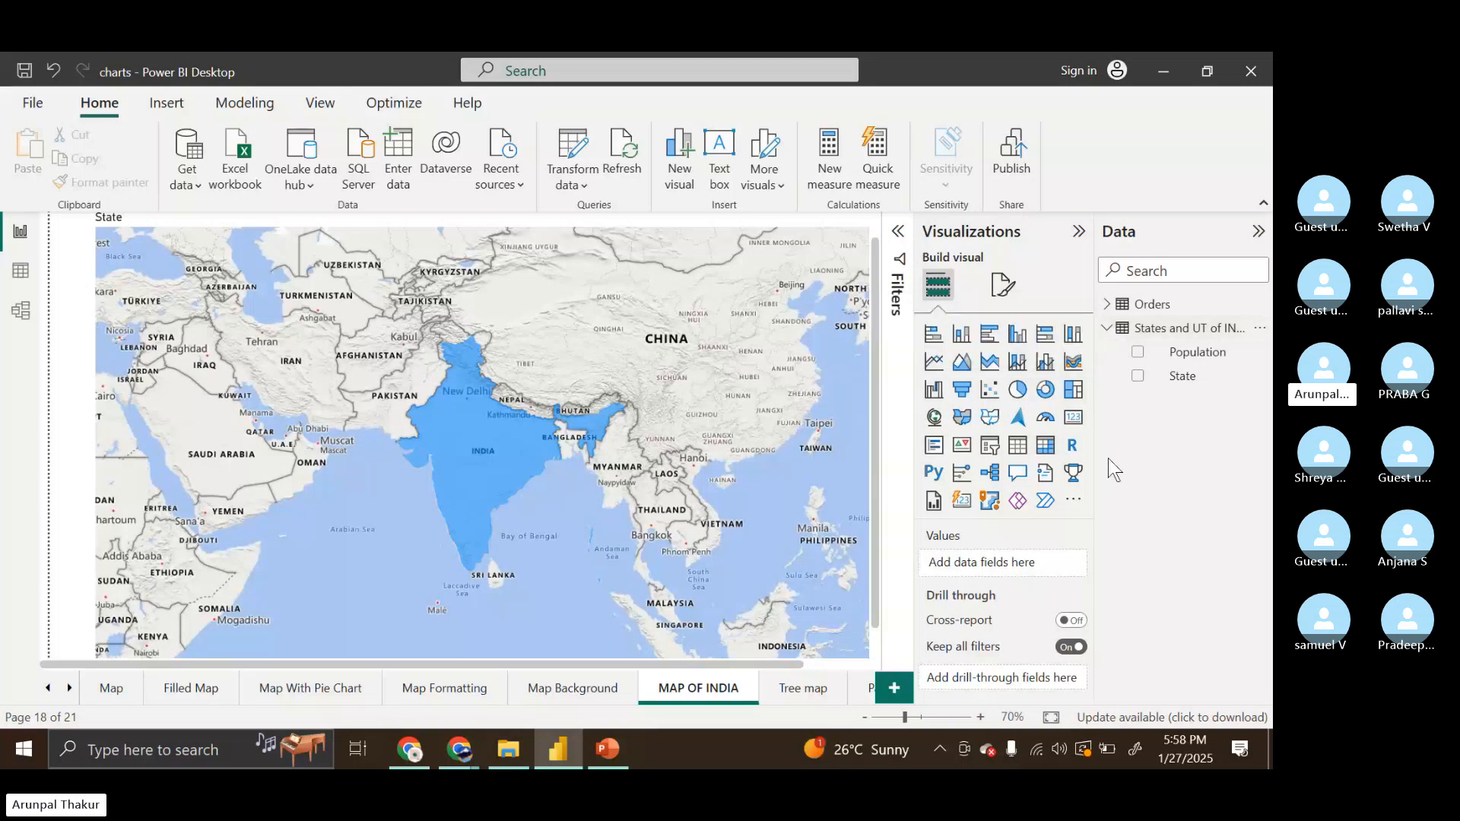
click(1138, 375)
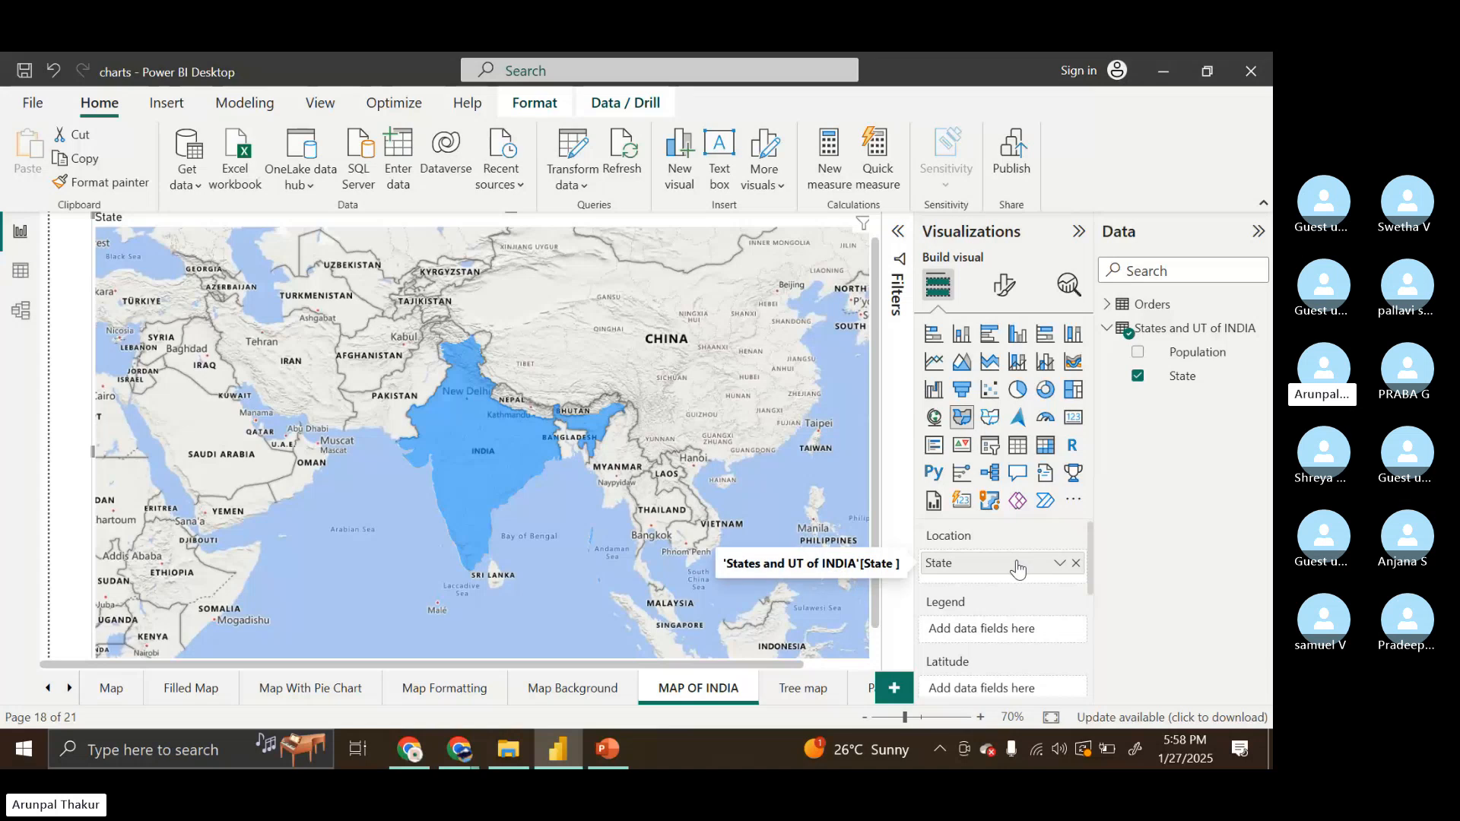
scroll(1019, 566, down, 3)
scroll(1017, 569, down, 2)
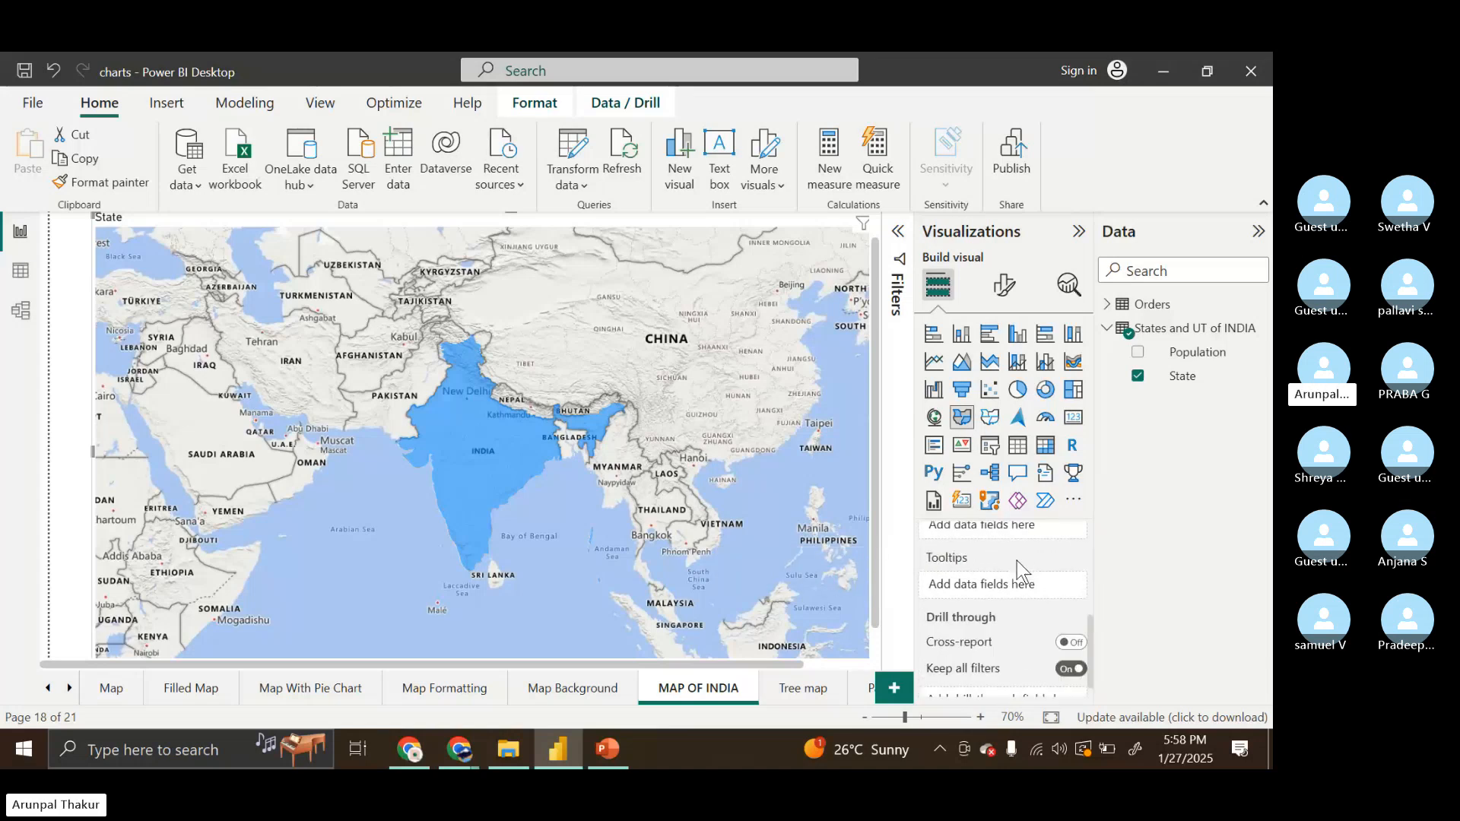
scroll(1016, 560, up, 5)
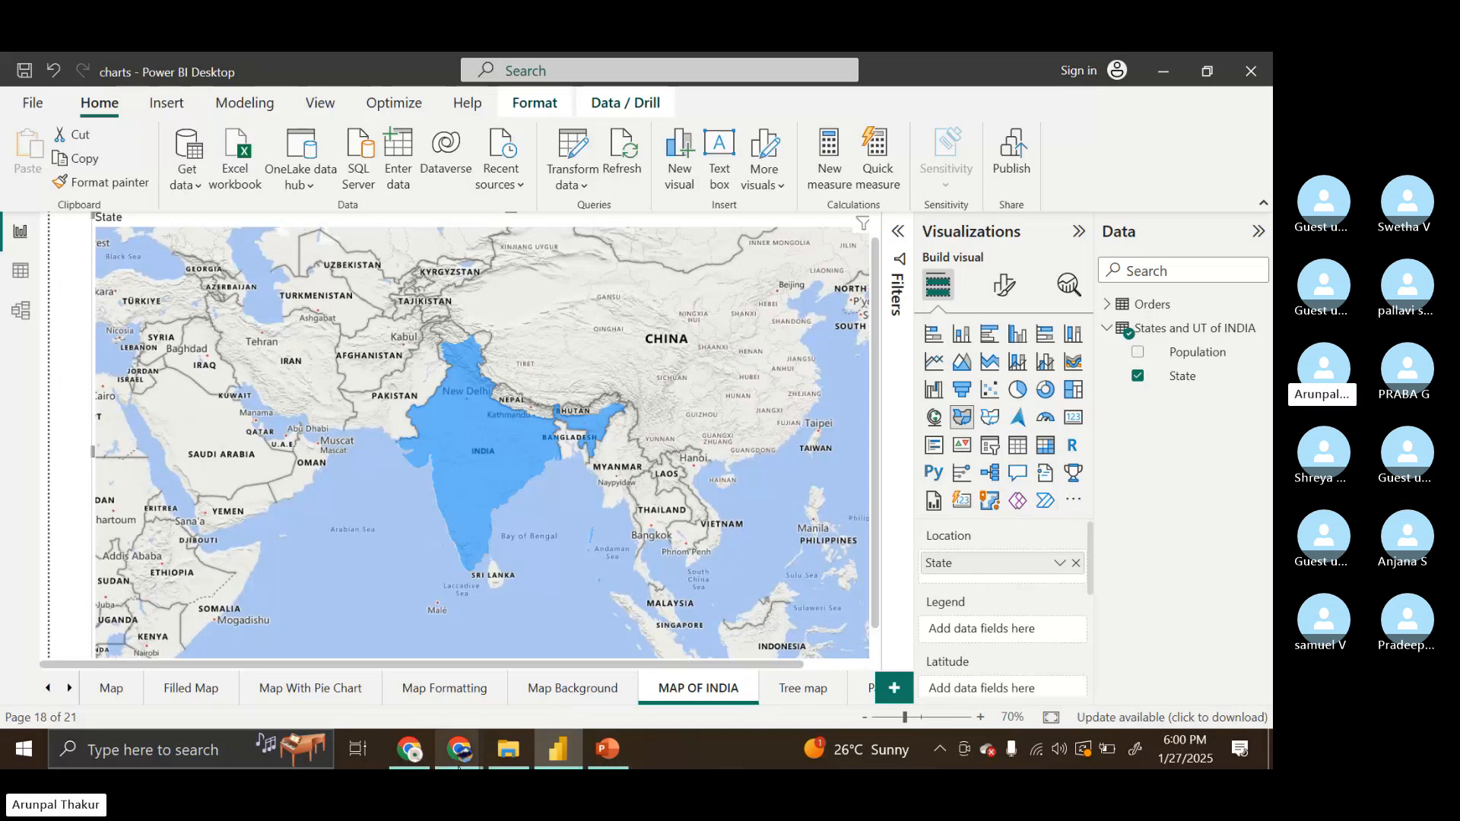
Switch to the Skype call in Chrome and open the options for stopping the screen share
mouse_move(459, 764)
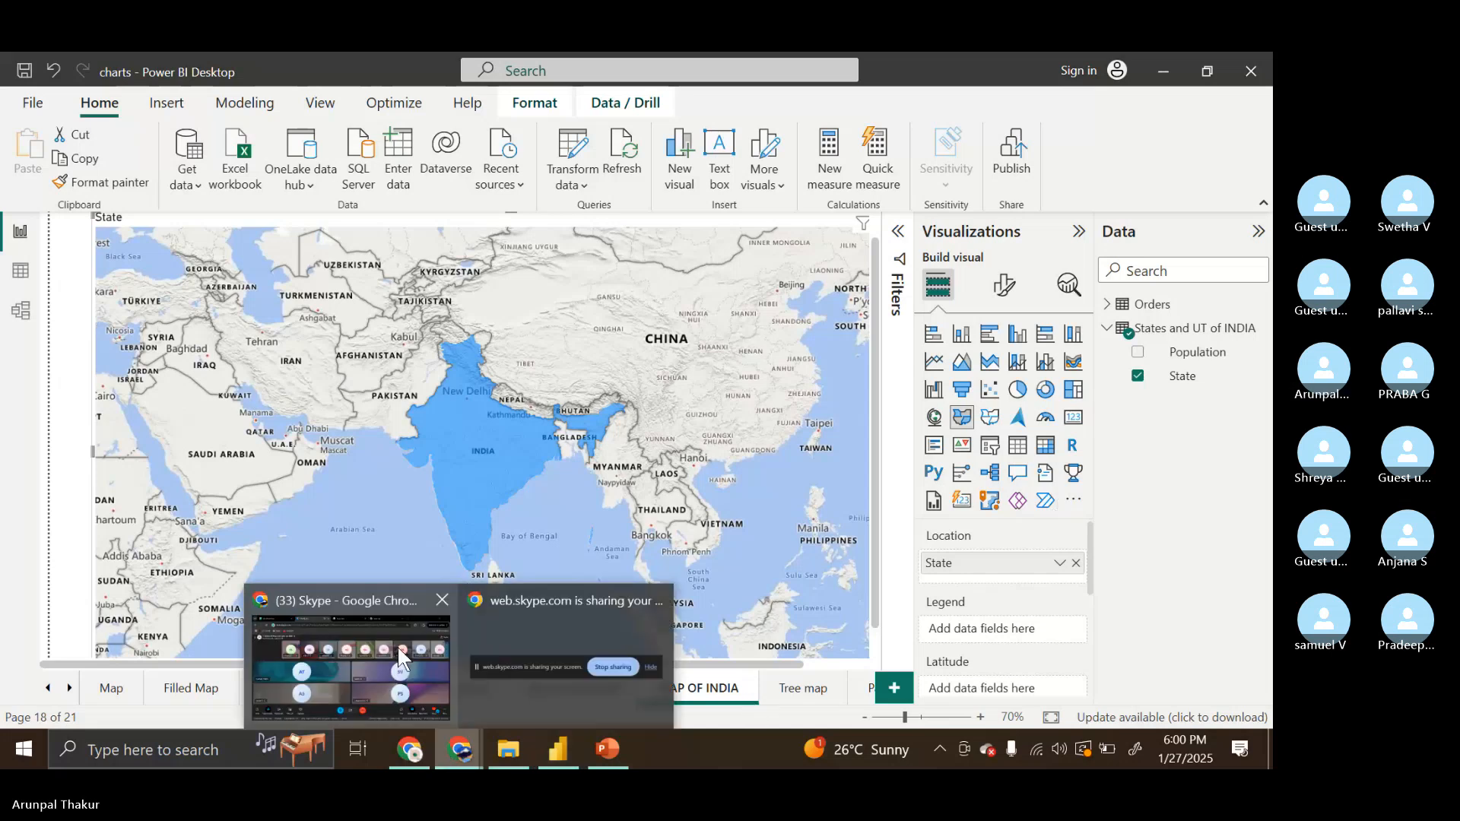
click(401, 658)
click(1030, 659)
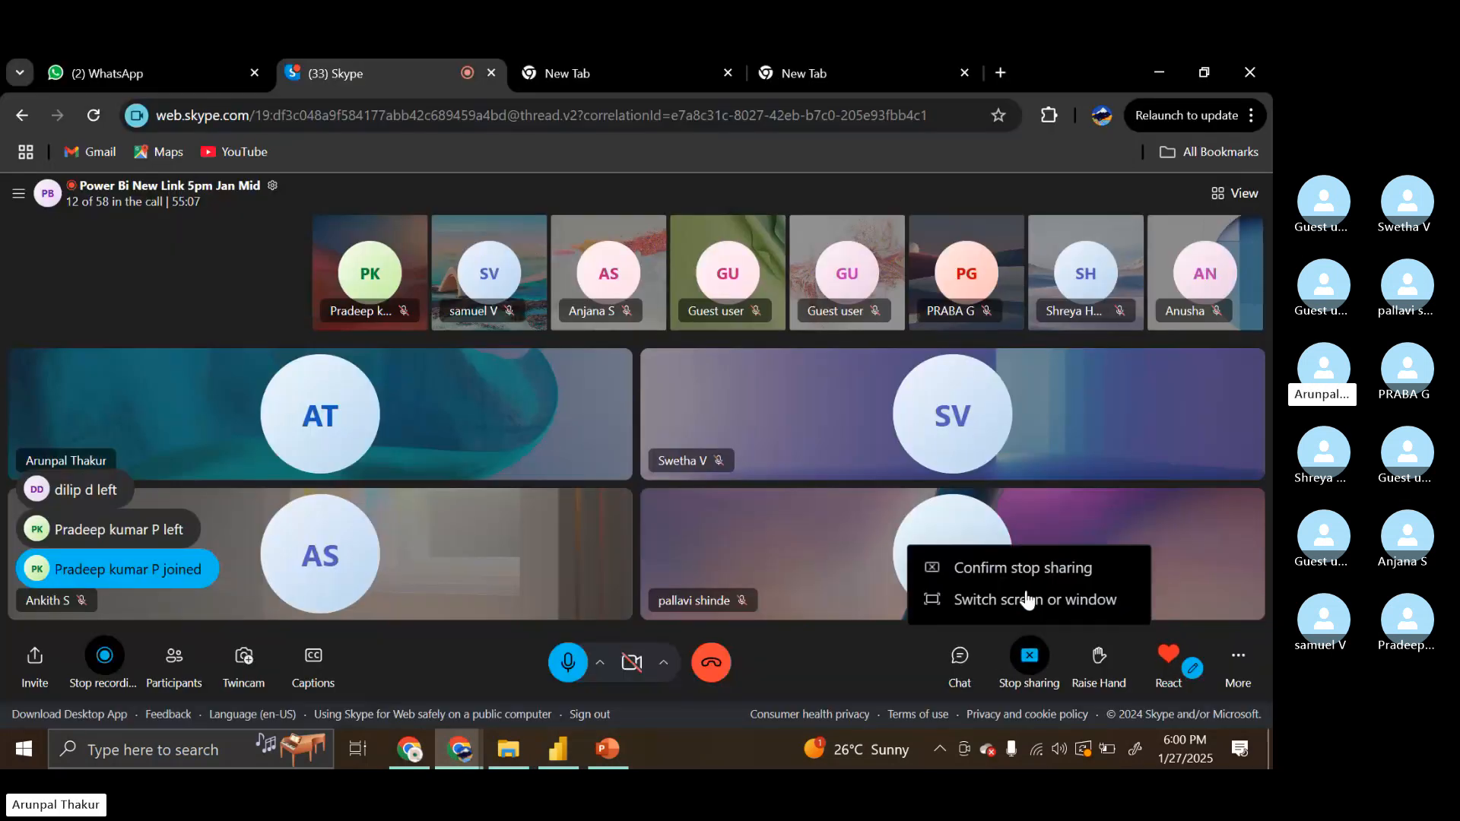